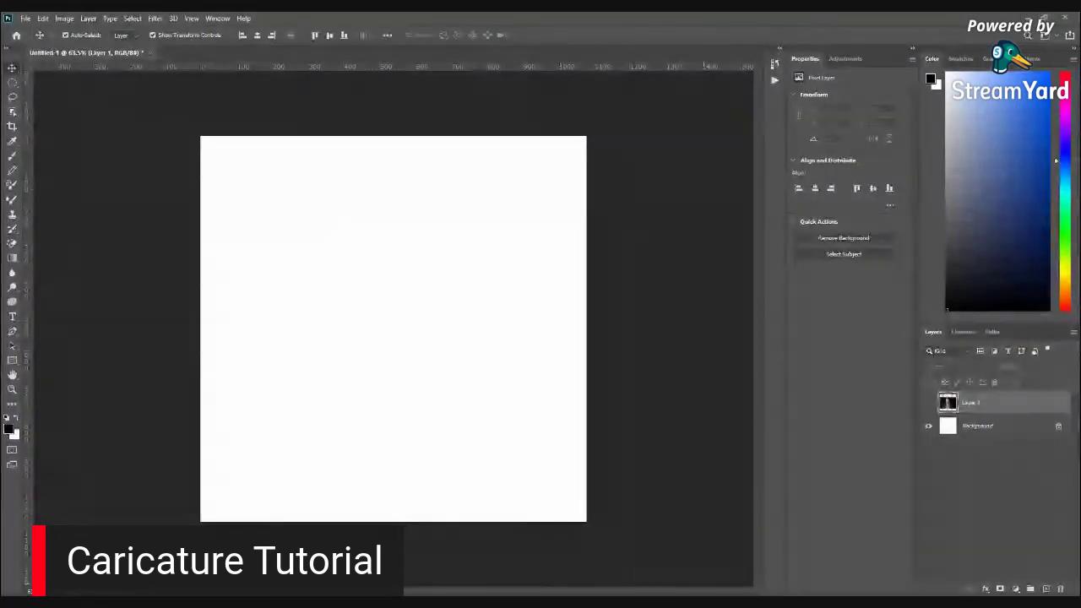
- Make the hidden portrait photo layer (Layer 1) visible above the white background
click(928, 403)
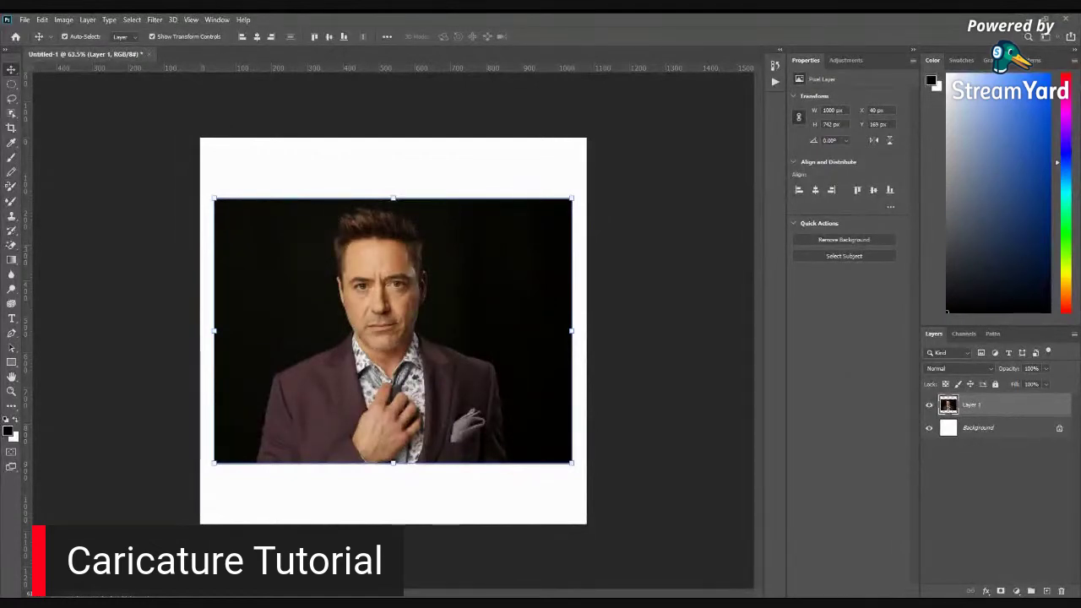
click(639, 503)
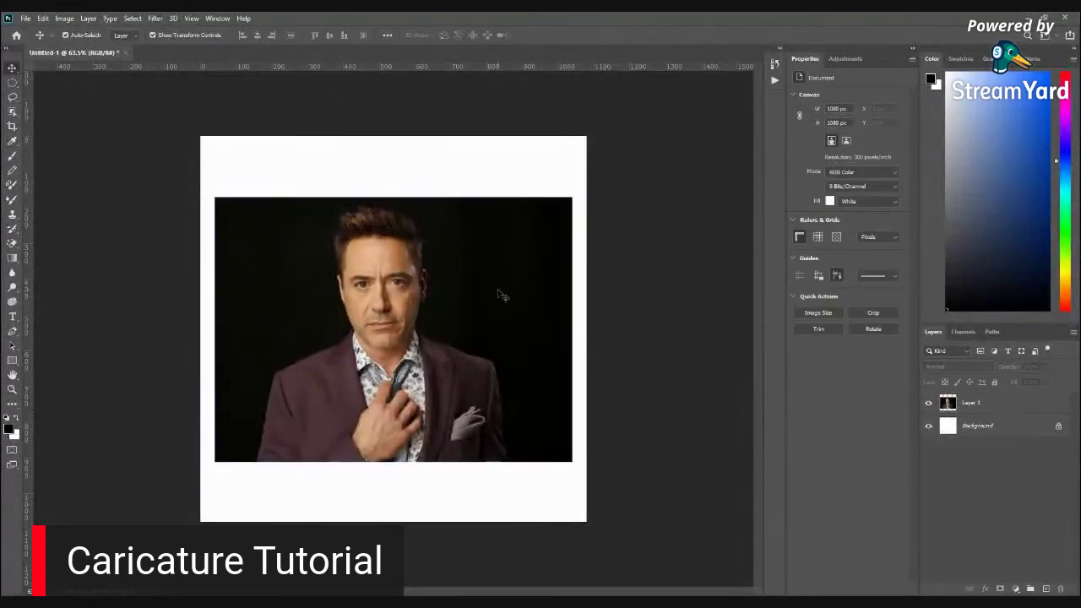
click(503, 297)
click(751, 215)
- Scale the portrait photo to about 120% so it spans the canvas width, and move it down to the canvas's lower edge
click(435, 394)
drag(572, 461, 599, 480)
drag(213, 482, 179, 508)
drag(599, 195, 608, 190)
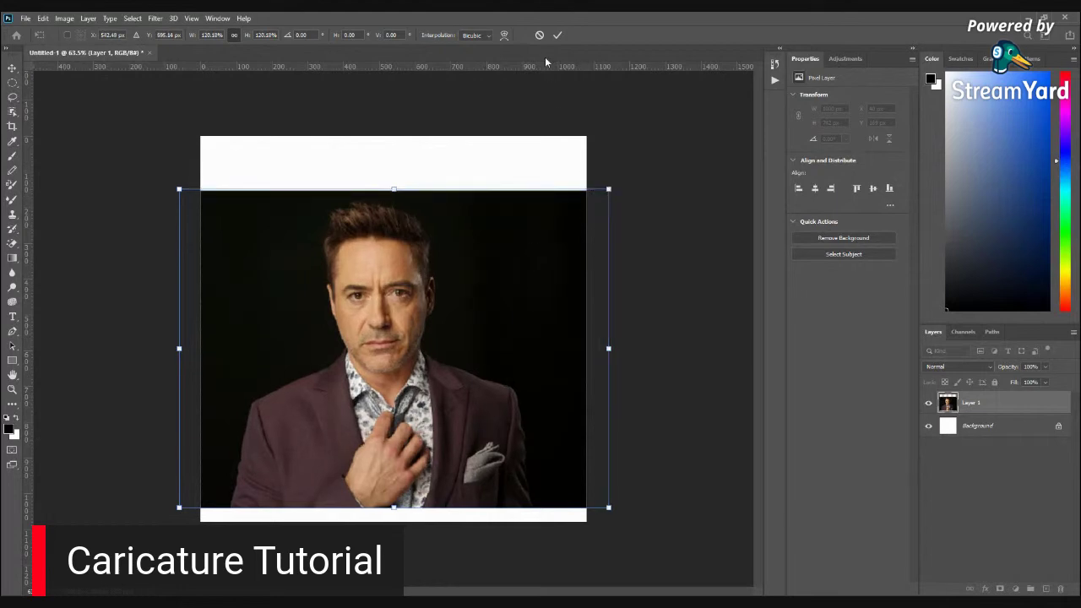
click(560, 37)
drag(461, 319, 463, 336)
click(655, 177)
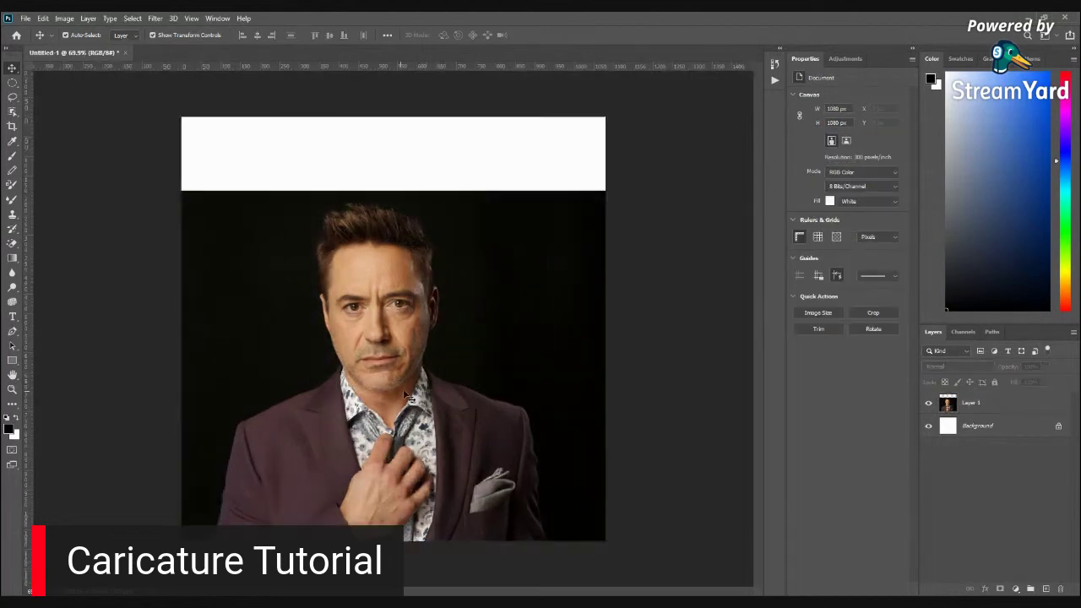
scroll(422, 433, up, 2)
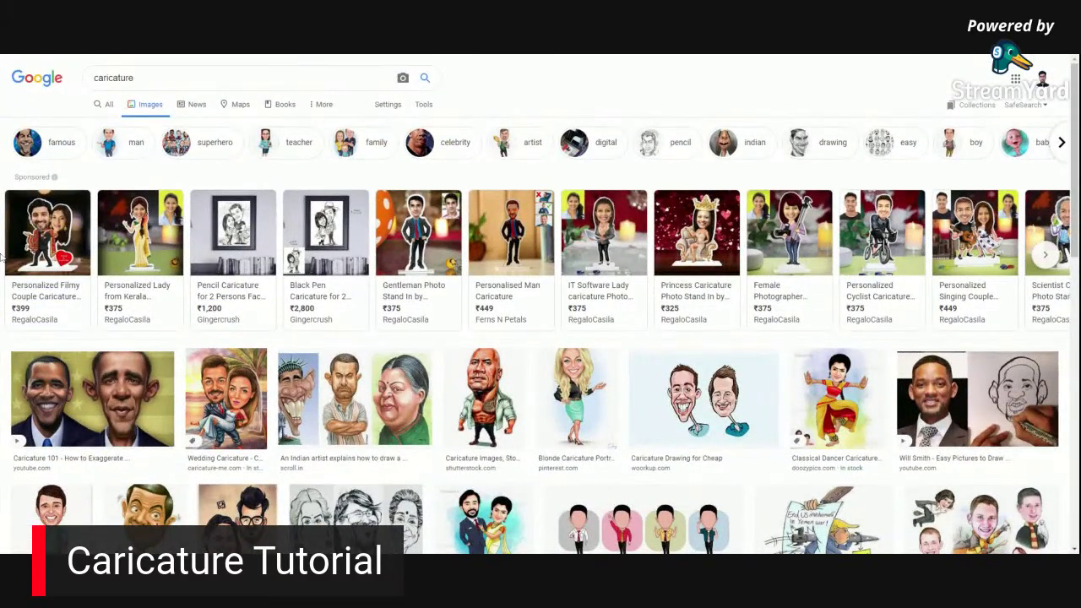
- Switch to the Google Images results for "caricature" and browse the example drawings
scroll(4, 261, down, 4)
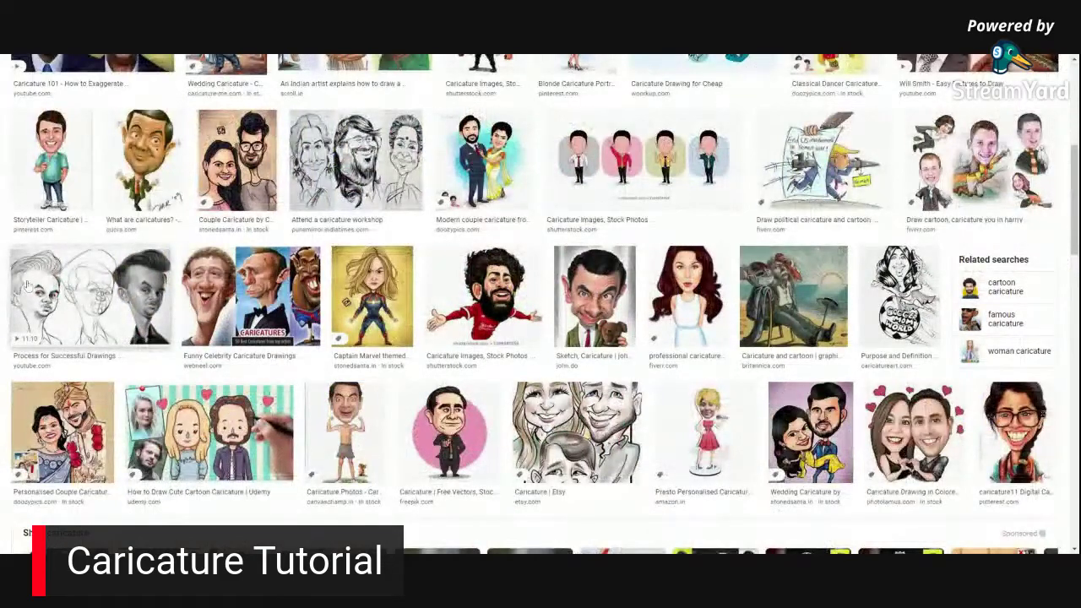
scroll(27, 287, up, 3)
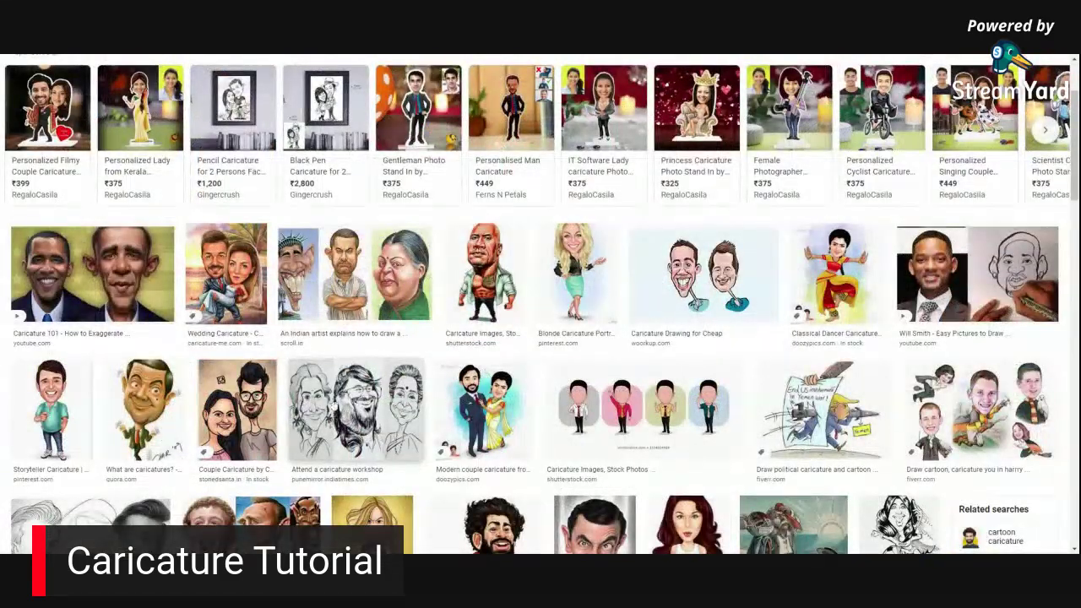
scroll(540, 304, down, 2)
scroll(540, 304, up, 4)
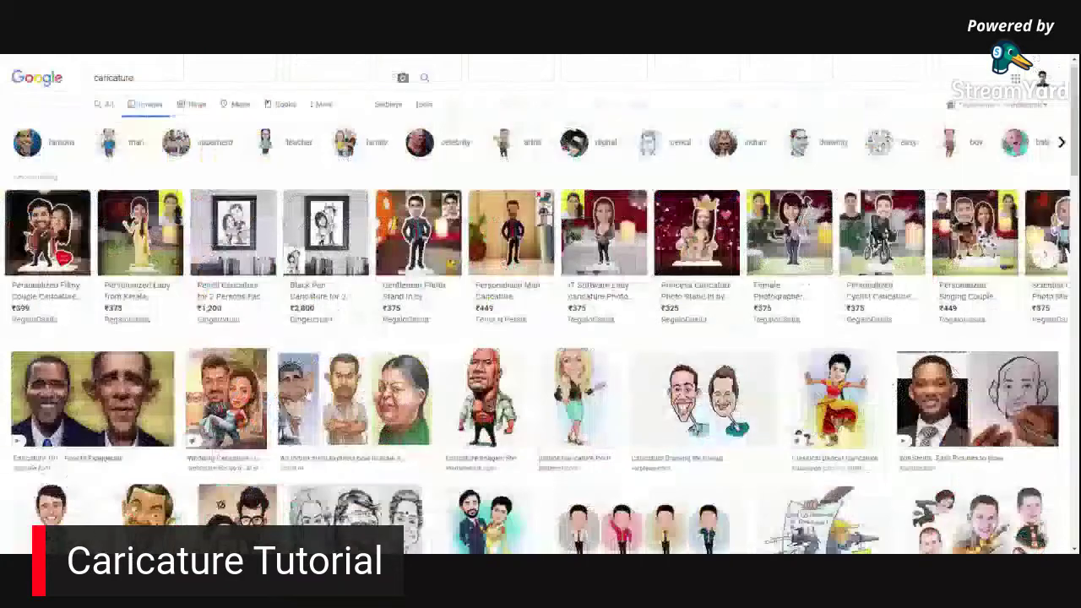
scroll(410, 404, down, 4)
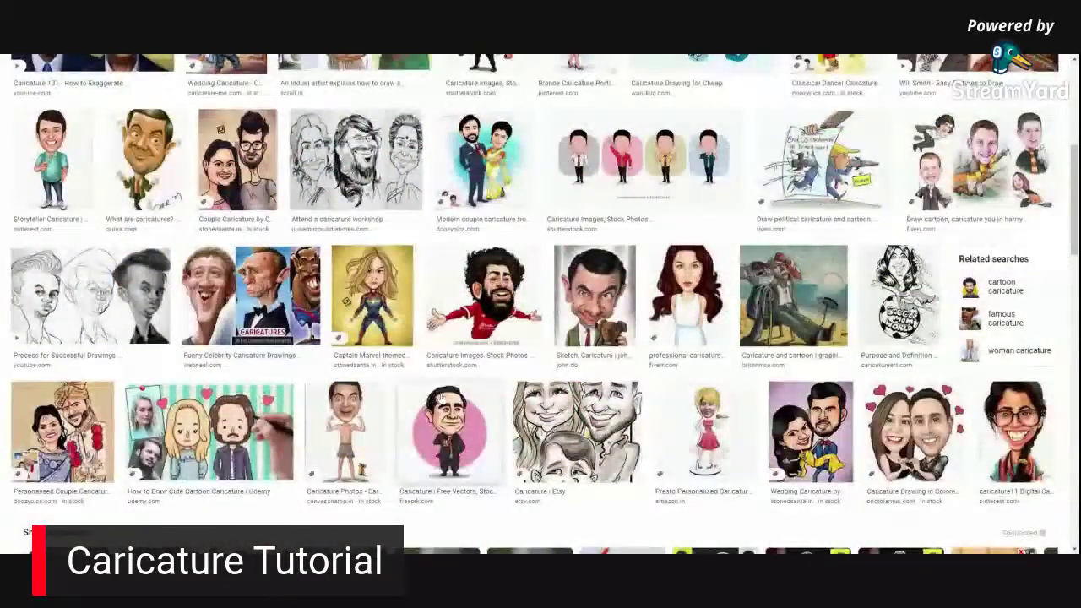
scroll(439, 399, up, 2)
- Preview the "Caricature 101 - How to Exaggerate", Shutterstock, Webneel celebrity and man-with-teddy-bear caricatures to study how facial features are exaggerated
click(91, 139)
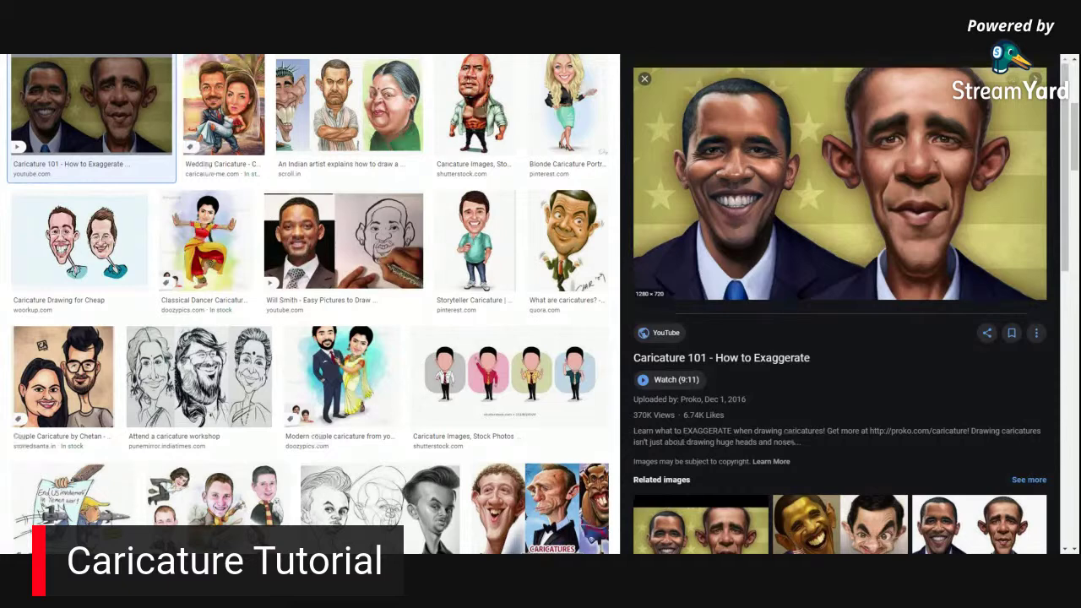
click(481, 110)
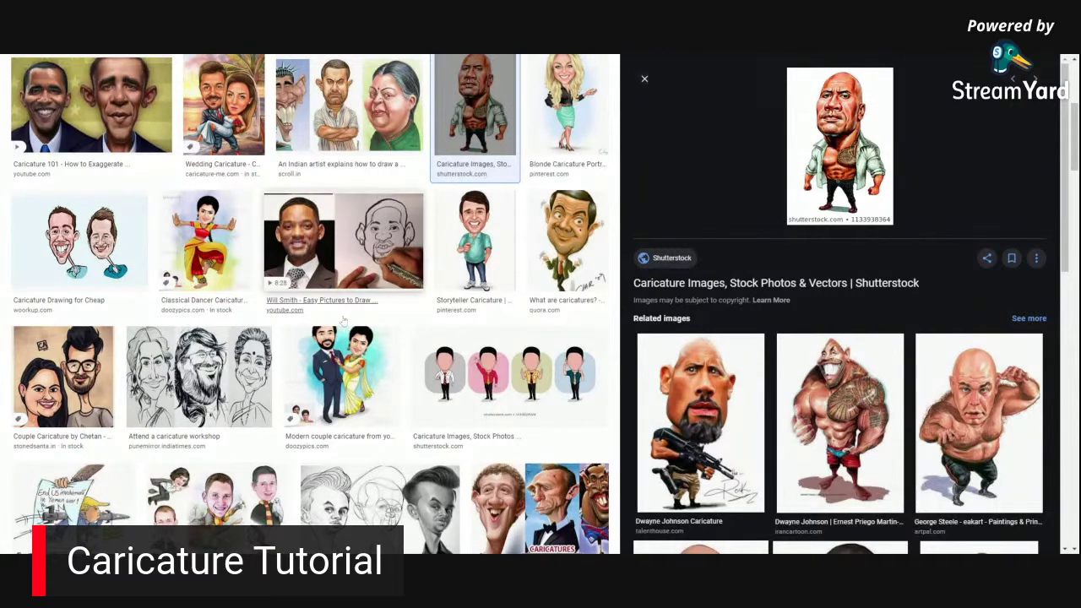
scroll(343, 321, down, 3)
click(541, 264)
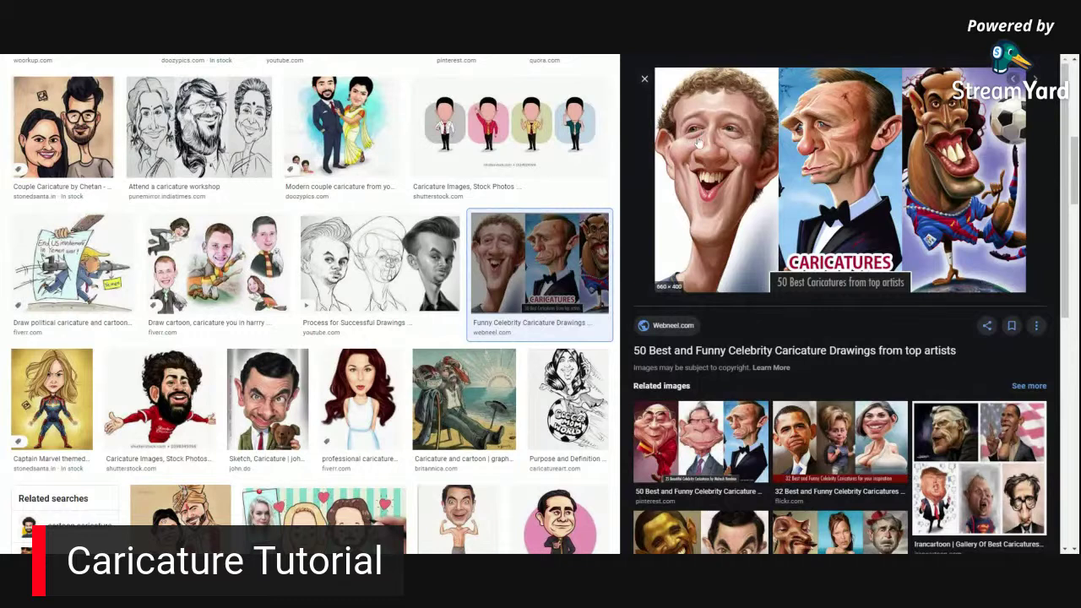
click(260, 410)
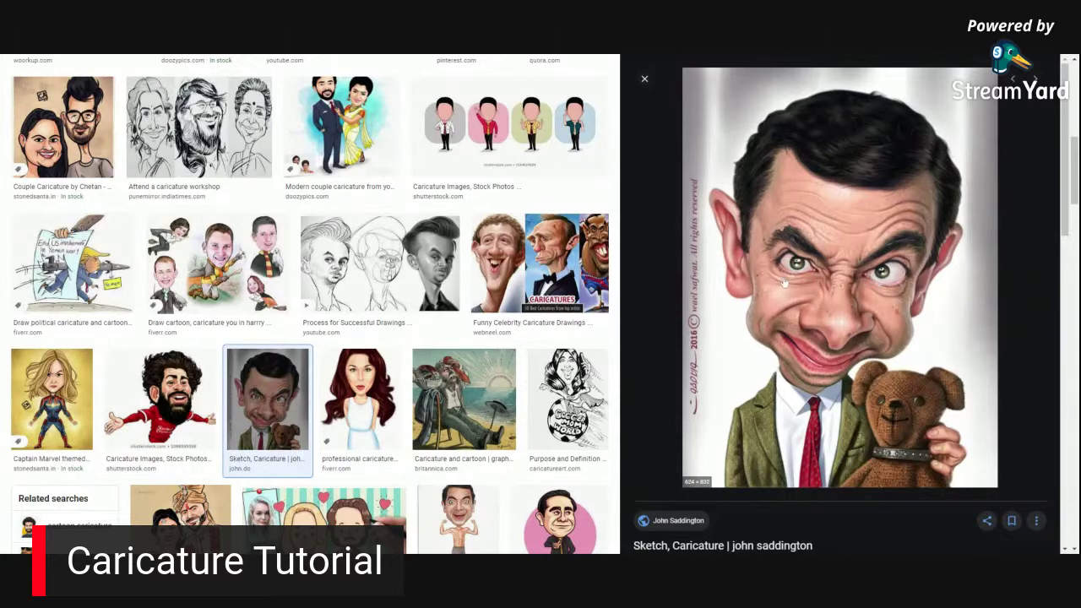
click(498, 281)
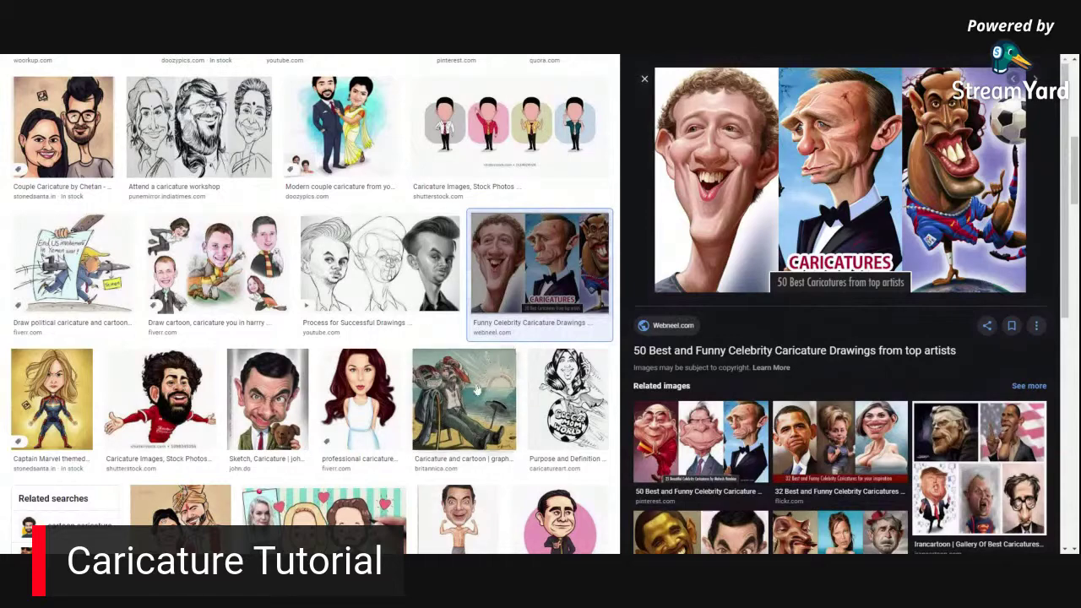
- Preview the Canvas Champ, Freepik, wedding couple and sketchartist.eu caricatures to compare head-to-body proportions and drawing styles
scroll(477, 389, down, 3)
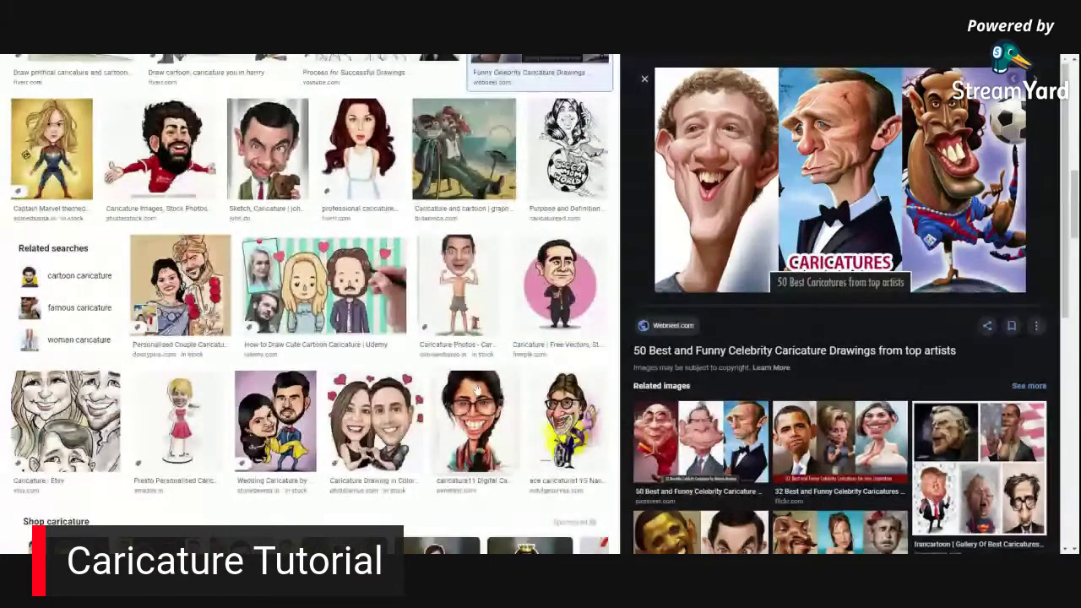
click(469, 278)
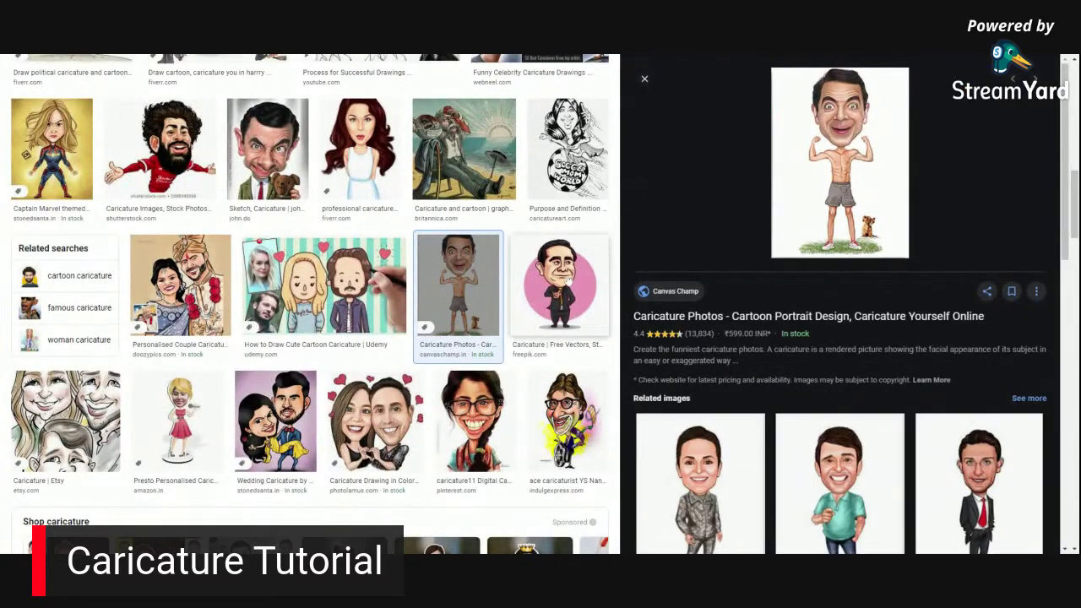
click(566, 278)
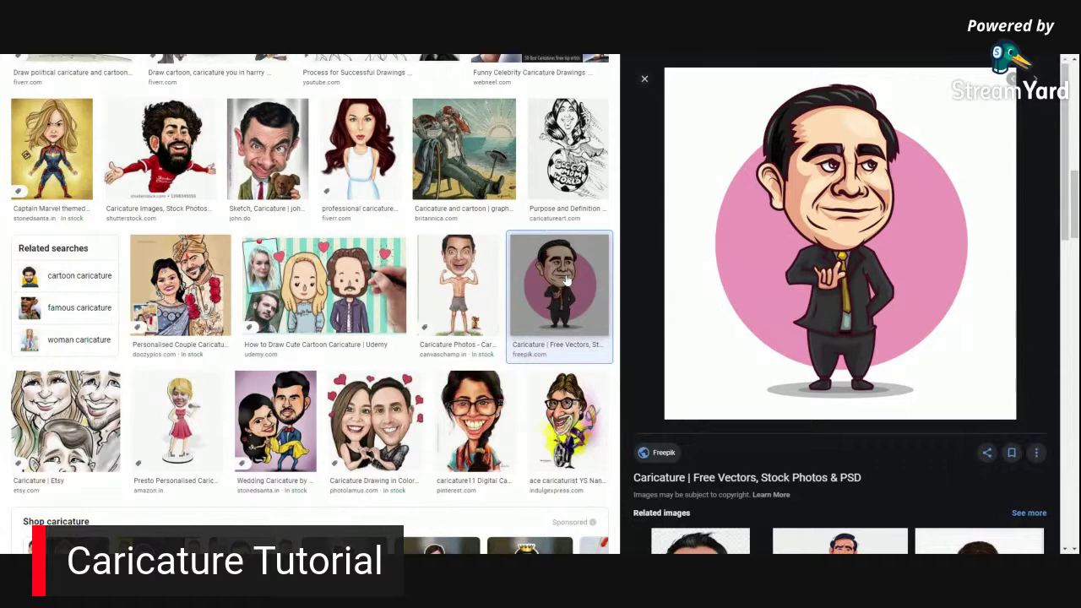
click(405, 422)
click(277, 420)
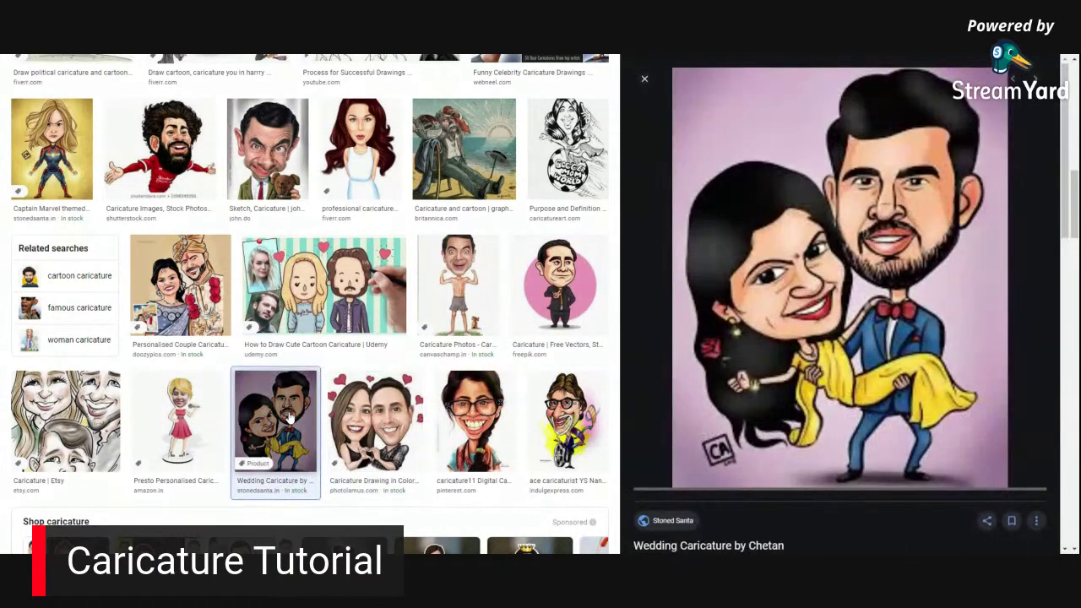
scroll(341, 397, down, 2)
scroll(329, 405, down, 3)
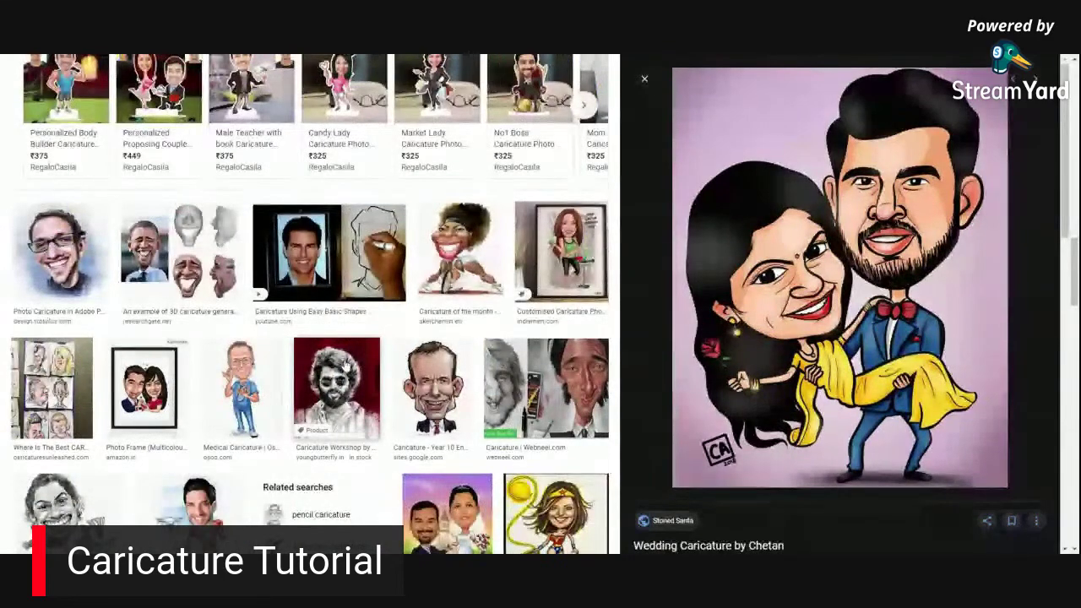
click(462, 239)
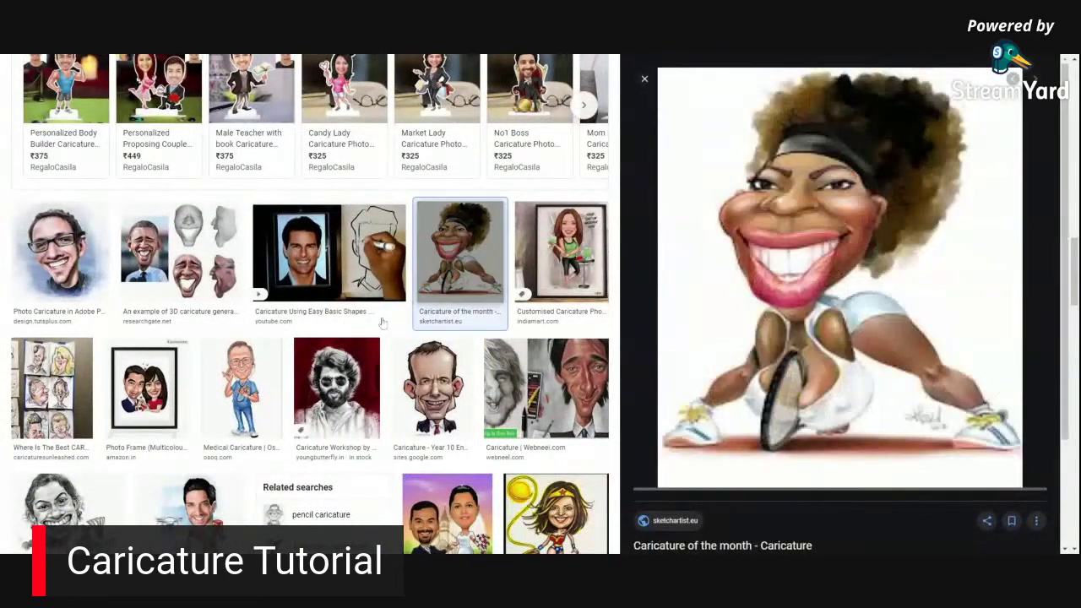
- Browse further down the caricature results and preview the Print Bucket personalised couple caricature as another style example
scroll(382, 321, down, 3)
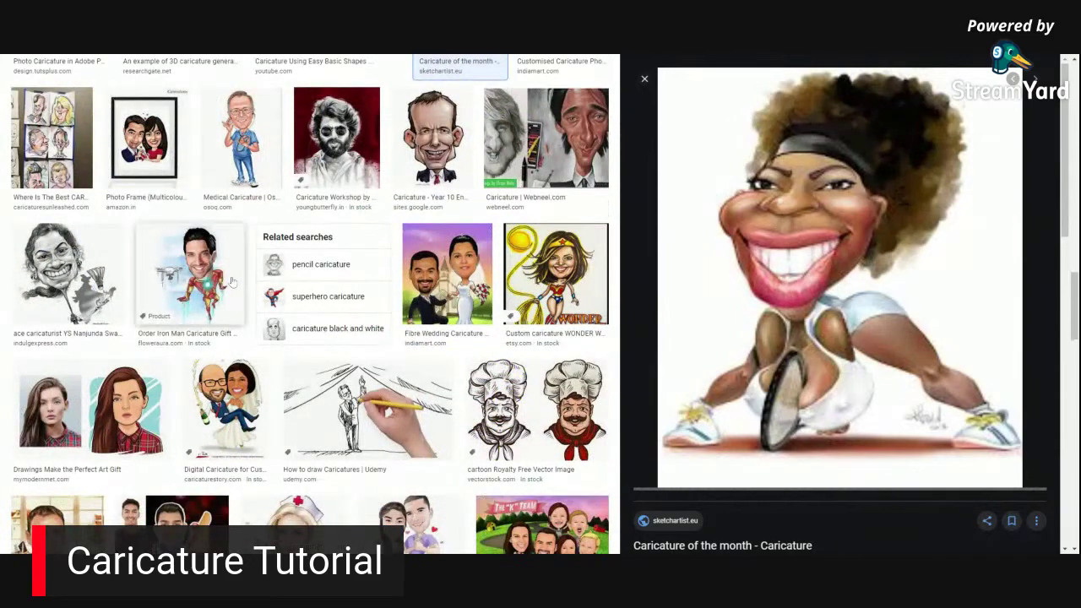
scroll(378, 325, down, 2)
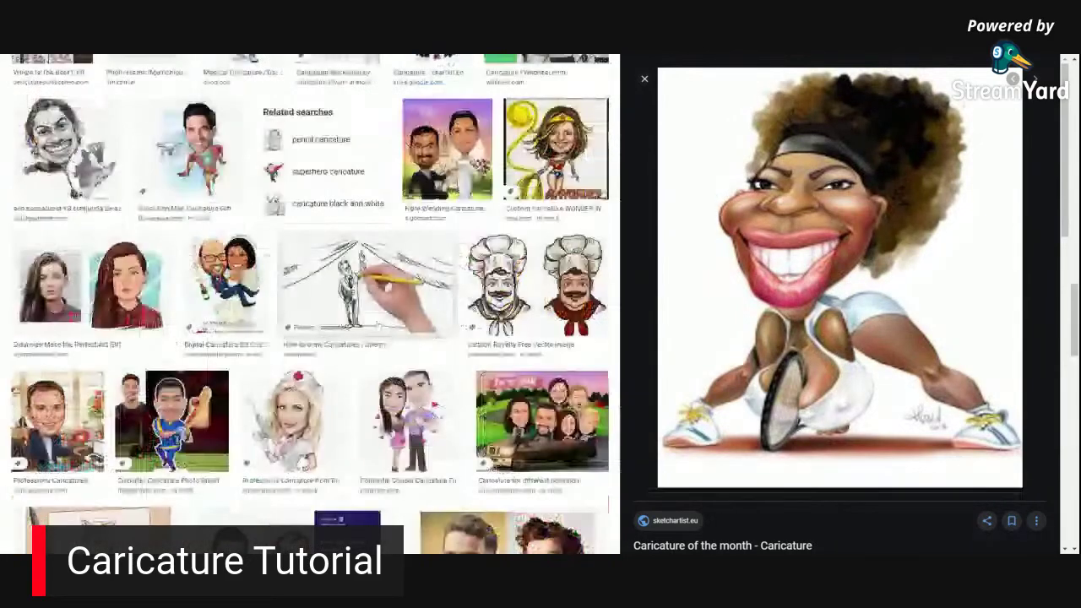
scroll(377, 325, down, 3)
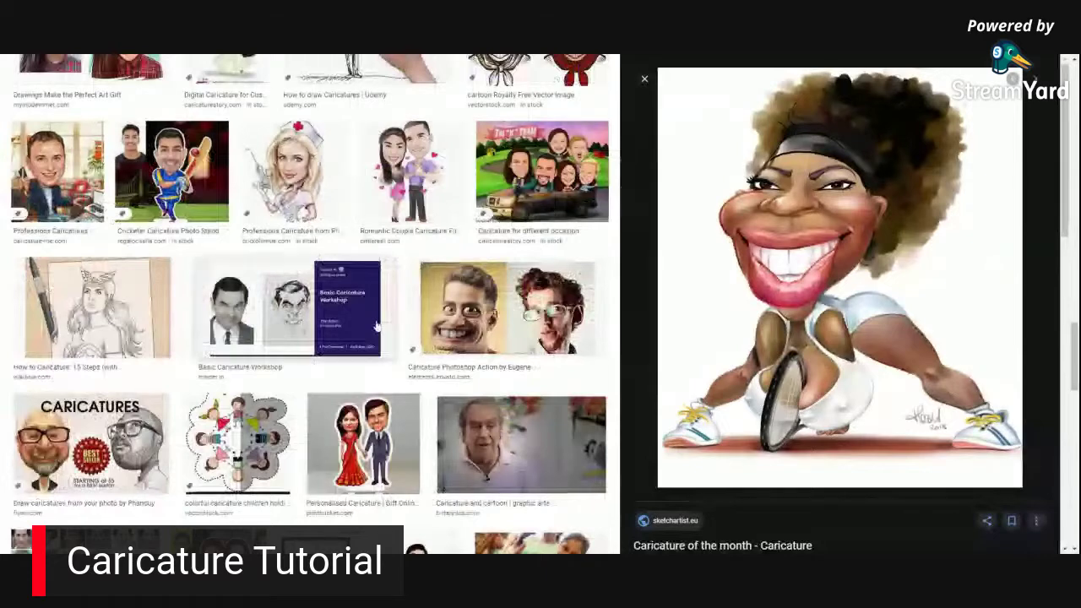
scroll(378, 325, down, 2)
click(384, 335)
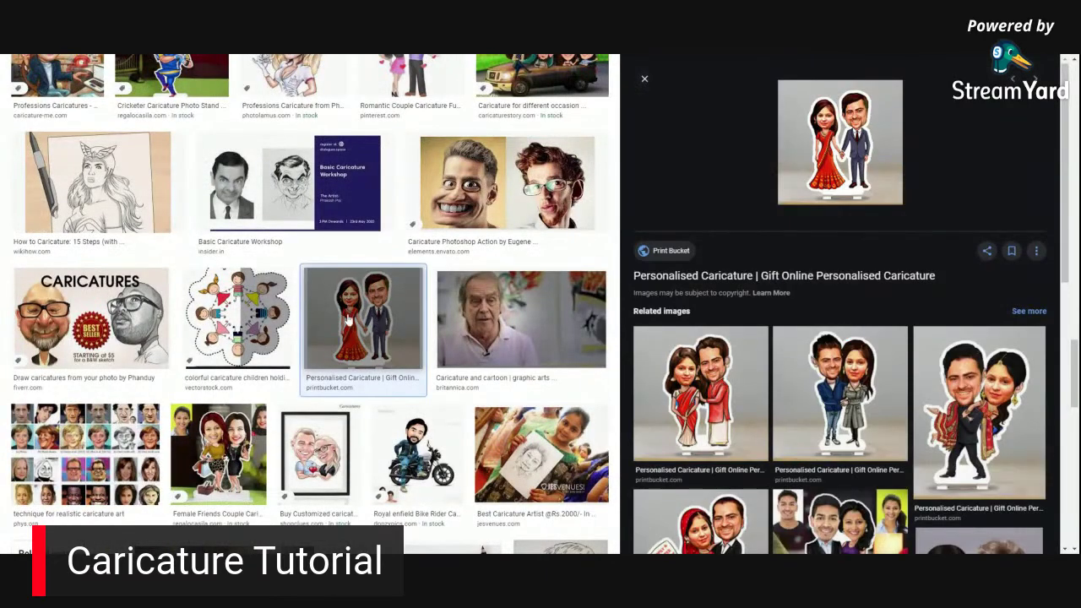
scroll(354, 317, down, 2)
scroll(266, 338, down, 2)
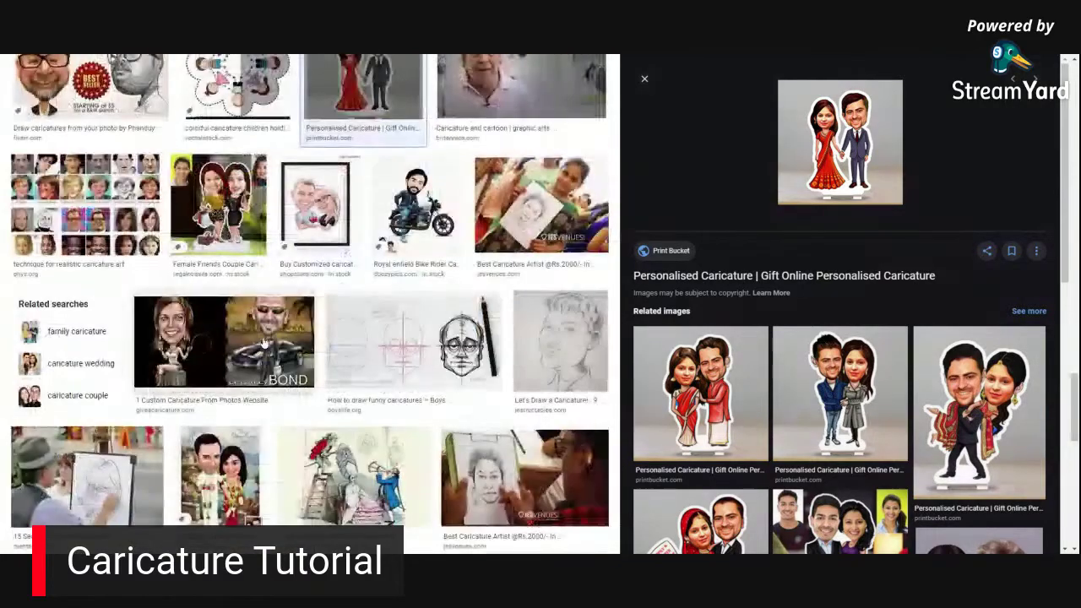
scroll(265, 344, down, 2)
scroll(380, 320, up, 10)
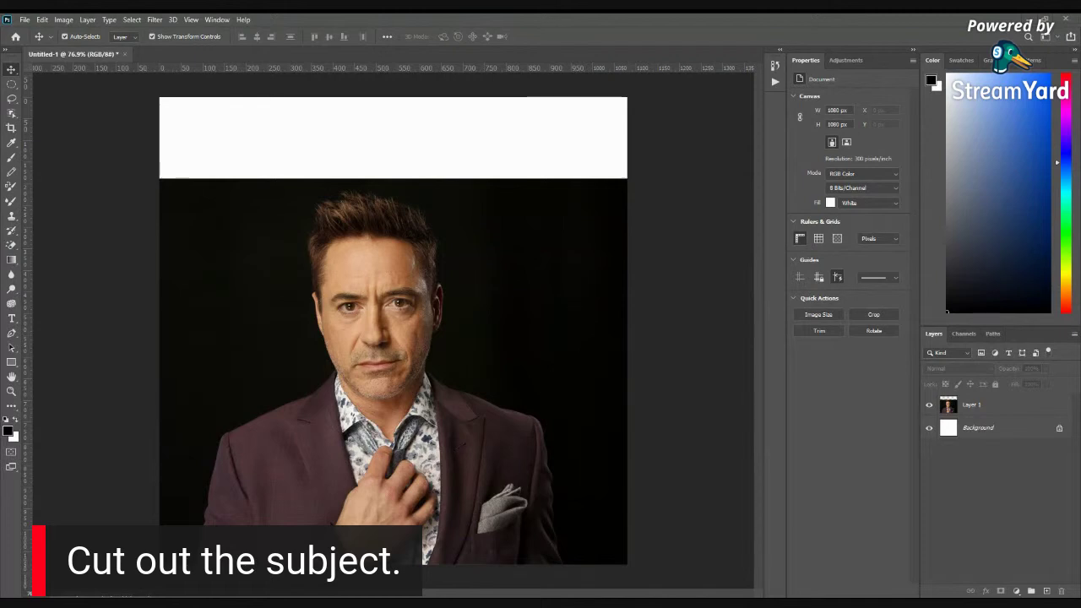
- Switch back to Photoshop and use the Quick Selection tool on Layer 1 to select the man's suit, hand, shirt and face
scroll(510, 397, down, 2)
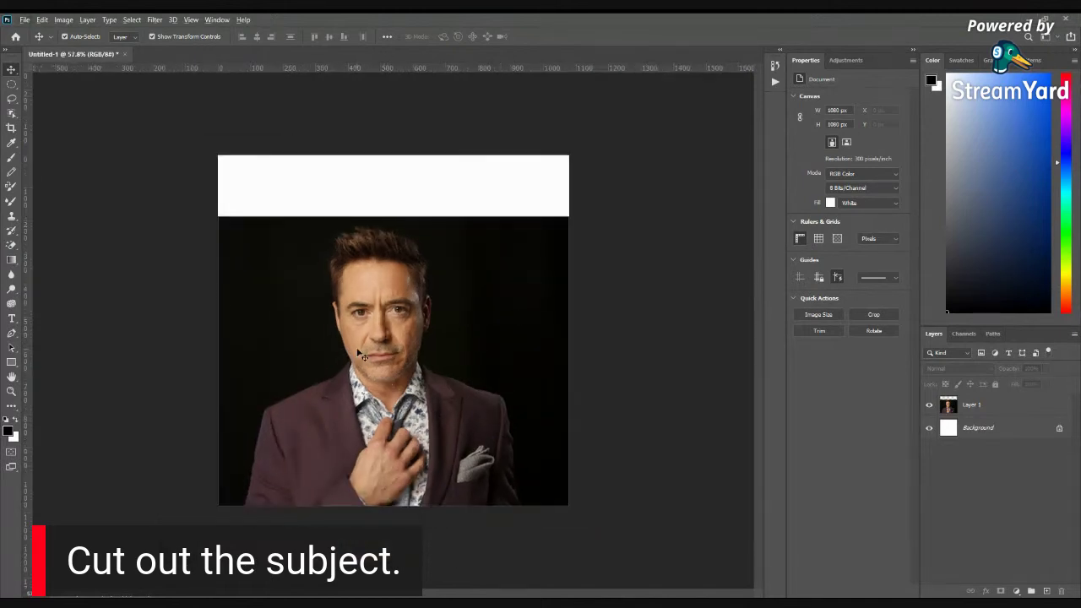
scroll(455, 373, up, 1)
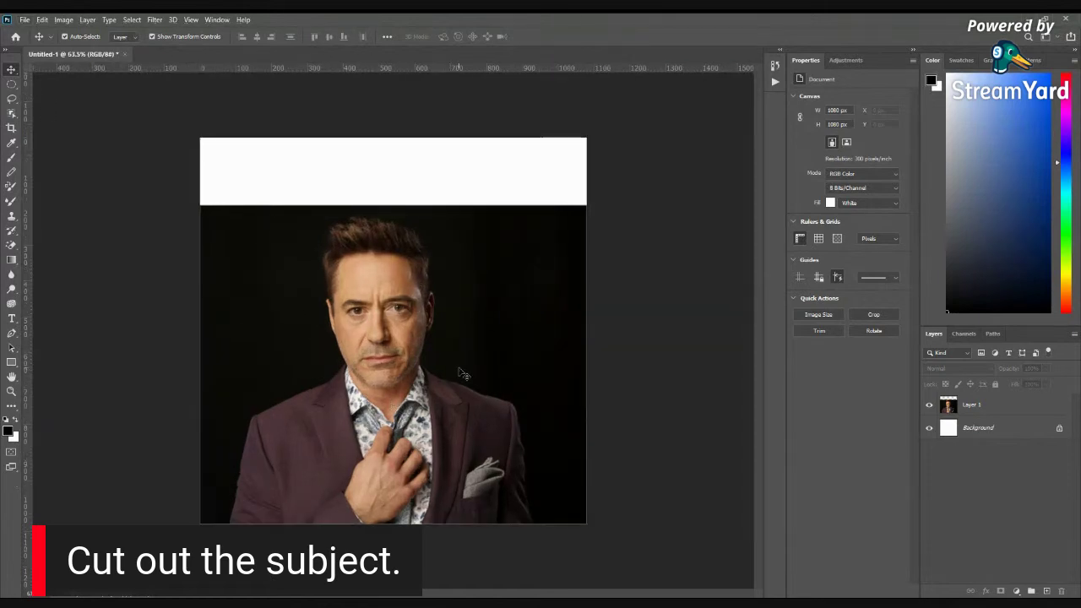
key(ctrl+a)
click(13, 113)
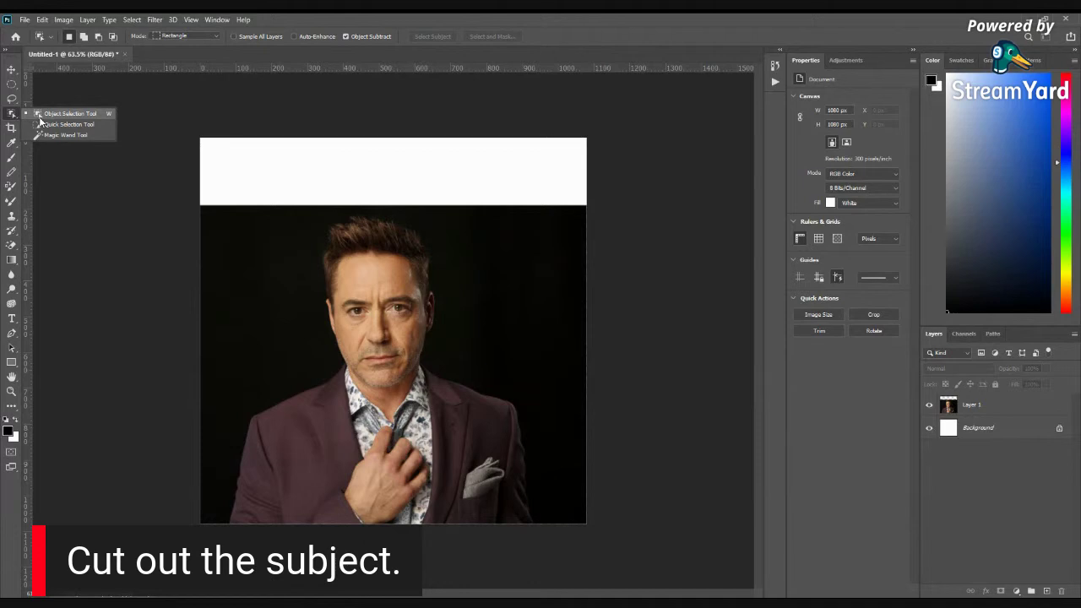
click(46, 126)
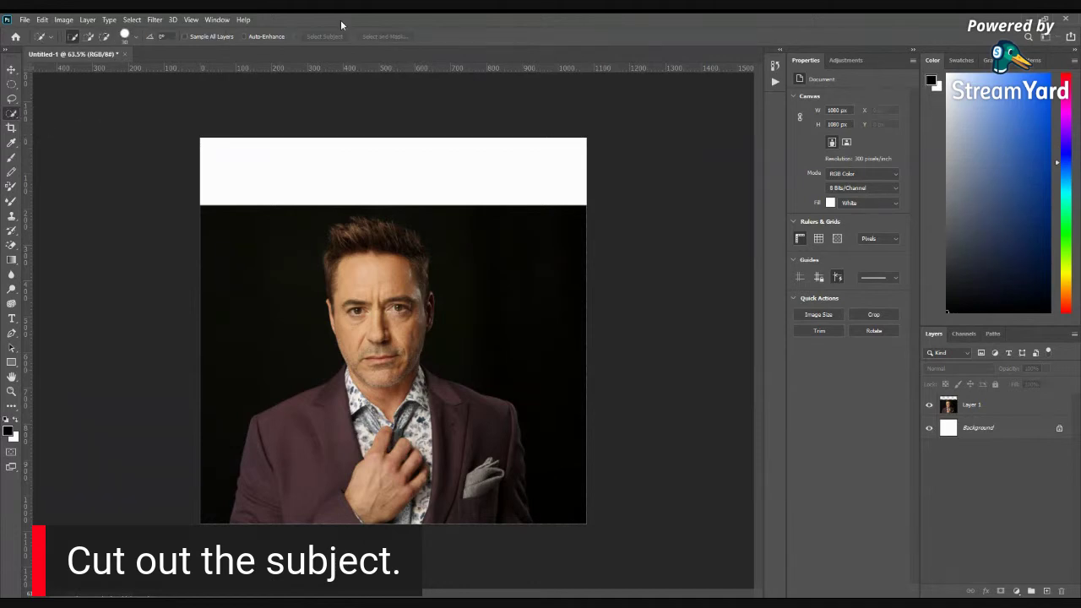
click(973, 409)
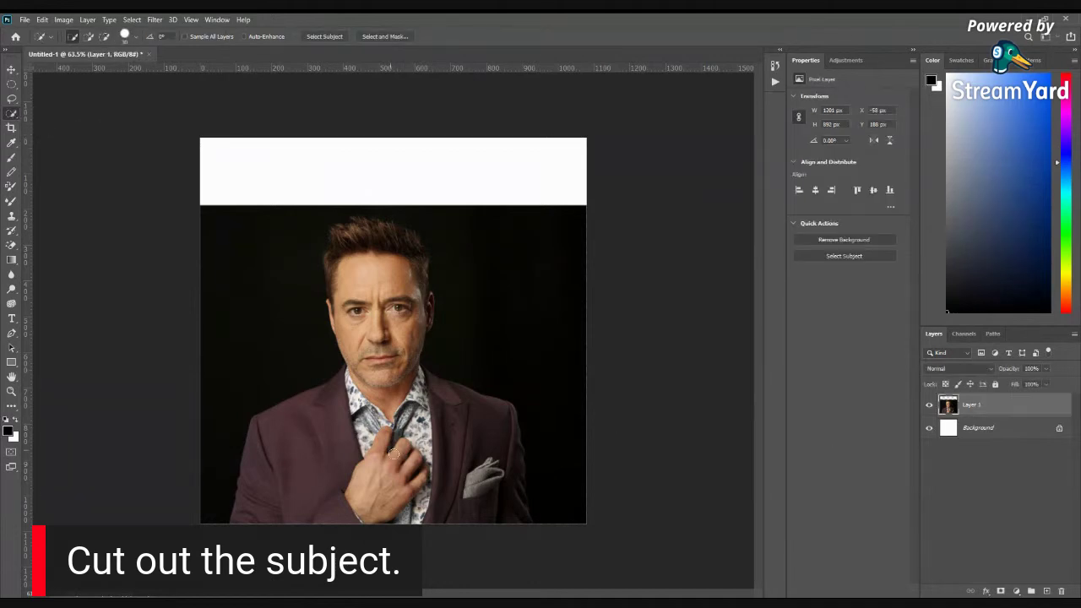
drag(369, 438, 315, 472)
mouse_move(392, 376)
mouse_down()
mouse_move(346, 269)
mouse_move(358, 239)
mouse_move(395, 243)
mouse_move(417, 272)
mouse_move(425, 314)
mouse_up()
drag(423, 511, 461, 438)
mouse_move(481, 289)
mouse_down()
mouse_move(485, 203)
mouse_move(543, 429)
mouse_move(446, 442)
mouse_move(437, 413)
mouse_up()
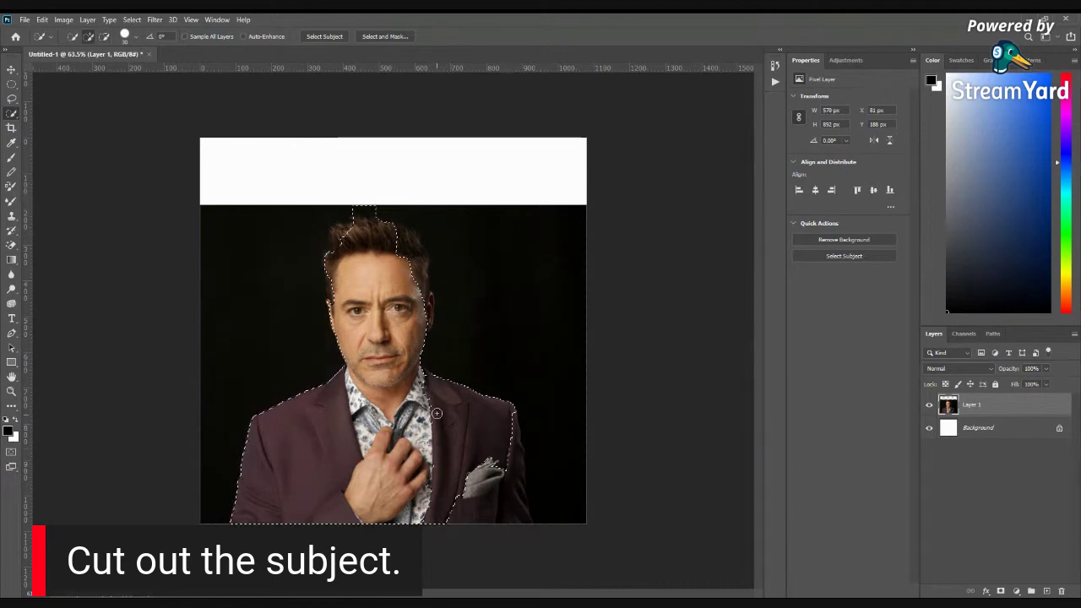
mouse_move(463, 493)
mouse_down()
mouse_move(497, 492)
mouse_move(509, 478)
mouse_move(509, 444)
mouse_move(528, 526)
mouse_move(516, 468)
mouse_move(504, 468)
mouse_move(549, 445)
mouse_move(564, 533)
mouse_move(548, 488)
mouse_move(514, 513)
mouse_move(545, 509)
mouse_move(542, 486)
mouse_move(545, 516)
mouse_up()
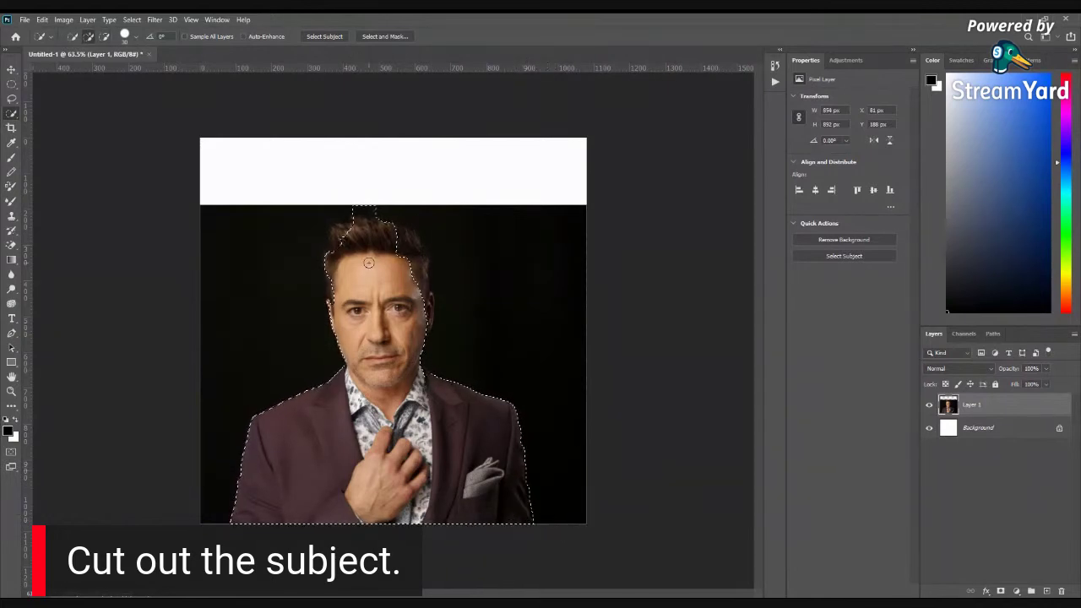
- Extend the selection over the ear and the hair on the right-hand side of the man's head
scroll(368, 263, up, 3)
scroll(447, 318, up, 3)
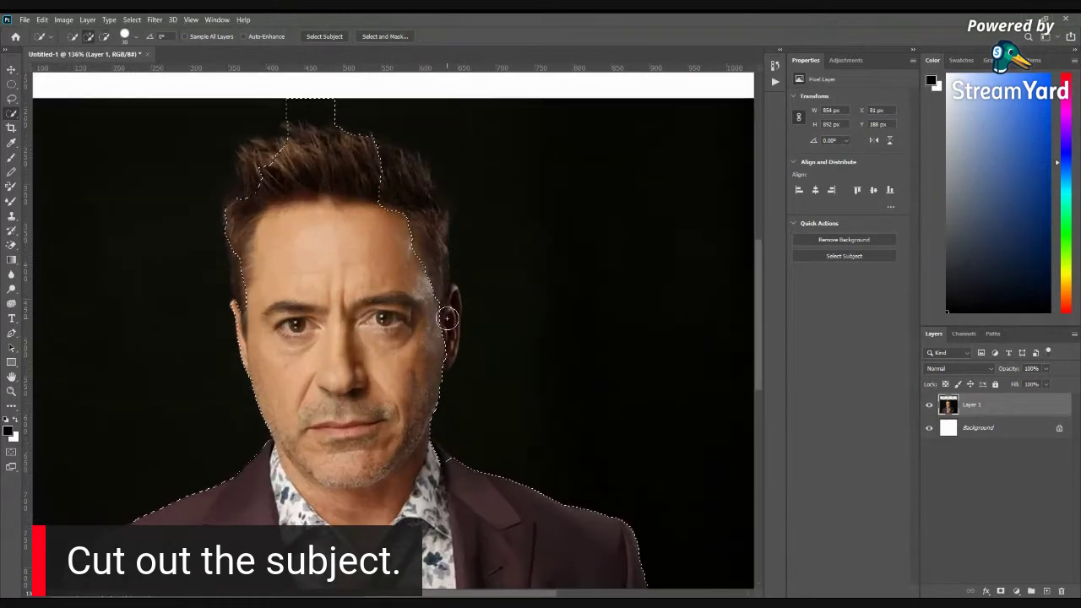
mouse_move(447, 318)
mouse_down()
mouse_move(438, 363)
mouse_move(443, 295)
mouse_move(406, 189)
mouse_move(391, 172)
mouse_move(420, 274)
mouse_move(371, 181)
mouse_move(377, 157)
mouse_move(422, 187)
mouse_move(437, 223)
mouse_move(422, 261)
mouse_up()
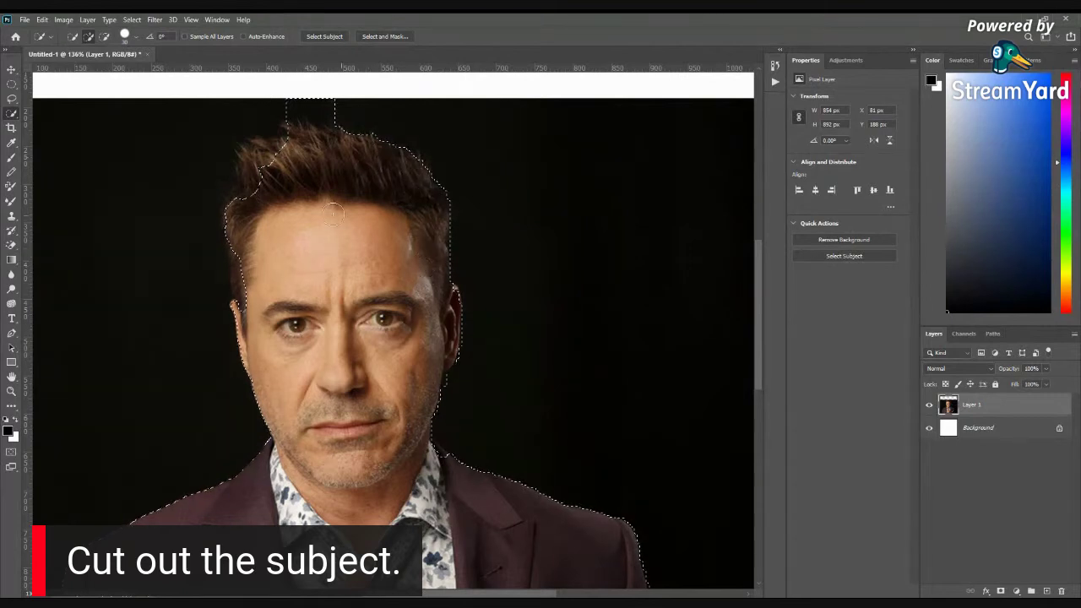
- Subtract the stray background patch above the hair from the selection and add the missing hair on the left and top
drag(334, 127, 338, 101)
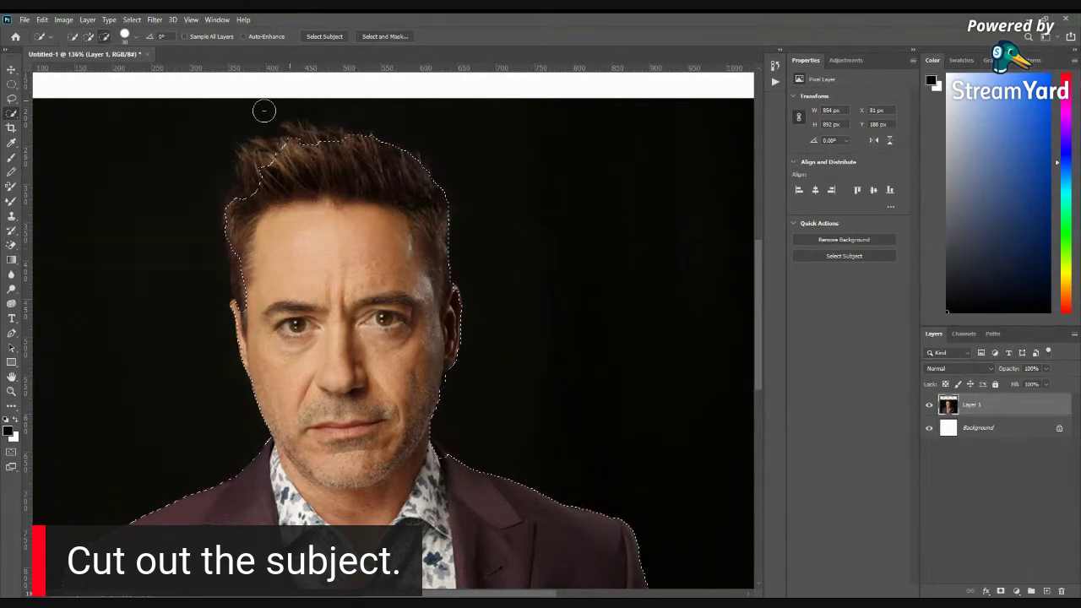
mouse_move(264, 168)
mouse_down()
mouse_move(251, 188)
mouse_move(285, 172)
mouse_move(303, 141)
mouse_move(333, 144)
mouse_up()
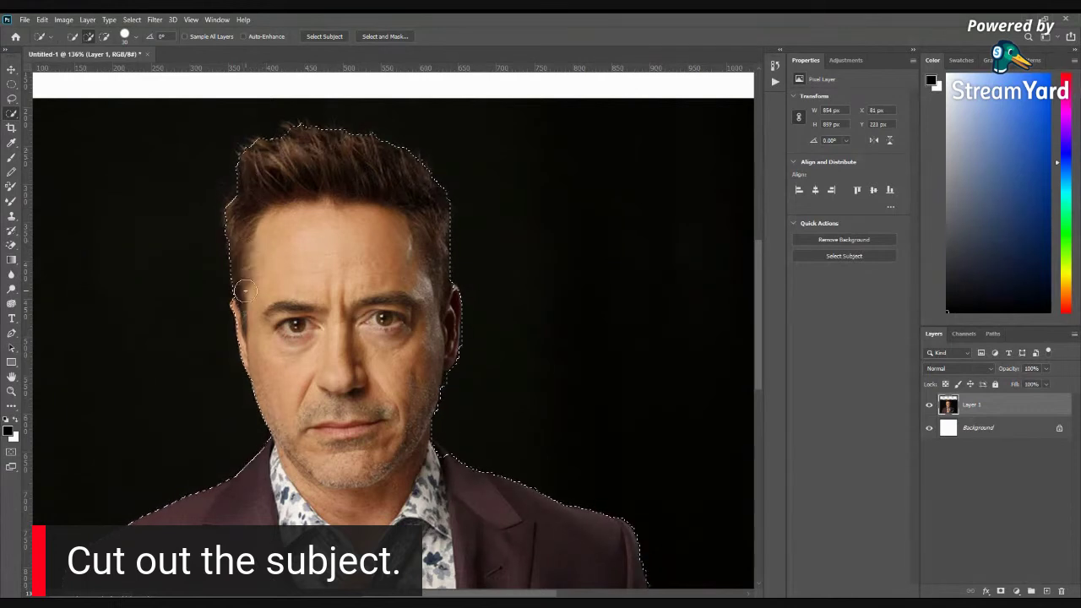
scroll(310, 314, down, 5)
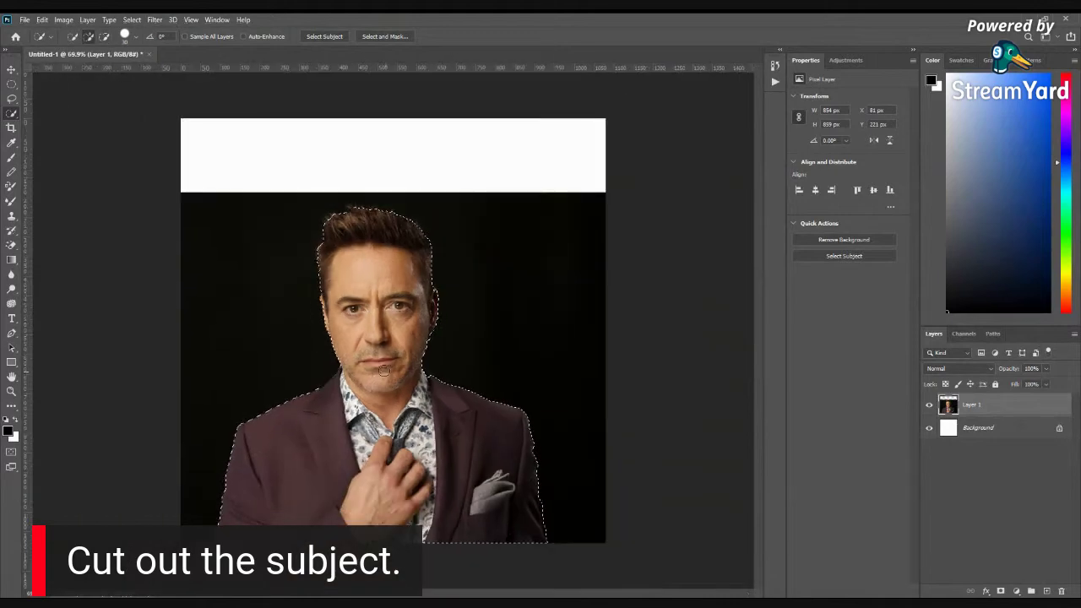
scroll(405, 455, down, 1)
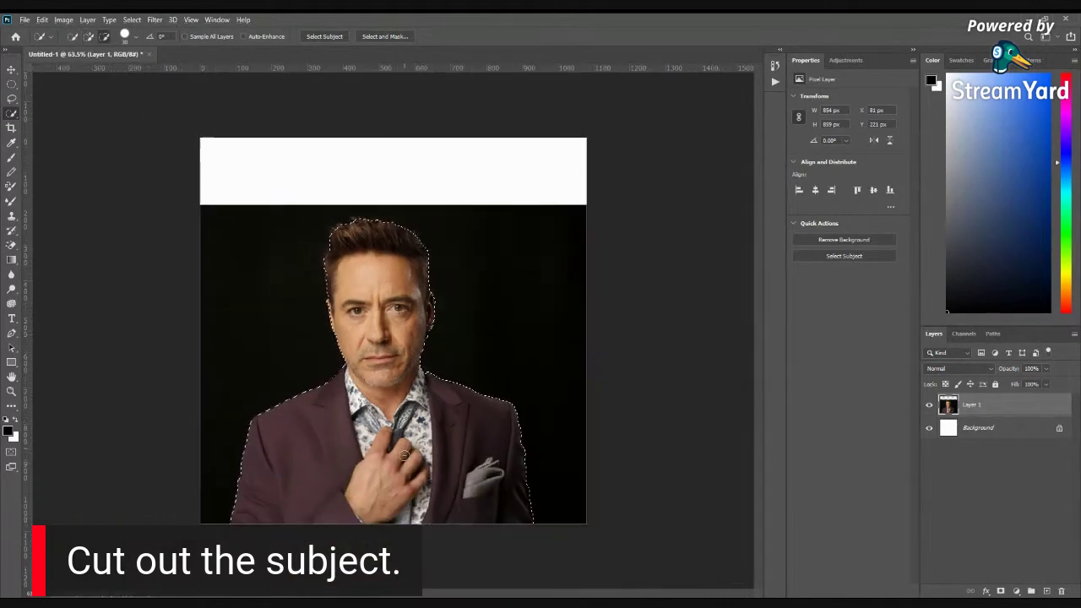
scroll(389, 277, up, 2)
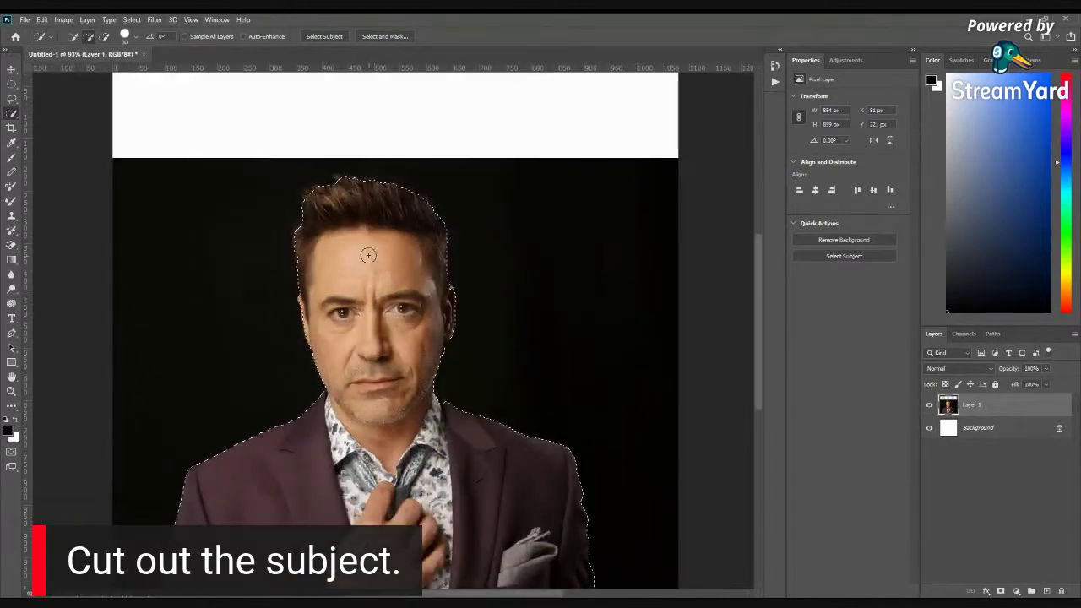
scroll(369, 255, down, 1)
scroll(346, 145, down, 1)
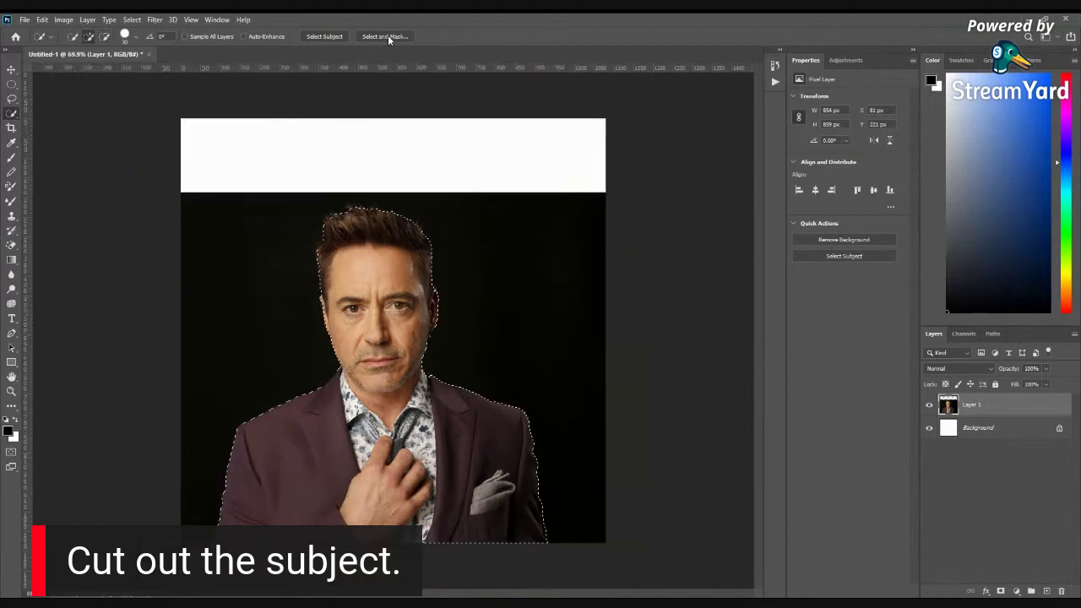
- Open the selection in Select and Mask and set the preview transparency to 100%
click(388, 36)
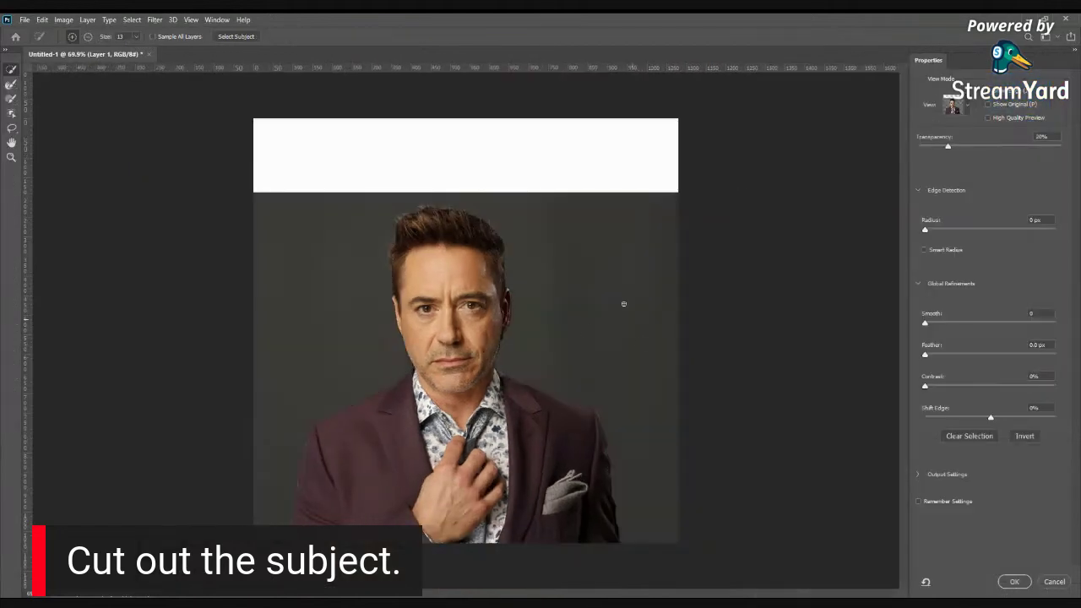
drag(952, 148, 1063, 162)
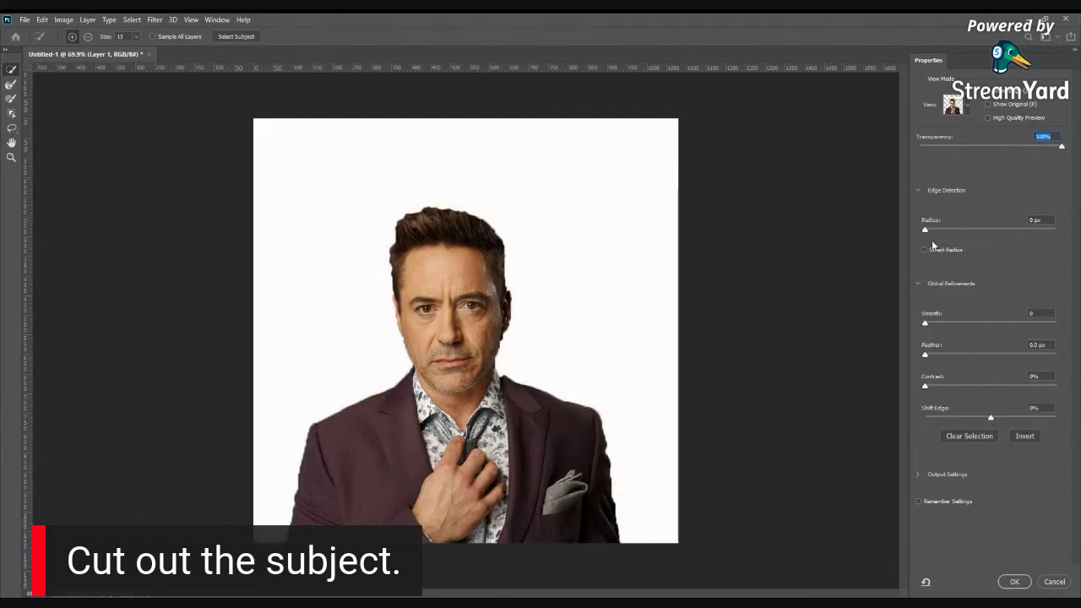
- Brush along the top and left hairline with the Refine Edge Brush to recover the fine hair strands
click(11, 86)
key(alt)
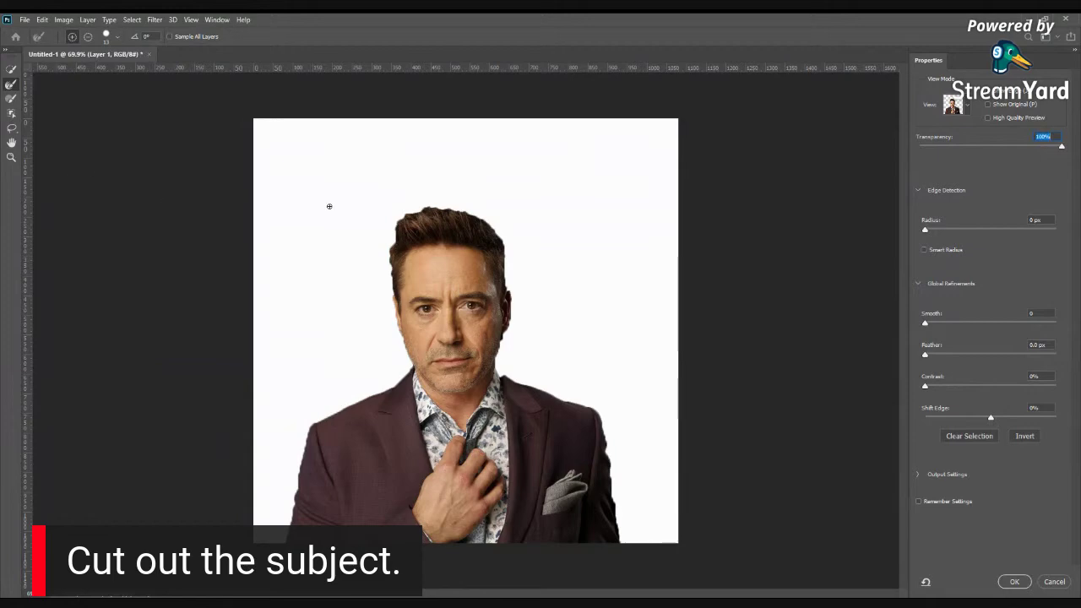
key(z)
drag(422, 197, 431, 172)
click(431, 172)
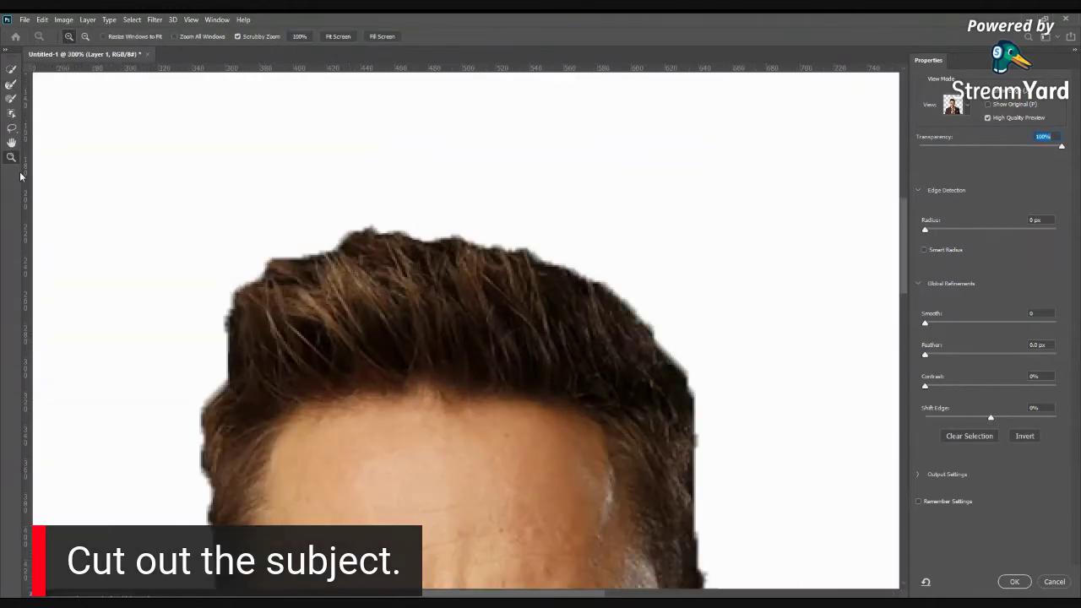
click(11, 85)
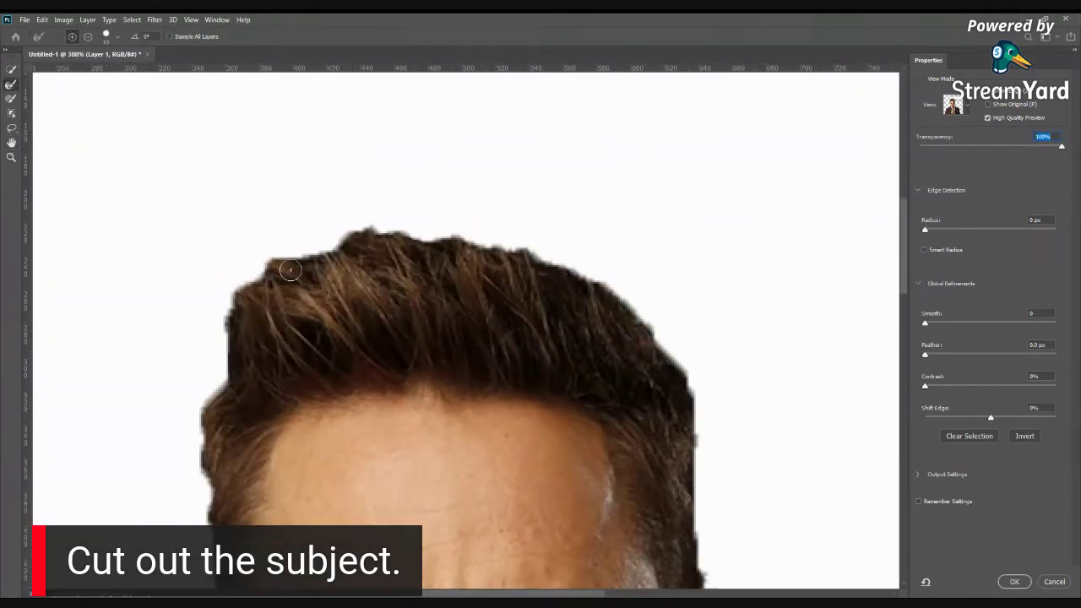
mouse_move(291, 269)
mouse_down()
mouse_move(234, 279)
mouse_move(247, 314)
mouse_move(230, 296)
mouse_move(231, 319)
mouse_move(241, 324)
mouse_move(251, 301)
mouse_move(242, 279)
mouse_move(260, 244)
mouse_move(271, 254)
mouse_move(263, 287)
mouse_move(225, 321)
mouse_up()
mouse_move(358, 229)
mouse_down()
mouse_move(316, 211)
mouse_move(343, 249)
mouse_move(307, 256)
mouse_move(276, 243)
mouse_move(382, 233)
mouse_move(352, 229)
mouse_move(364, 225)
mouse_move(561, 266)
mouse_move(630, 305)
mouse_move(659, 334)
mouse_move(667, 371)
mouse_move(677, 360)
mouse_move(688, 385)
mouse_up()
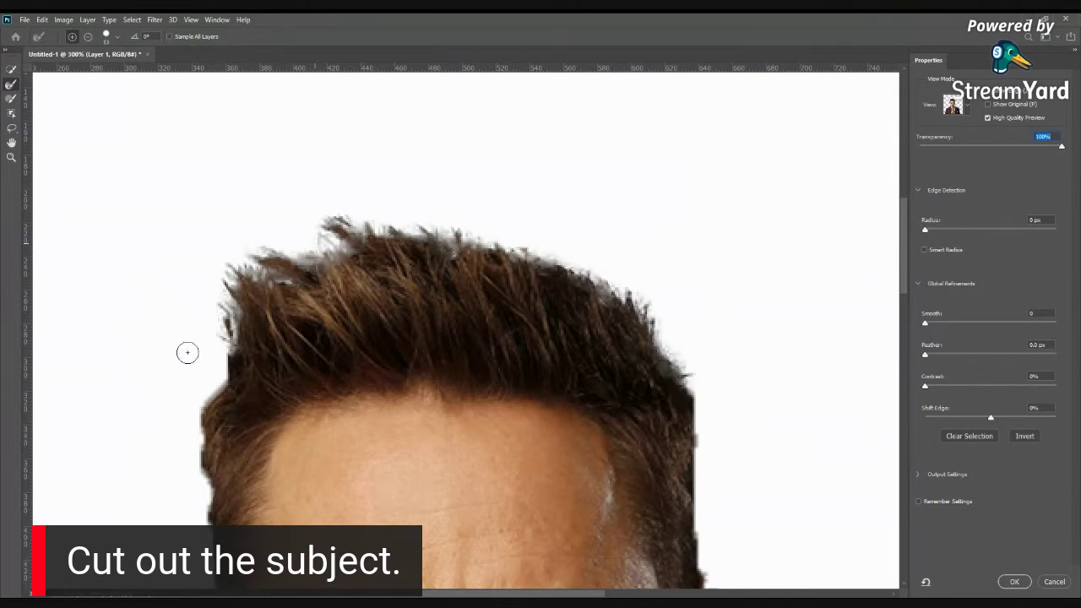
mouse_move(228, 347)
mouse_down()
mouse_move(198, 447)
mouse_move(210, 513)
mouse_up()
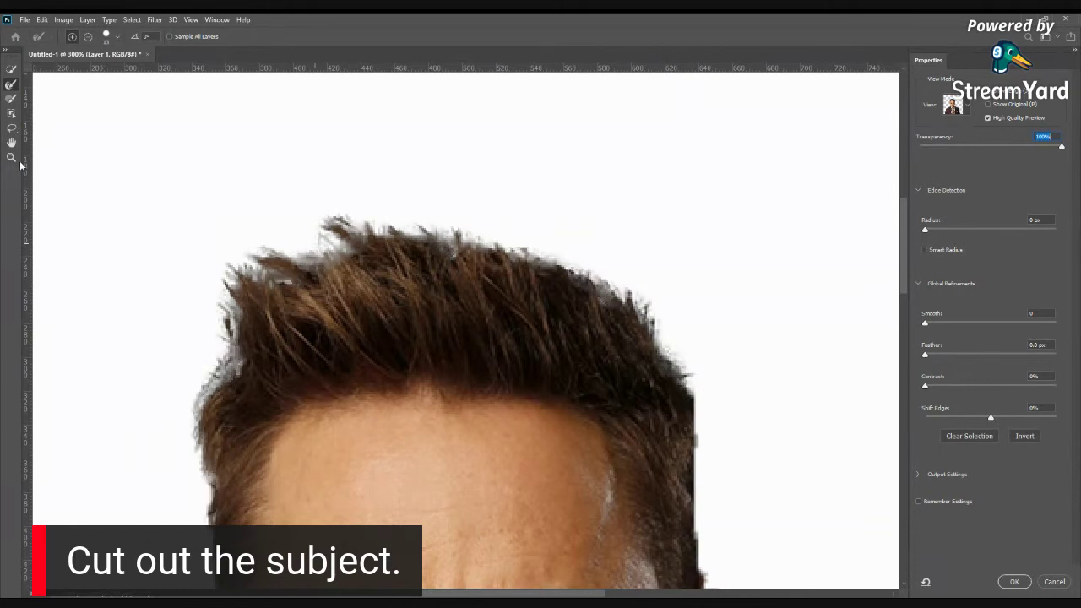
key(h)
scroll(327, 317, down, 1)
scroll(328, 318, down, 3)
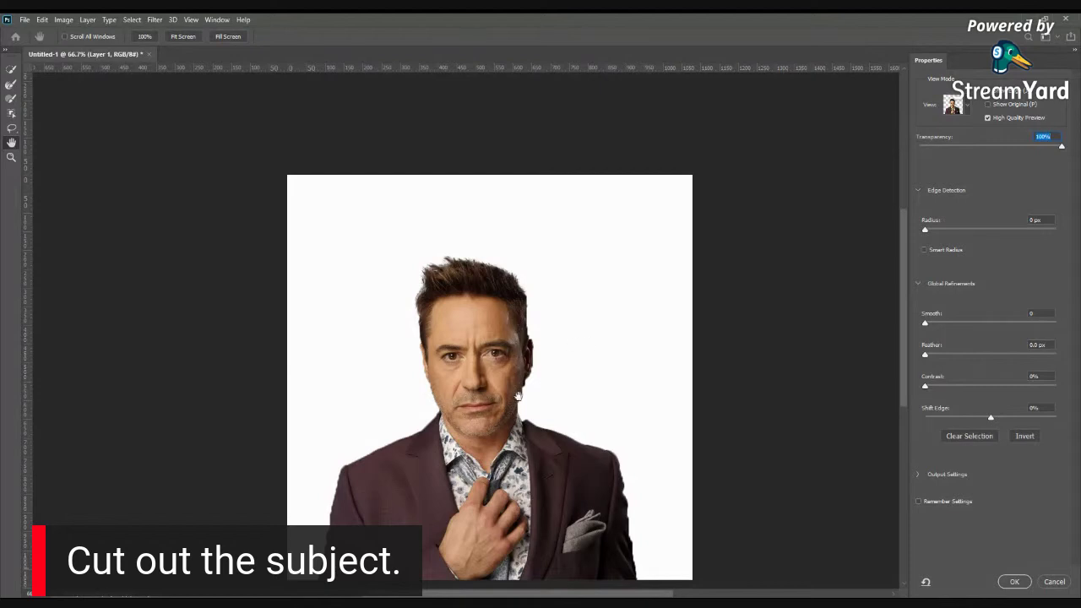
- Lower the preview transparency to 91% and output the refined selection to New Layer with Layer Mask
key(Down)
key(Down)
key(Down)
key(Down)
key(Down)
key(Down)
key(Down)
key(Down)
key(Down)
click(919, 474)
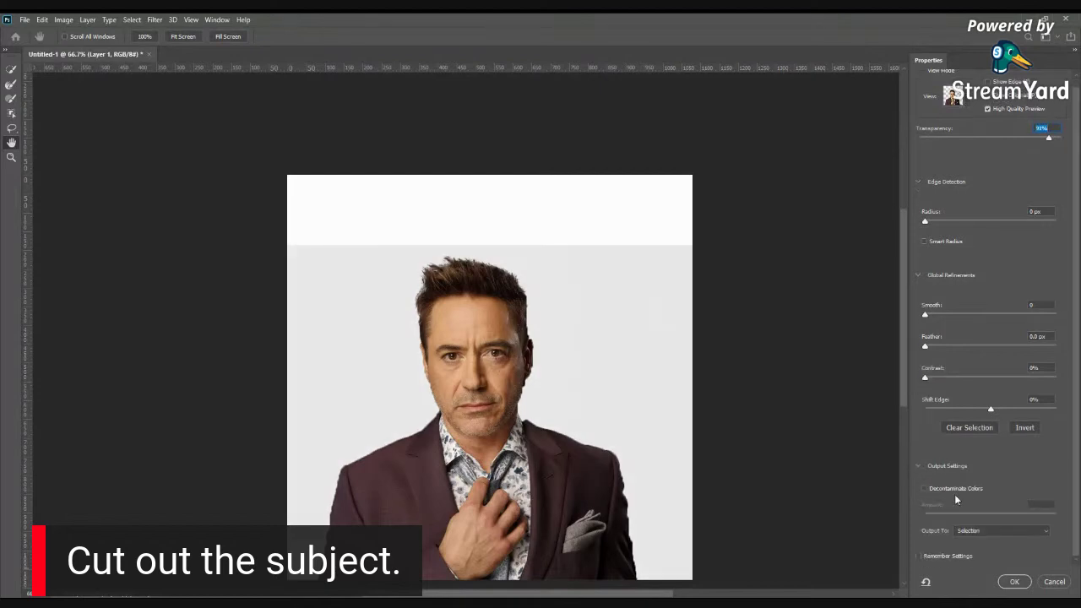
click(981, 530)
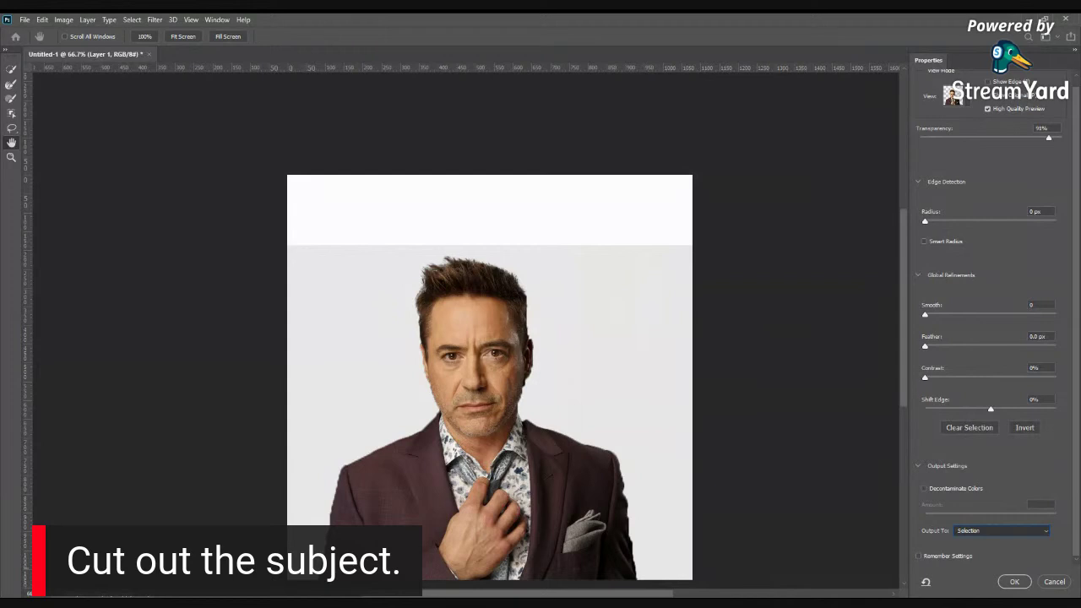
click(991, 568)
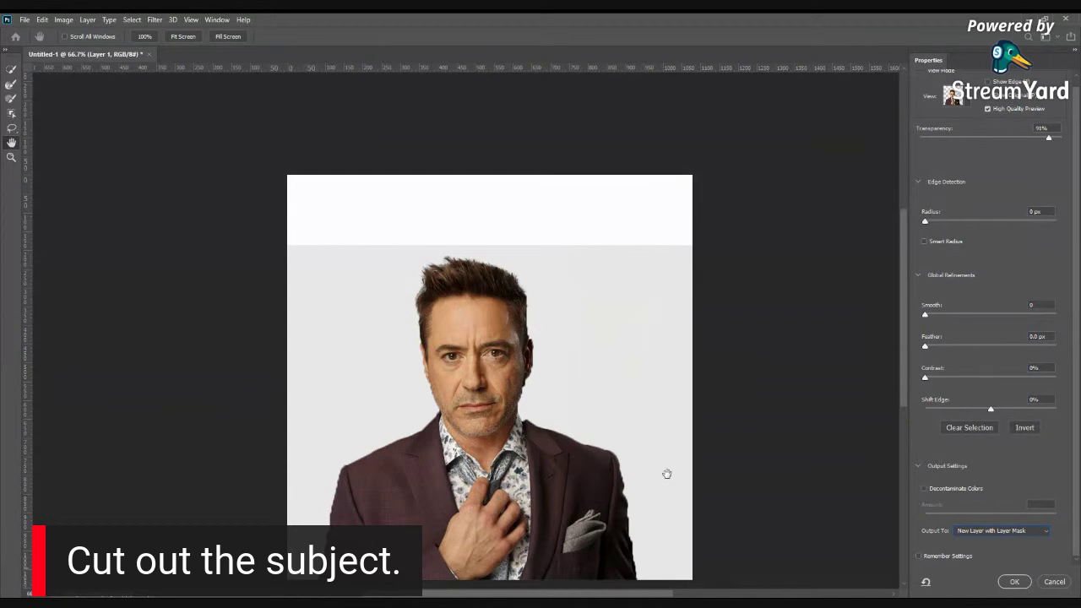
click(1016, 582)
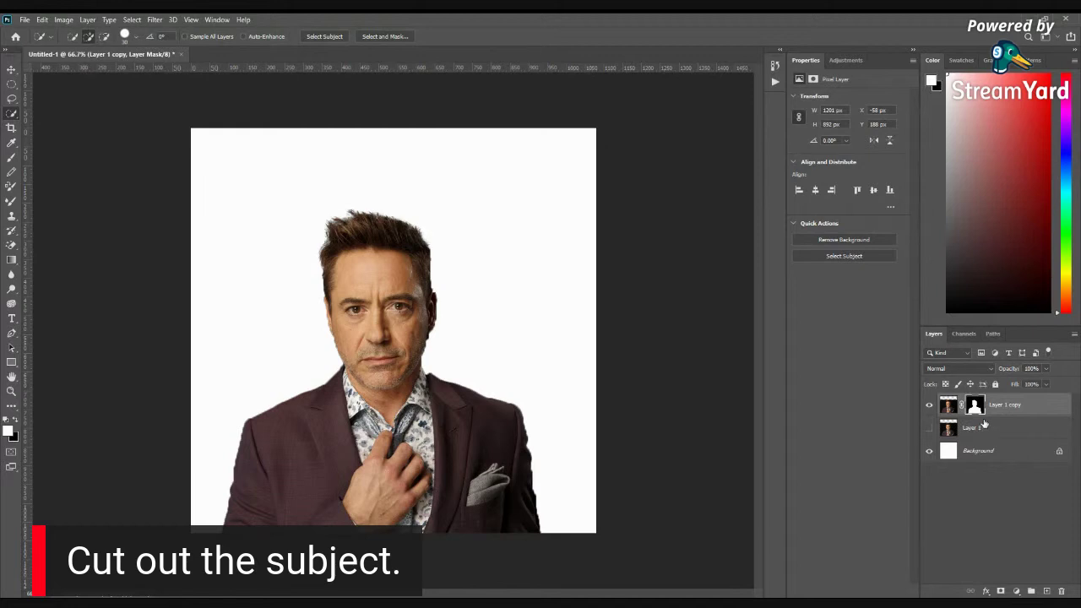
- Target the layer mask of Layer 1 copy and set up a small black Brush with increased hardness
click(976, 406)
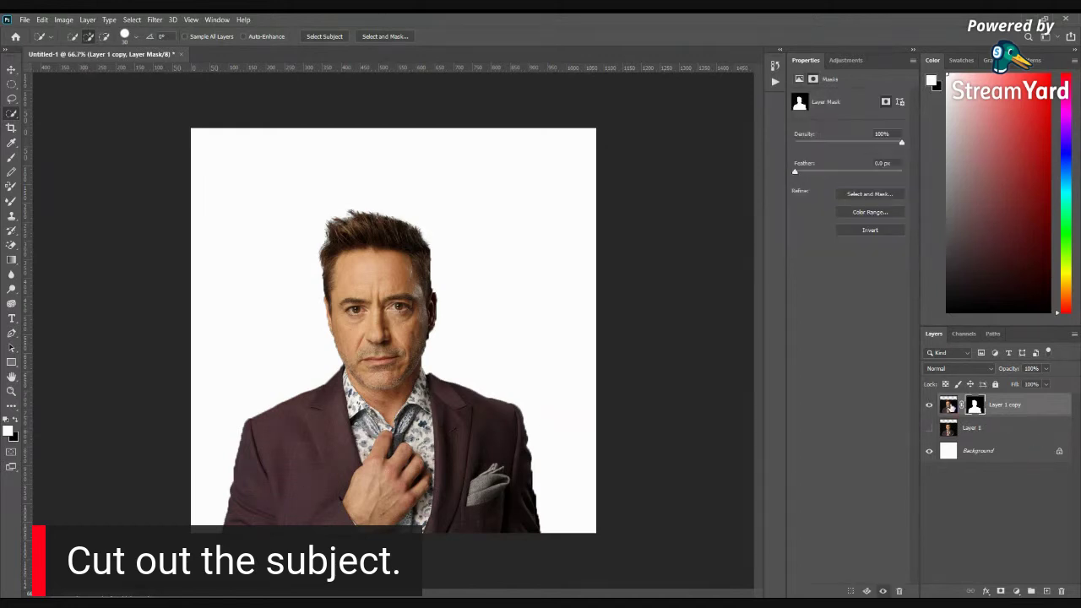
key(b)
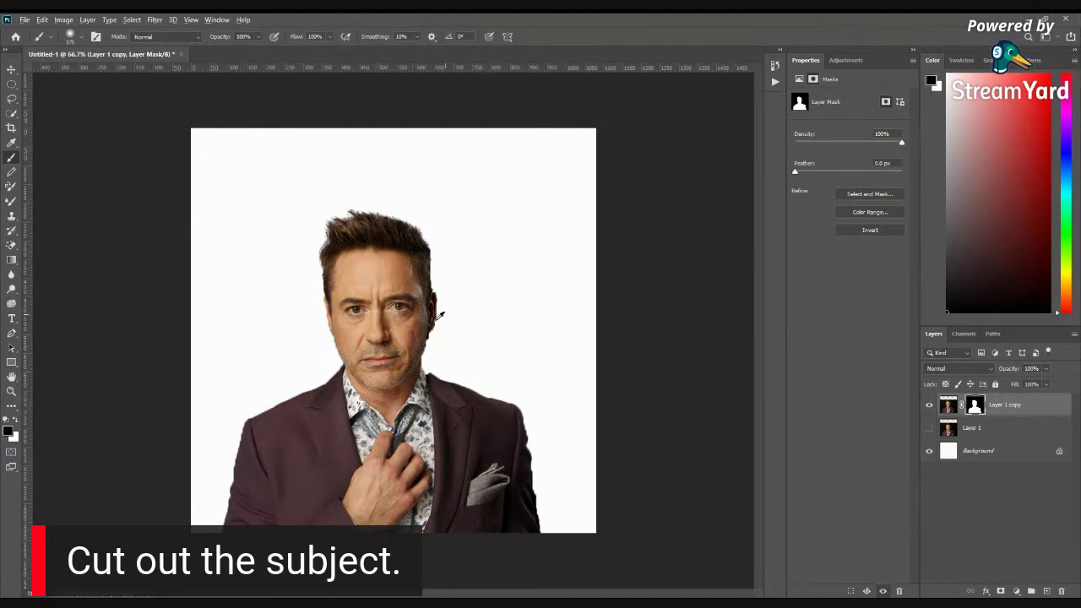
scroll(416, 360, up, 5)
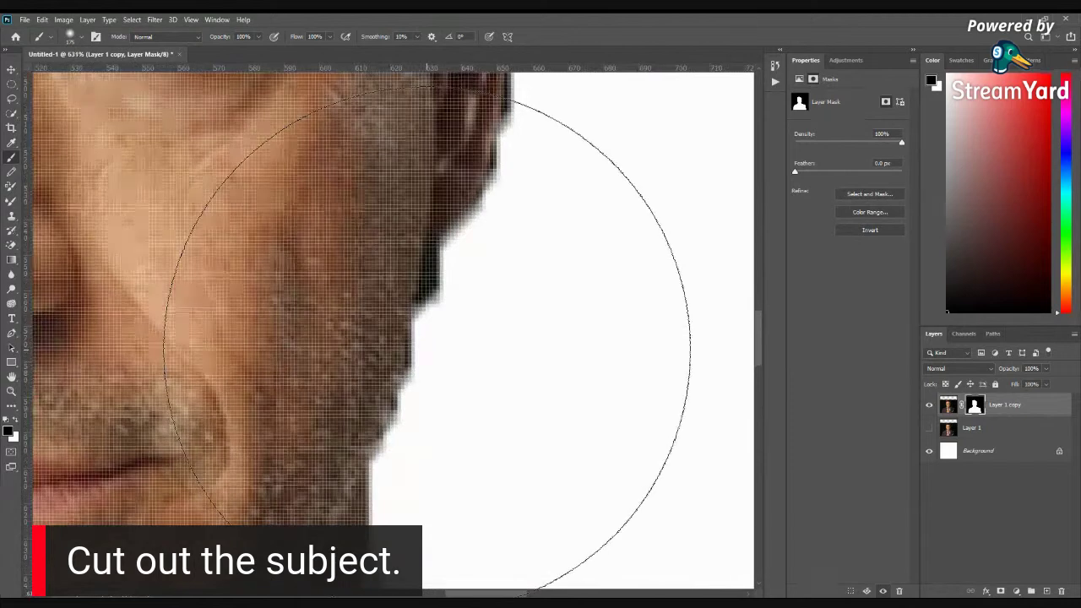
key(bracketleft)
key(bracketleft)
key(bracketleft)
key(bracketleft)
key(bracketleft)
key(bracketleft)
key(bracketleft)
key(bracketleft)
key(bracketleft)
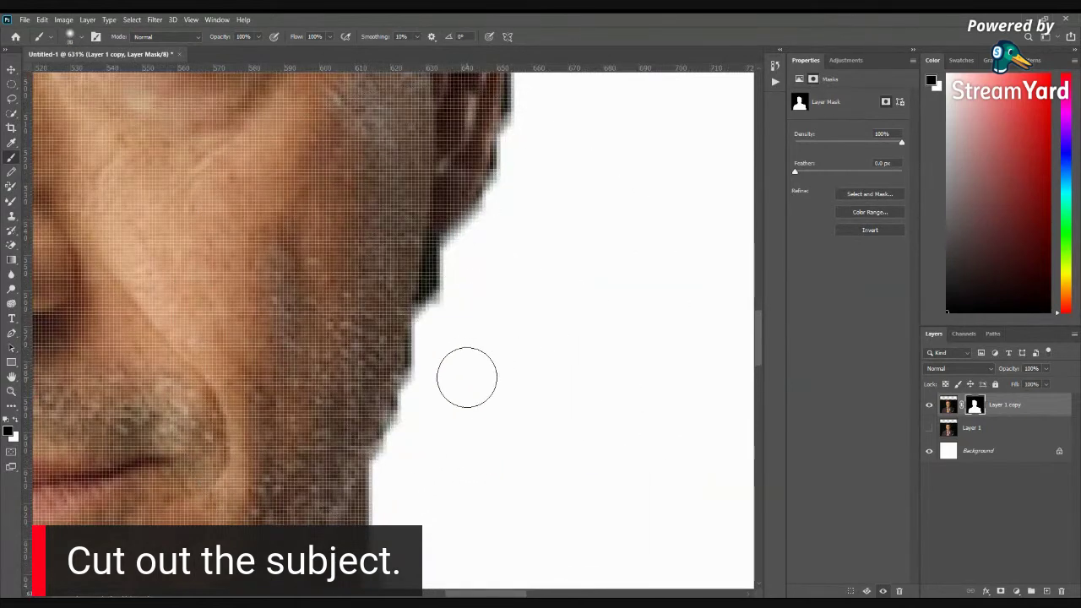
click(76, 37)
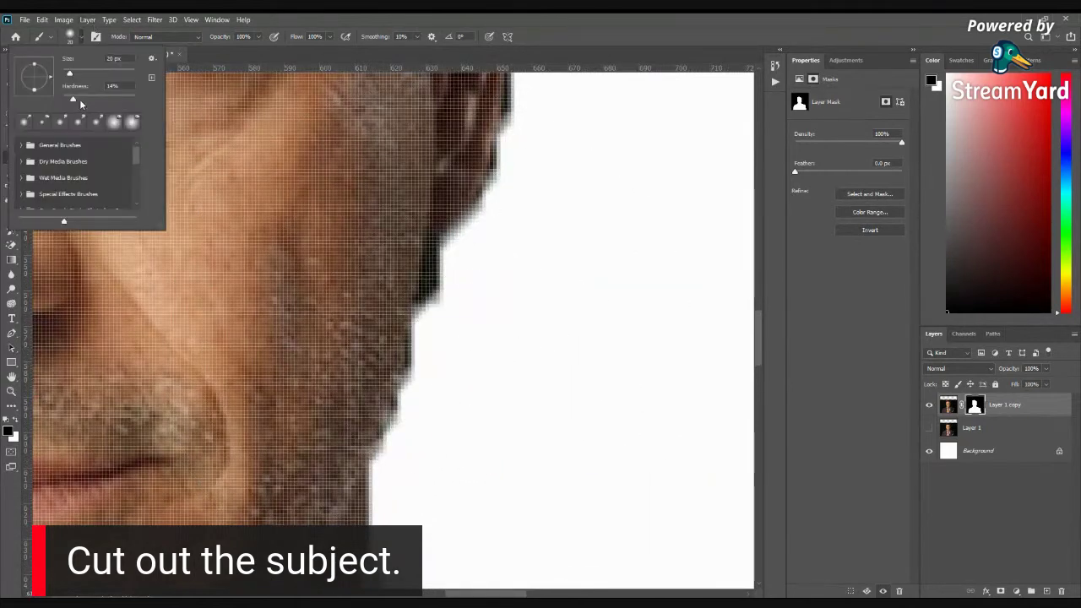
drag(81, 100, 112, 102)
key(Return)
key(bracketleft)
key(bracketleft)
key(bracketleft)
key(bracketleft)
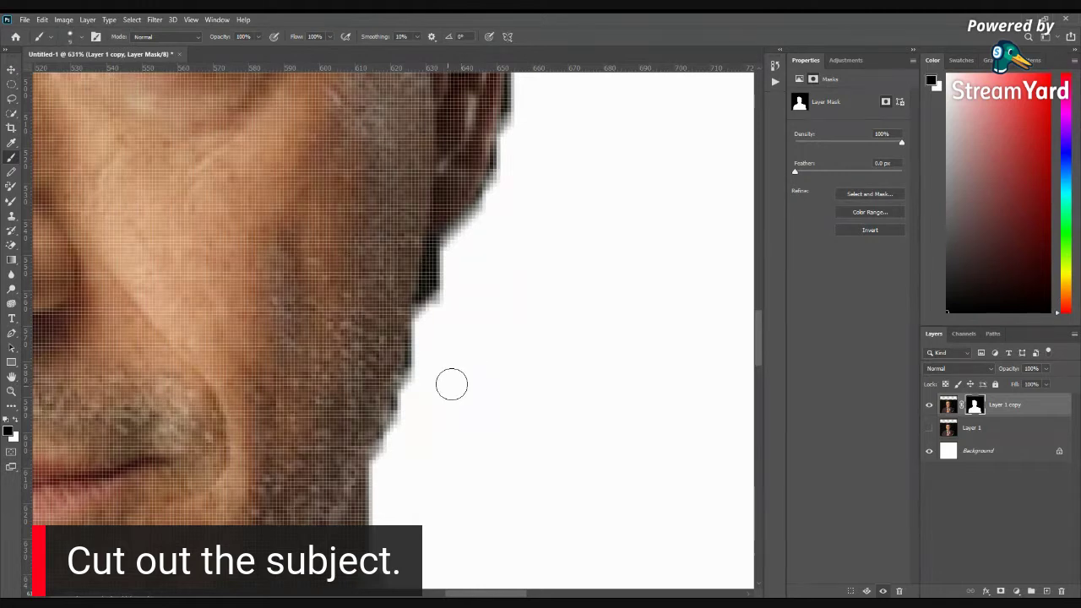
- Paint black on the mask to trim the dark fringe along the jaw, ear and hair on the head's right side
mouse_move(426, 369)
mouse_down()
mouse_move(408, 441)
mouse_move(430, 331)
mouse_move(393, 469)
mouse_move(447, 285)
mouse_up()
scroll(501, 376, down, 6)
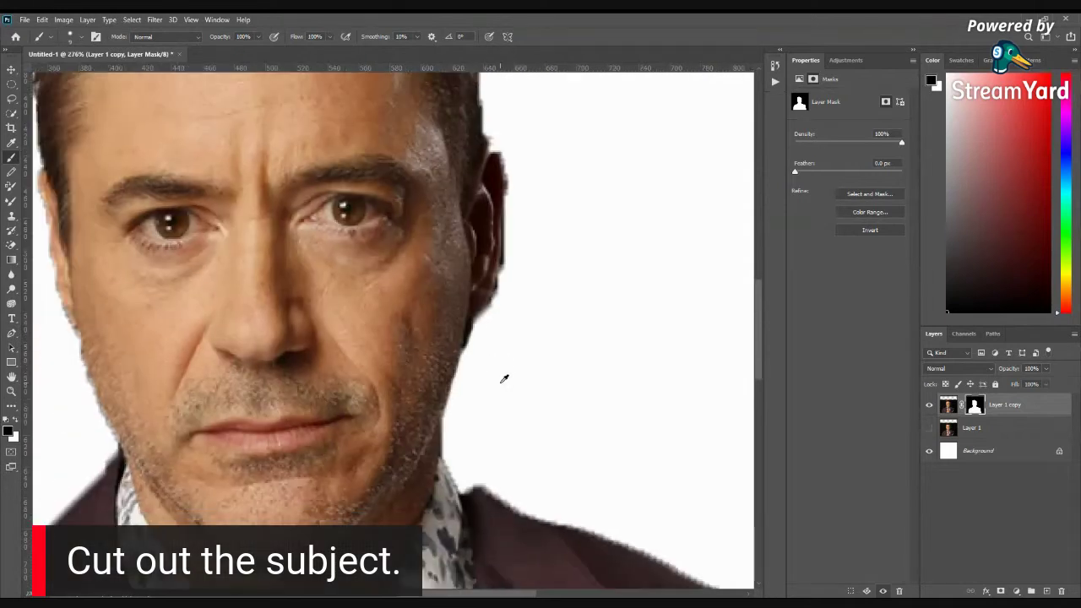
scroll(503, 270, up, 4)
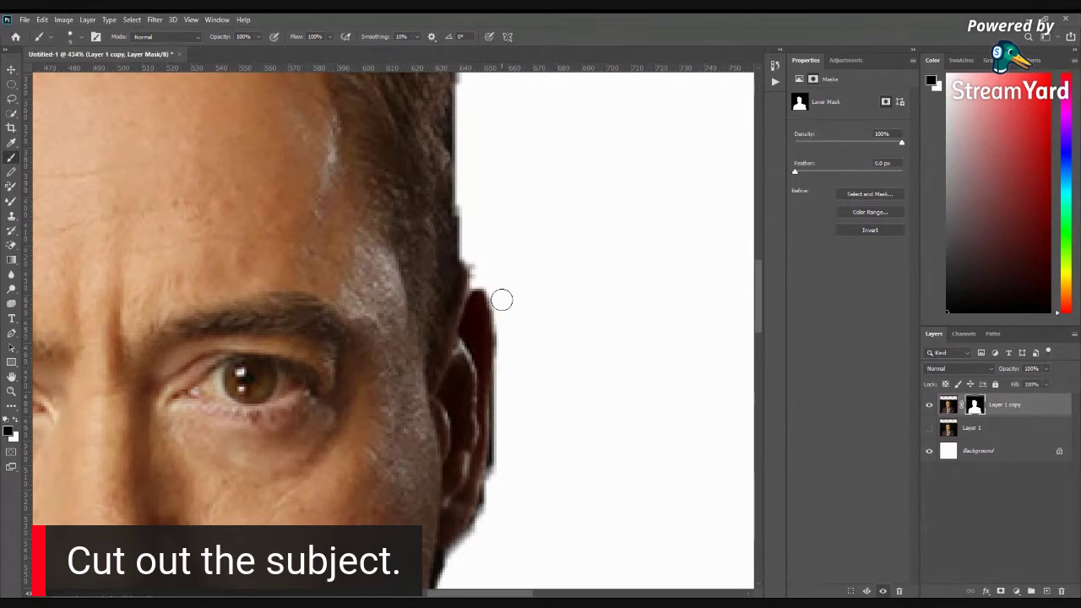
scroll(521, 389, down, 2)
scroll(531, 405, up, 1)
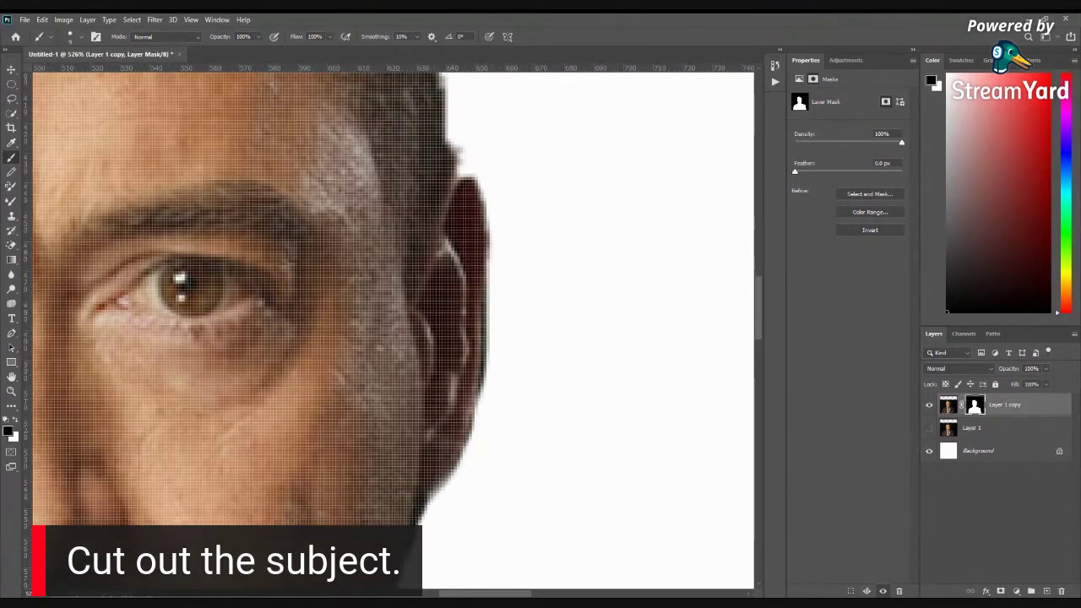
scroll(522, 418, down, 6)
scroll(526, 301, up, 5)
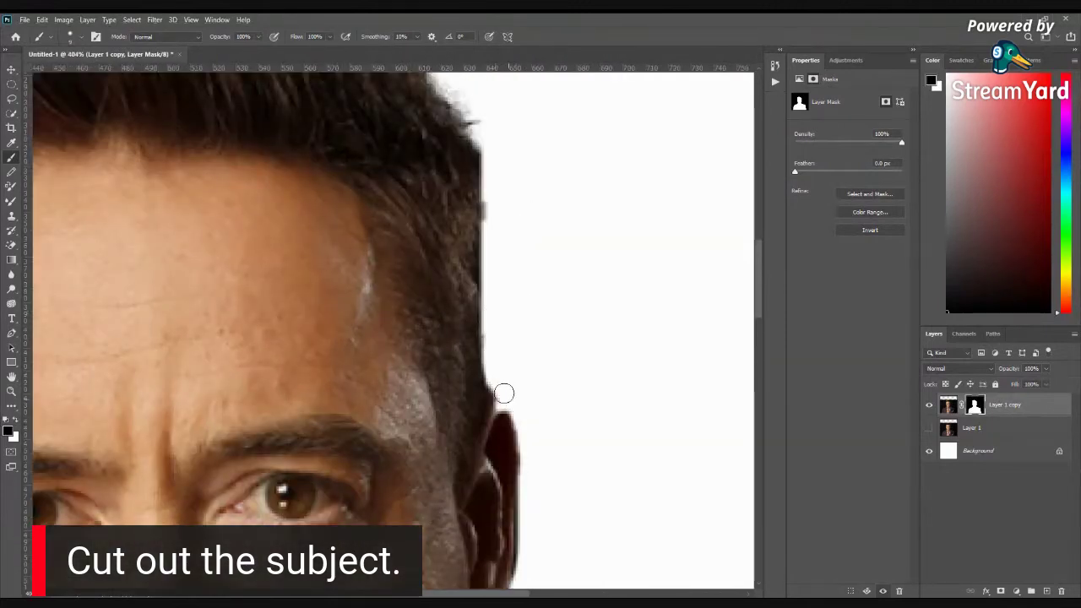
drag(495, 349, 491, 184)
scroll(489, 250, down, 6)
- Paint black on the mask to smooth the cutout edge along the left cheek, jaw and ear
scroll(346, 433, up, 4)
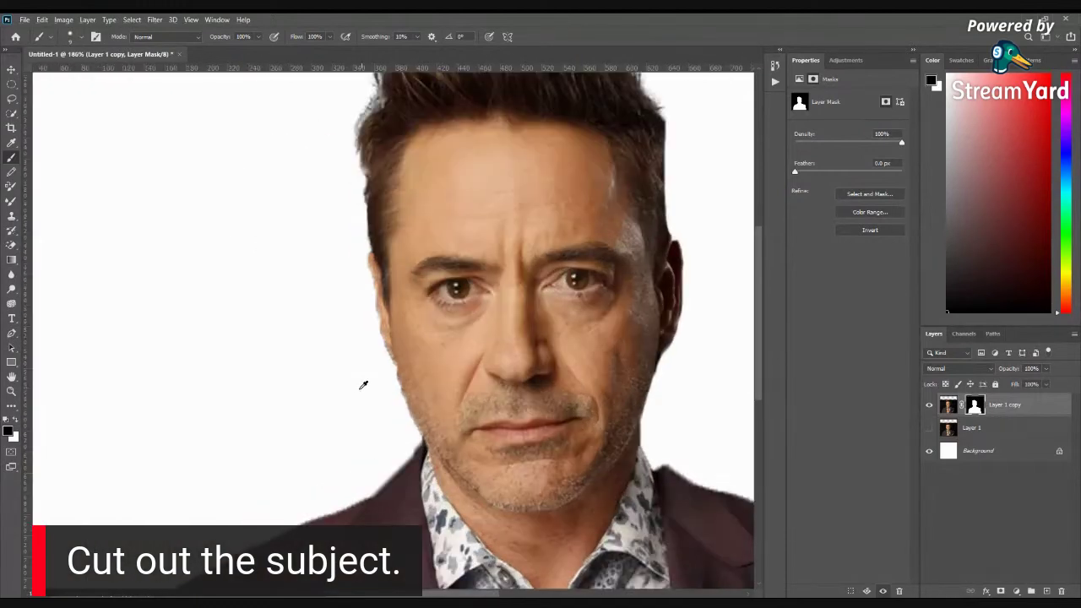
drag(394, 375, 433, 466)
drag(412, 427, 366, 302)
scroll(366, 302, up, 3)
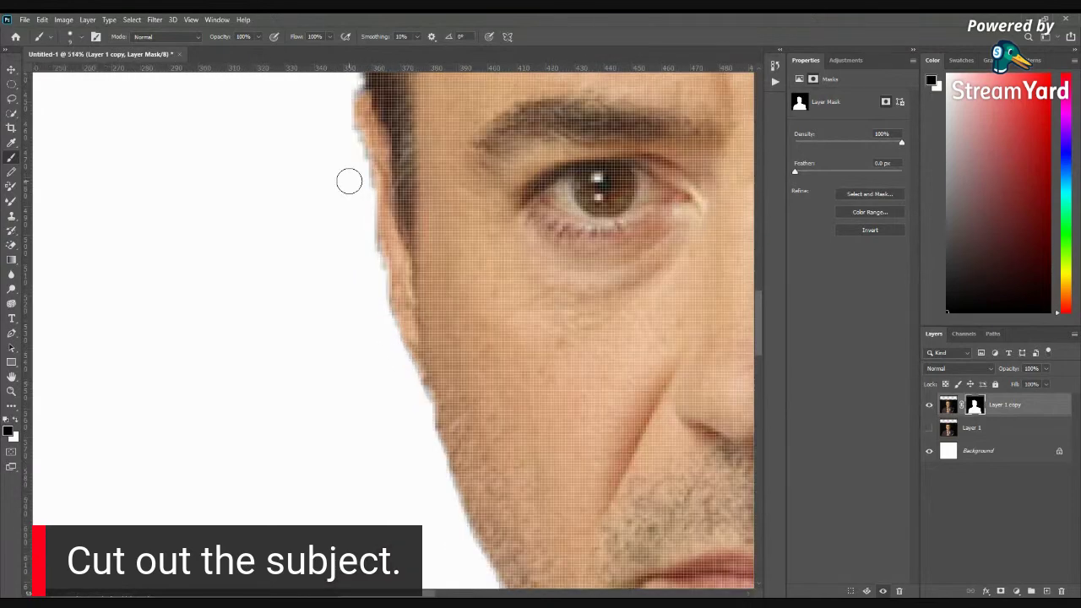
drag(344, 249, 388, 465)
scroll(386, 473, down, 5)
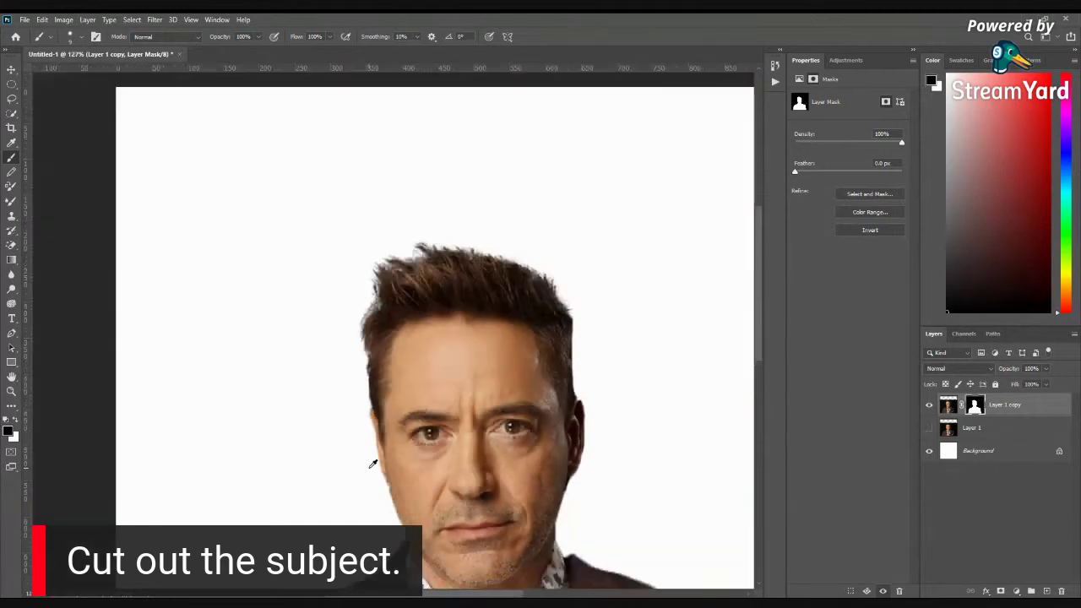
- Paint black on the mask to smooth the jacket's right shoulder and upper sleeve edge
scroll(570, 508, up, 5)
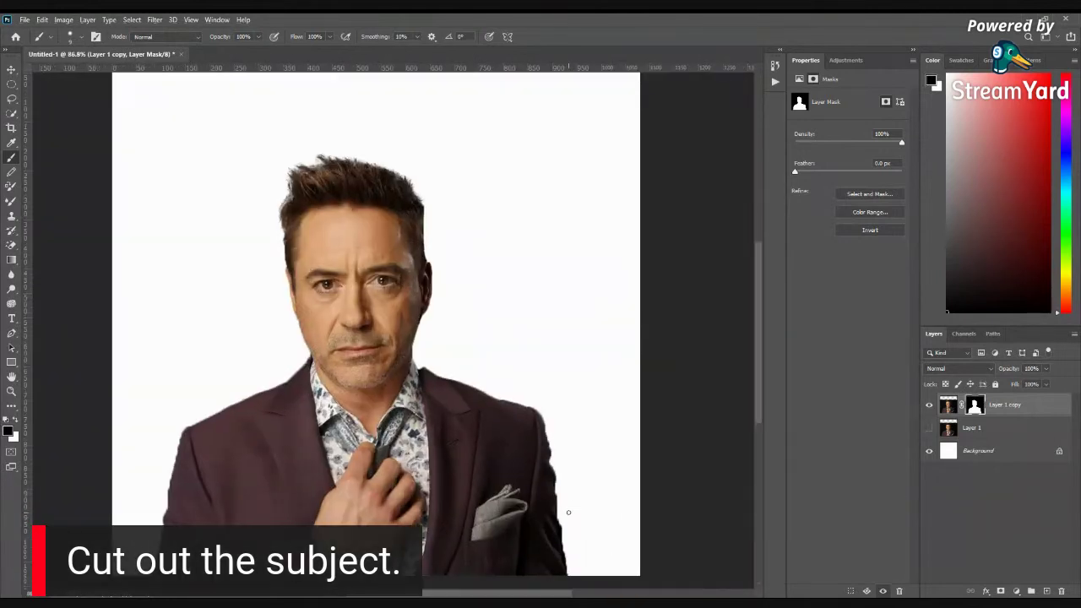
scroll(523, 347, up, 2)
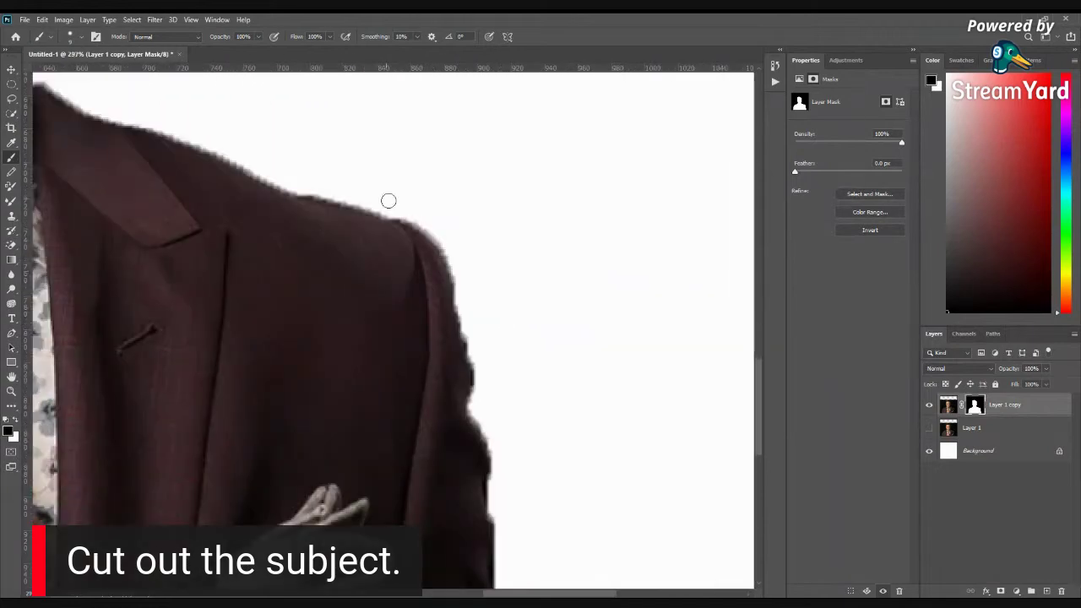
mouse_move(321, 188)
mouse_down()
mouse_move(439, 242)
mouse_move(462, 277)
mouse_move(481, 402)
mouse_move(492, 335)
mouse_move(444, 248)
mouse_move(445, 282)
mouse_move(434, 245)
mouse_move(449, 270)
mouse_up()
mouse_move(441, 229)
mouse_down()
mouse_move(437, 220)
mouse_move(456, 315)
mouse_up()
- Paint white on the mask to restore the notch in the right sleeve's edge, and switch back to black
key(x)
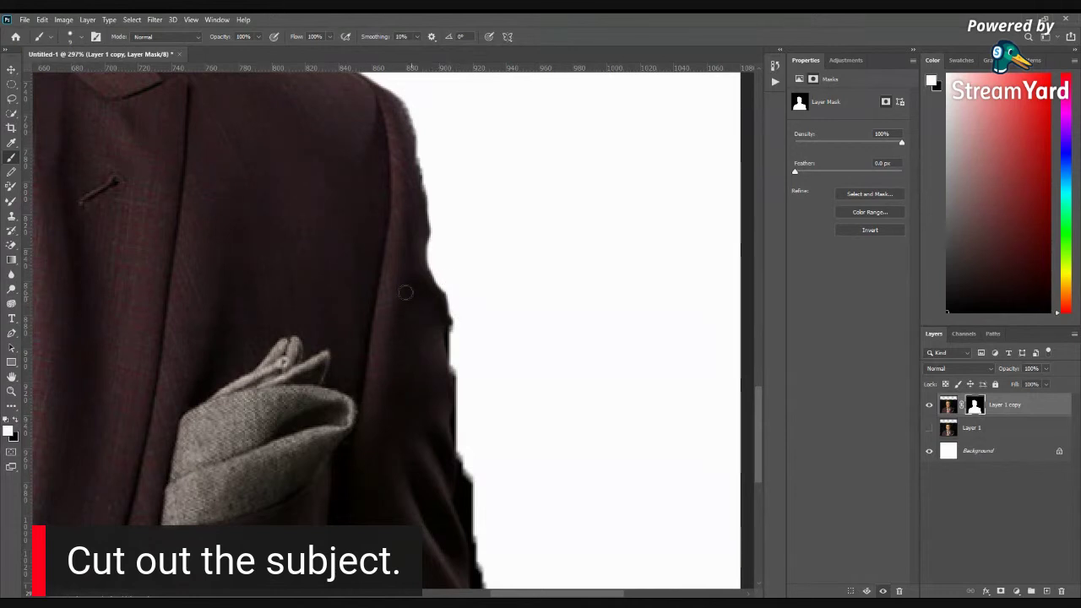
mouse_move(418, 238)
mouse_down()
mouse_move(430, 289)
mouse_move(425, 280)
mouse_up()
drag(422, 243, 427, 304)
key(x)
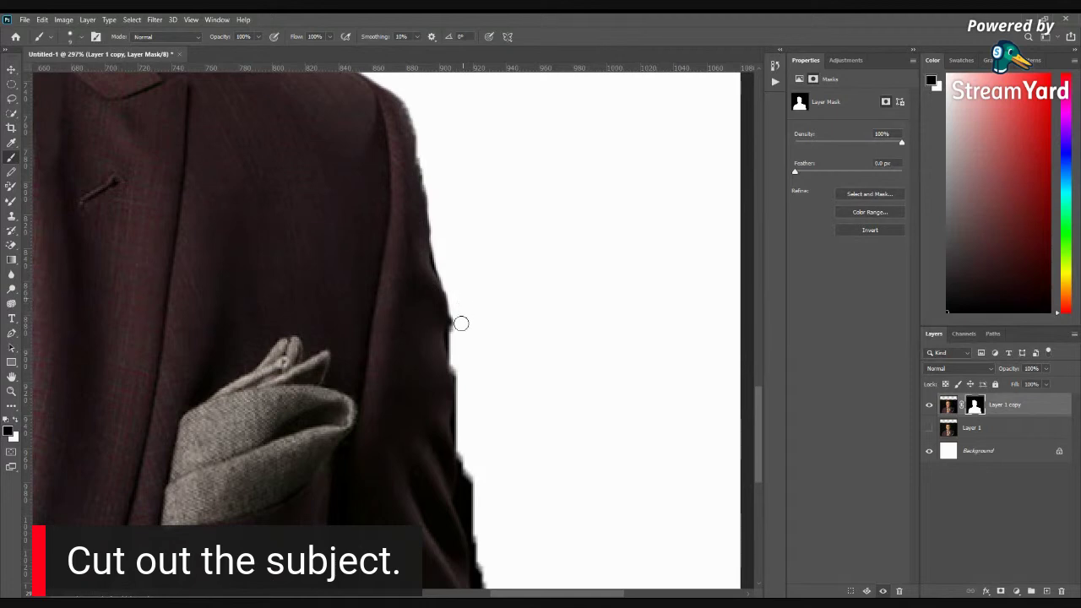
- Paint black on the layer mask to trim the dark fringe along the right sleeve's lower edge
drag(465, 313, 467, 295)
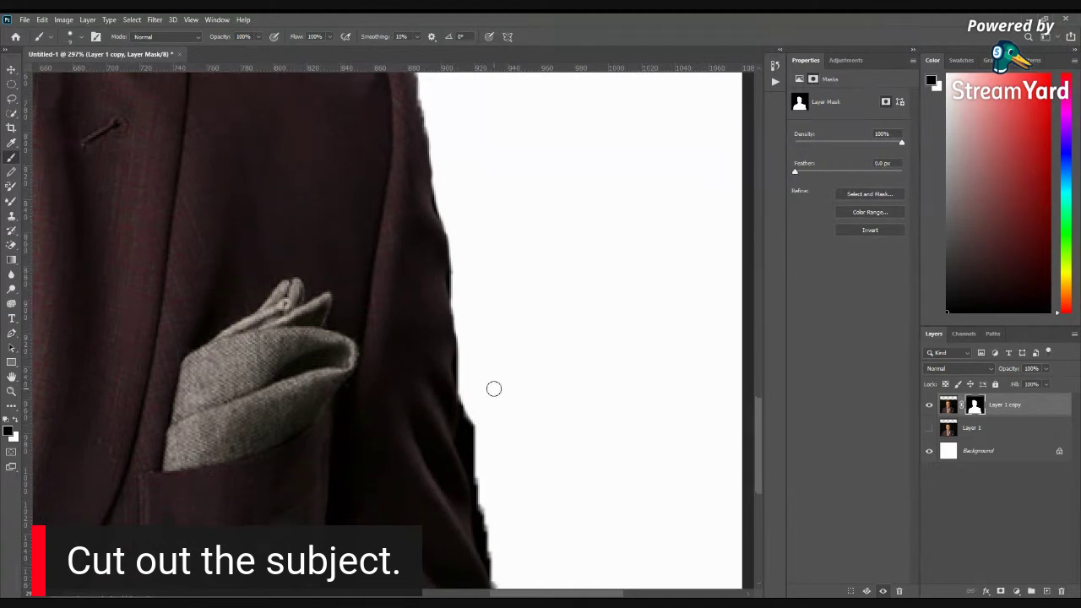
scroll(465, 370, down, 2)
scroll(464, 369, down, 2)
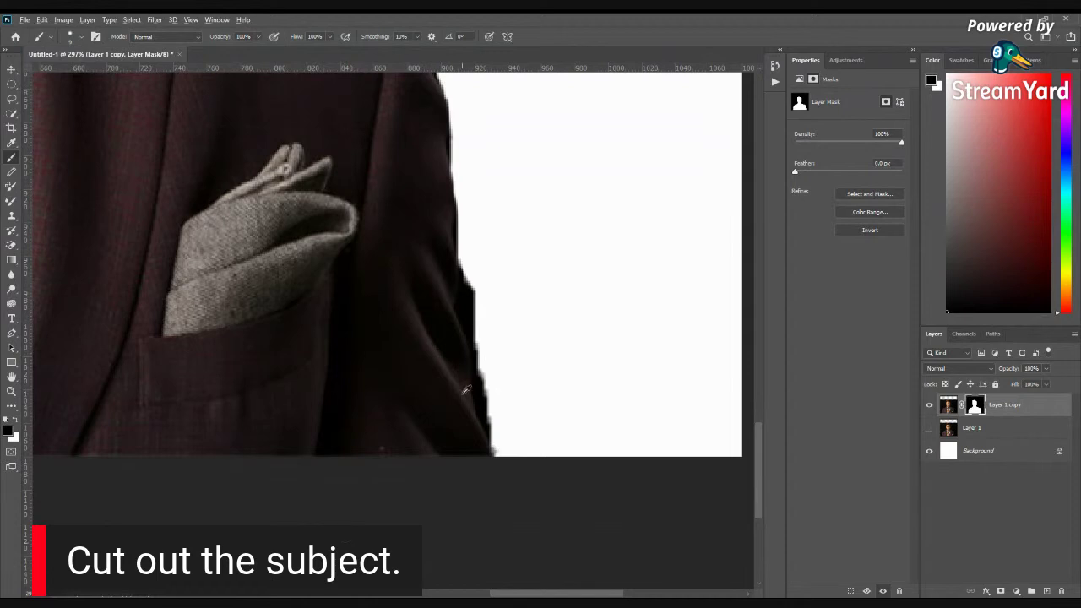
scroll(465, 321, up, 1)
scroll(414, 345, up, 1)
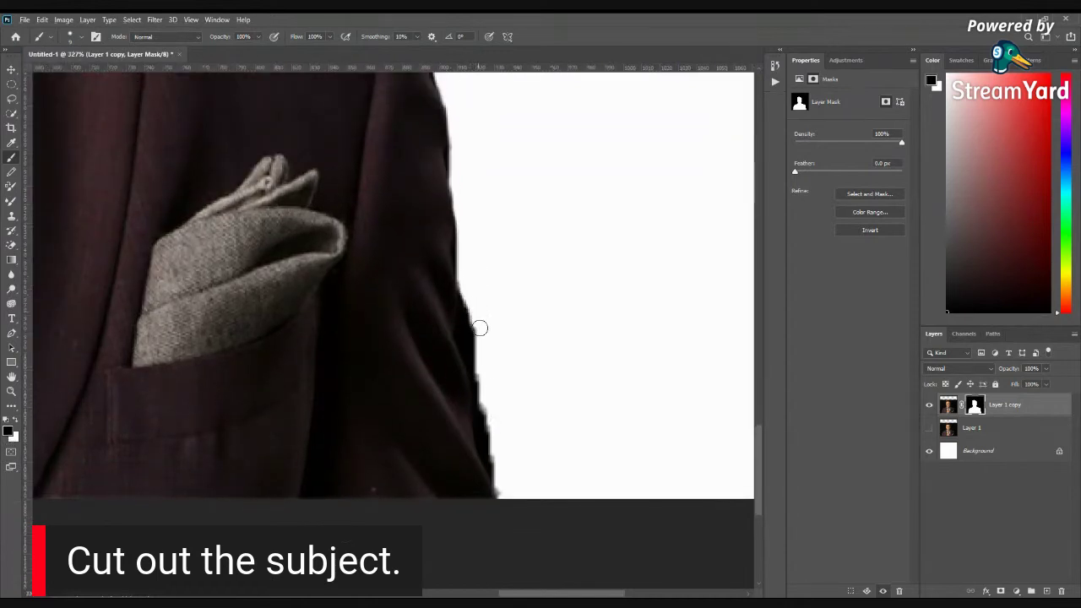
mouse_move(472, 299)
mouse_down()
mouse_move(460, 342)
mouse_move(476, 340)
mouse_move(471, 349)
mouse_up()
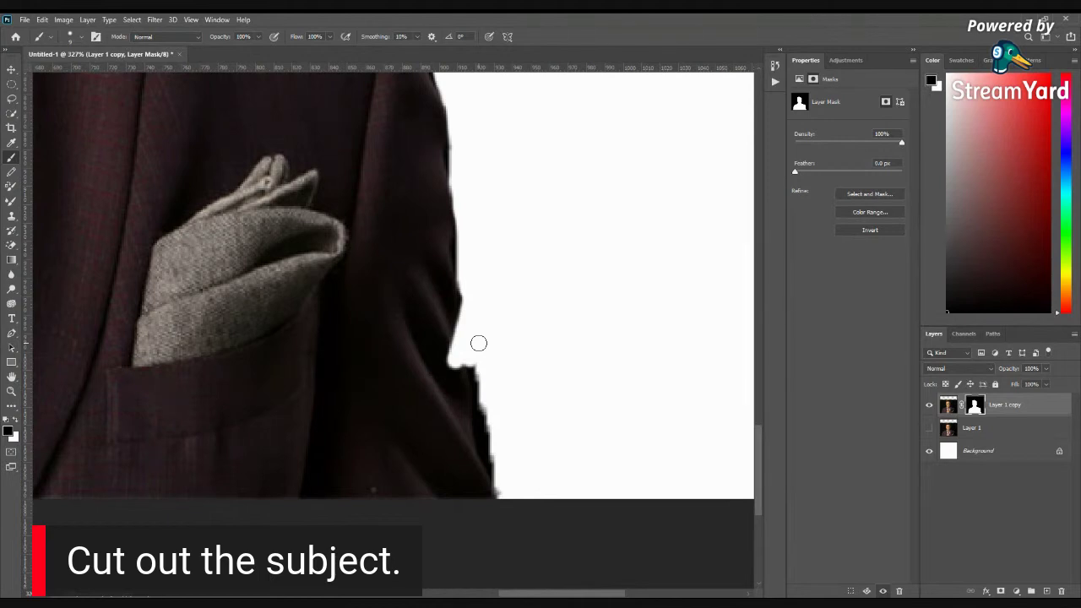
- Paint white on the mask to restore the overcut lower right sleeve down to the photo's bottom edge, and switch back to black
key(x)
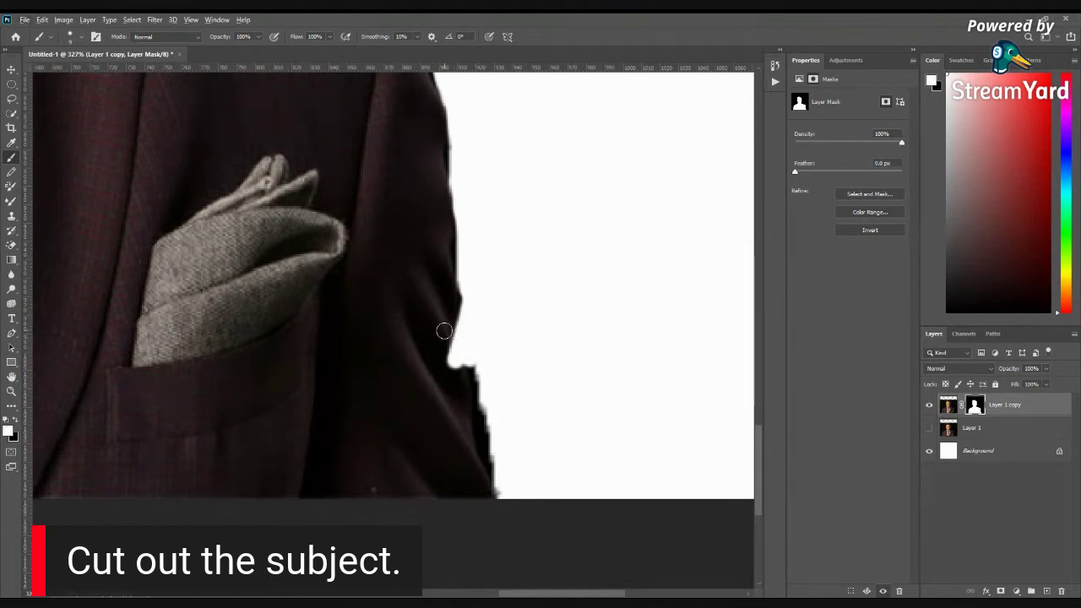
mouse_move(442, 326)
mouse_down()
mouse_move(451, 383)
mouse_move(453, 346)
mouse_move(460, 376)
mouse_move(451, 294)
mouse_move(468, 384)
mouse_move(487, 358)
mouse_move(502, 498)
mouse_up()
key(x)
- Paint black on the mask to smooth the left sleeve's outer edge from the bottom of the photo up to the shoulder
scroll(478, 402, down, 4)
scroll(481, 399, down, 3)
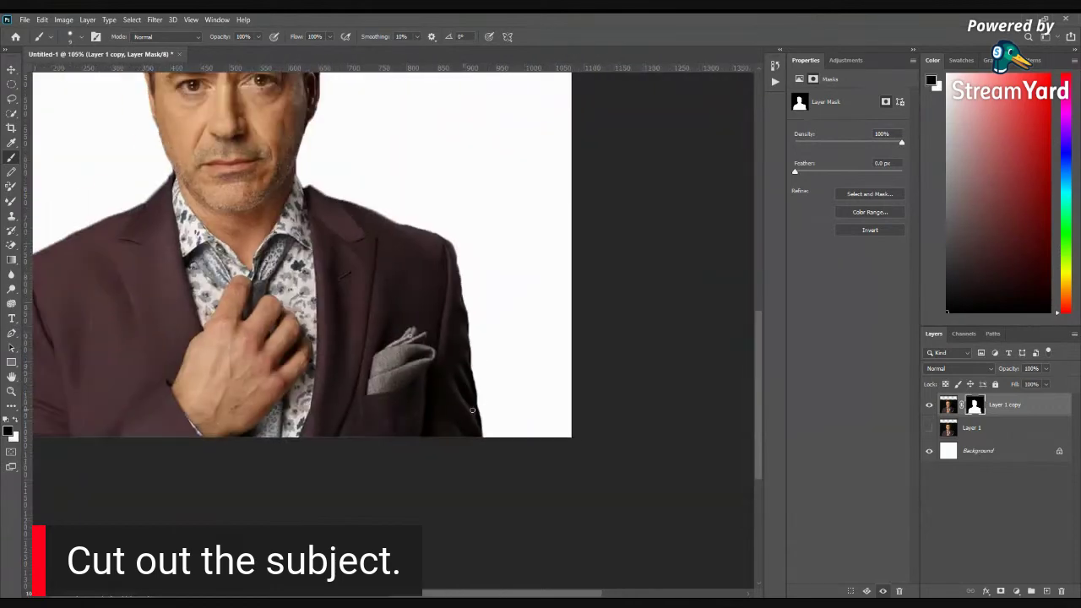
scroll(84, 390, down, 2)
scroll(215, 425, up, 5)
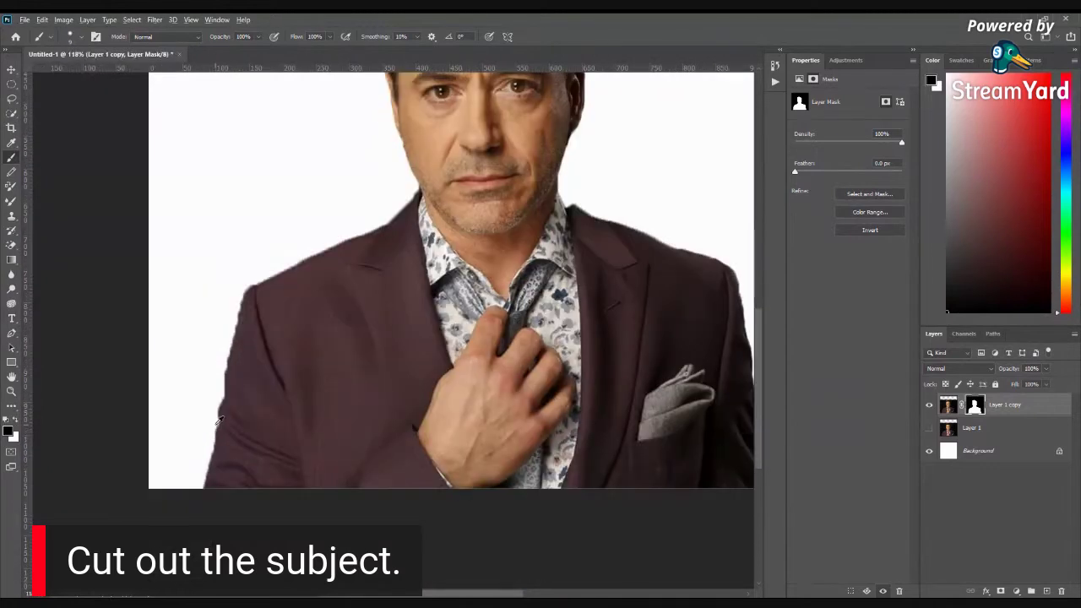
scroll(216, 425, up, 3)
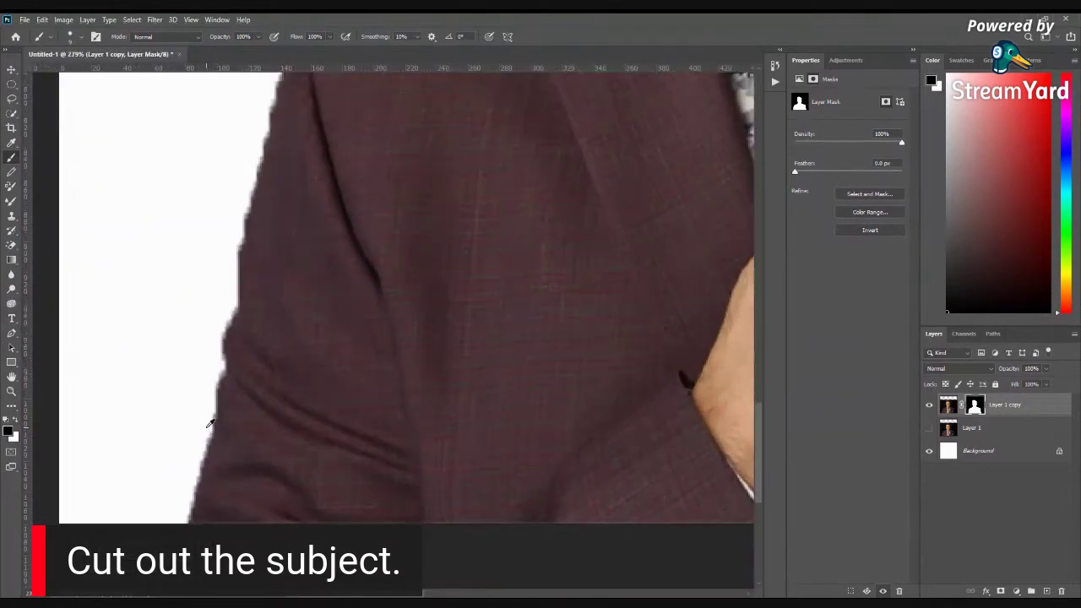
drag(215, 382, 189, 519)
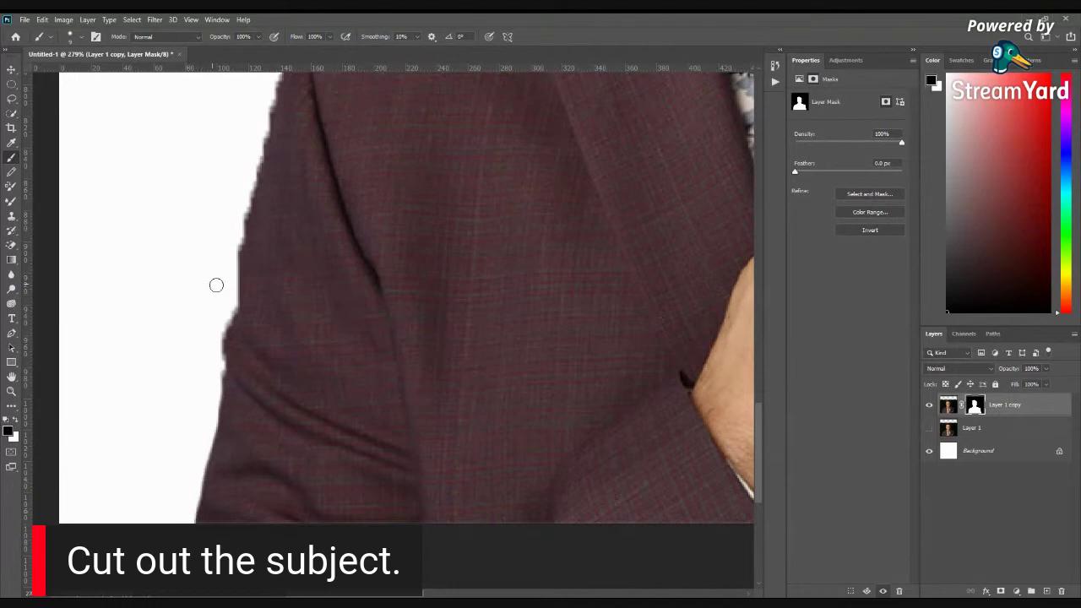
drag(230, 307, 210, 386)
scroll(191, 454, up, 5)
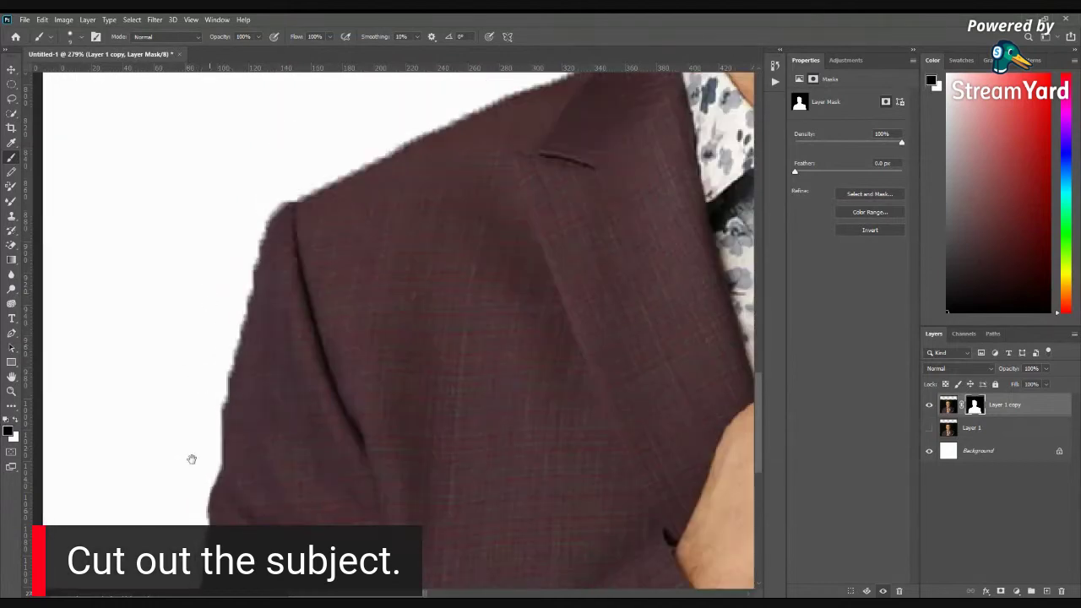
mouse_move(293, 219)
mouse_down()
mouse_move(249, 294)
mouse_move(208, 473)
mouse_up()
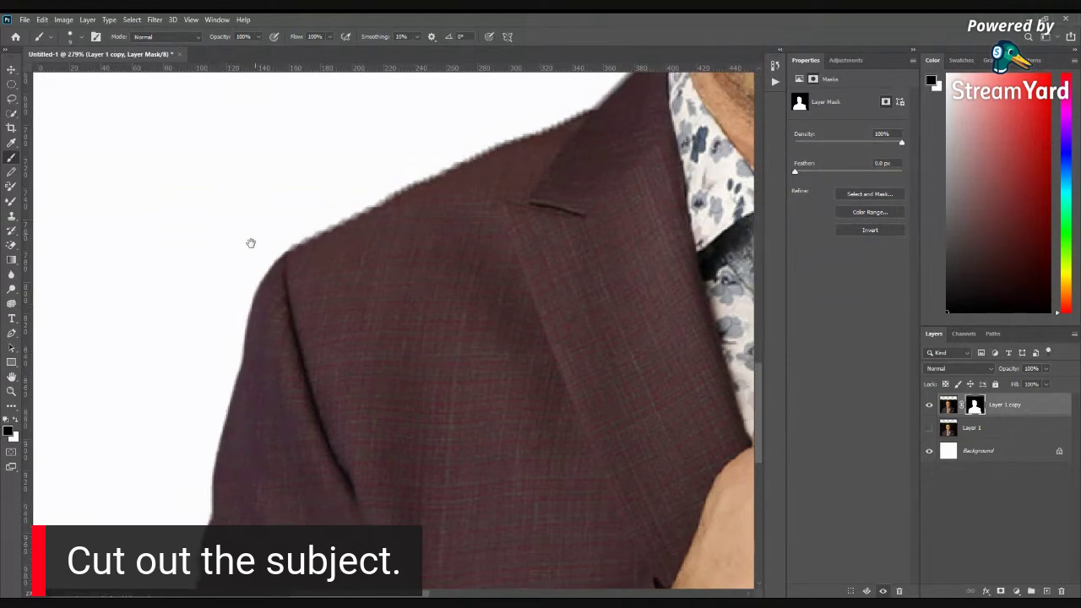
- Paint black on the mask to smooth the left shoulder's edge and the collar edge up to the neck
scroll(251, 241, up, 5)
drag(500, 283, 185, 434)
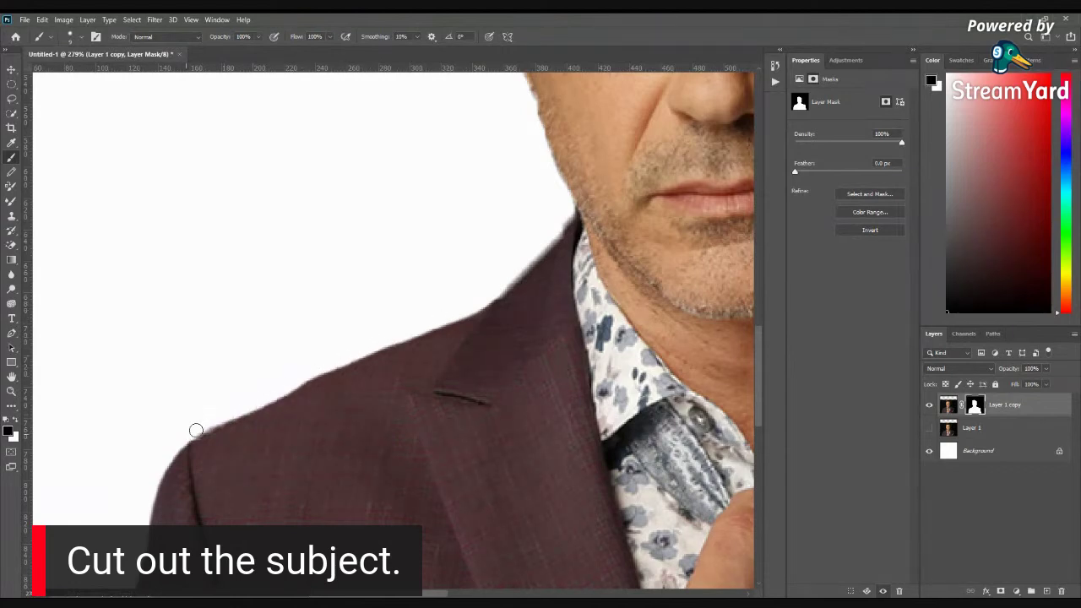
scroll(307, 340, up, 5)
scroll(306, 340, right, 5)
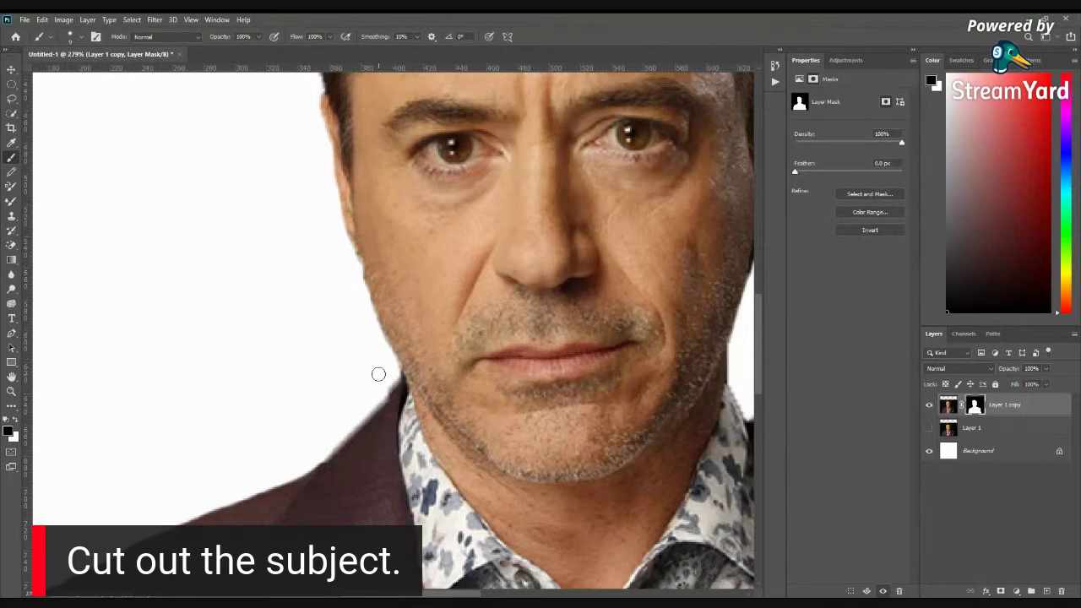
drag(375, 394, 312, 462)
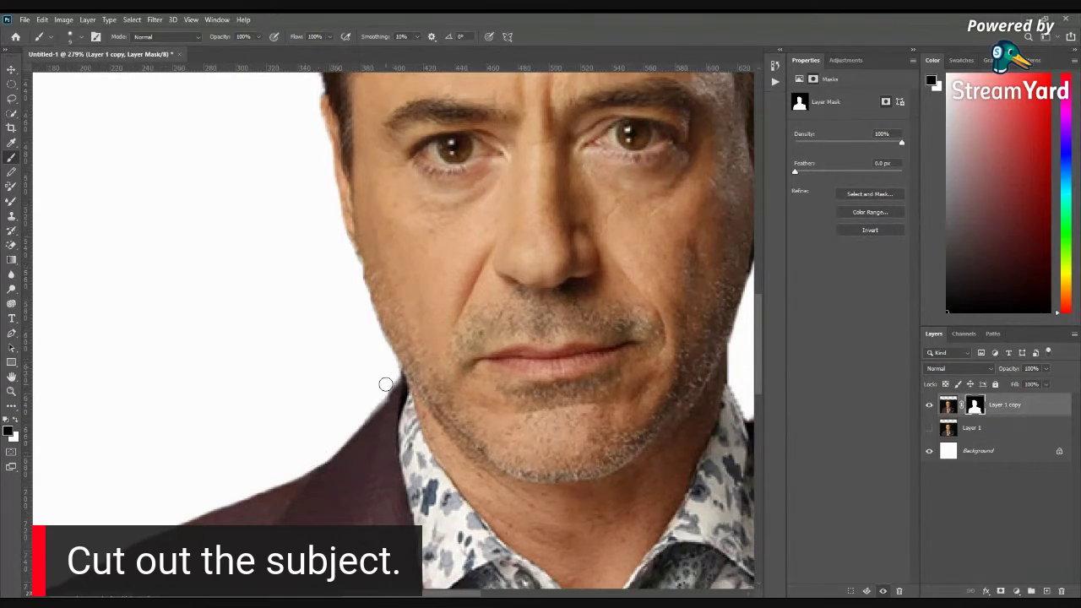
- Duplicate the masked cutout layer Layer 1 copy and hide the original masked layer, leaving Layer 1 hidden
scroll(359, 342, down, 8)
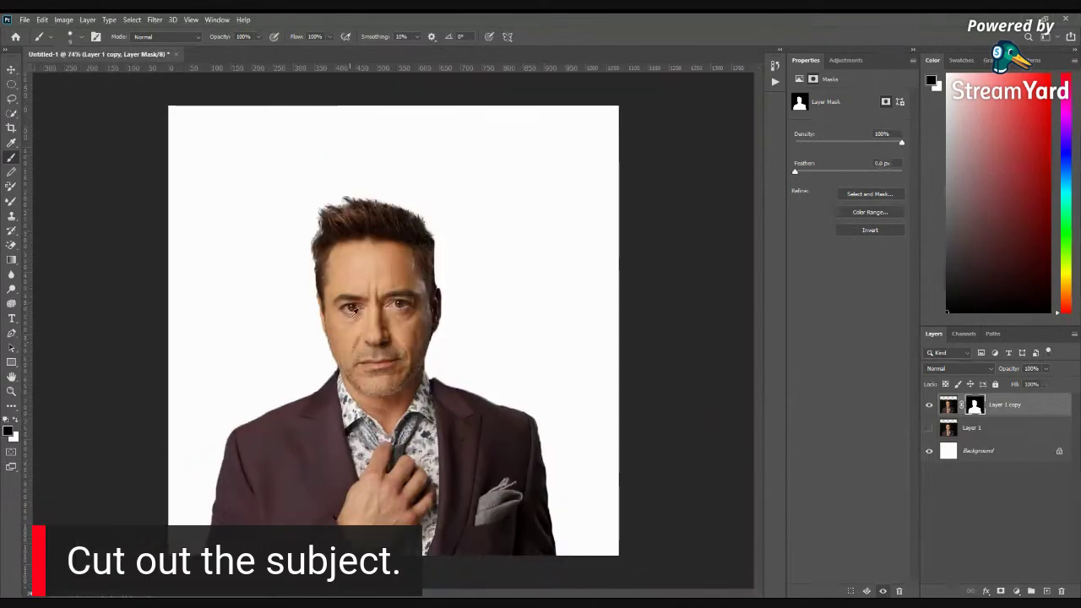
click(11, 69)
click(482, 475)
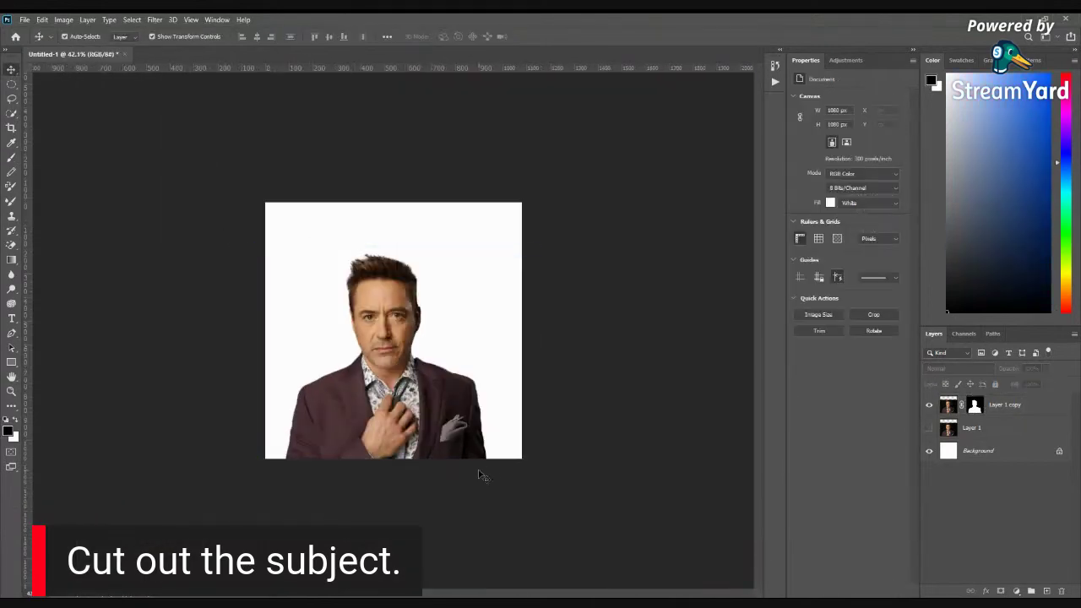
scroll(448, 392, down, 1)
scroll(417, 382, up, 2)
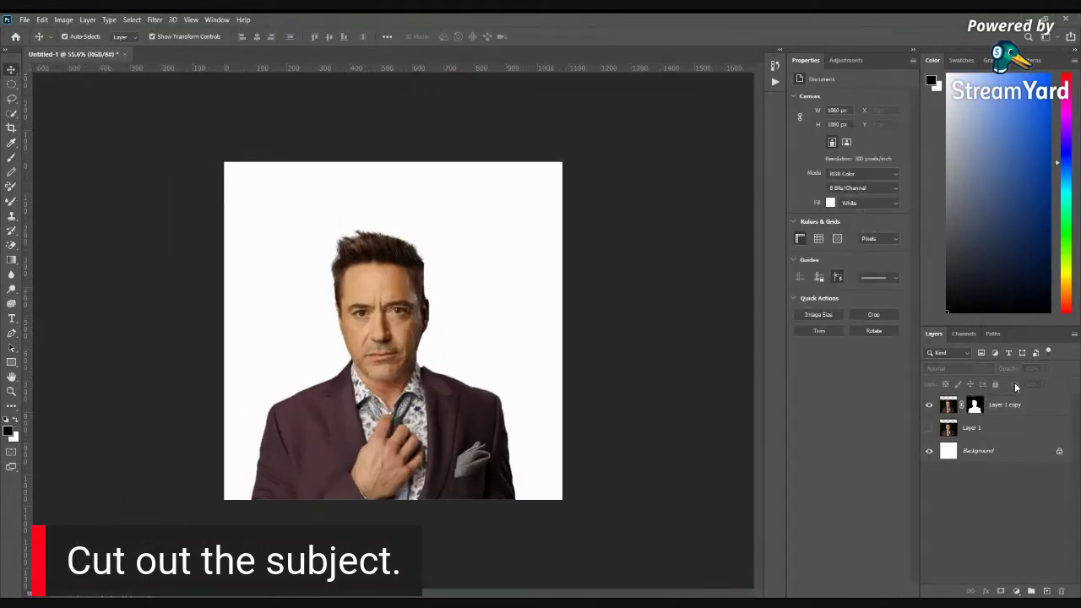
click(1050, 413)
key(ctrl+j)
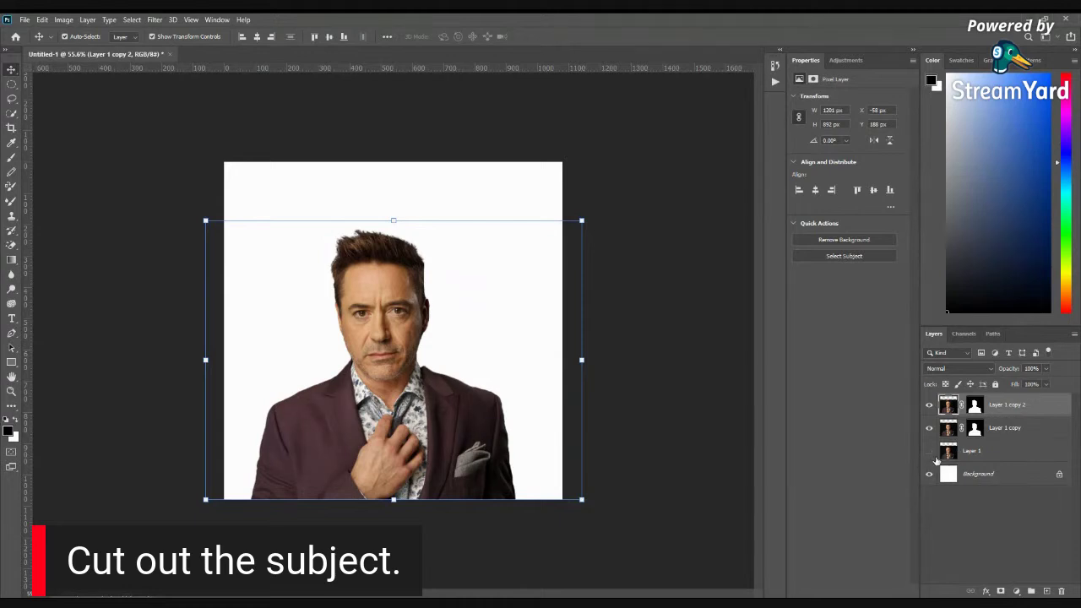
click(930, 451)
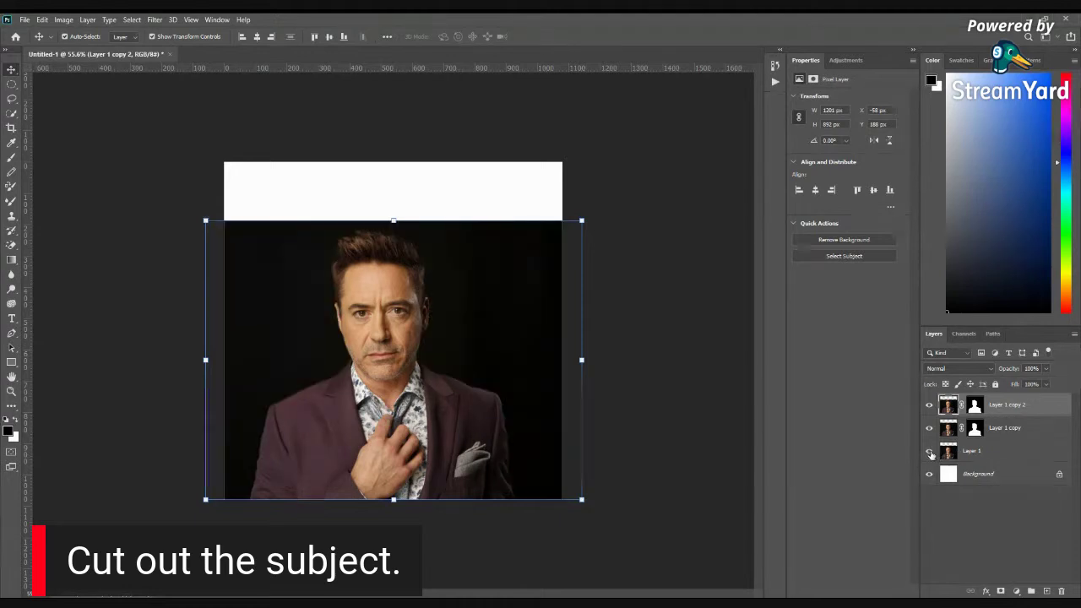
click(930, 451)
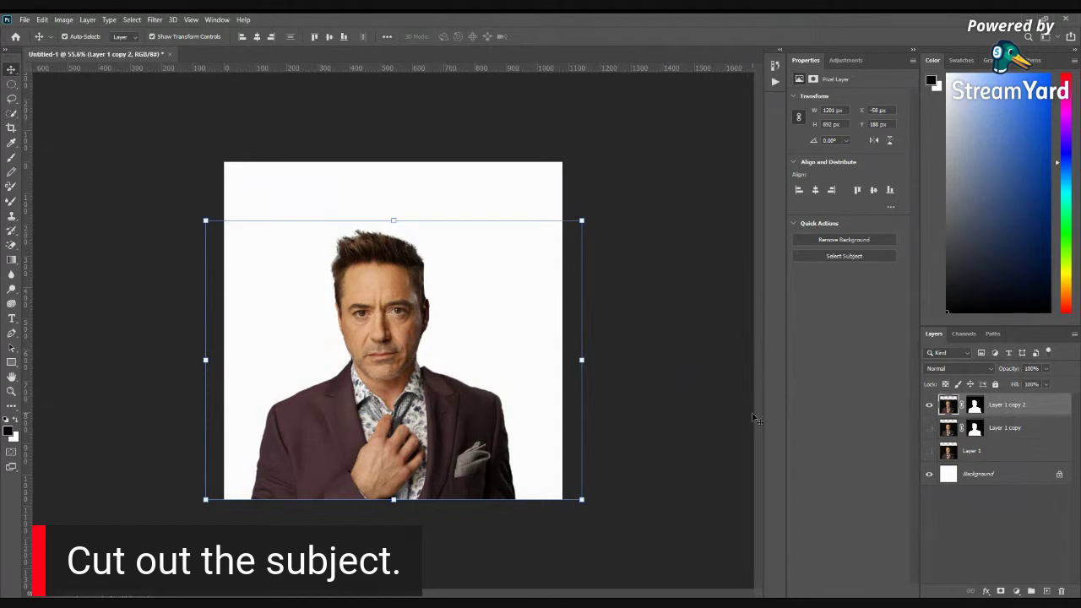
- Apply the layer mask of Layer 1 copy 2 so the cutout becomes permanent
click(974, 410)
right_click(976, 412)
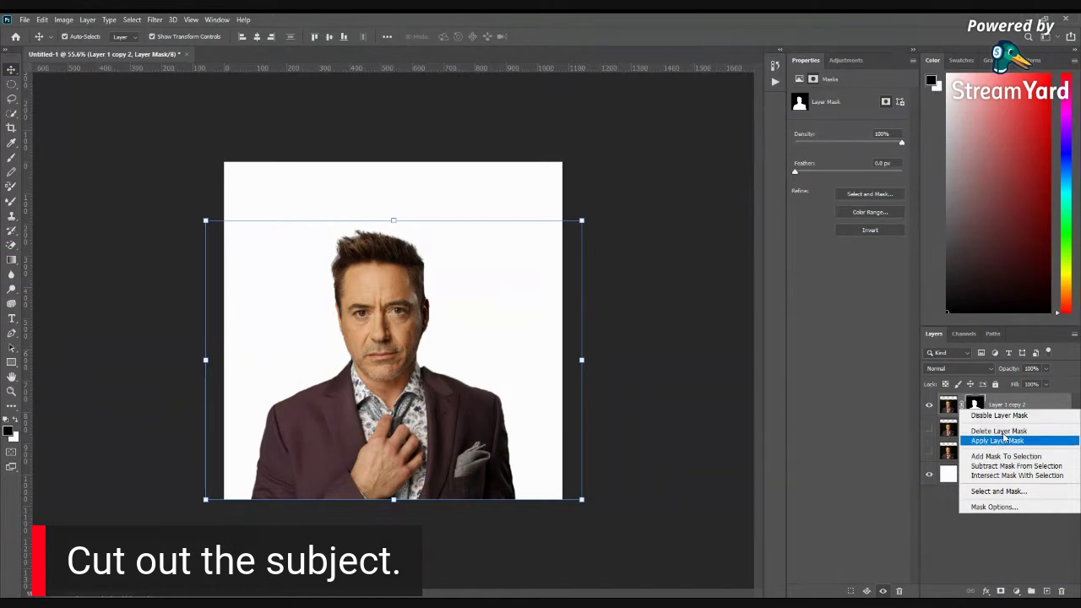
click(998, 443)
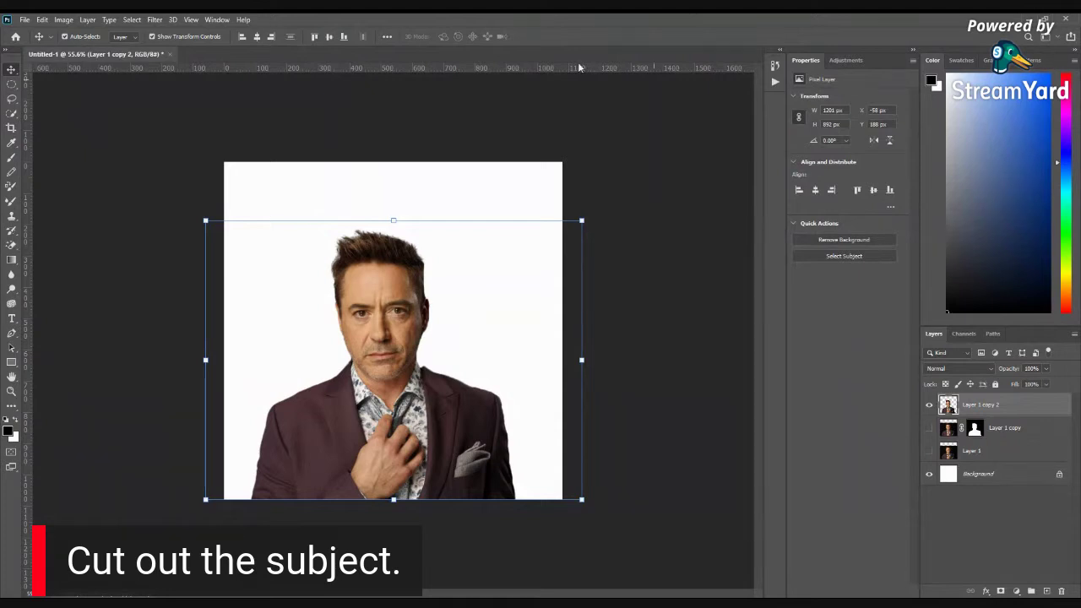
- Move the cutout layer on the canvas to about X -82 px, Y 128 px
click(676, 359)
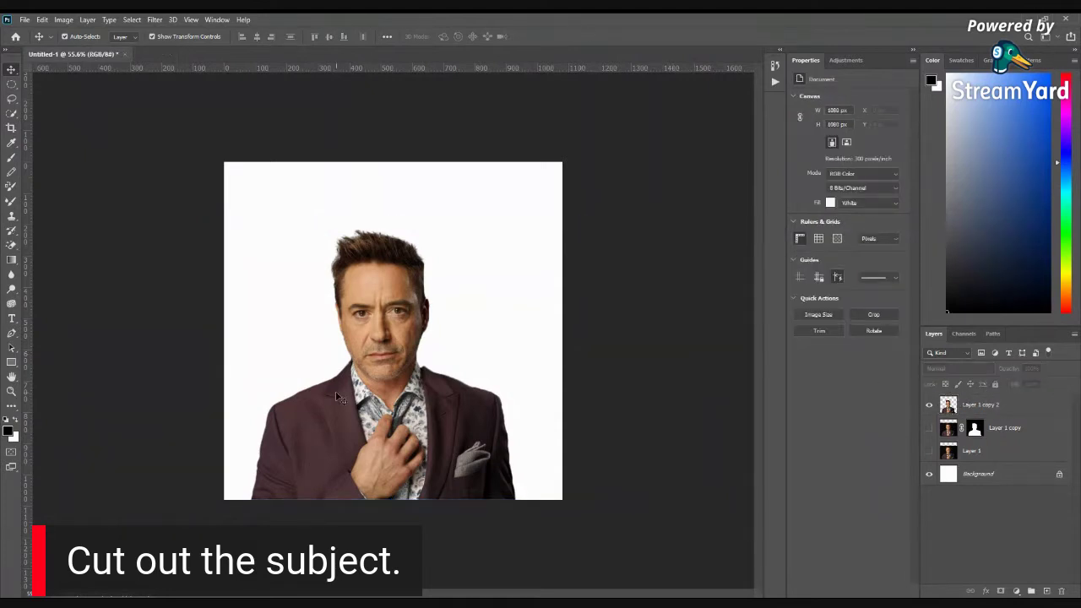
drag(411, 418, 370, 392)
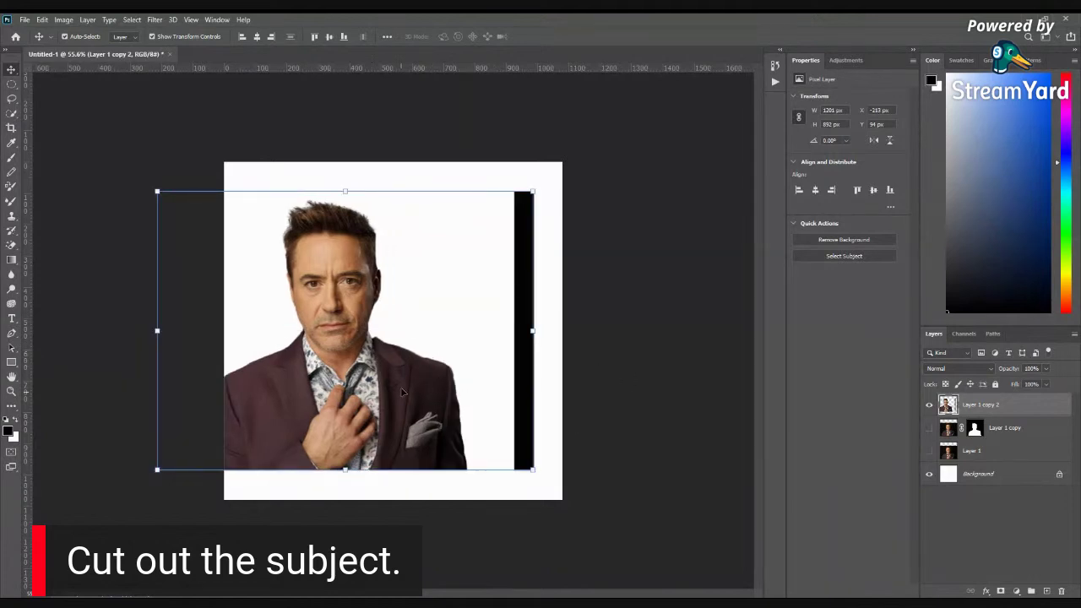
drag(402, 392, 443, 403)
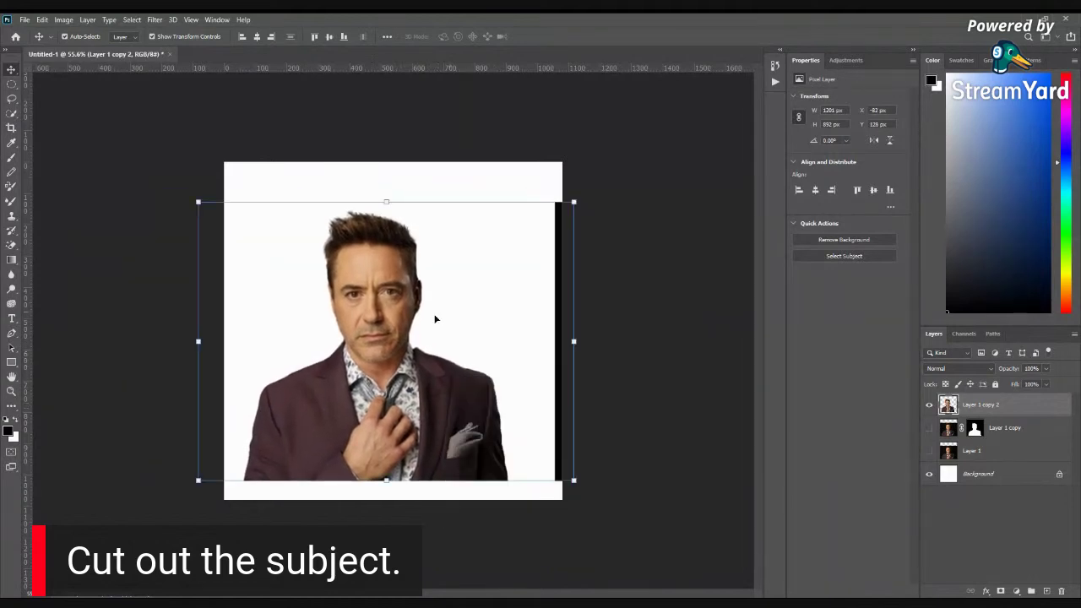
- Select the man with a rectangular marquee of about 860 x 924 px and cut him onto a new layer
click(12, 85)
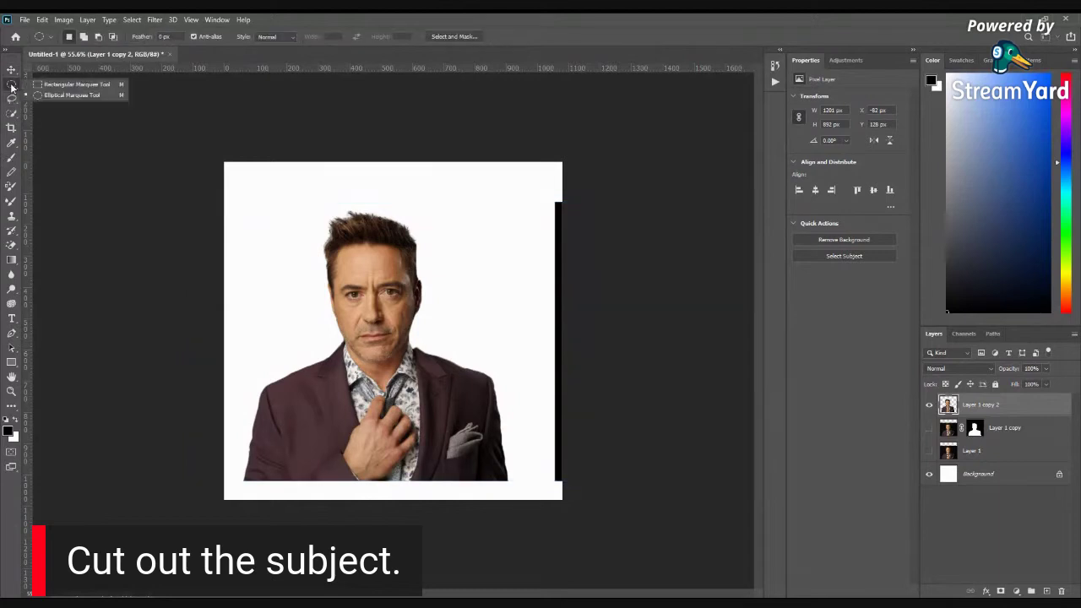
right_click(10, 86)
click(51, 84)
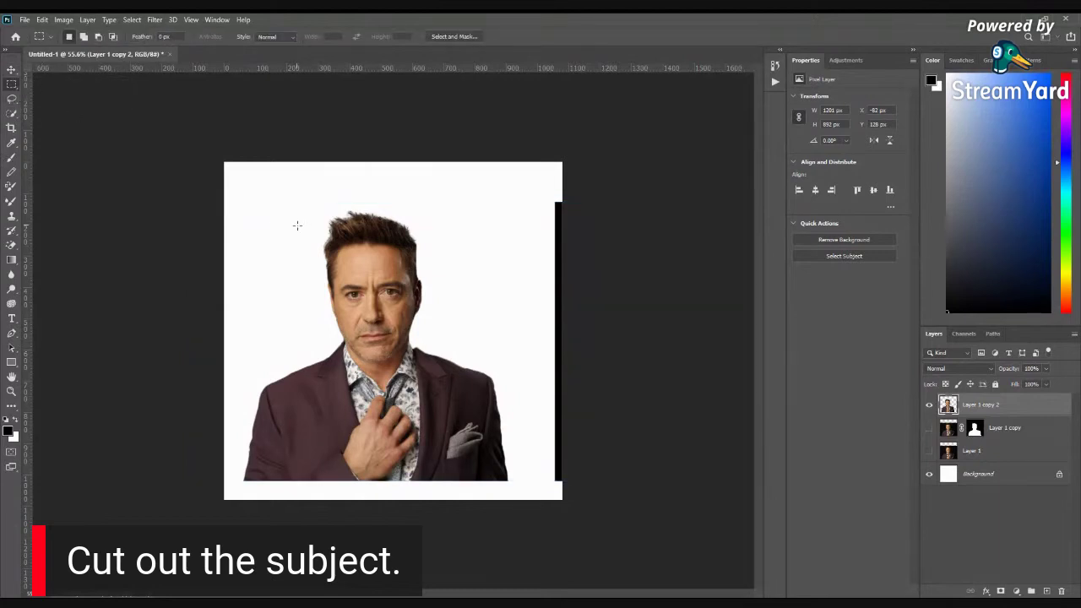
drag(244, 197, 512, 487)
right_click(439, 418)
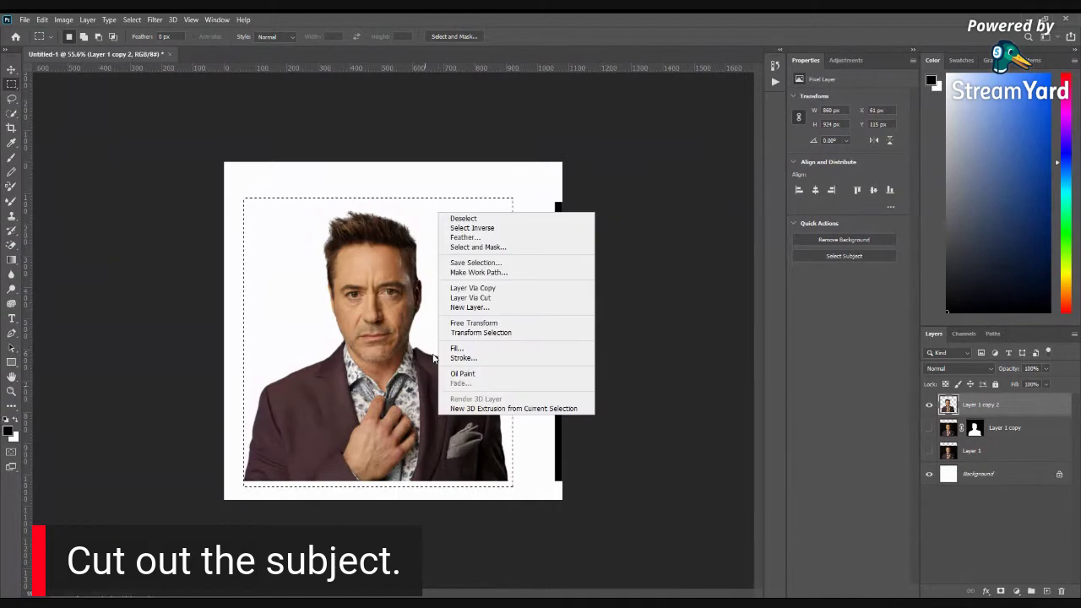
click(471, 299)
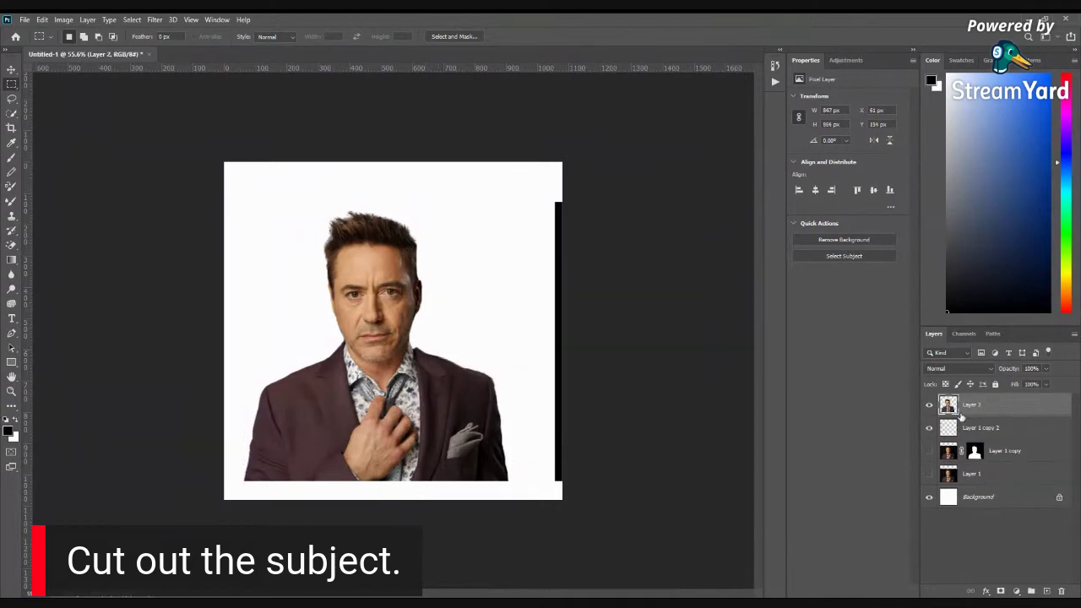
- Delete the leftover Layer 1 copy 2 holding the black strip
click(1011, 431)
key(Delete)
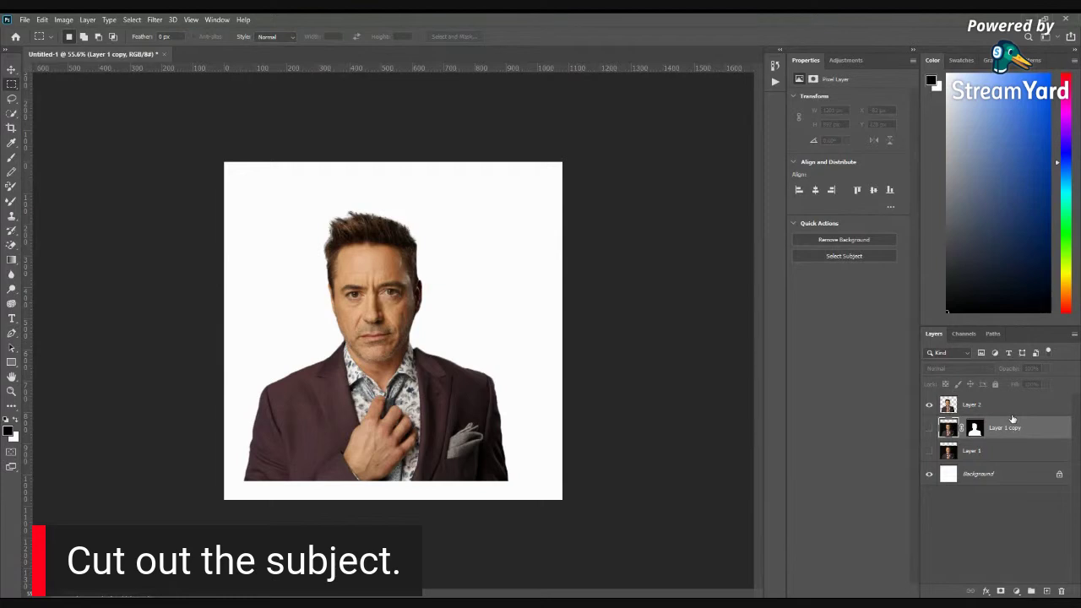
- Move the cutout man slightly up and right to centre him horizontally on the canvas, and deselect the layer
click(10, 70)
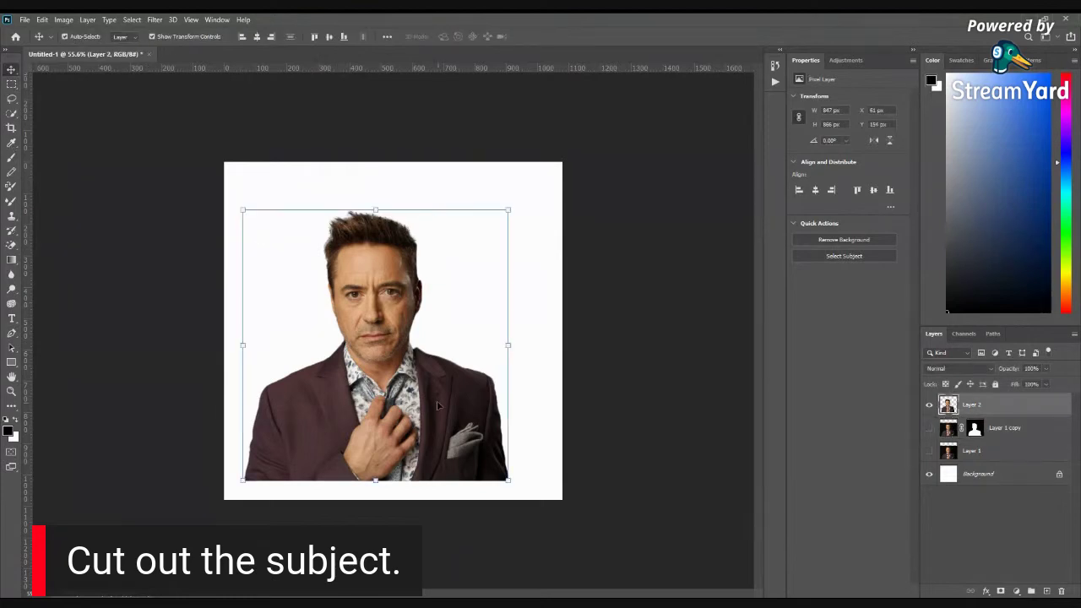
drag(437, 403, 476, 396)
click(651, 447)
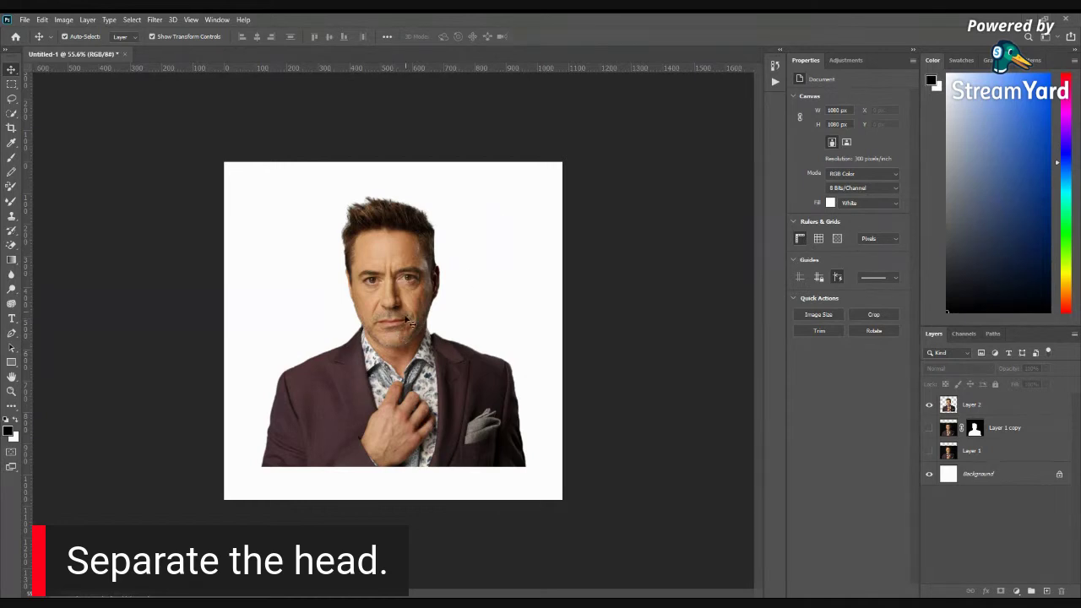
- Make a Quick Selection on Layer 2 covering the man's forehead and the hair on the image's left side
scroll(407, 249, up, 5)
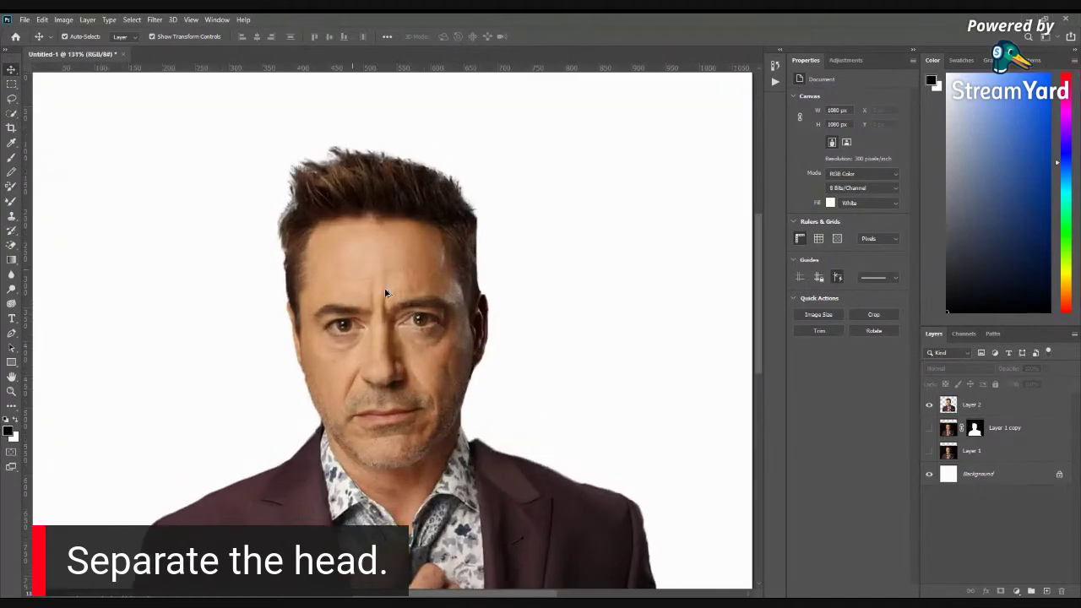
scroll(386, 300, down, 1)
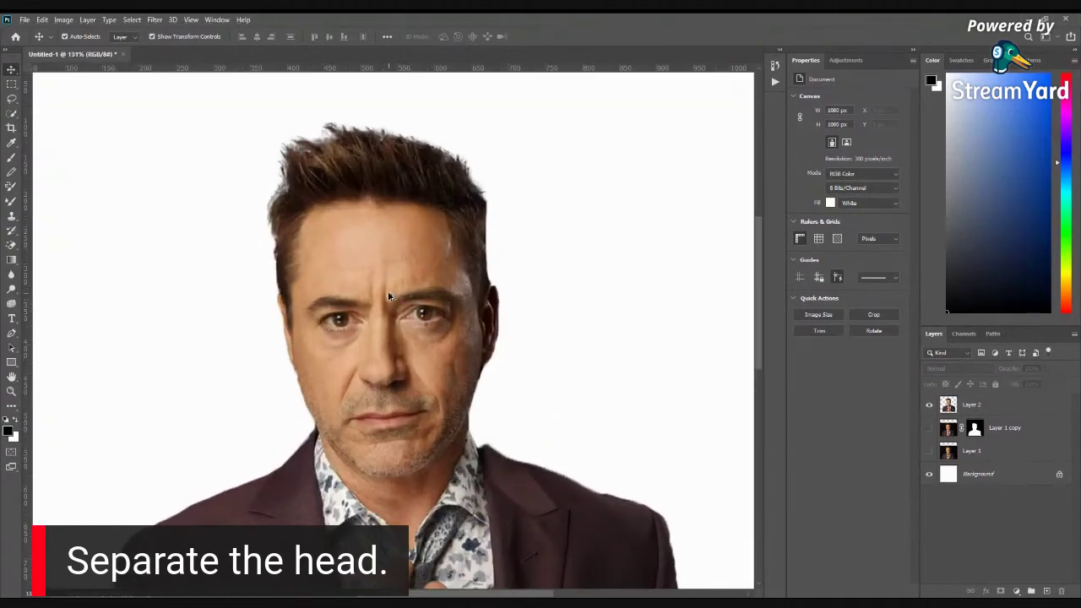
scroll(389, 295, up, 1)
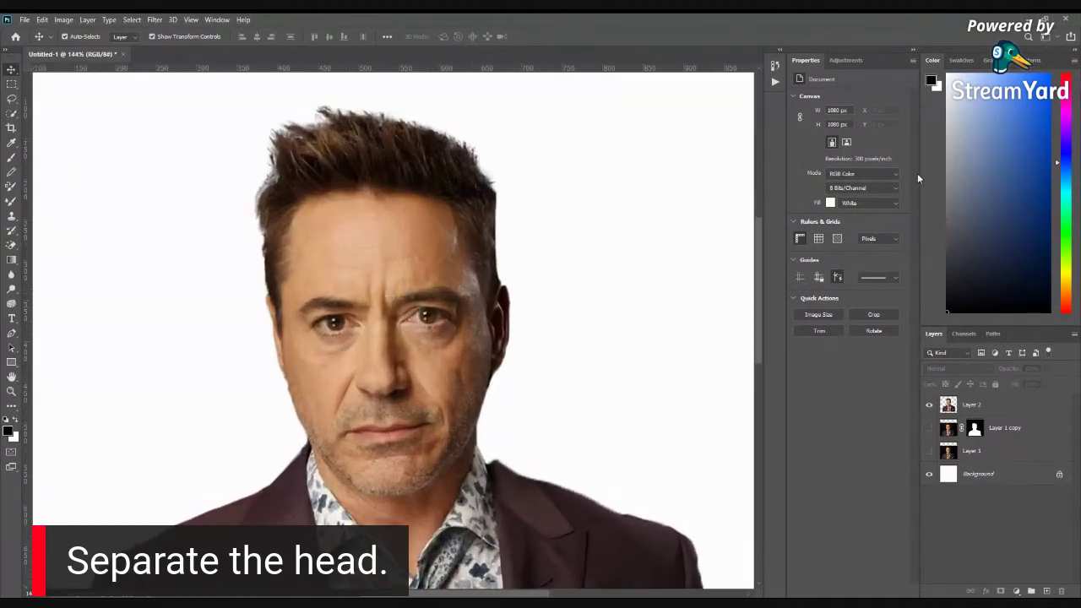
right_click(12, 116)
click(63, 125)
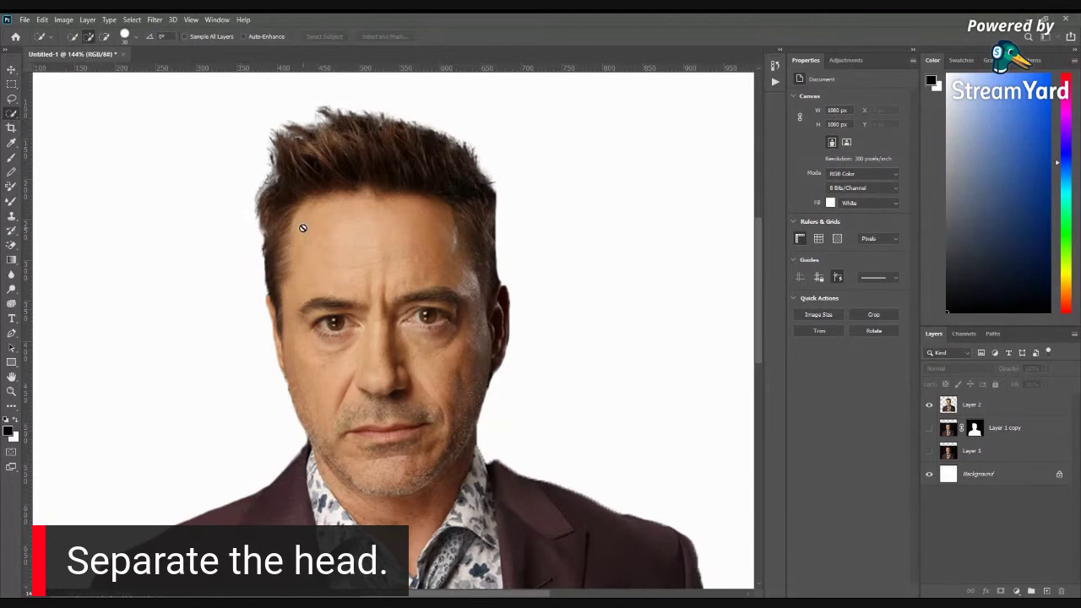
click(1007, 411)
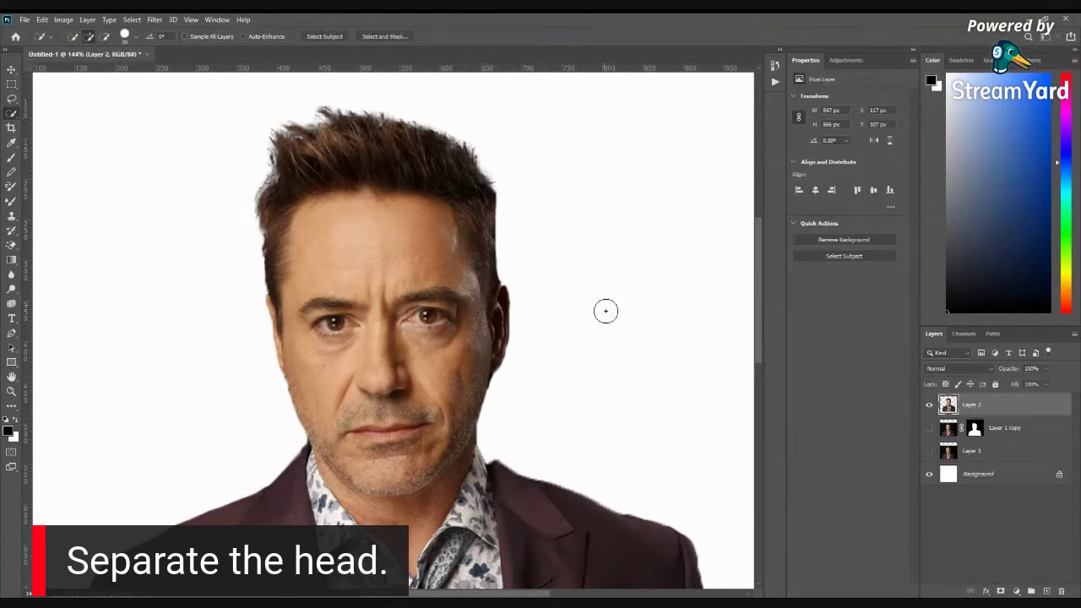
mouse_move(352, 176)
mouse_down()
mouse_move(361, 152)
mouse_move(309, 161)
mouse_move(286, 228)
mouse_move(287, 279)
mouse_up()
mouse_move(306, 172)
mouse_down()
mouse_move(330, 125)
mouse_move(282, 128)
mouse_move(268, 142)
mouse_move(326, 96)
mouse_up()
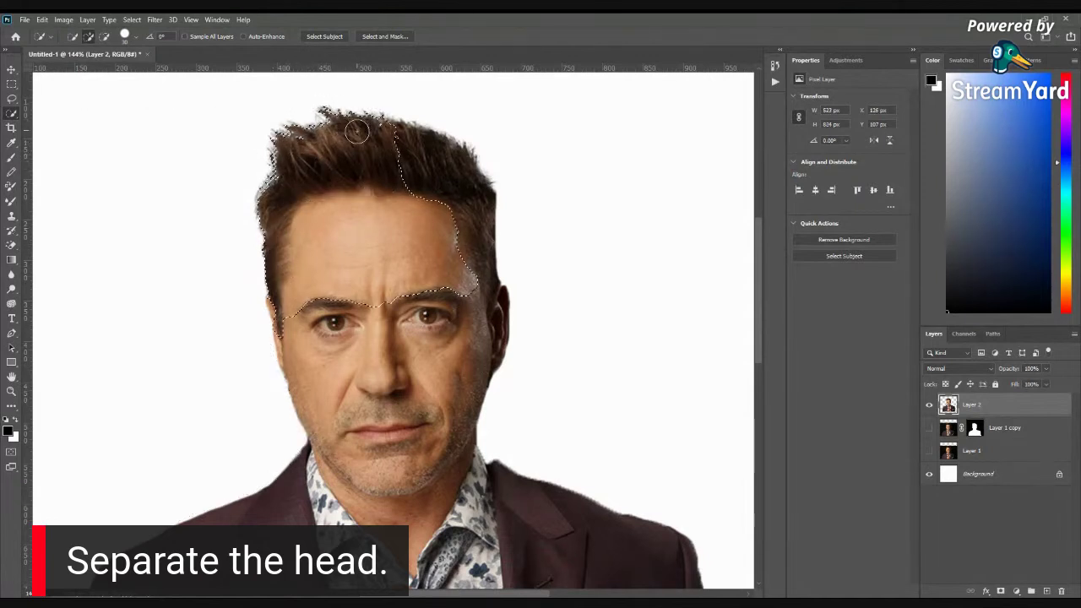
- Extend the selection across the remaining hair to the ear and subtract the empty area surrounding the head
mouse_move(380, 145)
mouse_down()
mouse_move(423, 160)
mouse_move(444, 146)
mouse_move(469, 154)
mouse_move(496, 201)
mouse_move(497, 241)
mouse_up()
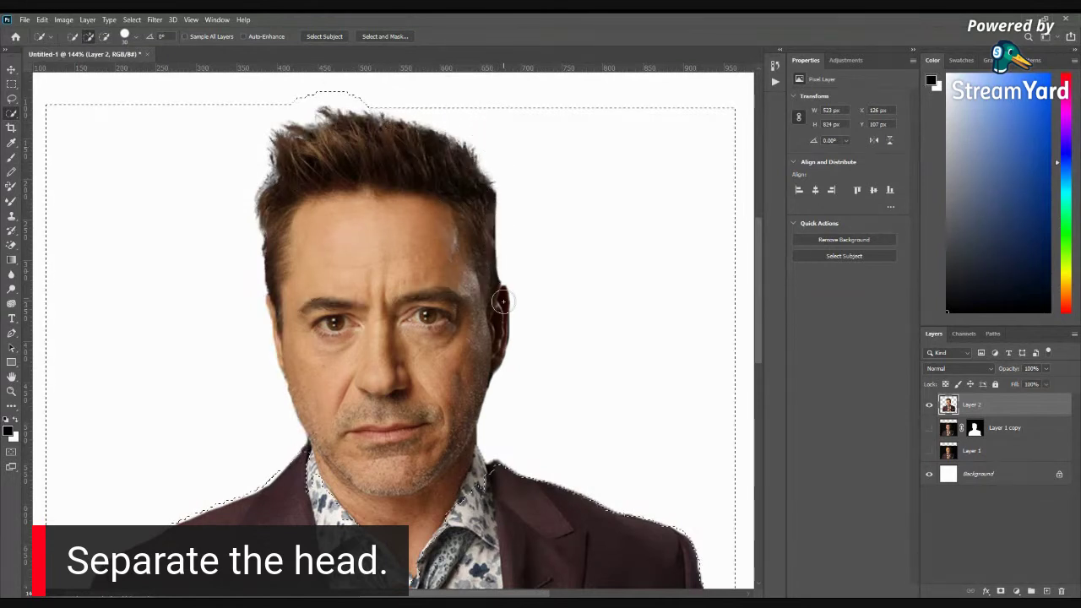
mouse_move(500, 352)
mouse_down()
mouse_move(482, 354)
mouse_move(499, 391)
mouse_up()
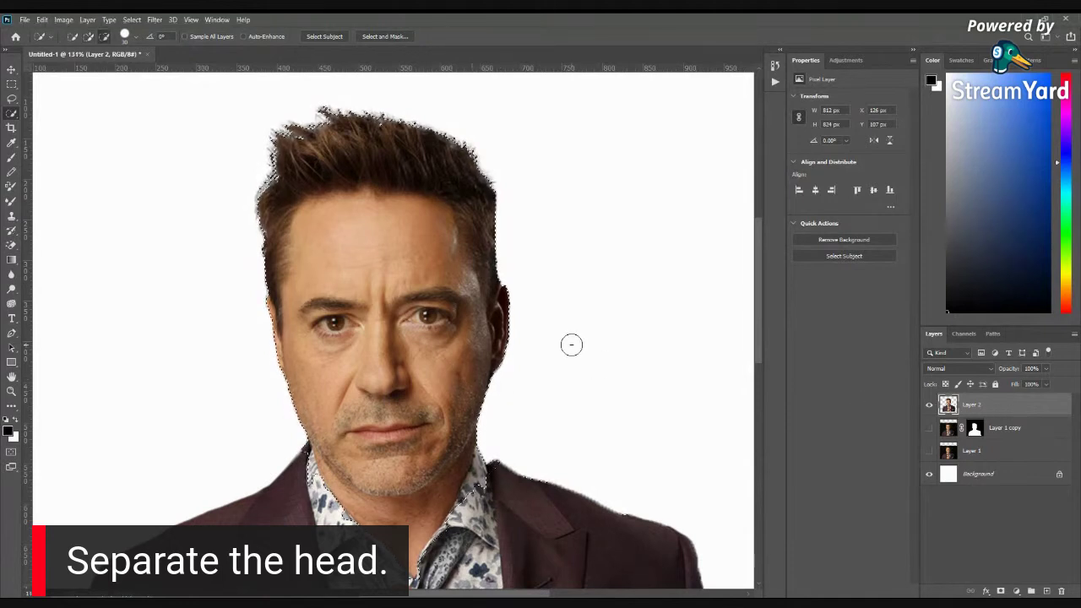
scroll(569, 343, down, 1)
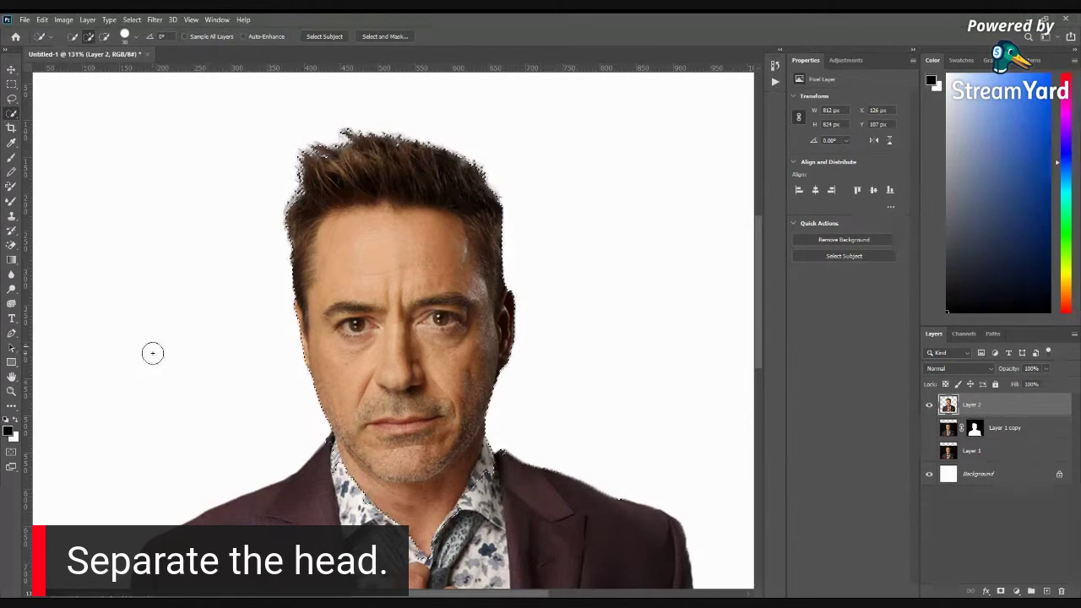
- Hide the Background layer and refine the selection edge along the hair and temple on the image's left side
click(929, 474)
scroll(385, 220, down, 3)
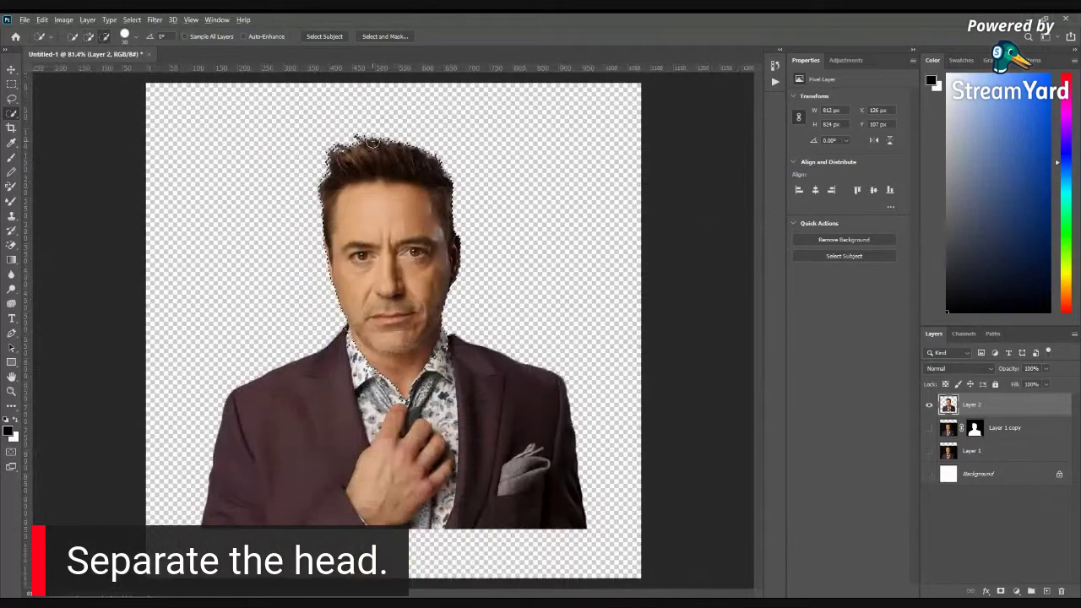
scroll(385, 220, up, 2)
scroll(385, 219, up, 3)
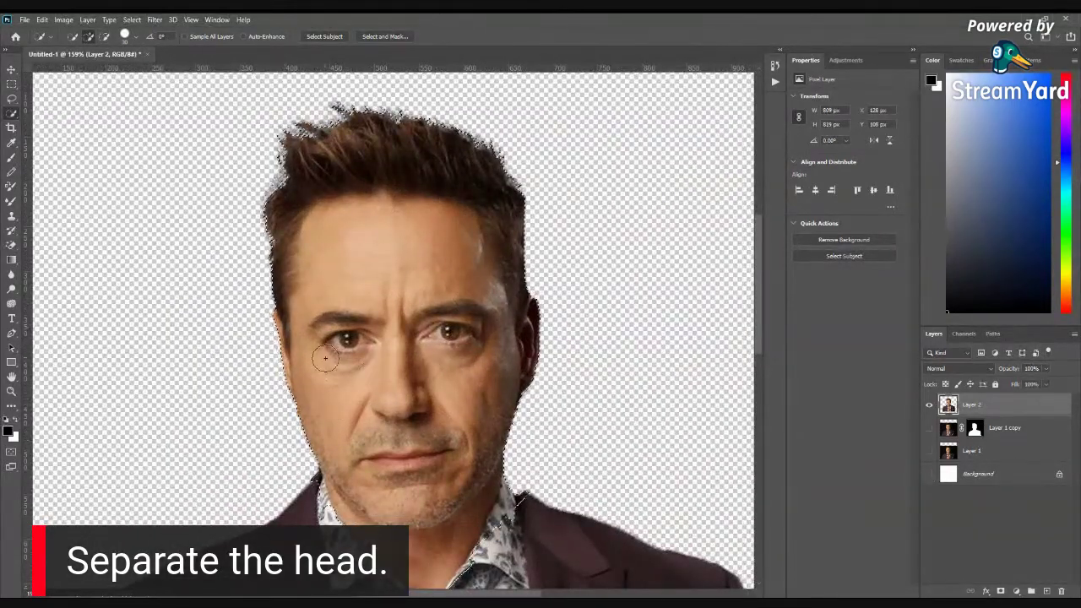
drag(261, 242, 262, 290)
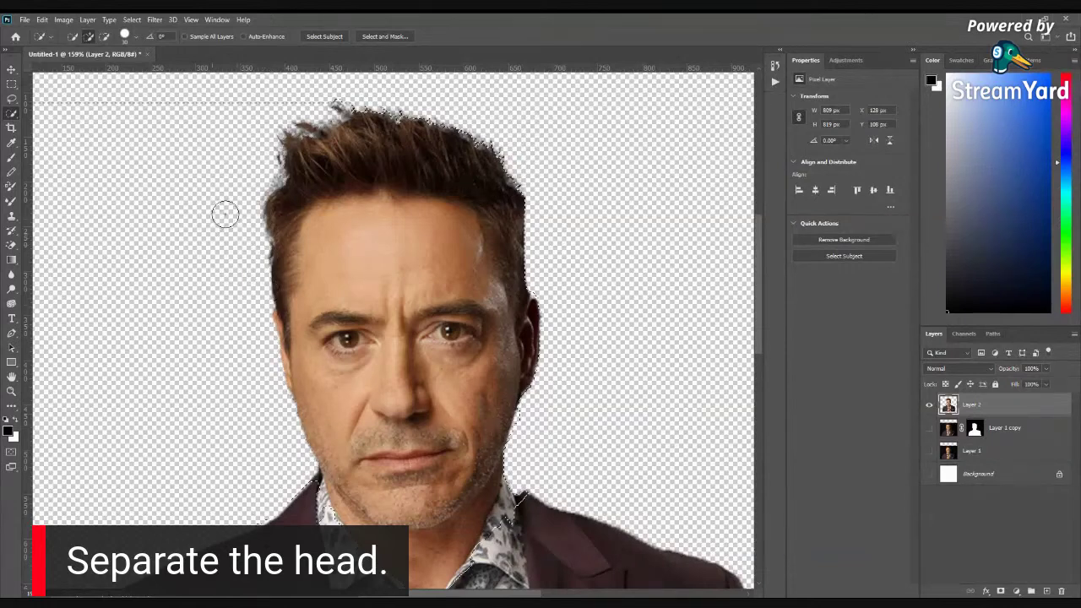
mouse_move(305, 258)
mouse_down()
mouse_move(267, 208)
mouse_move(271, 323)
mouse_move(257, 200)
mouse_move(277, 336)
mouse_up()
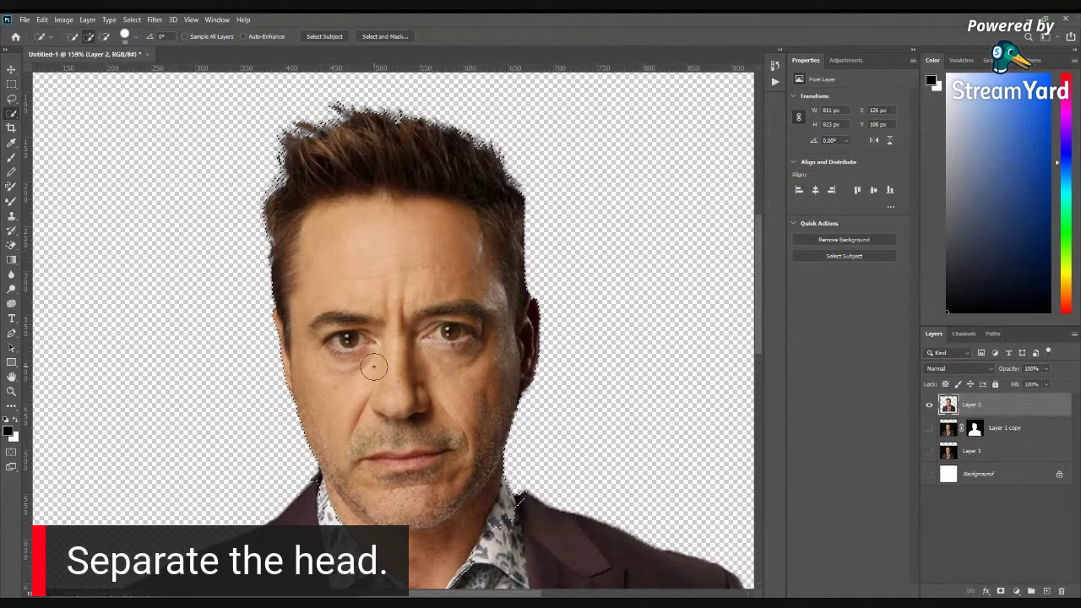
- Add the face to the selection and subtract the neck and collar so it follows the jawline and chin
drag(372, 364, 349, 270)
mouse_move(397, 515)
mouse_down()
mouse_move(446, 503)
mouse_move(409, 499)
mouse_move(506, 379)
mouse_up()
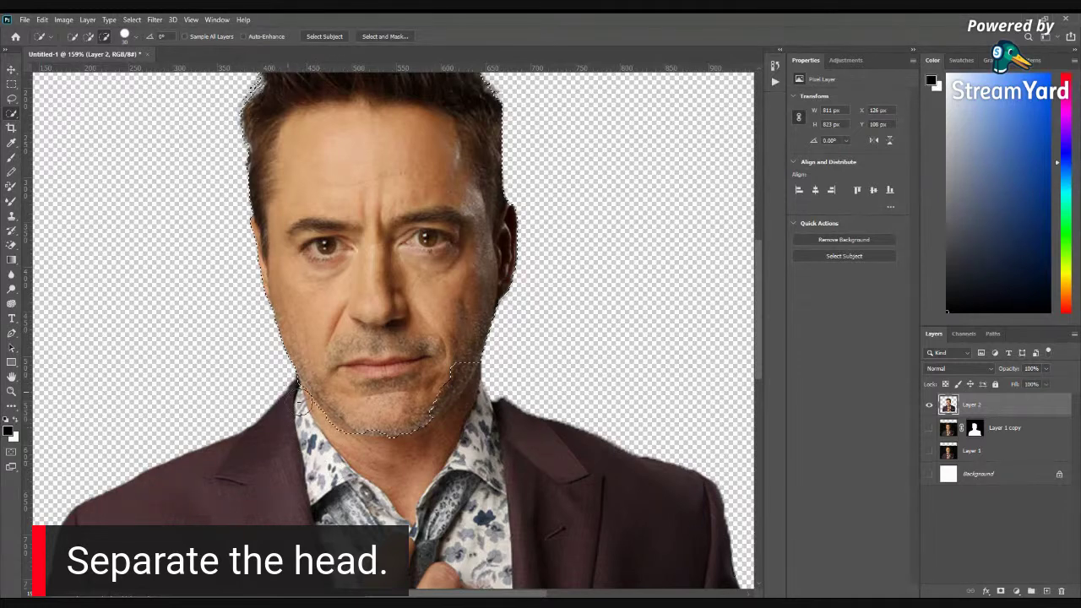
drag(382, 470, 477, 432)
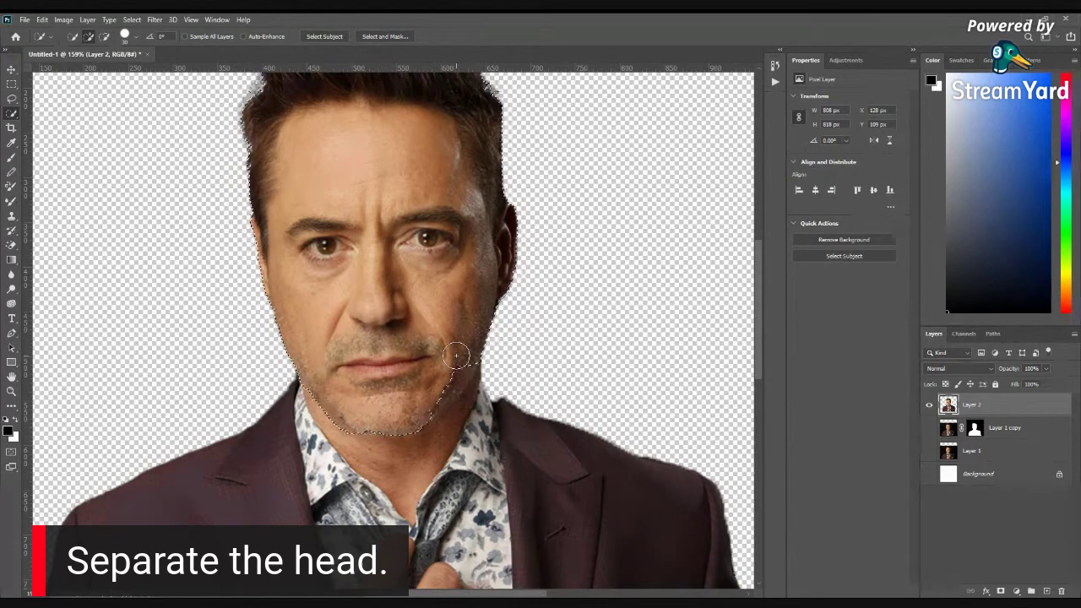
drag(456, 358, 446, 371)
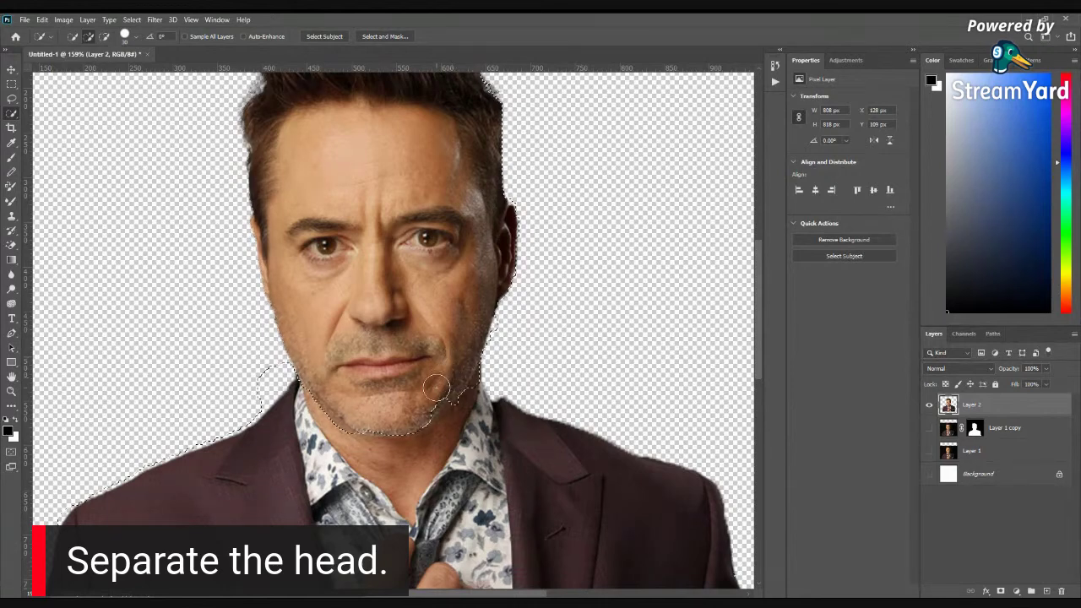
key(ctrl+z)
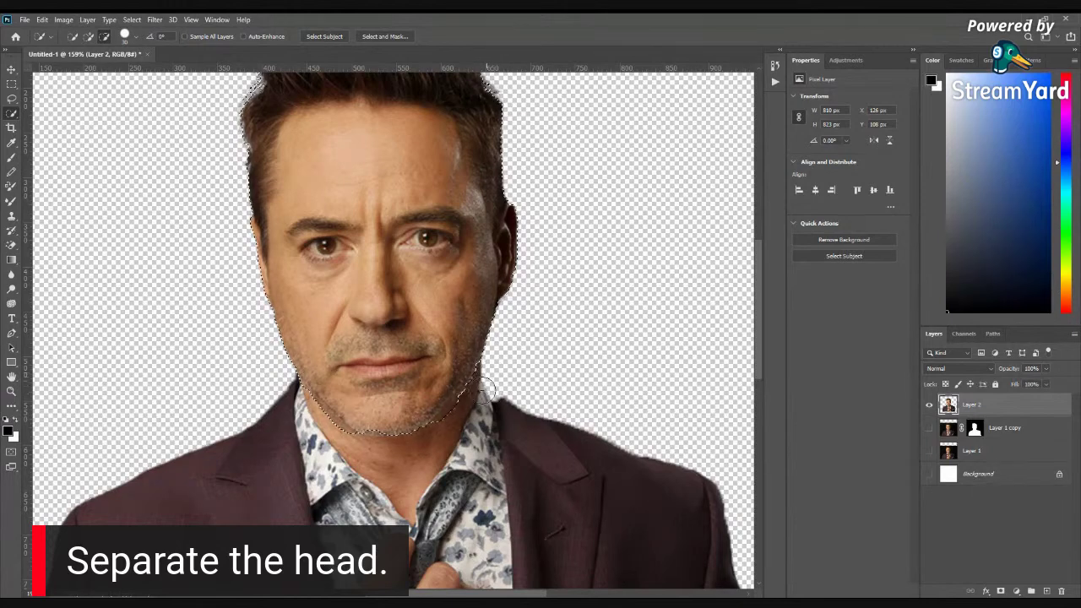
key(alt)
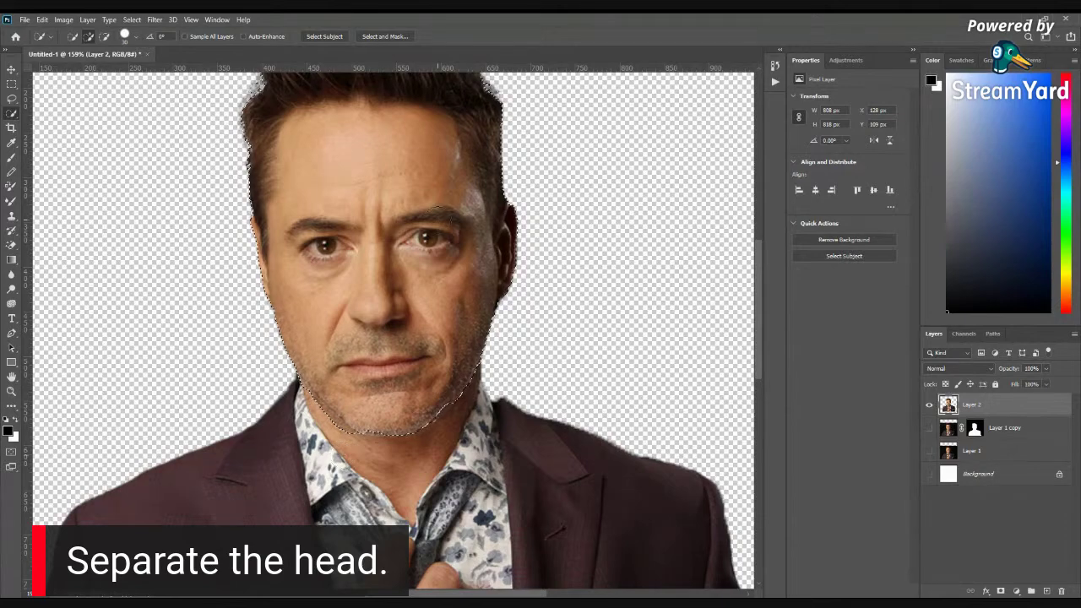
- Add a layer mask to Layer 2 from the head selection, hiding the neck and body
scroll(419, 364, down, 3)
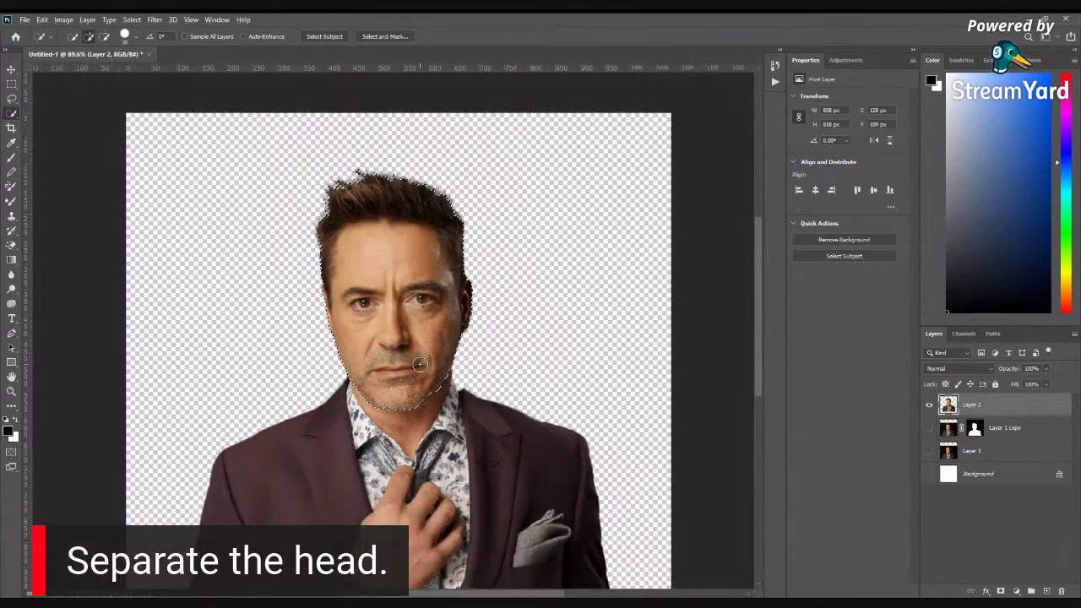
scroll(420, 364, up, 2)
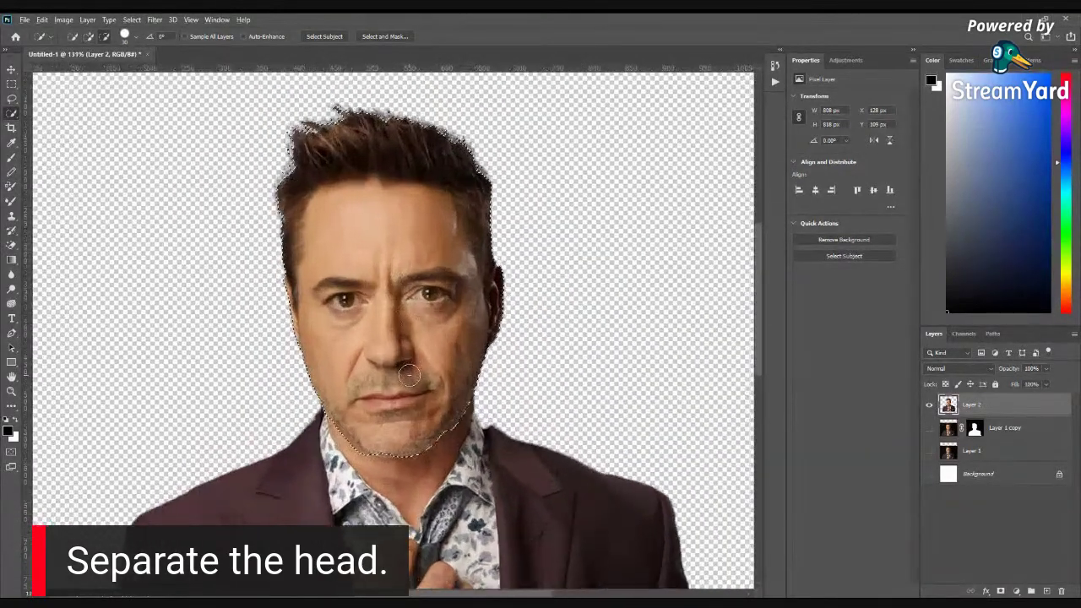
scroll(409, 375, up, 1)
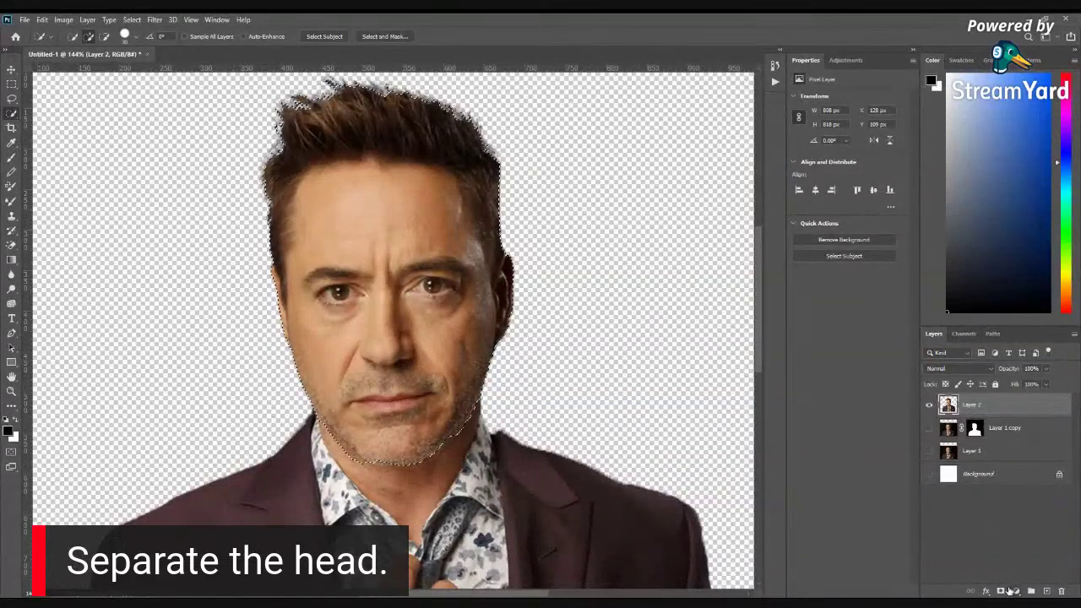
click(1001, 591)
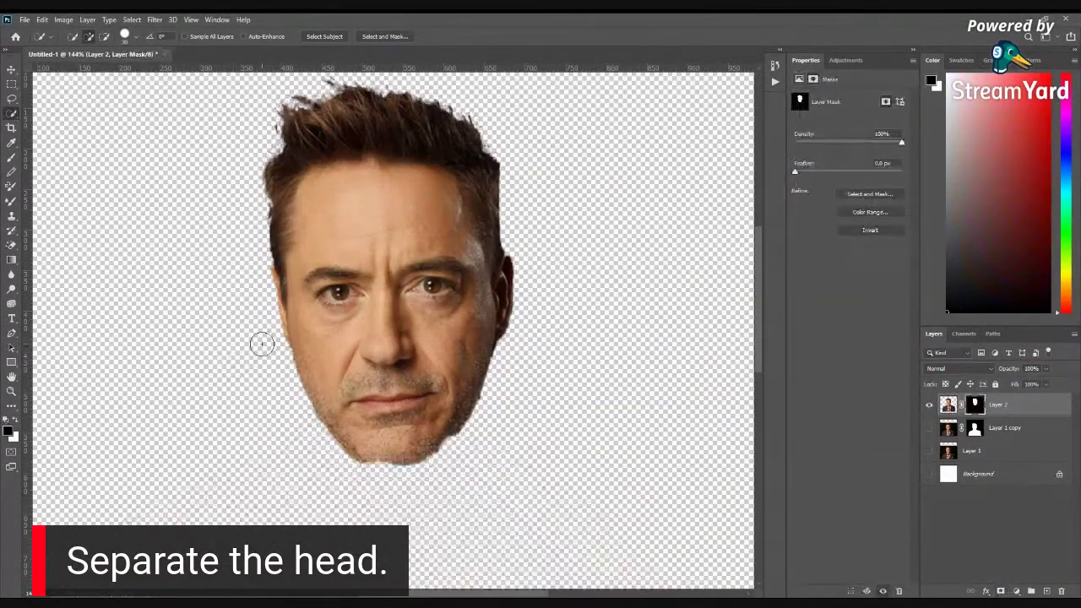
- Paint black with a small brush on Layer 2's mask to smooth the ragged edge around the jaw and chin
scroll(445, 353, down, 3)
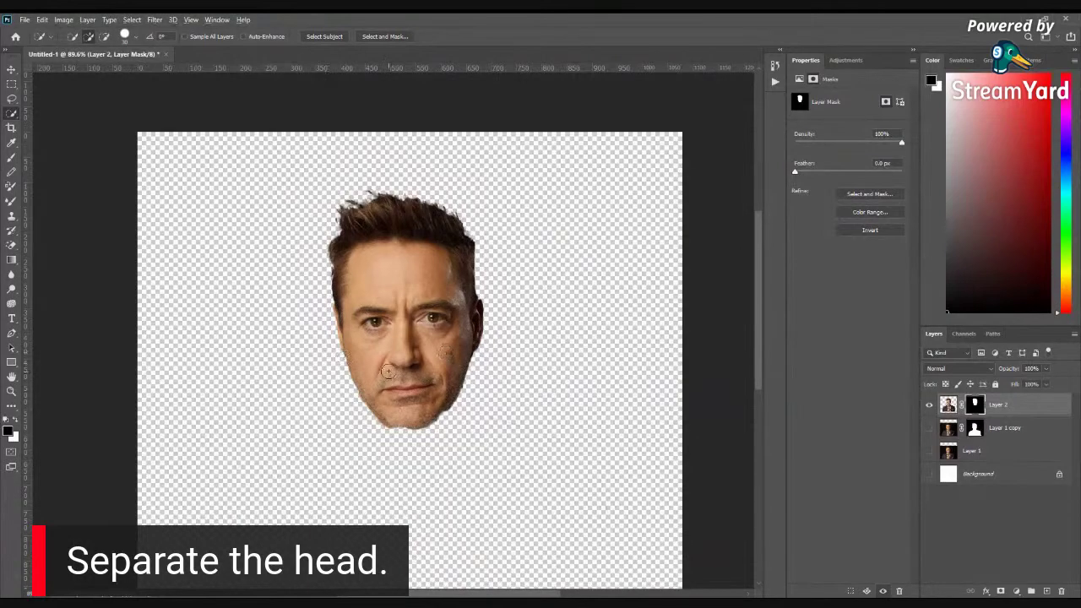
scroll(388, 371, up, 2)
scroll(445, 388, up, 3)
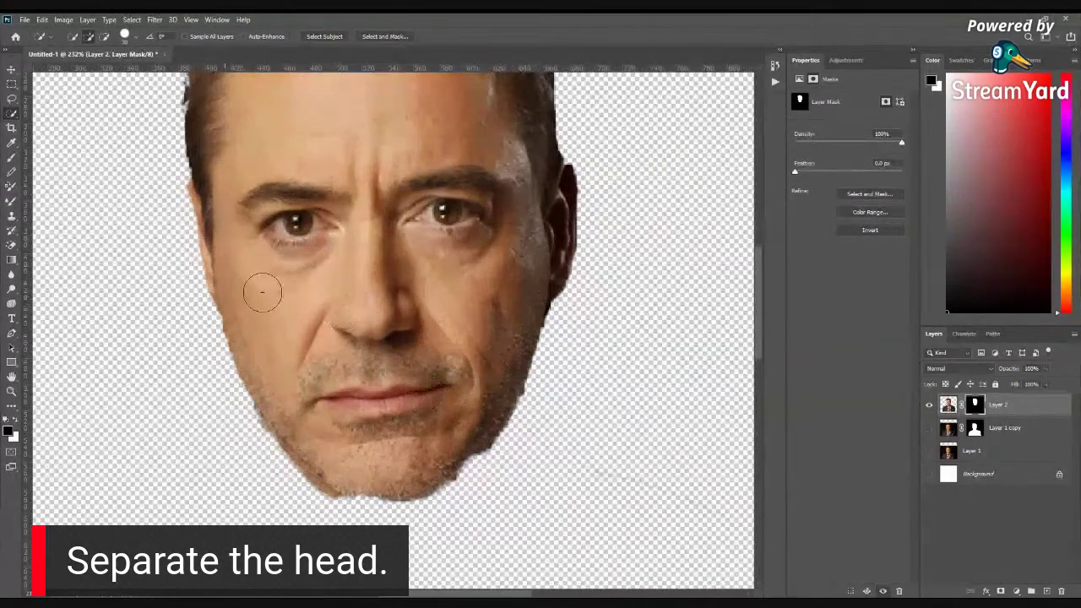
key(b)
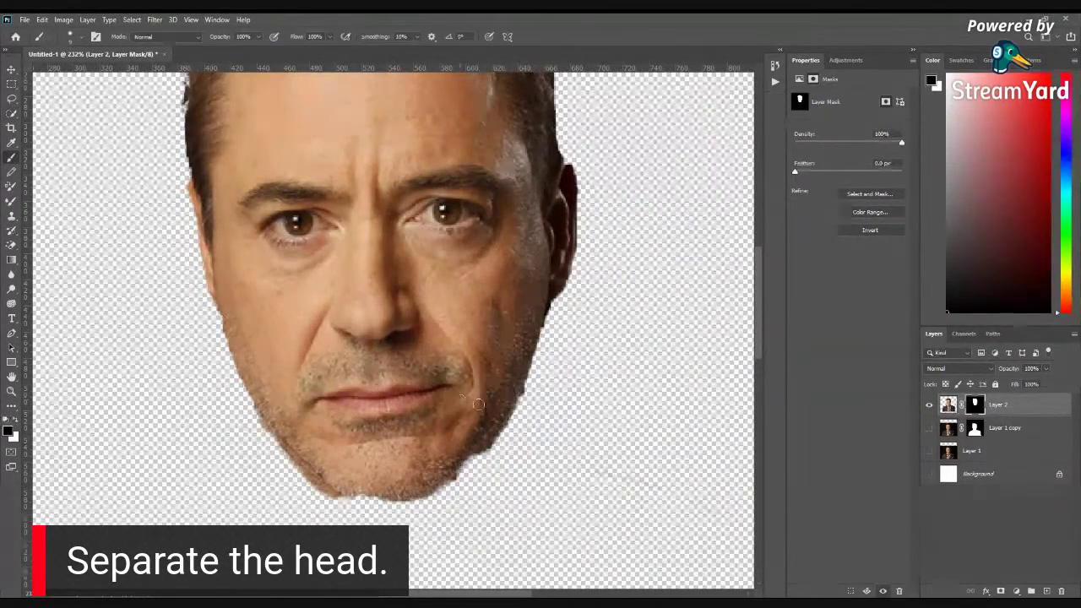
key(bracketright)
key(bracketright)
key(bracketright)
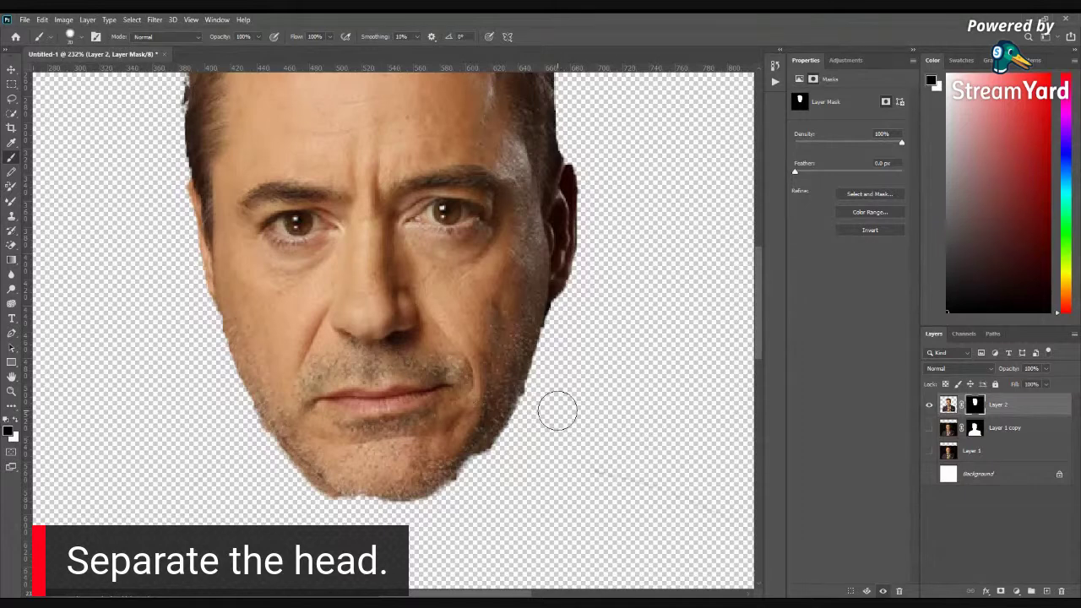
scroll(559, 409, up, 2)
key(bracketleft)
key(bracketleft)
key(bracketleft)
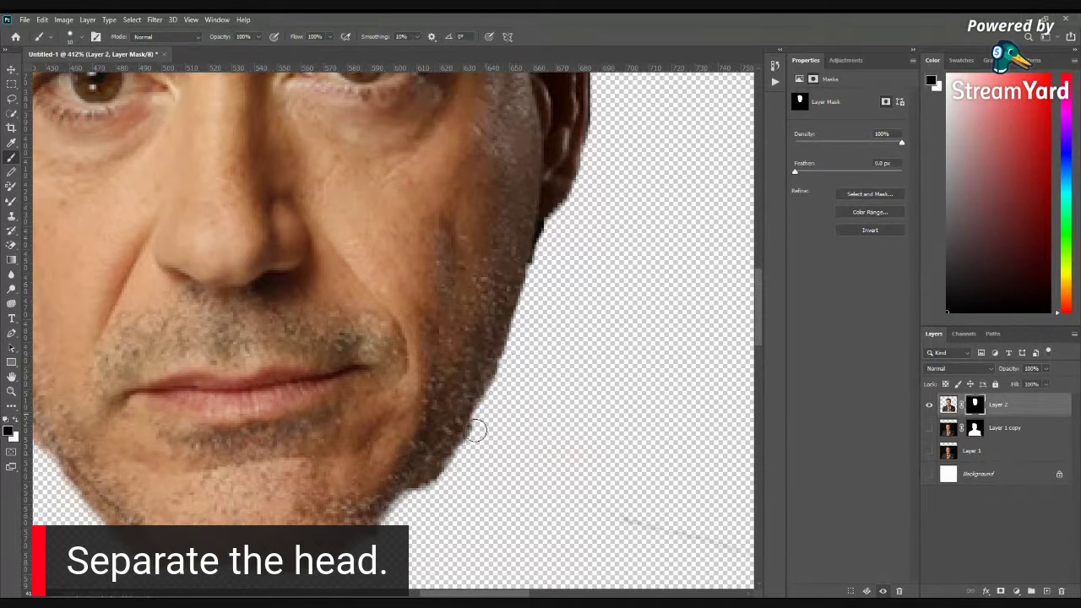
drag(440, 501, 542, 413)
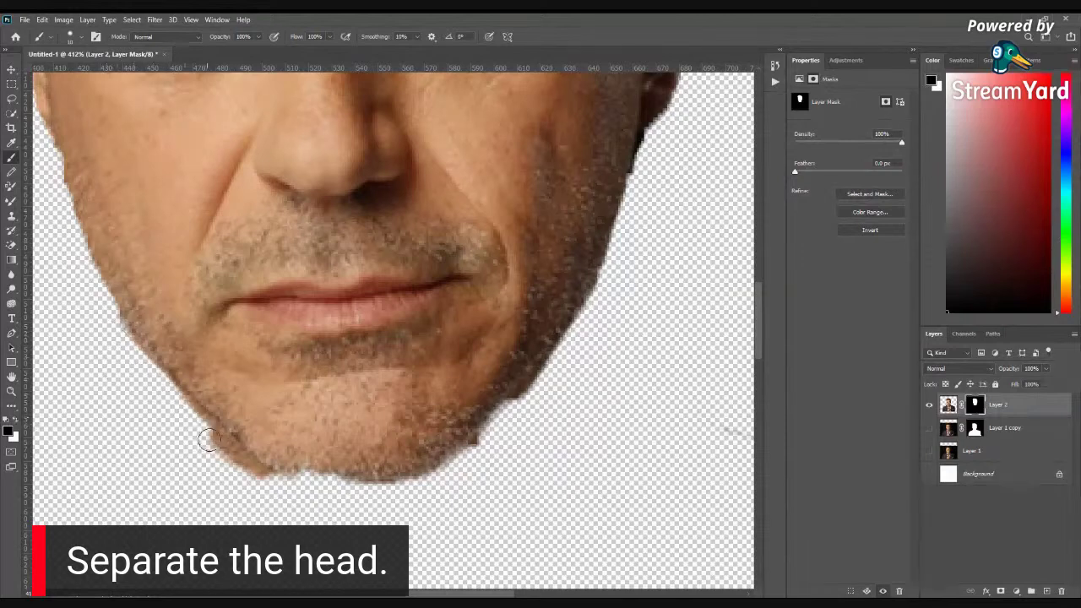
mouse_move(120, 333)
mouse_down()
mouse_move(261, 480)
mouse_move(368, 495)
mouse_move(434, 481)
mouse_move(539, 403)
mouse_up()
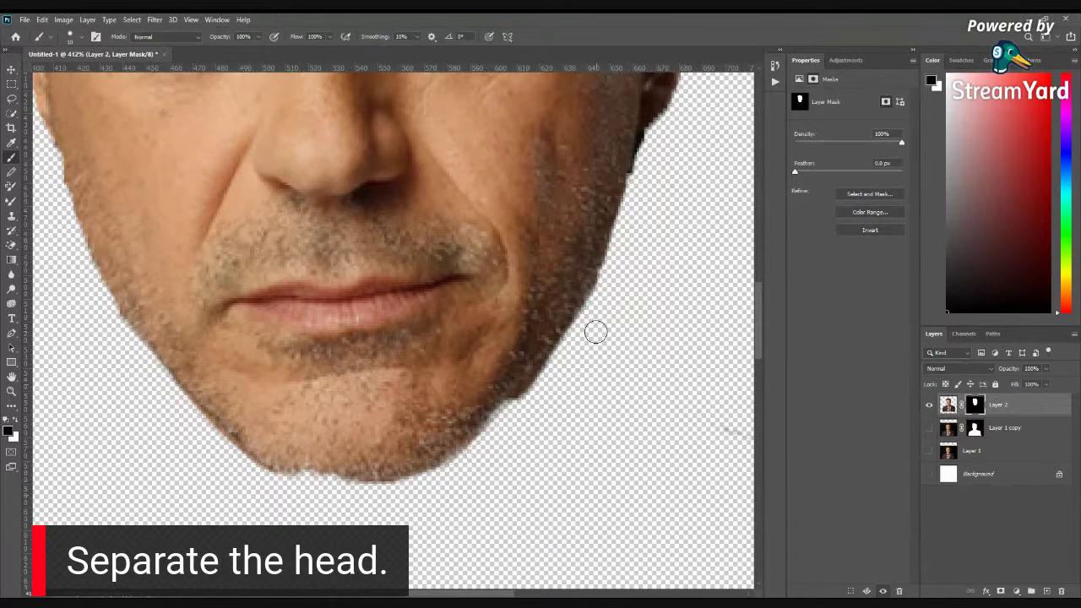
mouse_move(596, 332)
mouse_down()
mouse_move(525, 386)
mouse_move(504, 431)
mouse_up()
- Paint white with a larger soft brush on Layer 2's mask along the top of the hair to bring back the fine strands
scroll(500, 441, down, 4)
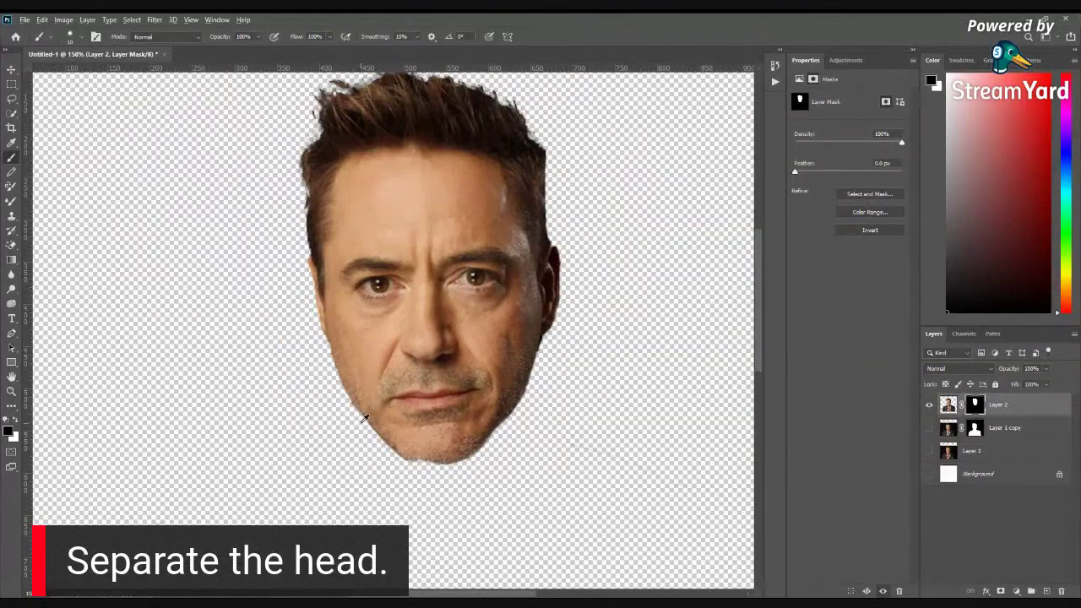
scroll(363, 419, down, 2)
scroll(382, 177, up, 6)
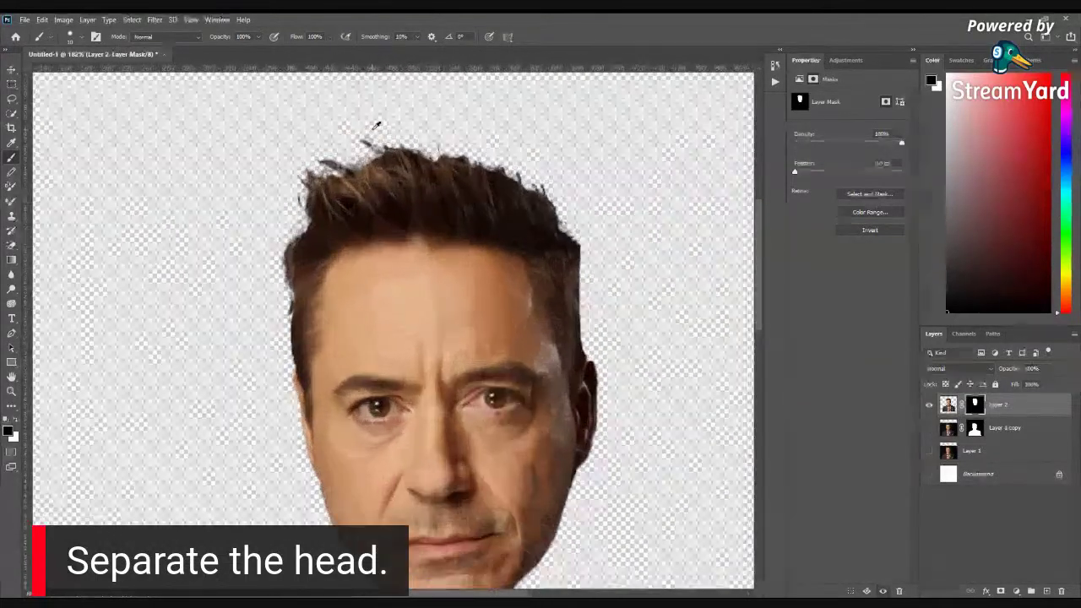
key(x)
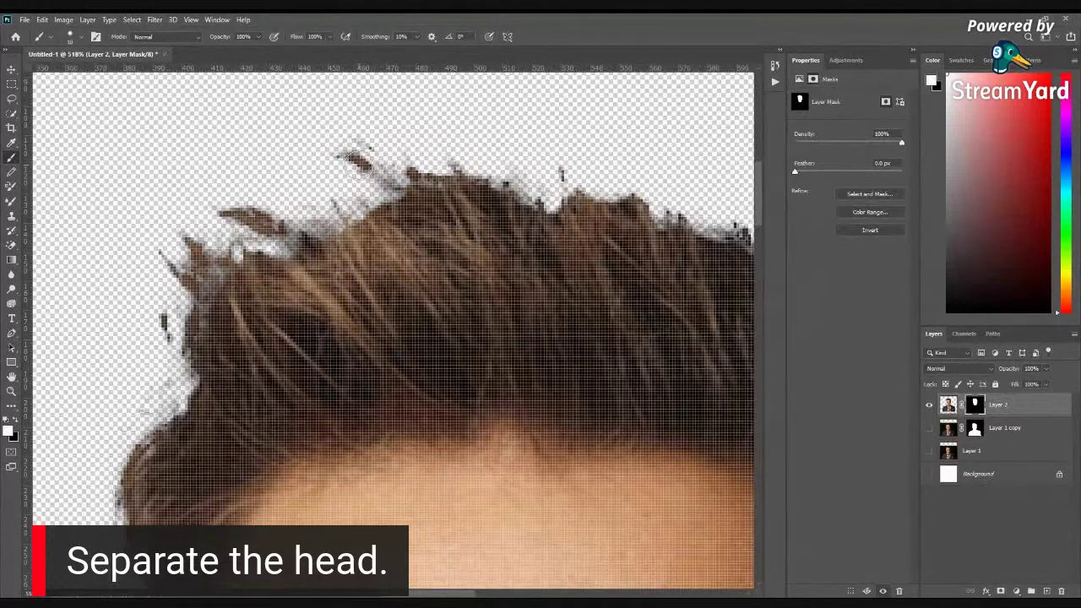
mouse_move(338, 161)
mouse_down()
mouse_move(376, 207)
mouse_move(361, 193)
mouse_move(332, 213)
mouse_move(252, 212)
mouse_move(220, 250)
mouse_move(152, 224)
mouse_move(159, 239)
mouse_move(145, 259)
mouse_move(167, 361)
mouse_move(128, 405)
mouse_move(123, 434)
mouse_move(177, 360)
mouse_move(138, 386)
mouse_move(314, 237)
mouse_move(356, 154)
mouse_move(521, 157)
mouse_move(563, 169)
mouse_up()
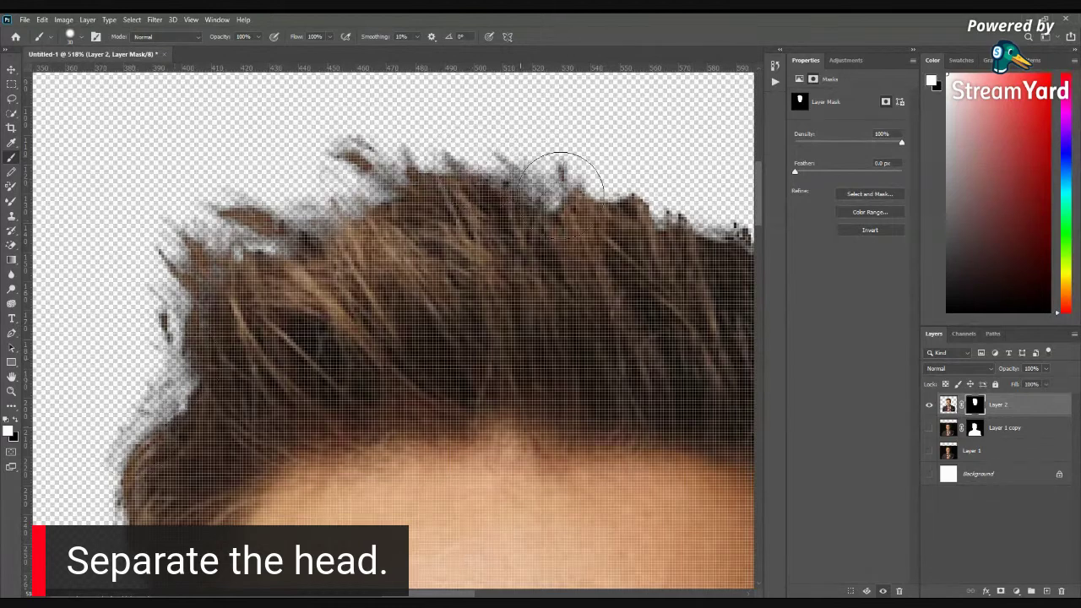
scroll(526, 222, up, 2)
drag(244, 144, 267, 157)
scroll(363, 182, up, 1)
mouse_move(363, 182)
mouse_down()
mouse_move(446, 188)
mouse_move(591, 289)
mouse_move(634, 346)
mouse_up()
drag(570, 328, 409, 244)
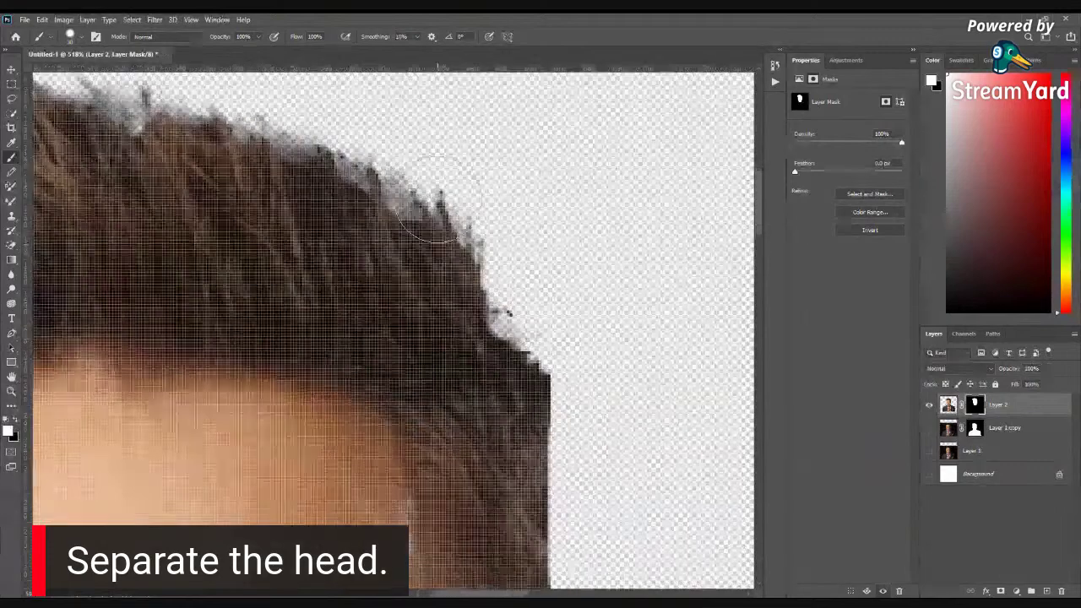
- Paint white on Layer 2's mask along the hair edge on the image's right side, from the crown down to the ear
drag(564, 375, 511, 224)
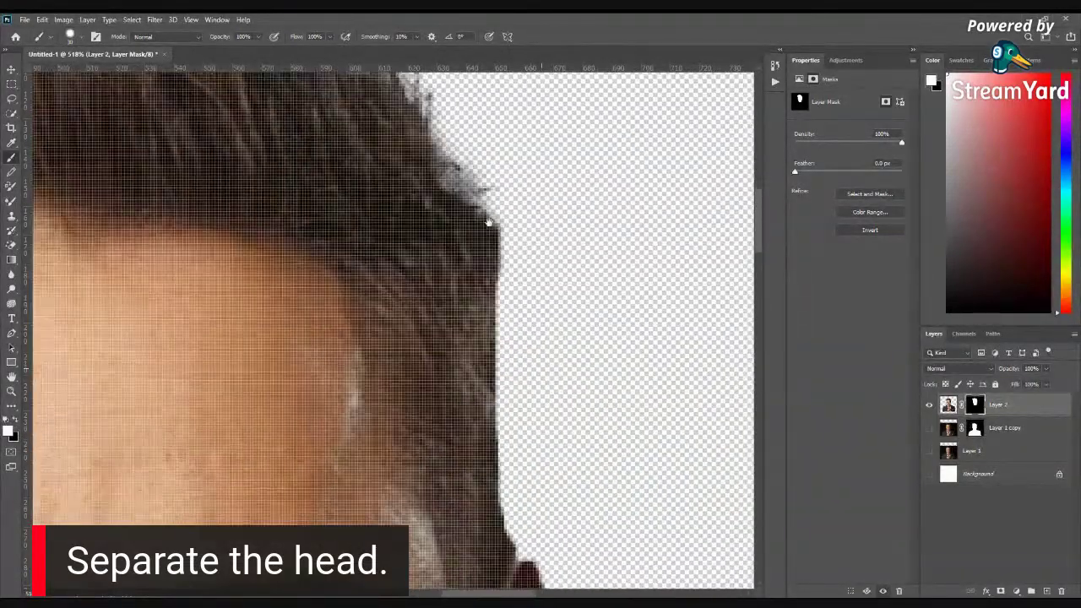
drag(504, 346, 473, 228)
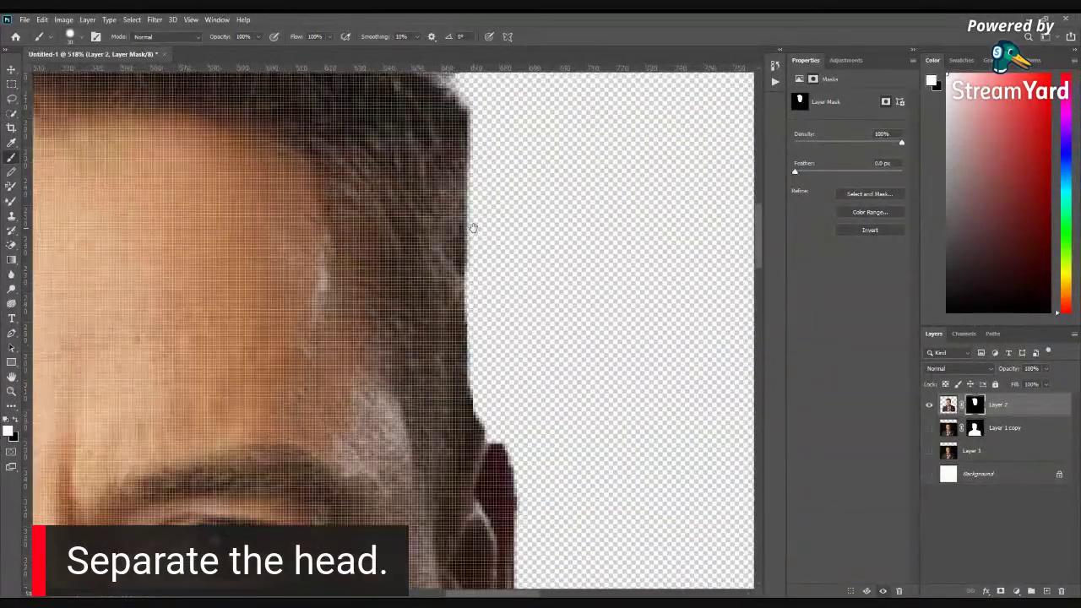
drag(494, 308, 500, 357)
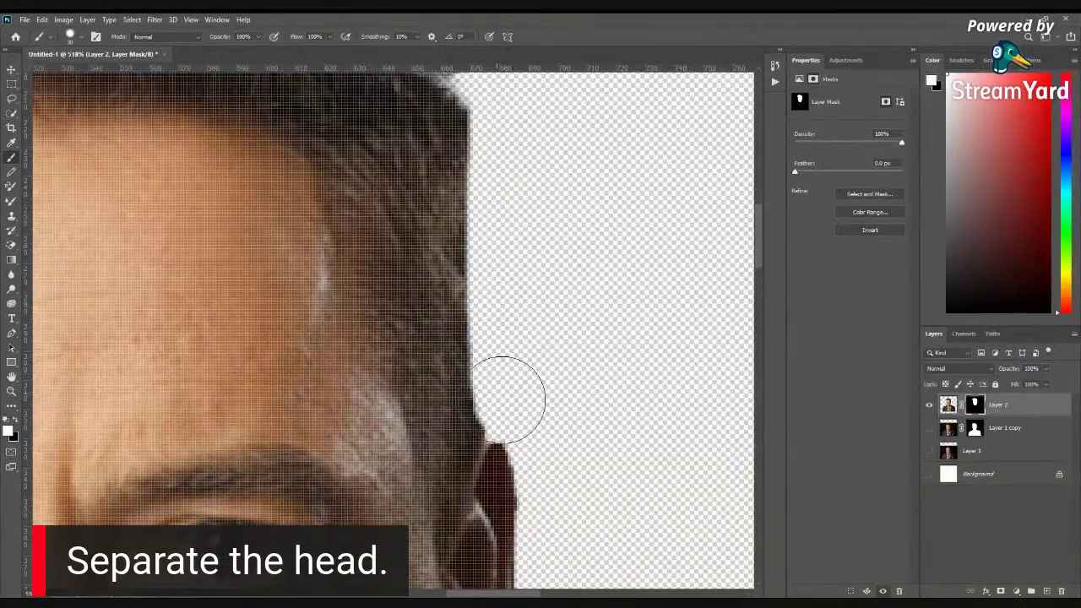
drag(512, 397, 491, 268)
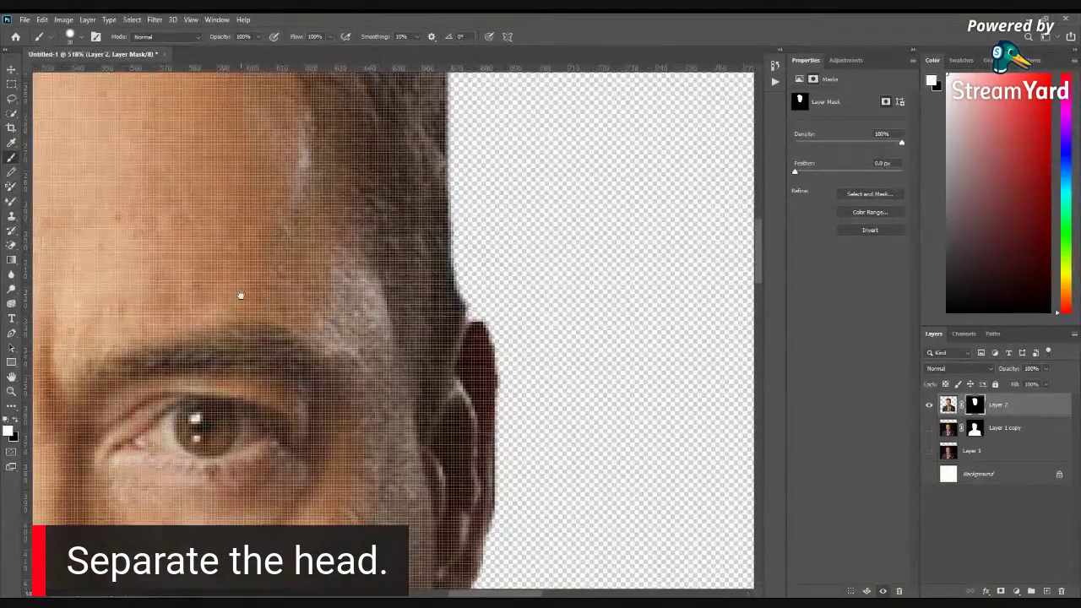
- Paint white on Layer 2's mask along the hair and temple edge on the image's left side to restore the soft hairs
mouse_move(240, 295)
mouse_down()
mouse_move(468, 350)
mouse_move(555, 475)
mouse_move(538, 379)
mouse_up()
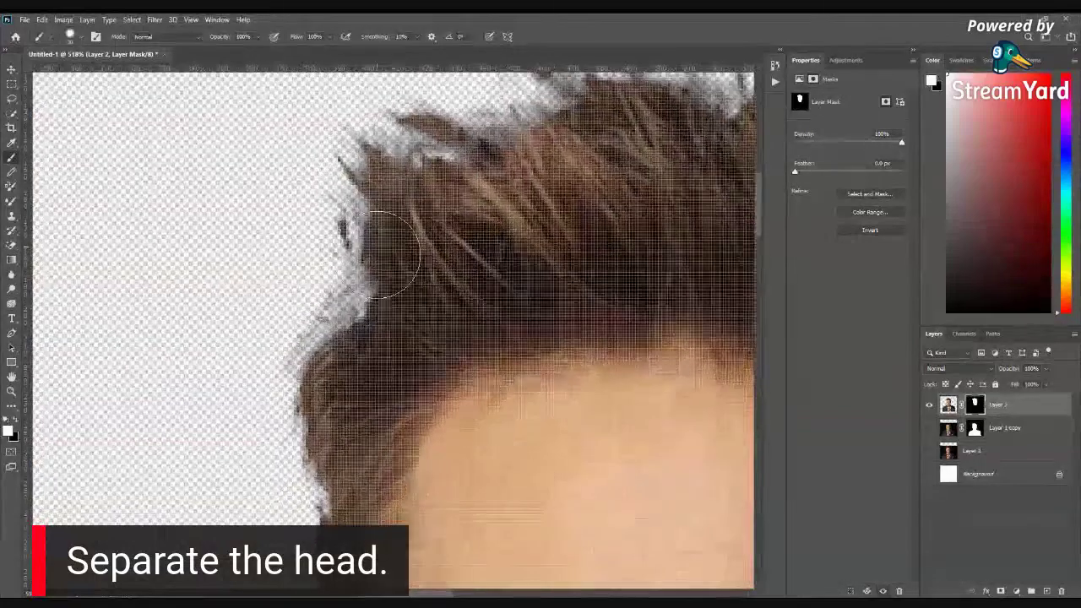
drag(327, 371, 312, 218)
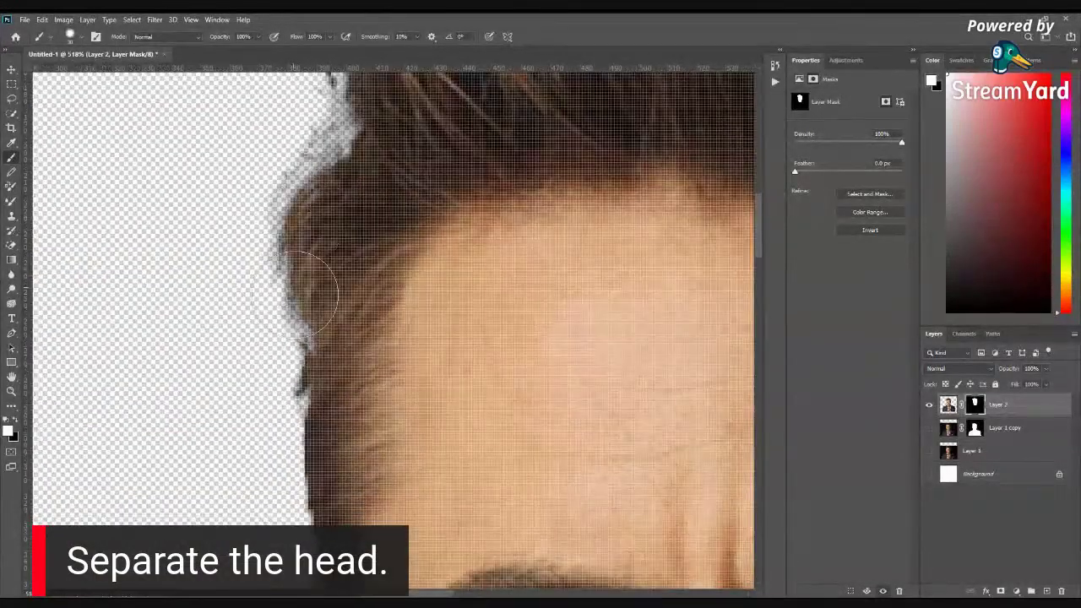
drag(304, 397, 297, 243)
drag(279, 337, 224, 226)
drag(267, 432, 228, 249)
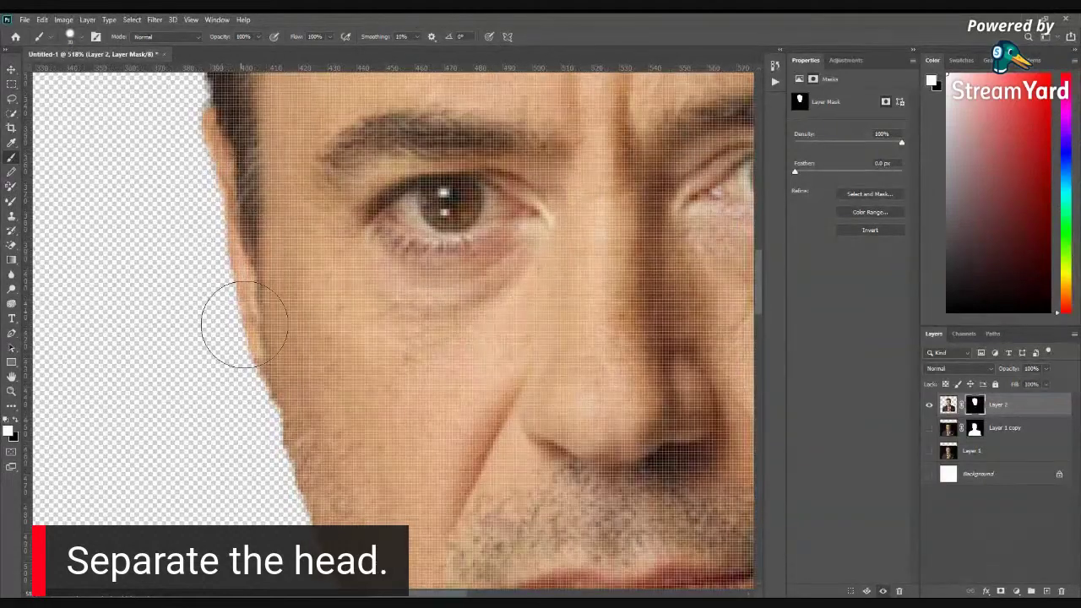
drag(290, 430, 229, 270)
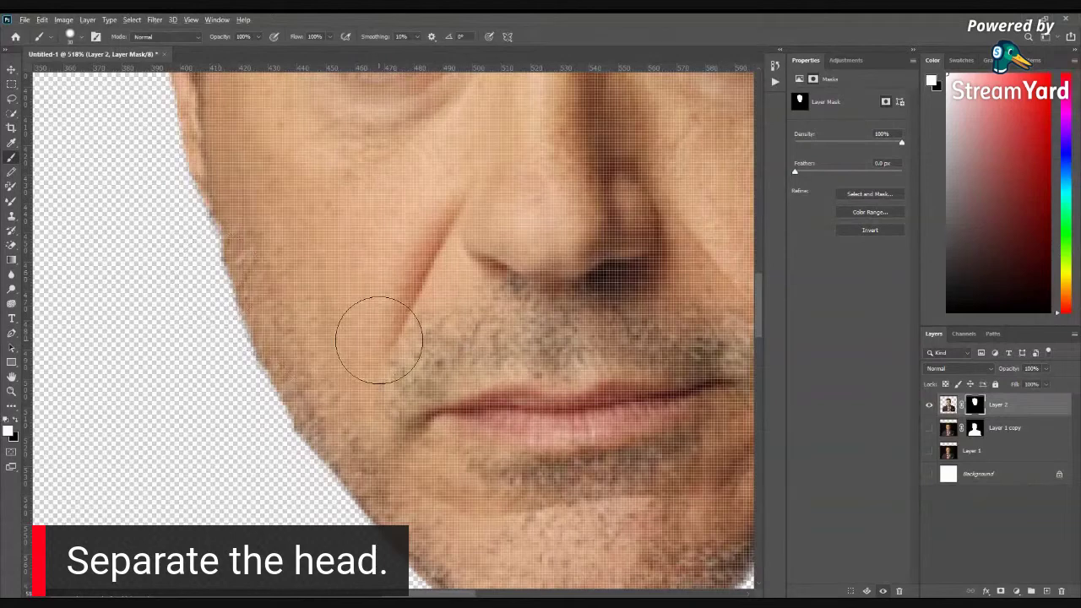
- Touch up the jaw and chin edge on Layer 2's mask with a smaller brush, using white to restore and black to hide
scroll(445, 365, down, 3)
scroll(535, 413, down, 4)
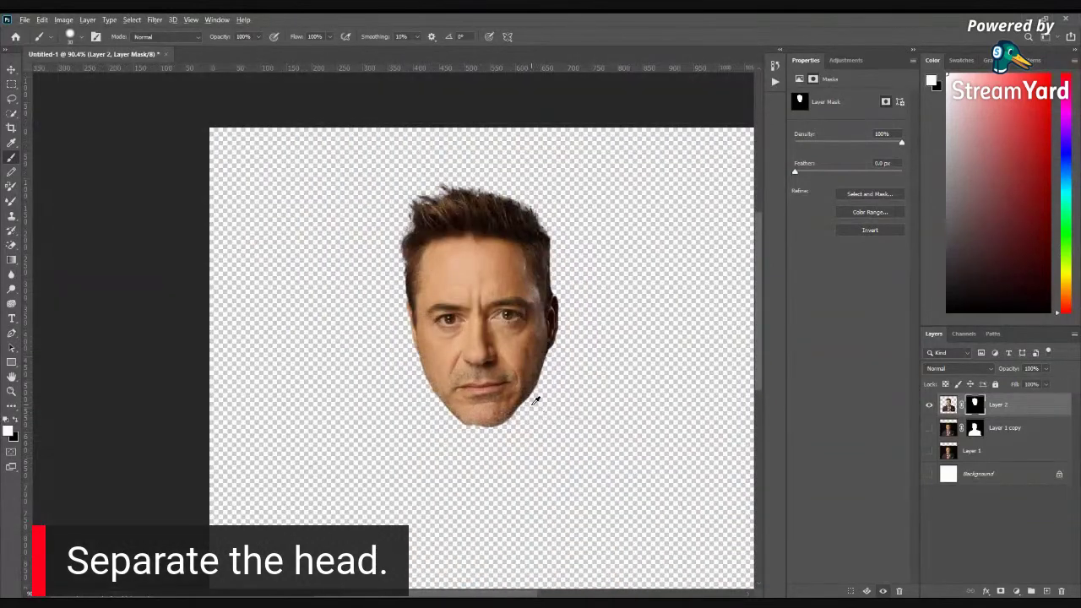
scroll(535, 402, up, 5)
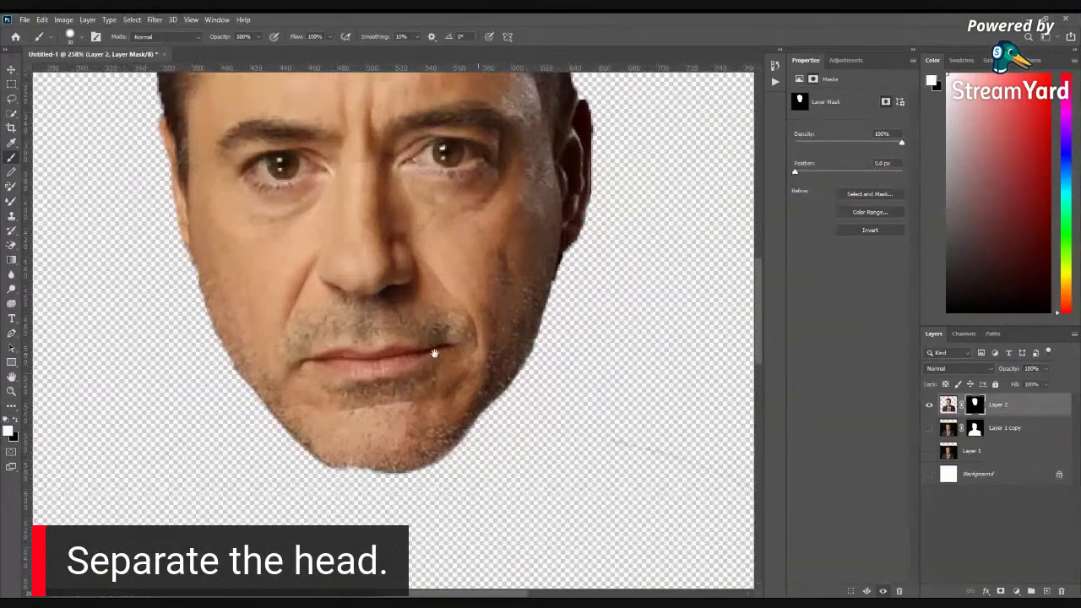
scroll(433, 353, down, 4)
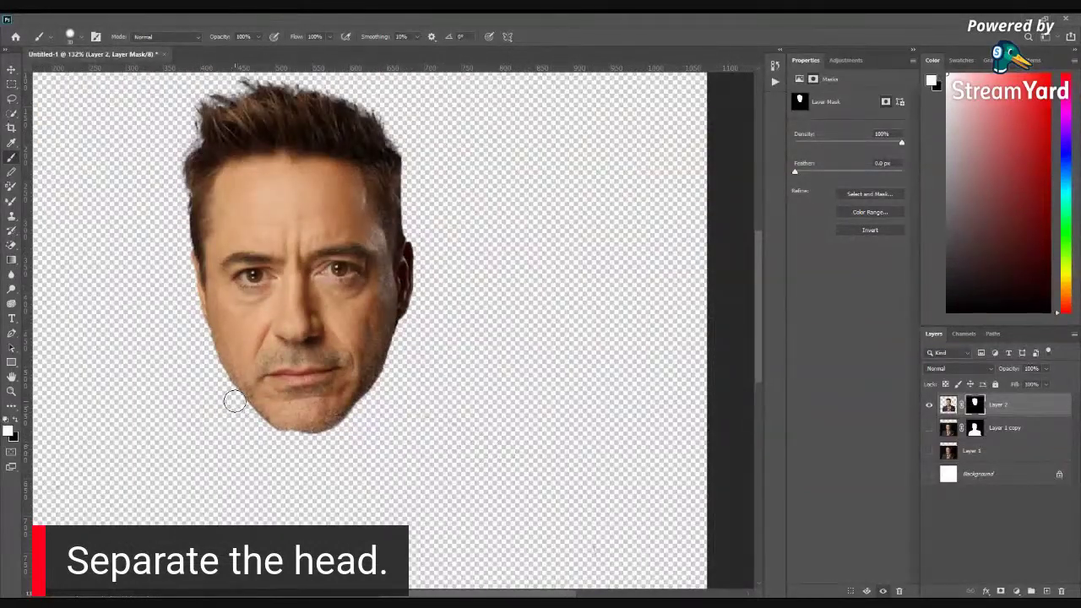
scroll(236, 397, up, 3)
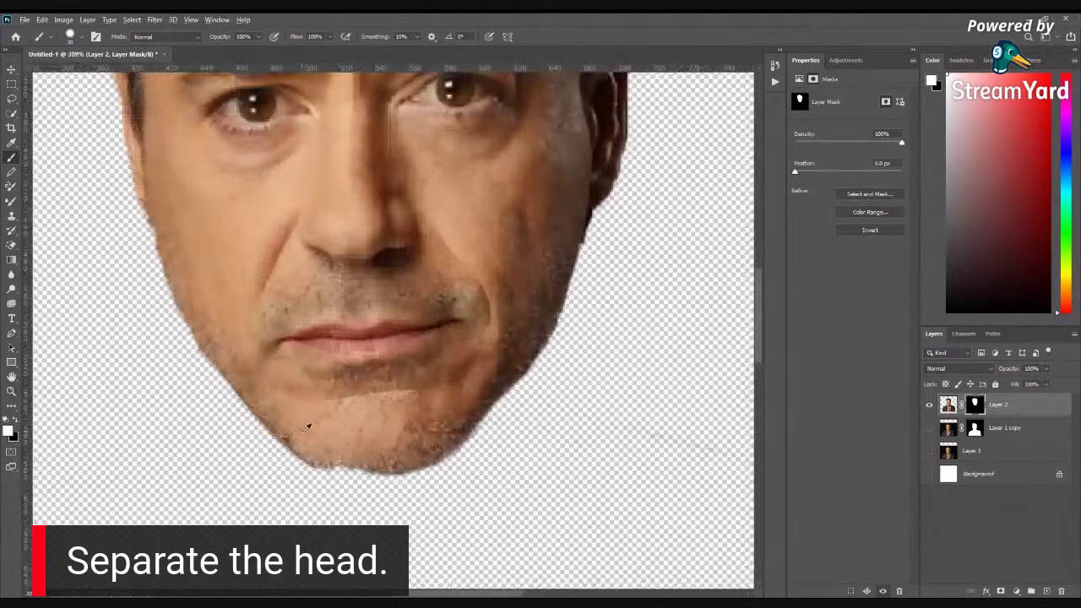
scroll(304, 427, up, 3)
key(bracketleft)
key(bracketleft)
key(bracketleft)
key(bracketleft)
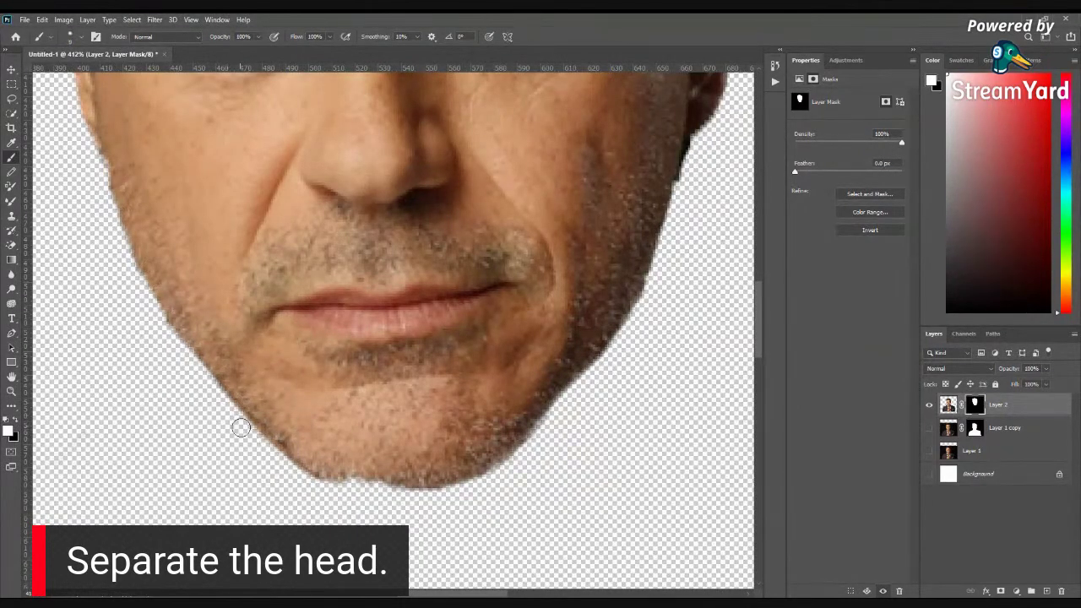
mouse_move(218, 403)
mouse_down()
mouse_move(233, 414)
mouse_move(217, 413)
mouse_up()
key(x)
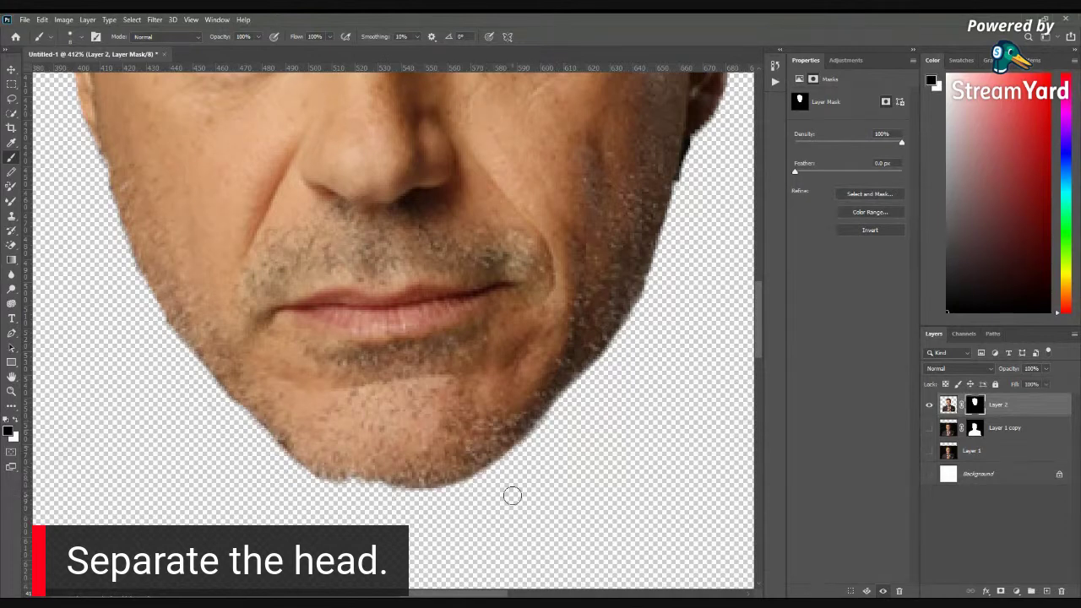
scroll(512, 496, down, 5)
mouse_move(616, 446)
mouse_down()
mouse_move(519, 428)
mouse_move(507, 415)
mouse_up()
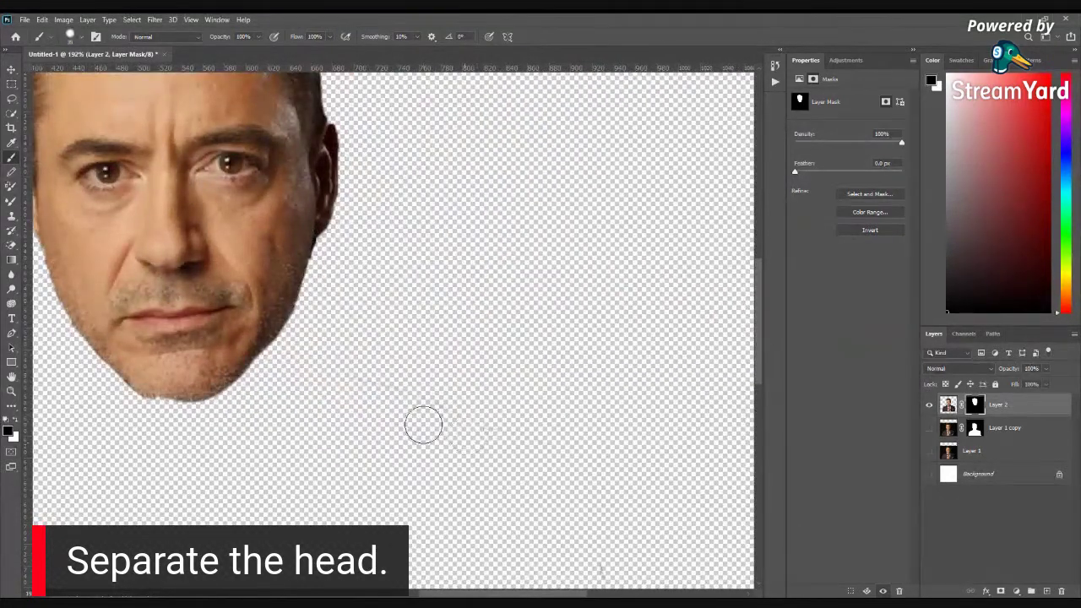
key(ctrl+0)
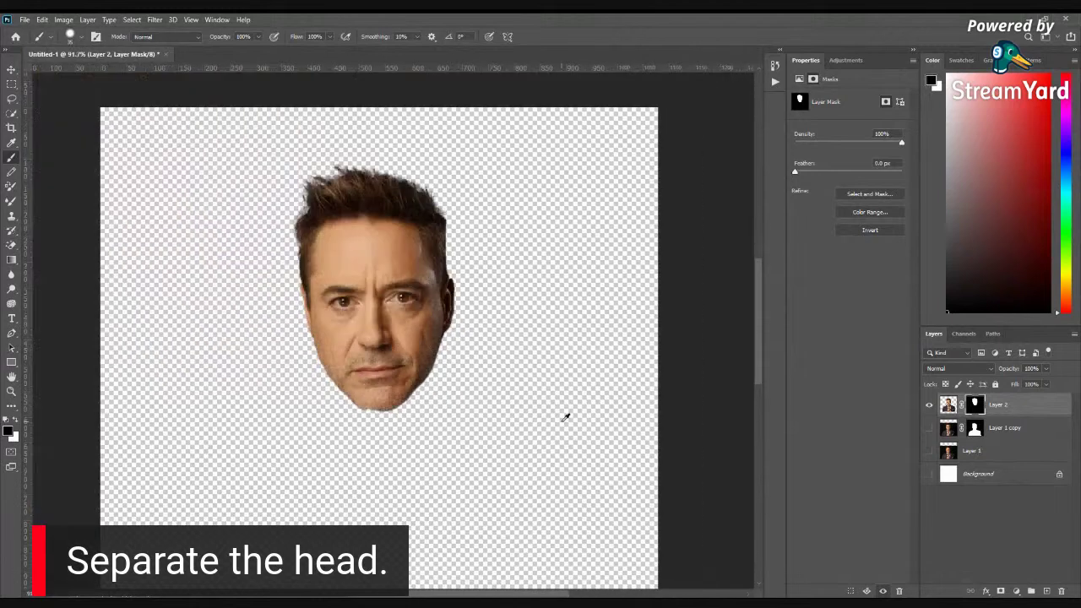
- Switch to the Move tool and repeatedly disable and re-enable Layer 2's mask to compare the head cutout with the full figure
click(13, 84)
click(11, 70)
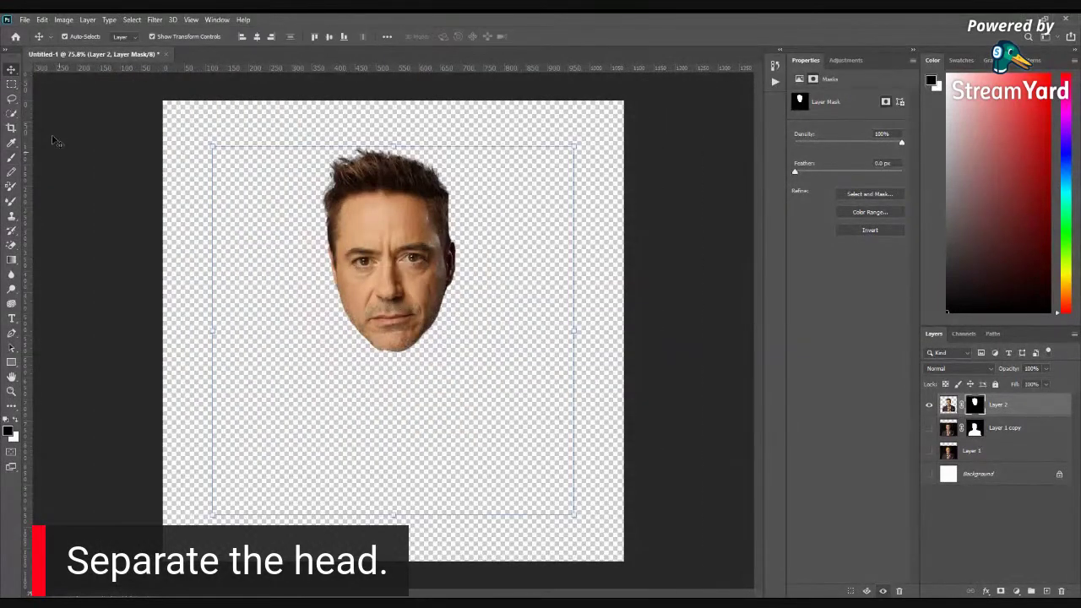
click(59, 141)
click(948, 407)
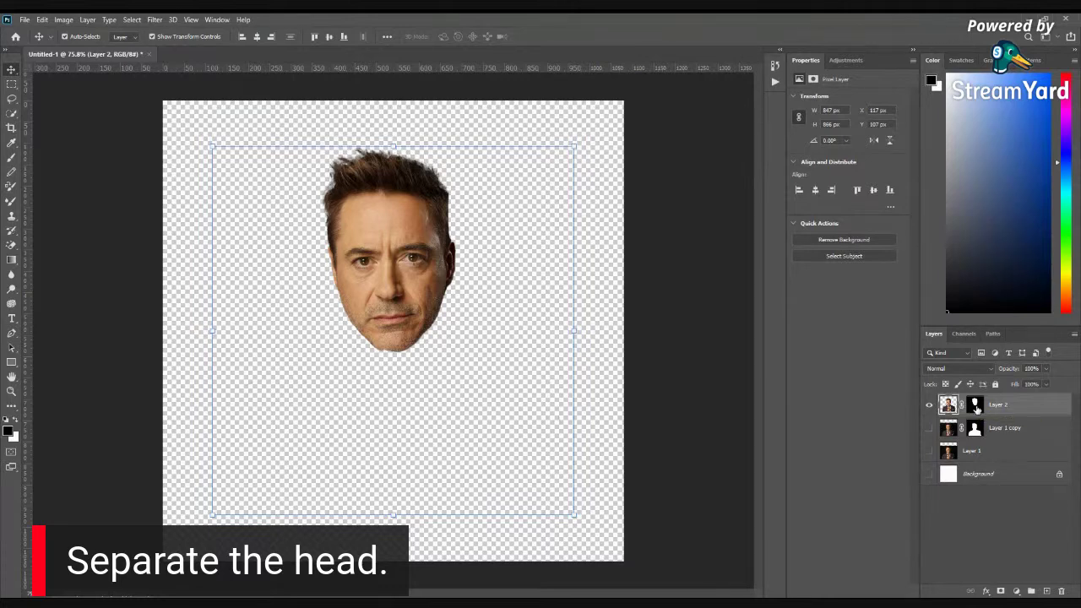
shift+click(977, 406)
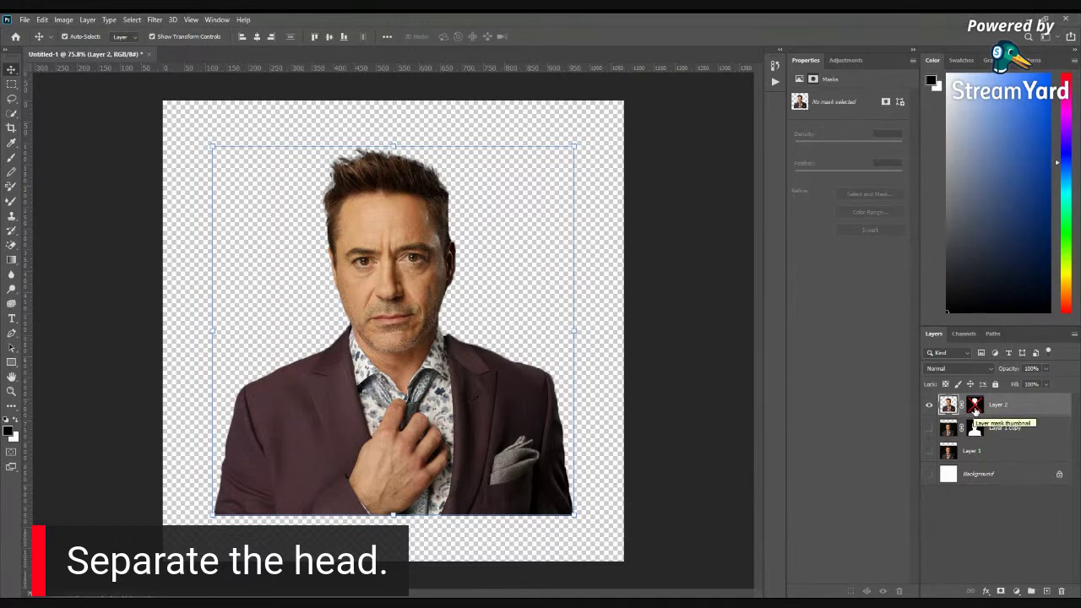
shift+click(976, 409)
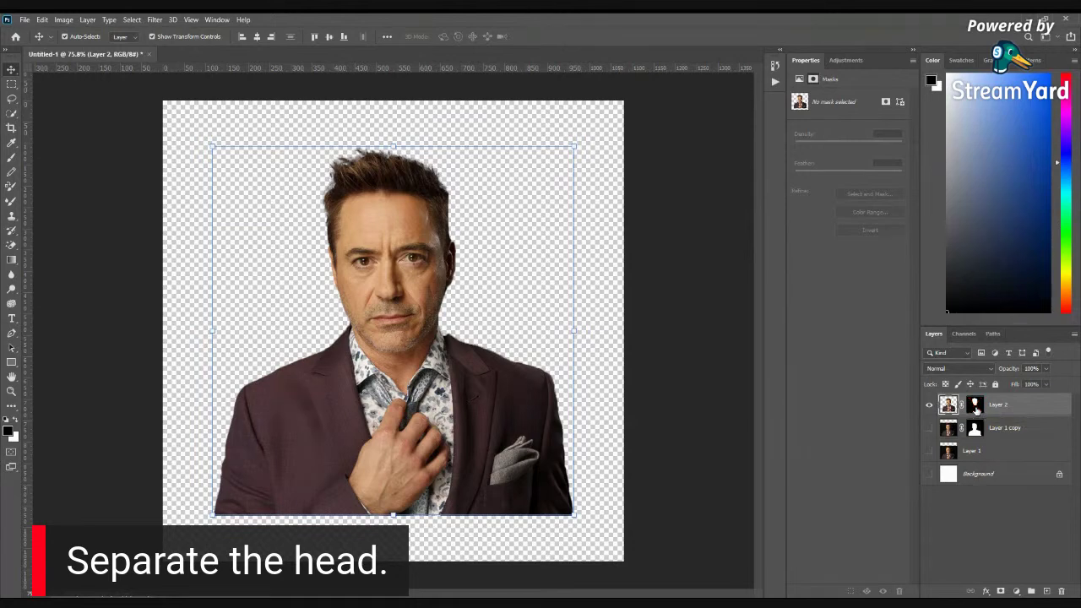
shift+click(976, 409)
shift+click(976, 409)
shift+click(976, 409)
shift+click(976, 409)
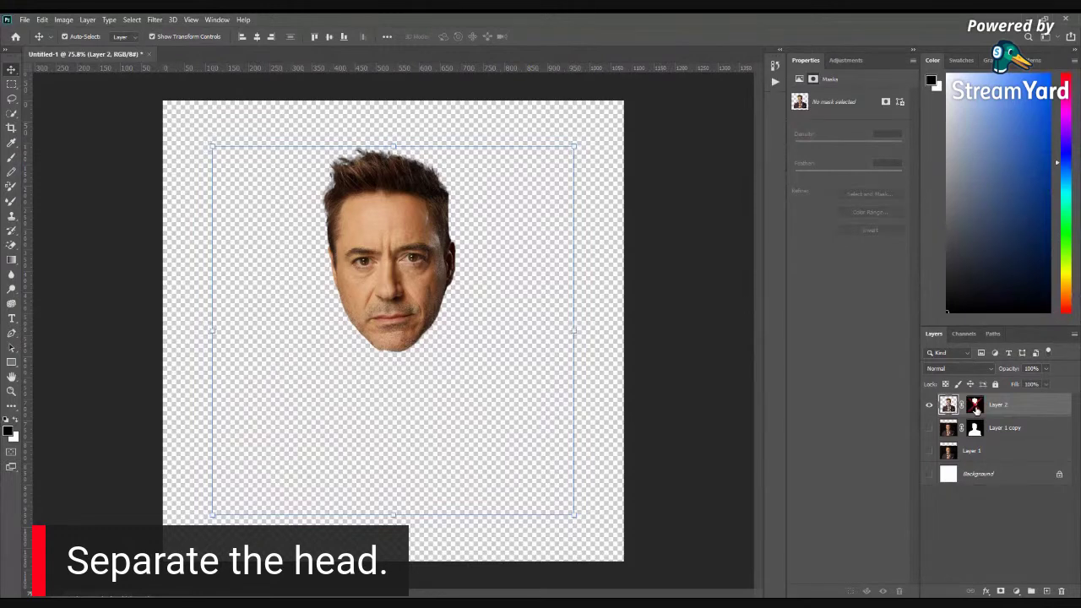
shift+click(976, 409)
shift+click(976, 409)
shift+click(976, 409)
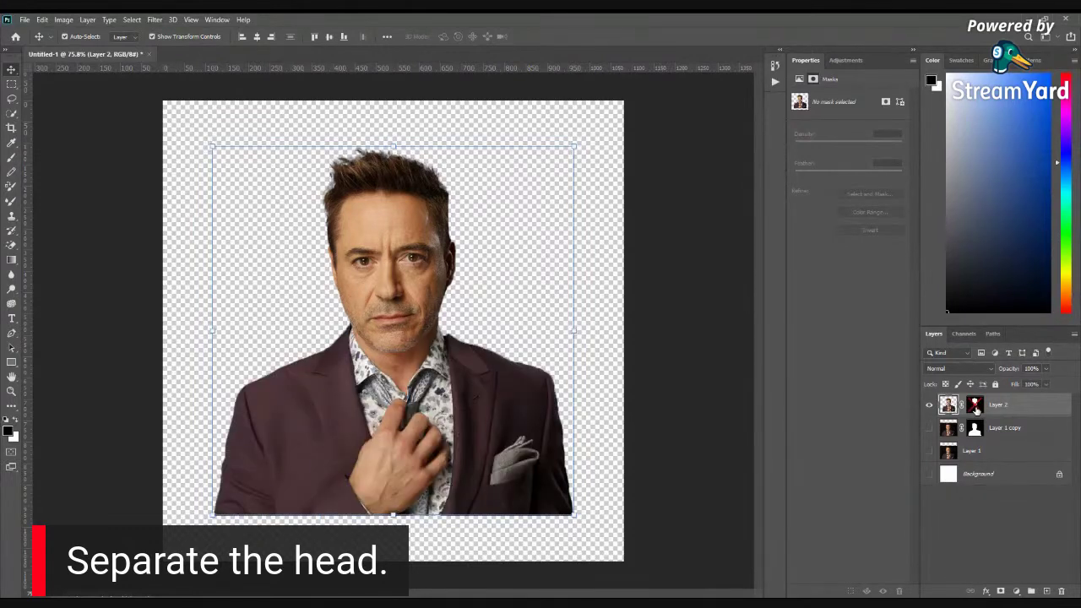
shift+click(977, 409)
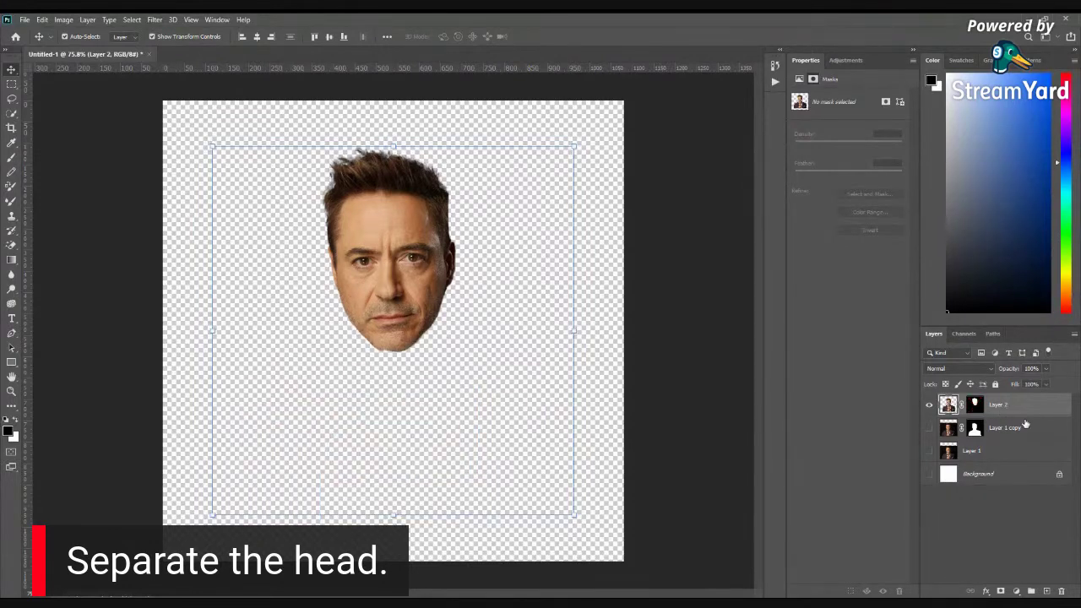
- Duplicate Layer 2 and apply the copy's layer mask so only the head pixels remain on it
click(1022, 412)
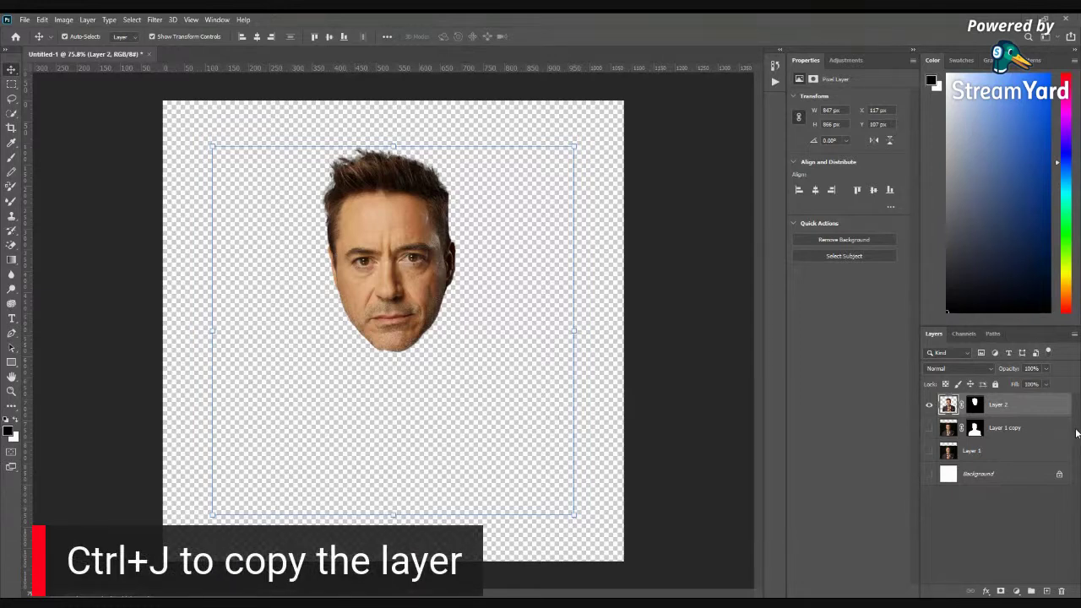
key(ctrl+j)
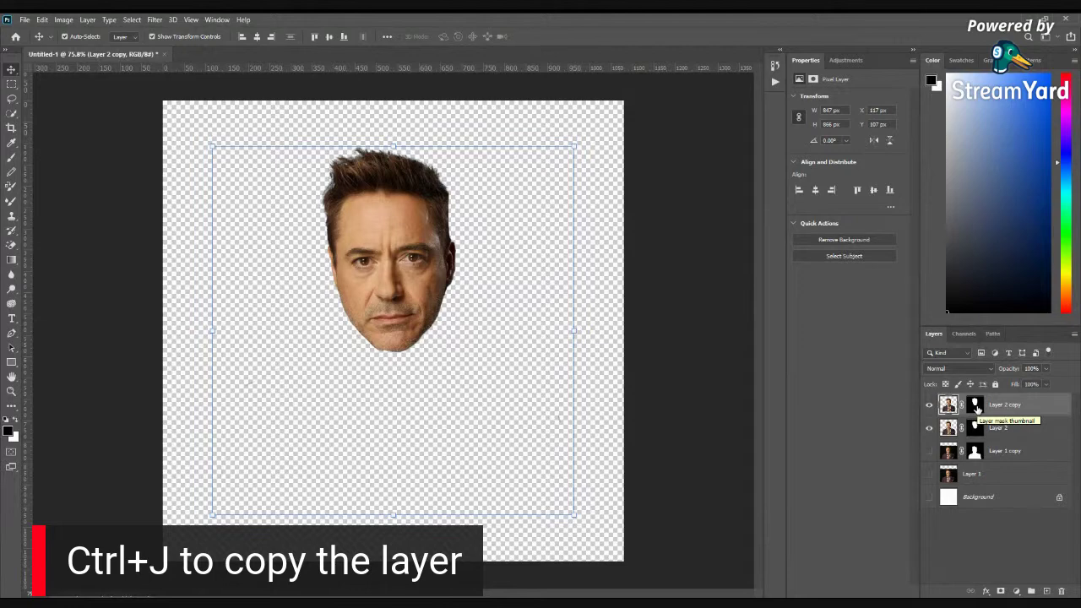
click(977, 407)
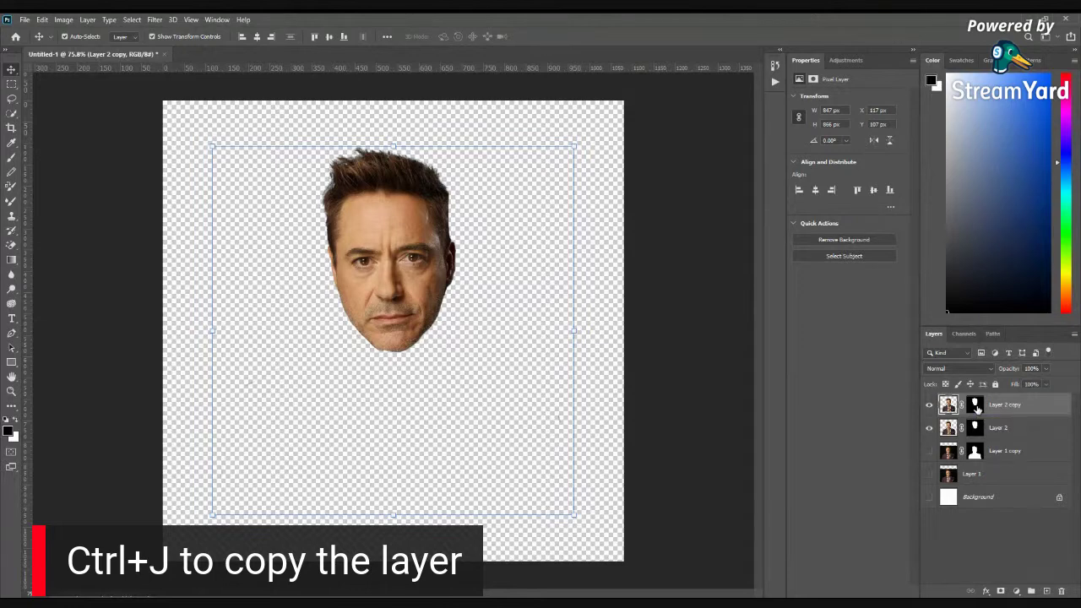
right_click(977, 408)
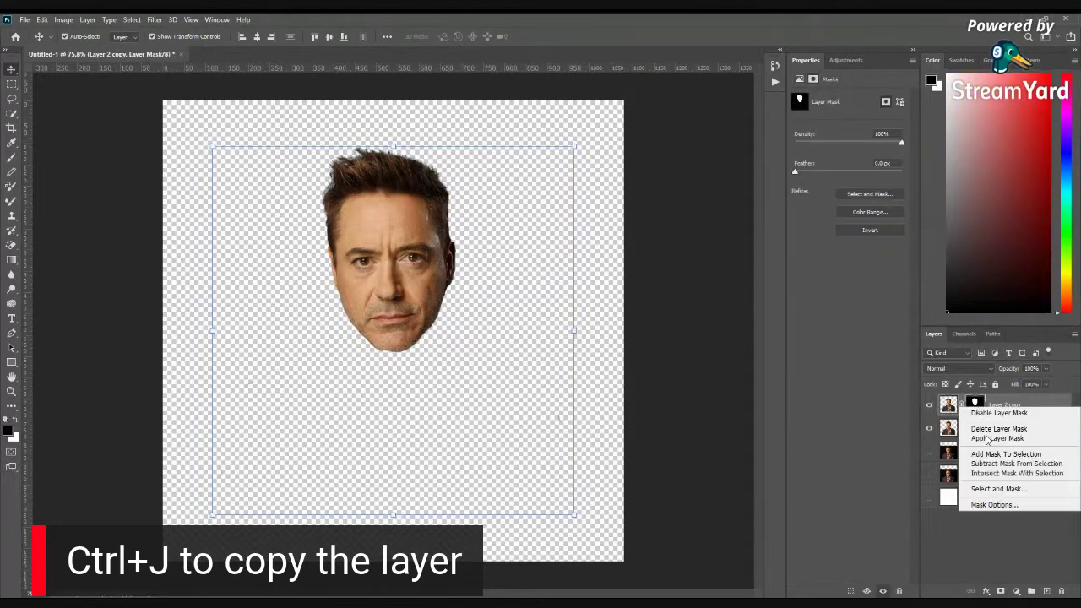
click(986, 434)
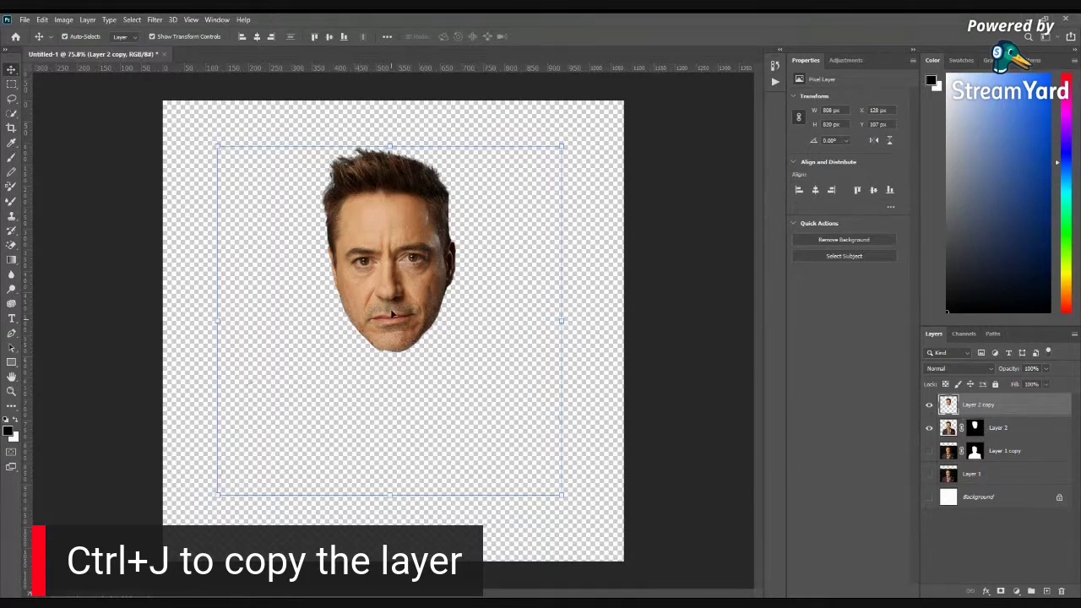
- Rename the duplicated head layer as head
double_click(983, 403)
text(head)
key(Return)
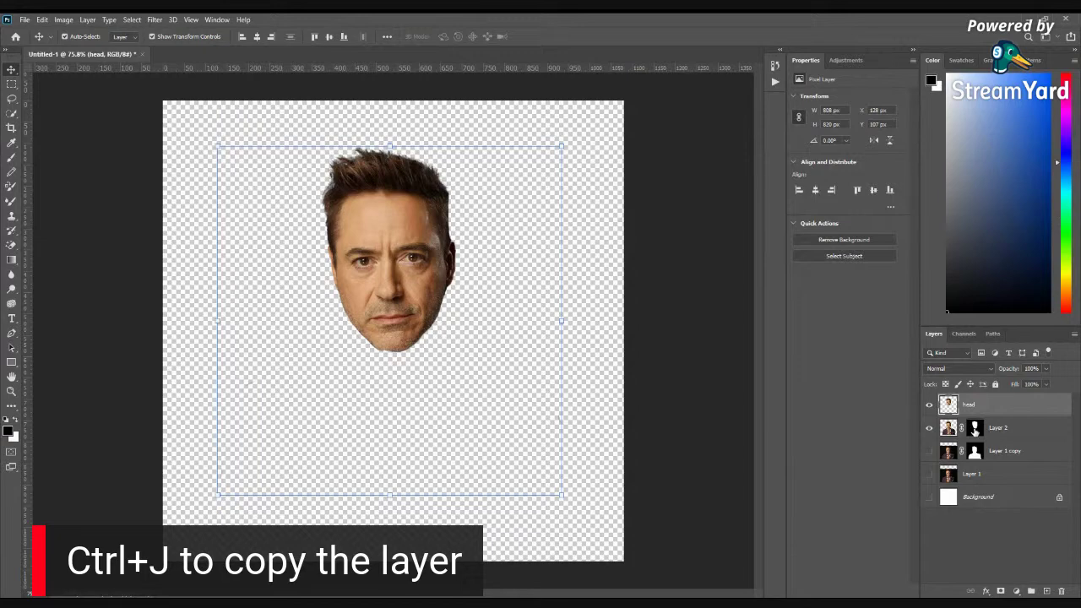
- Disable and re-enable Layer 2's mask to compare the full figure with the head cutout
click(976, 428)
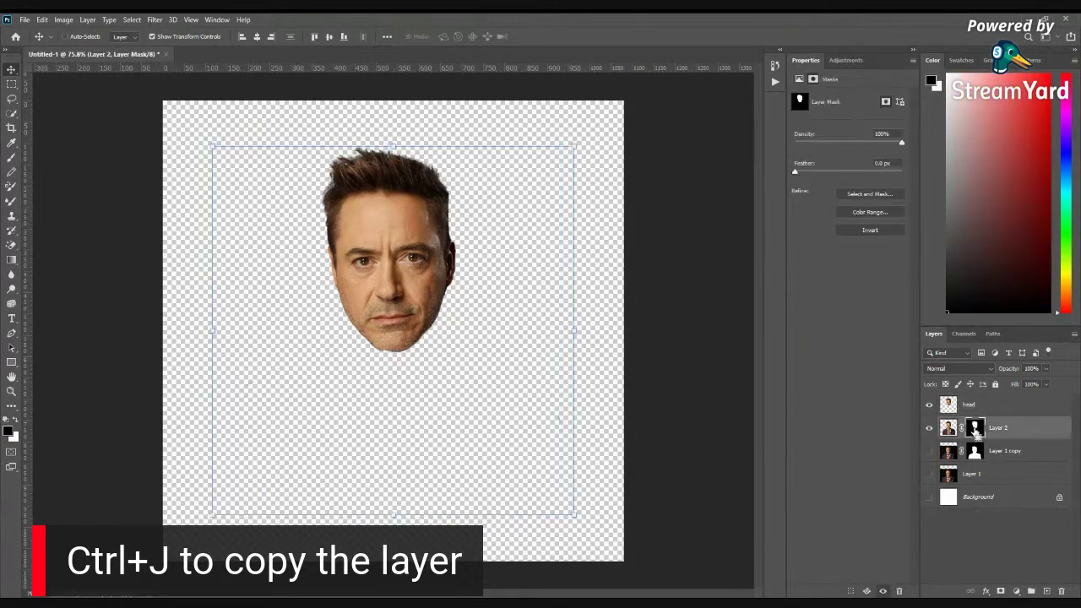
key(ctrl)
click(949, 428)
shift+click(975, 428)
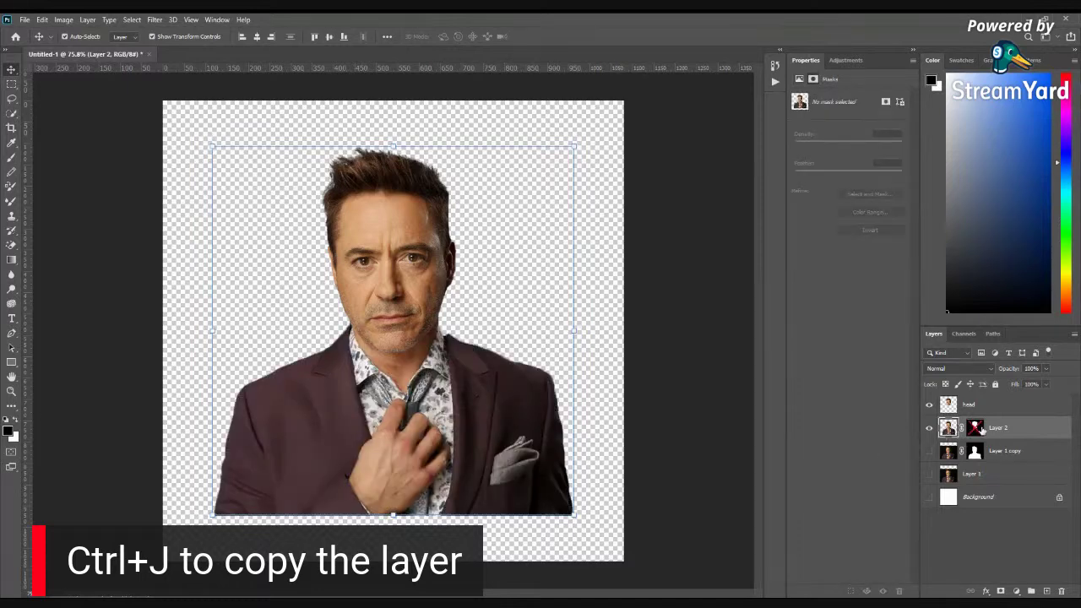
shift+click(976, 429)
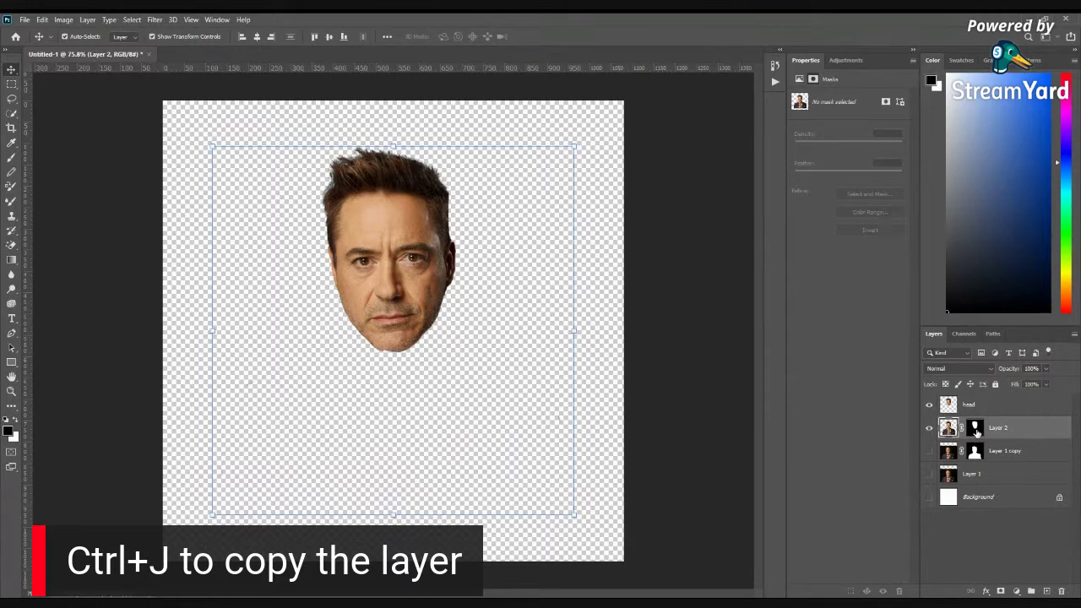
- Invert Layer 2's mask and check the headless body by toggling the mask and the head layer's visibility
click(977, 432)
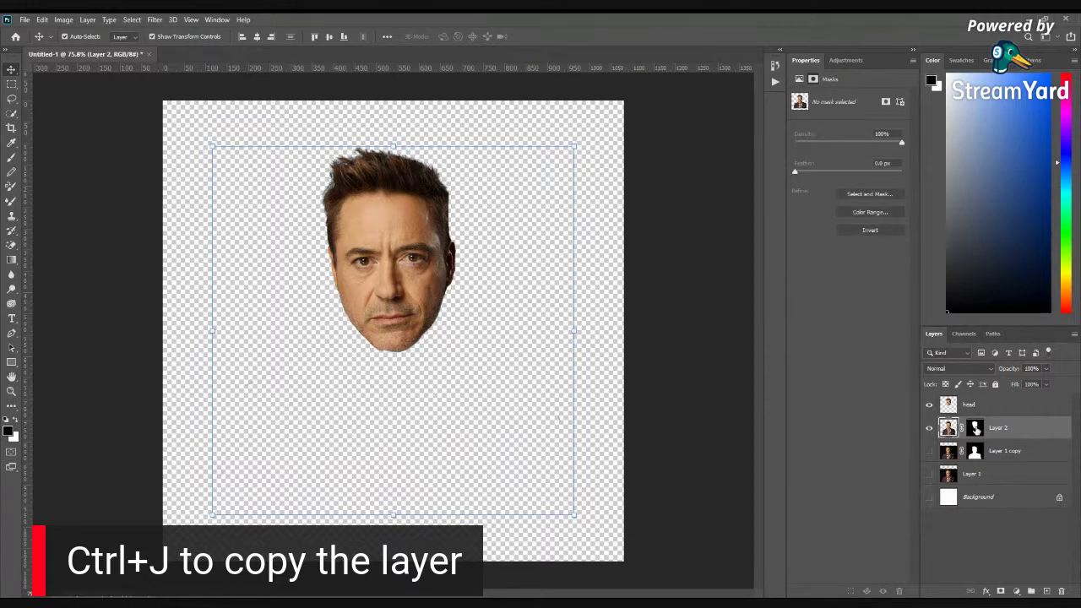
shift+click(977, 430)
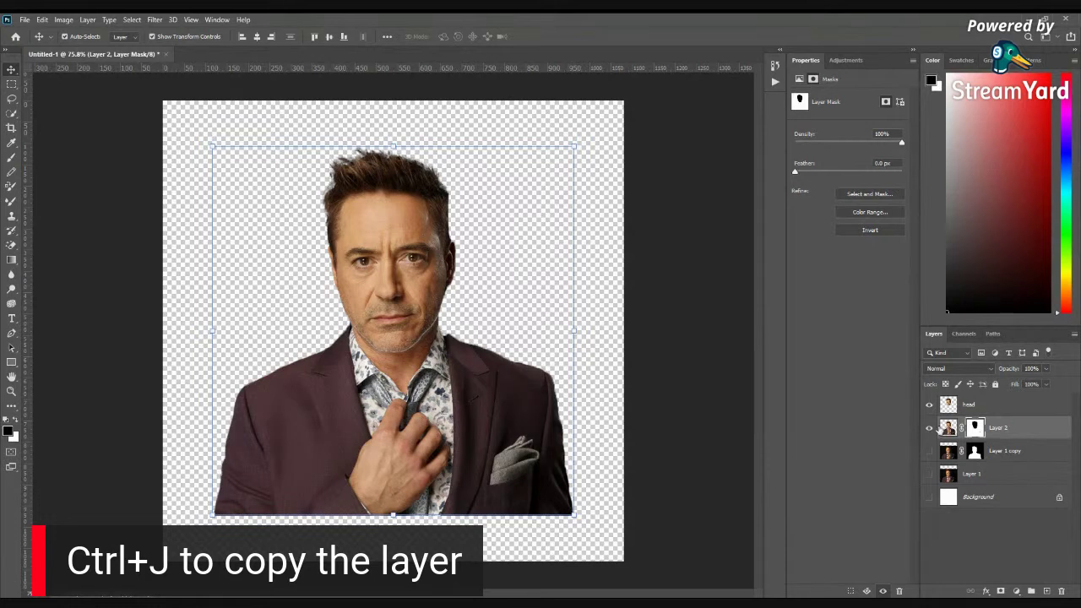
shift+click(979, 433)
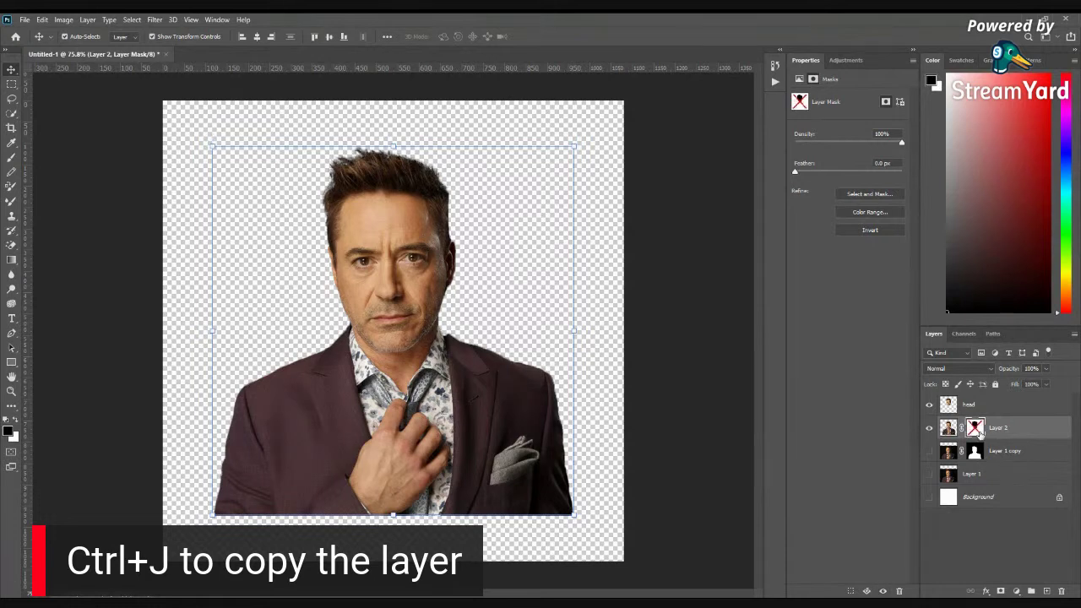
shift+click(980, 432)
shift+click(979, 432)
click(929, 405)
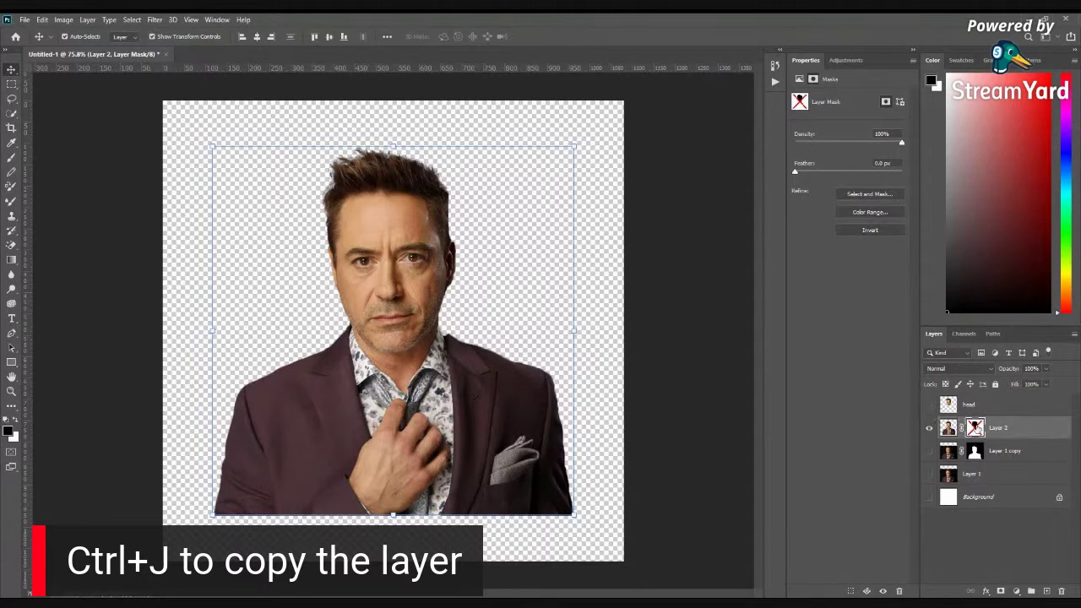
shift+click(979, 431)
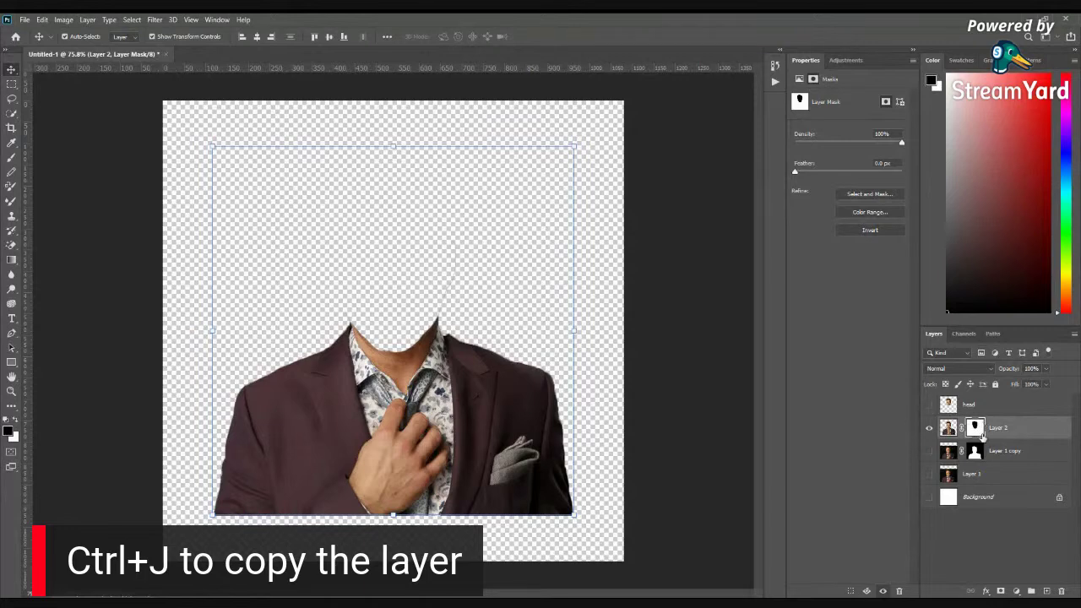
click(929, 406)
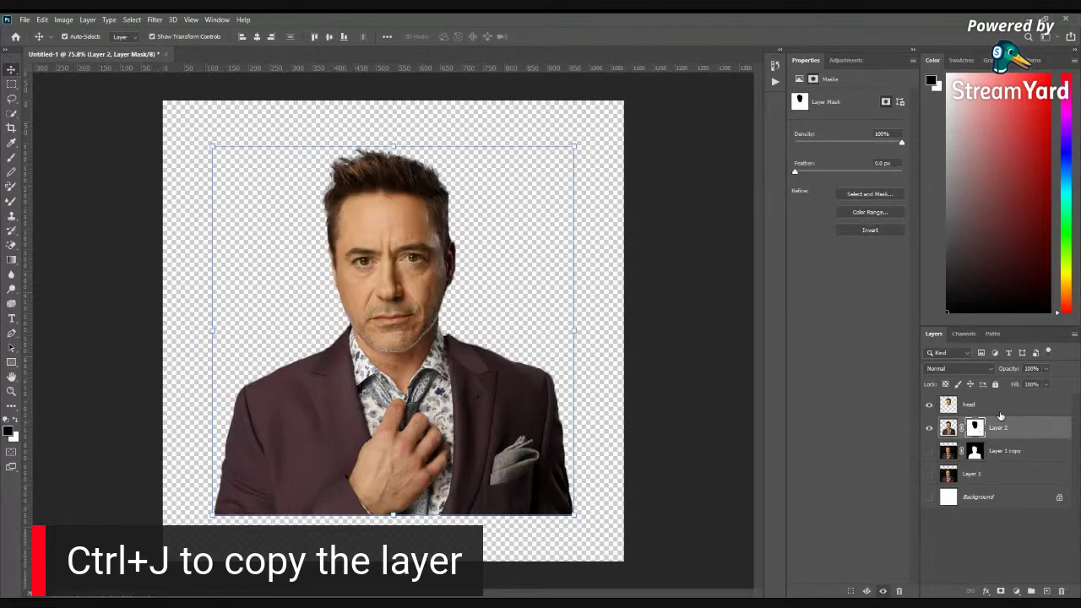
- Hide the head layer and invert Layer 2's mask back to reveal only the head
click(971, 405)
click(929, 406)
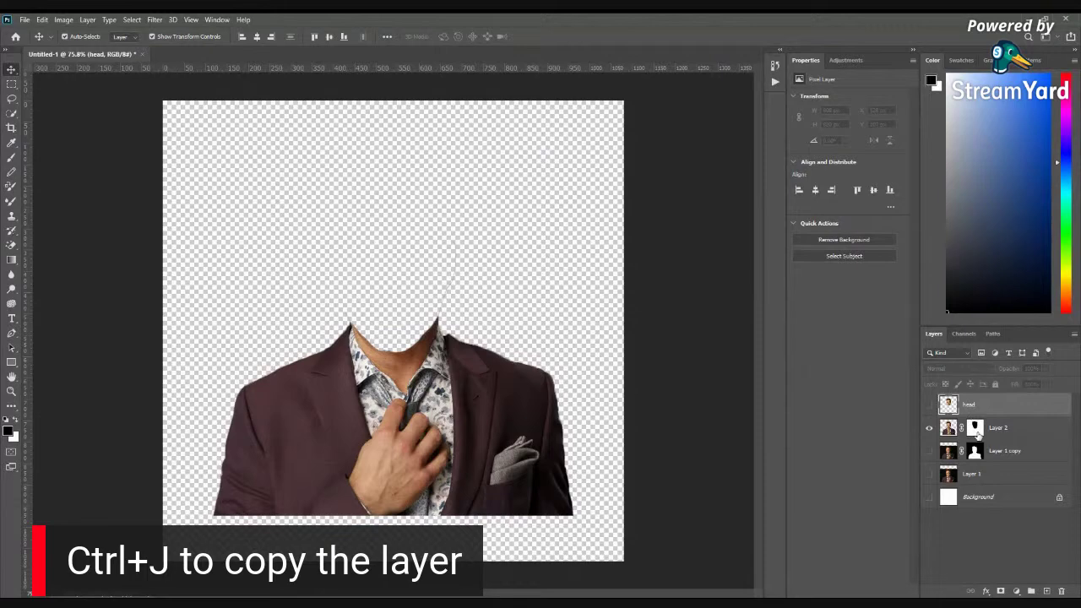
click(975, 431)
key(ctrl+i)
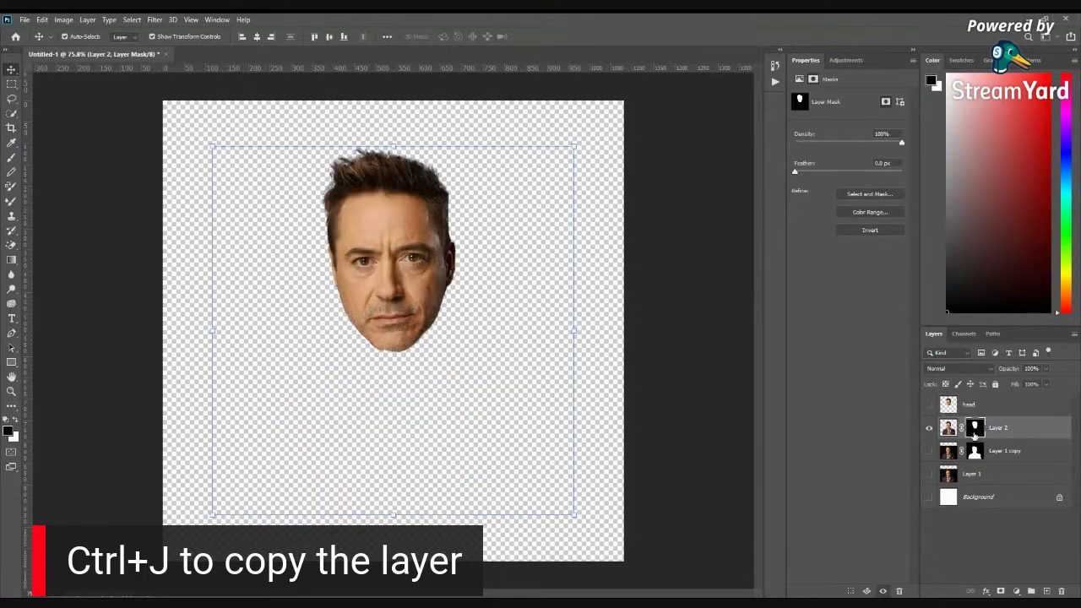
- Toggle Layer 2's mask off and on several times to examine what it hides with the head layer off
click(948, 429)
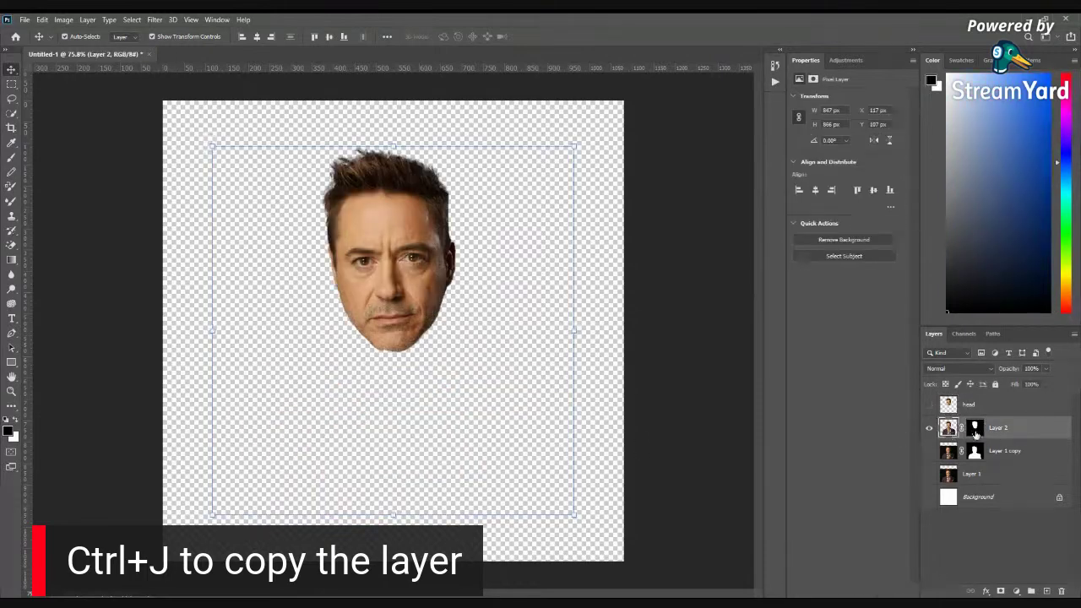
click(975, 427)
shift+click(976, 429)
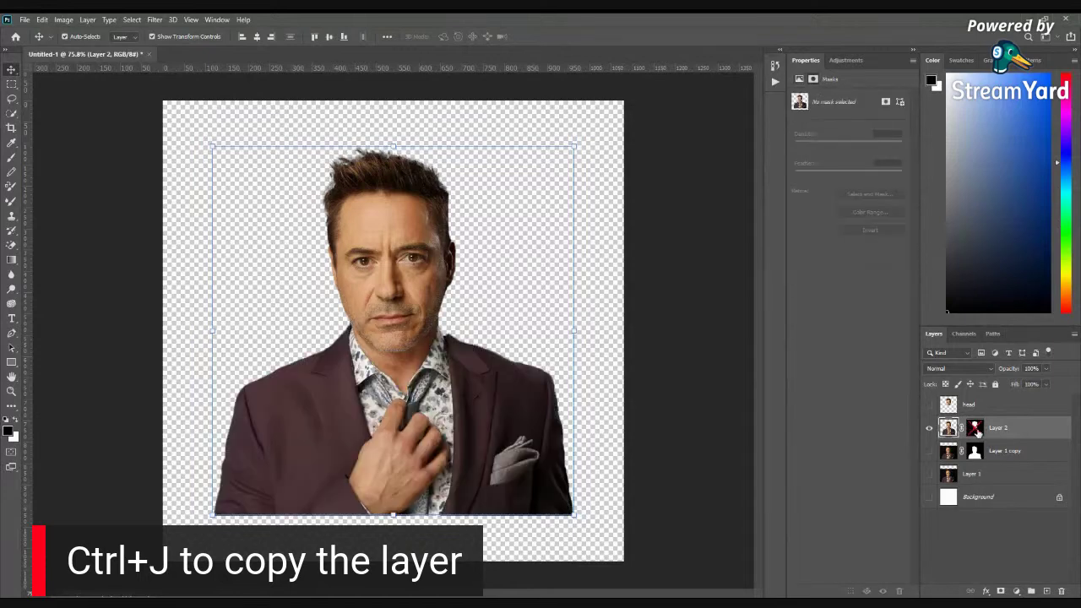
shift+click(976, 429)
shift+click(977, 433)
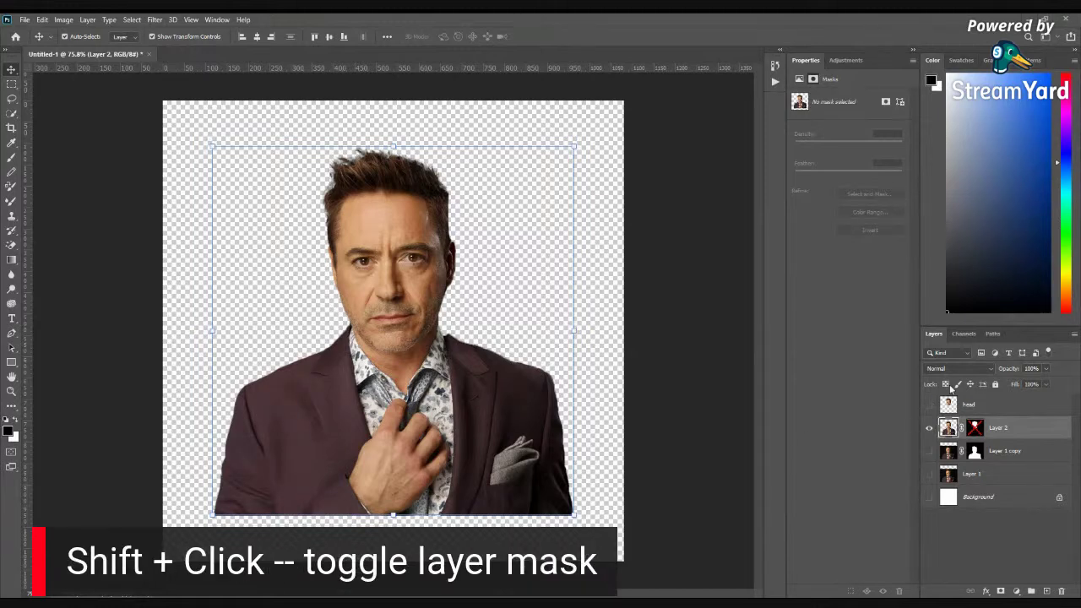
shift+click(974, 429)
shift+click(974, 429)
shift+click(974, 429)
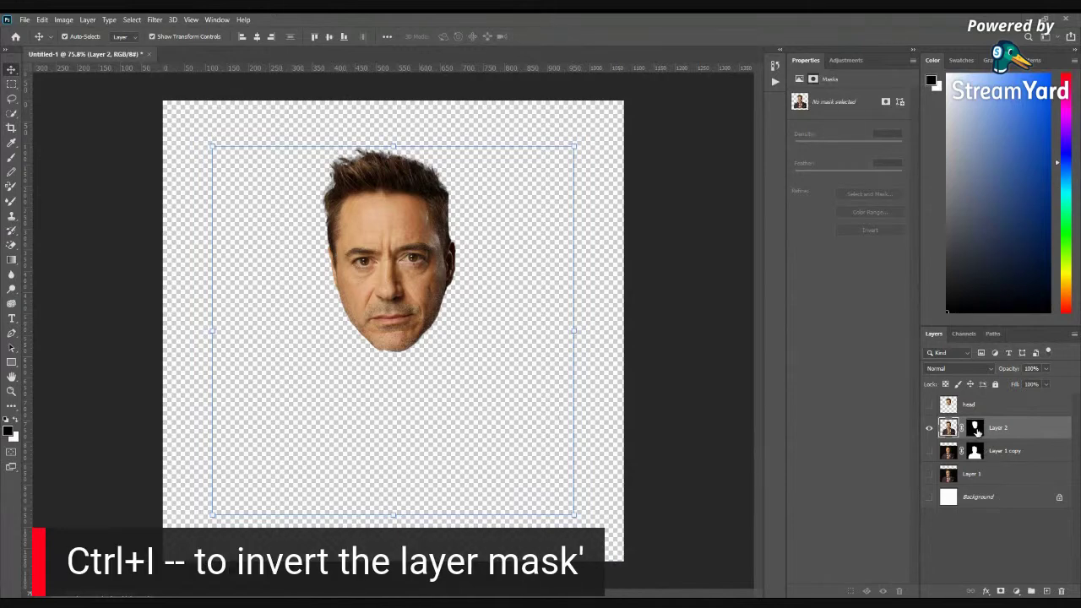
- Invert Layer 2's mask to keep only the body and brush black over the faint leftover outline above the collar
click(978, 430)
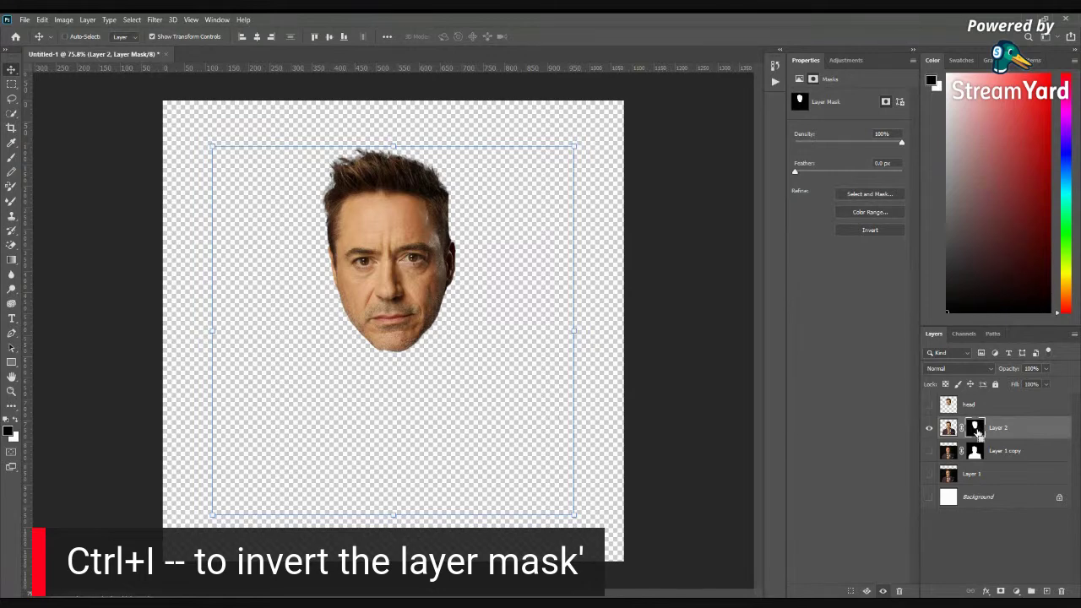
key(ctrl+i)
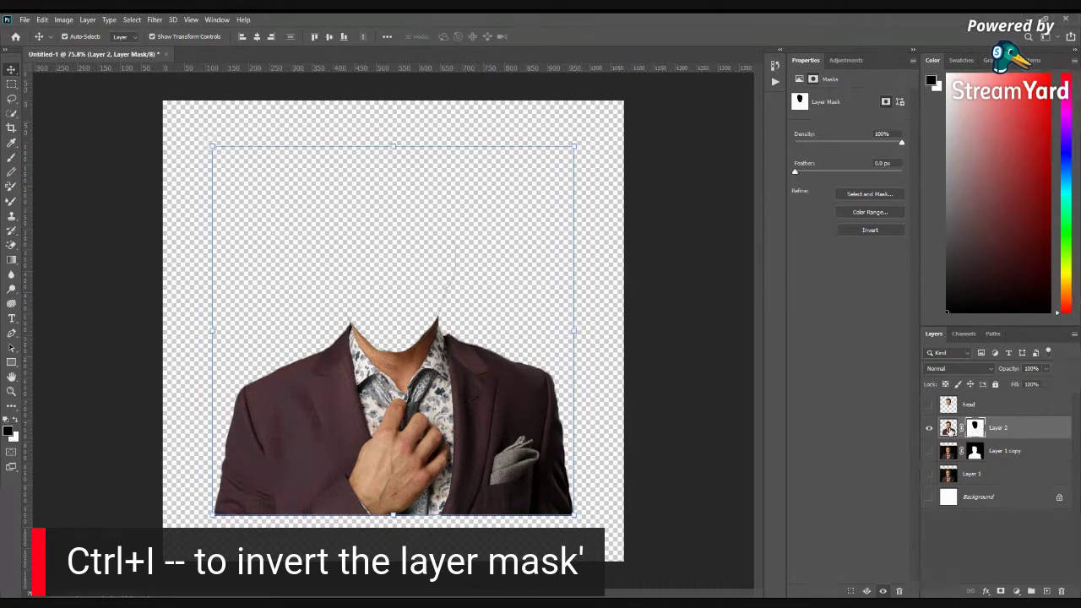
scroll(431, 258, up, 2)
scroll(459, 222, up, 4)
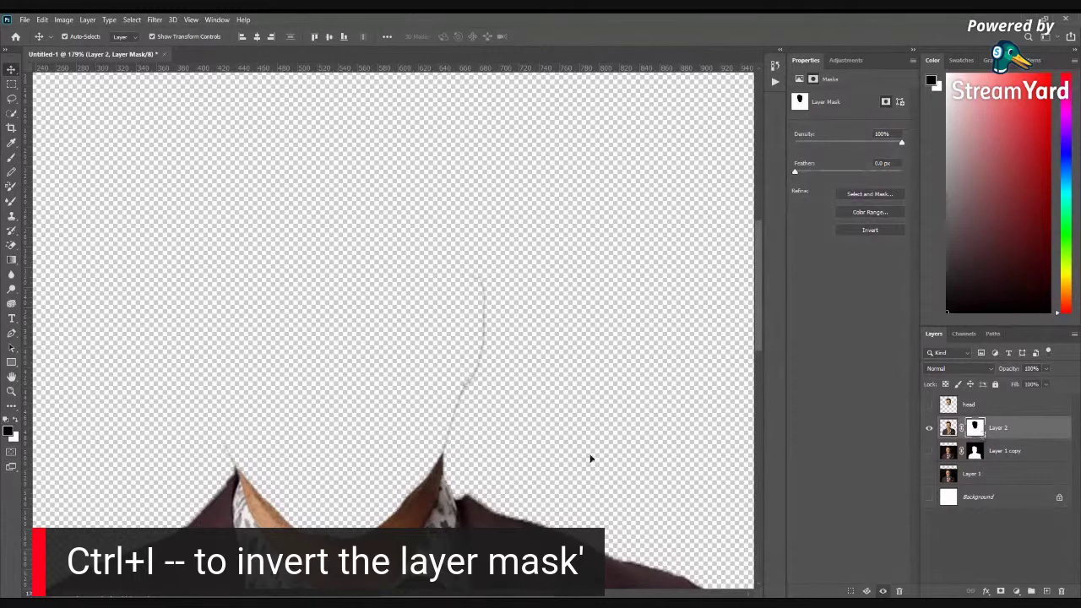
key(b)
drag(478, 275, 446, 435)
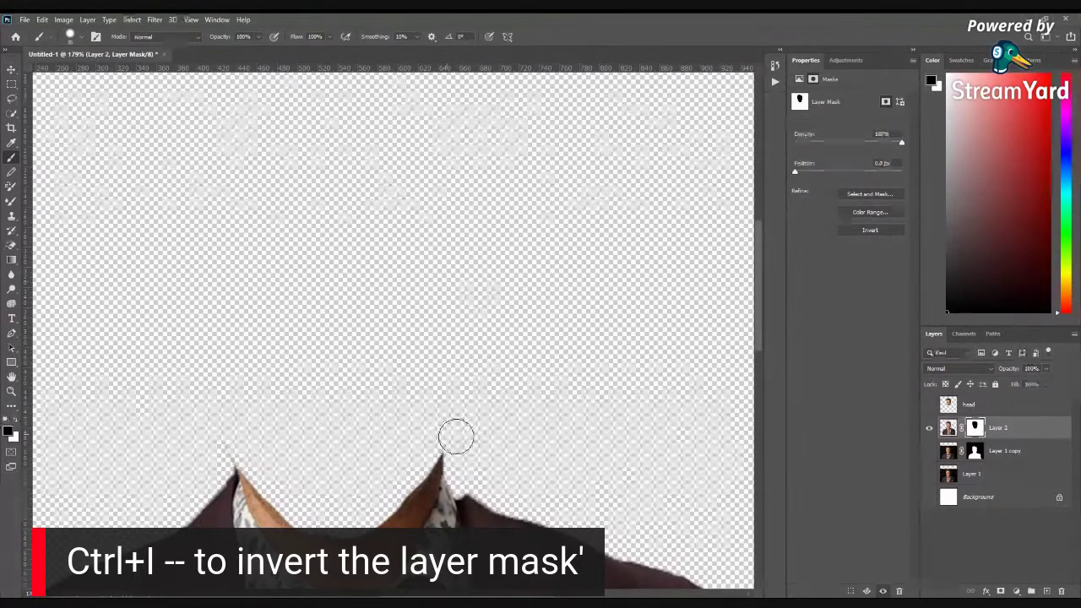
key(ctrl+0)
key(ctrl+minus)
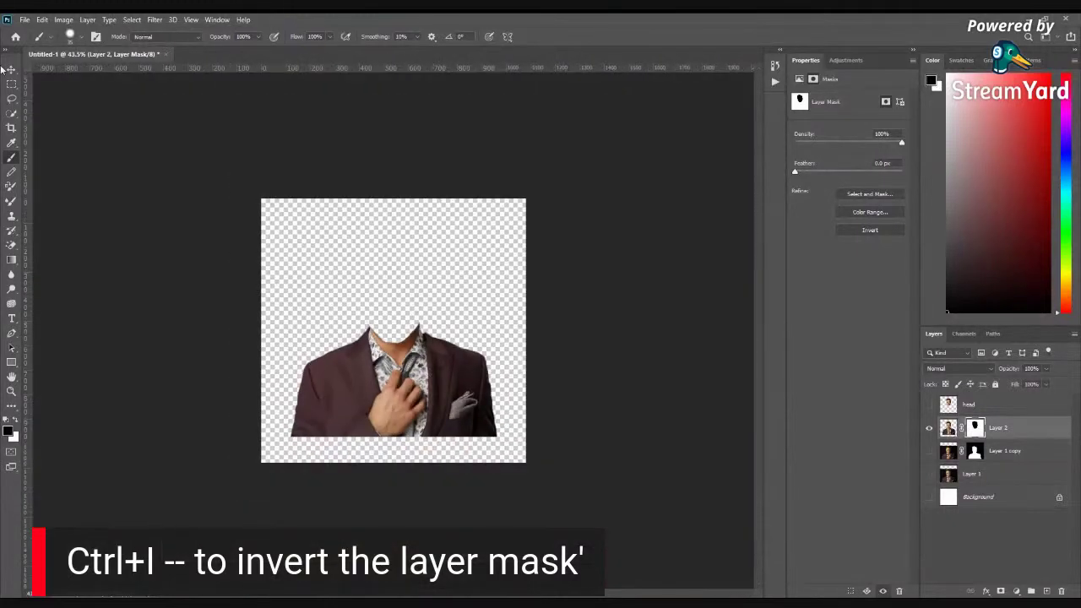
- Apply Layer 2's mask so only the body pixels remain on it, and show the head layer
key(v)
click(390, 483)
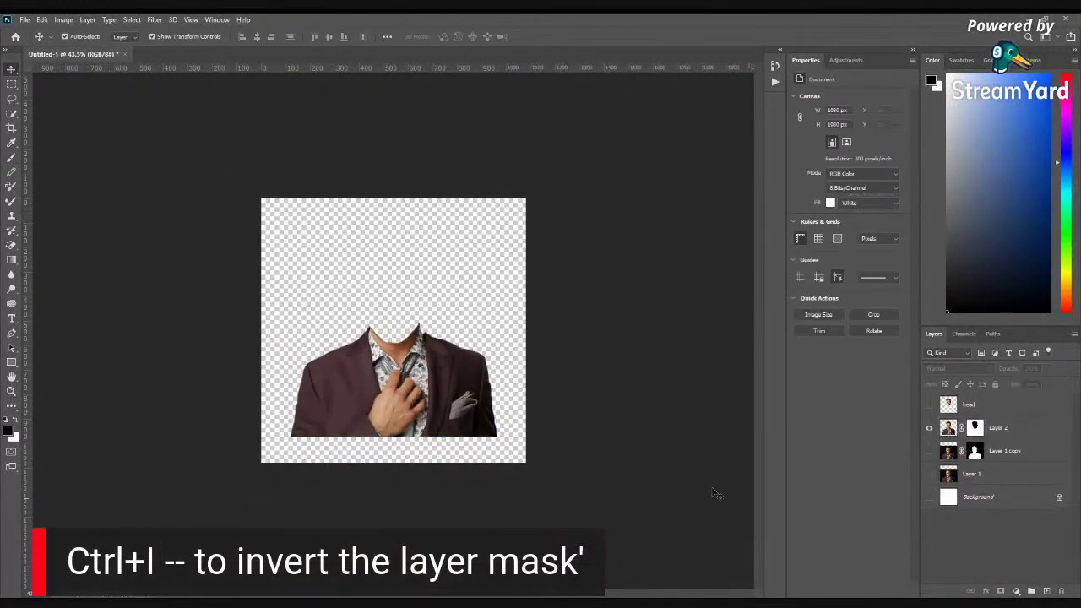
click(975, 429)
right_click(975, 429)
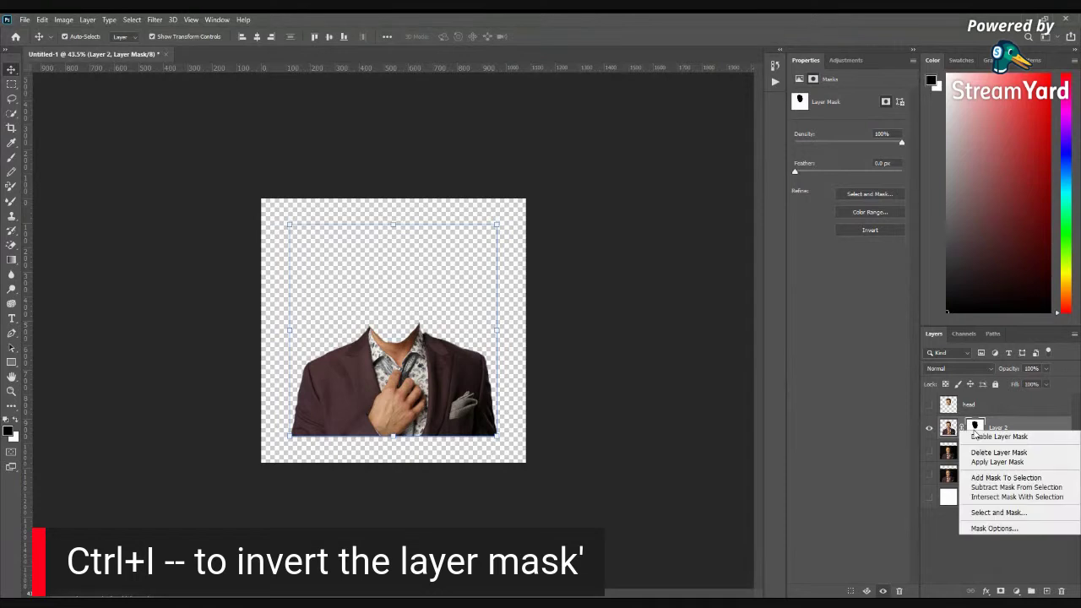
click(988, 464)
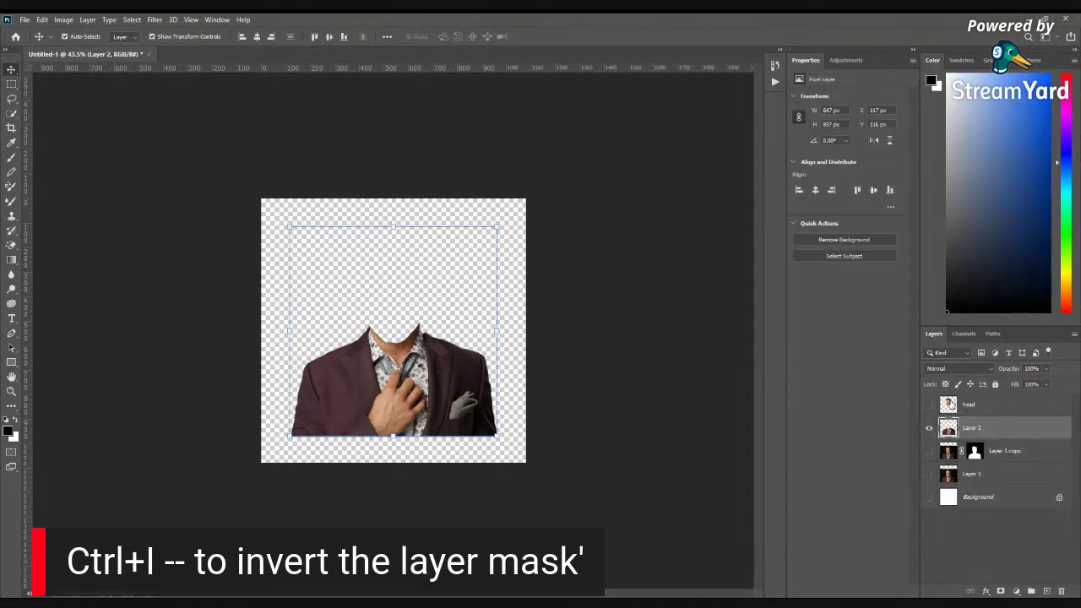
click(929, 404)
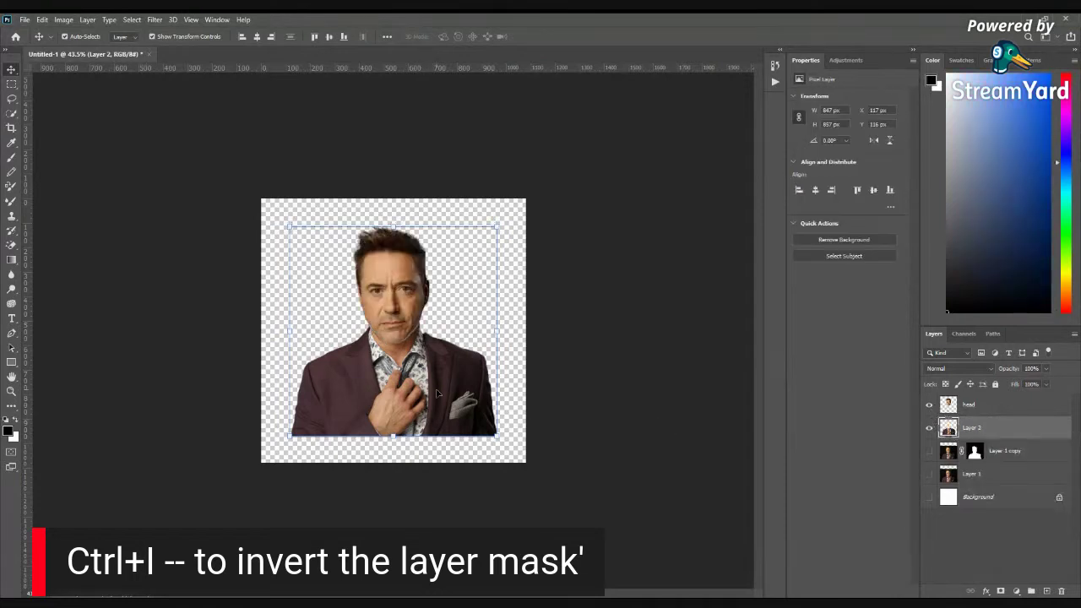
- Try moving the body and head layers separately, and undo the moves
drag(425, 412, 369, 460)
click(393, 298)
drag(393, 298, 342, 270)
drag(405, 423, 450, 395)
key(ctrl+z)
key(ctrl+z)
key(ctrl+z)
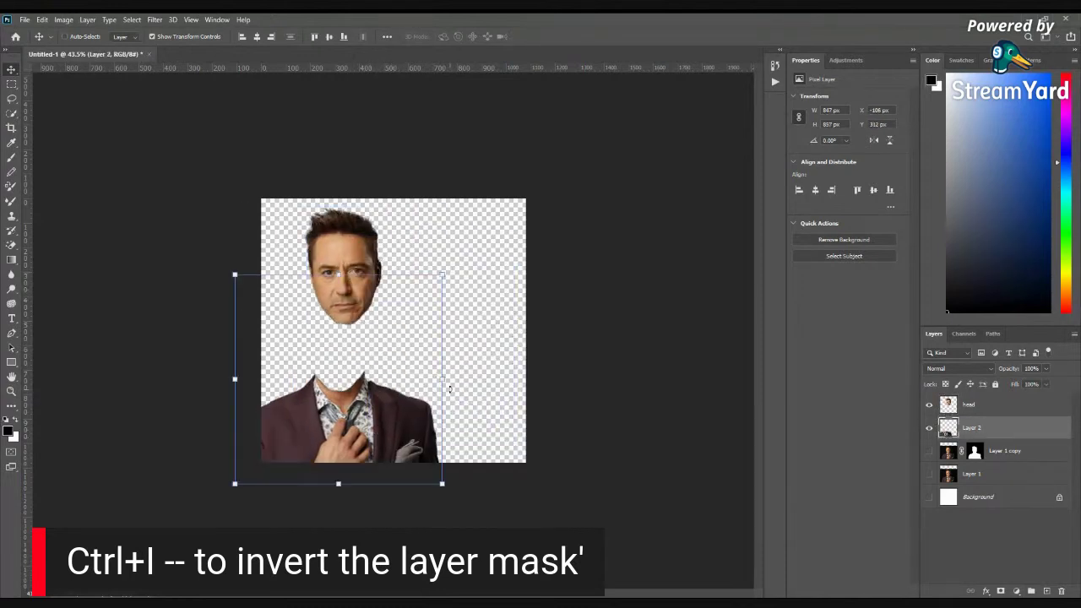
- Toggle layer visibility to review Layer 1, Layer 1 copy, and the separate body and head layers
click(928, 428)
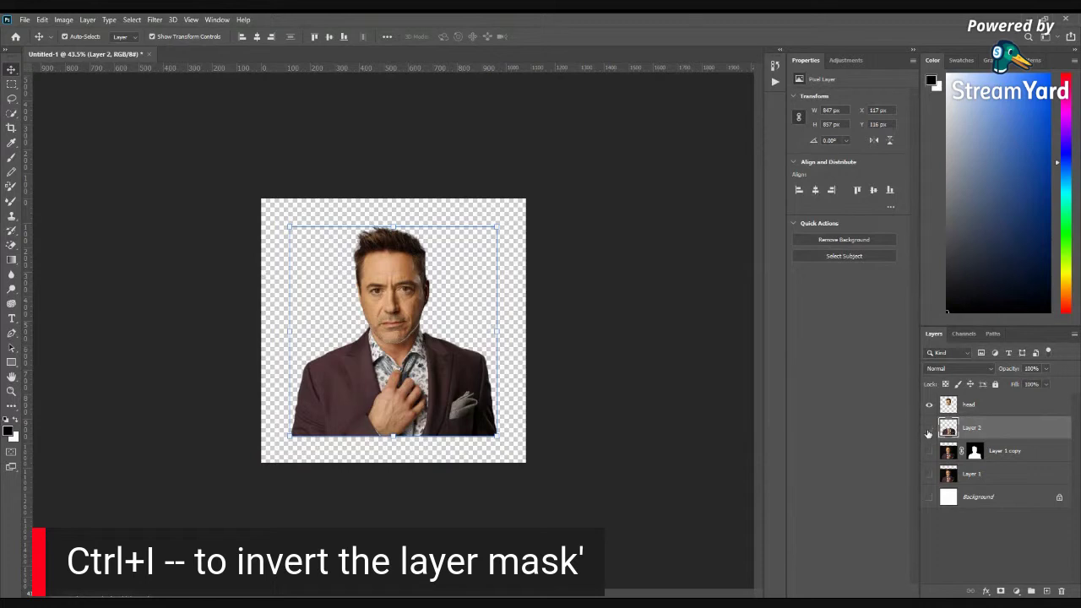
click(929, 404)
click(930, 474)
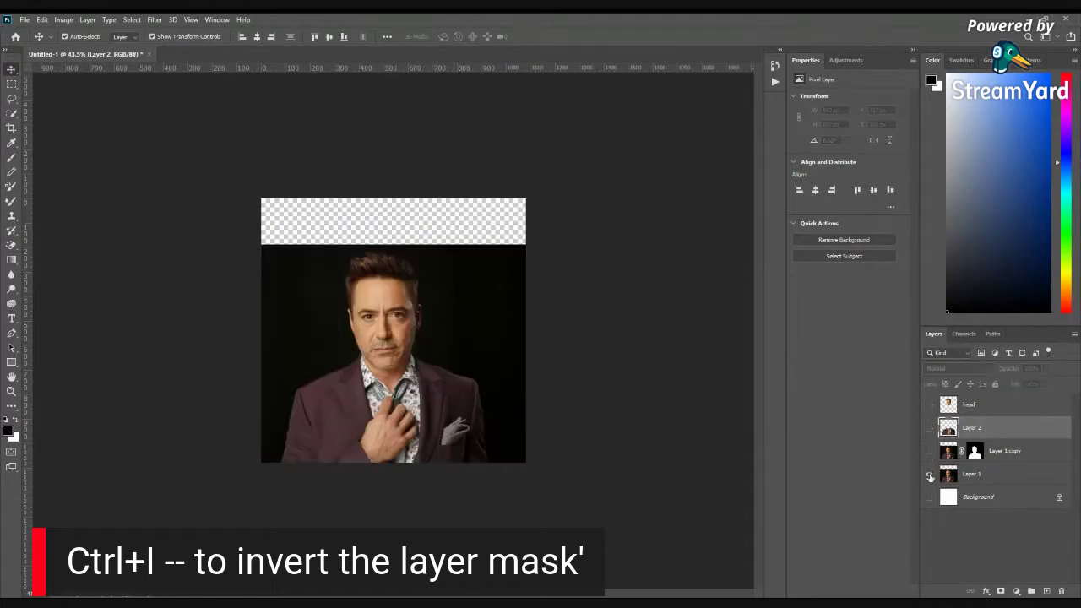
click(930, 474)
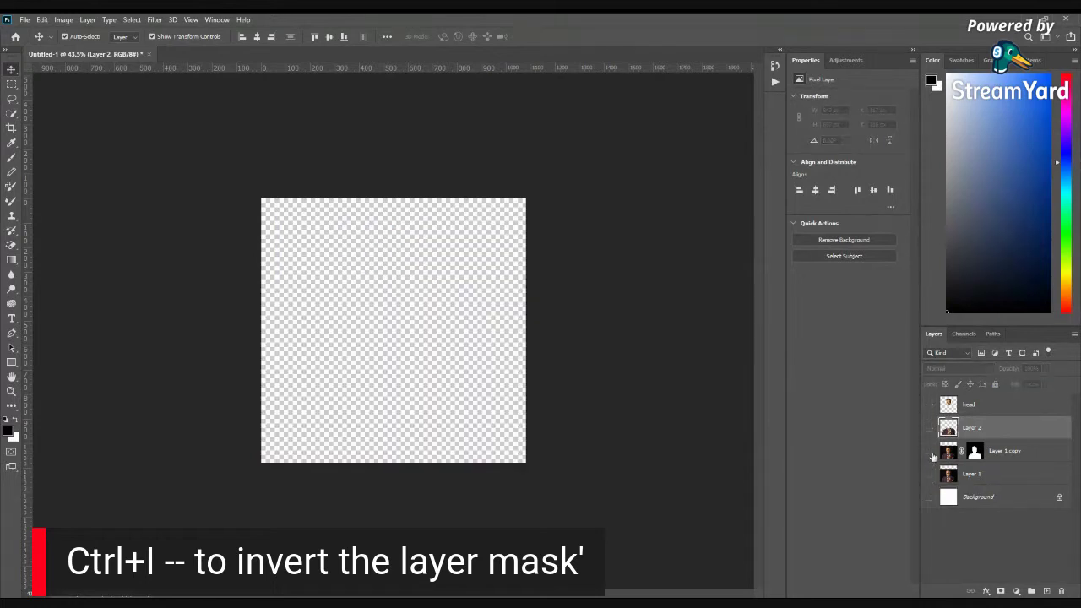
click(930, 451)
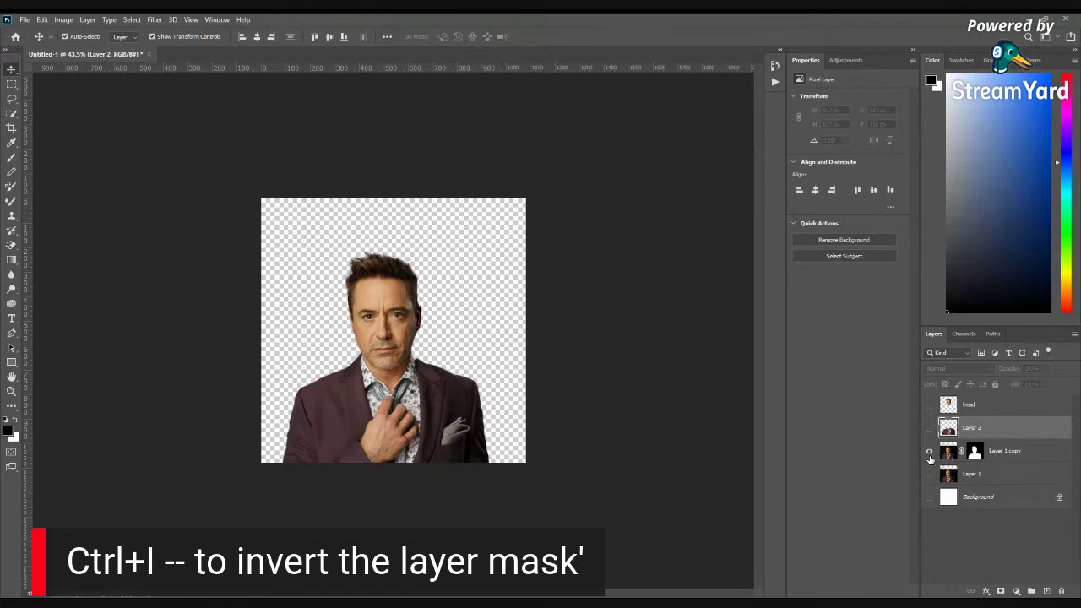
click(929, 452)
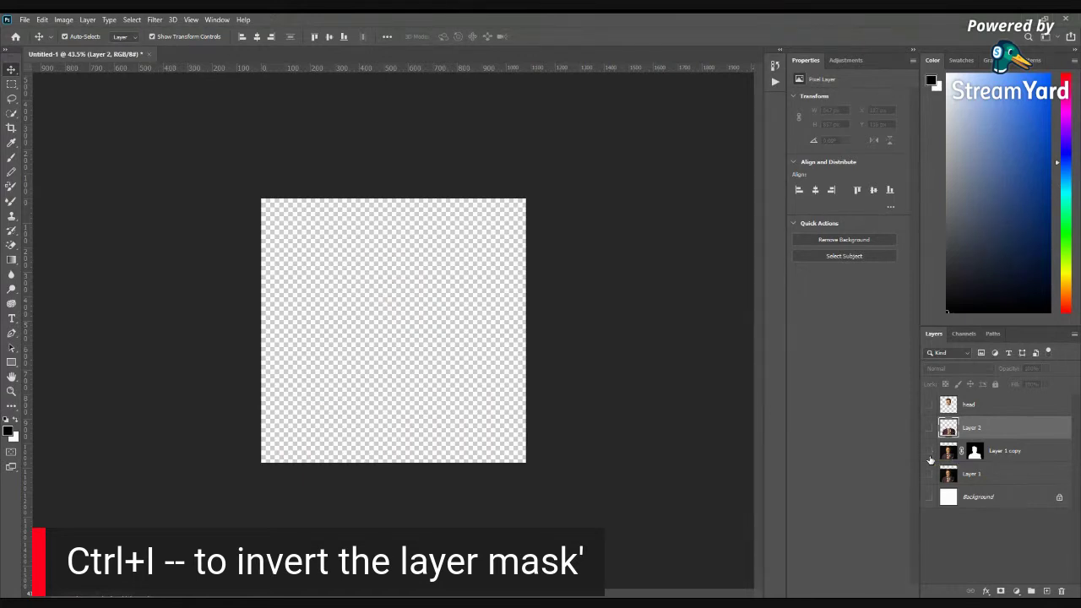
click(929, 428)
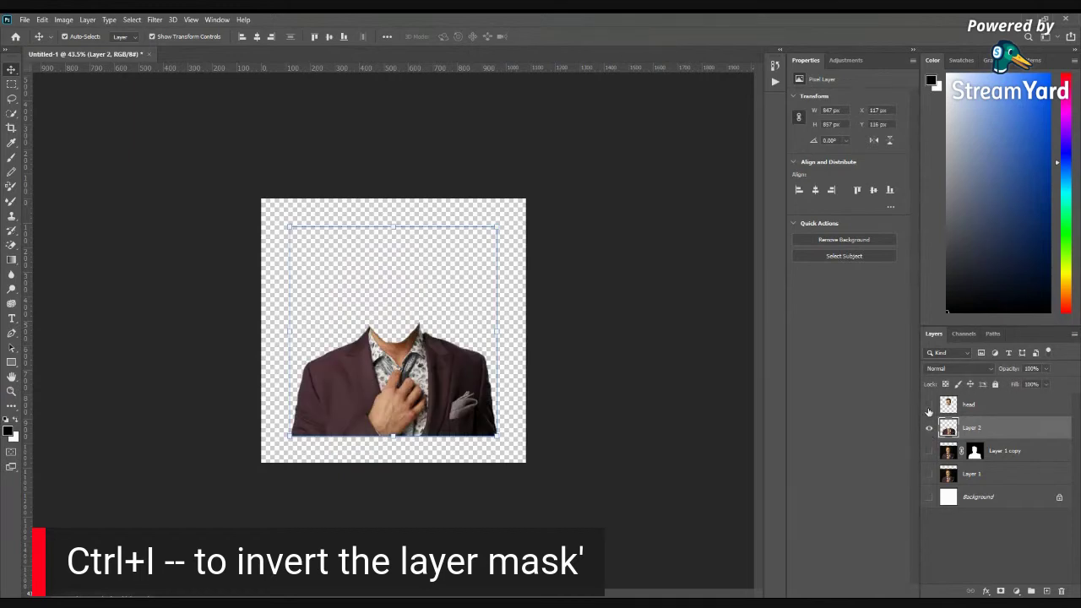
click(929, 408)
- Move the body layer slightly down and the head layer slightly up and left, to about X 117 px, Y 94 px
drag(463, 401, 473, 412)
click(564, 417)
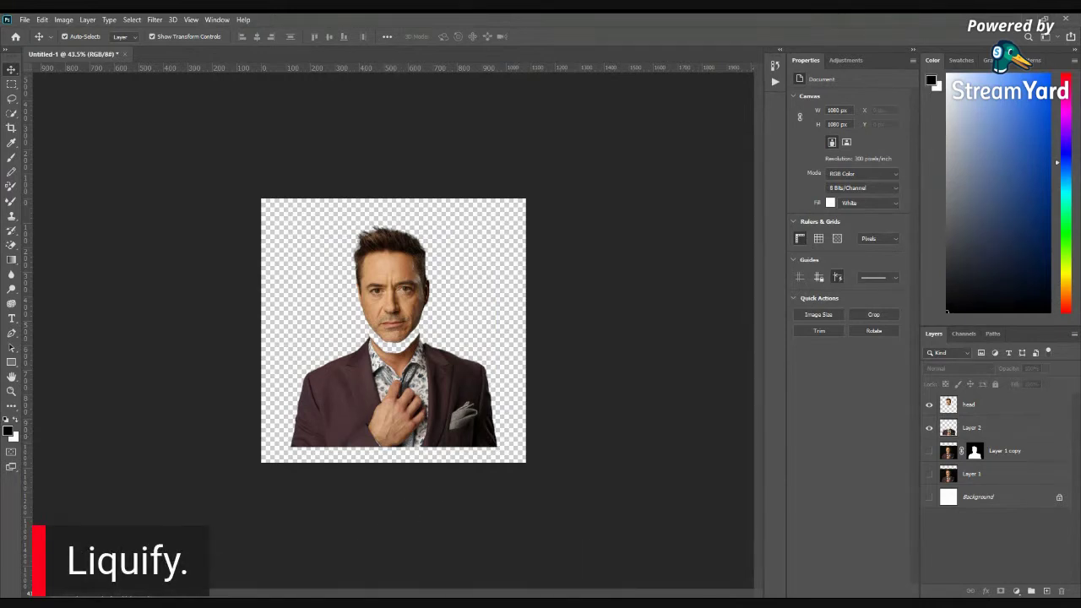
scroll(367, 365, up, 2)
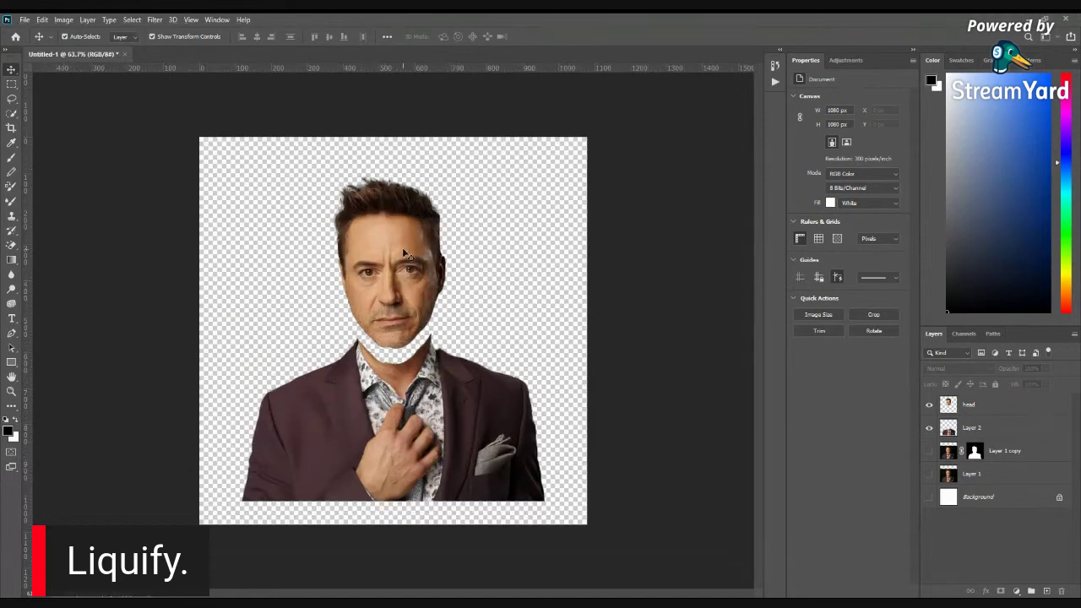
drag(404, 253, 395, 262)
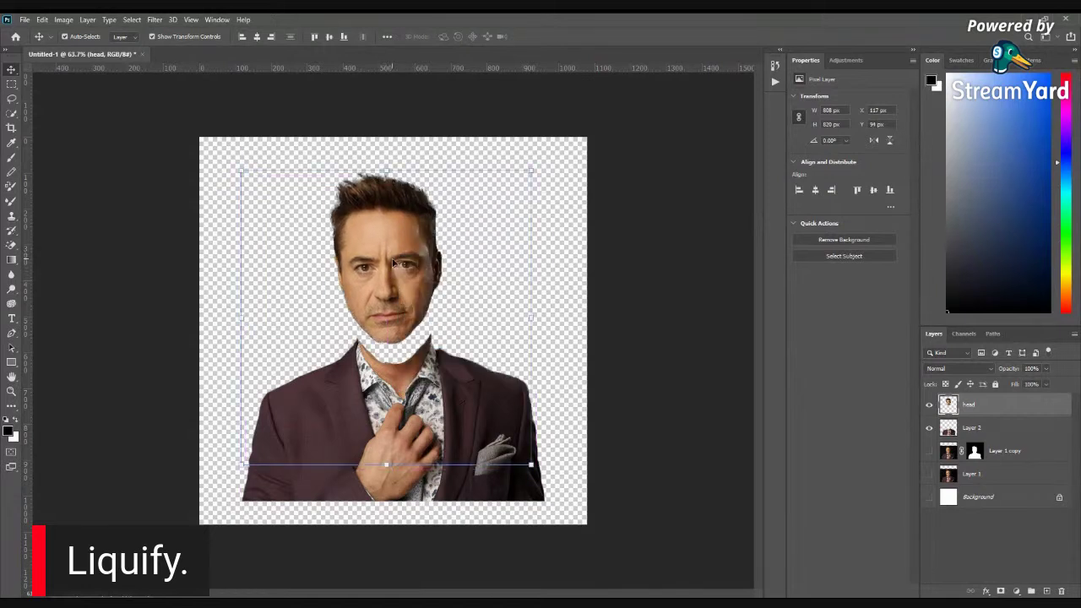
- Open the head layer in the Liquify filter
click(155, 19)
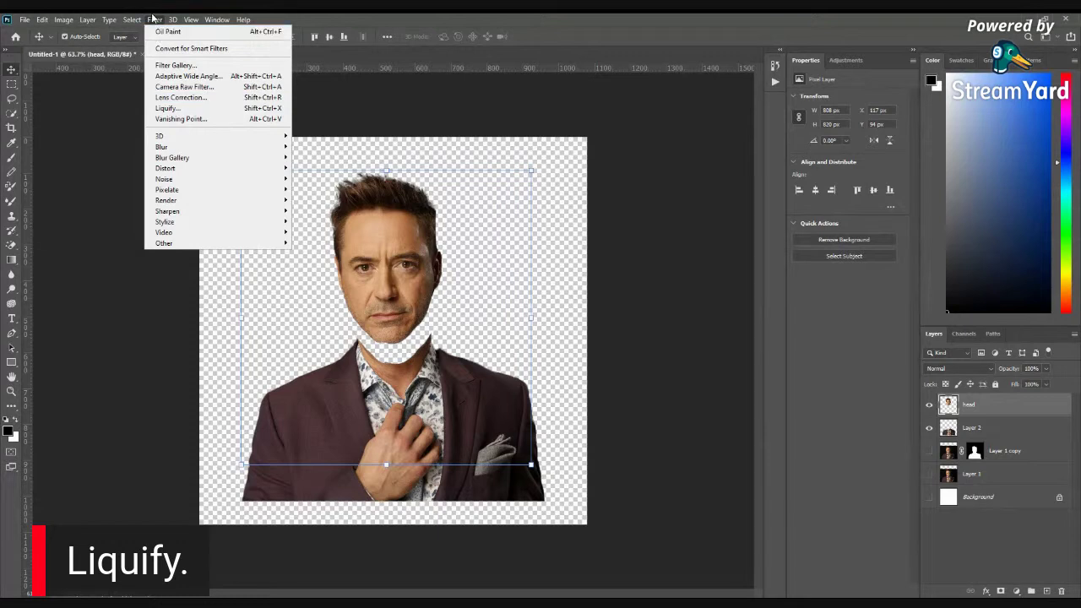
click(209, 109)
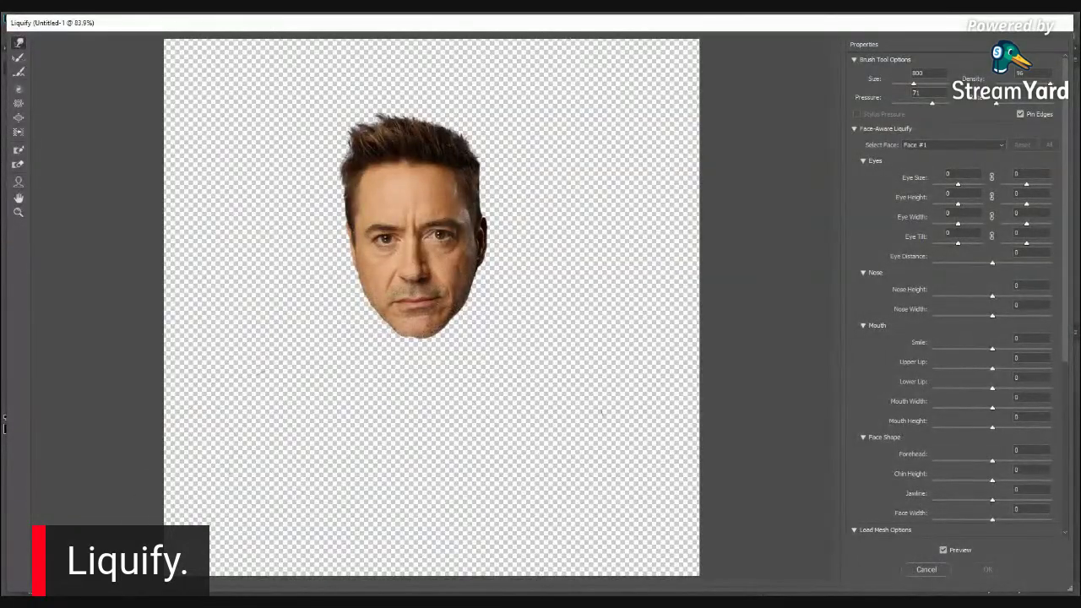
key(Escape)
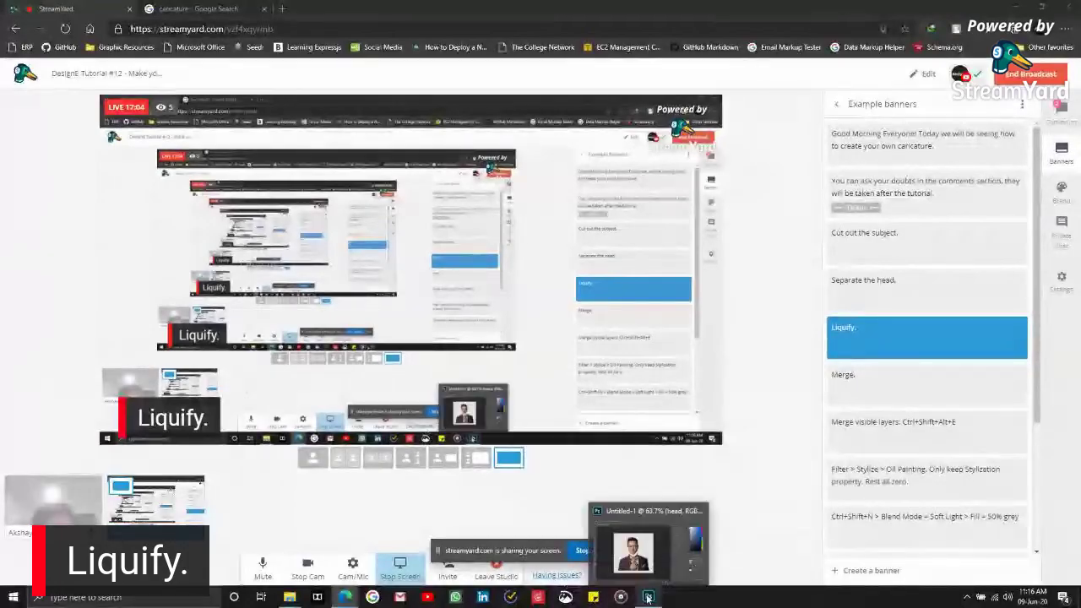
click(648, 596)
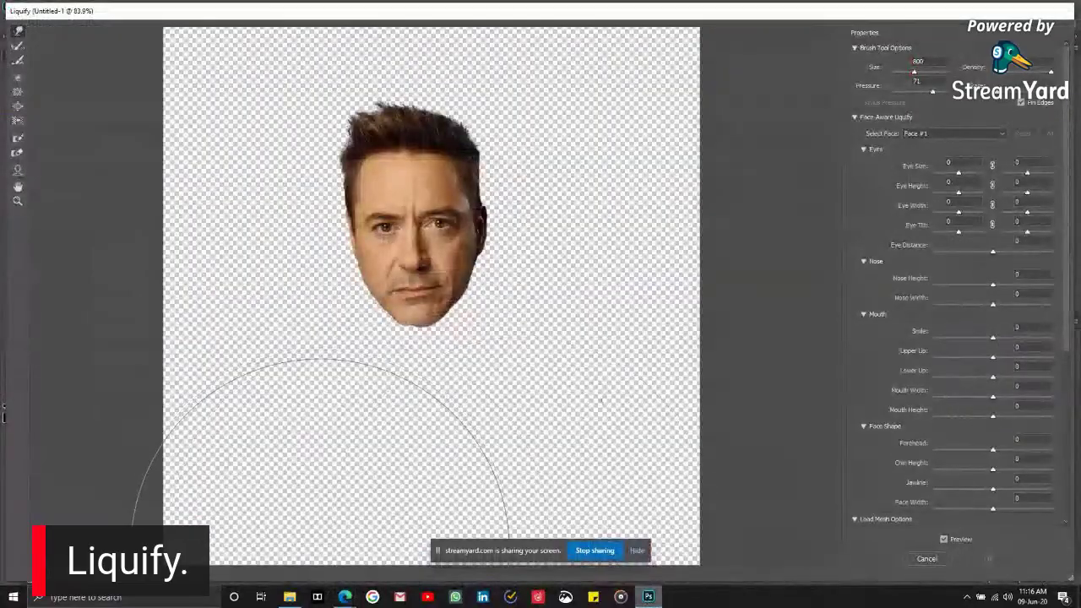
- Switch to StreamYard, set the broadcast layout to shared screen only, and return to the Liquify window in Photoshop
mouse_move(321, 576)
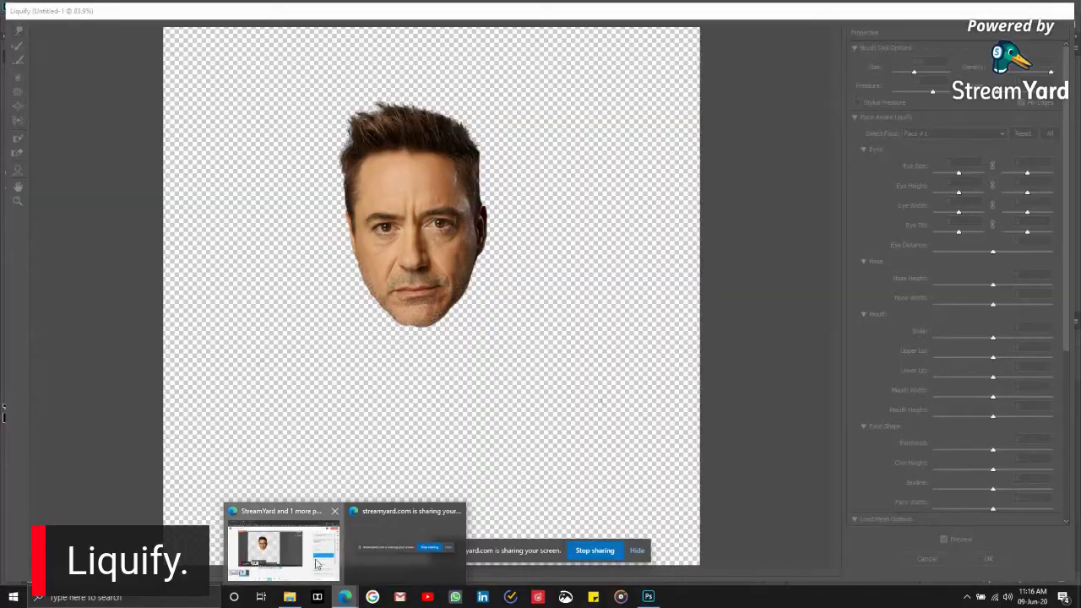
click(306, 557)
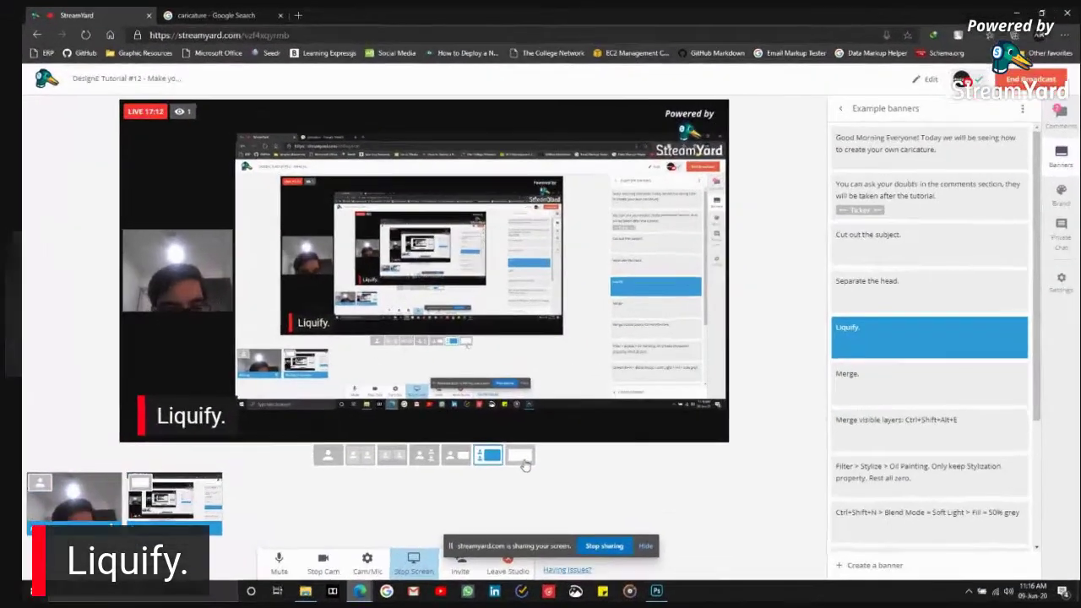
click(614, 428)
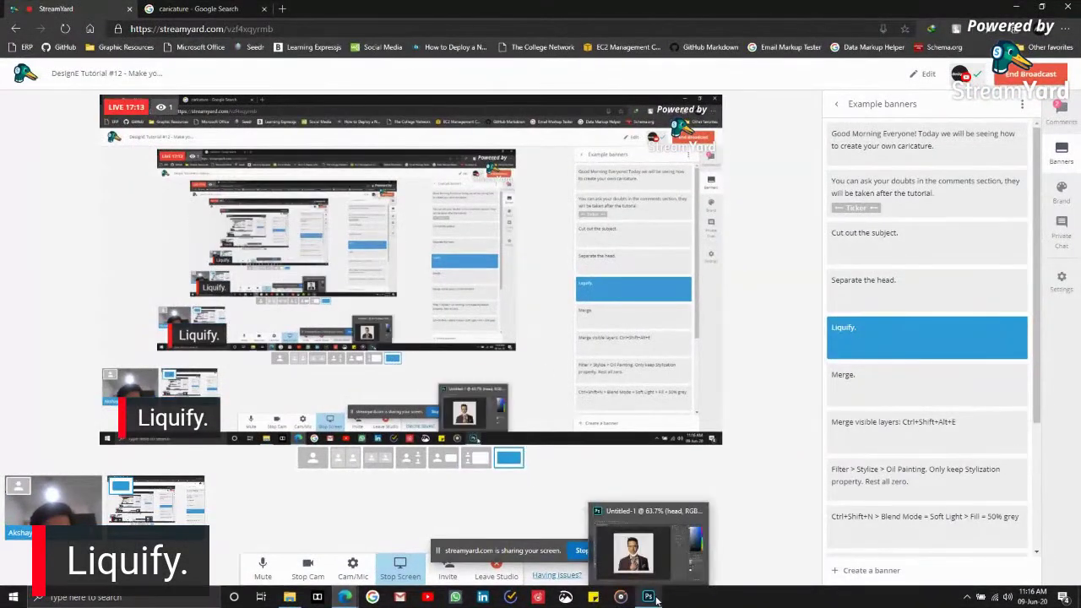
click(724, 522)
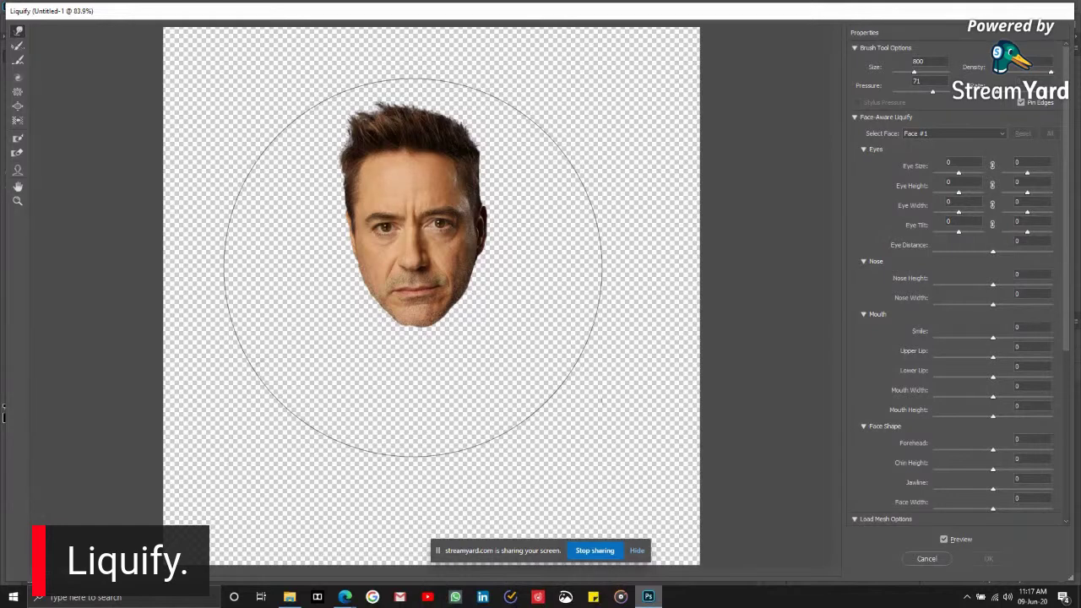
- With the Bloat tool at brush size 25, enlarge the iris of the eye nearer the visible ear, and undo the last stroke
scroll(412, 267, up, 3)
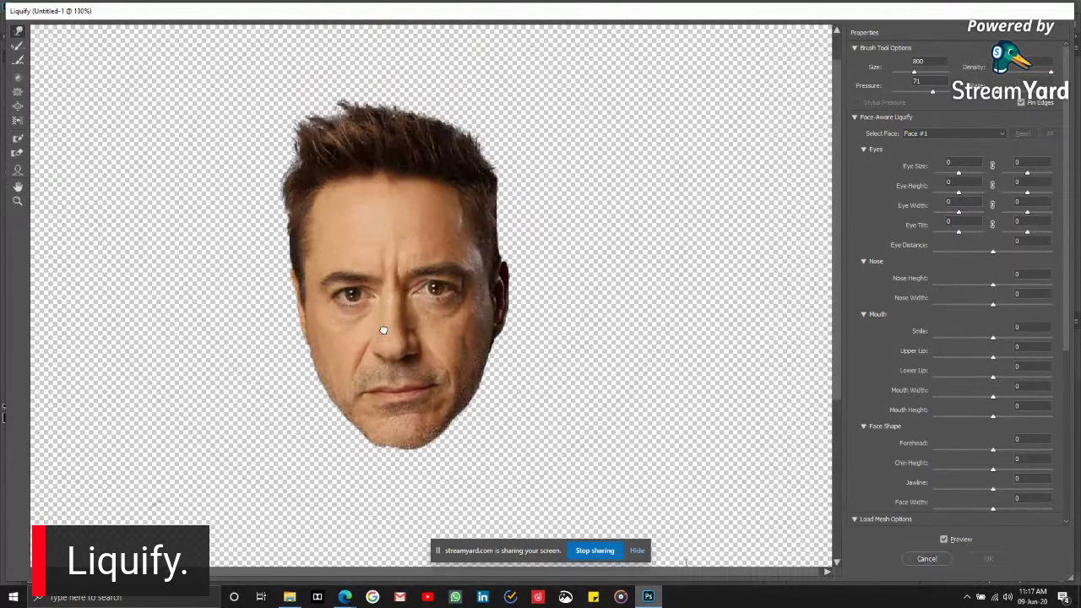
scroll(392, 224, up, 2)
scroll(388, 253, down, 1)
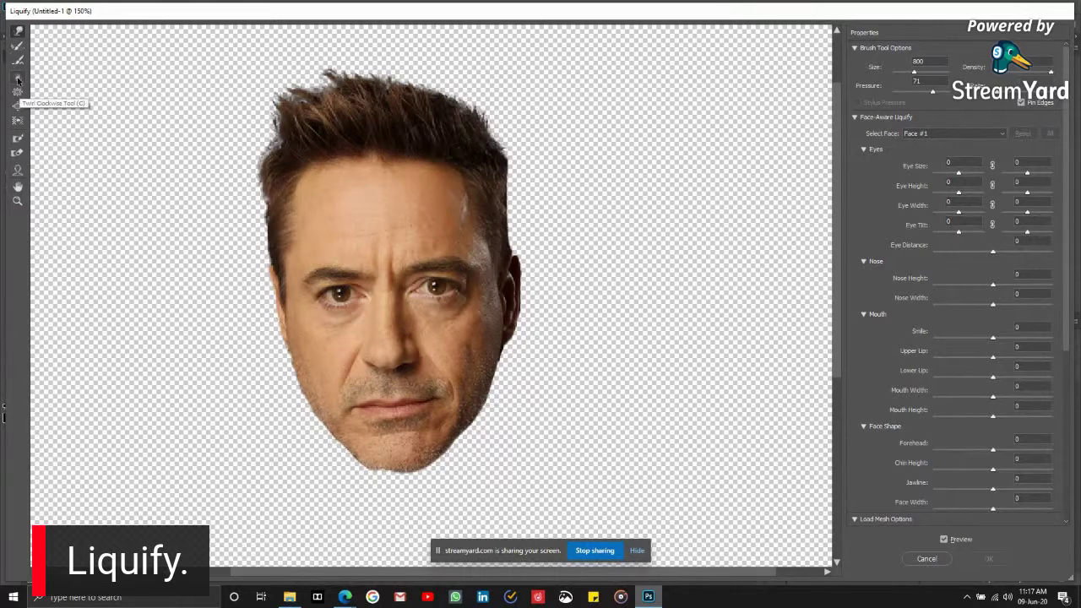
click(17, 107)
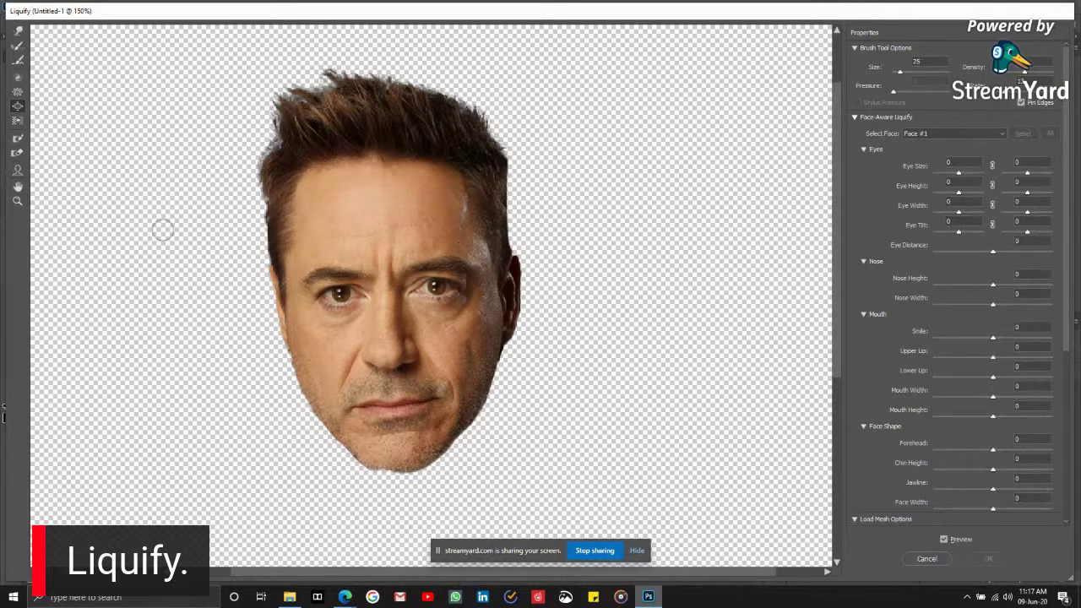
scroll(429, 298, up, 4)
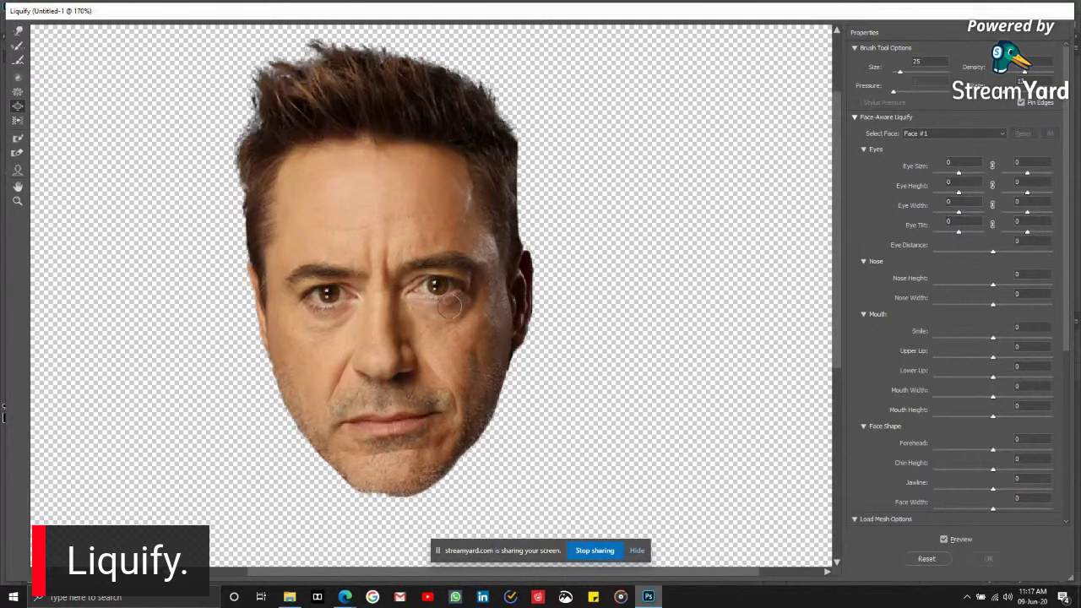
scroll(428, 297, up, 2)
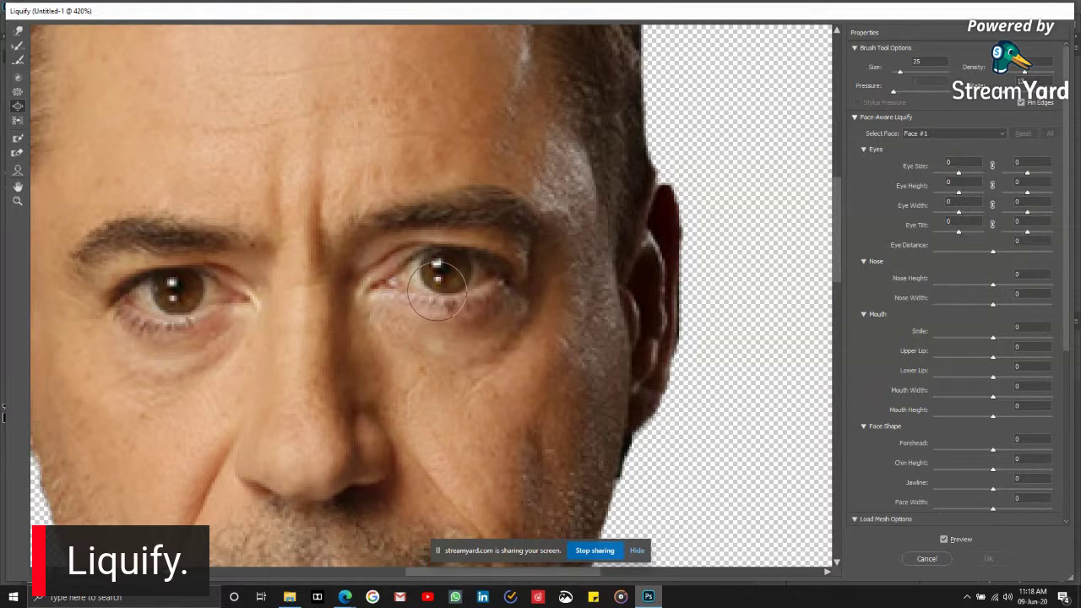
click(436, 290)
click(443, 273)
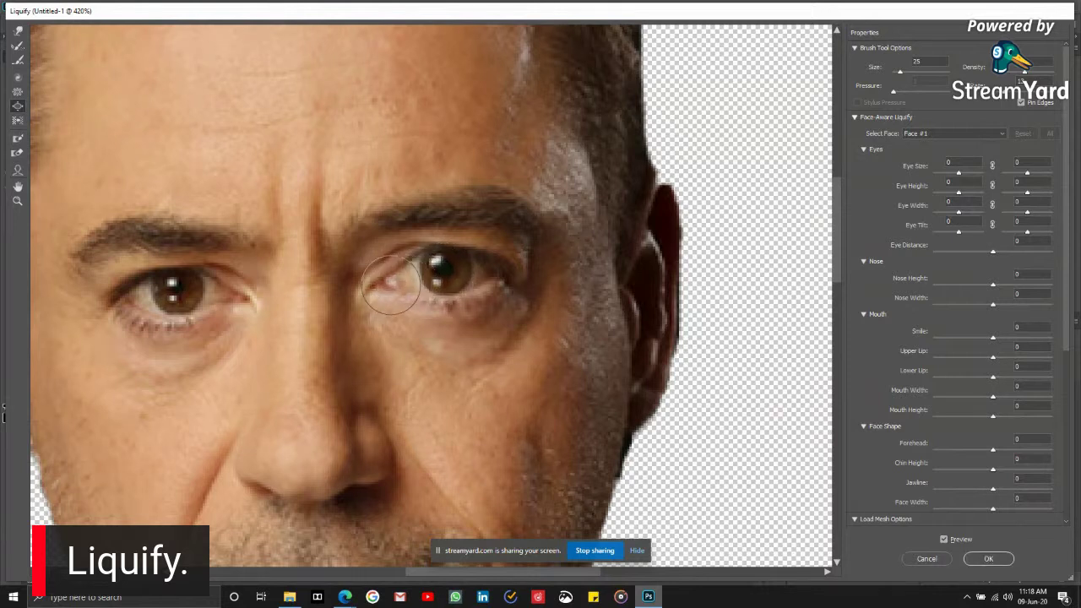
mouse_move(456, 281)
mouse_down()
mouse_move(490, 281)
mouse_move(456, 289)
mouse_up()
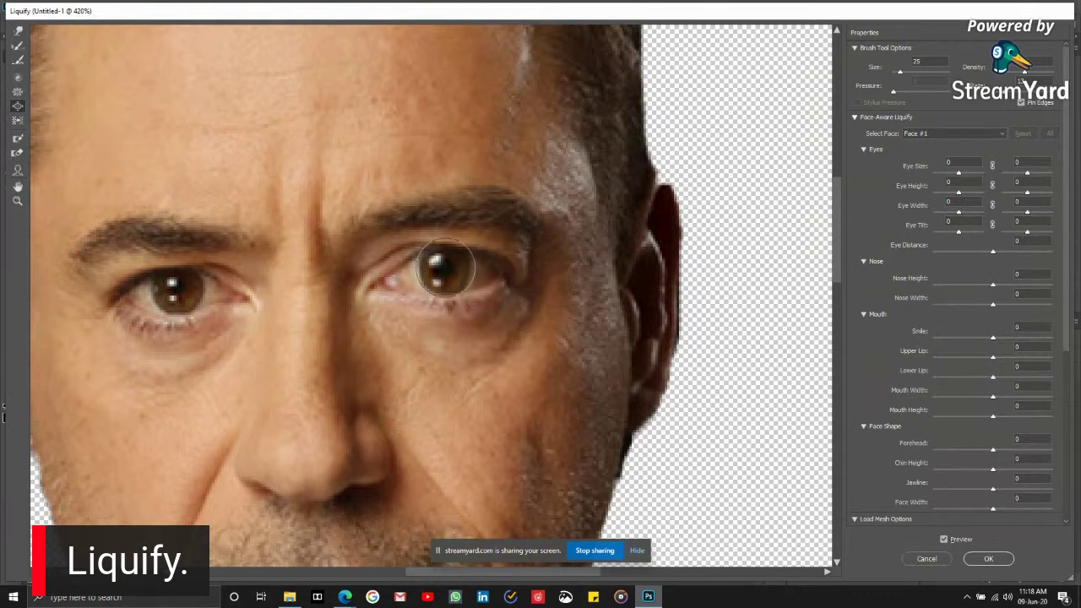
key(ctrl+z)
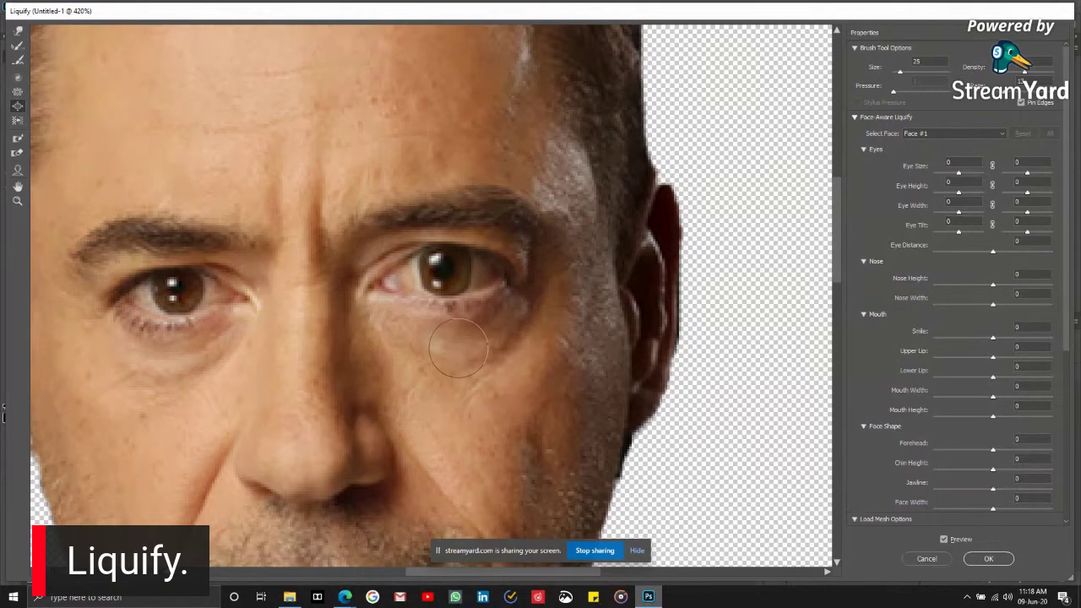
- Compare the head and the bloated iris with the Liquify preview off and on
scroll(446, 349, down, 2)
scroll(470, 355, down, 5)
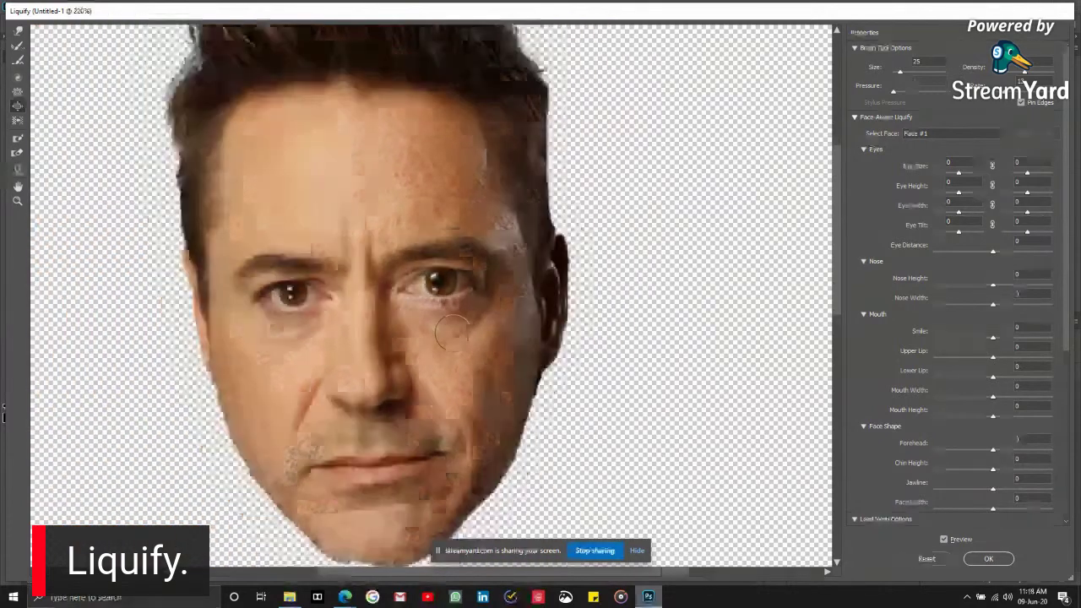
scroll(895, 431, down, 6)
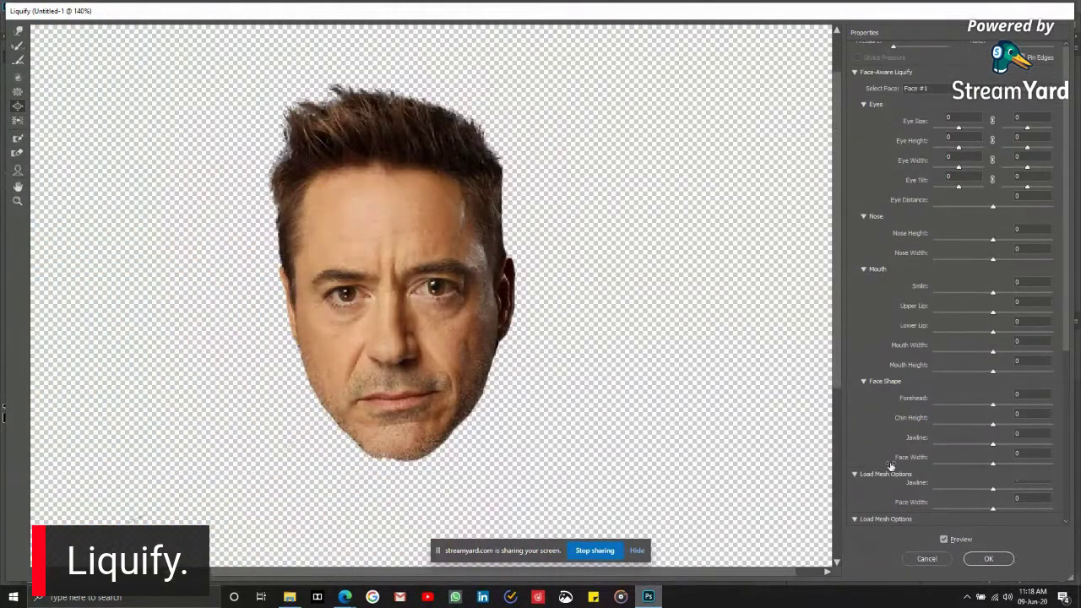
click(946, 539)
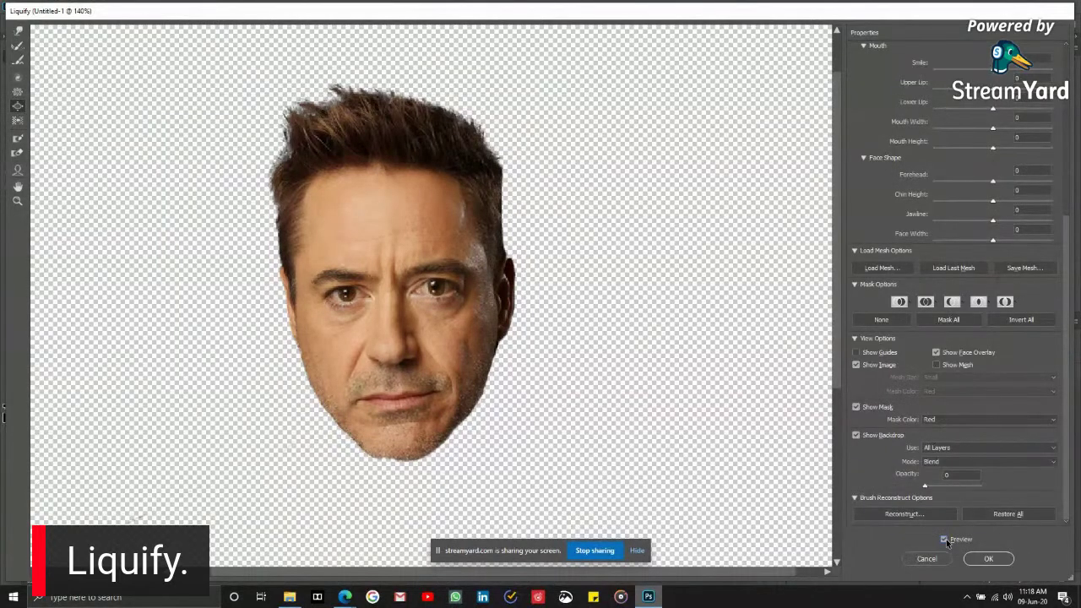
click(943, 538)
scroll(377, 286, up, 2)
scroll(378, 286, up, 5)
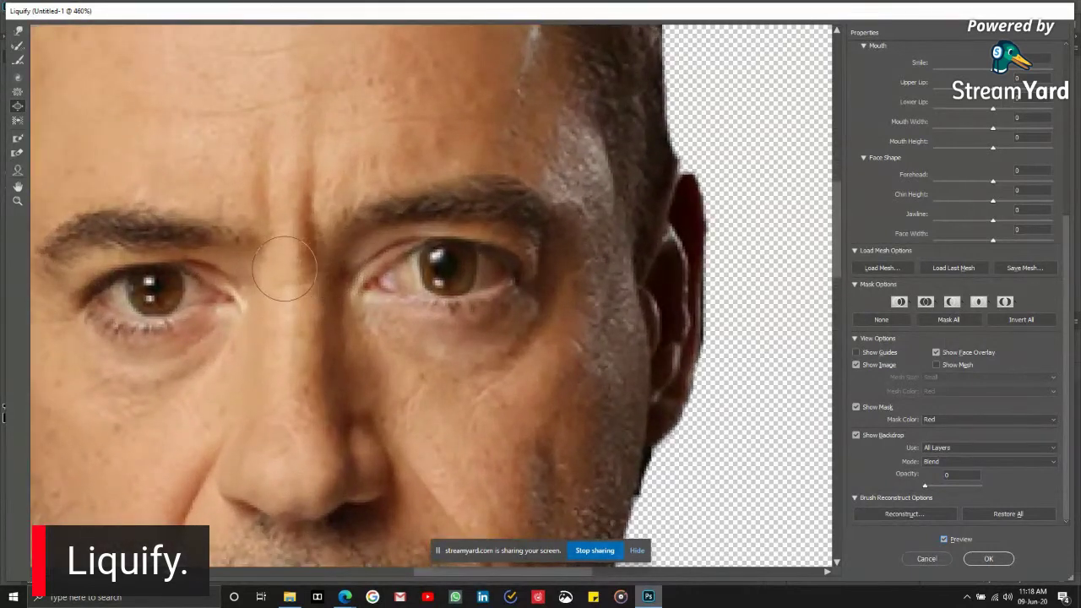
click(435, 269)
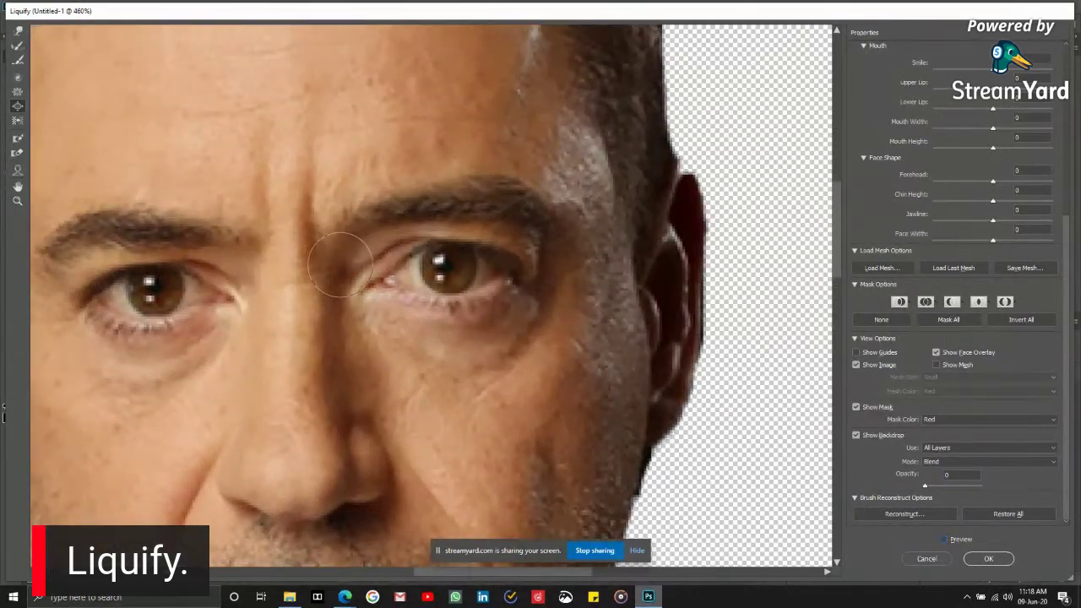
click(960, 541)
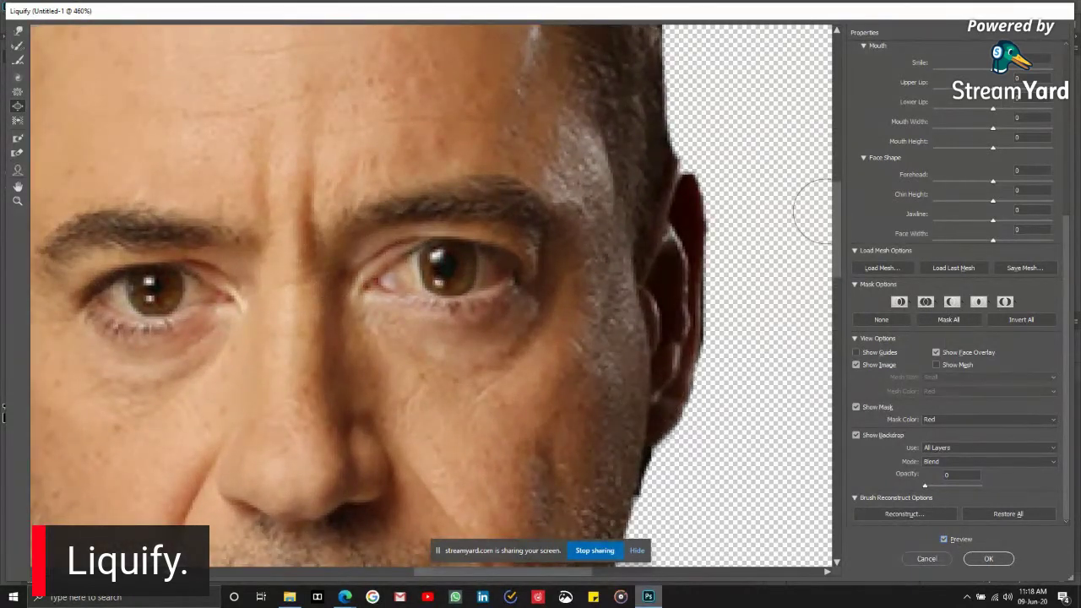
- Set the Bloat brush size to 50, enlarge the eye nearer the visible ear, and compare it with the preview off and on
scroll(878, 152, up, 6)
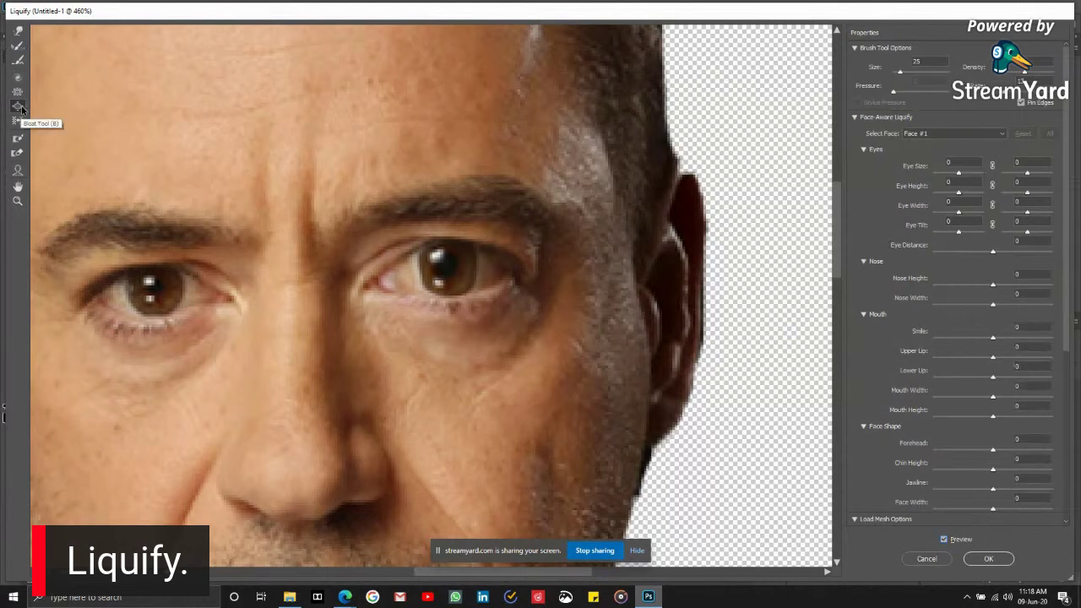
click(905, 73)
key(bracketleft)
key(bracketleft)
key(bracketleft)
key(bracketleft)
key(bracketleft)
key(bracketleft)
key(bracketleft)
key(bracketleft)
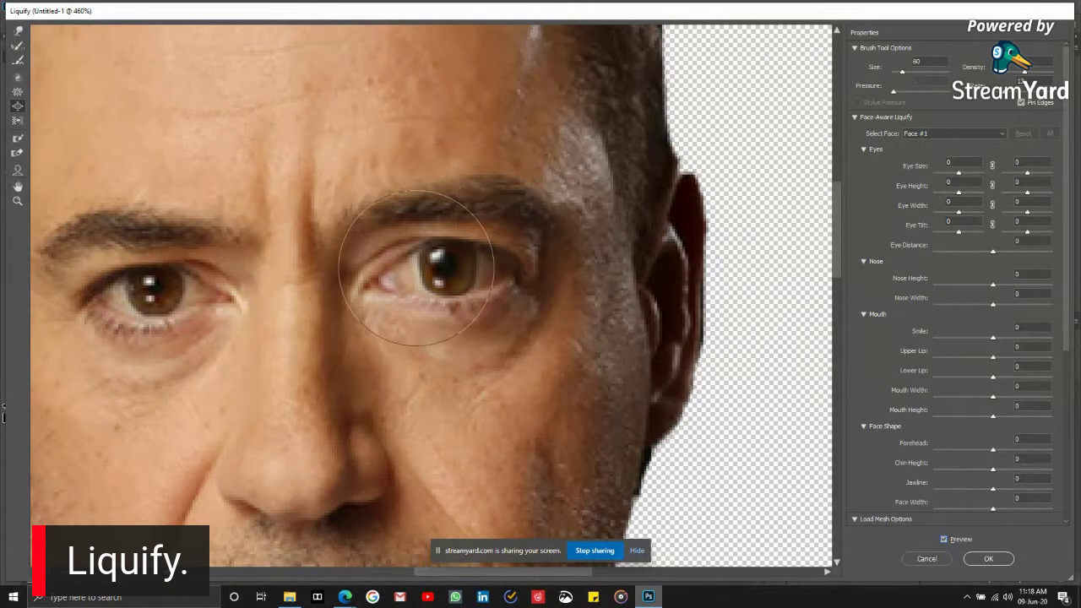
key(bracketright)
key(bracketright)
key(bracketright)
key(bracketright)
key(bracketleft)
key(bracketleft)
key(bracketleft)
key(bracketleft)
key(bracketleft)
key(bracketleft)
key(bracketright)
key(bracketright)
key(bracketright)
key(bracketleft)
key(bracketleft)
key(bracketleft)
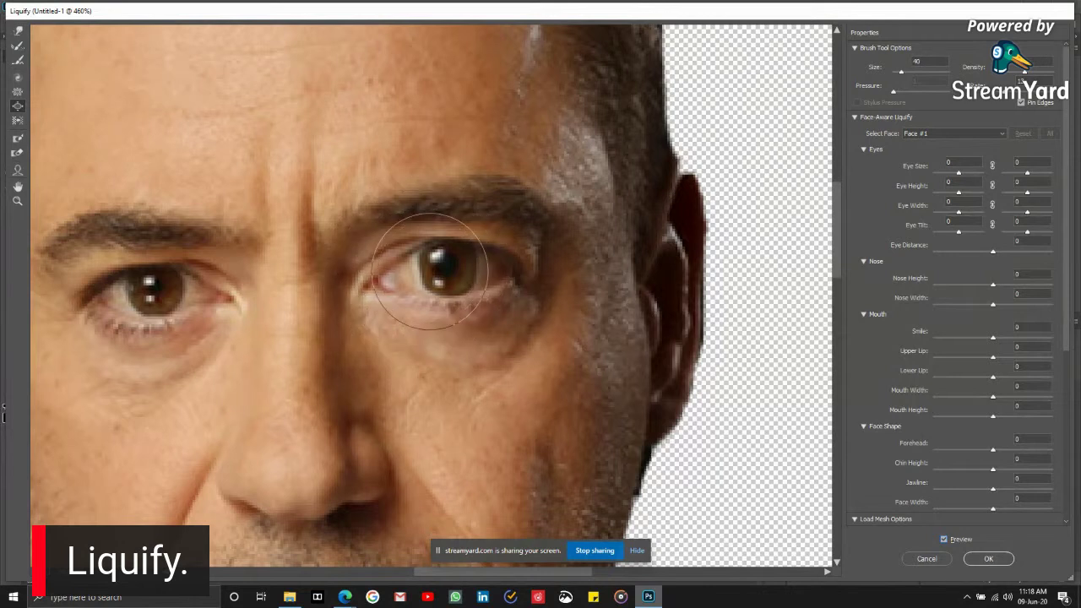
key(bracketright)
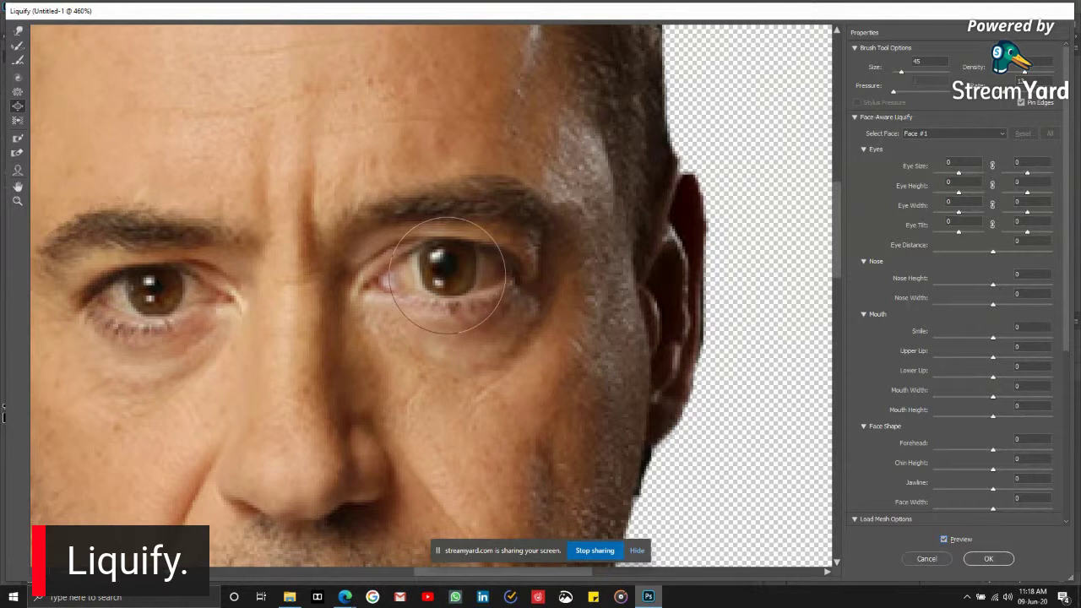
key(bracketright)
click(444, 272)
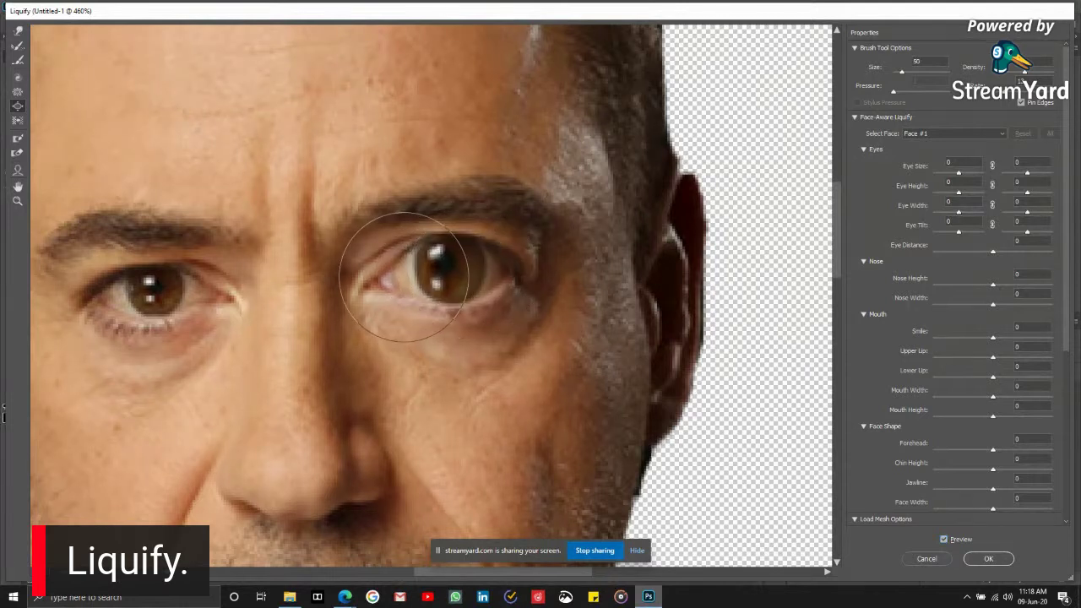
click(395, 277)
click(456, 270)
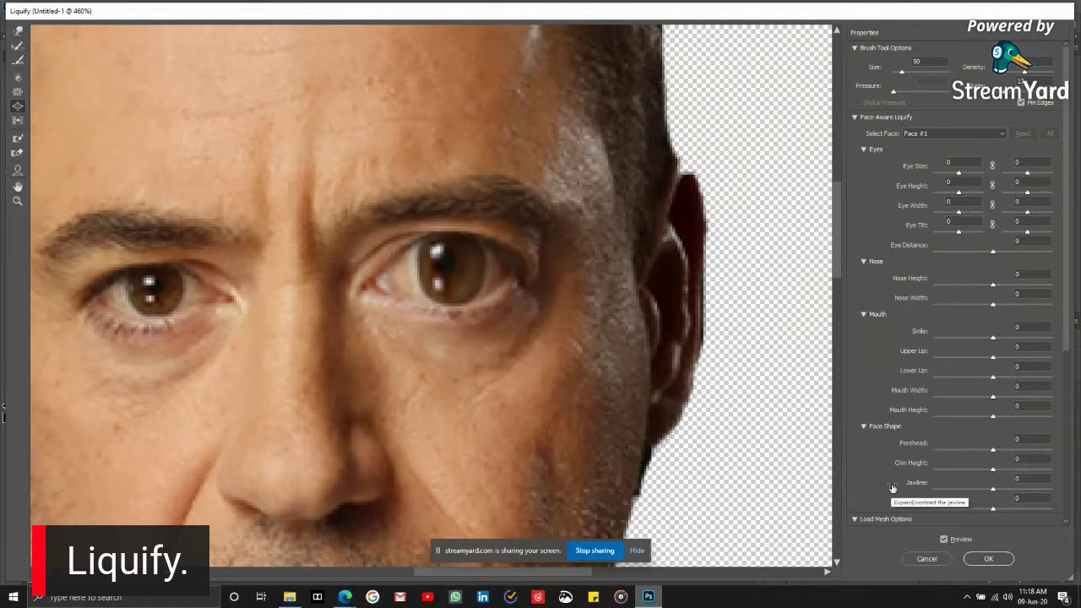
click(944, 539)
click(944, 539)
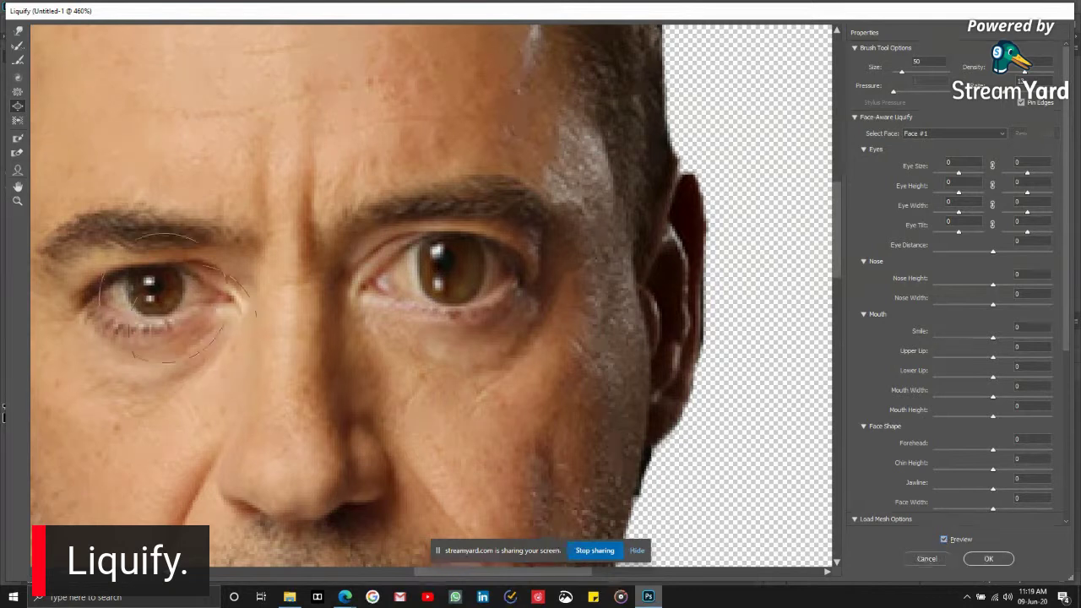
key(p)
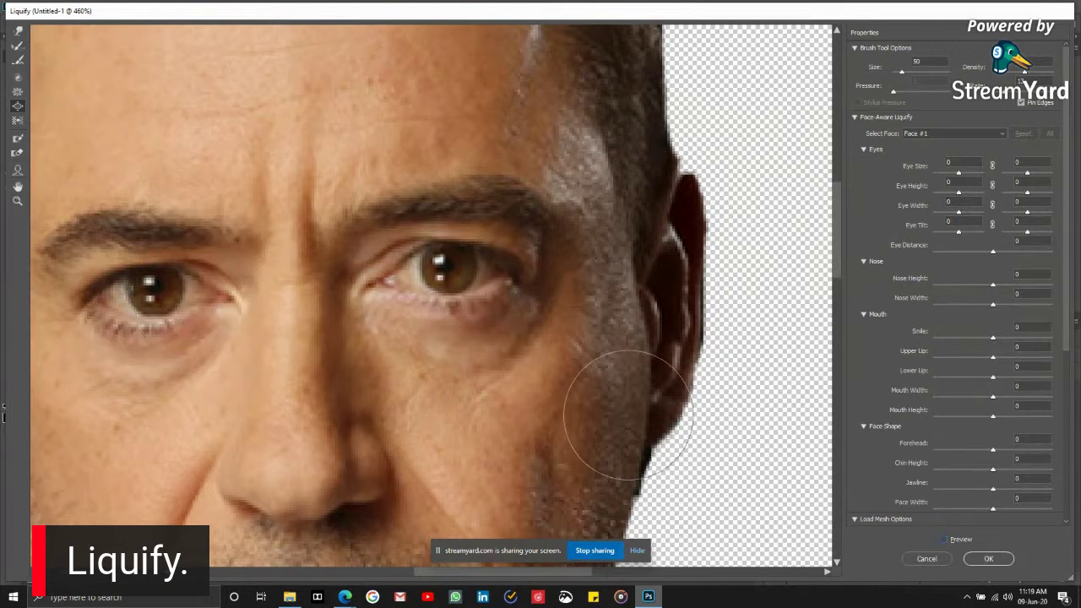
click(944, 539)
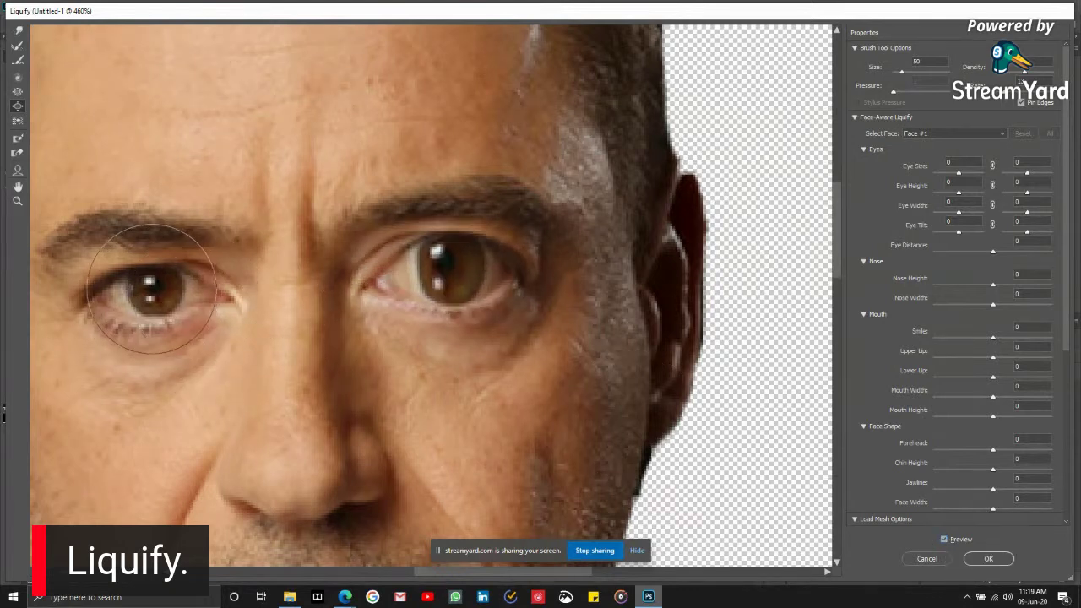
- Enlarge the other eye with the Bloat tool to match, and compare the whole head with the preview off and on
mouse_move(156, 289)
mouse_down()
mouse_move(123, 295)
mouse_move(194, 296)
mouse_move(109, 294)
mouse_move(186, 291)
mouse_move(141, 375)
mouse_up()
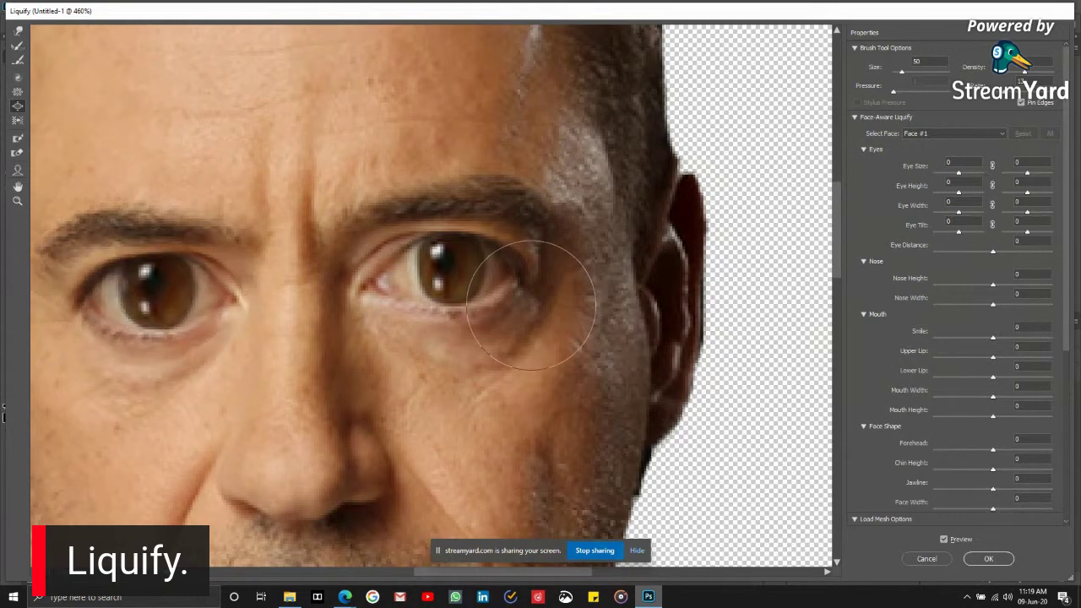
scroll(516, 302, down, 1)
scroll(516, 302, down, 4)
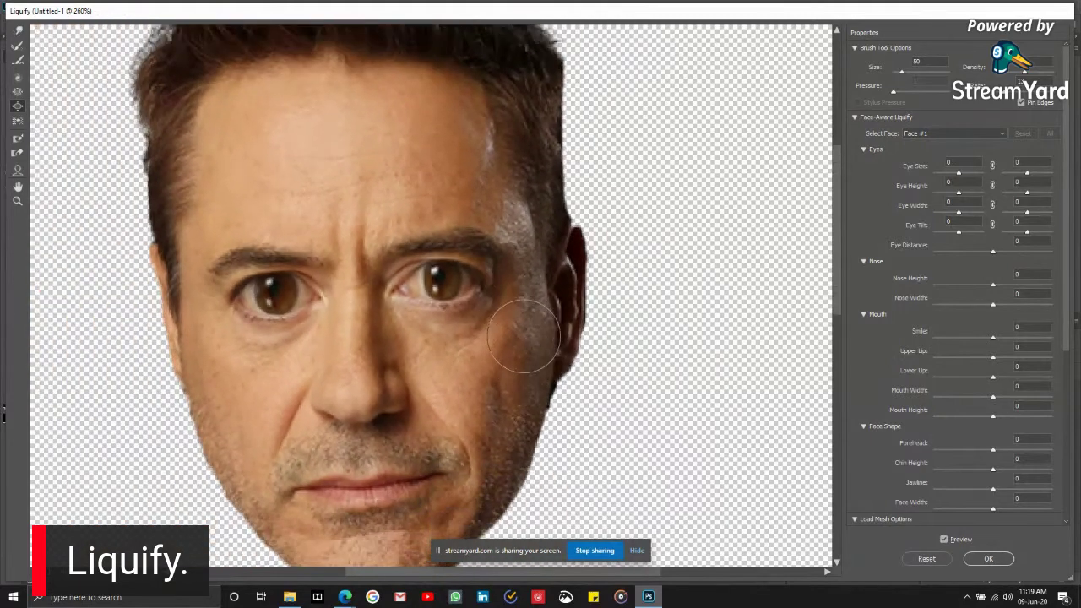
scroll(526, 336, down, 4)
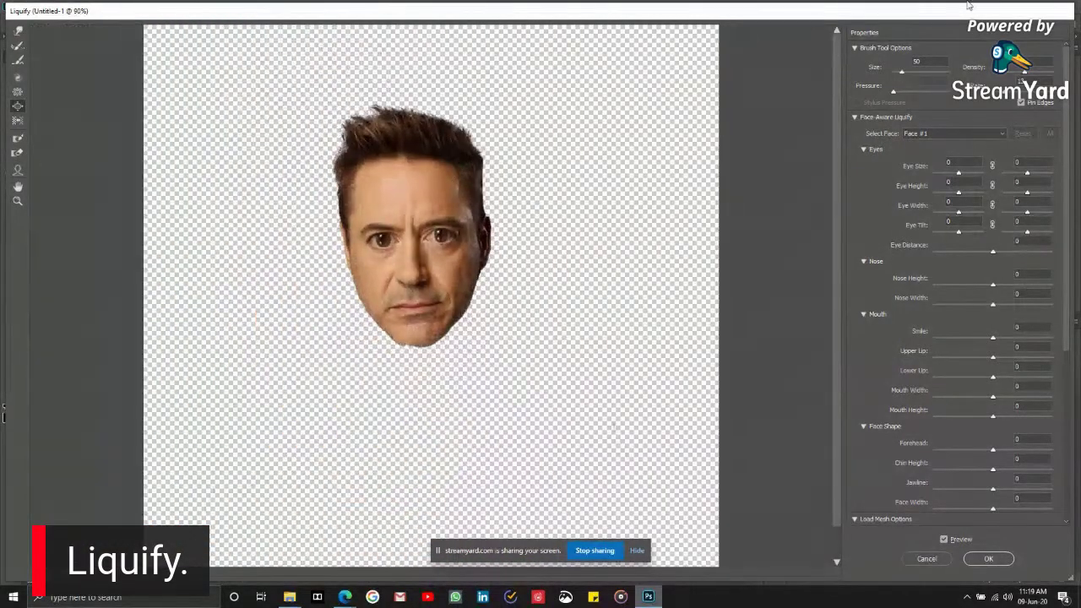
click(949, 538)
click(949, 538)
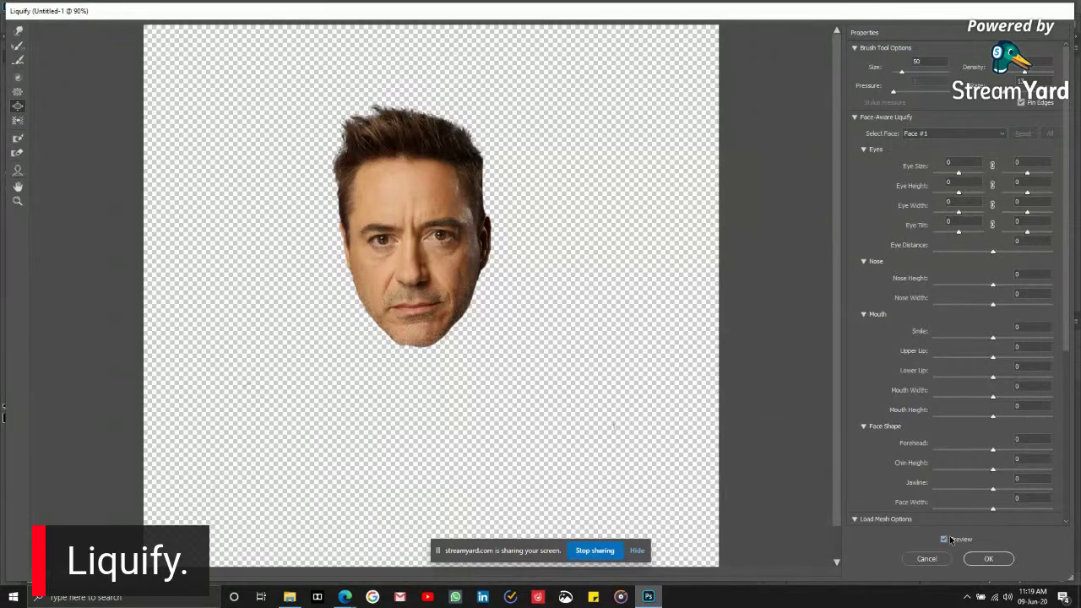
- Compare both enlarged eyes close up with the Liquify preview off and on
click(949, 538)
scroll(431, 312, up, 4)
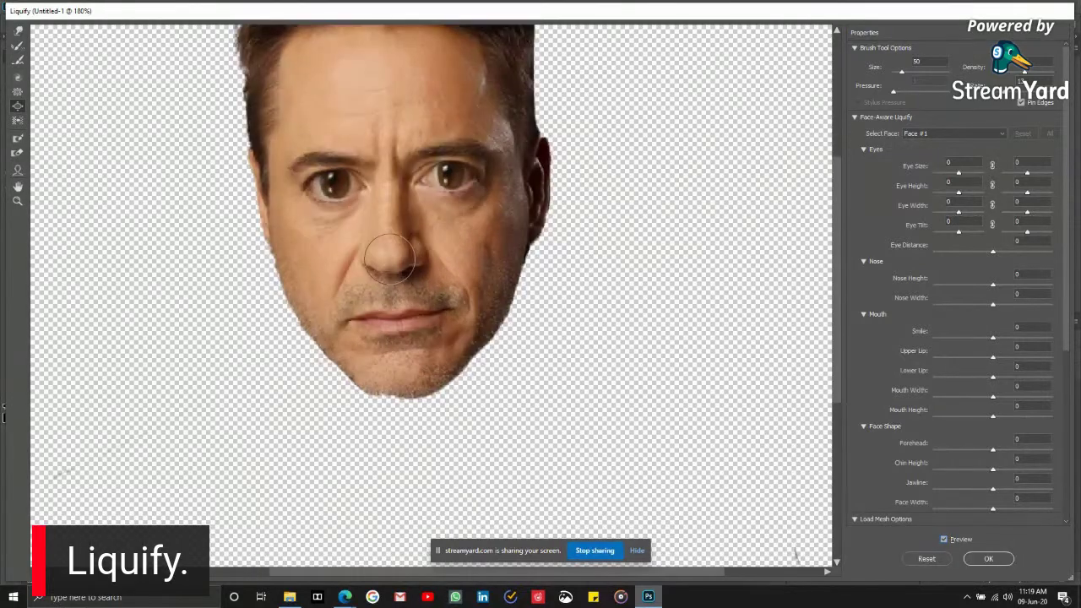
scroll(354, 228, up, 5)
scroll(350, 314, down, 4)
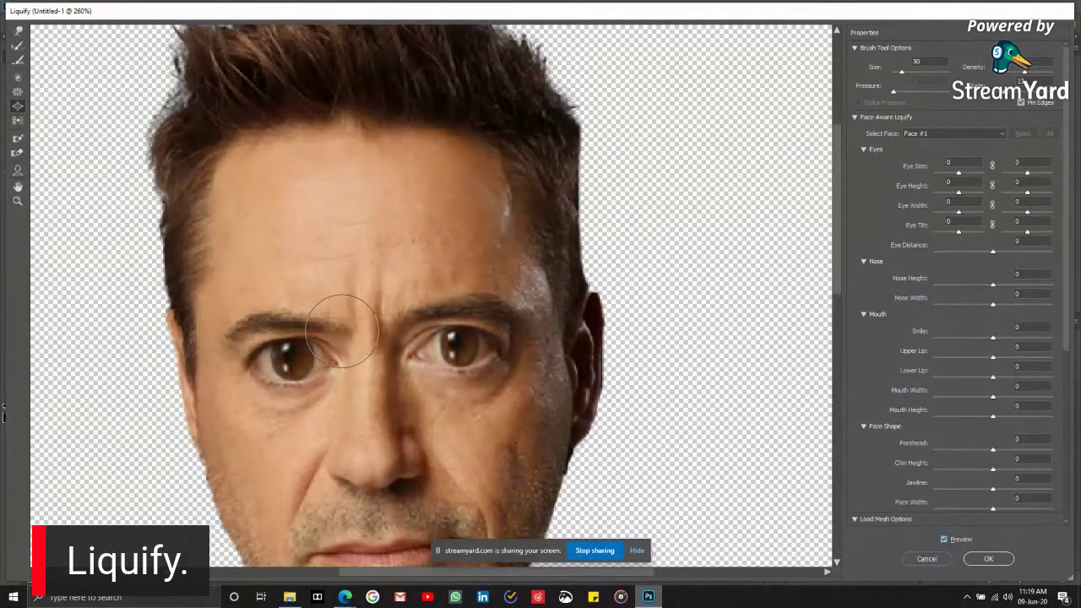
scroll(460, 254, up, 3)
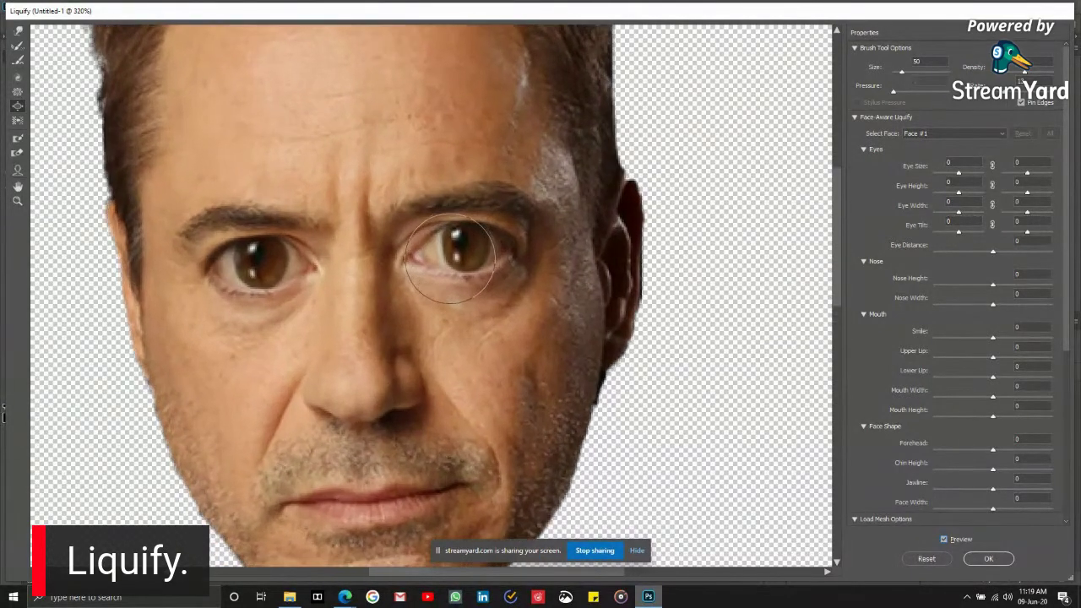
scroll(457, 250, up, 4)
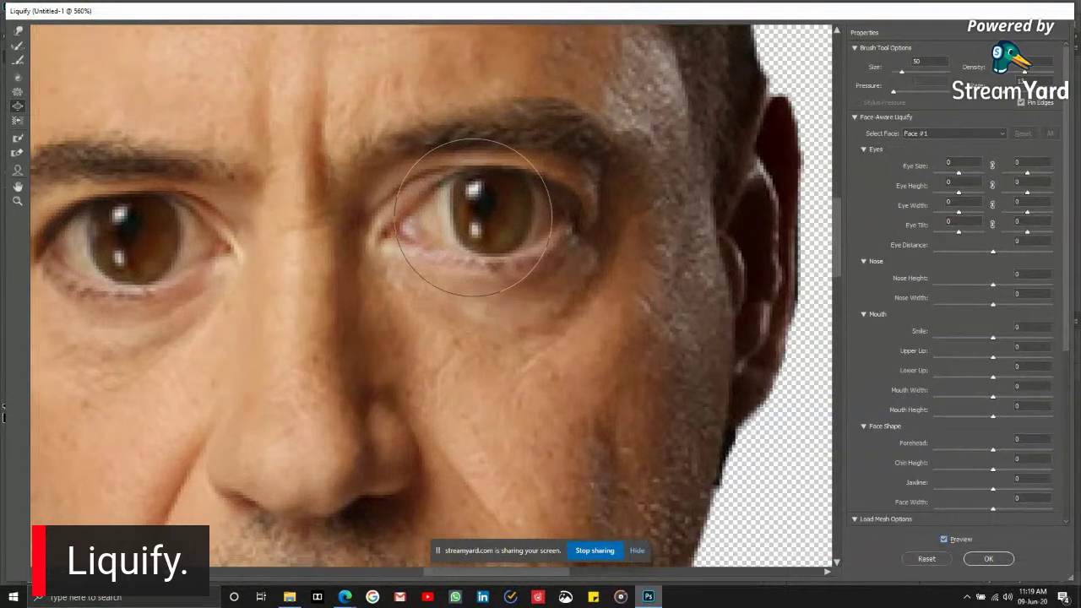
key(p)
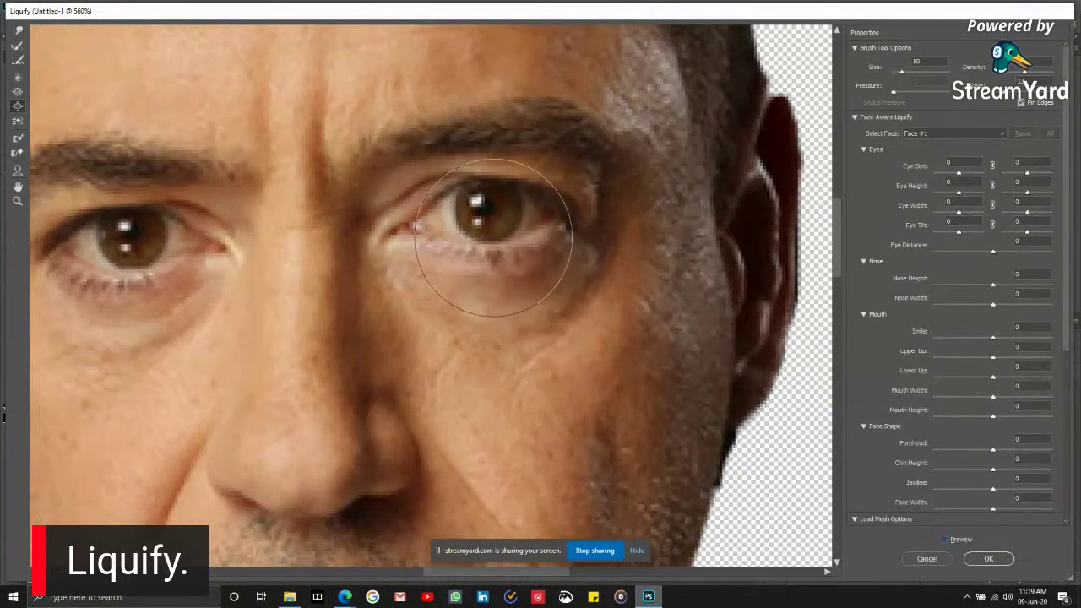
click(950, 541)
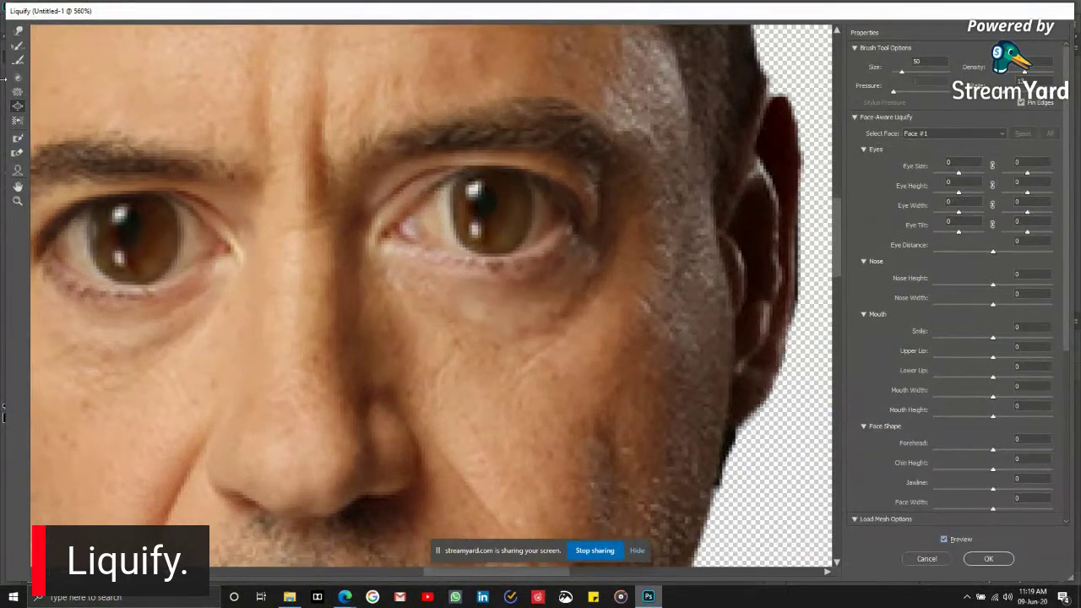
- With the Forward Warp tool reduced to brush size 3, refine the iris outline of the eye nearer the visible ear
click(18, 30)
key(bracketleft)
key(bracketleft)
key(bracketleft)
key(bracketleft)
key(bracketleft)
key(bracketleft)
key(bracketleft)
key(bracketleft)
key(bracketleft)
key(bracketleft)
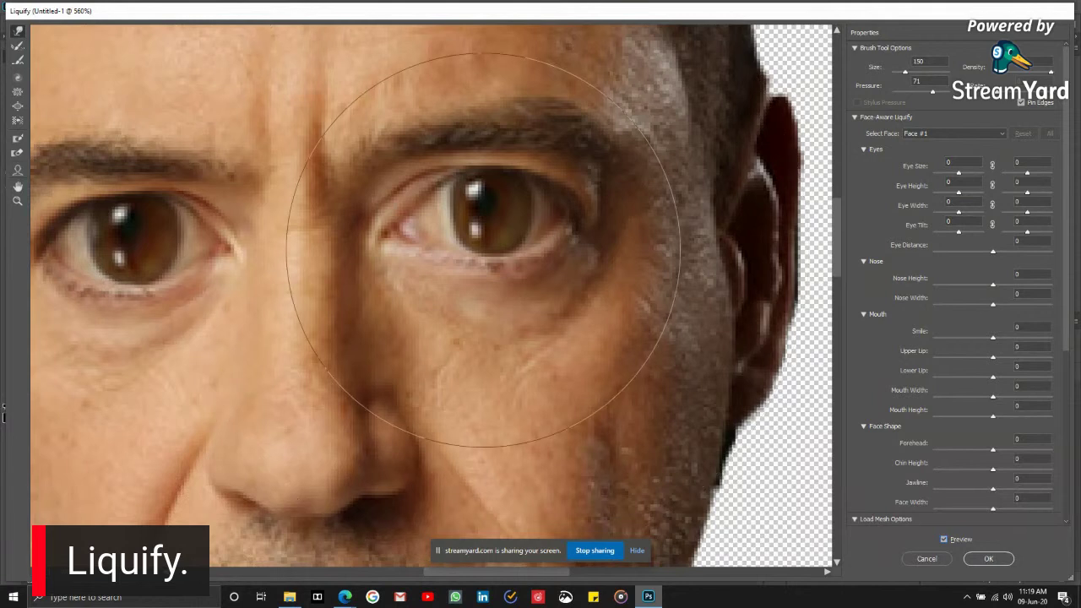
key(bracketleft)
key(bracketleft)
key(bracketleft)
key(bracketleft)
key(bracketleft)
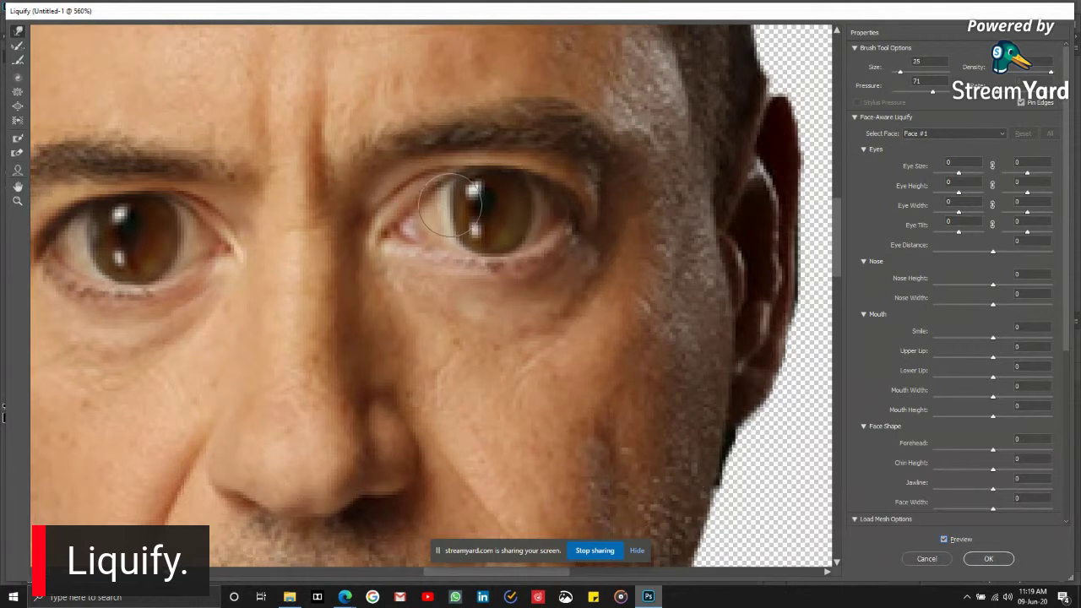
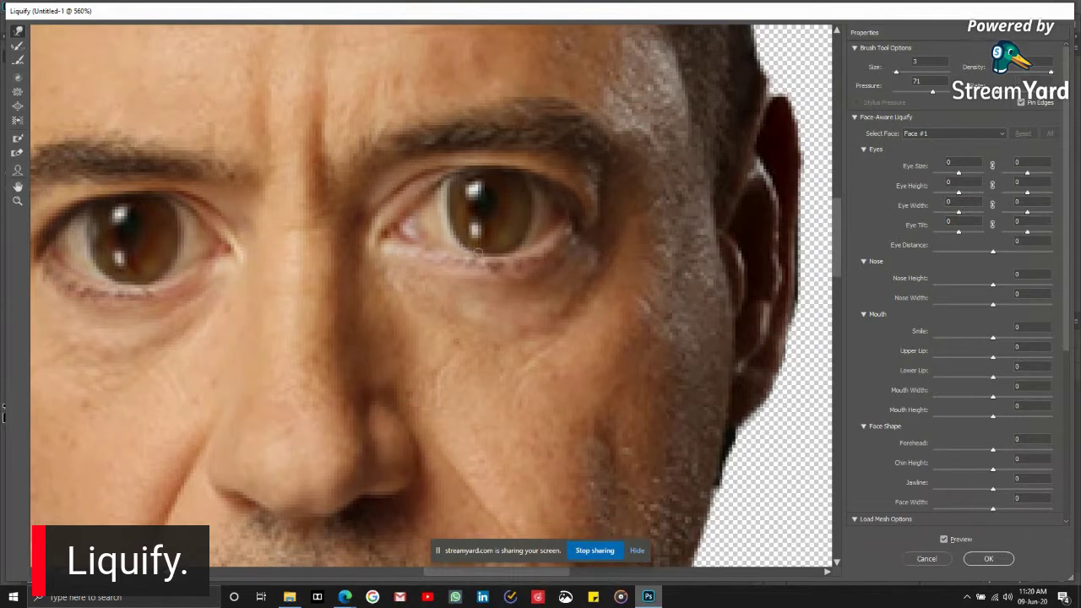
scroll(502, 233, down, 4)
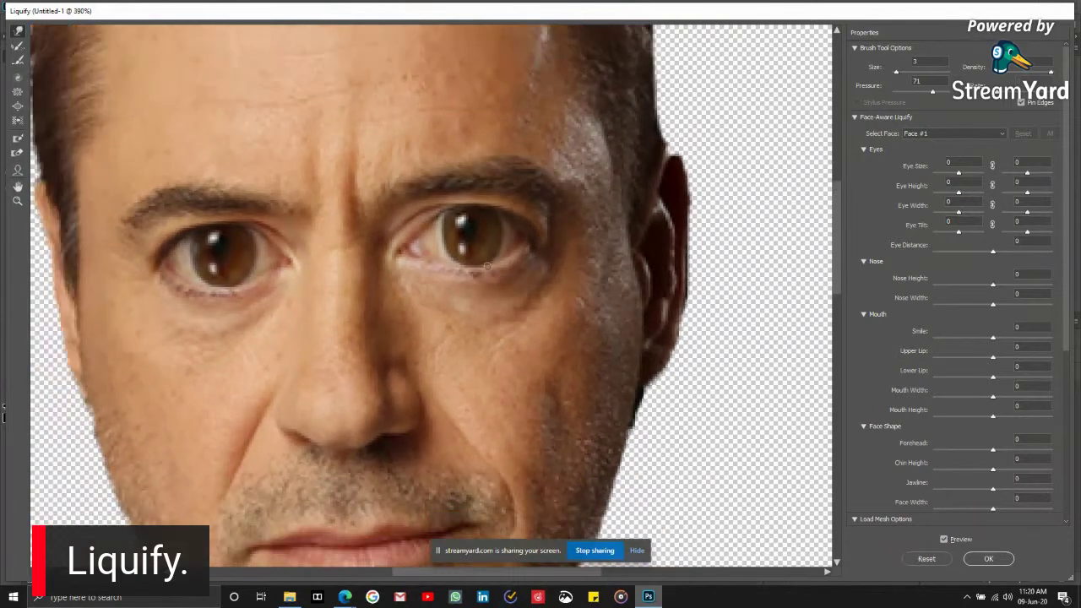
scroll(492, 292, down, 5)
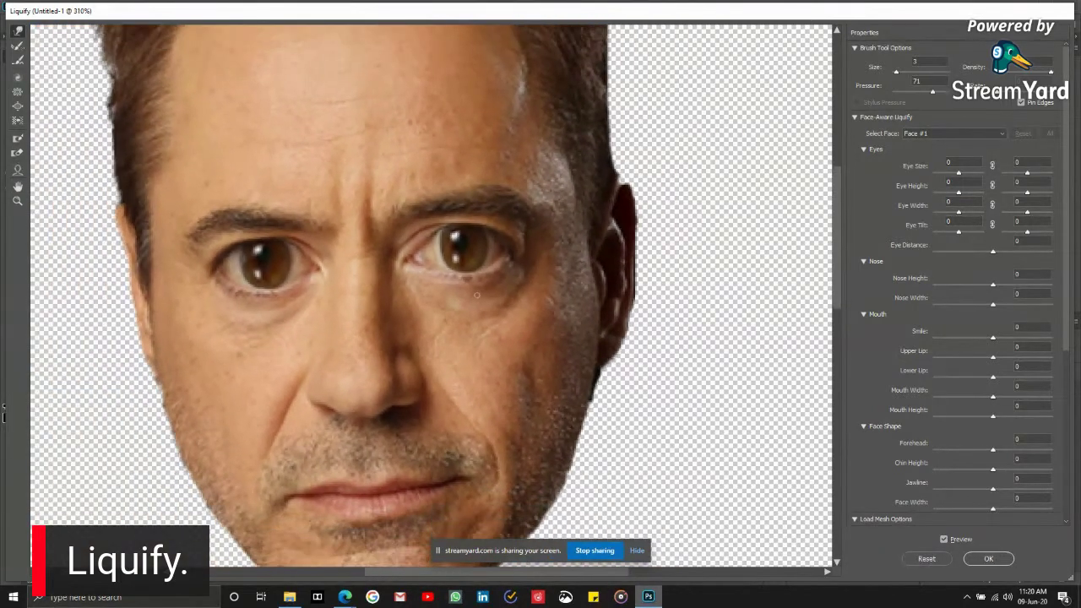
scroll(434, 213, down, 4)
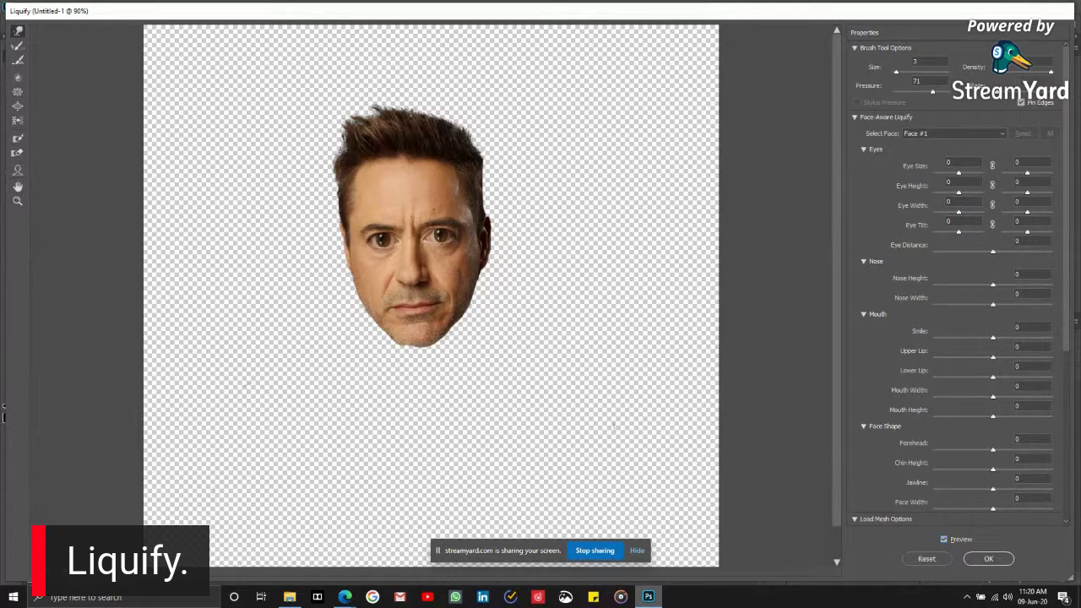
- With the Bloat tool at brush size 60, enlarge the tip and side of the nose
scroll(399, 225, up, 5)
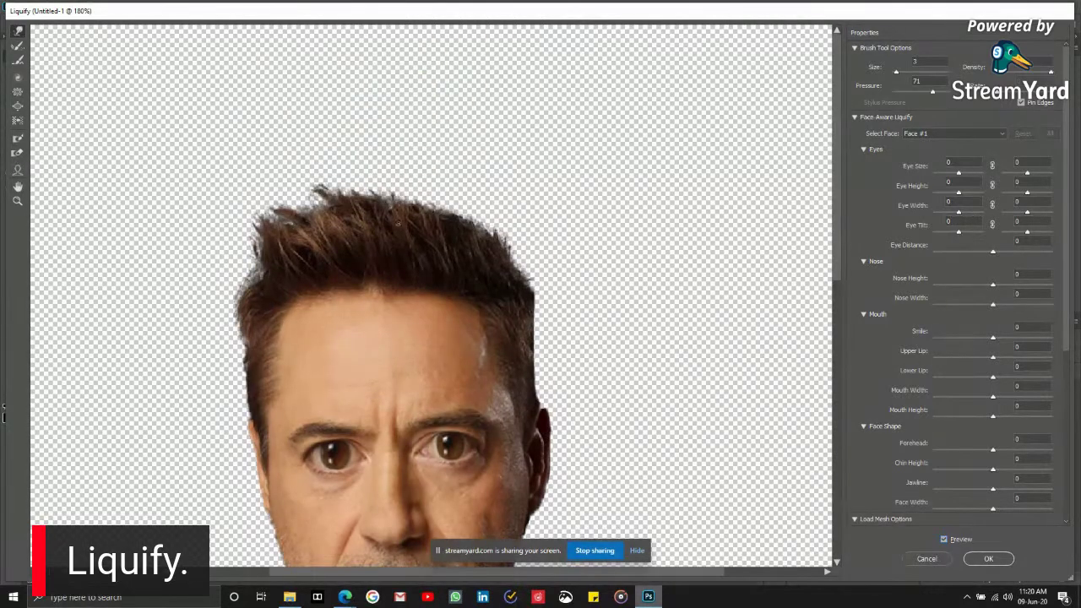
scroll(398, 225, down, 3)
scroll(384, 279, up, 1)
scroll(383, 279, down, 4)
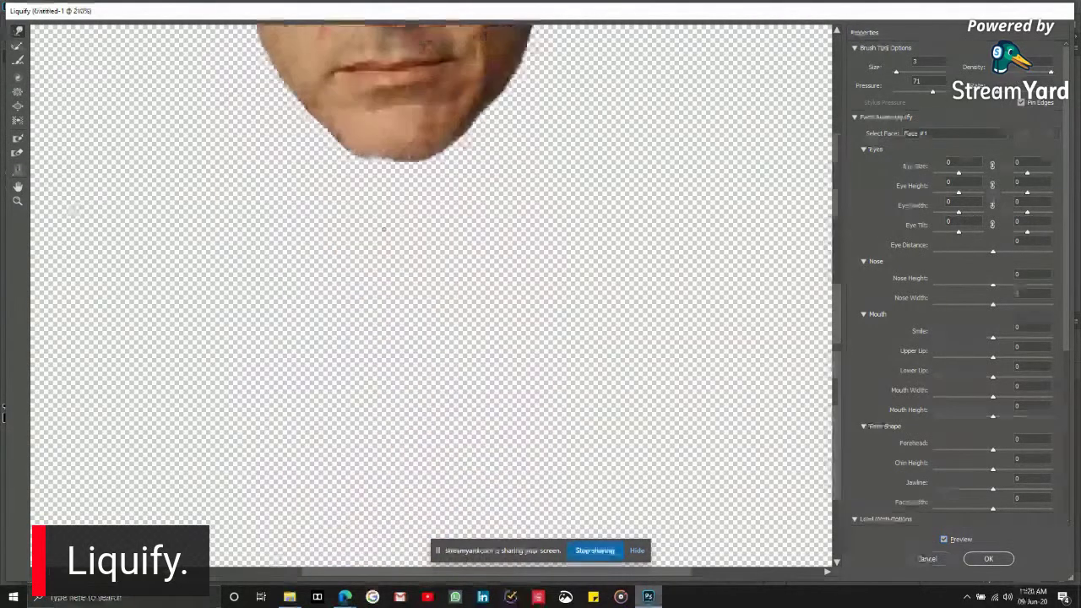
scroll(383, 280, up, 4)
scroll(372, 228, up, 3)
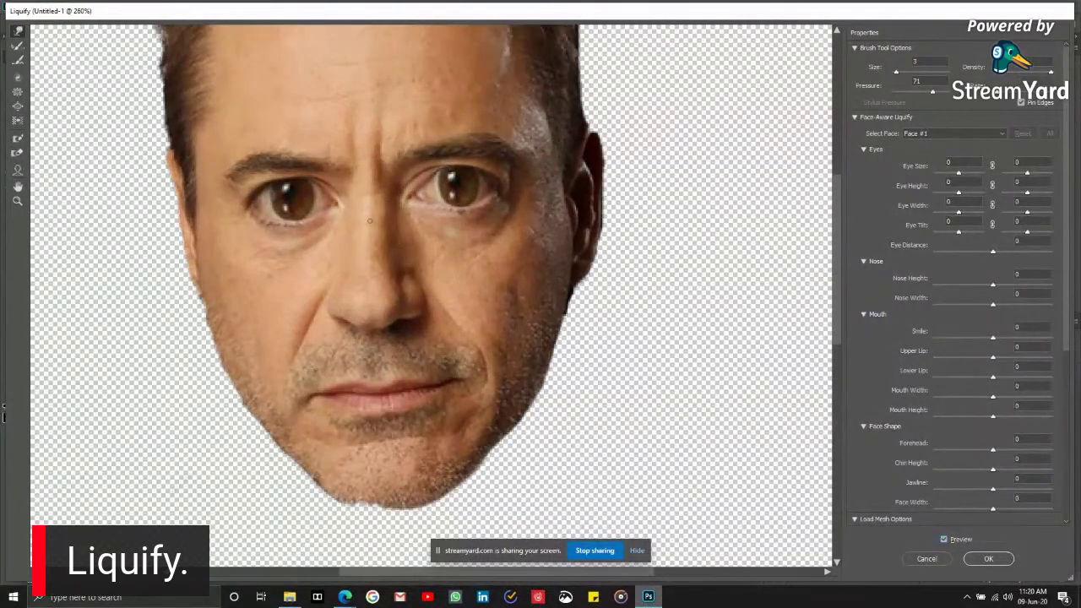
click(13, 107)
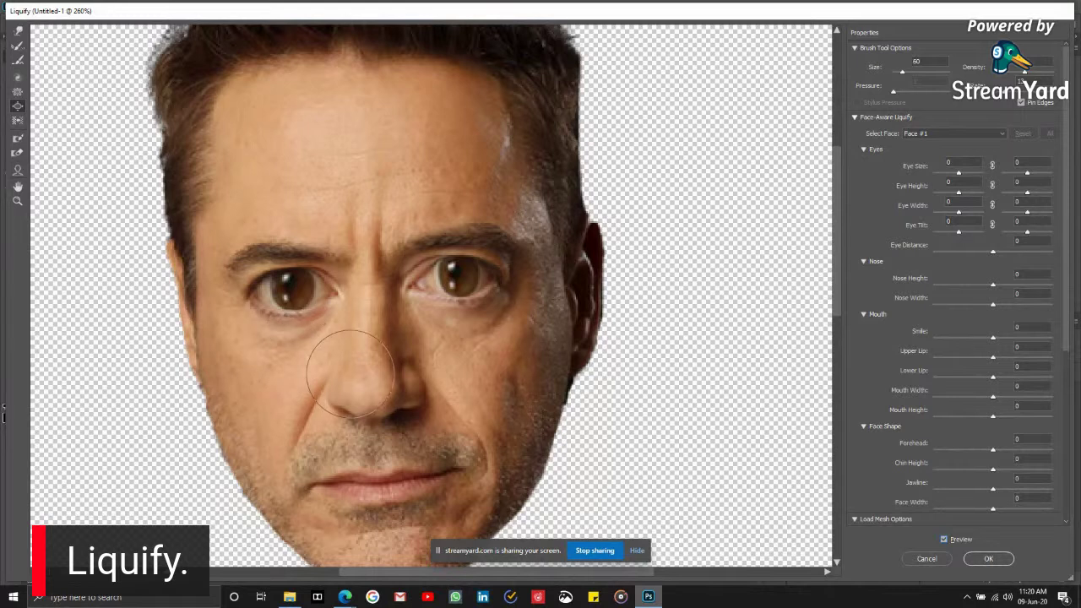
key(bracketright)
mouse_move(365, 381)
mouse_down()
mouse_move(374, 375)
mouse_move(363, 362)
mouse_move(340, 397)
mouse_move(397, 397)
mouse_move(366, 345)
mouse_move(336, 387)
mouse_move(423, 419)
mouse_move(549, 402)
mouse_up()
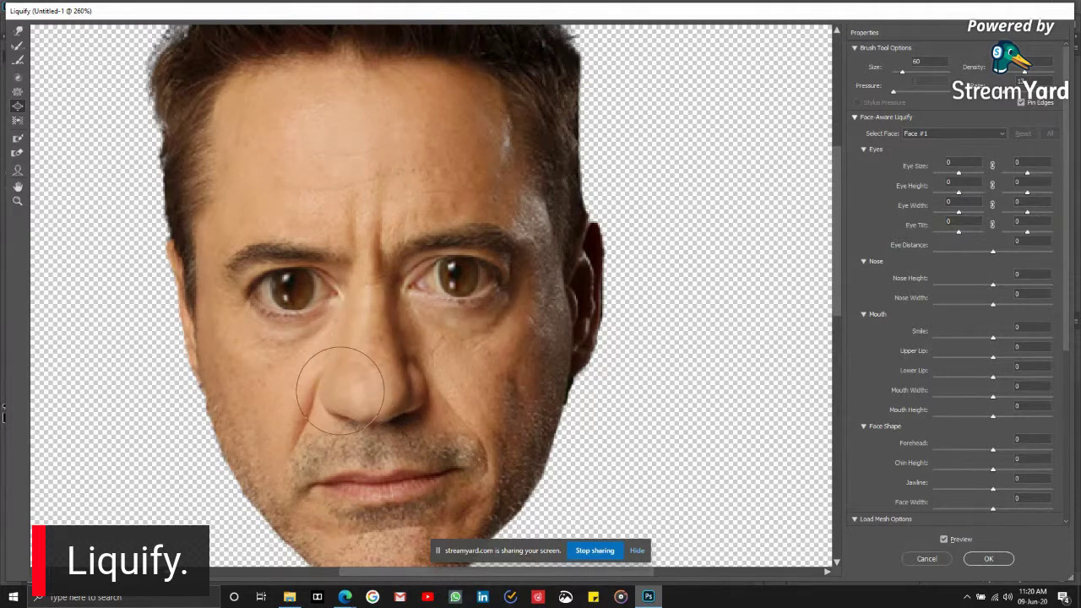
mouse_move(339, 391)
mouse_down()
mouse_move(409, 386)
mouse_move(337, 390)
mouse_move(407, 386)
mouse_move(371, 368)
mouse_move(338, 390)
mouse_up()
scroll(511, 410, down, 3)
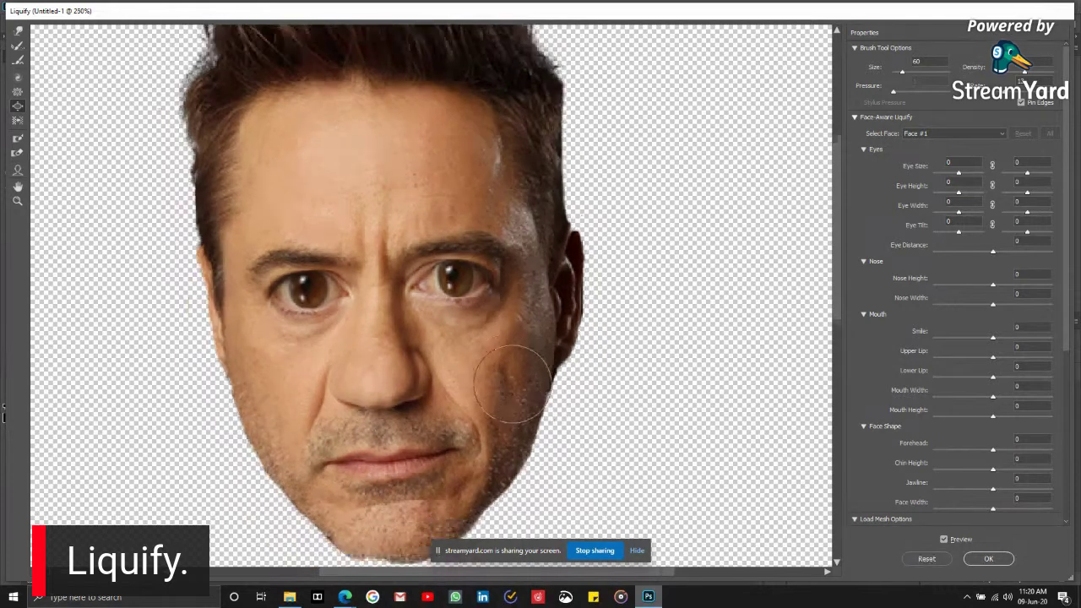
- Compare the whole head and its enlarged nose with the Liquify preview off and on
scroll(509, 409, down, 4)
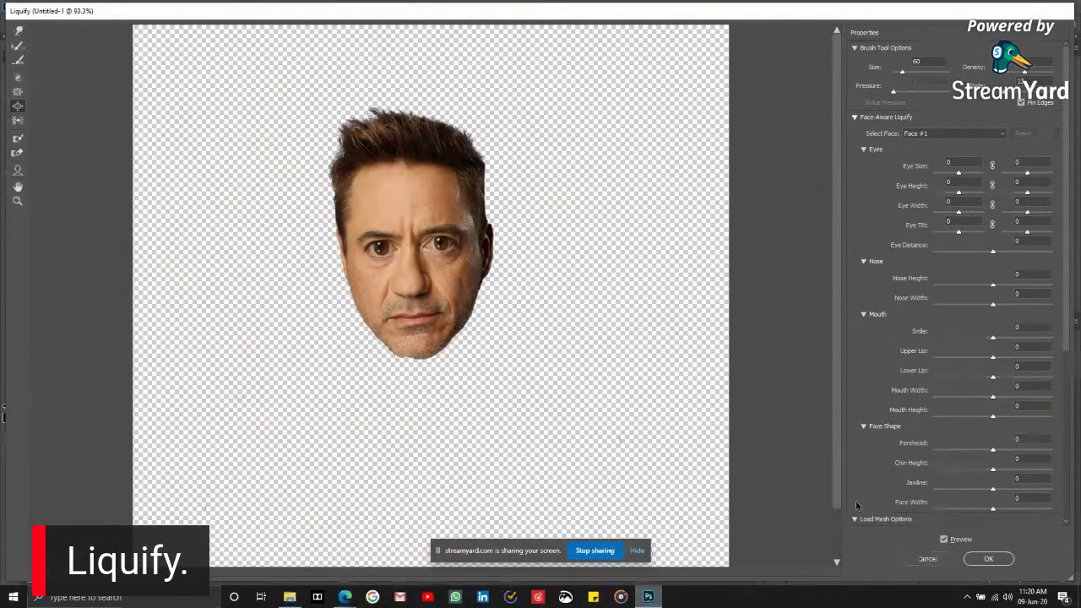
click(944, 540)
click(944, 540)
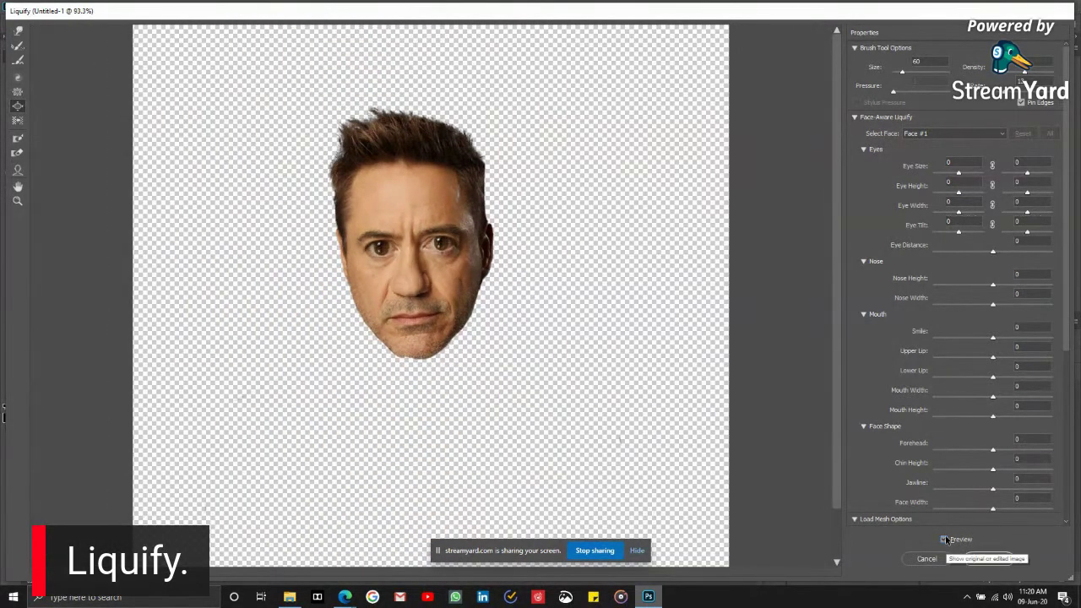
click(945, 539)
click(945, 540)
- Set the Bloat brush size to 40 and plump the lips from one mouth corner to the other
scroll(382, 305, up, 5)
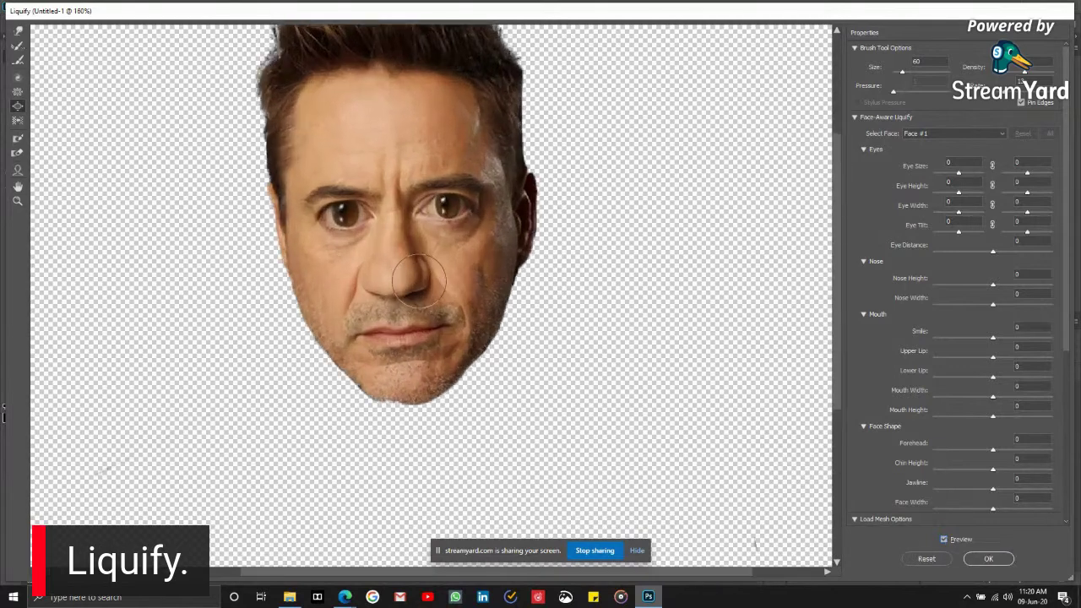
scroll(369, 308, up, 1)
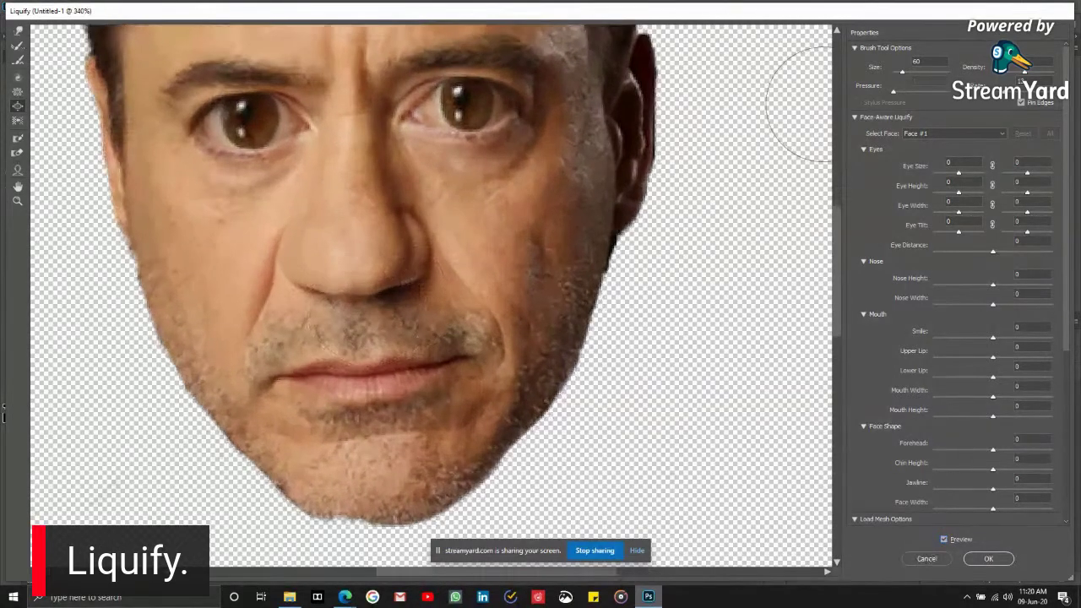
key(bracketleft)
key(bracketleft)
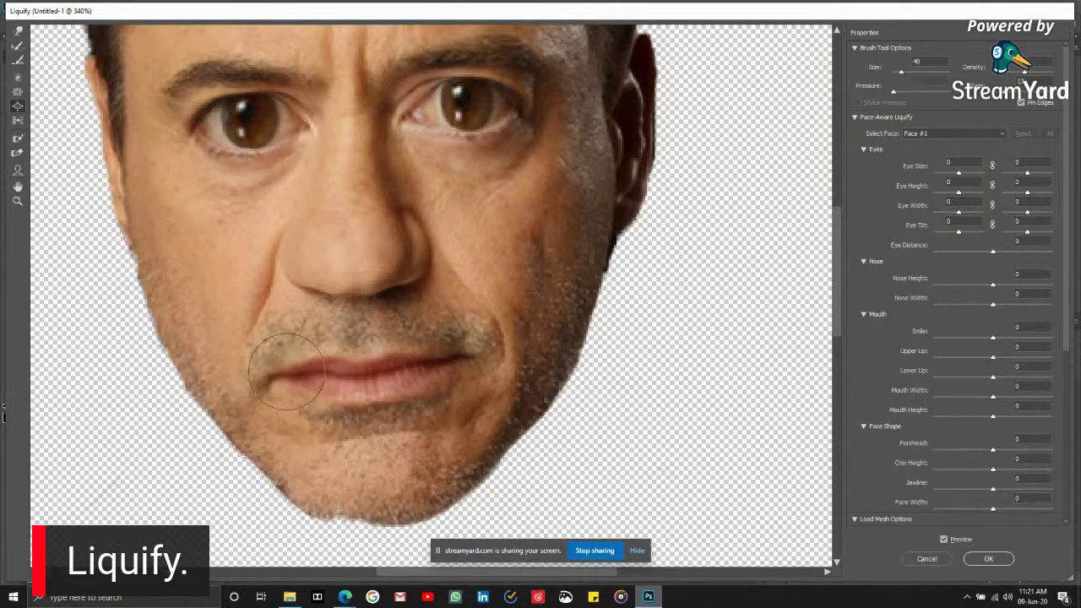
drag(279, 384, 329, 380)
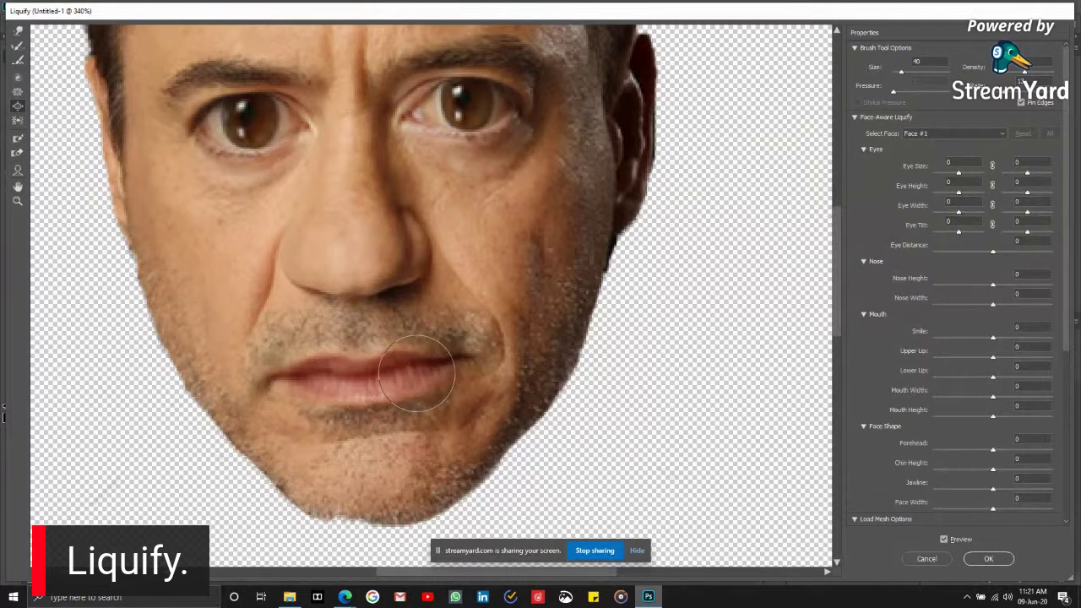
alt+scroll(490, 393, down, 4)
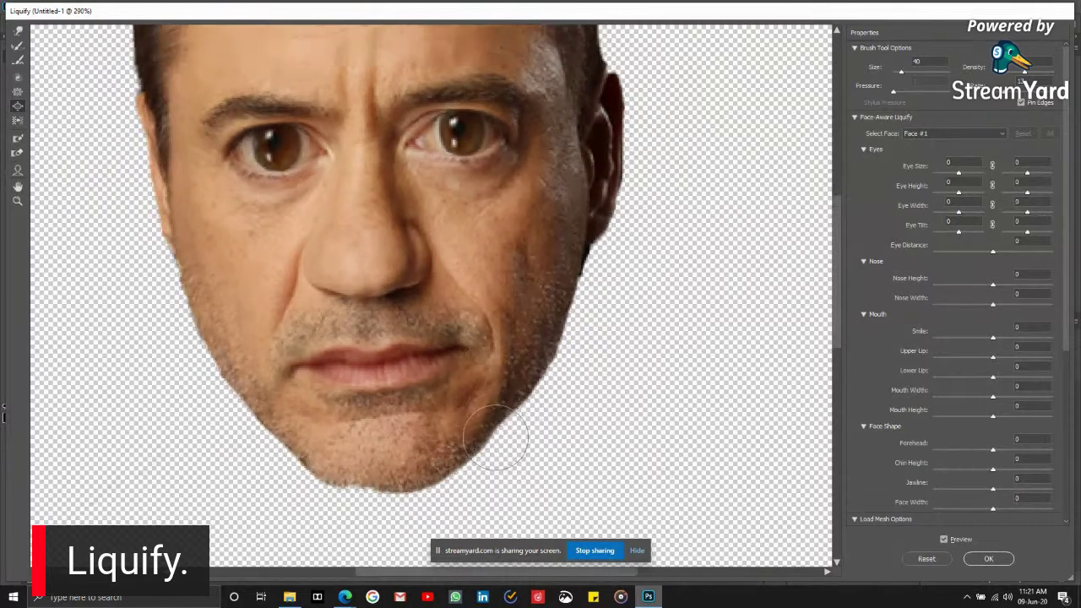
alt+scroll(454, 362, down, 3)
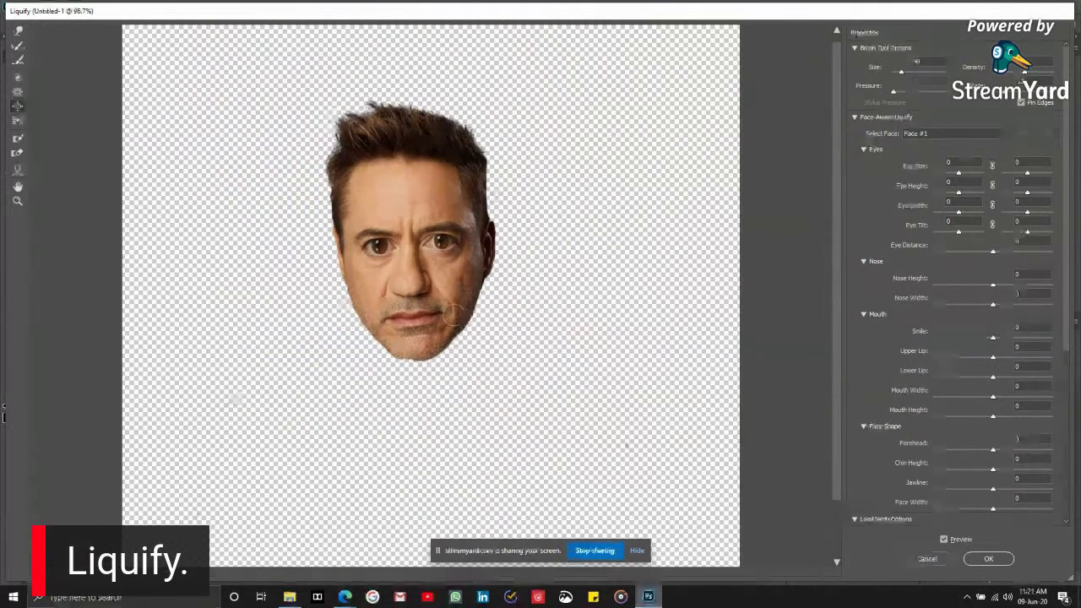
- With the Forward Warp tool at brush size 45, push the hair on top of the head upward and outward
alt+scroll(406, 236, up, 2)
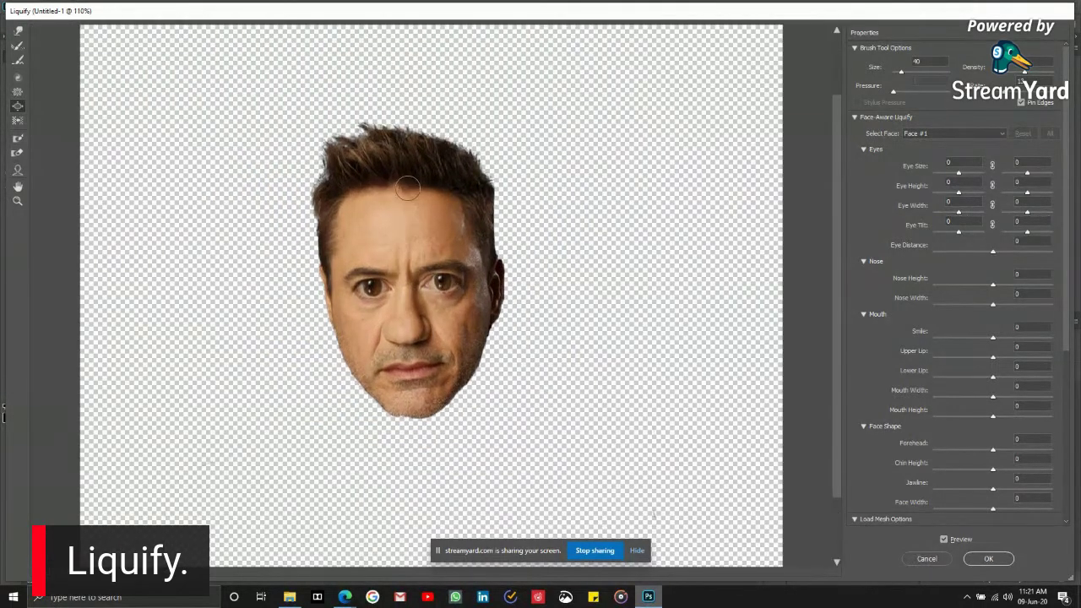
scroll(405, 235, up, 1)
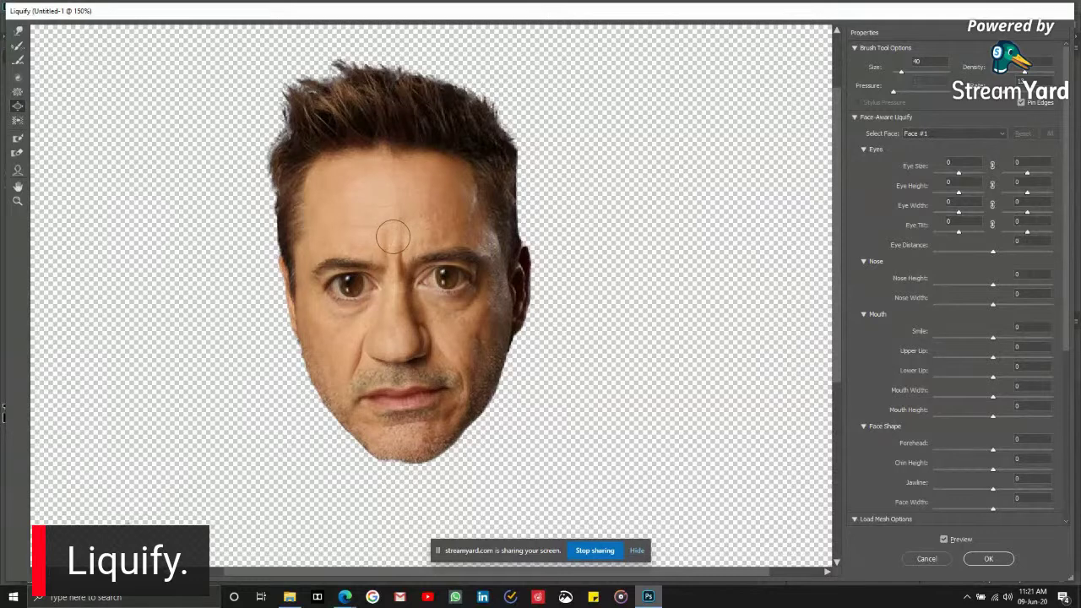
scroll(393, 237, up, 2)
scroll(383, 282, up, 1)
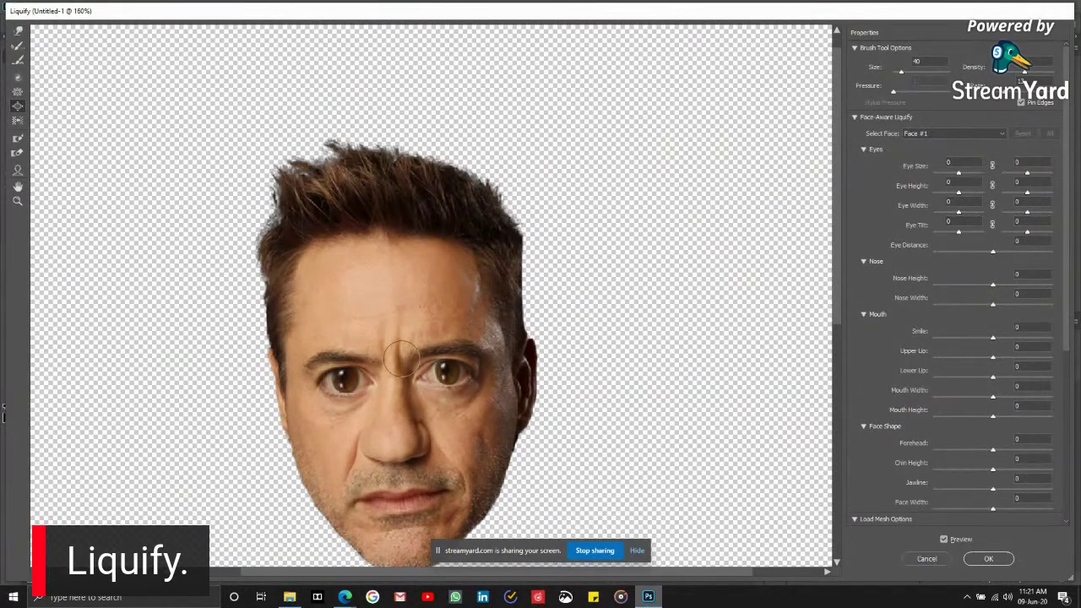
scroll(401, 359, down, 2)
scroll(395, 284, up, 2)
key(alt)
scroll(395, 285, up, 1)
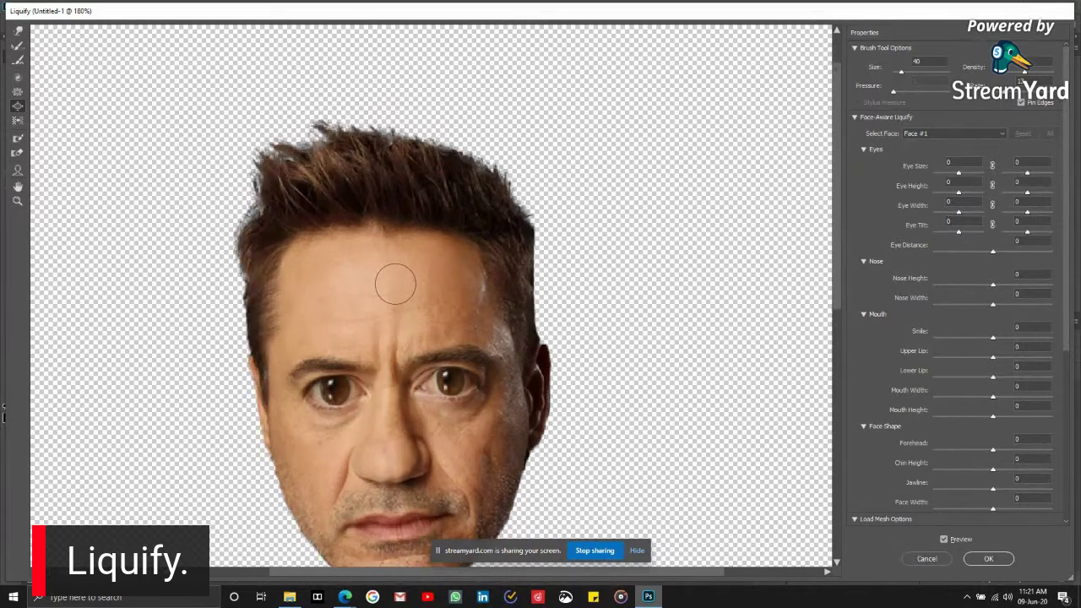
click(20, 32)
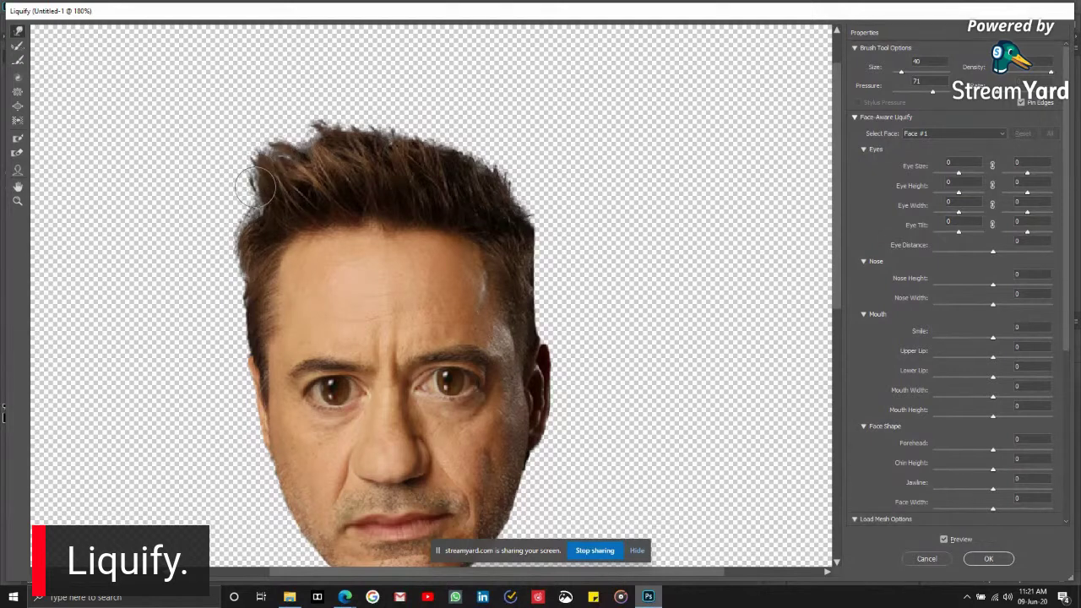
key(bracketright)
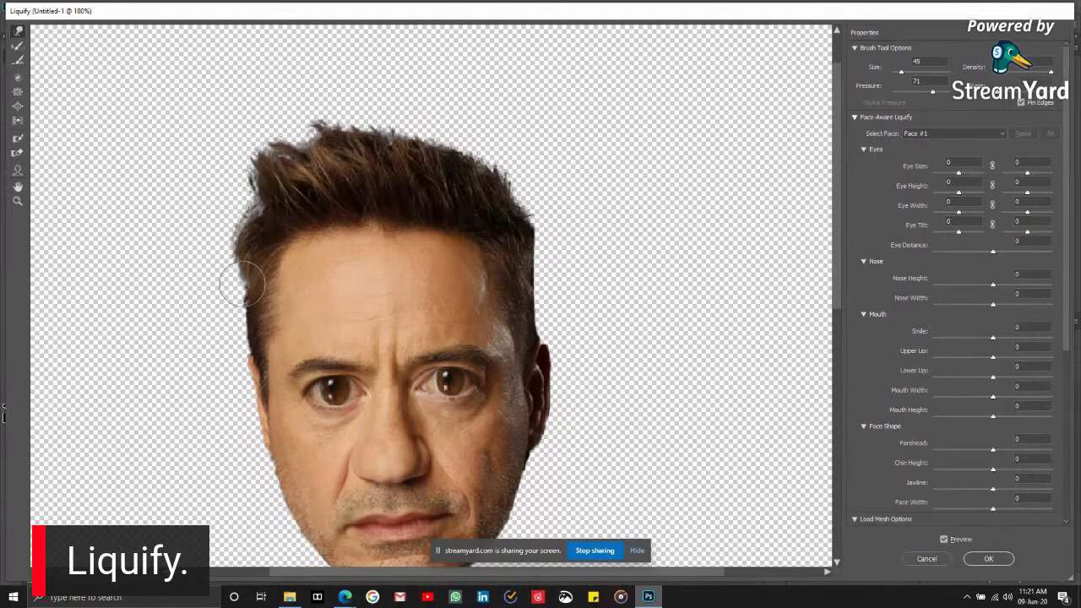
mouse_move(279, 179)
mouse_down()
mouse_move(338, 139)
mouse_move(266, 163)
mouse_move(321, 137)
mouse_move(308, 142)
mouse_up()
drag(391, 153, 427, 145)
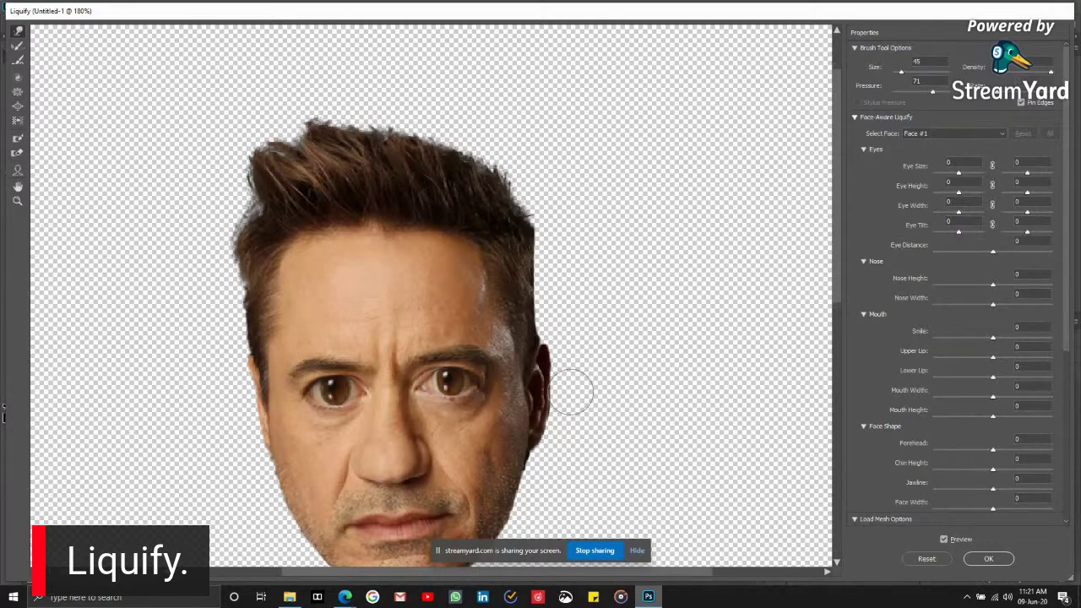
- Pull the outer edge of the fully visible ear outward with the Forward Warp tool
key(ctrl+plus)
mouse_move(568, 378)
mouse_down()
mouse_move(575, 369)
mouse_move(578, 471)
mouse_move(576, 432)
mouse_up()
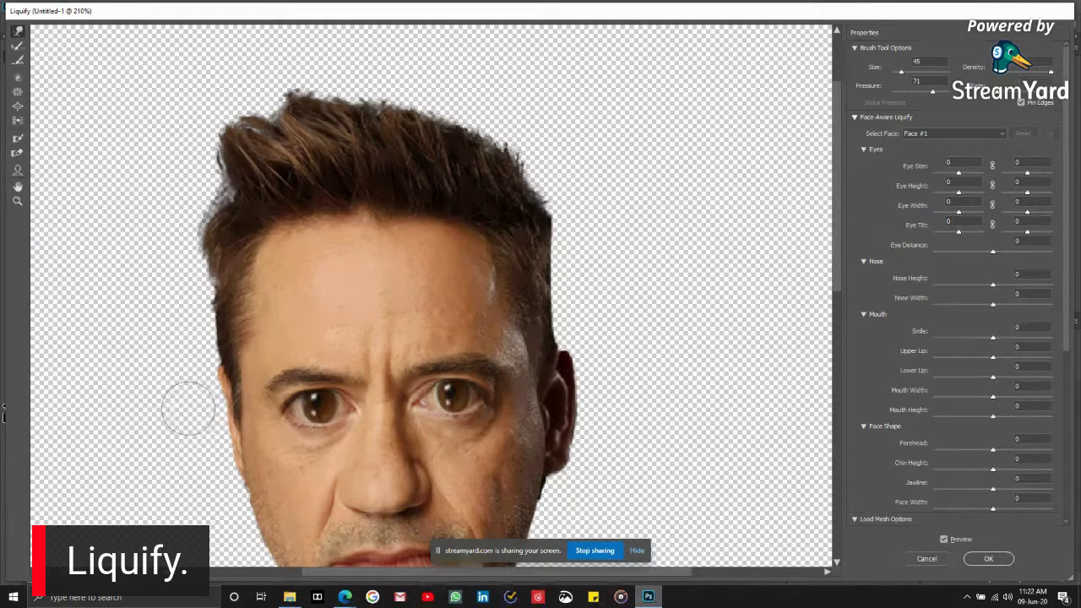
scroll(216, 393, up, 1)
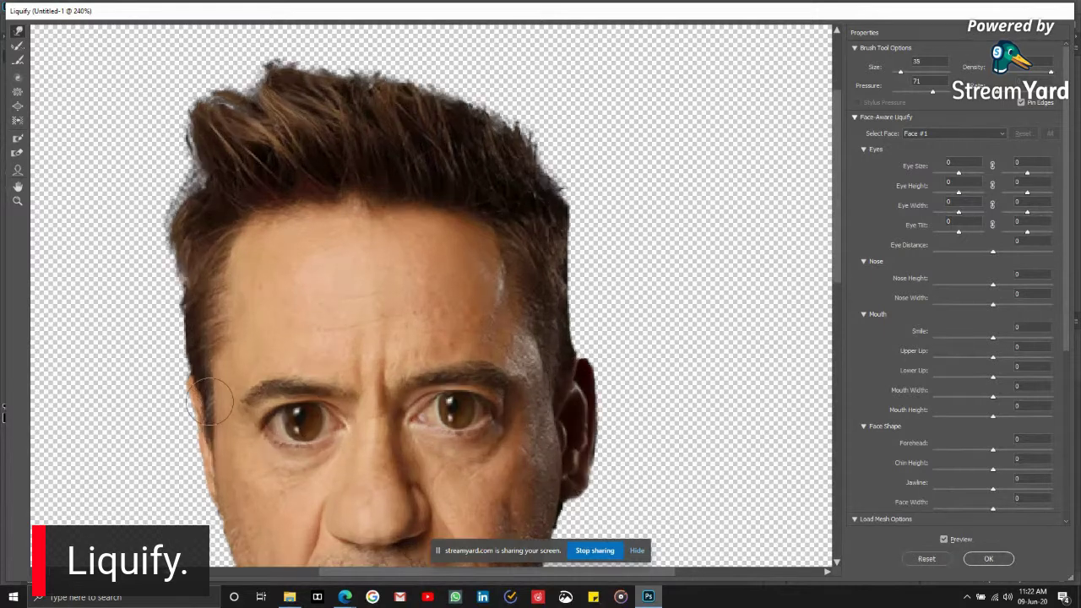
- Pull the outer edge of the partly hidden ear outward with the Forward Warp tool at brush size 35
scroll(104, 423, down, 5)
scroll(149, 270, up, 4)
scroll(141, 283, up, 2)
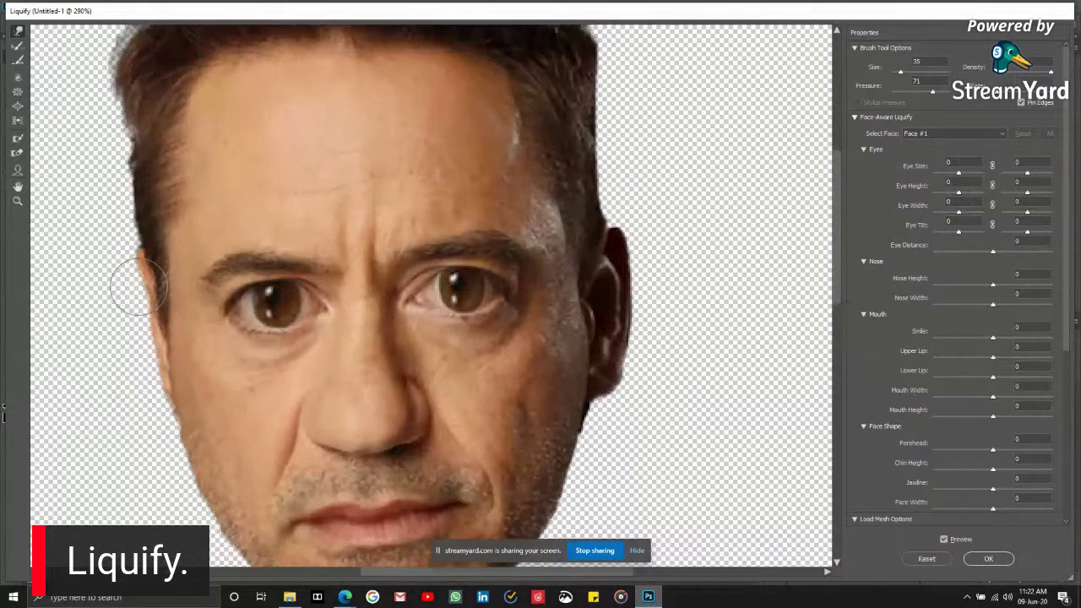
mouse_move(98, 266)
mouse_down()
mouse_move(121, 398)
mouse_move(97, 278)
mouse_move(113, 294)
mouse_move(96, 330)
mouse_move(123, 374)
mouse_move(114, 374)
mouse_up()
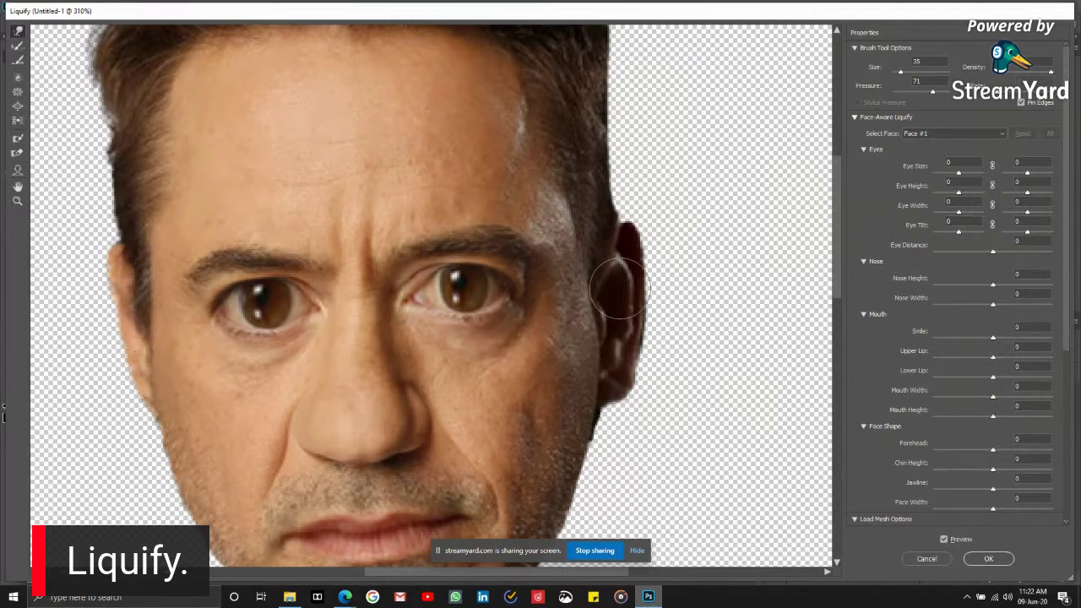
- Push the upper rim of the fully visible ear outward and draw its lower edge in toward the head
mouse_move(646, 237)
mouse_down()
mouse_move(644, 387)
mouse_move(642, 355)
mouse_up()
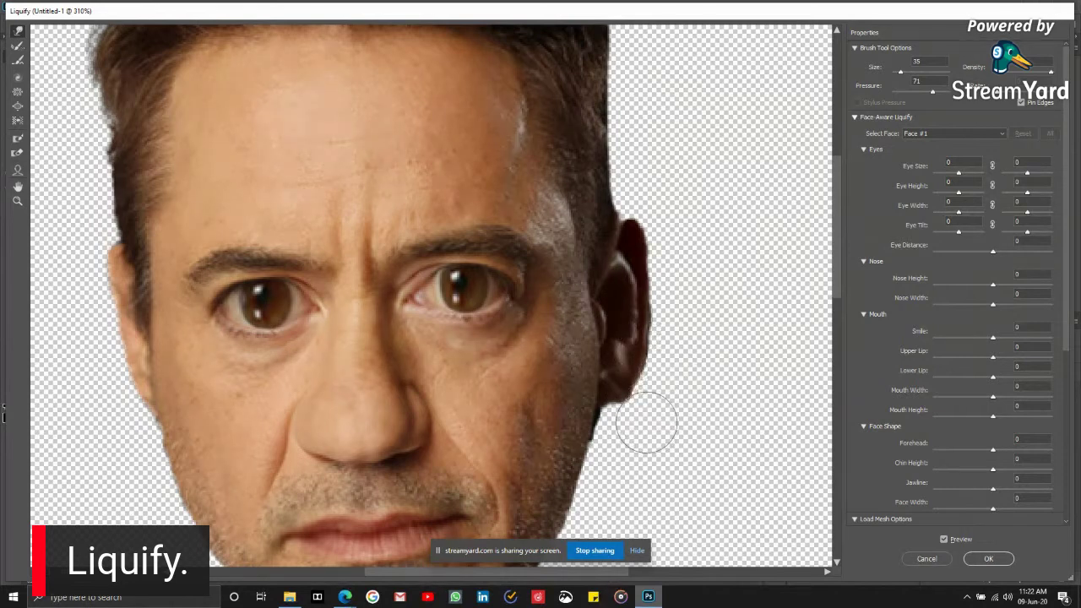
mouse_move(678, 315)
mouse_down()
mouse_move(667, 345)
mouse_move(676, 358)
mouse_up()
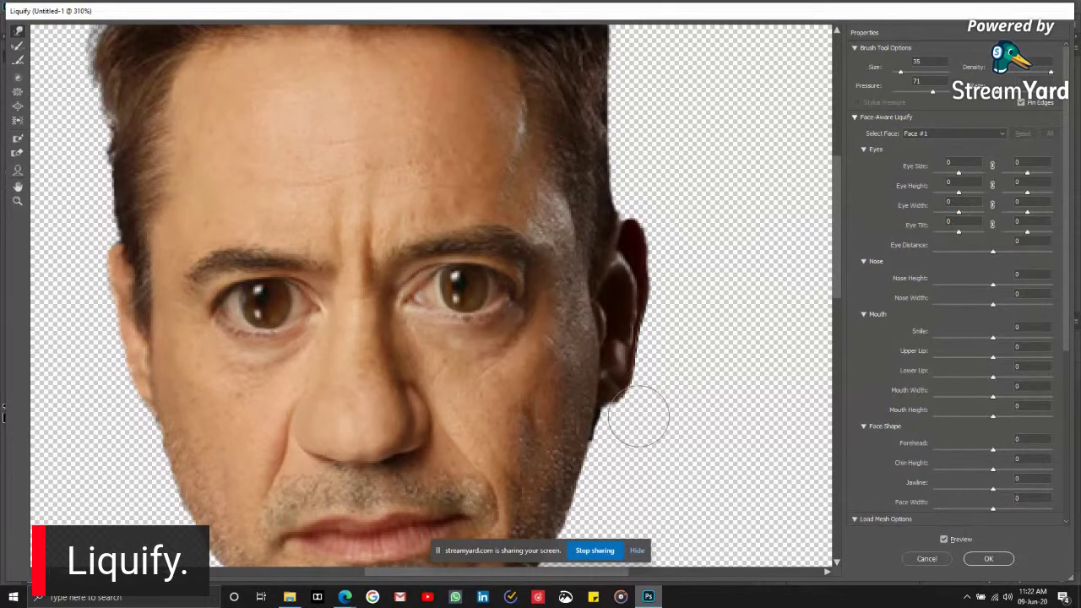
mouse_move(634, 225)
mouse_down()
mouse_move(632, 241)
mouse_move(648, 264)
mouse_move(650, 245)
mouse_move(652, 266)
mouse_move(634, 394)
mouse_move(646, 374)
mouse_move(646, 411)
mouse_move(632, 417)
mouse_move(656, 294)
mouse_move(627, 248)
mouse_move(627, 435)
mouse_move(616, 440)
mouse_move(620, 422)
mouse_up()
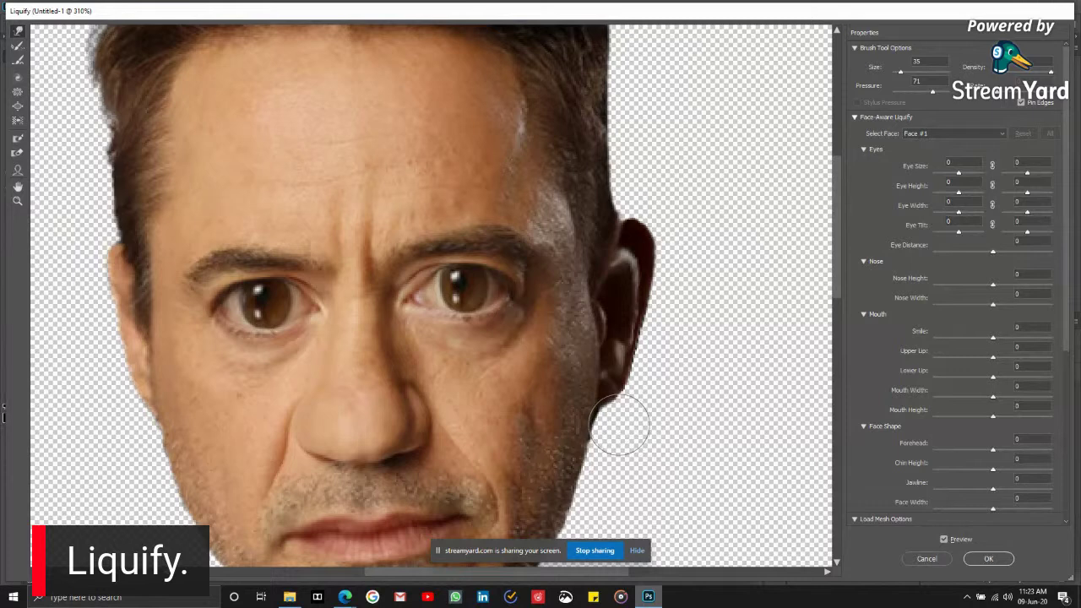
scroll(632, 398, down, 3)
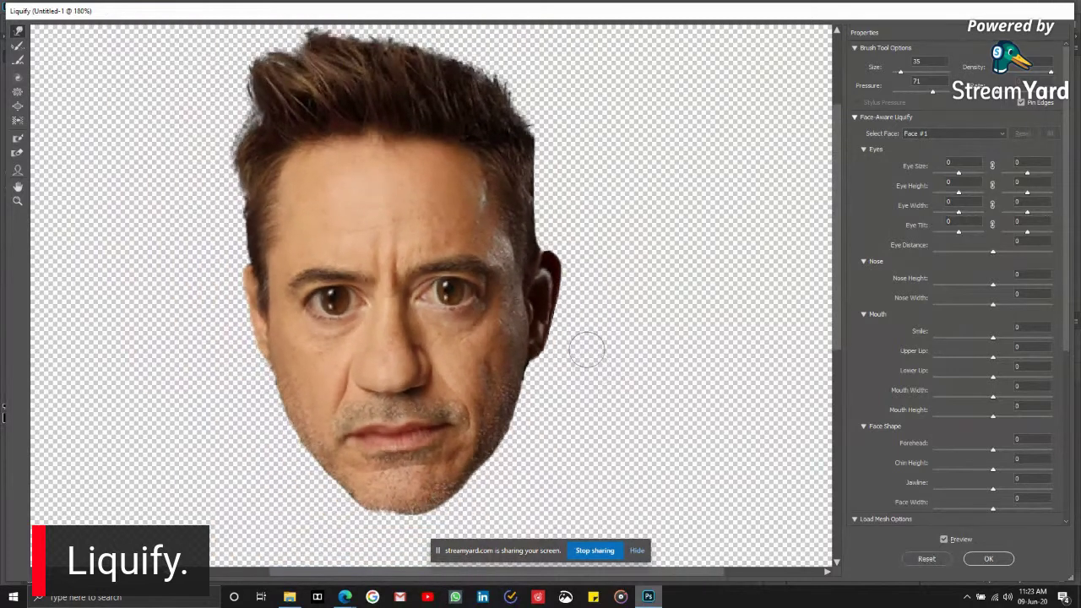
- Reduce the brush size to 20 and refine the outer edge of the partly hidden ear
scroll(442, 287, up, 3)
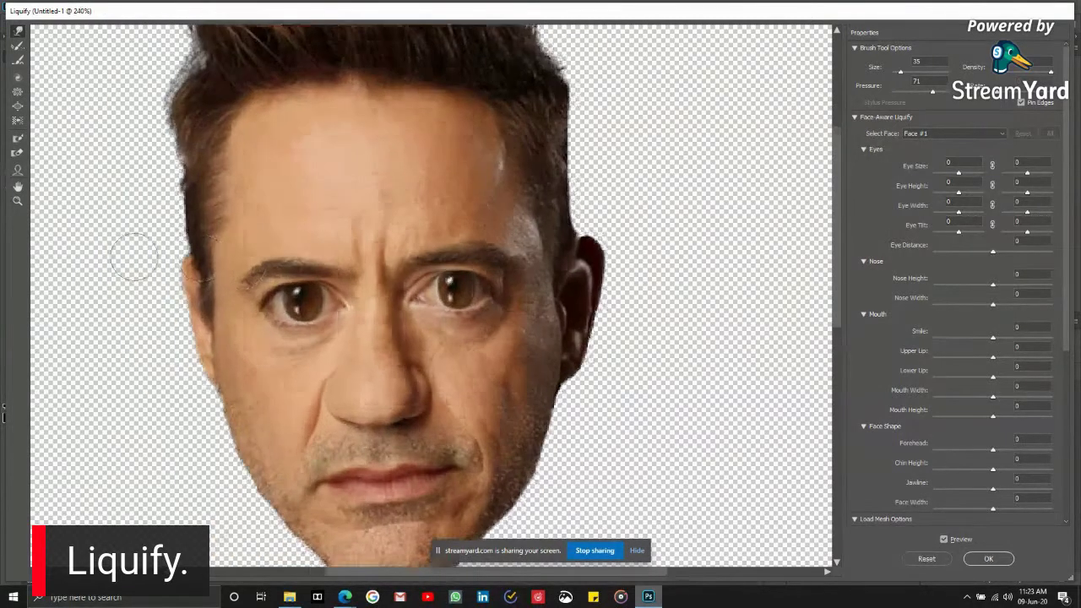
scroll(133, 257, up, 2)
key(bracketleft)
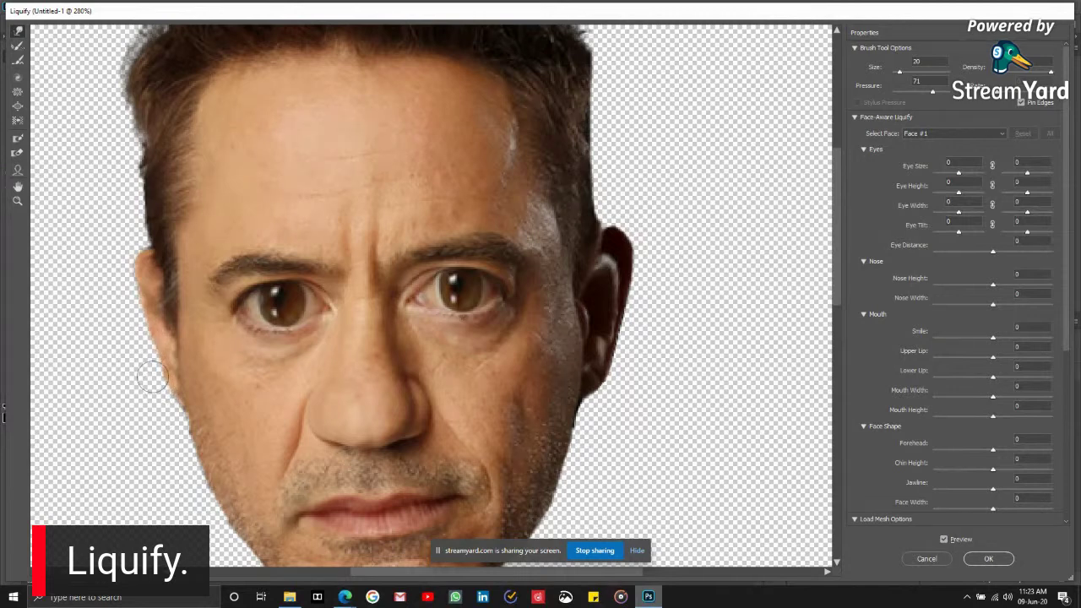
- Compare the whole head, especially the ears and hair, with the Liquify preview off and on
key(ctrl+0)
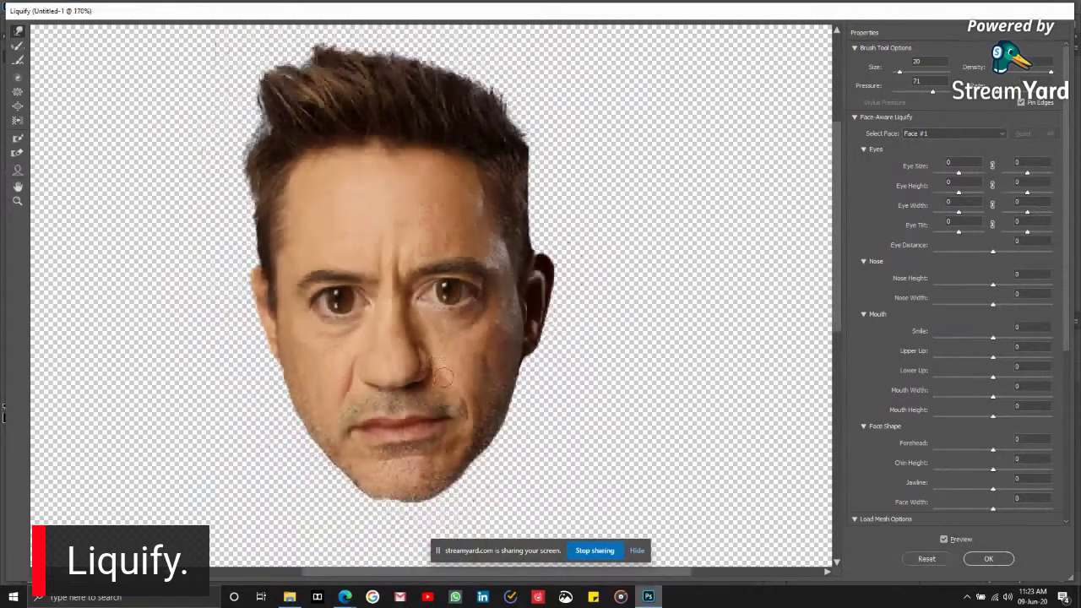
click(944, 541)
click(944, 542)
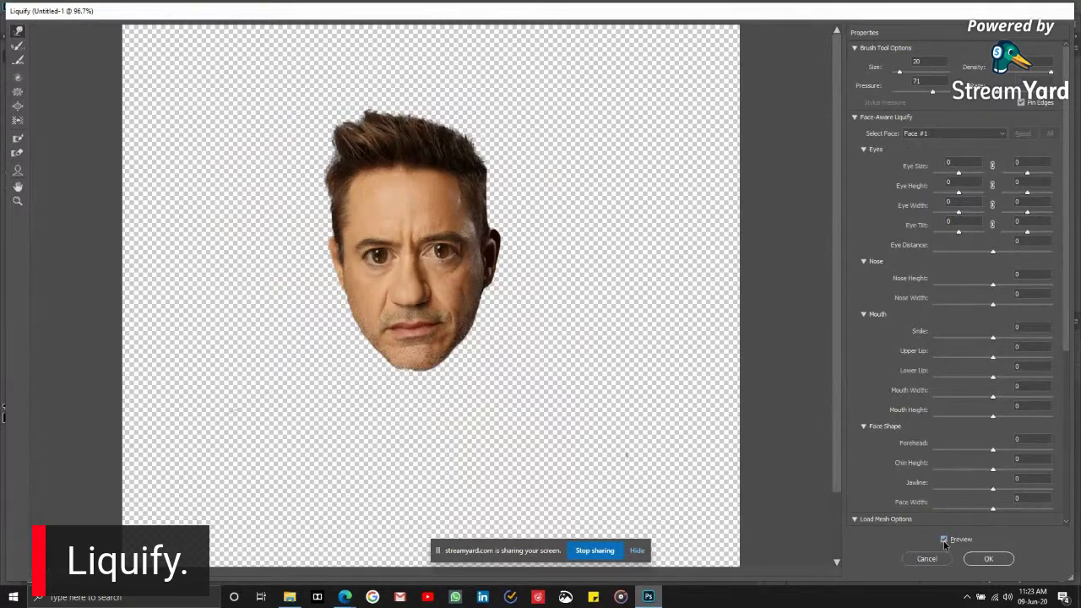
click(944, 541)
click(944, 542)
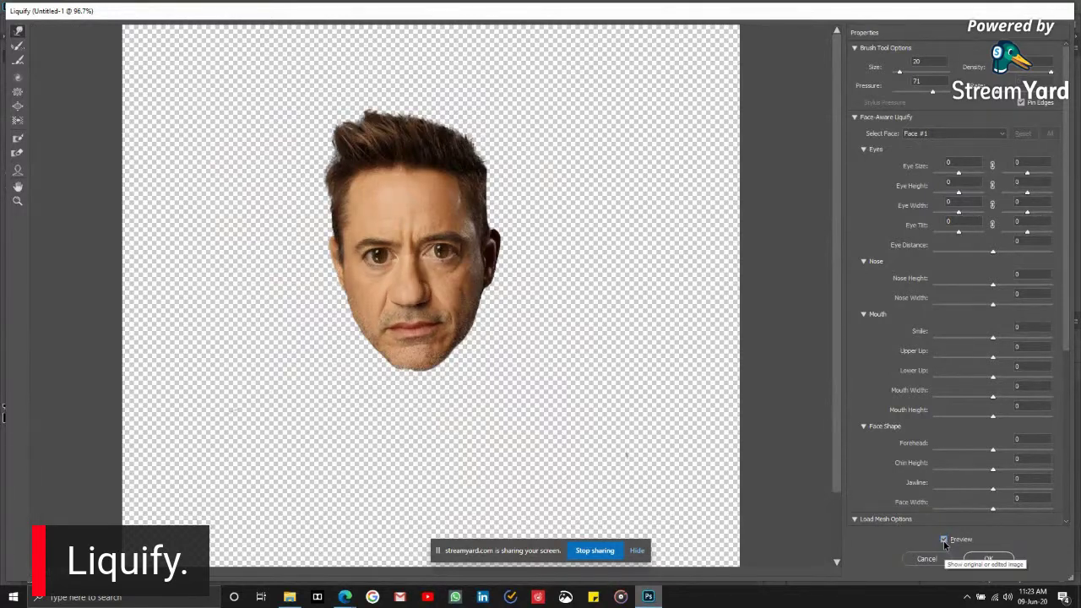
click(944, 541)
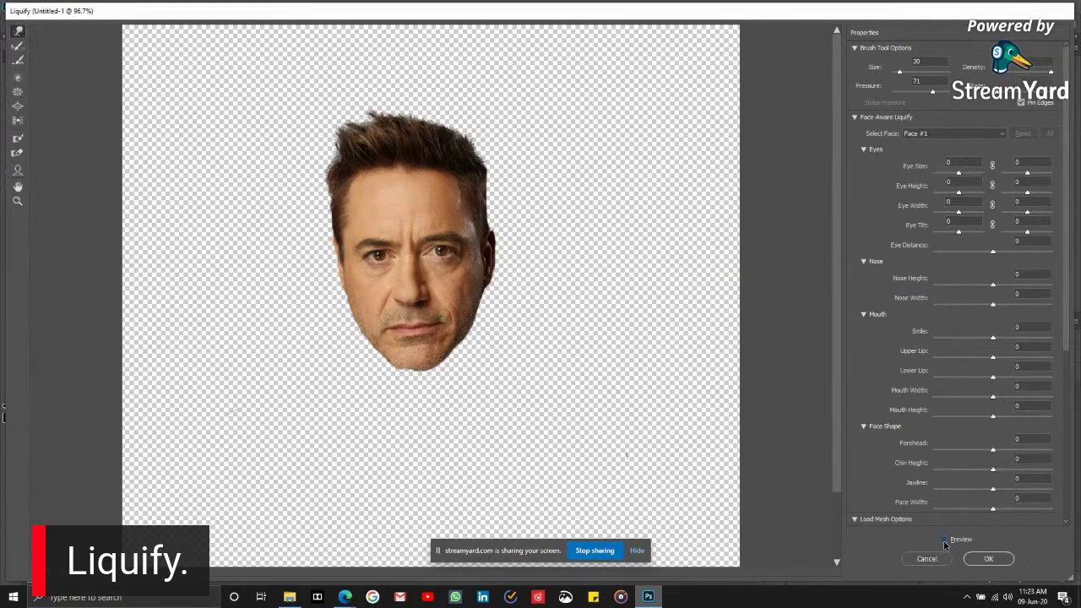
click(945, 541)
click(944, 541)
click(944, 541)
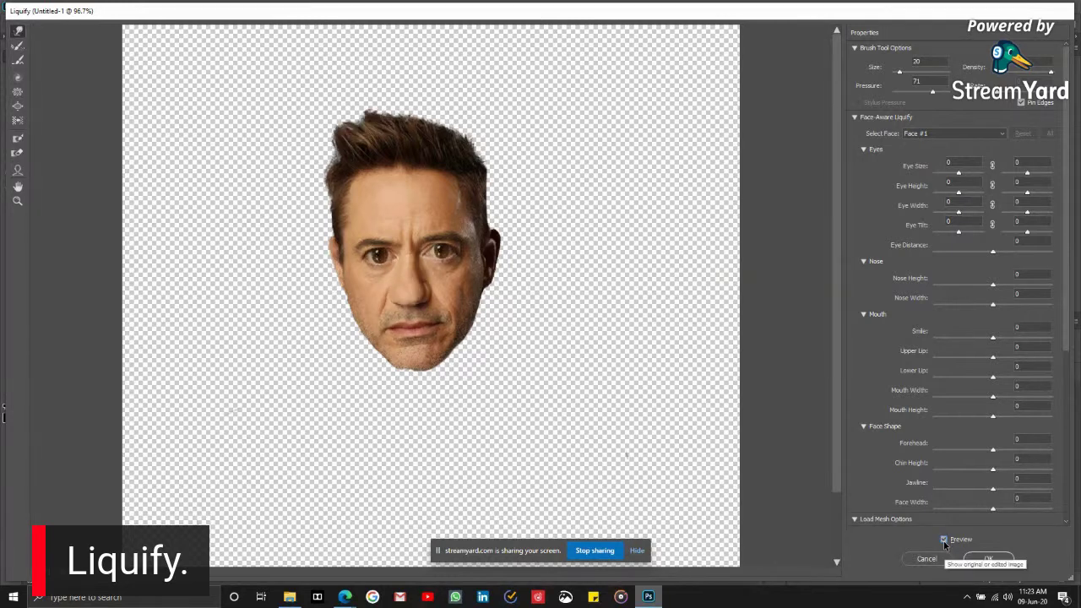
click(945, 541)
click(944, 542)
click(944, 541)
click(944, 541)
click(944, 541)
click(944, 542)
click(944, 541)
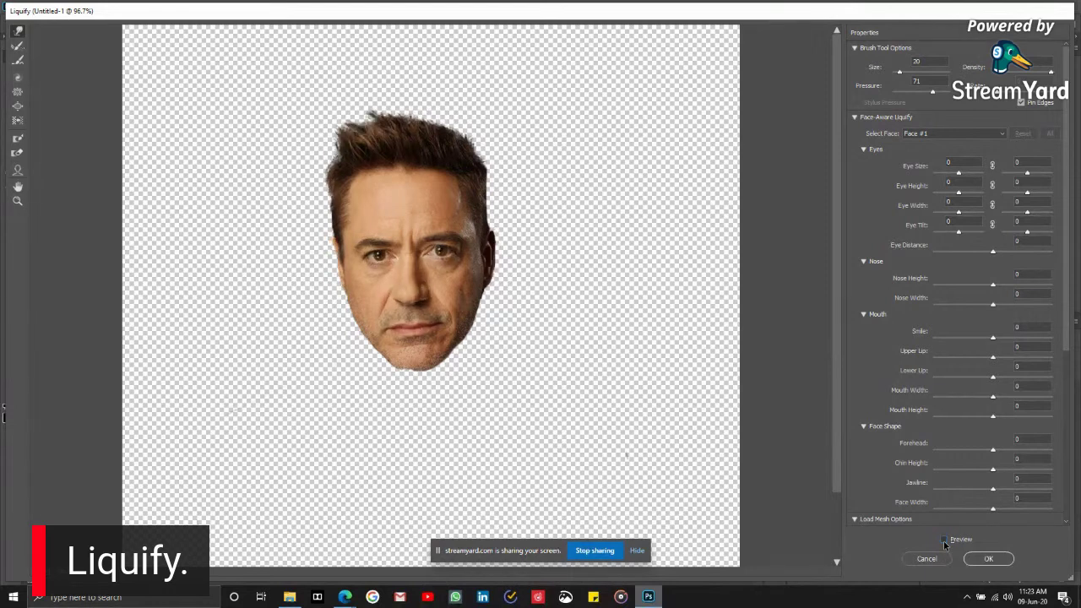
click(945, 541)
- With Forward Warp brush sizes 70 and 50, push both sides of the jaw inward and reshape the chin edge
scroll(436, 371, up, 5)
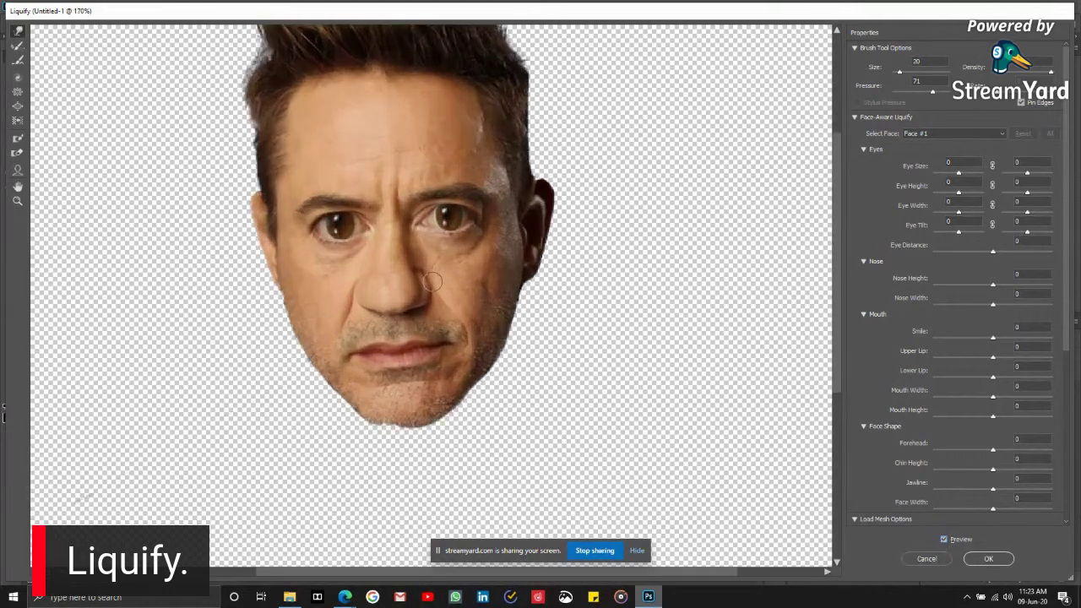
scroll(428, 287, up, 2)
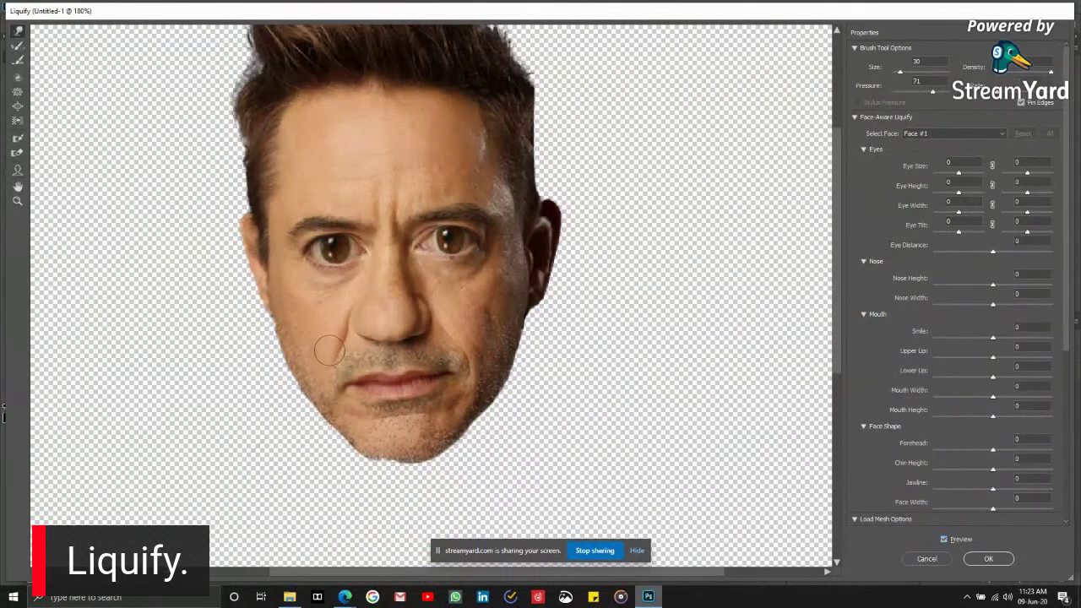
key(bracketright)
key(bracketright)
key(bracketright)
key(bracketright)
key(bracketright)
key(bracketright)
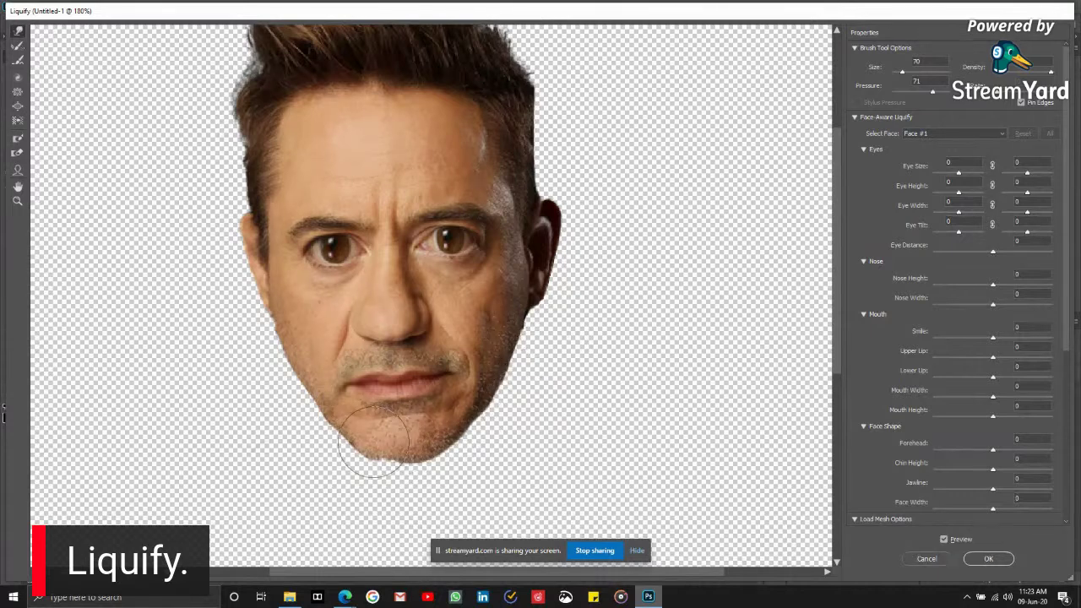
key(bracketleft)
key(bracketleft)
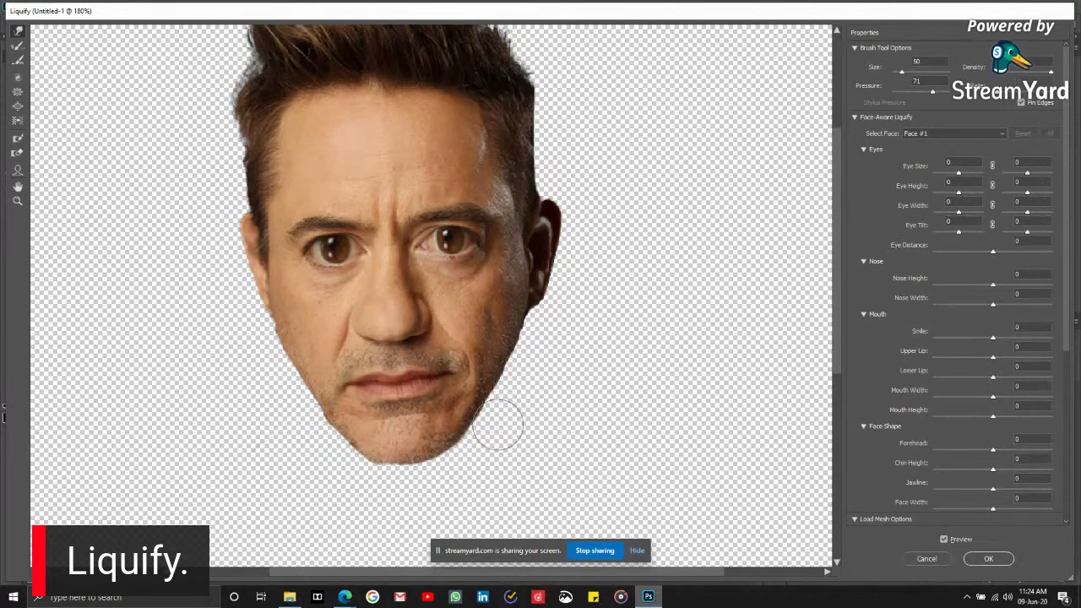
- Check the reshaped jaw against the original and refine the lower cheek and jaw edges with the size 50 brush
scroll(490, 413, down, 3)
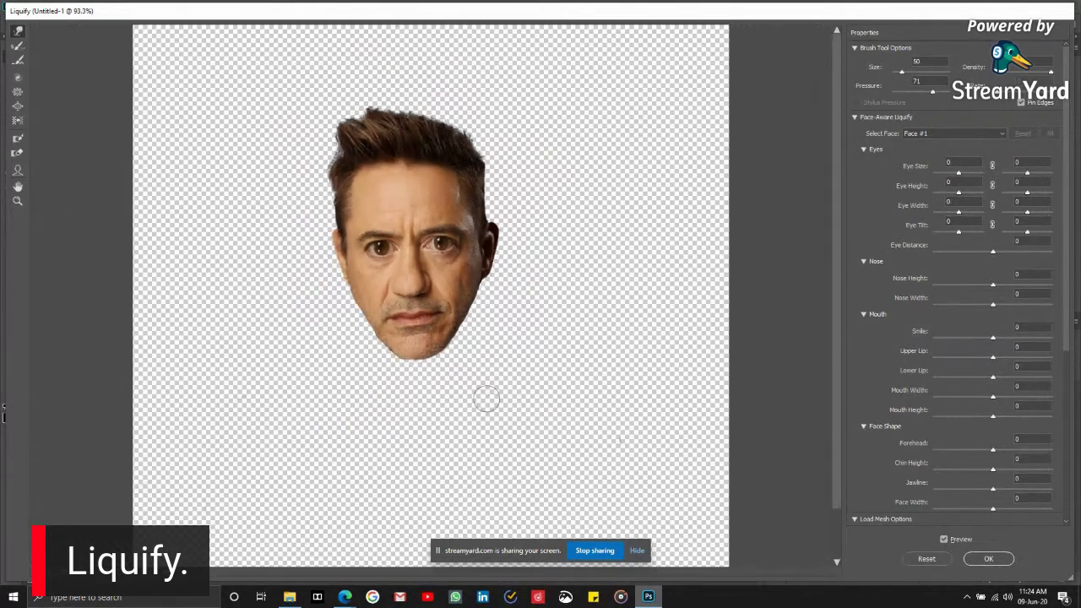
scroll(427, 272, up, 1)
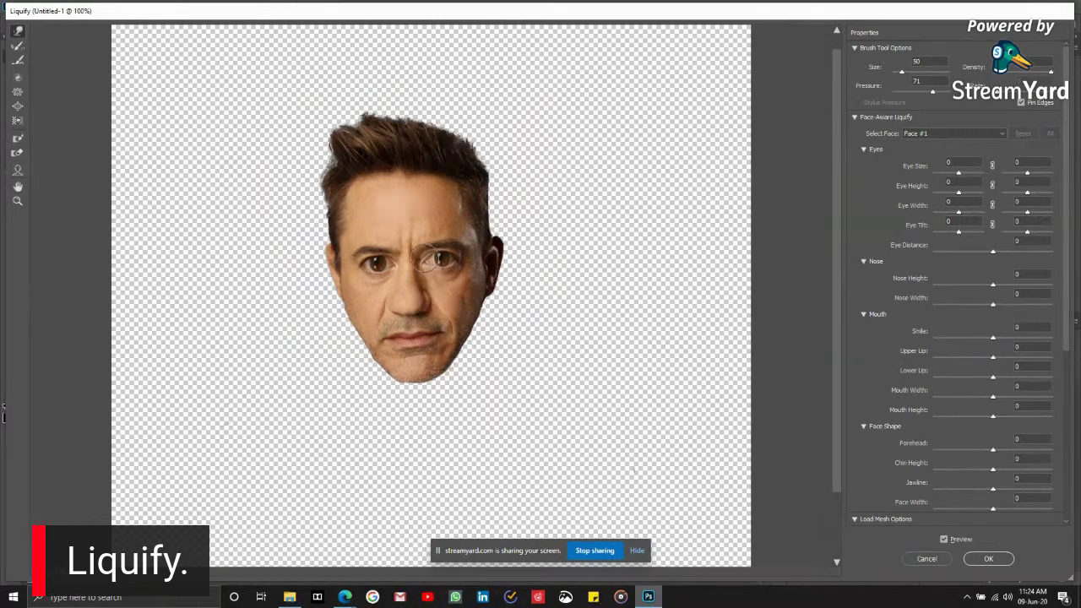
click(943, 540)
click(944, 540)
scroll(450, 345, up, 2)
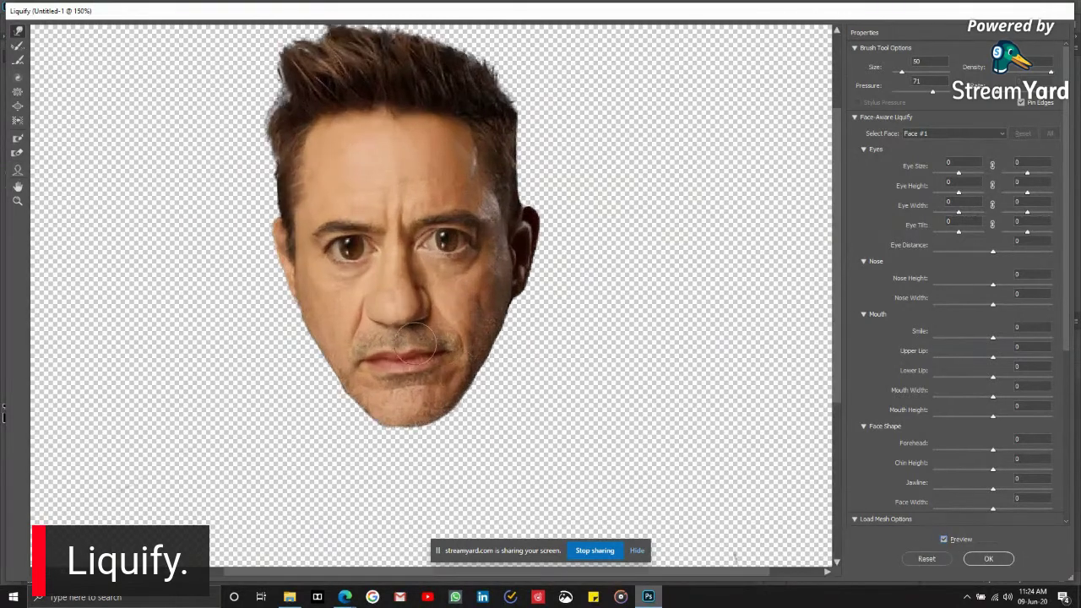
scroll(415, 344, up, 1)
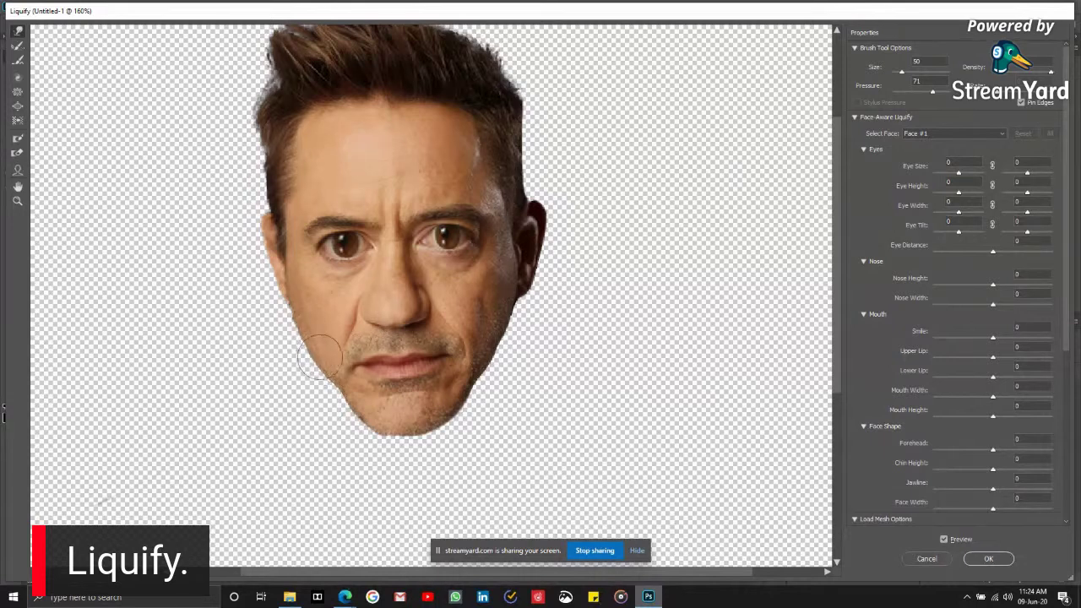
- Toggle the Liquify preview repeatedly to compare the narrowed jaw and full head with the original
scroll(386, 415, down, 5)
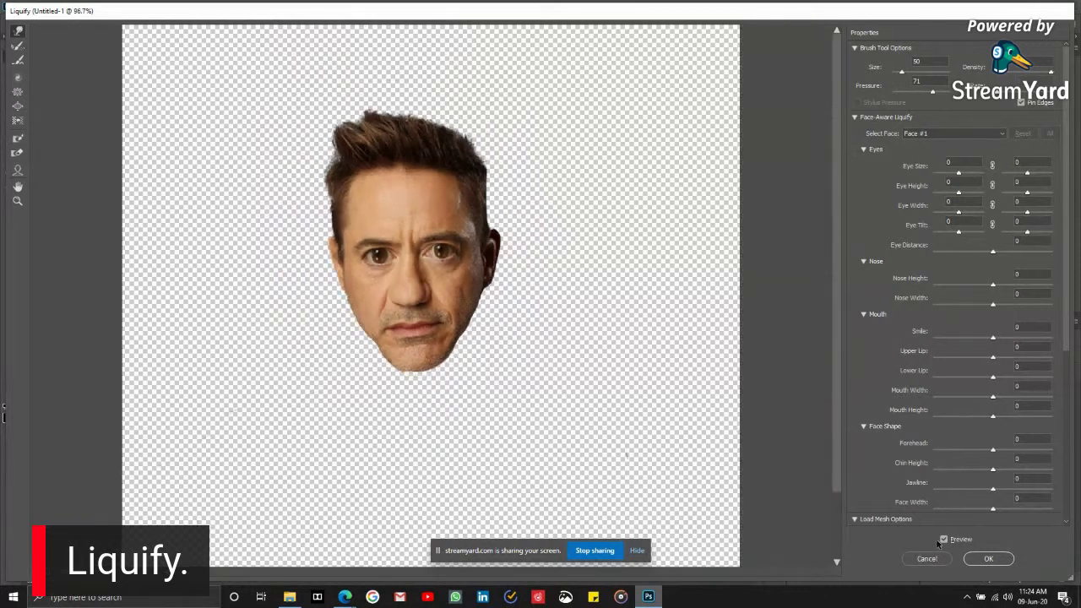
click(942, 539)
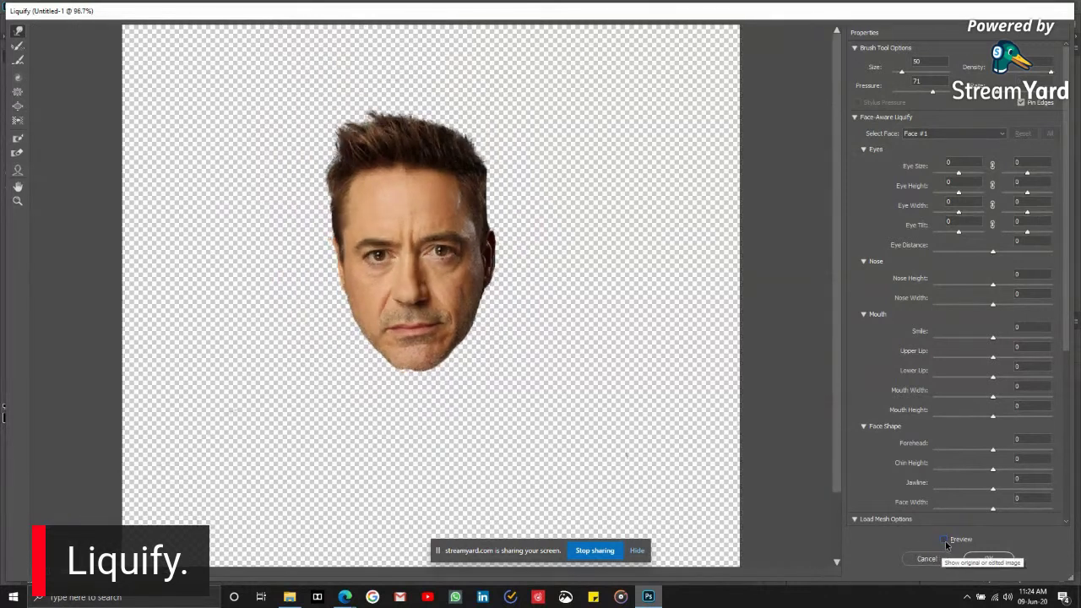
click(945, 540)
click(945, 541)
click(945, 541)
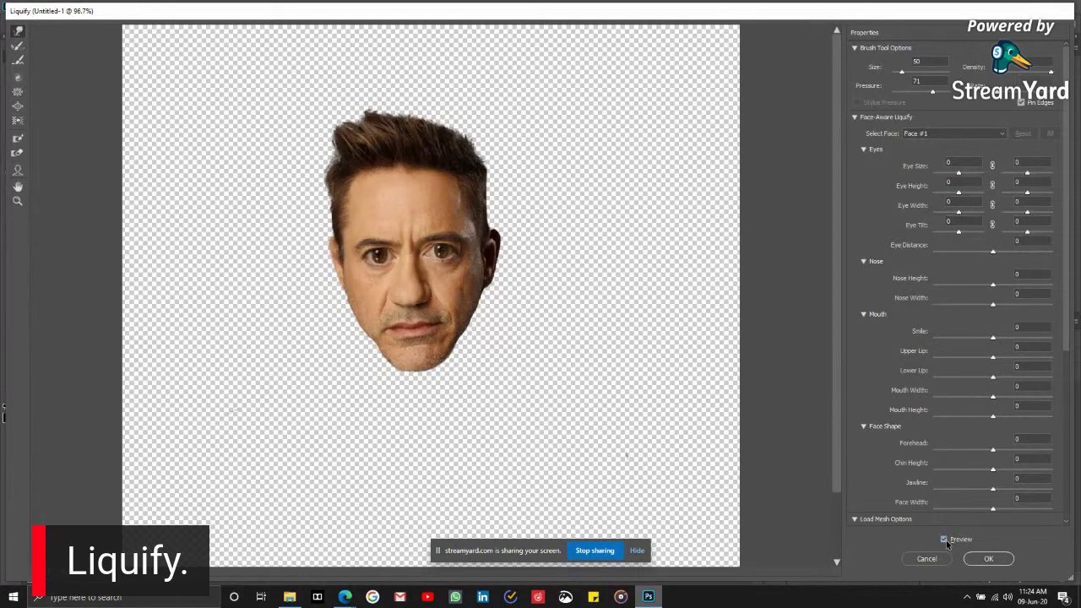
click(945, 540)
click(945, 541)
click(945, 540)
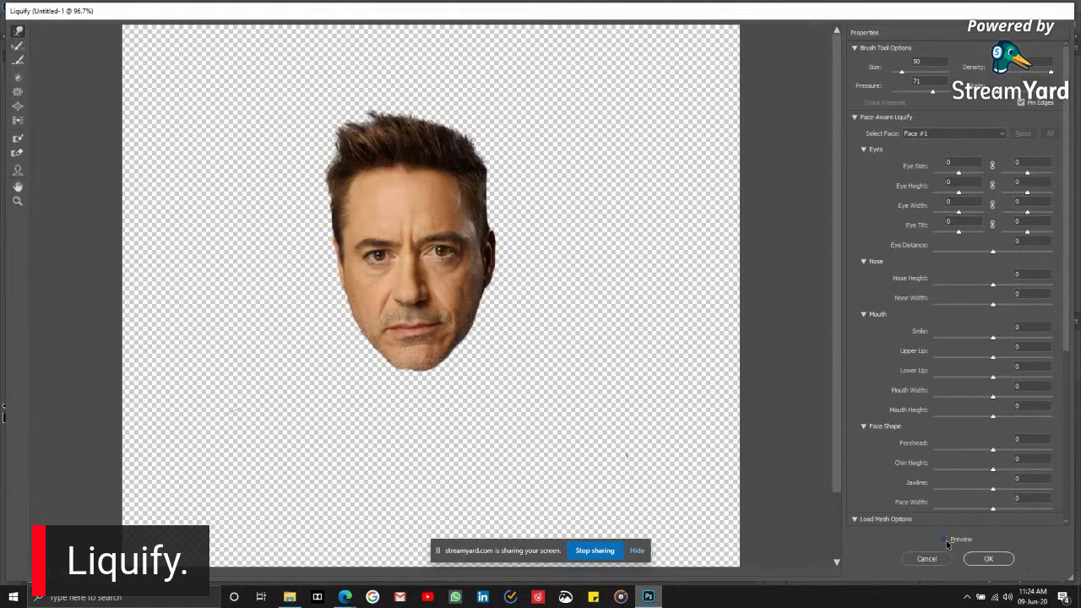
click(945, 540)
click(945, 540)
click(945, 540)
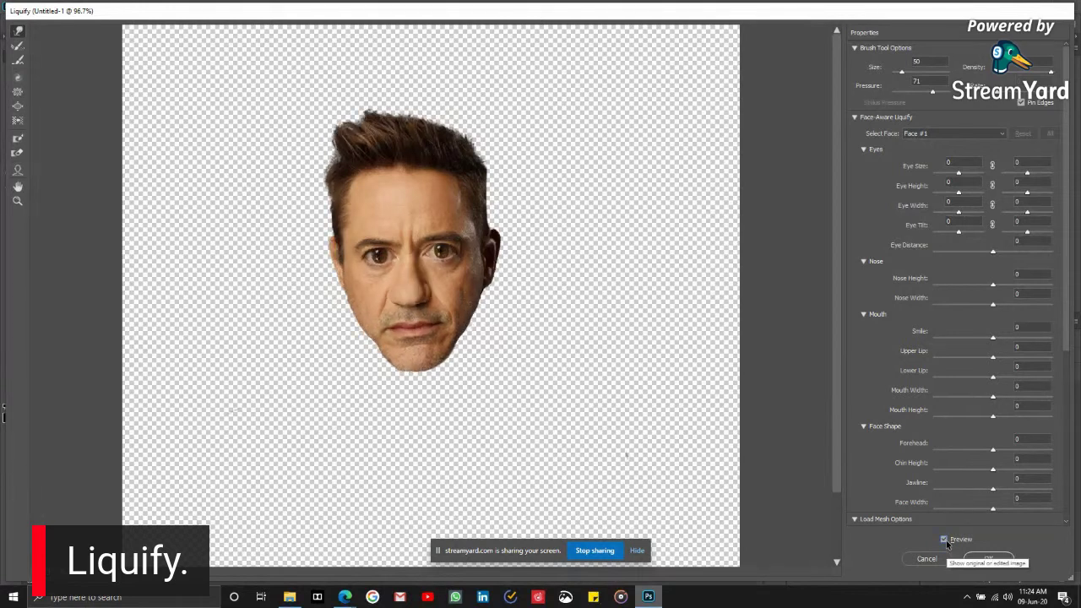
click(945, 540)
click(945, 540)
click(945, 540)
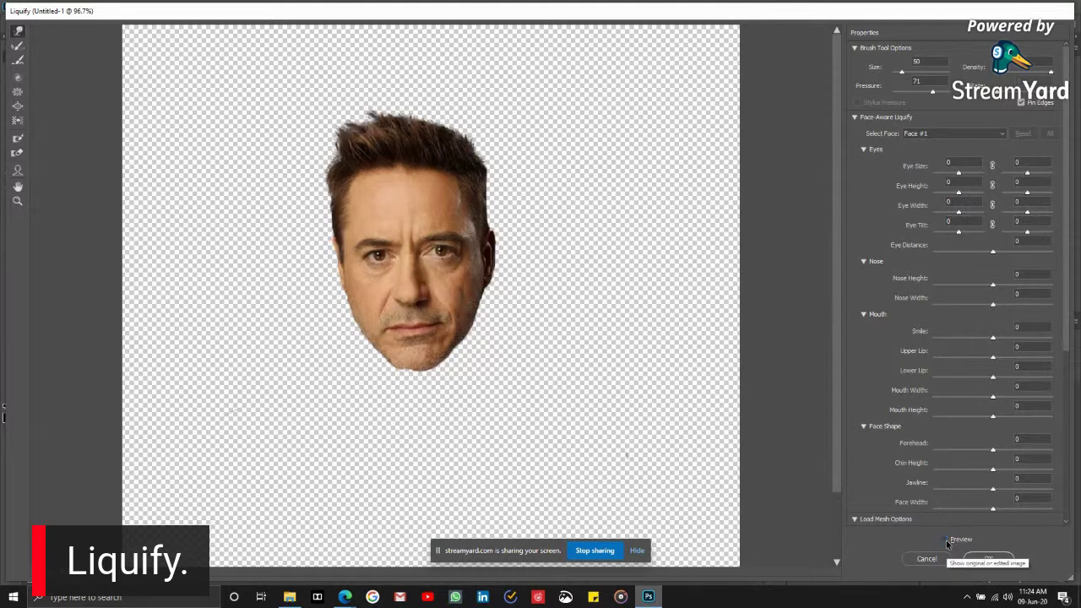
click(945, 540)
click(945, 541)
click(945, 540)
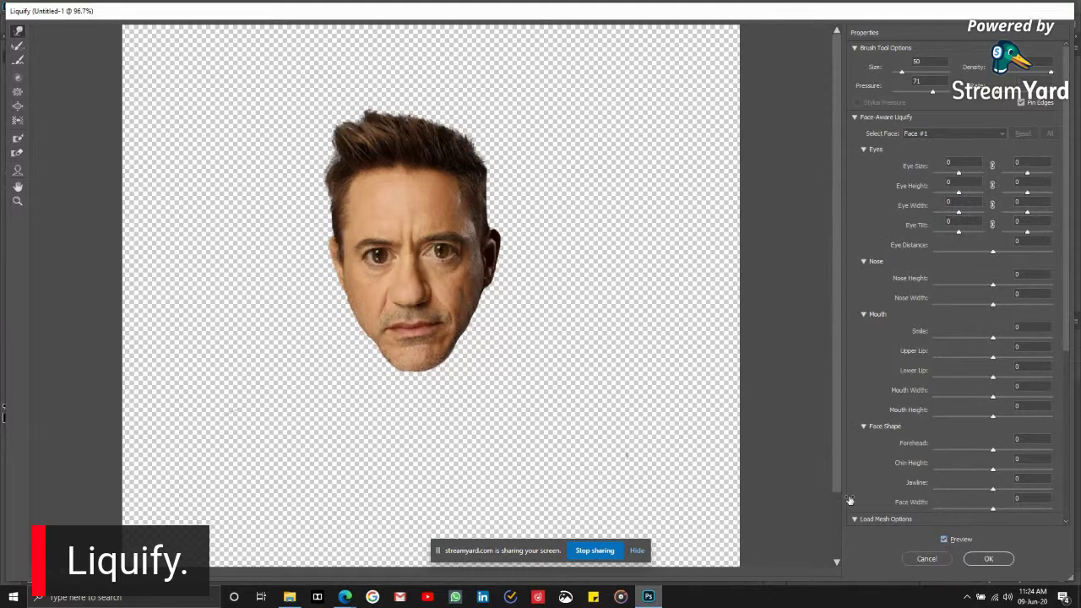
- Reduce the brush size to 30 and refine the lower edge and lobe of the fully visible ear
scroll(511, 230, up, 5)
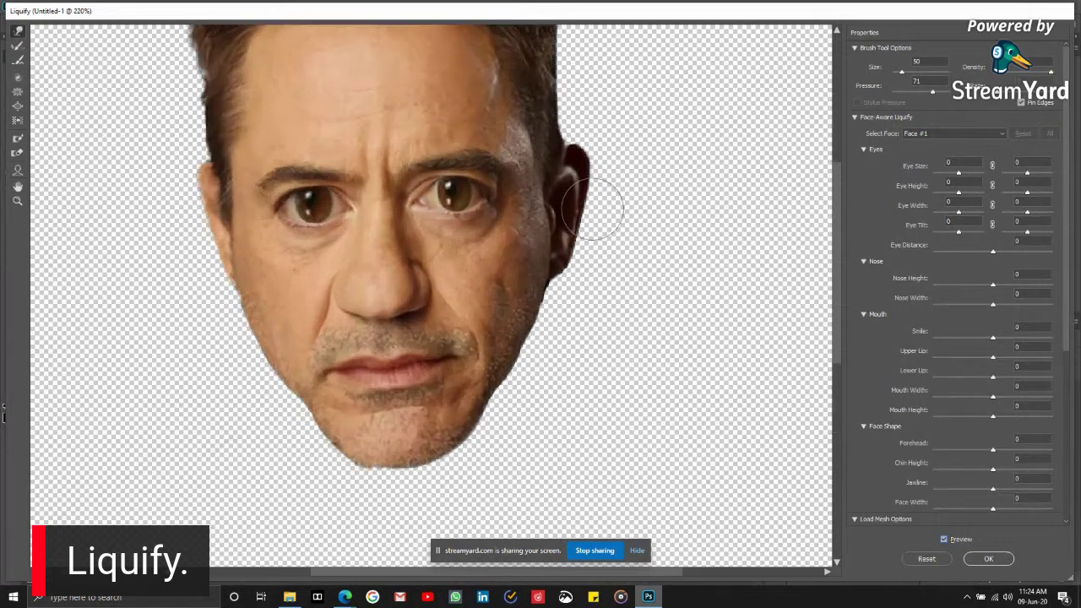
scroll(595, 236, up, 1)
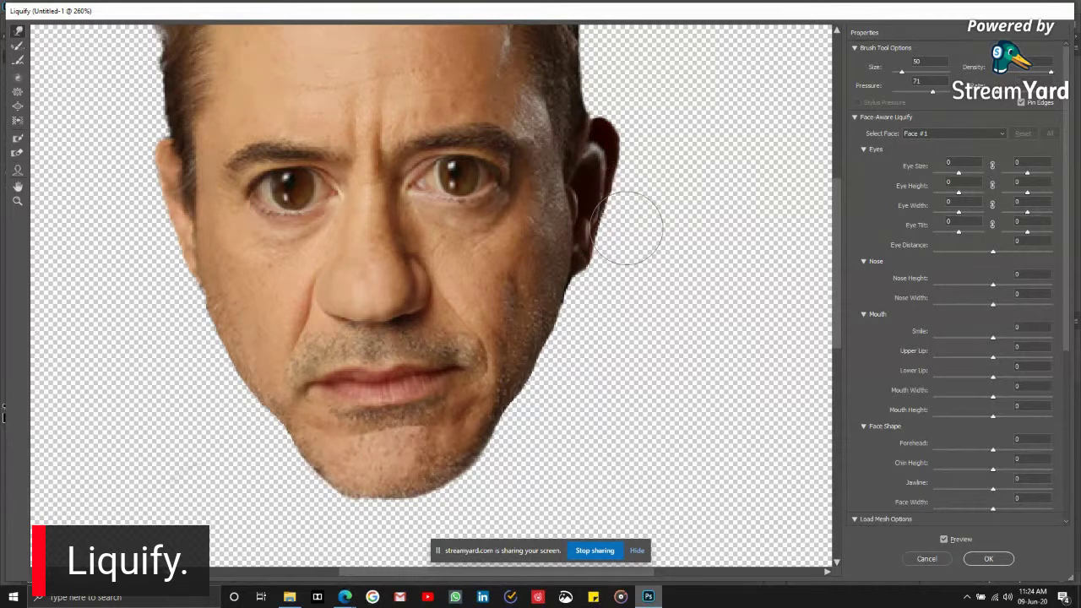
key(bracketleft)
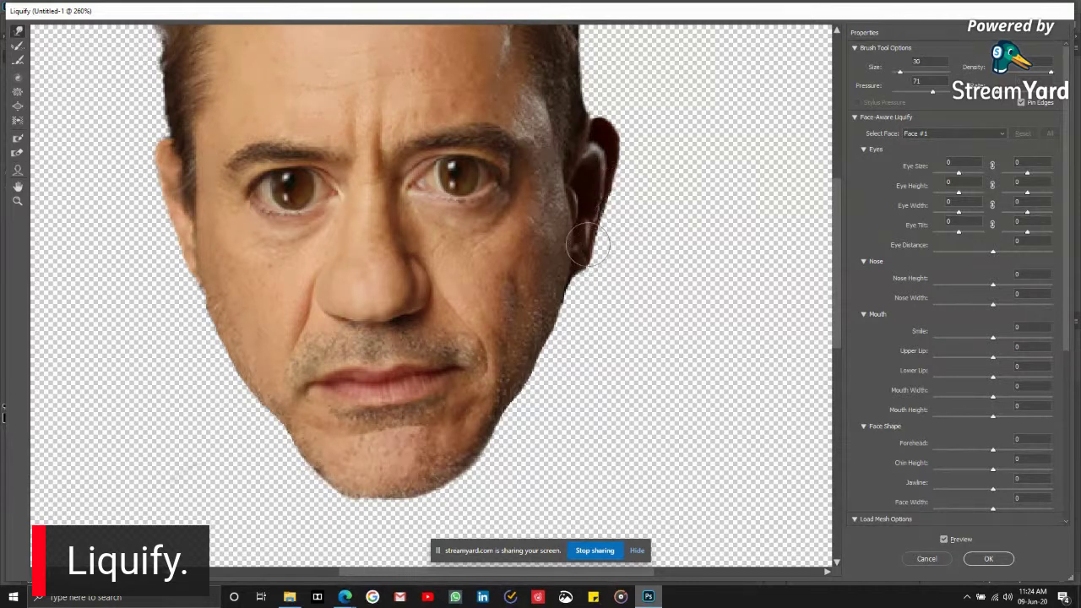
key(bracketleft)
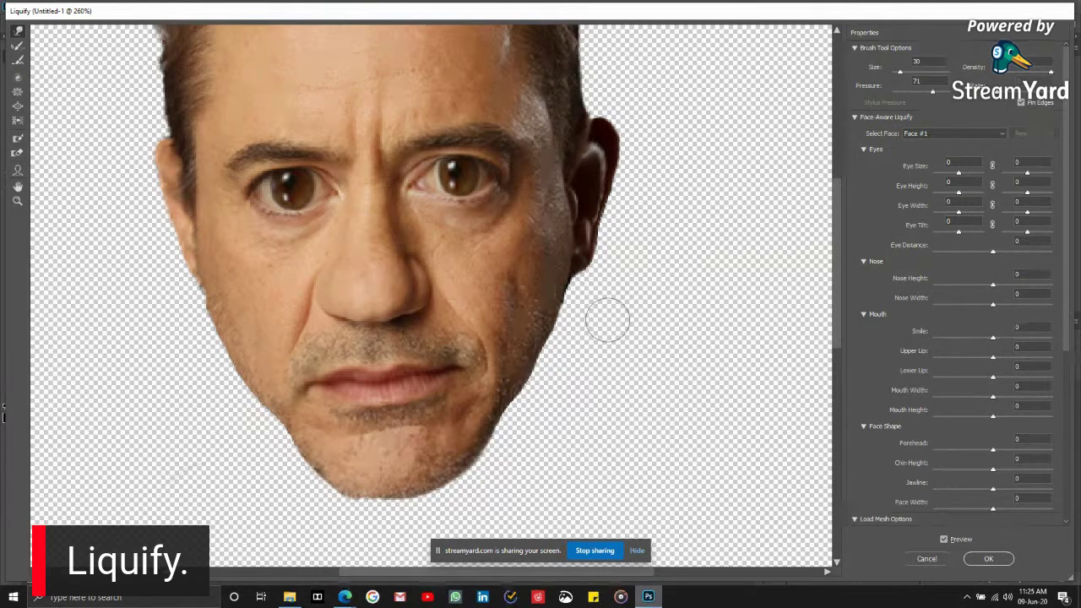
scroll(608, 323, down, 1)
scroll(604, 336, down, 2)
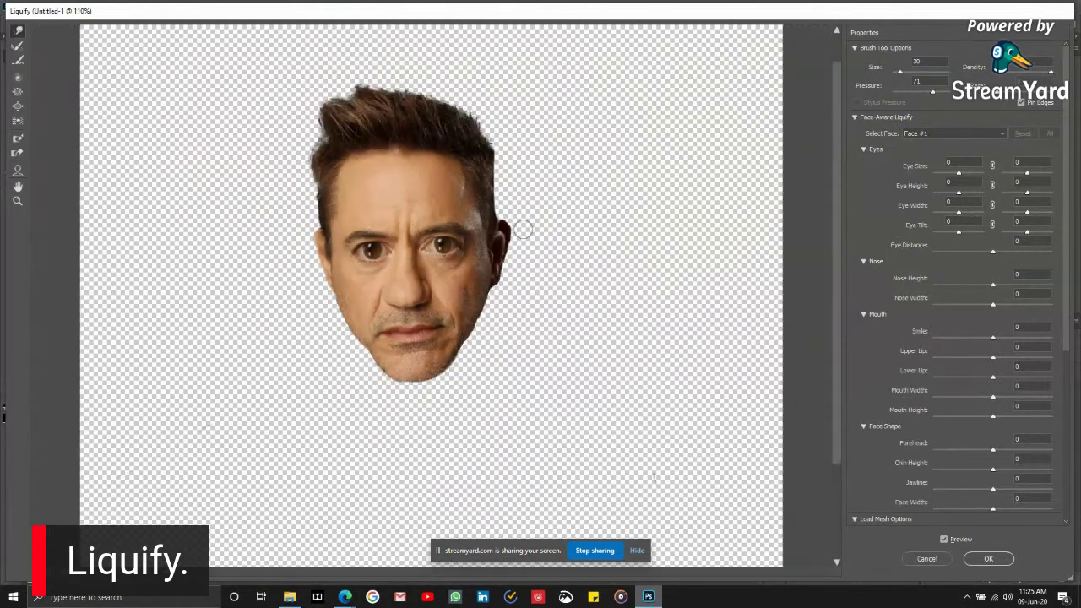
scroll(465, 302, down, 1)
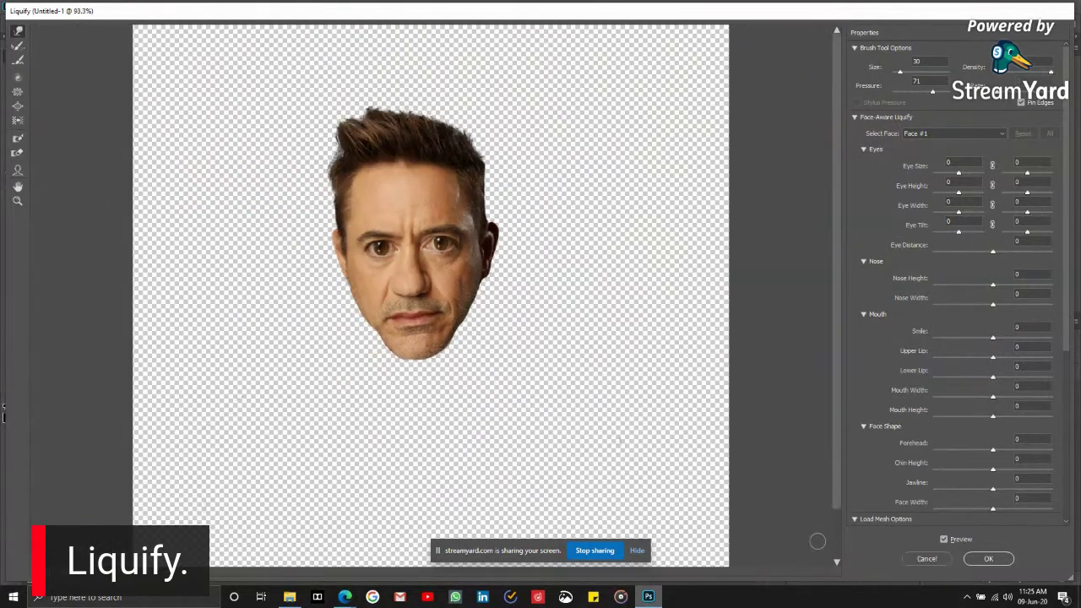
- Toggle the Liquify preview repeatedly to compare the refined head and ears with the original
click(951, 543)
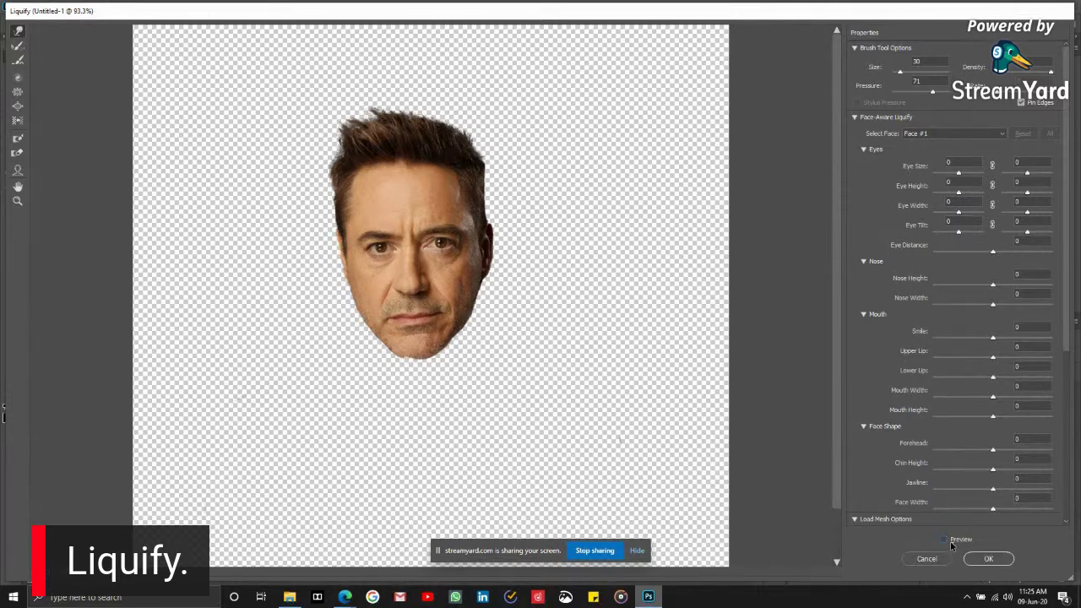
click(951, 543)
click(951, 543)
click(951, 543)
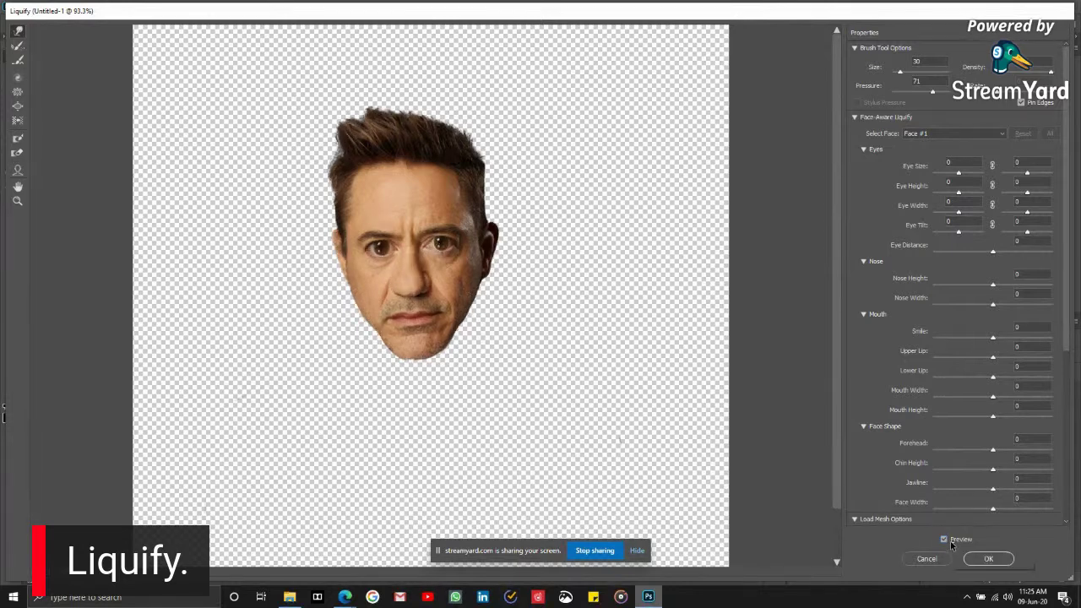
click(951, 543)
click(951, 543)
click(944, 540)
click(944, 539)
click(944, 540)
click(944, 540)
- Apply the Liquify changes to the head and move the head layer slightly upward, away from the body
scroll(912, 527, down, 5)
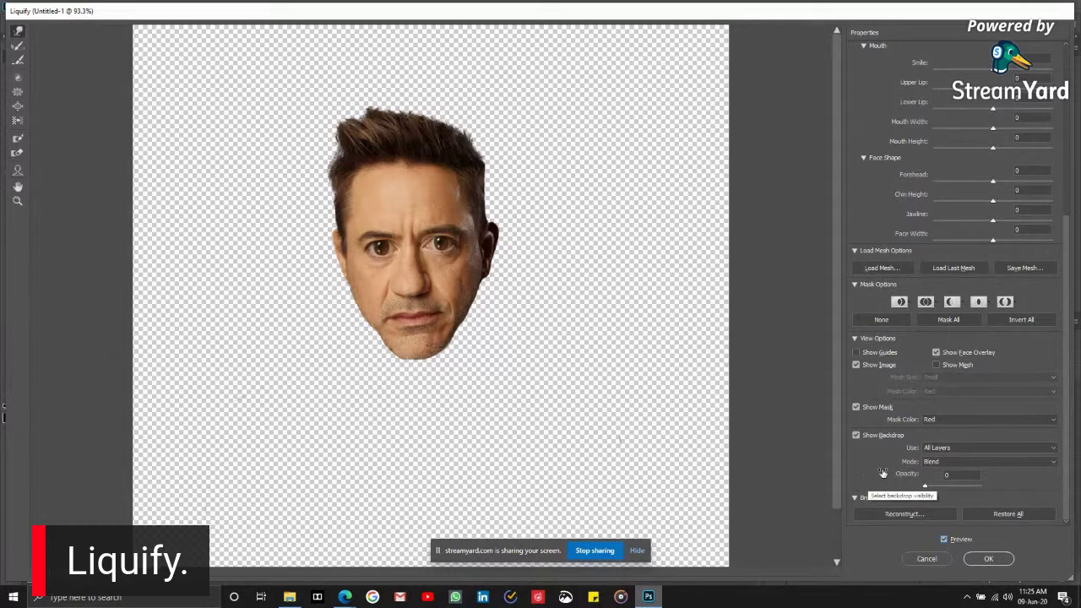
click(990, 559)
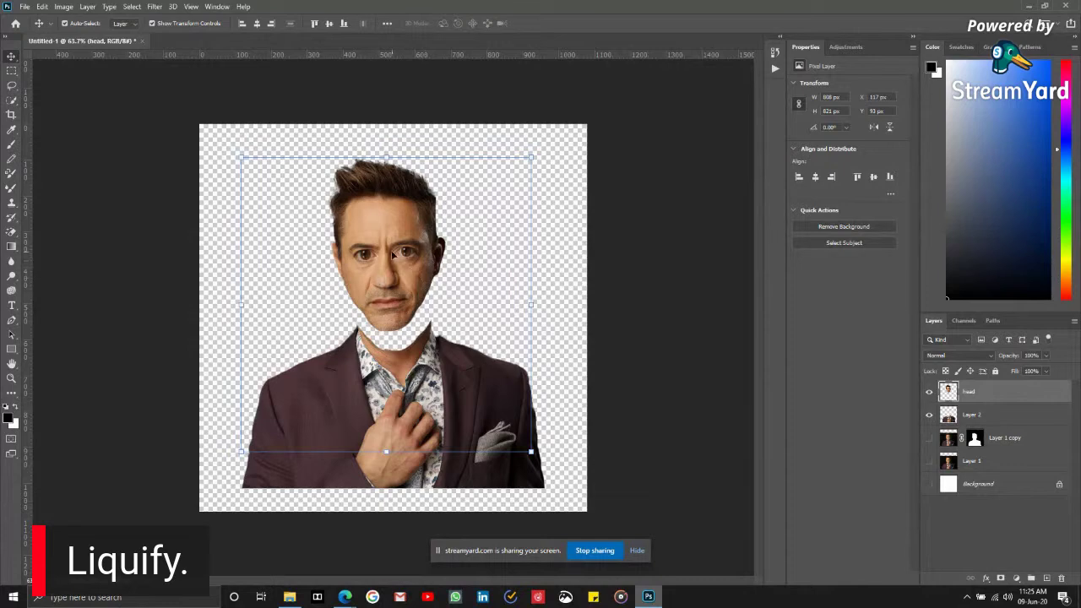
scroll(385, 229, up, 3)
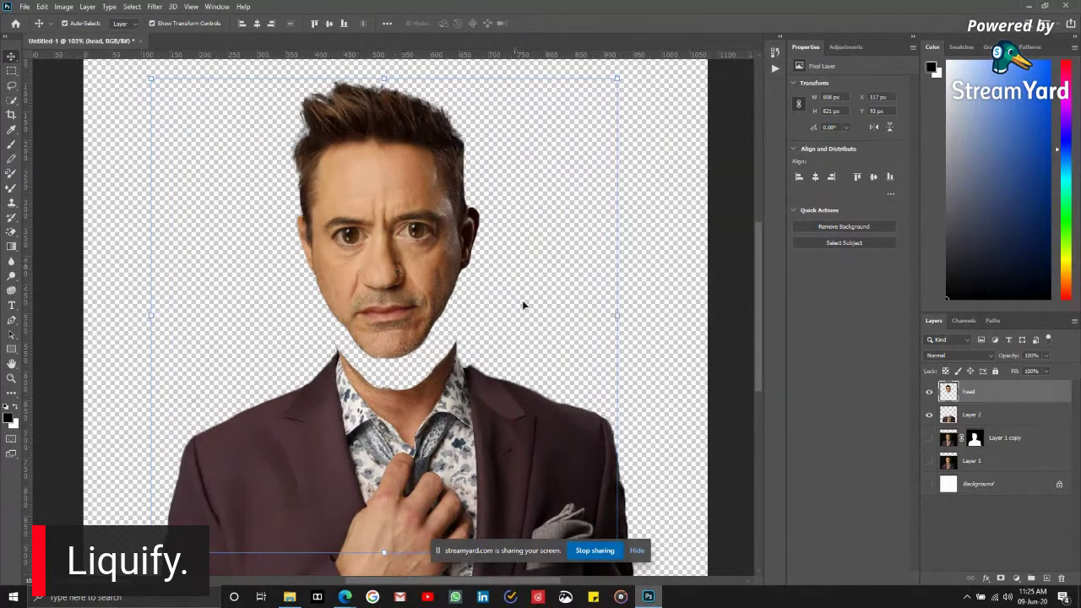
scroll(408, 288, down, 3)
drag(407, 288, 409, 264)
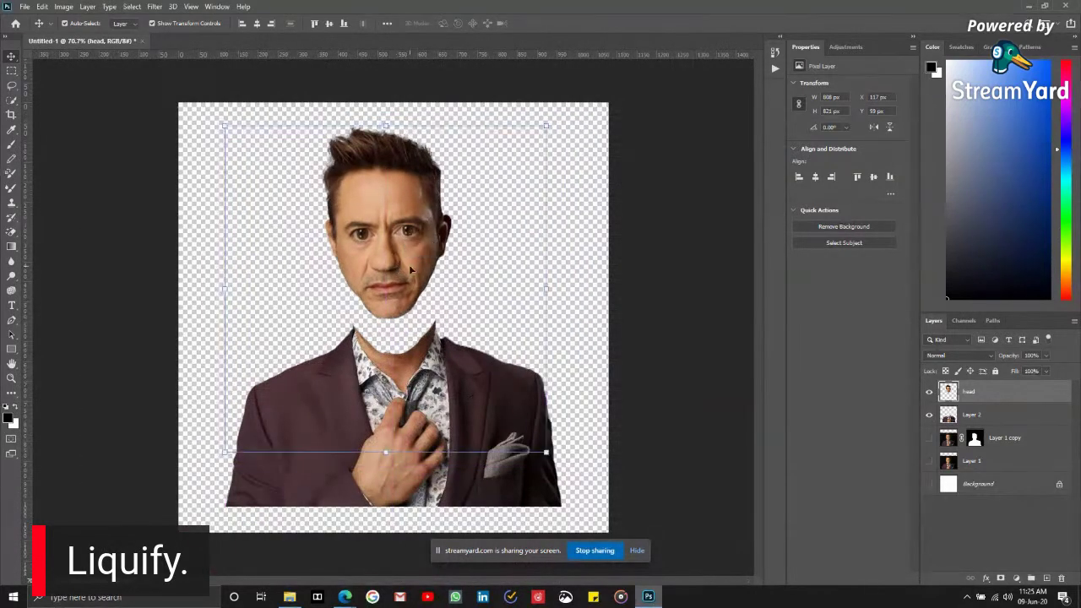
- Deselect the head layer and make the body layer, Layer 2, active
click(558, 408)
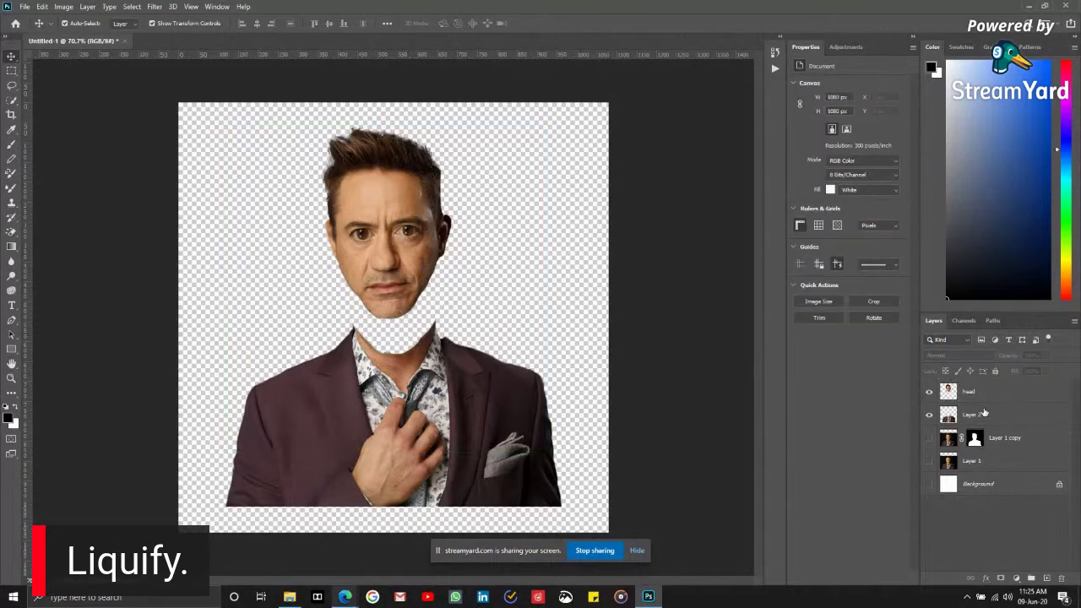
click(1004, 419)
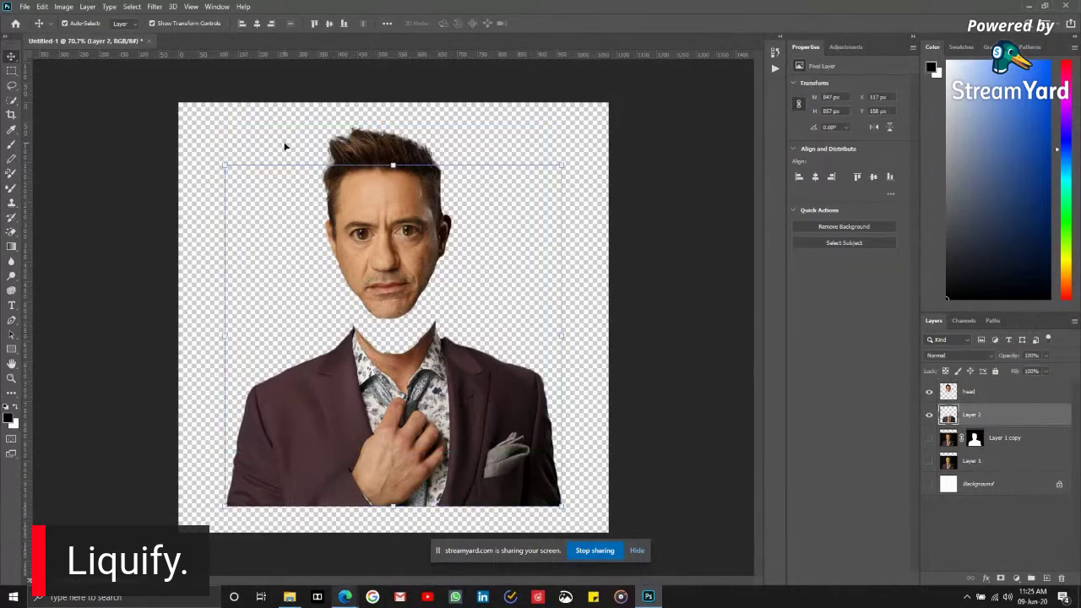
- Try reapplying the previous Liquify distortion to Layer 2 and undo it
click(155, 7)
click(177, 101)
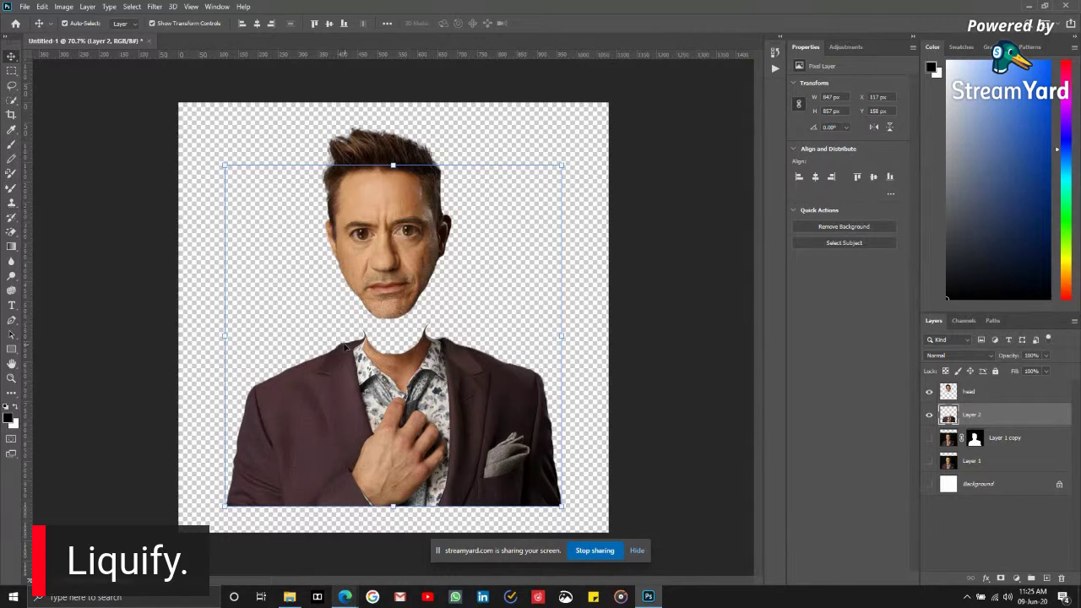
click(156, 7)
click(159, 8)
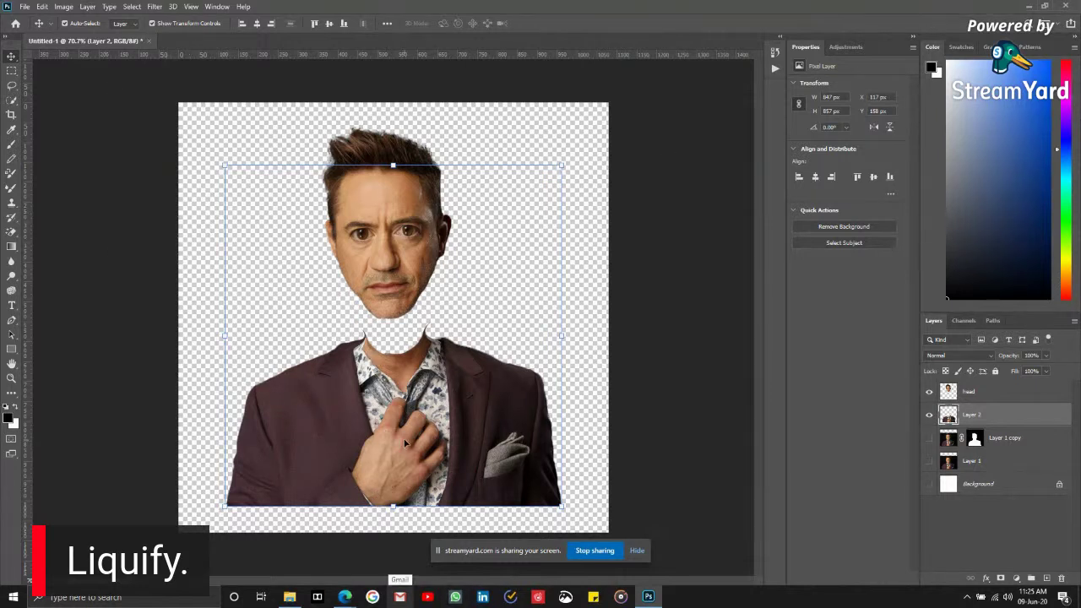
key(ctrl+z)
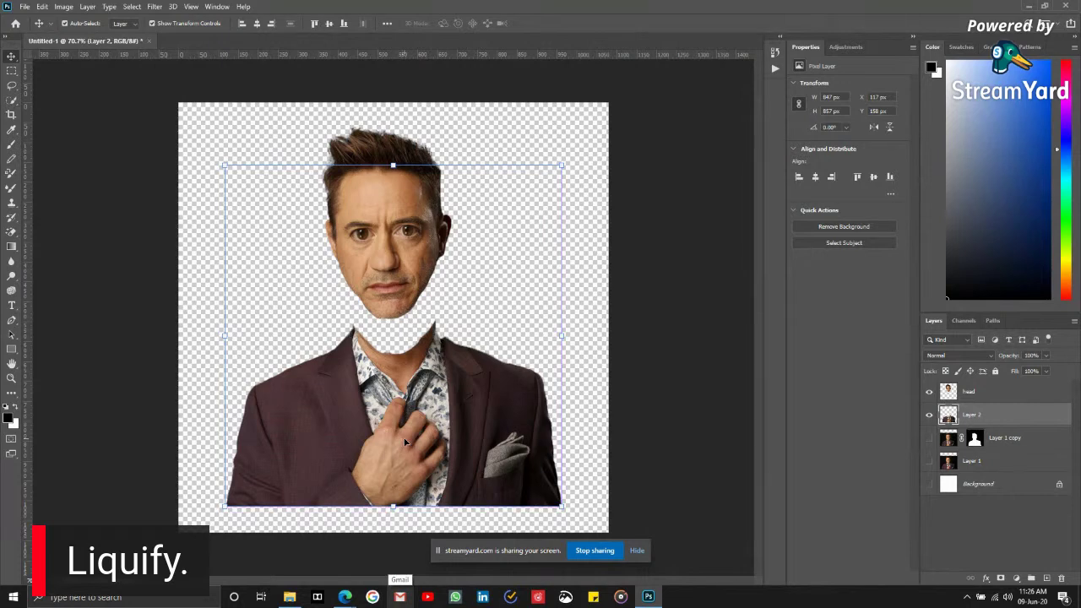
- Open the body on Layer 2 in the Liquify filter
click(155, 7)
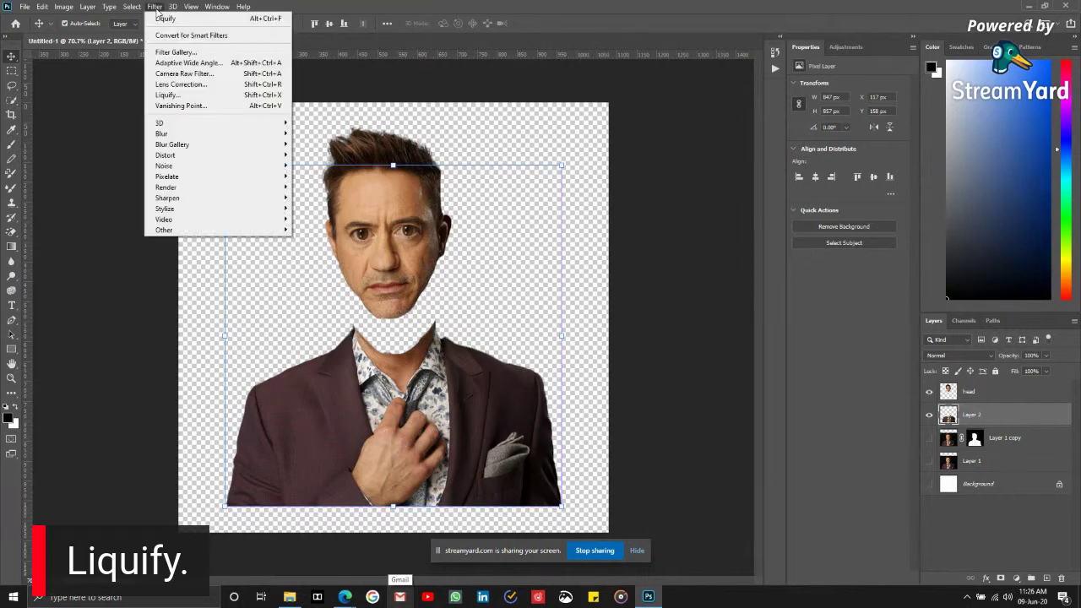
click(205, 101)
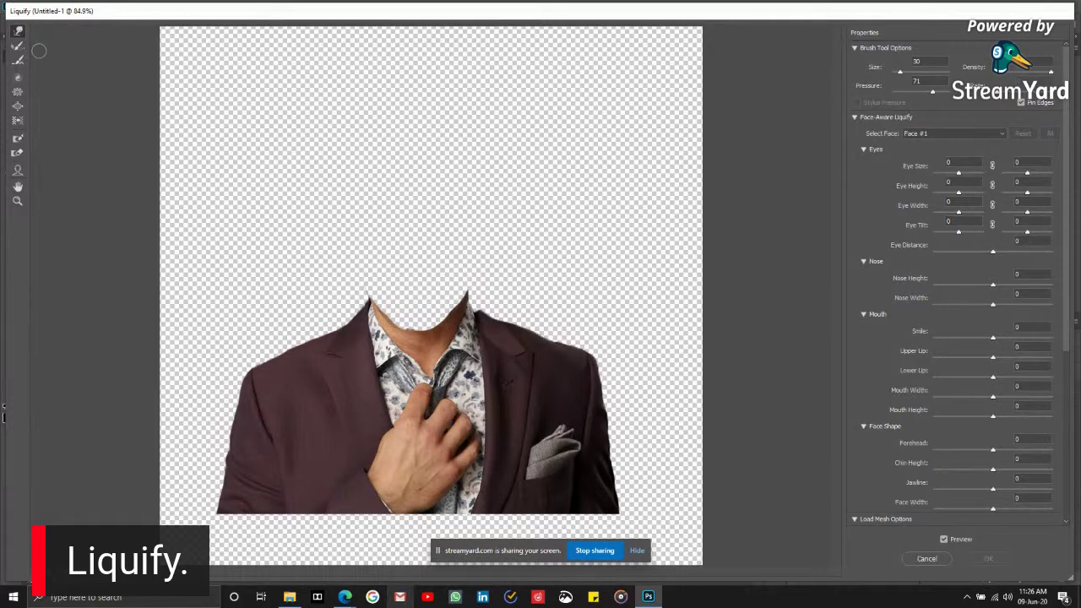
- Try the Pucker tool with a size 500 brush over the jacket, collar and hand, and revert the distortion
click(18, 93)
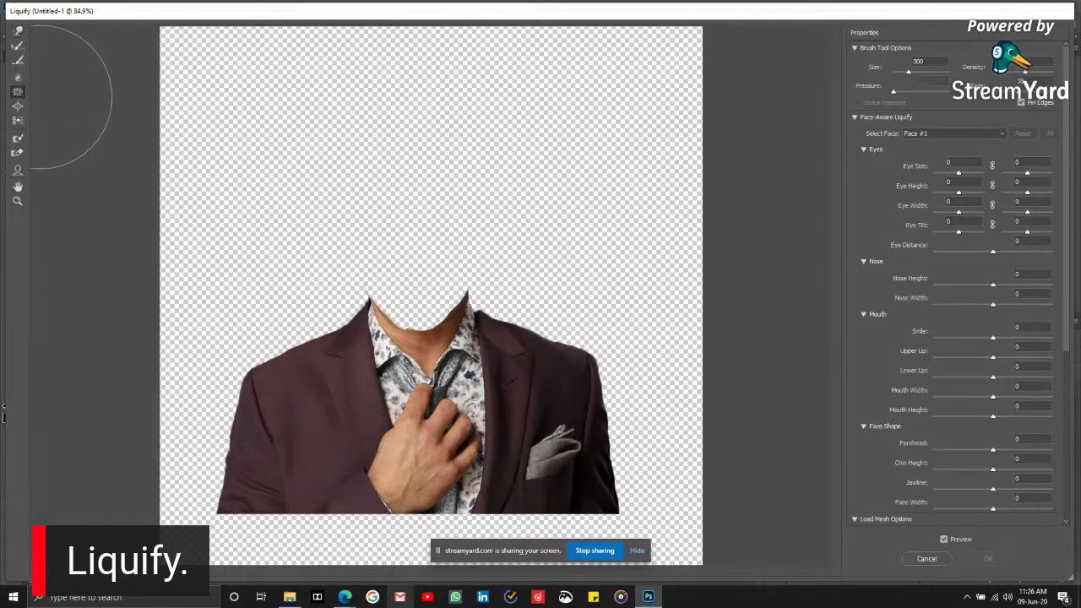
key(bracketright)
key(bracketright)
key(bracketright)
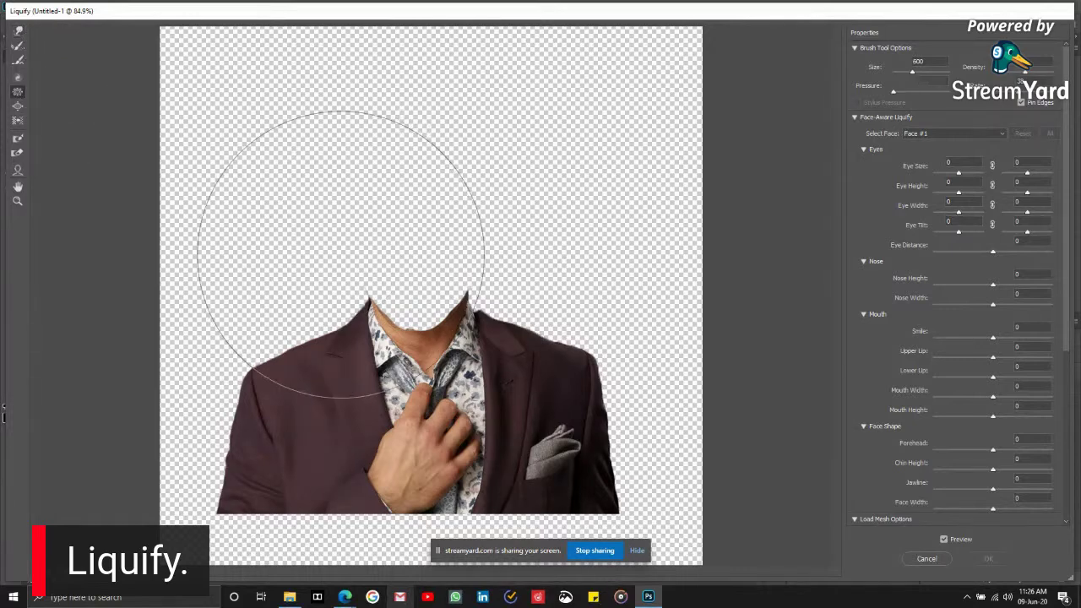
key(bracketleft)
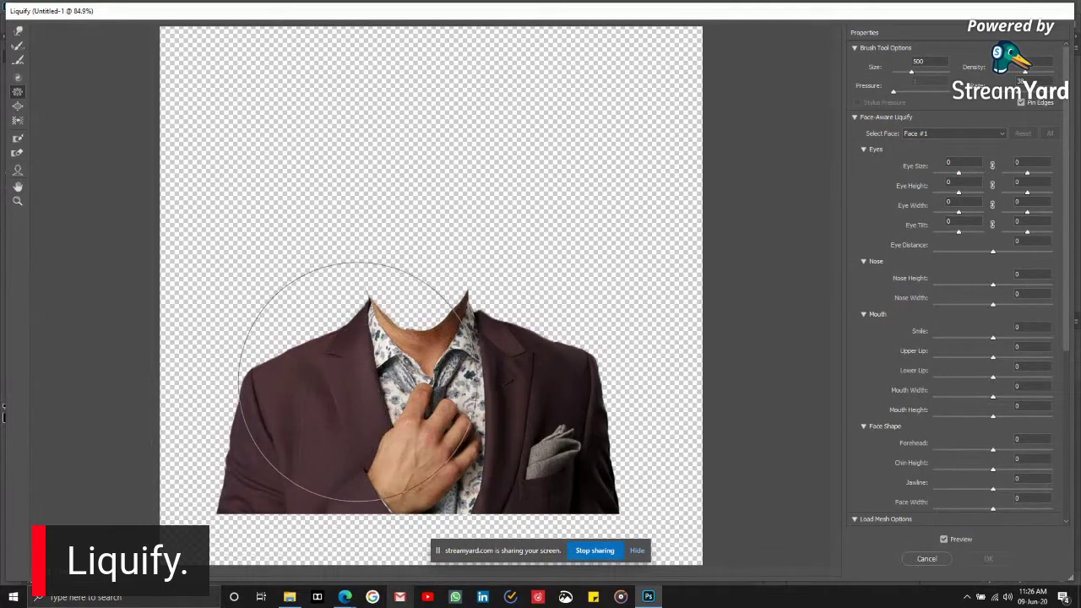
drag(361, 380, 363, 379)
drag(434, 354, 429, 312)
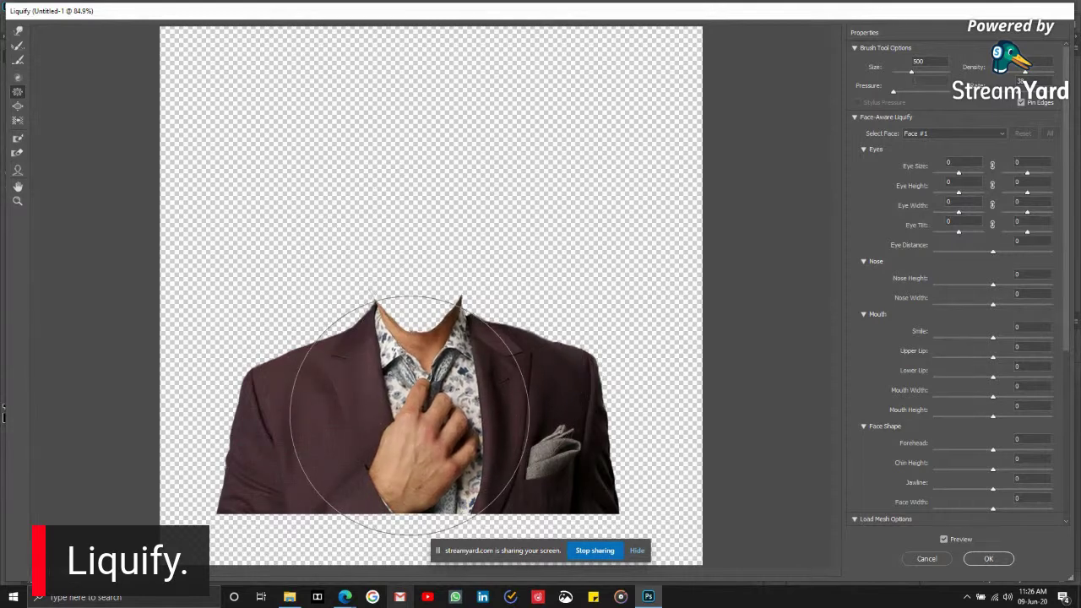
mouse_move(388, 414)
mouse_down()
mouse_move(374, 398)
mouse_move(398, 374)
mouse_up()
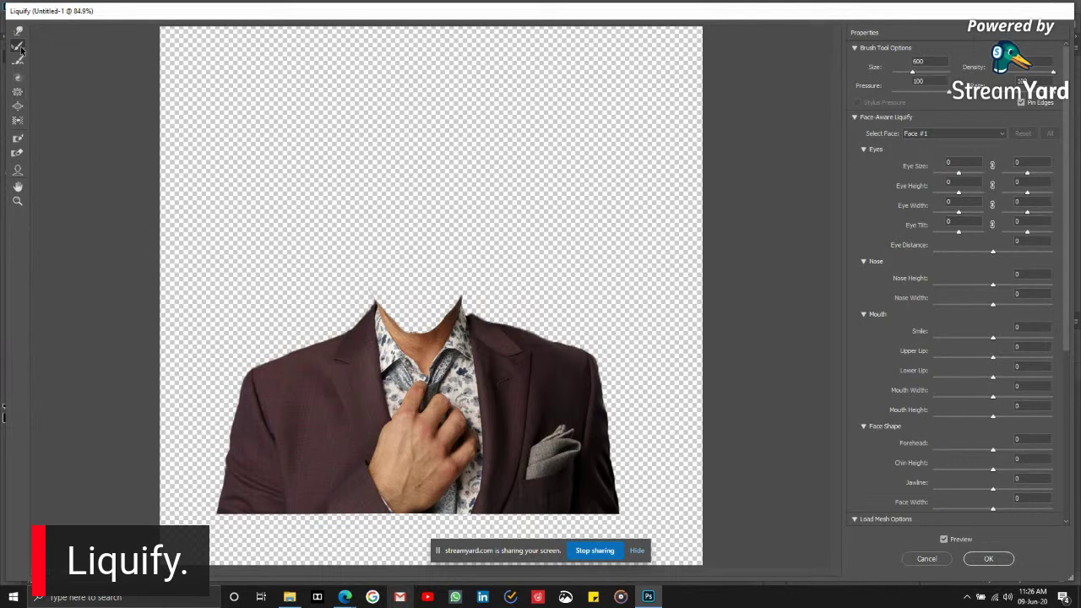
drag(362, 367, 365, 350)
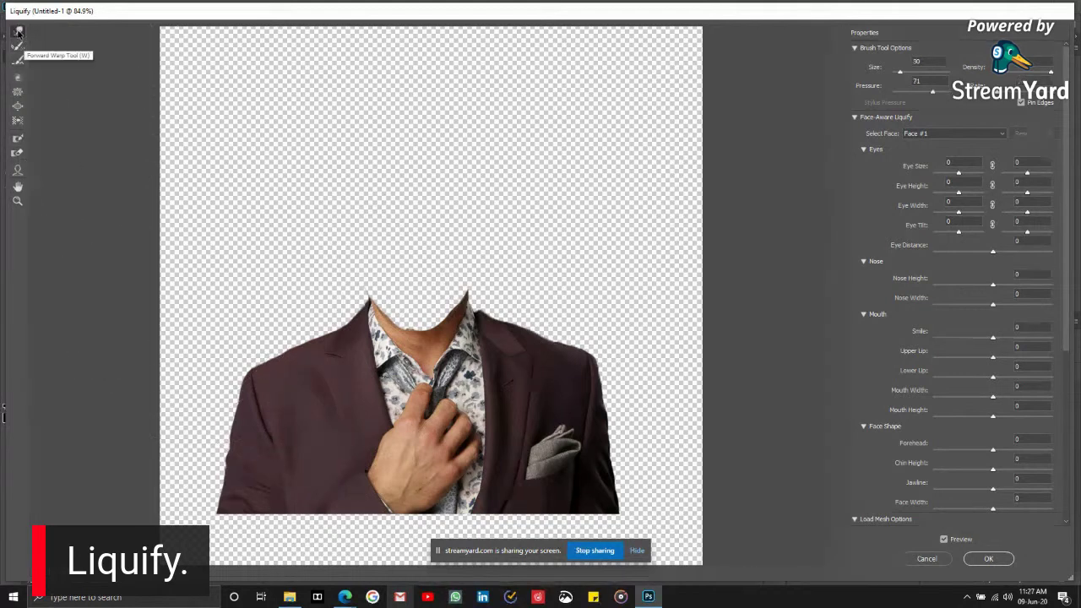
- Choose the Twirl Clockwise tool and enlarge its brush to 600 for the chest area
click(18, 78)
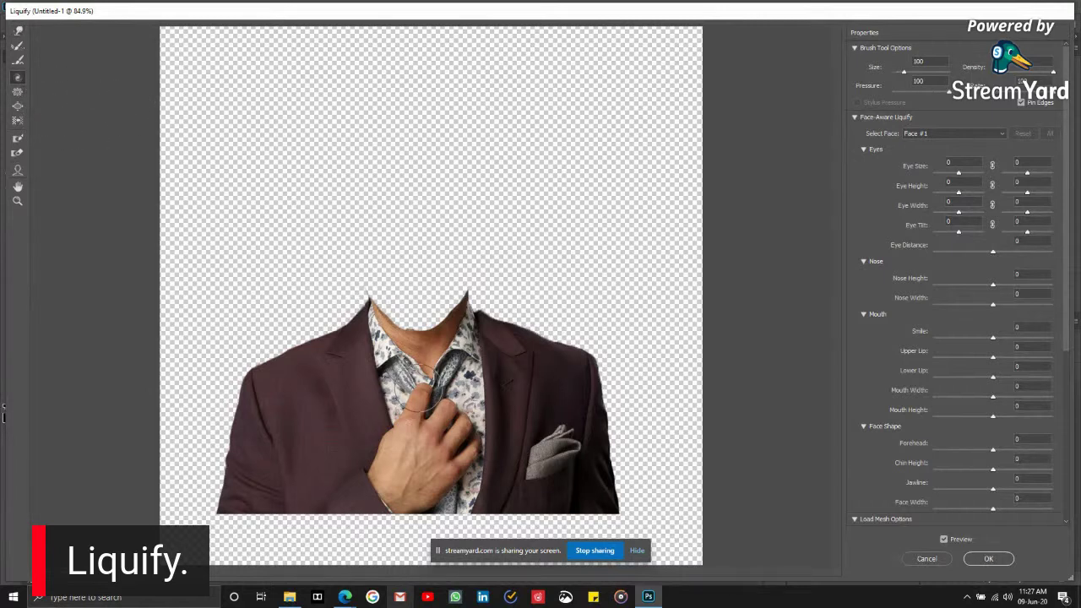
key(bracketright)
key(bracketright)
key(bracketright)
key(bracketright)
key(bracketright)
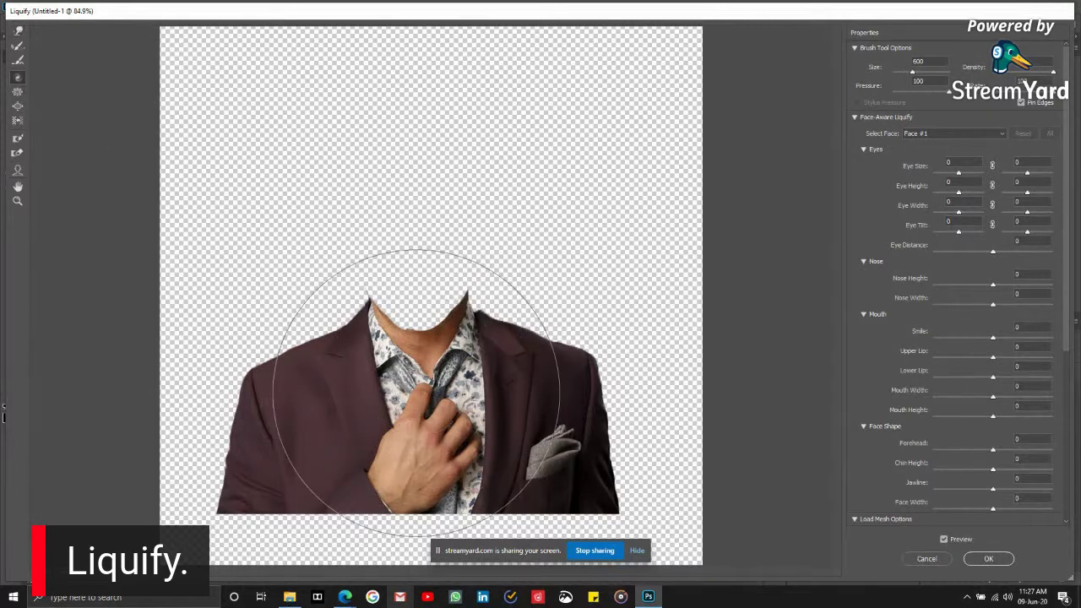
- Try twirling the suit's chest with a 600 px Twirl brush, including at pressure 31, and reconstruct the distorted area
drag(414, 388, 414, 390)
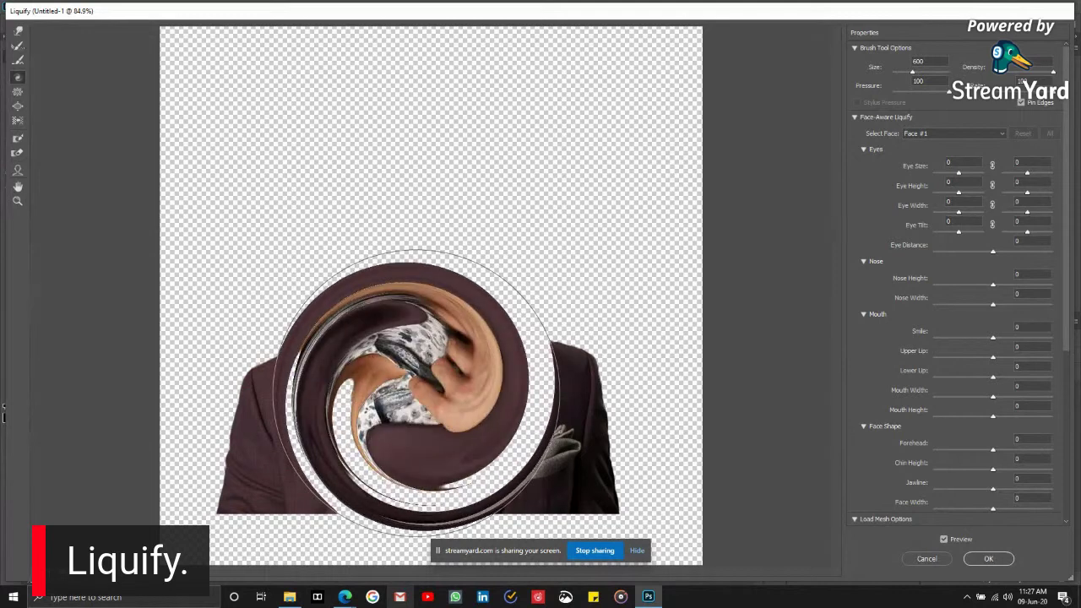
key(ctrl+z)
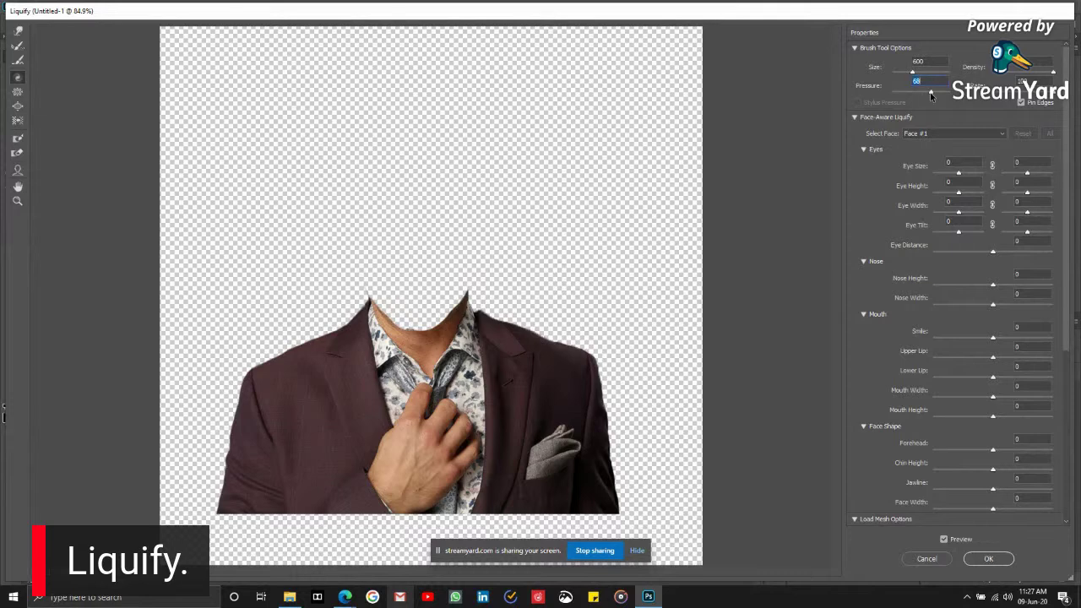
drag(913, 95, 908, 95)
drag(406, 395, 403, 395)
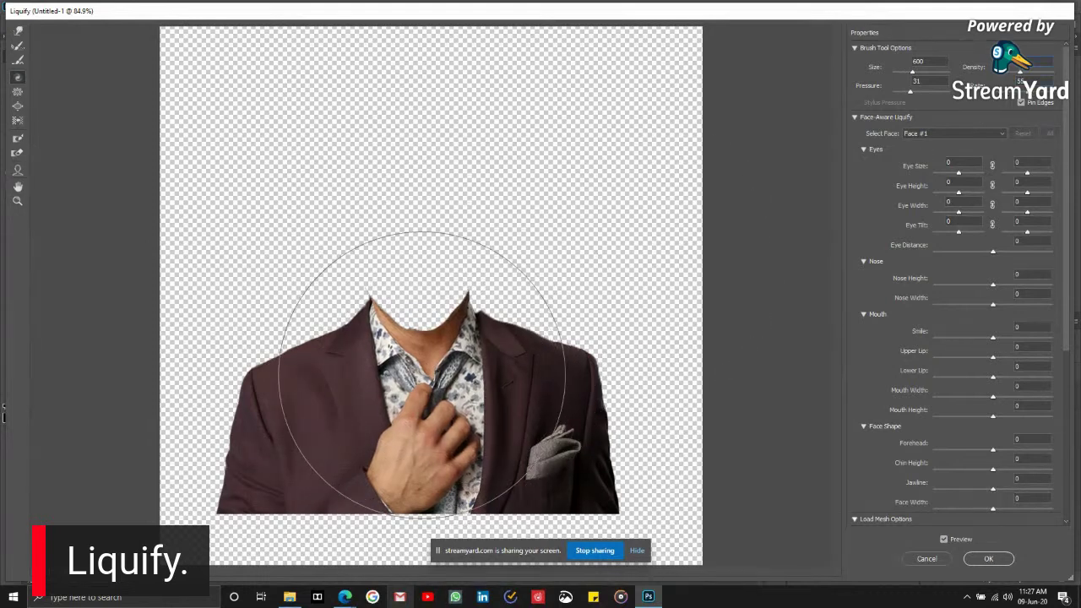
mouse_move(412, 388)
mouse_down()
mouse_move(427, 362)
mouse_move(458, 426)
mouse_move(446, 482)
mouse_move(439, 473)
mouse_up()
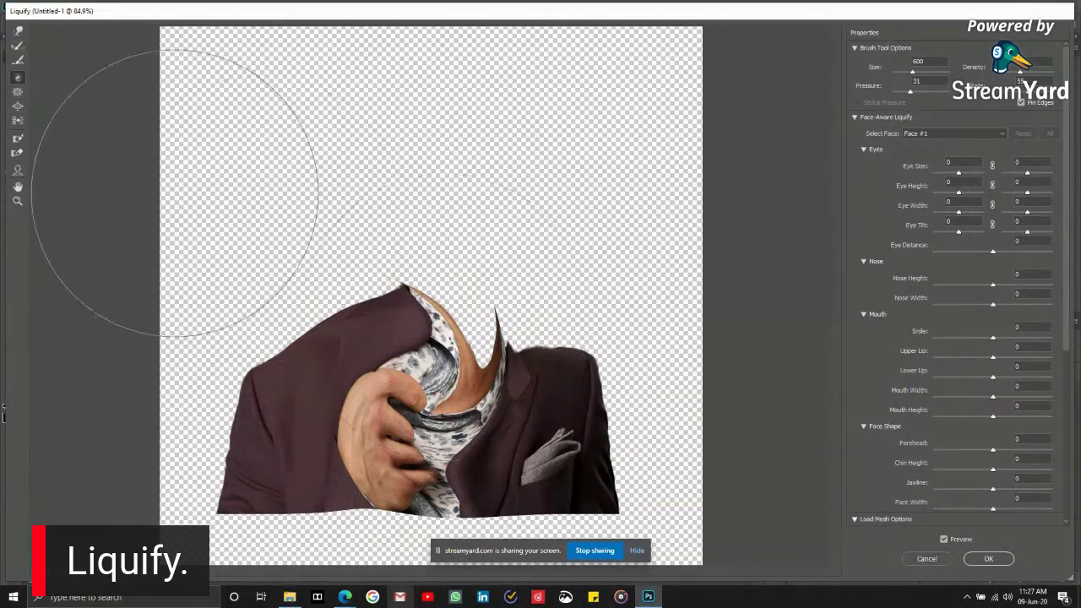
click(18, 46)
mouse_move(241, 386)
mouse_down()
mouse_move(386, 374)
mouse_move(495, 386)
mouse_move(434, 402)
mouse_up()
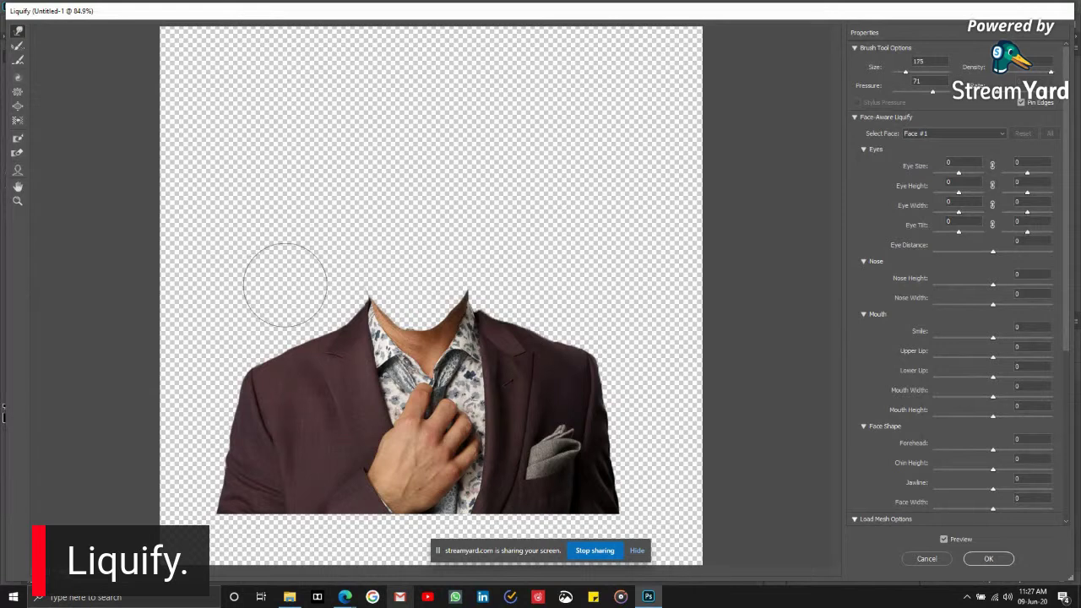
- Push both sleeves and the shoulders inward with the Forward Warp tool at brush size 250 to slim the body
key(bracketright)
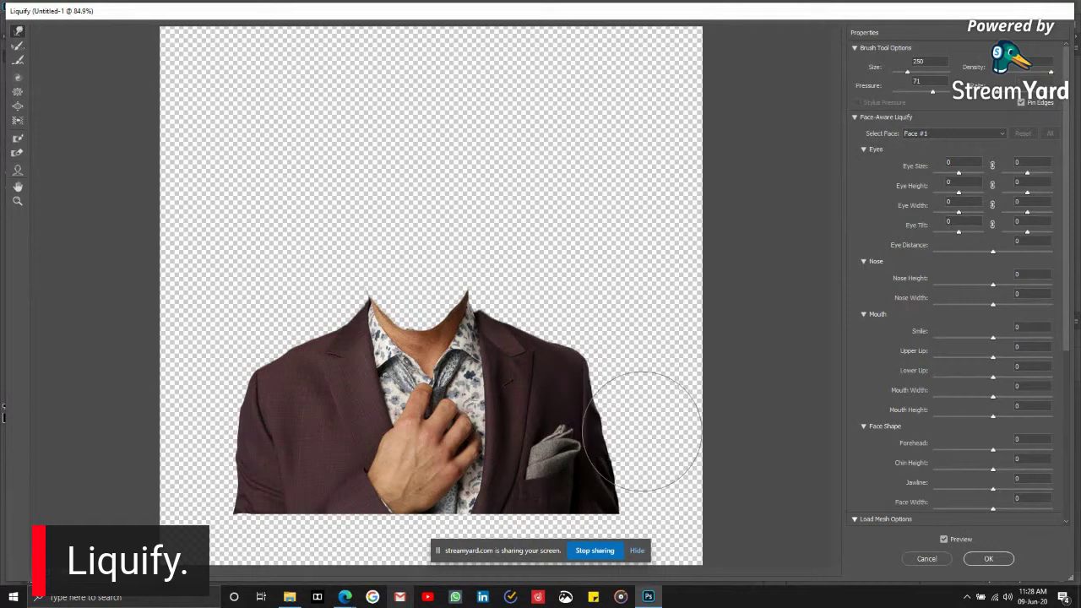
mouse_move(642, 431)
mouse_down()
mouse_move(659, 494)
mouse_move(646, 485)
mouse_up()
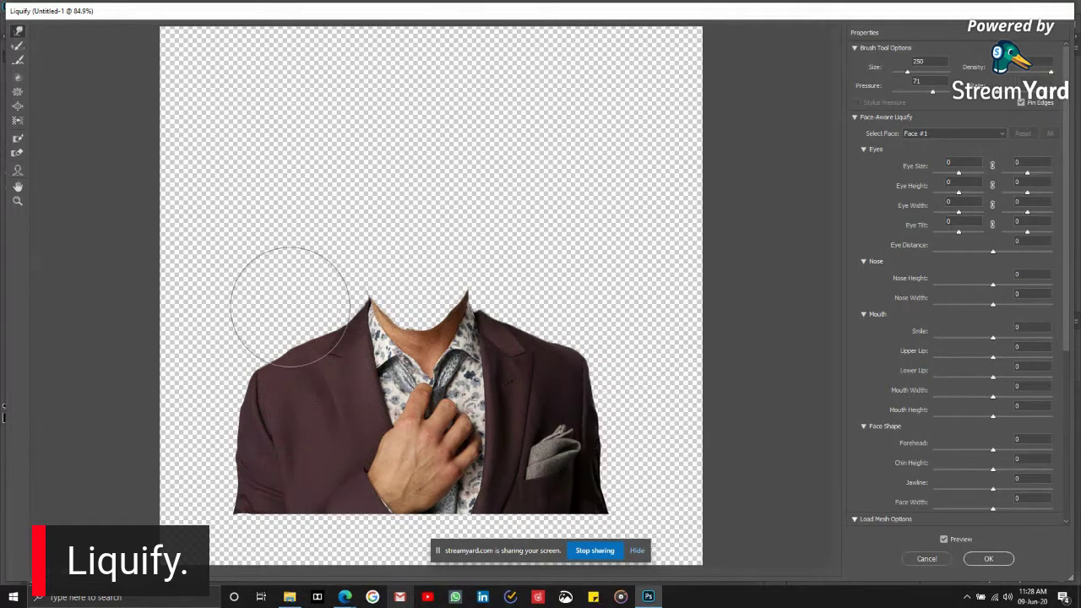
drag(293, 358, 284, 398)
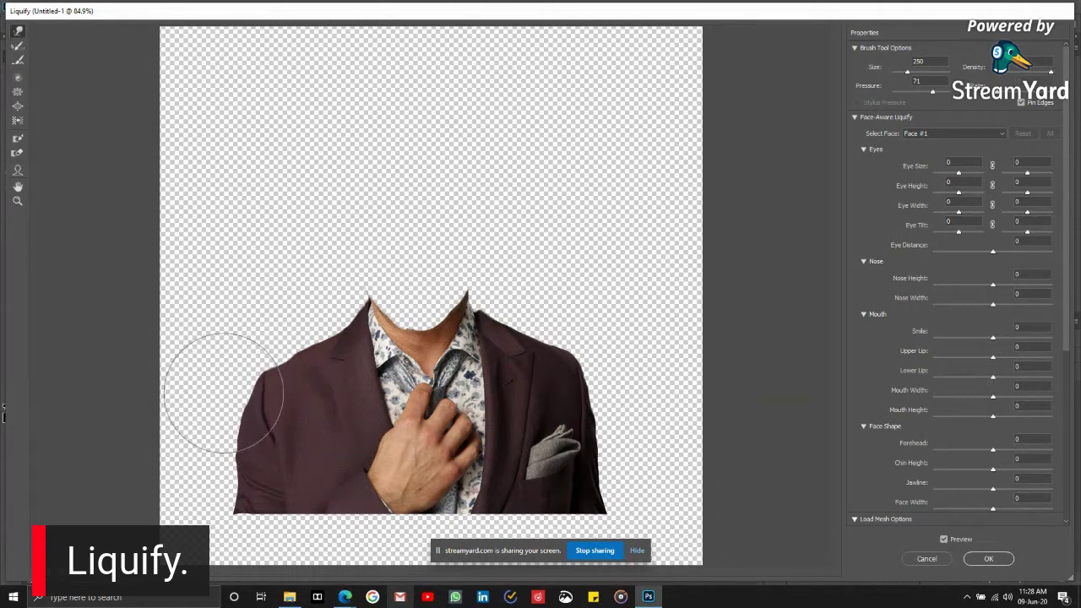
drag(205, 454, 207, 492)
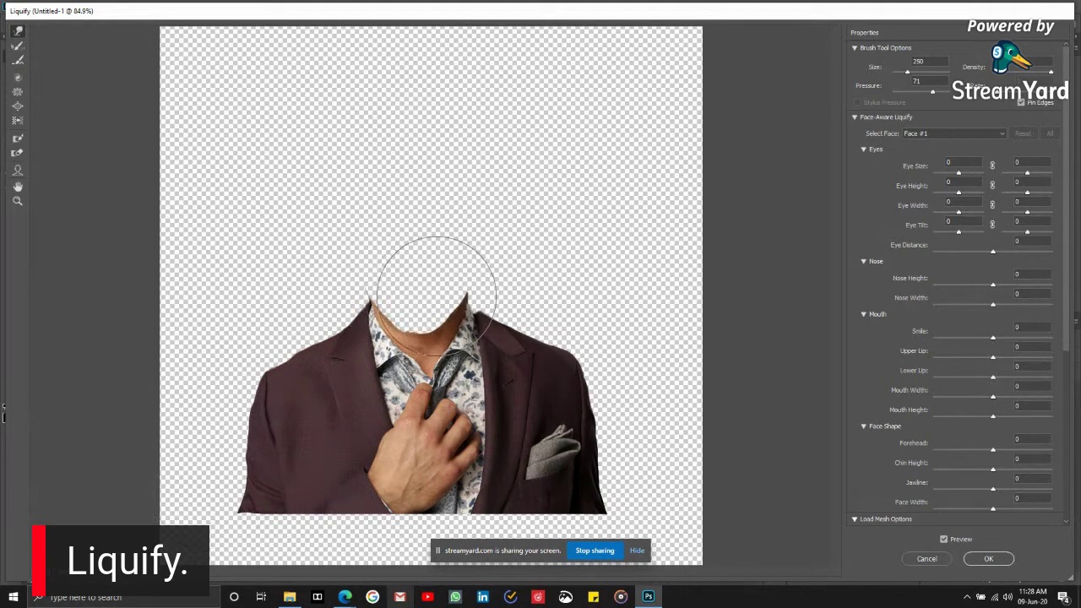
- Shrink the hand on the tie slightly using the Pucker tool at brush size 300, and apply the Liquify filter
click(18, 91)
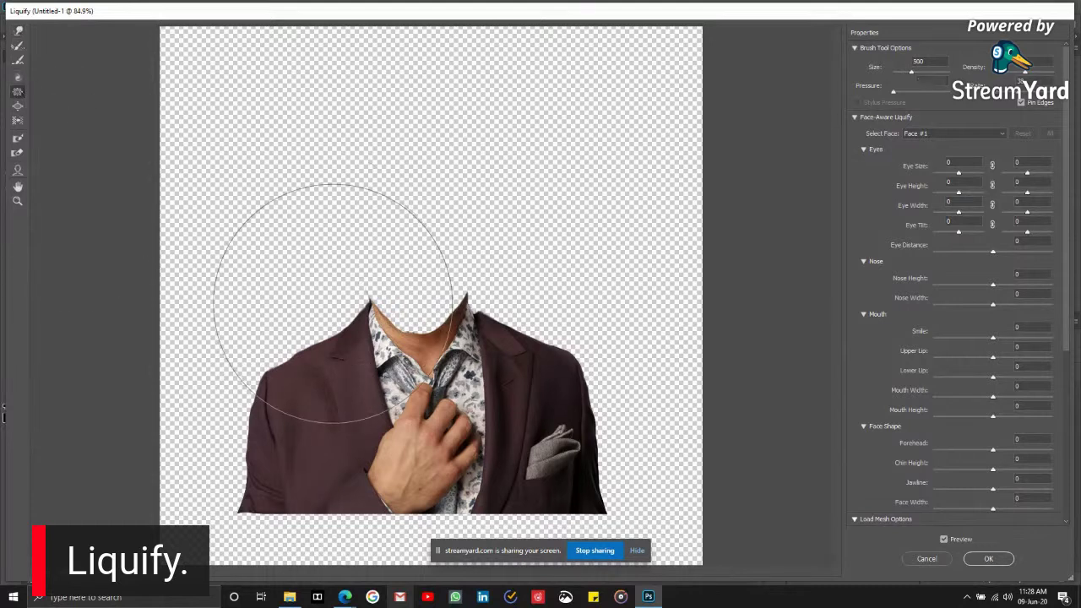
key(bracketleft)
key(bracketleft)
key(bracketleft)
key(bracketleft)
drag(425, 434, 428, 434)
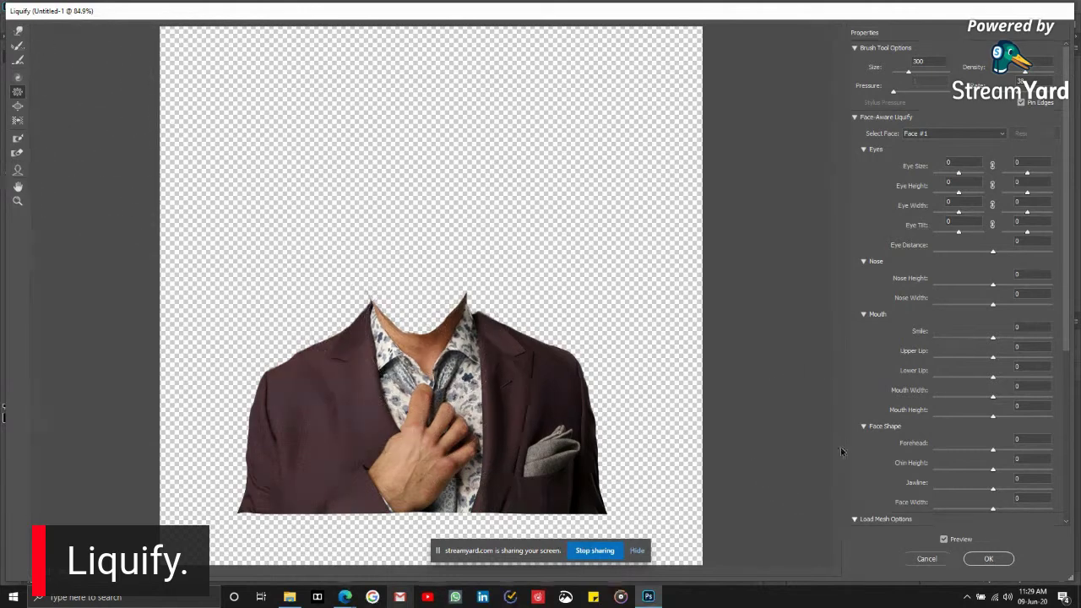
click(985, 559)
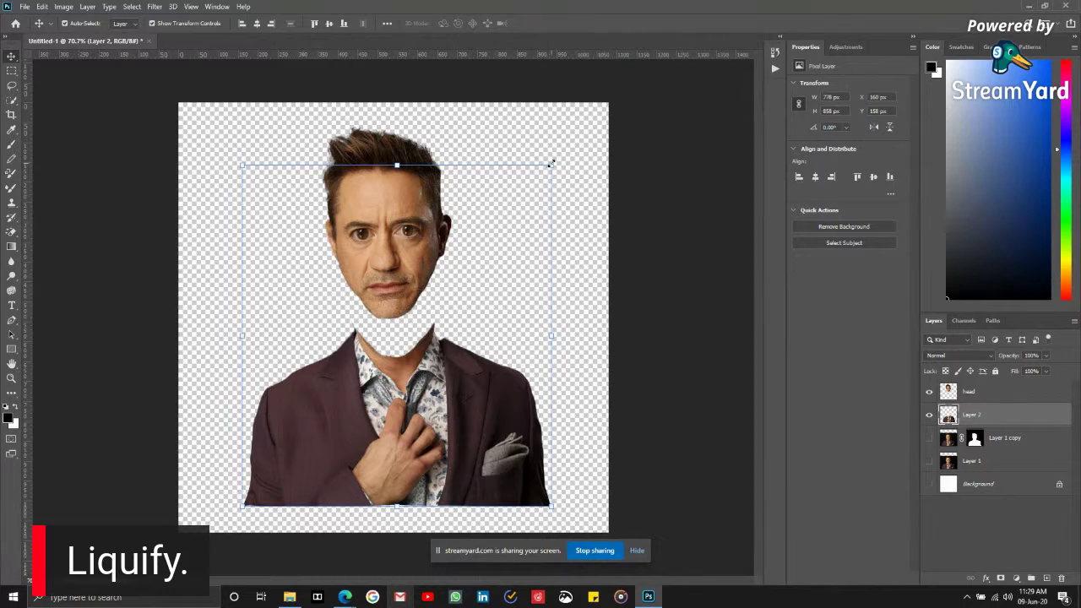
- Scale the body layer down proportionally to about 695 by 767 px and centre it beneath the head
drag(551, 163, 516, 200)
click(557, 24)
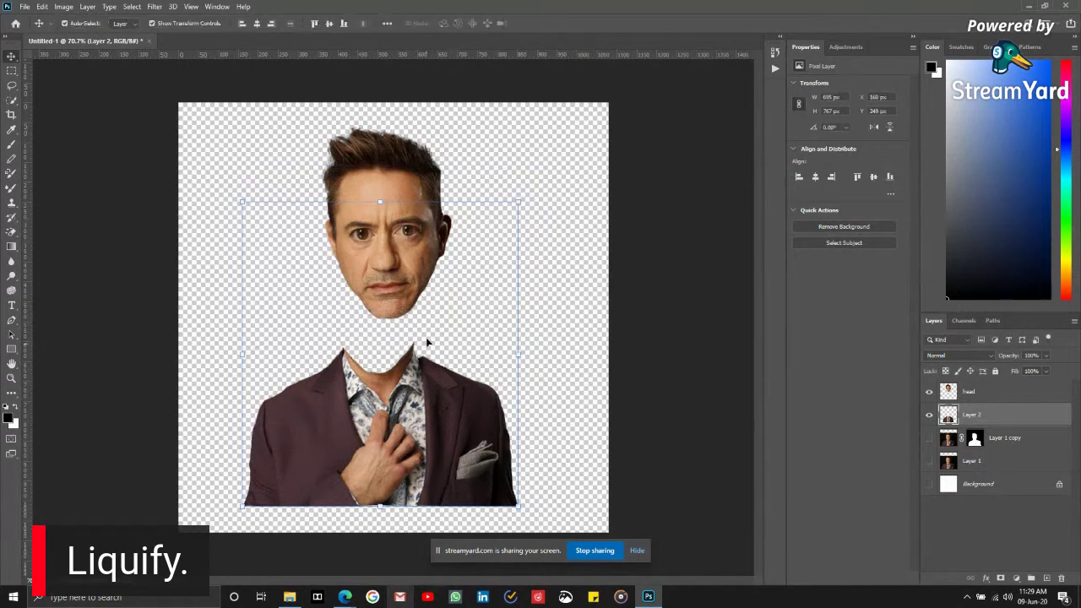
drag(422, 344, 422, 396)
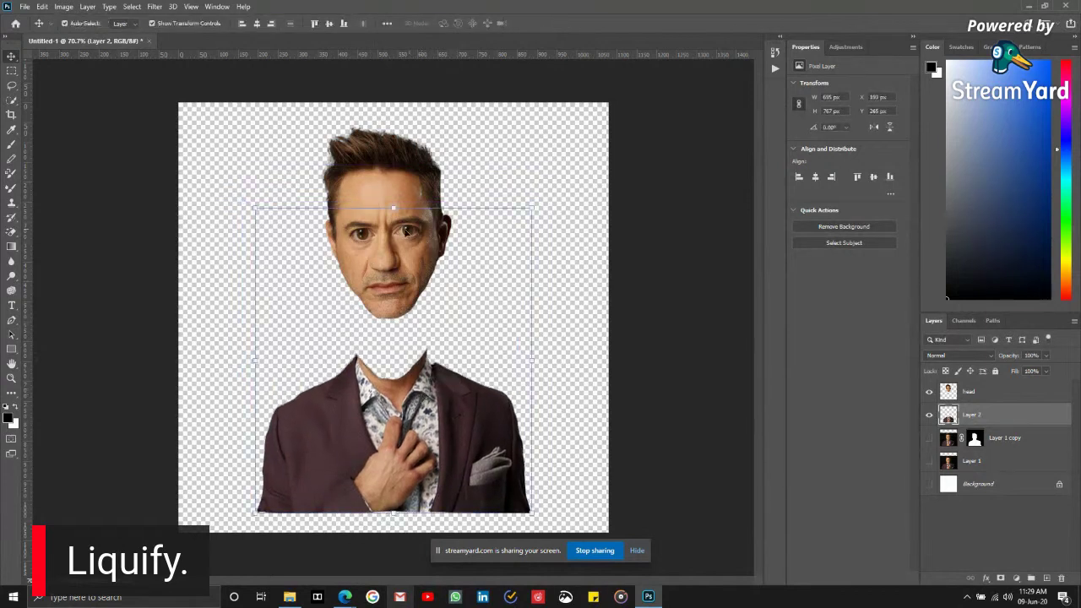
- Move the head down onto the collar and nudge it right and up to line up the chin with the neck
drag(392, 205, 395, 271)
key(Right)
key(Right)
key(Right)
key(Right)
key(Right)
key(Right)
key(Right)
key(Right)
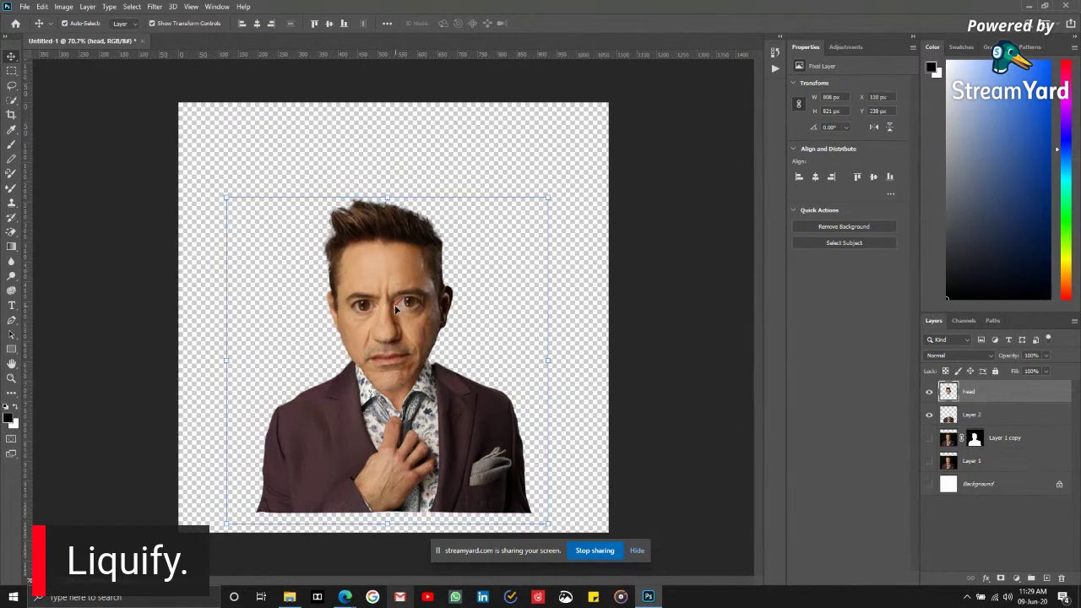
key(Up)
key(Up)
key(Up)
key(Up)
key(Up)
key(Up)
key(Up)
key(Up)
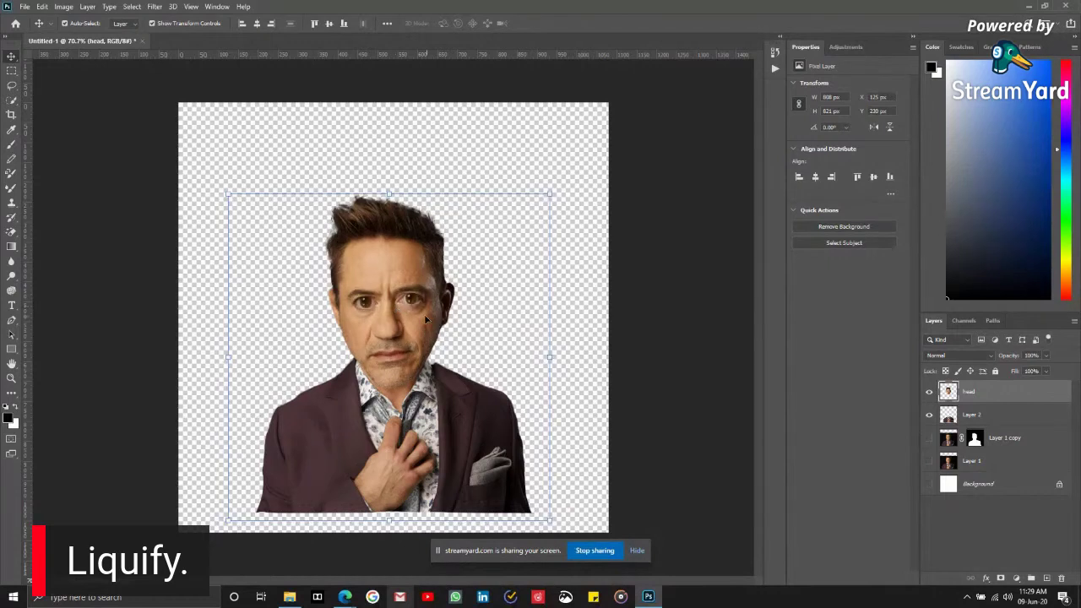
- Rotate the head about 4° counterclockwise and fine-tune its position so the chin sits centred over the shirt collar
drag(555, 193, 549, 177)
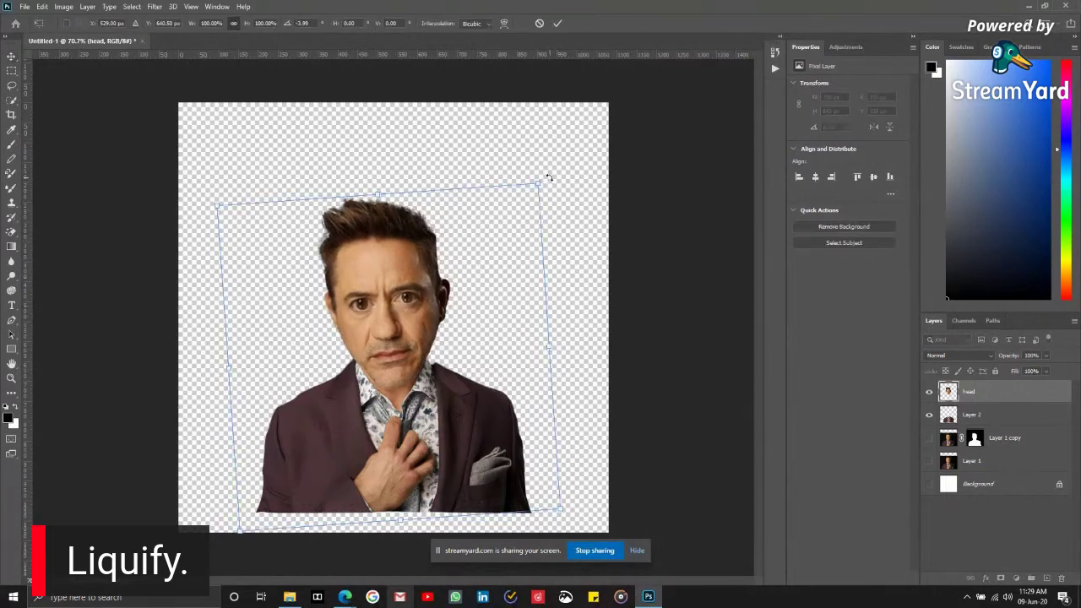
click(558, 24)
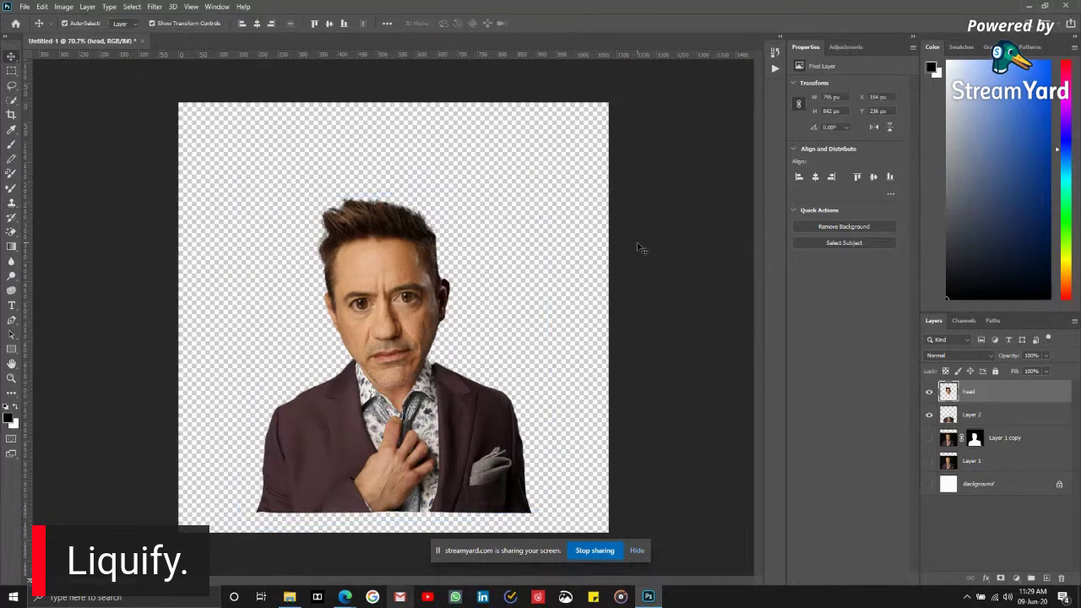
scroll(397, 346, up, 2)
scroll(397, 347, up, 1)
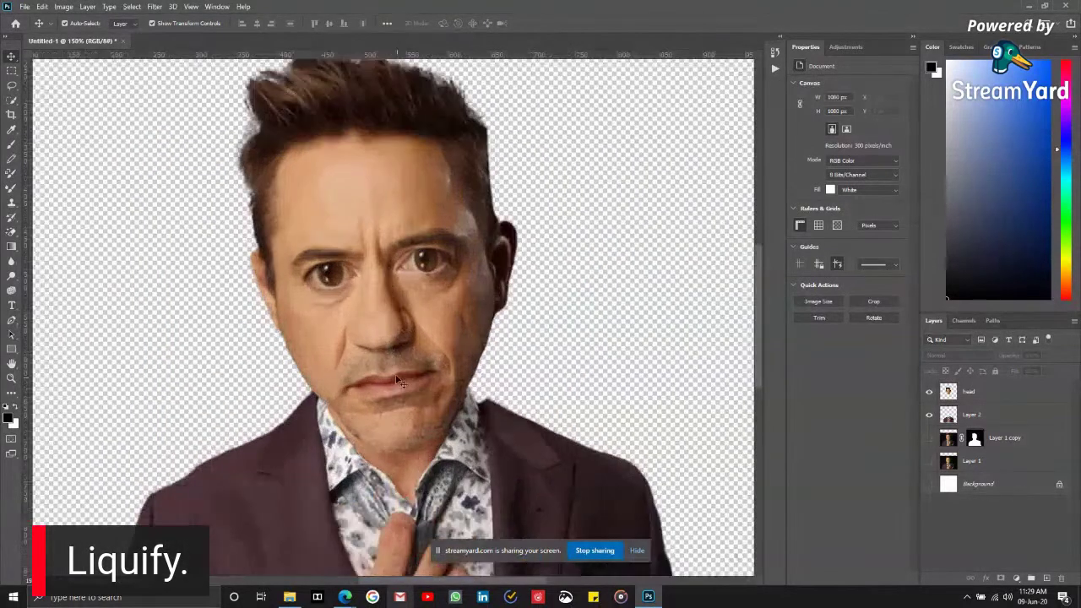
mouse_move(404, 376)
mouse_down()
mouse_move(404, 364)
mouse_move(398, 371)
mouse_up()
key(Right)
key(Right)
key(Right)
key(Right)
key(Right)
key(Right)
key(Right)
key(Right)
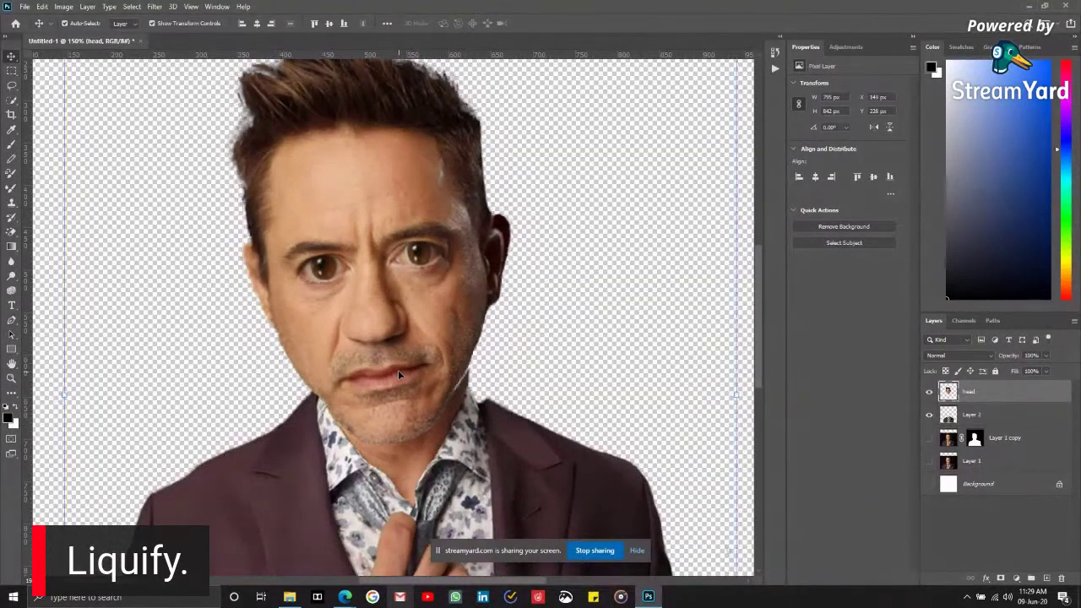
key(Down)
key(Down)
key(Down)
key(Right)
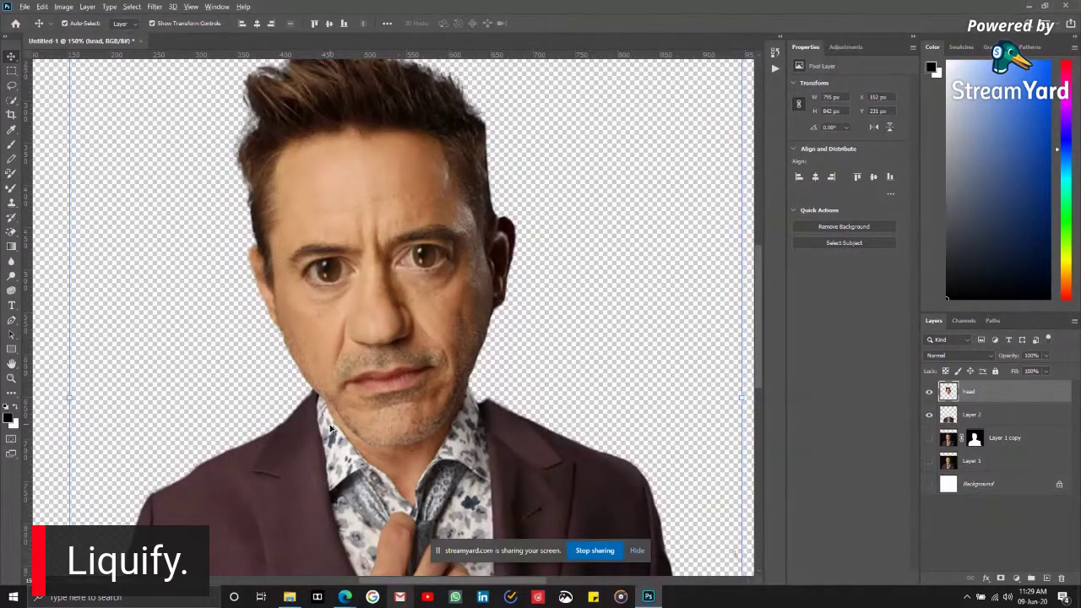
- Soften the head's jaw edge beside the shirt collar using the Smudge tool at 33% strength
scroll(330, 427, up, 5)
scroll(358, 393, up, 2)
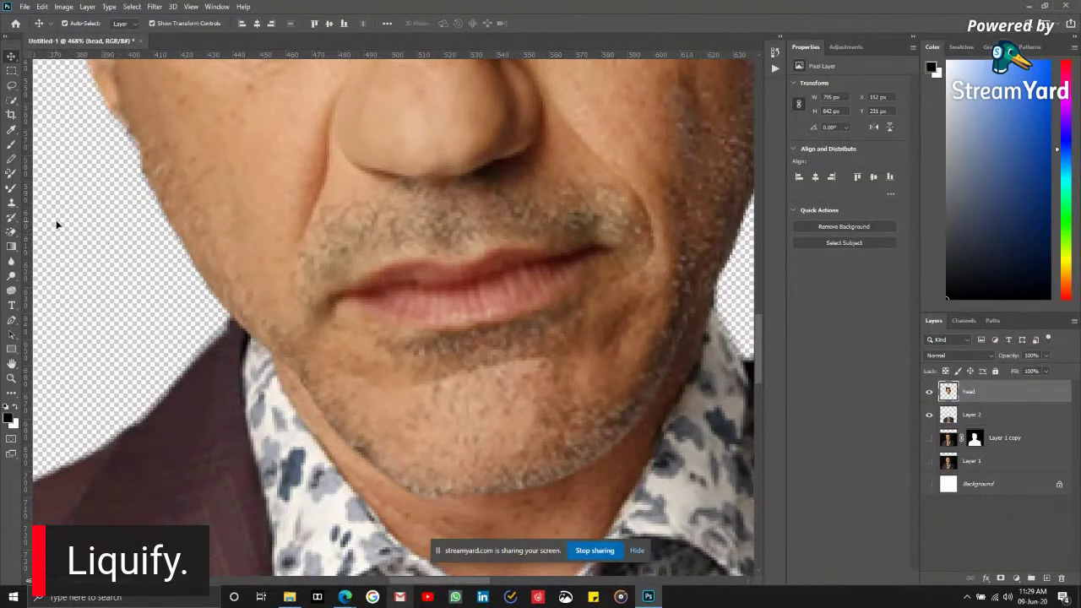
click(11, 203)
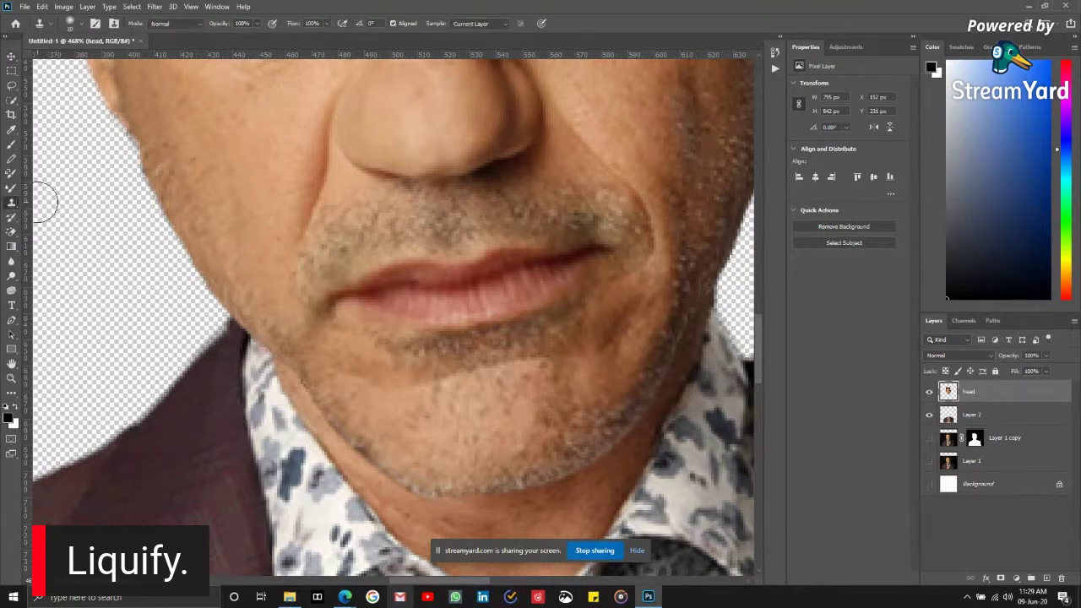
click(11, 271)
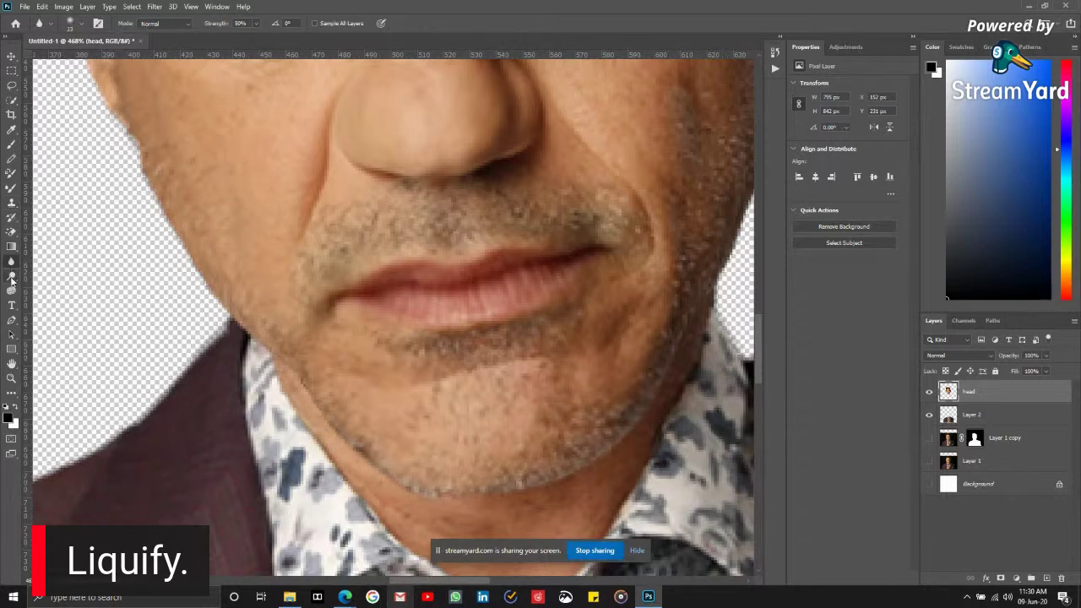
right_click(11, 275)
click(44, 278)
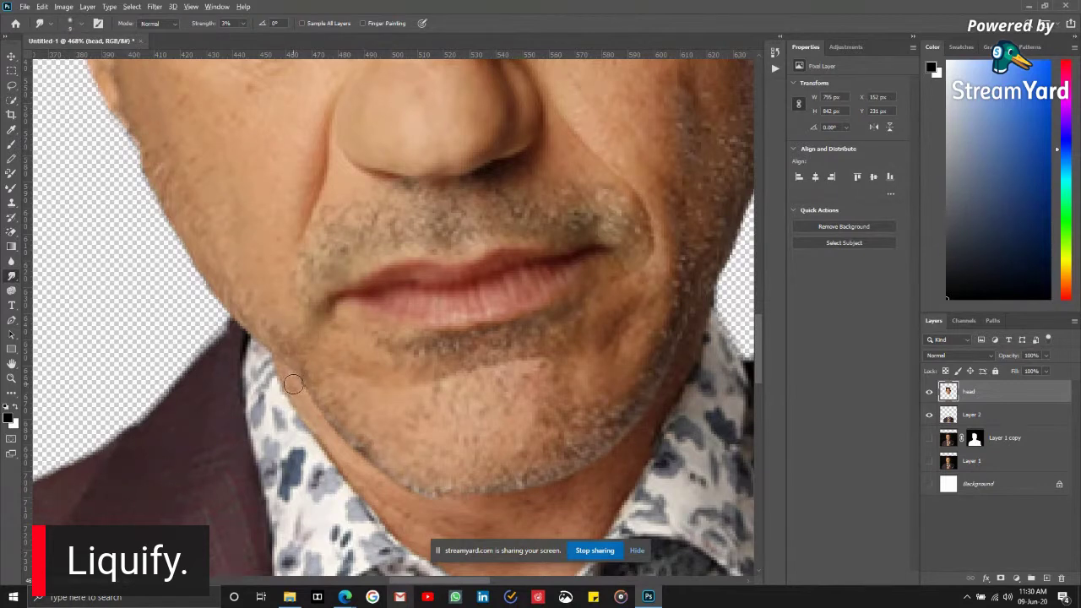
scroll(292, 381, up, 2)
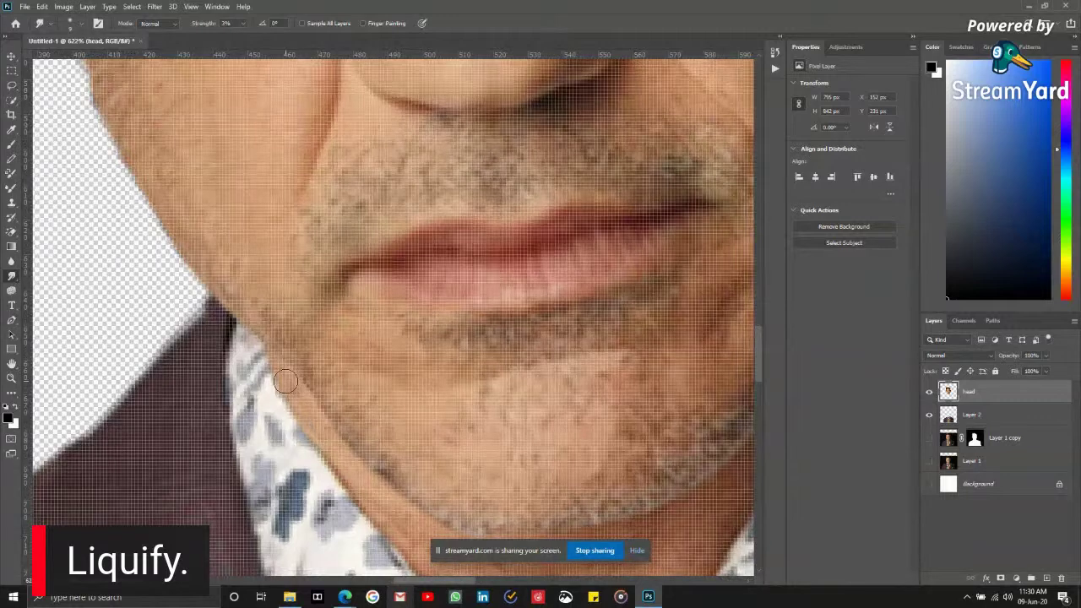
scroll(288, 381, up, 1)
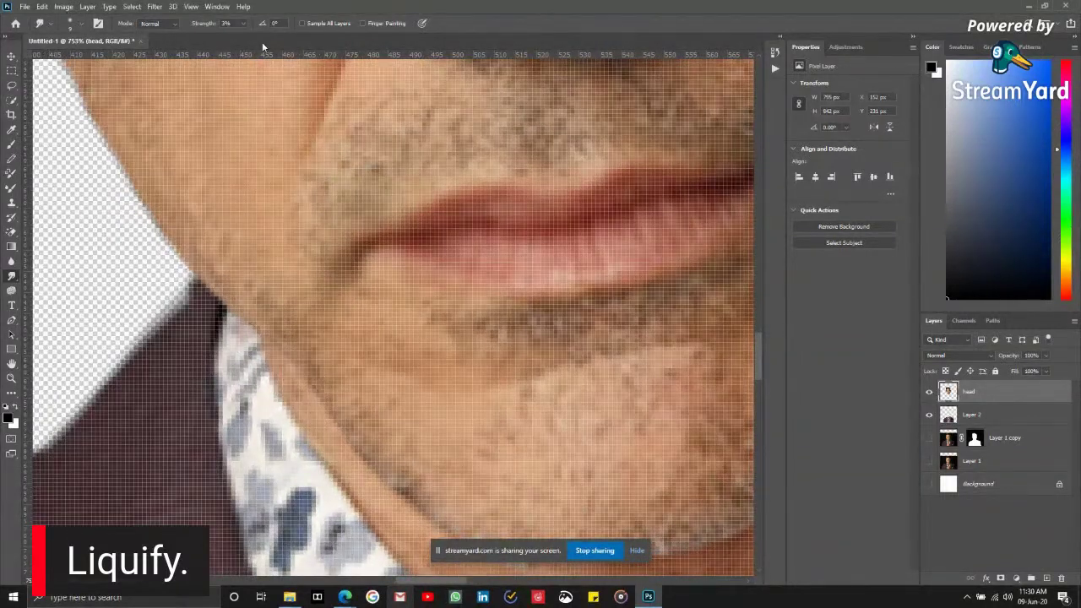
click(243, 23)
drag(242, 40, 260, 41)
click(246, 29)
drag(307, 375, 305, 392)
- Smudge the lower edge of the chin to blend it into the neck
scroll(318, 397, down, 10)
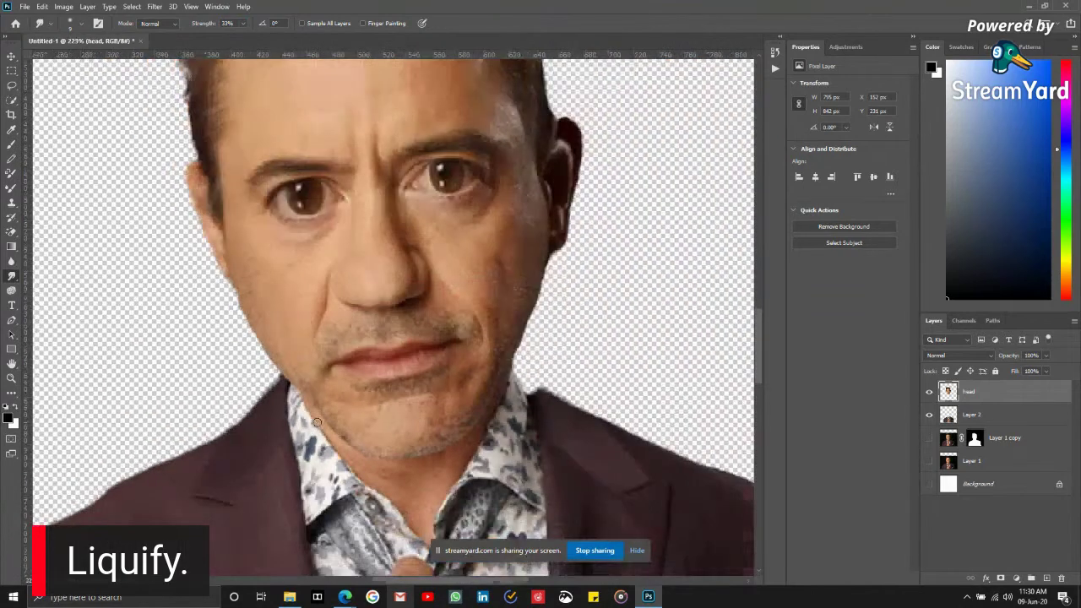
scroll(316, 430, up, 8)
scroll(307, 397, down, 1)
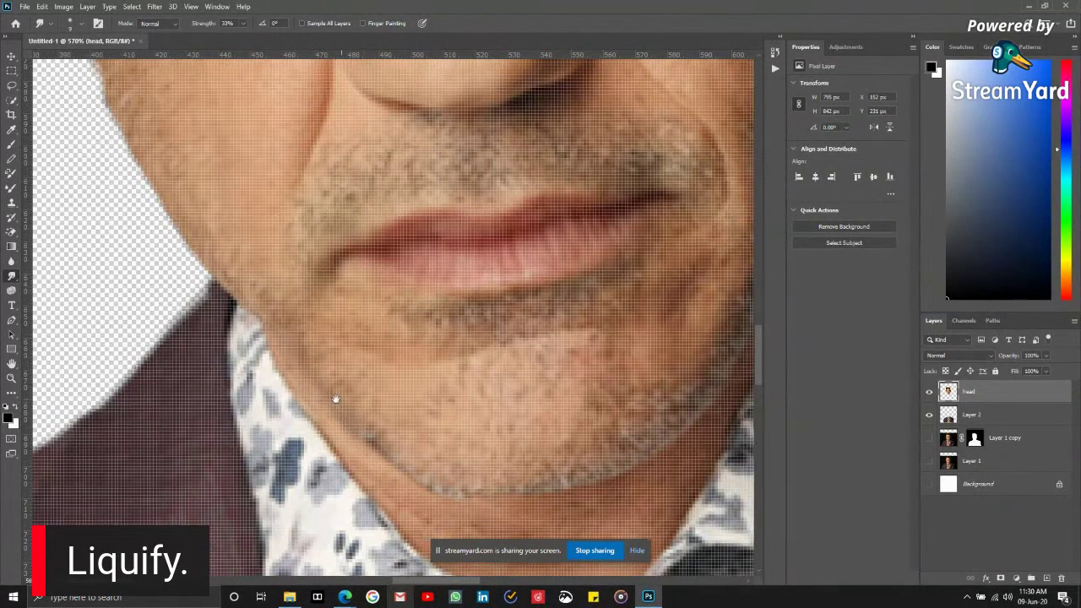
scroll(336, 399, down, 2)
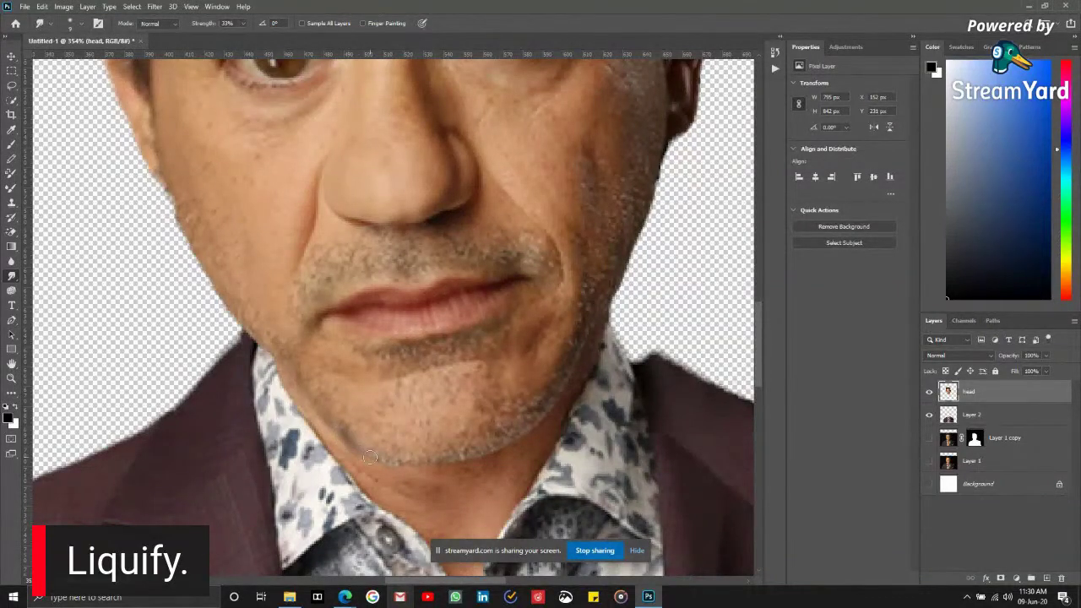
drag(384, 467, 346, 446)
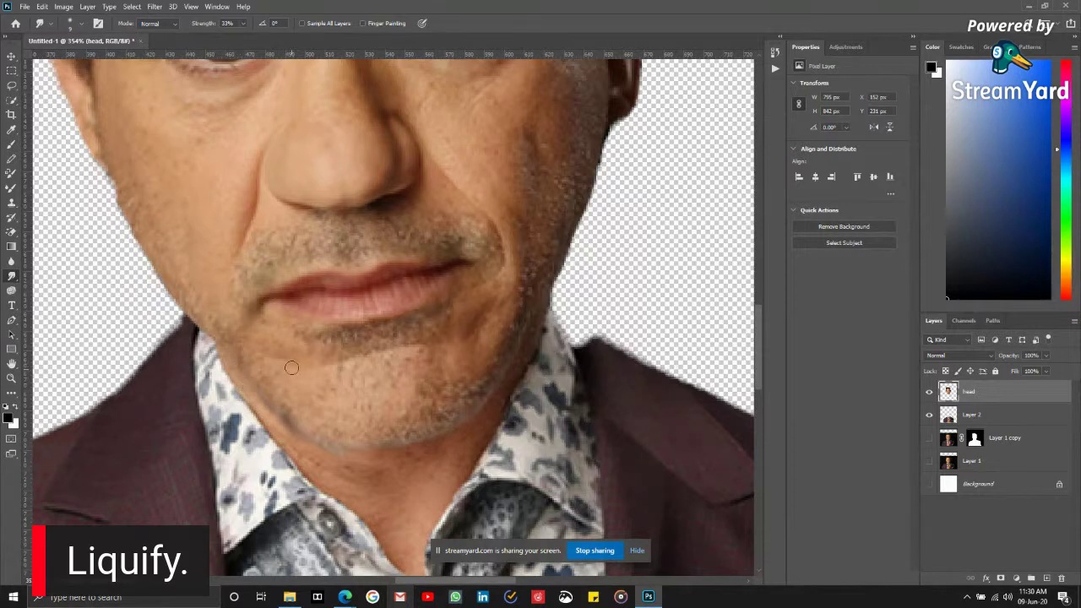
- Compare the composite with the original photo by showing Layer 1 and hiding the head and Layer 2 layers
scroll(308, 412, down, 3)
scroll(308, 412, down, 4)
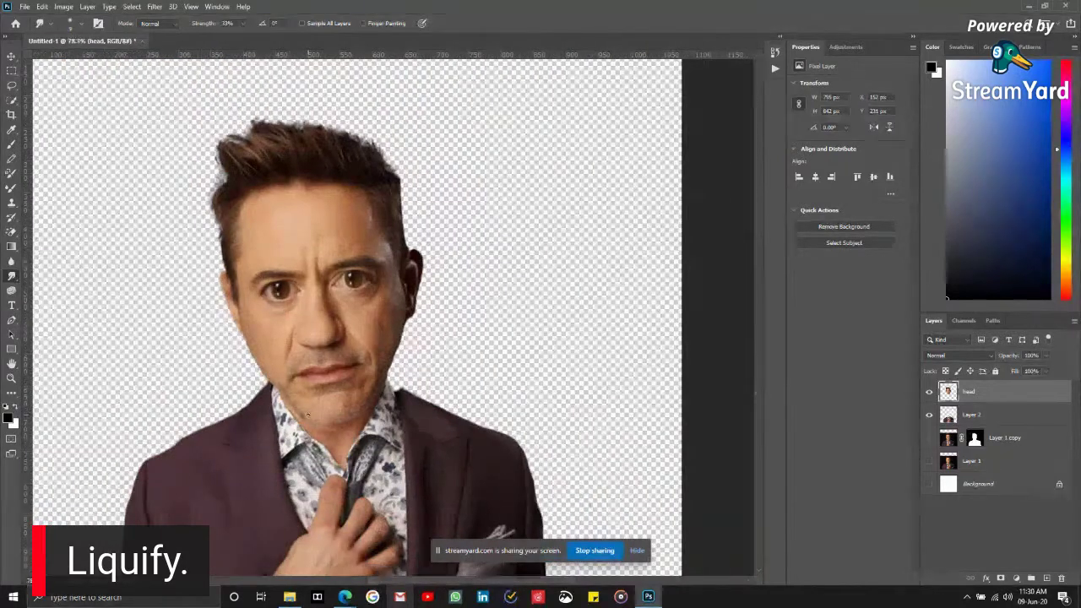
key(v)
click(76, 199)
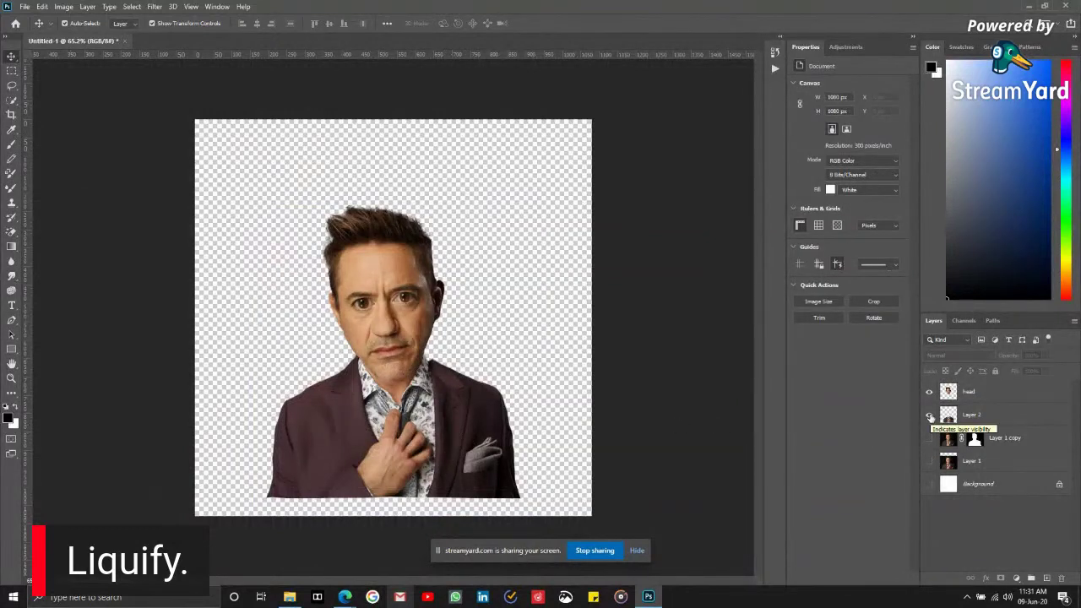
click(929, 461)
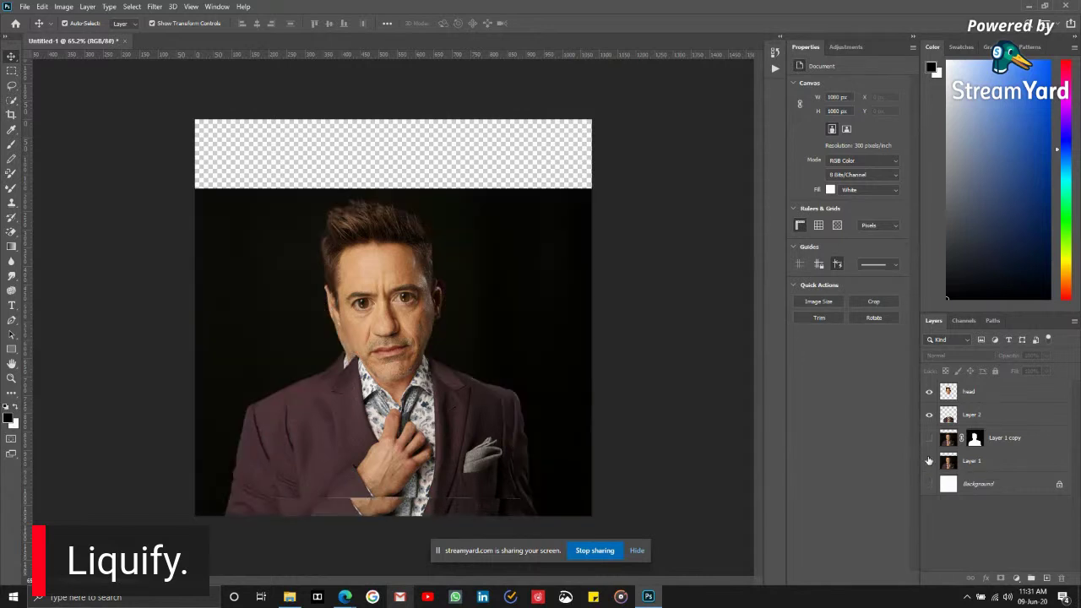
drag(932, 418, 930, 401)
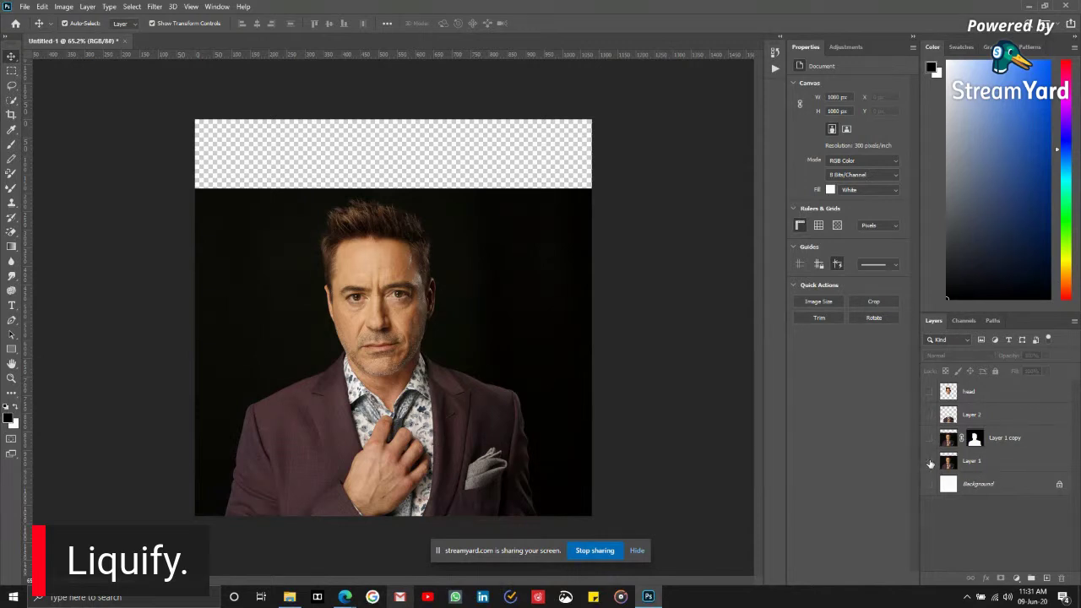
- Hide Layer 1 and show the head and Layer 2 layers again to bring back the composite
click(929, 461)
click(929, 415)
click(929, 391)
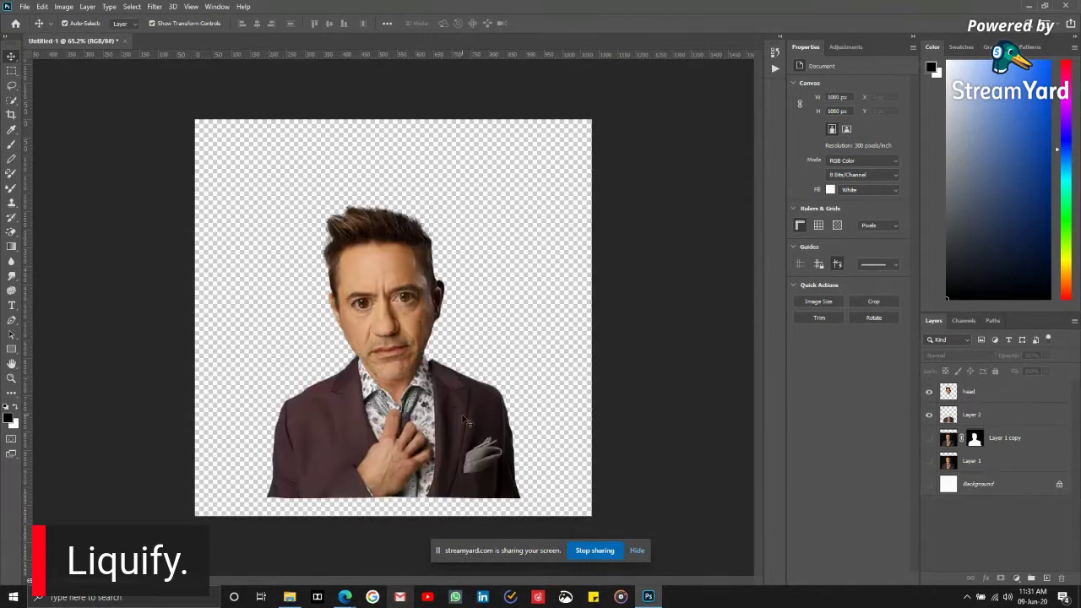
key(ctrl+shift+x)
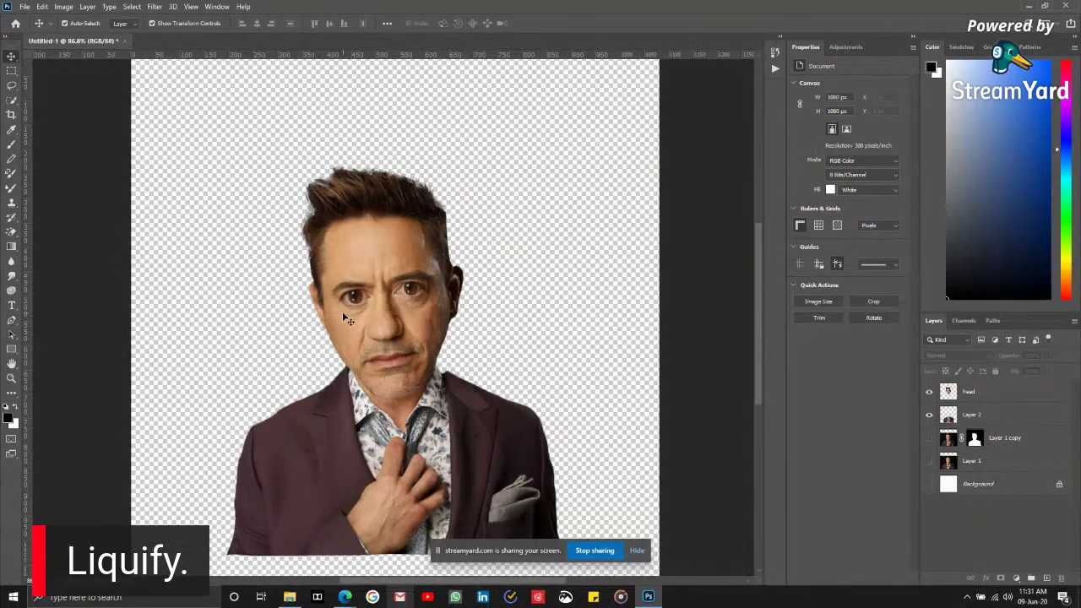
key(Escape)
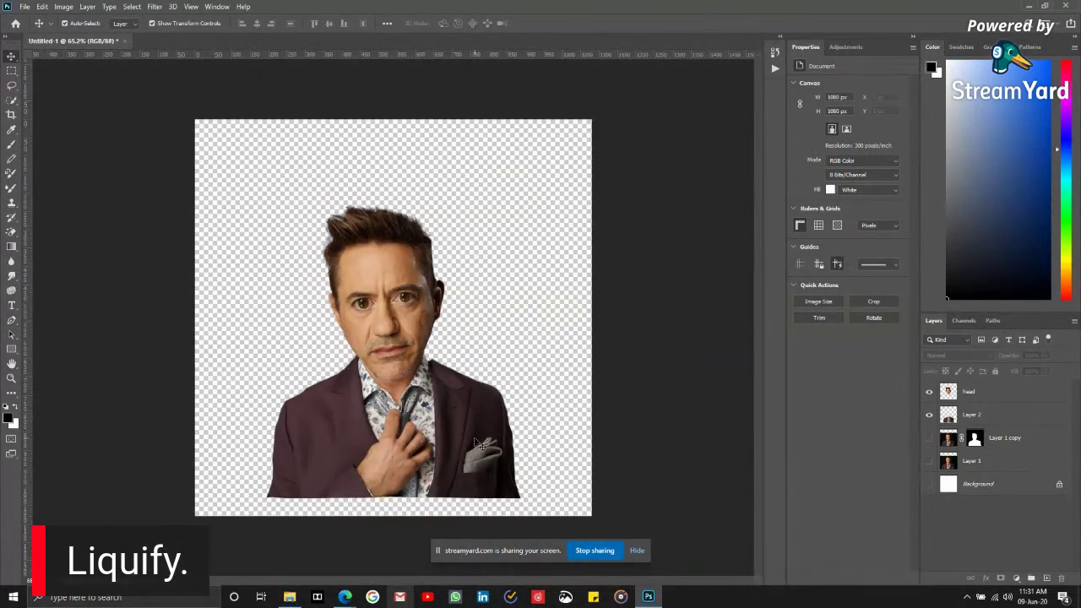
- Scale the suited body on Layer 2 proportionally to 90.21%, keeping its bottom edge in place
click(350, 318)
drag(392, 217, 393, 244)
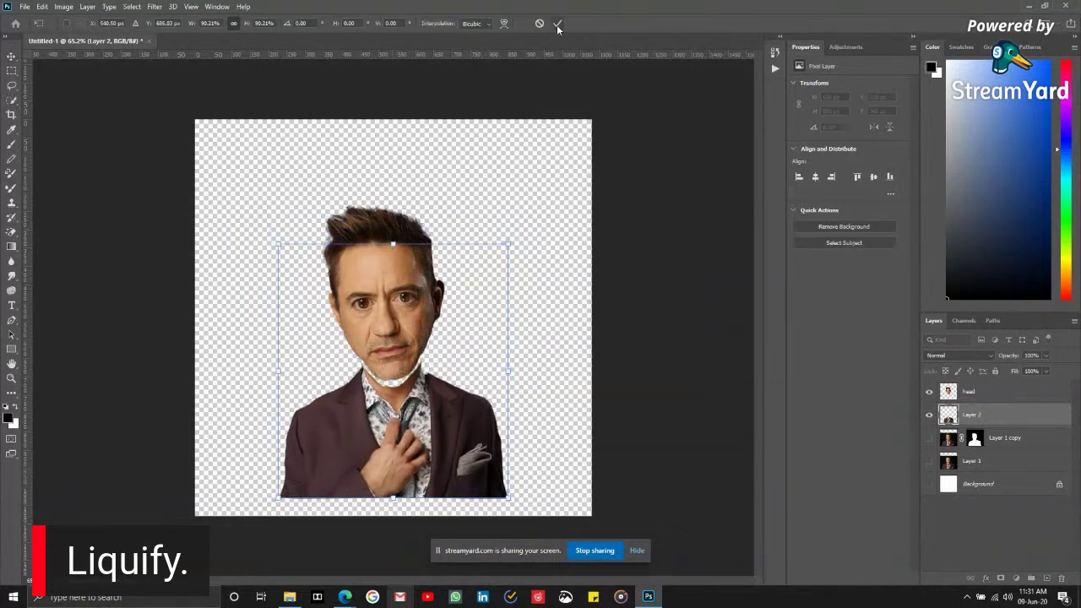
click(557, 23)
- Move the head straight down until the chin covers the gap above the shirt collar
click(384, 273)
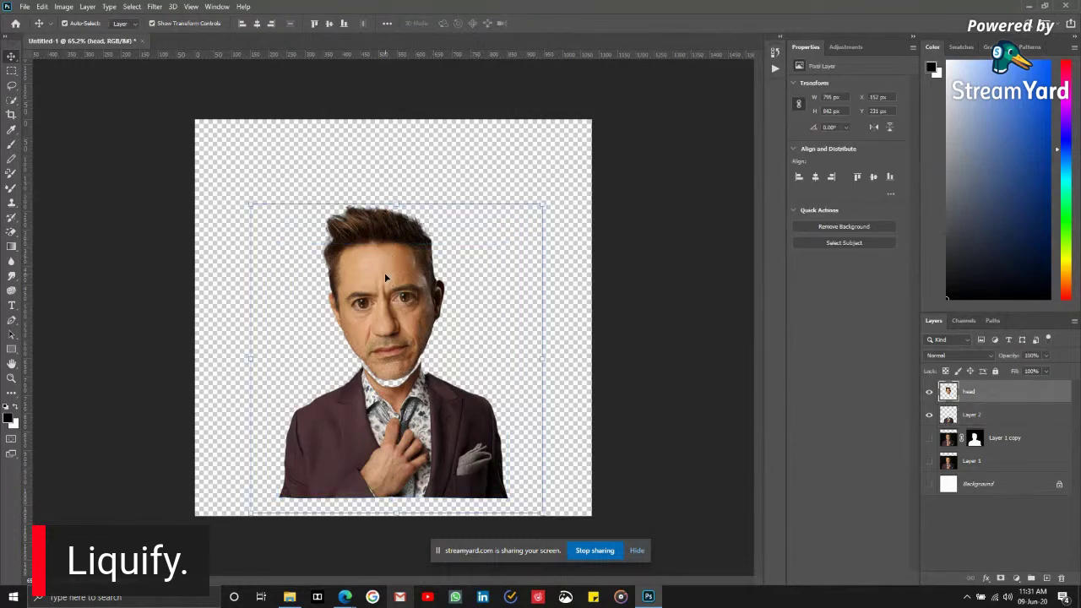
key(Down)
key(Down)
key(Down)
key(Down)
key(Down)
key(Down)
key(Down)
key(Down)
key(Down)
key(Down)
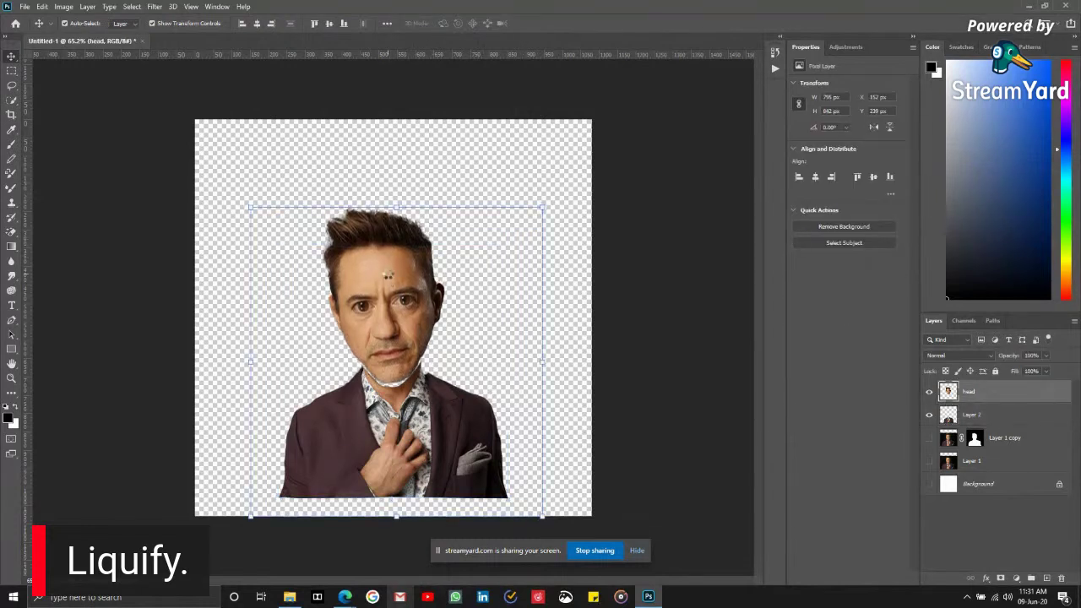
key(Down)
key(Down)
key(Down)
key(Down)
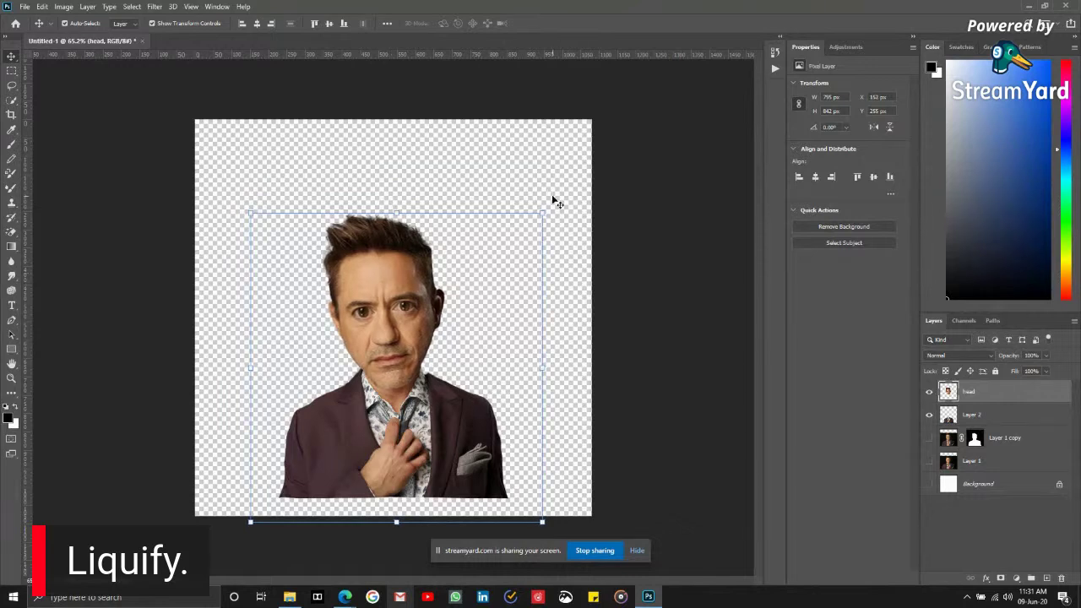
- Rotate the head 2.24° counterclockwise and nudge it slightly right and down over the collar
drag(548, 205, 554, 193)
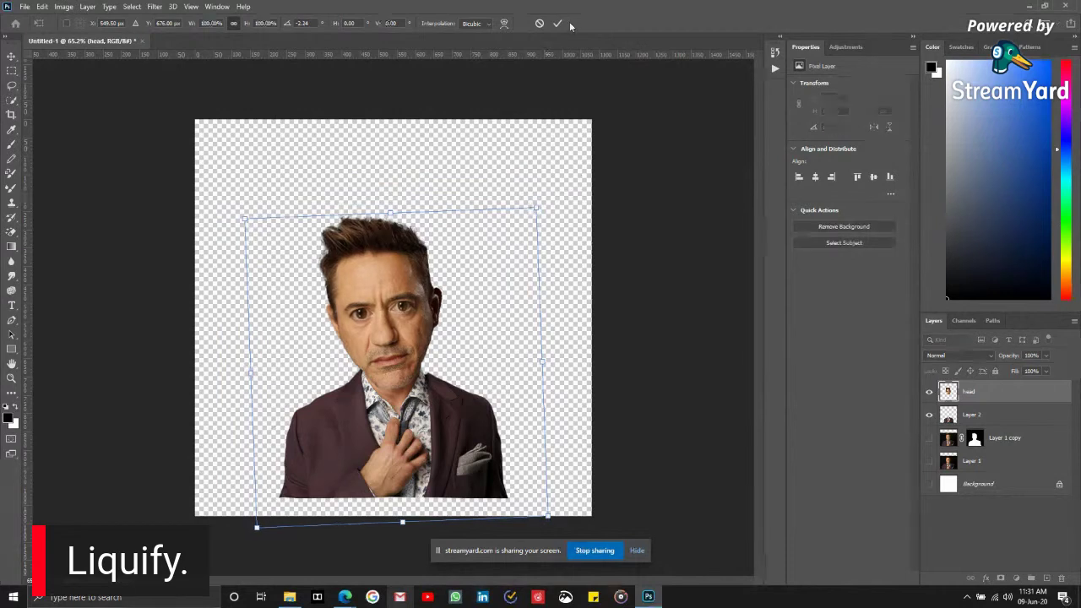
key(Return)
key(Right)
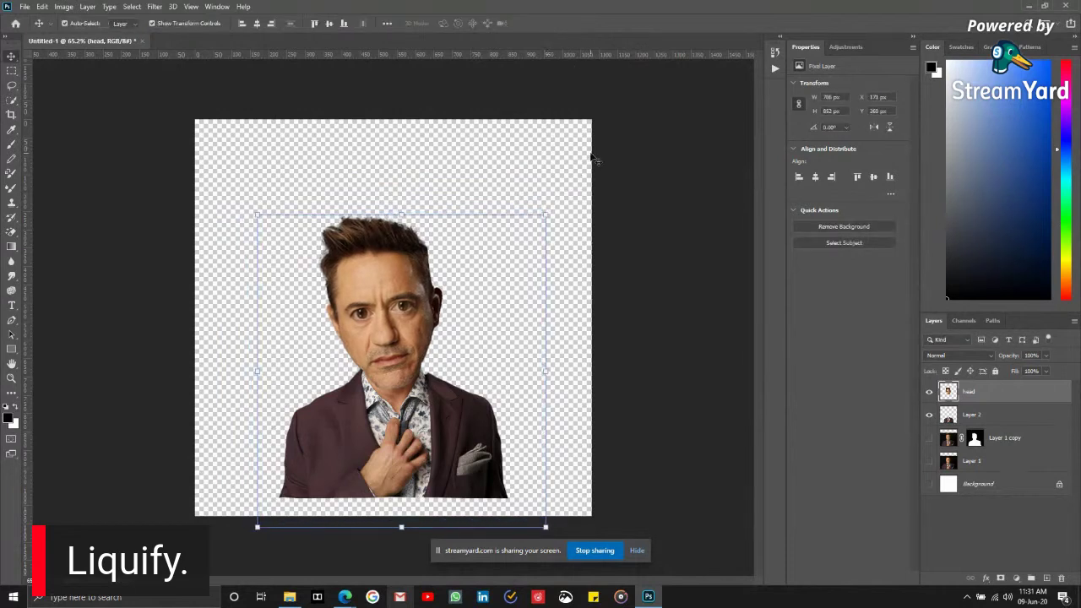
key(Right)
key(Right)
key(Down)
key(Down)
click(588, 198)
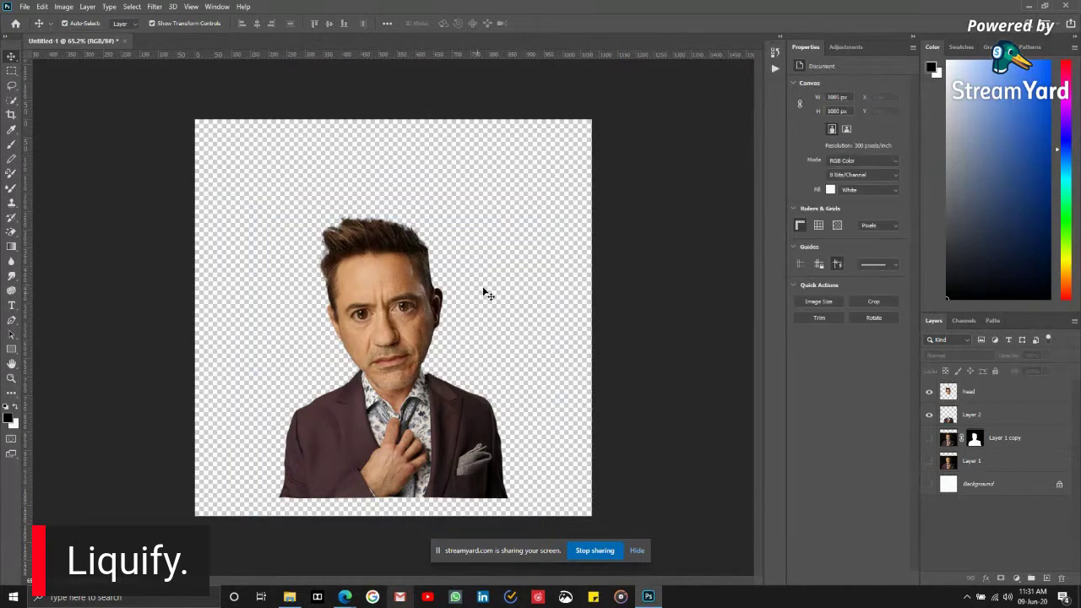
- Move the head and body together up about 100 px toward the middle of the canvas
scroll(426, 361, up, 1)
scroll(427, 362, up, 1)
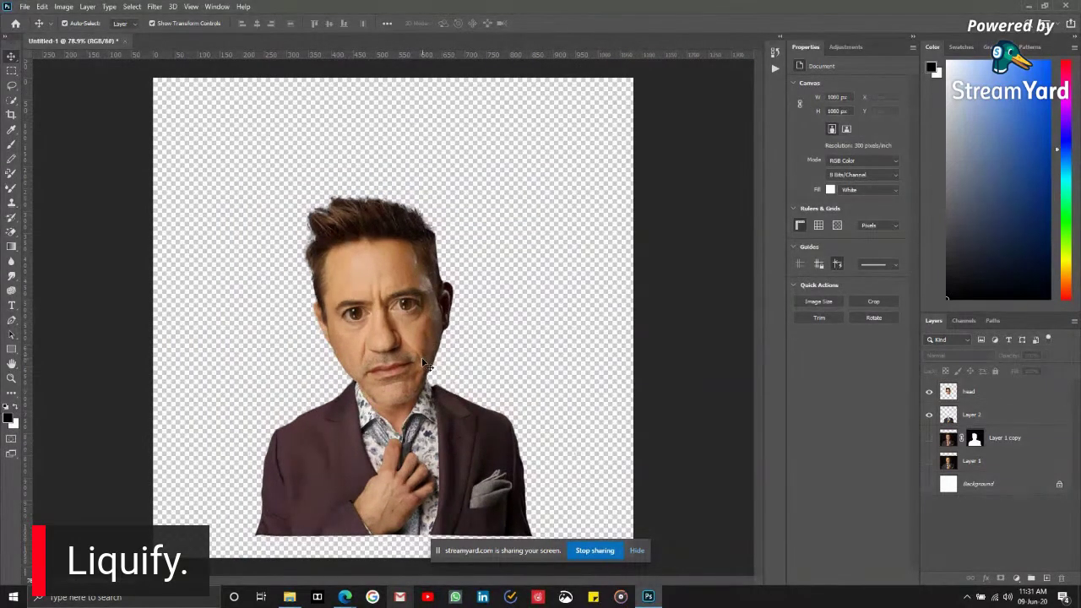
scroll(426, 364, up, 1)
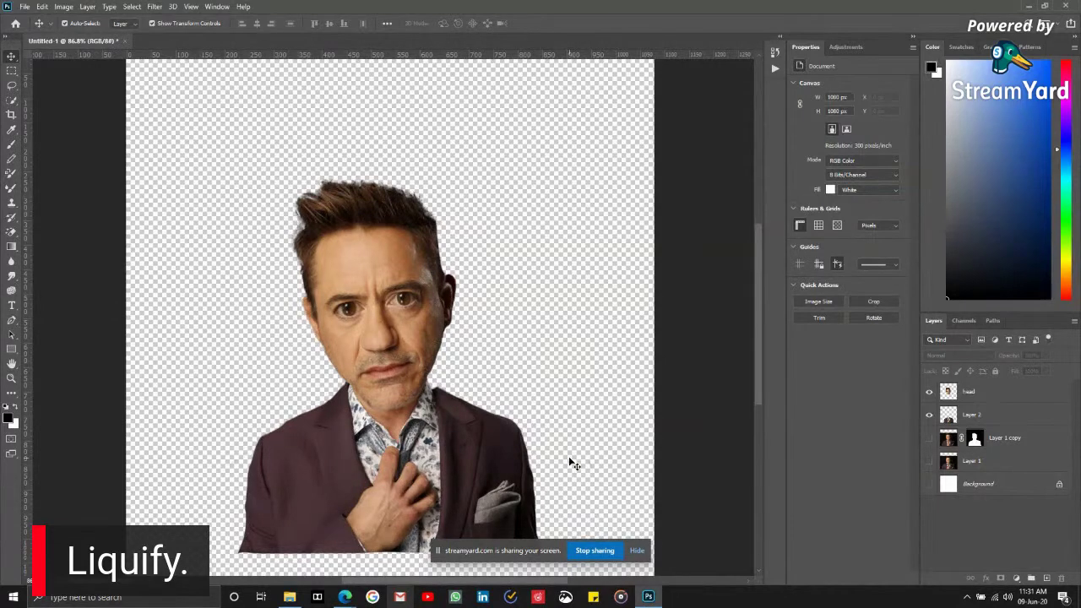
mouse_move(391, 325)
mouse_down()
mouse_move(400, 352)
mouse_move(397, 296)
mouse_move(399, 305)
mouse_up()
click(623, 253)
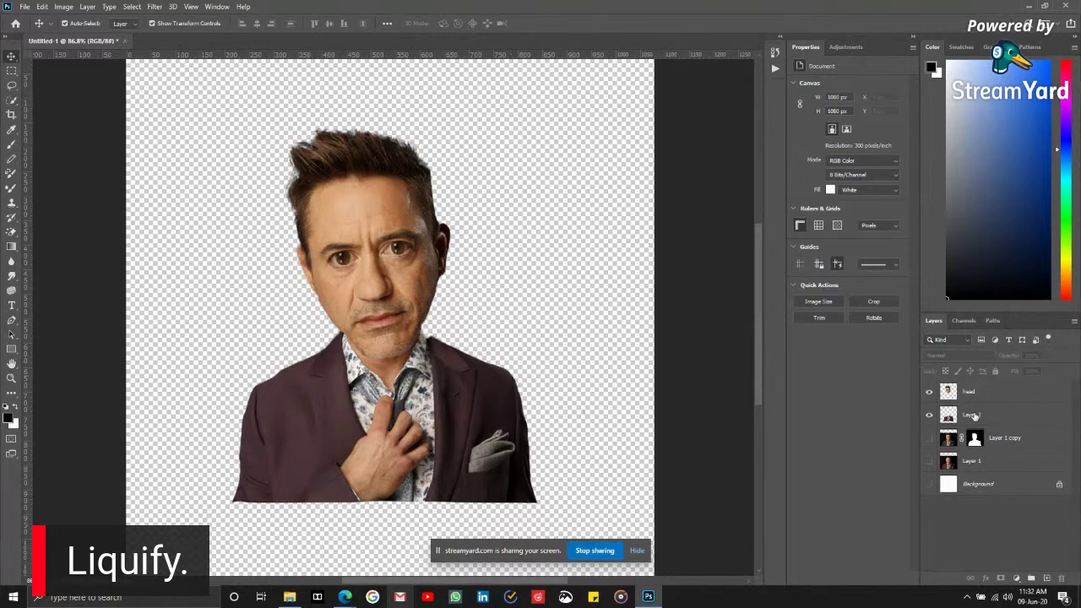
click(1002, 395)
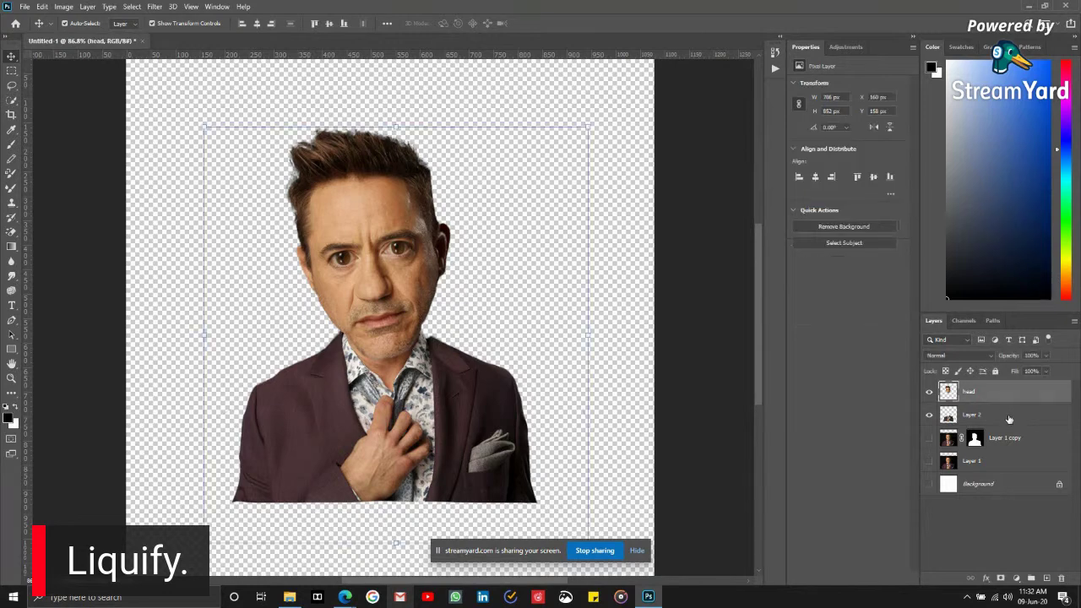
shift+click(1012, 415)
right_click(1030, 399)
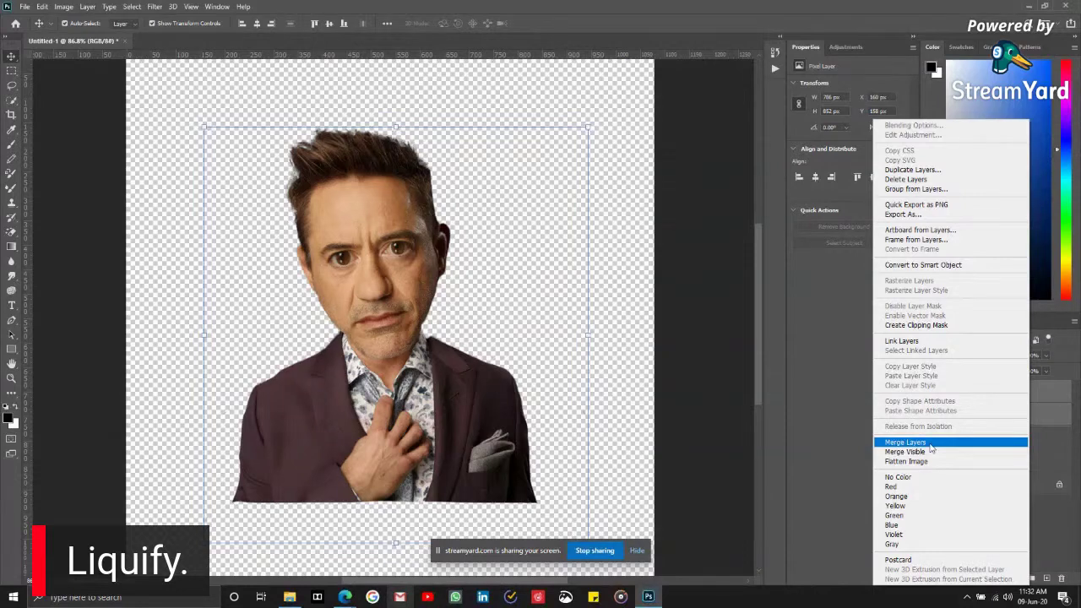
click(643, 387)
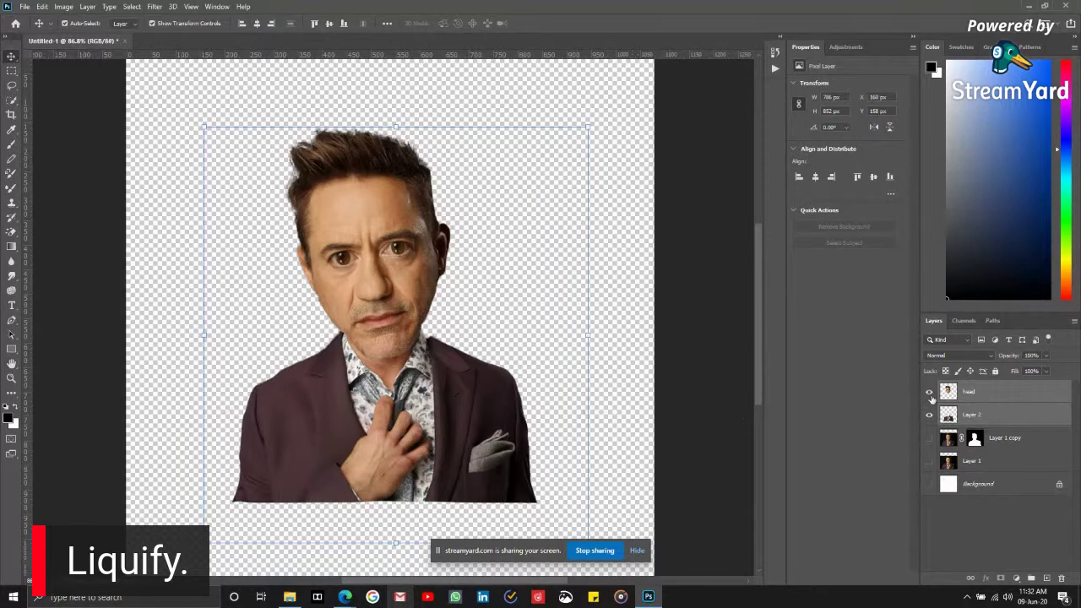
- Duplicate the head and Layer 2 layers and merge the two copies into a single layer
click(1012, 403)
click(1012, 404)
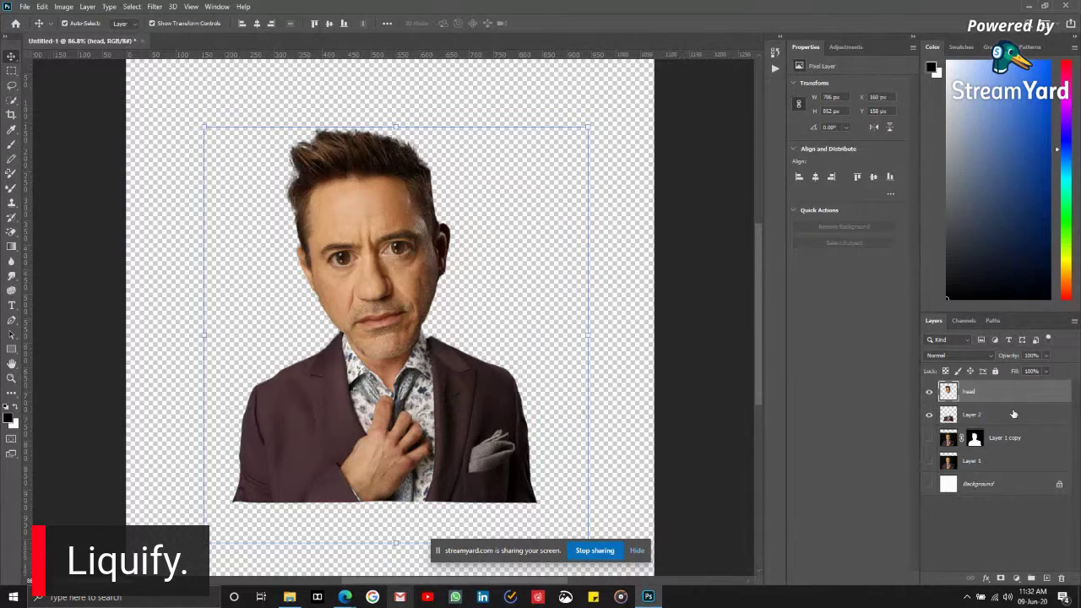
ctrl+click(1014, 414)
key(ctrl+j)
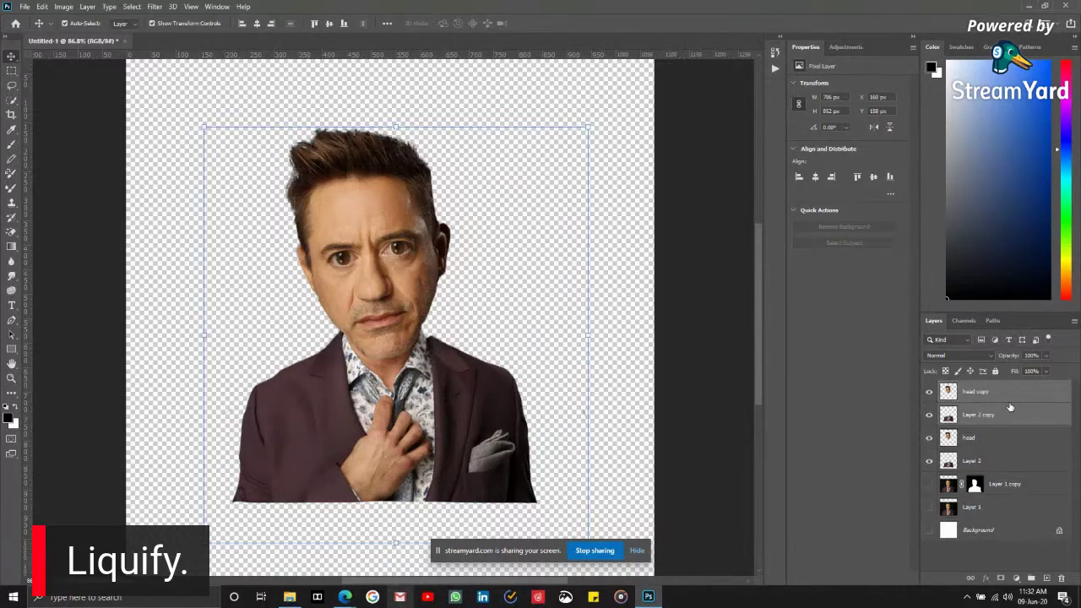
right_click(1026, 402)
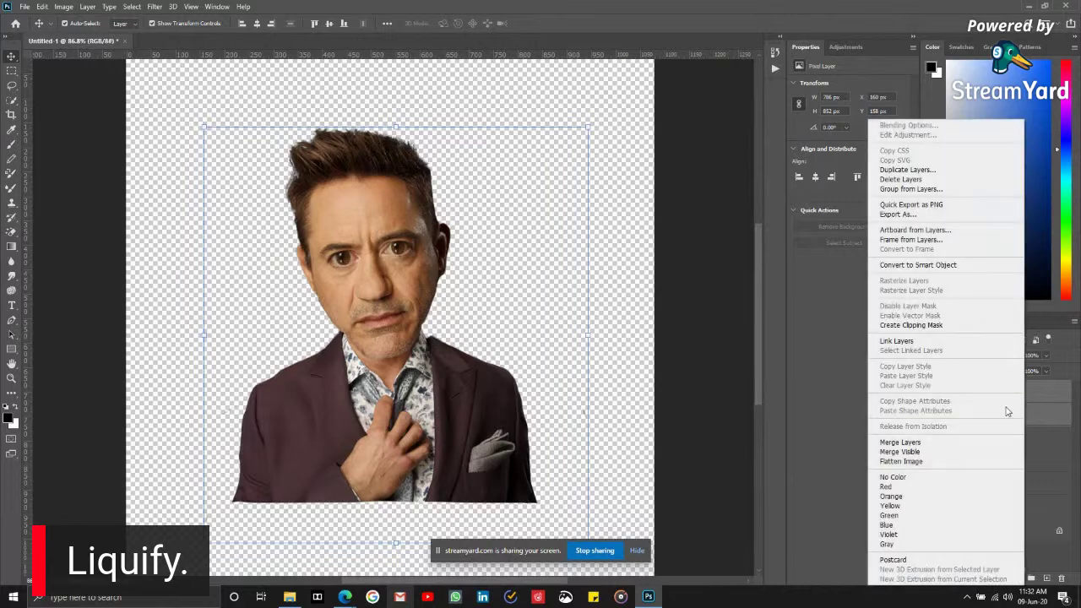
click(970, 441)
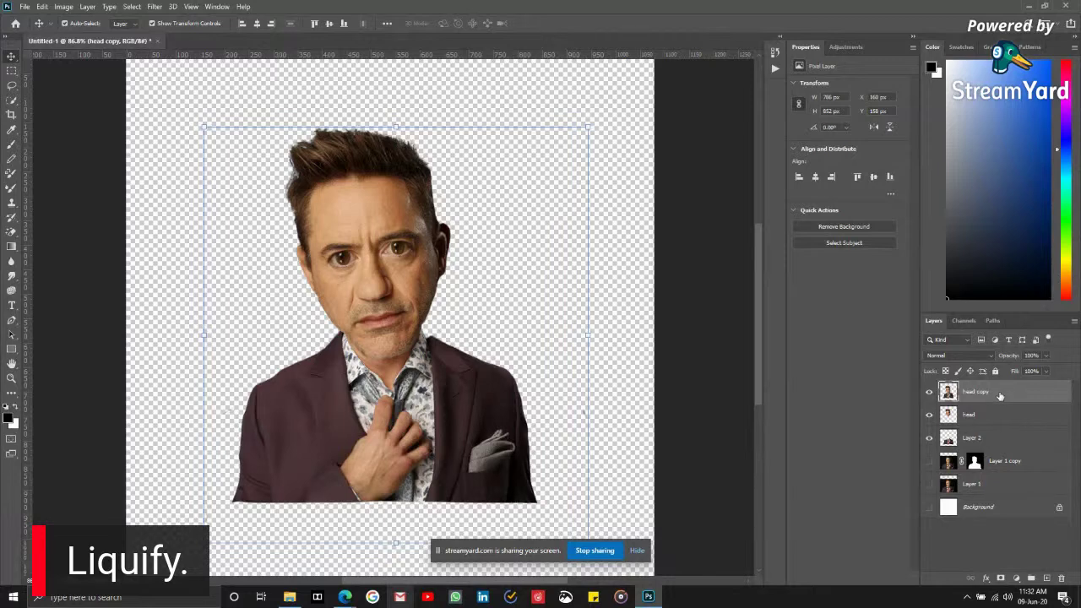
- Undo the merge and the duplication of the two layers, and select only Layer 2
key(ctrl+z)
key(ctrl+z)
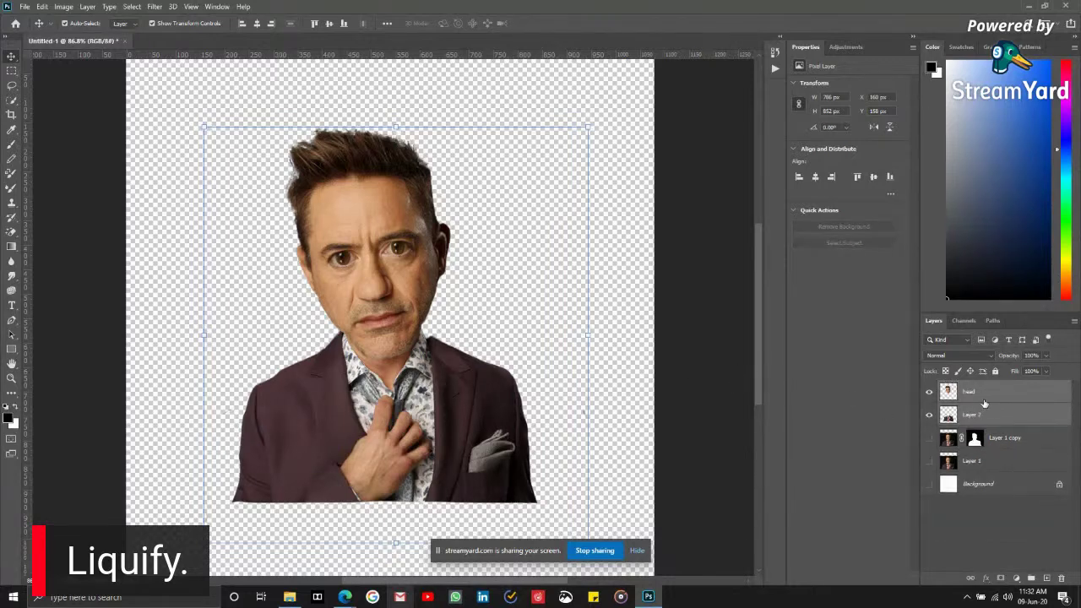
click(986, 422)
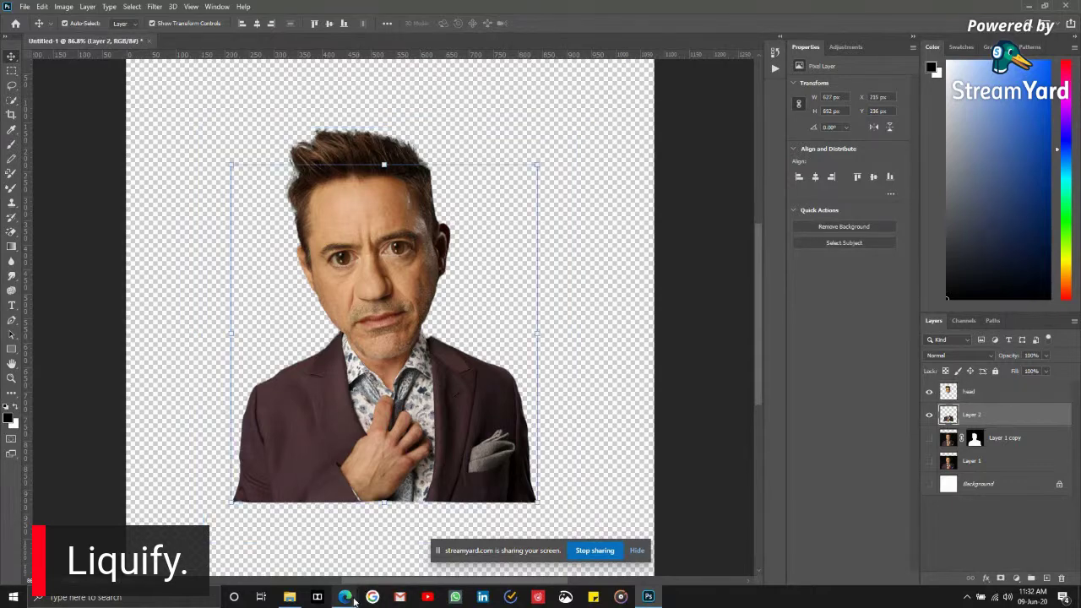
- Switch to StreamYard in the browser and look through the example banners for the merge-layers shortcut
mouse_move(344, 597)
click(285, 558)
scroll(948, 451, down, 3)
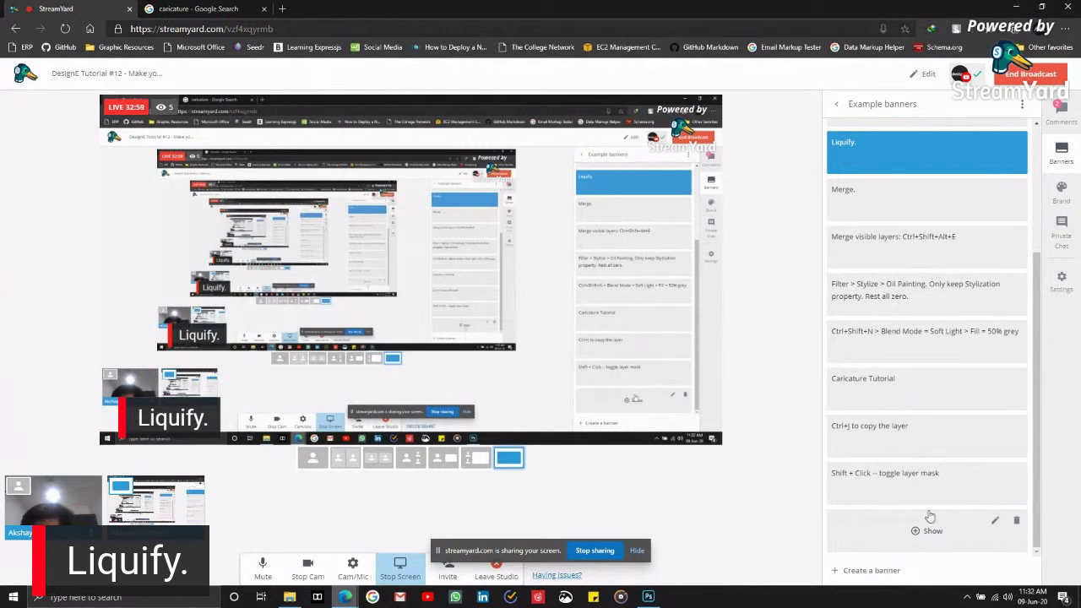
mouse_move(922, 332)
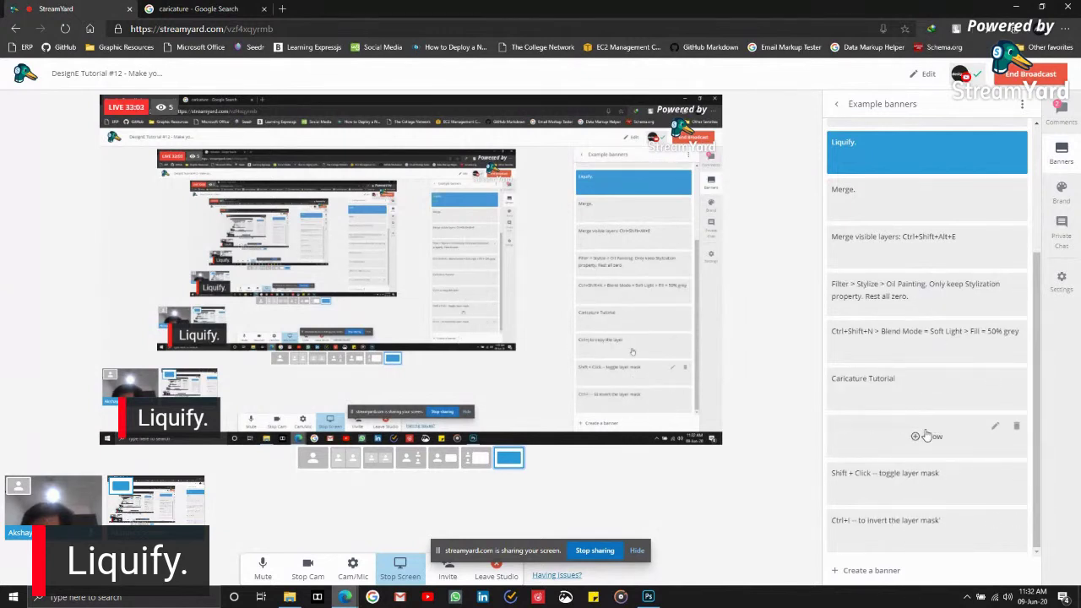
scroll(927, 433, up, 2)
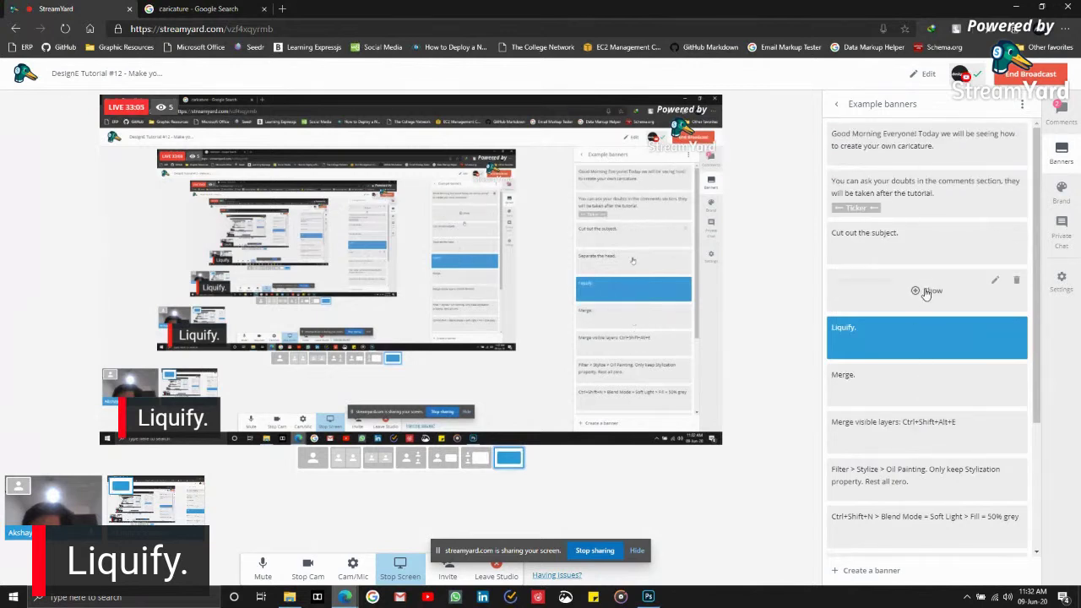
scroll(924, 340, down, 2)
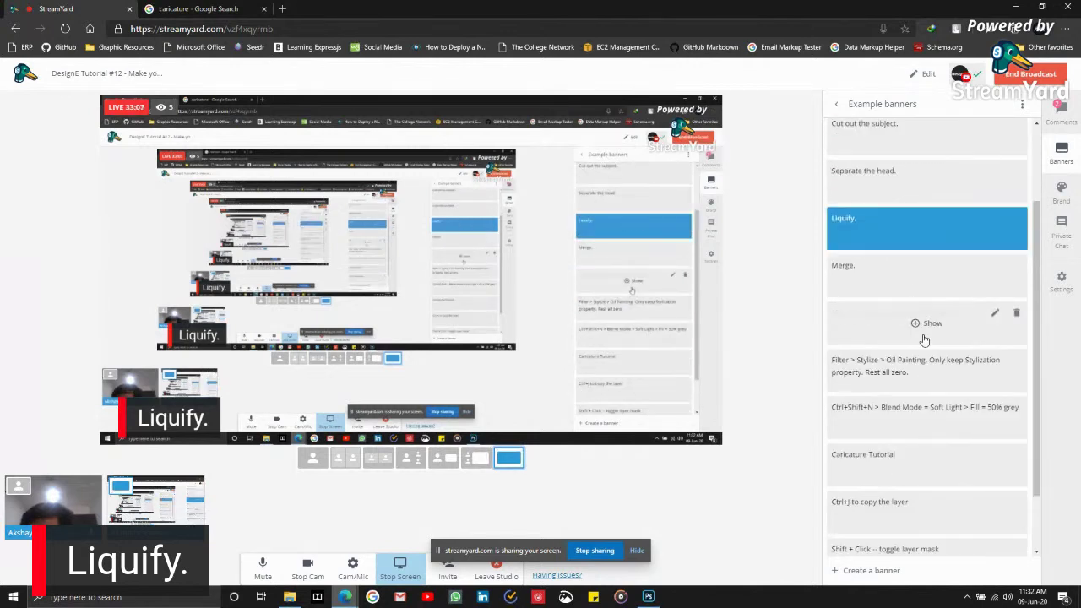
scroll(924, 339, down, 1)
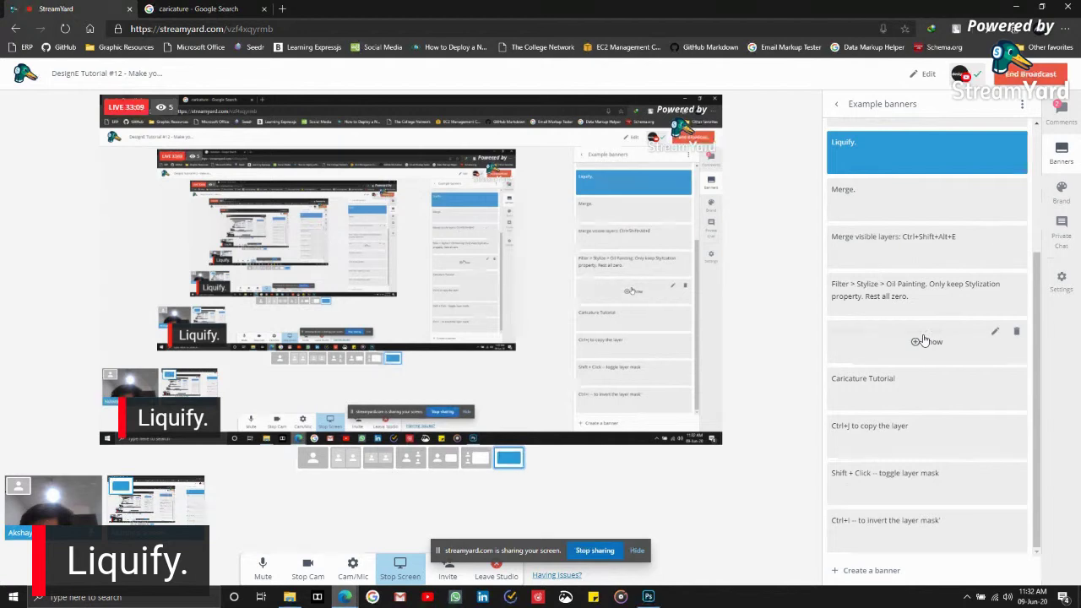
scroll(899, 479, up, 2)
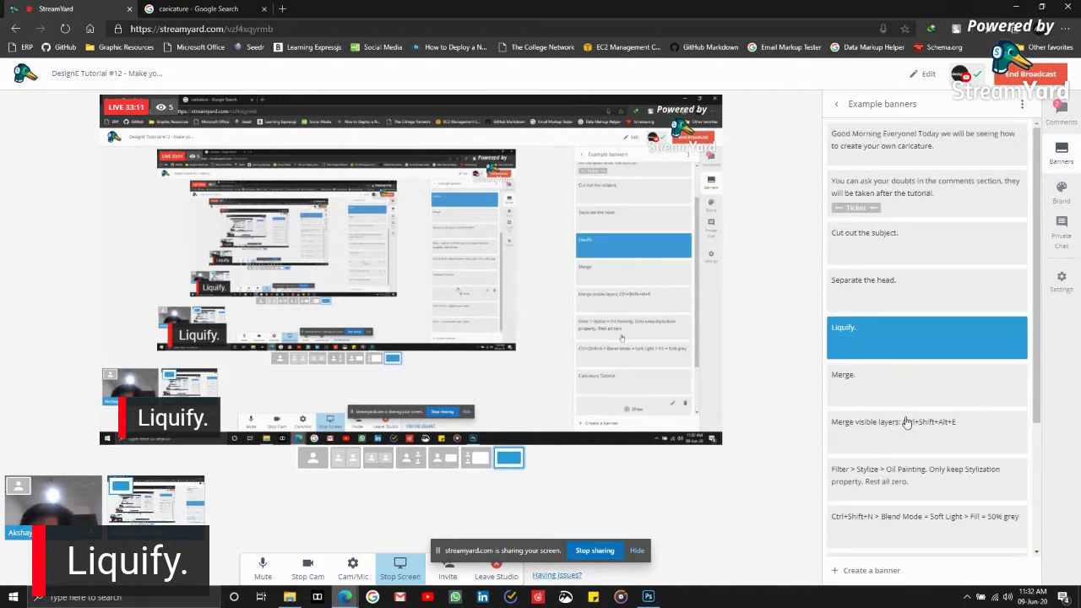
scroll(899, 480, down, 2)
- Create a banner reading "Ctrl+Shift+Alt+E" and show it on the broadcast
click(861, 570)
text(c)
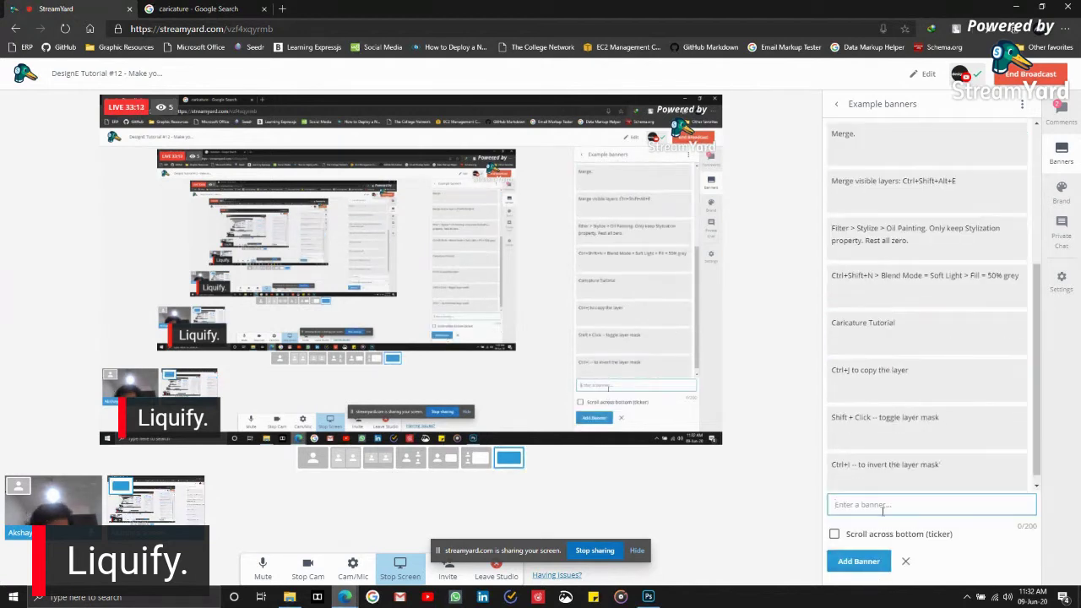
text(trl+Sh)
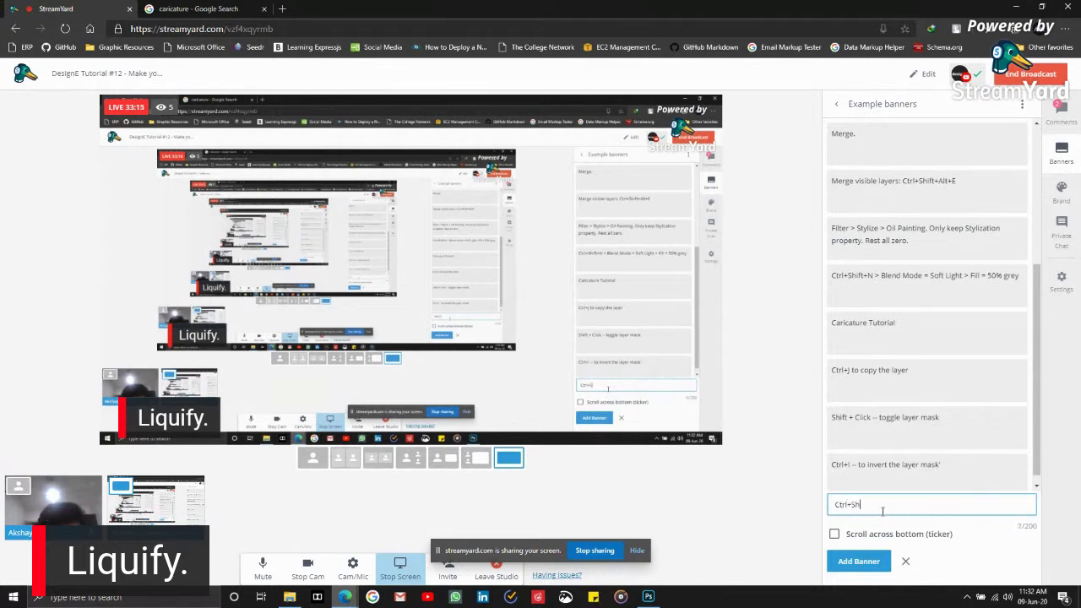
text(ift+Alt+E)
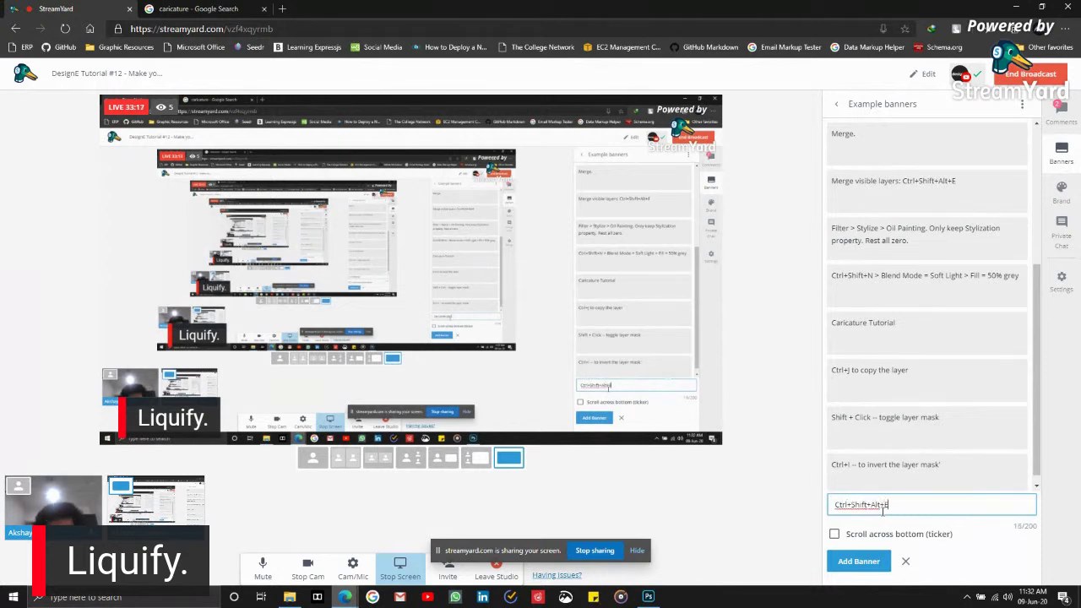
click(870, 561)
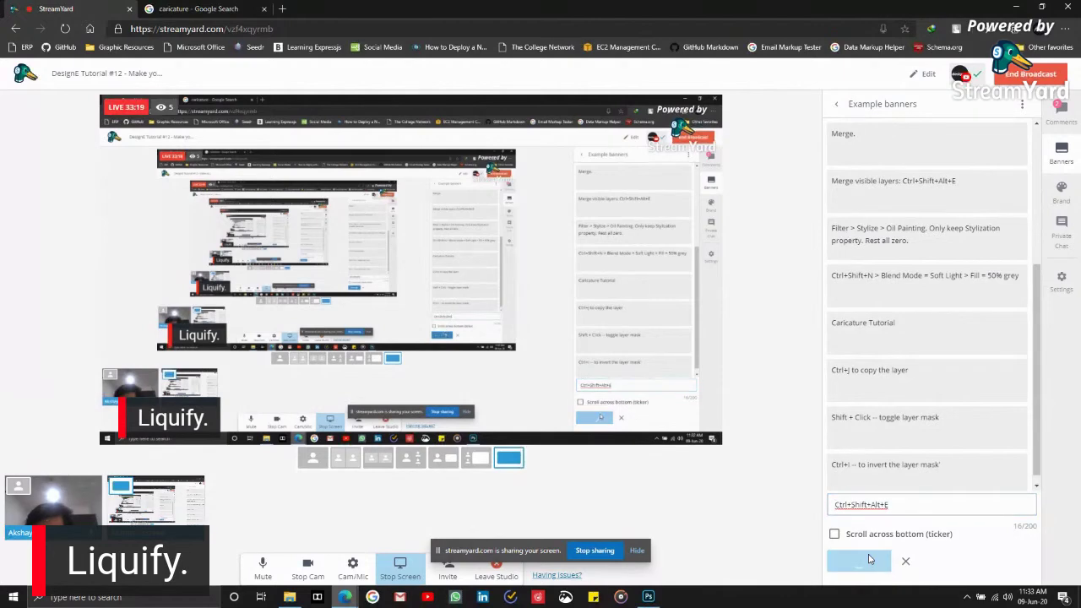
click(858, 463)
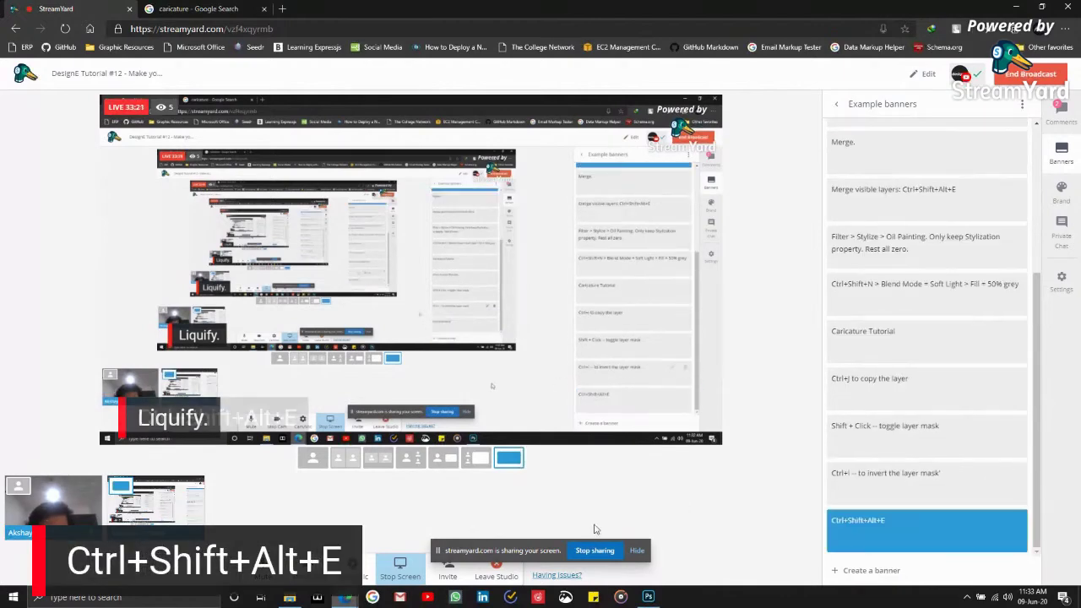
- Switch back to Photoshop and stamp all visible layers into a new merged layer above the head layer
click(649, 596)
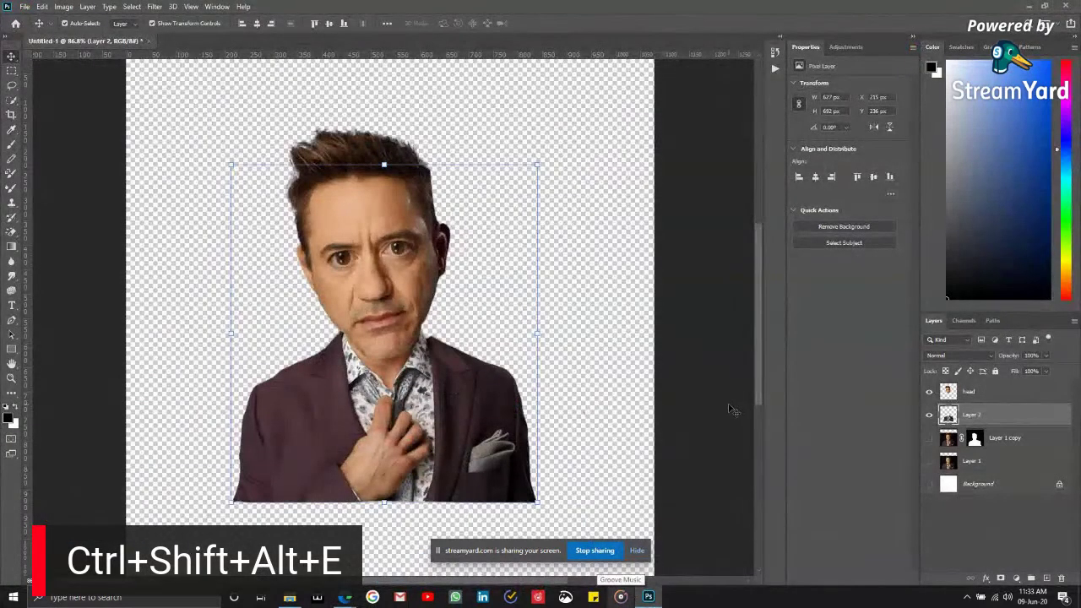
click(1010, 400)
key(ctrl+shift+alt+e)
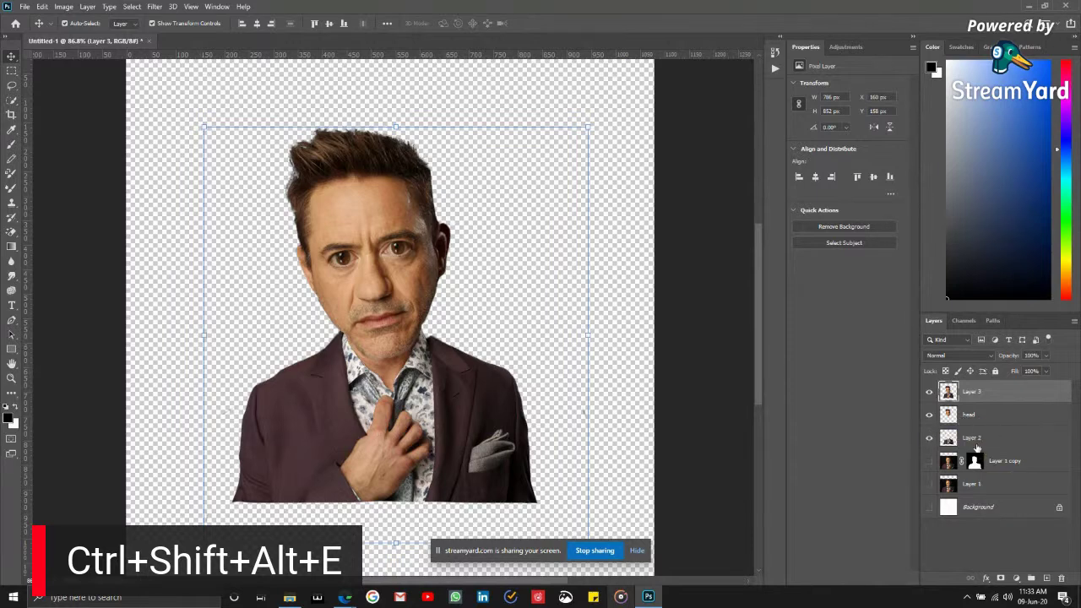
- Hide Layer 2 and the head layer, and shift the merged portrait slightly up on the canvas
click(929, 437)
click(929, 414)
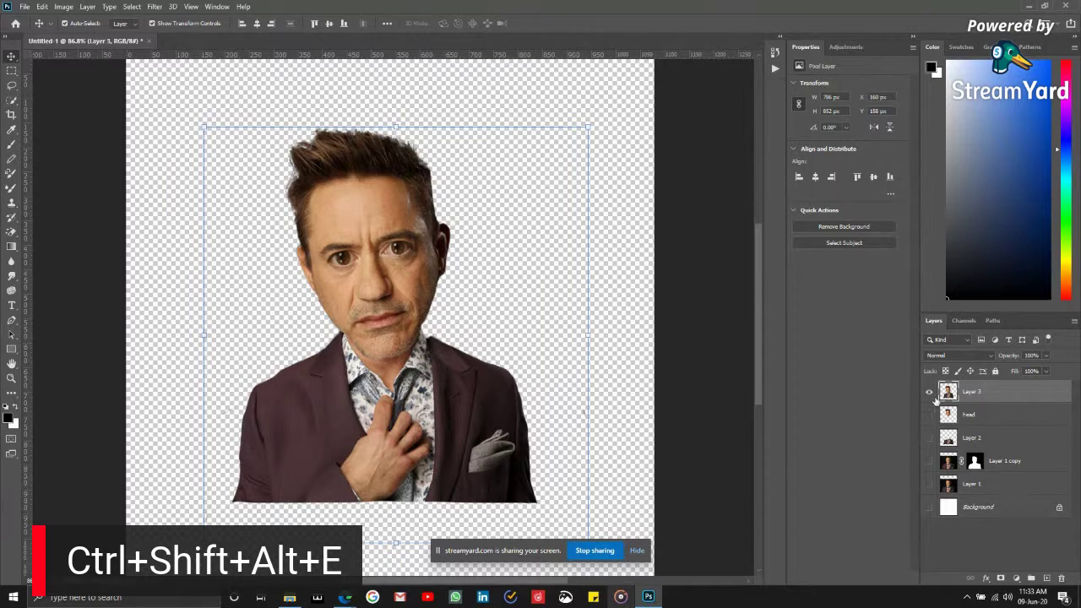
drag(382, 360, 416, 314)
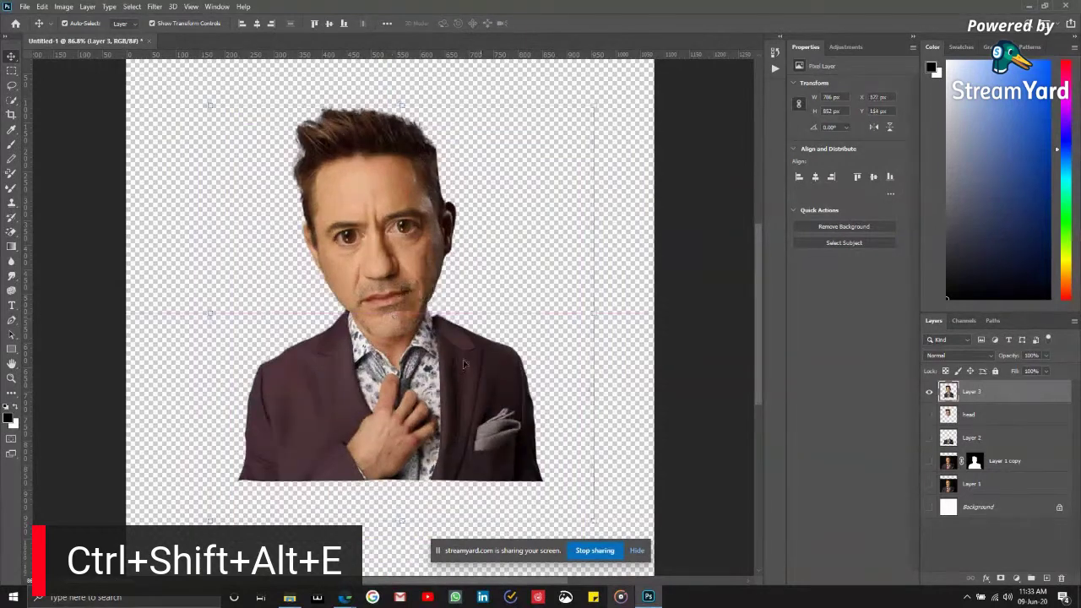
click(693, 406)
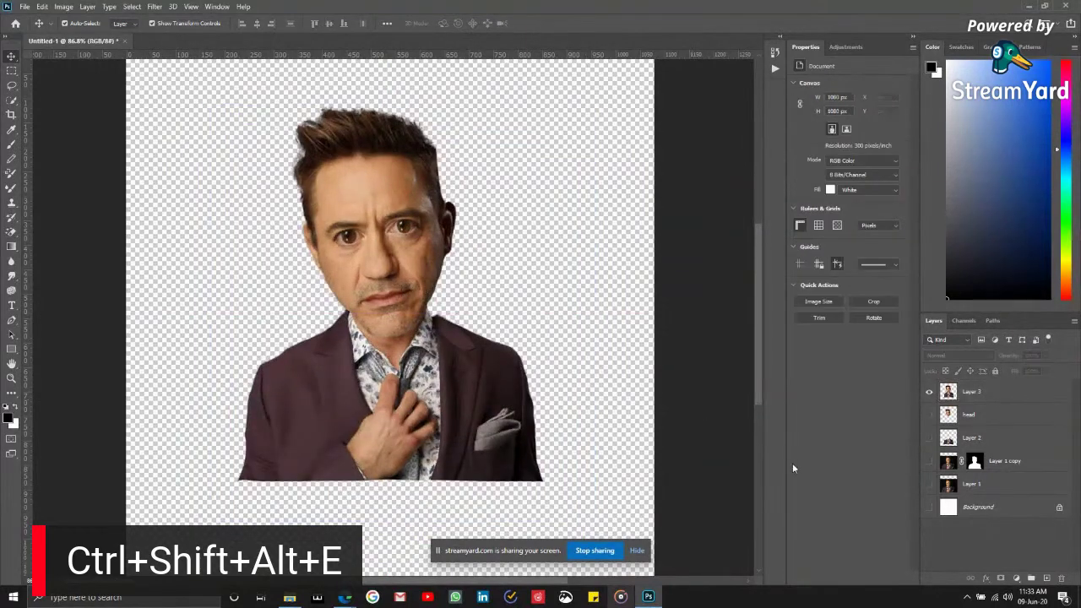
- Show the white Background, stamp it together with the portrait into a new layer, and hide Layer 3 and the Background
click(929, 506)
mouse_move(409, 321)
mouse_down()
mouse_move(399, 351)
mouse_move(410, 333)
mouse_up()
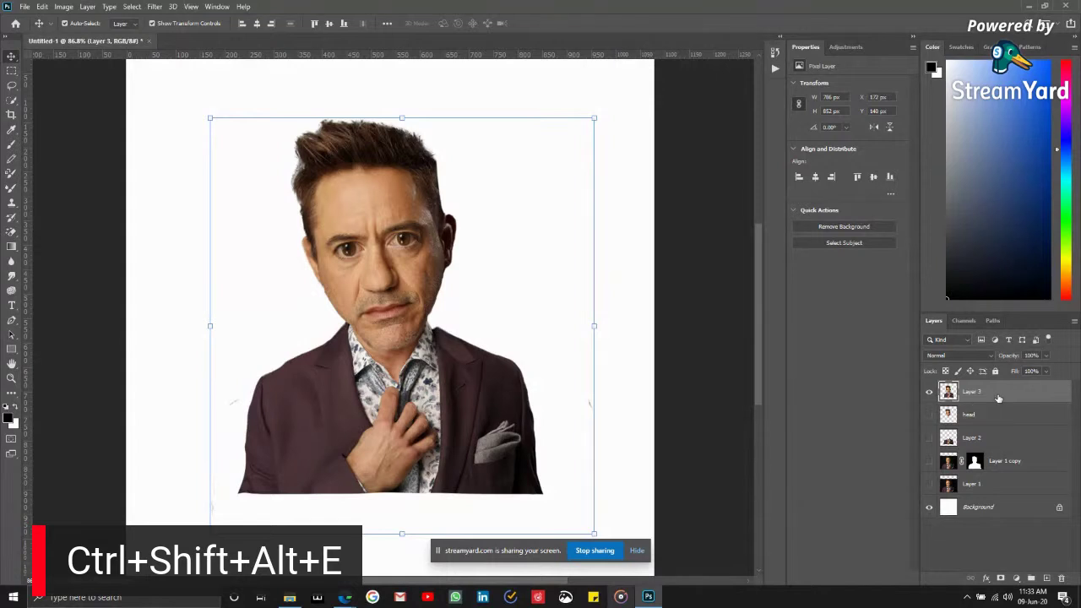
key(ctrl+shift+alt+e)
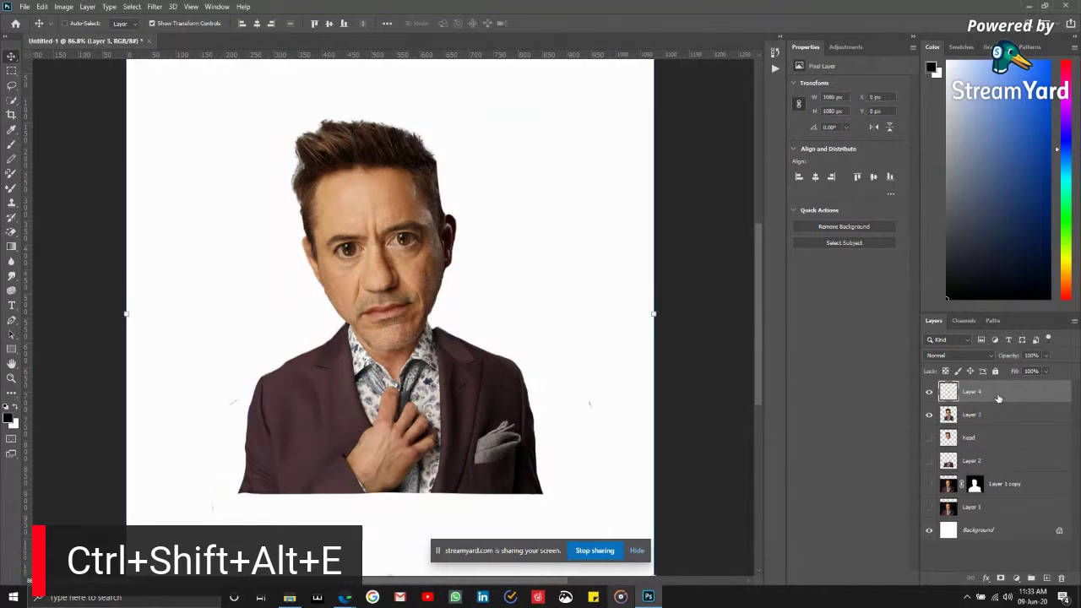
click(929, 414)
click(929, 530)
- Move the stamped white-background layer around the canvas, delete it, and show Layer 3 again
drag(435, 356, 517, 264)
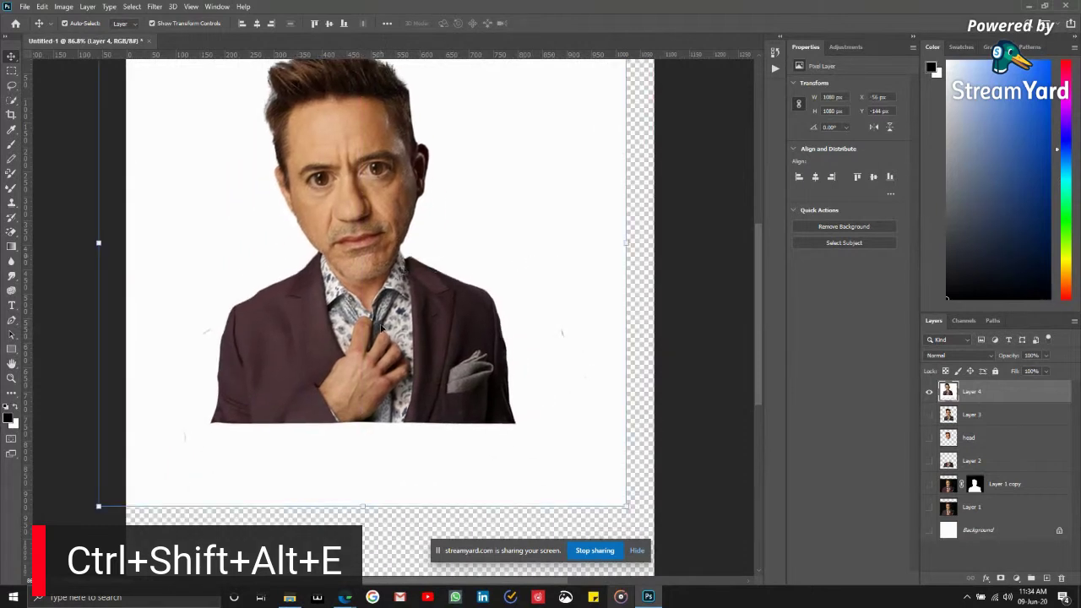
mouse_move(383, 318)
mouse_down()
mouse_move(409, 359)
mouse_move(387, 338)
mouse_up()
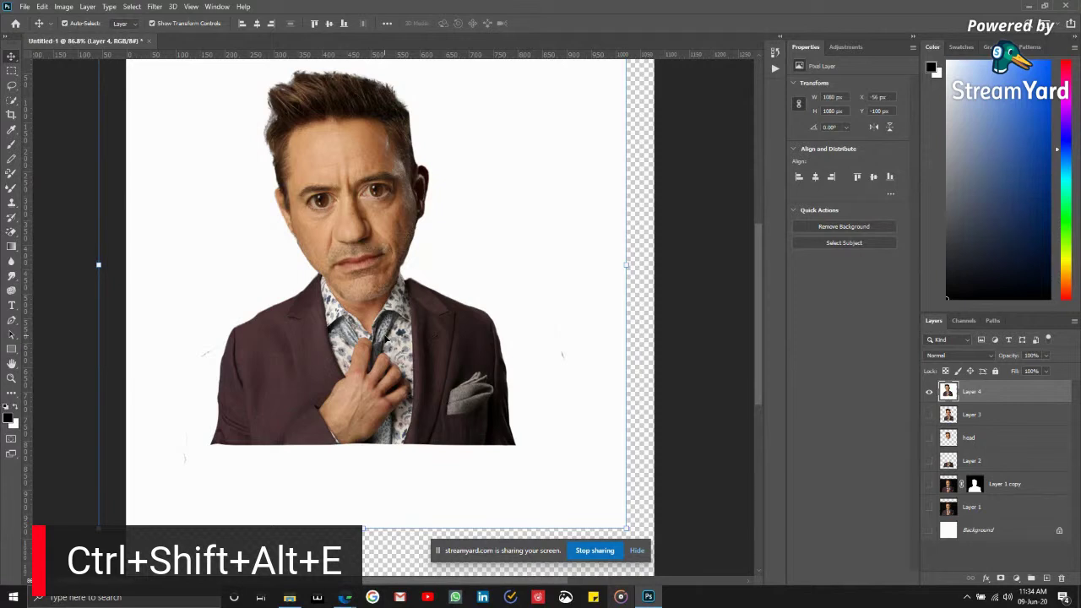
drag(405, 334, 422, 380)
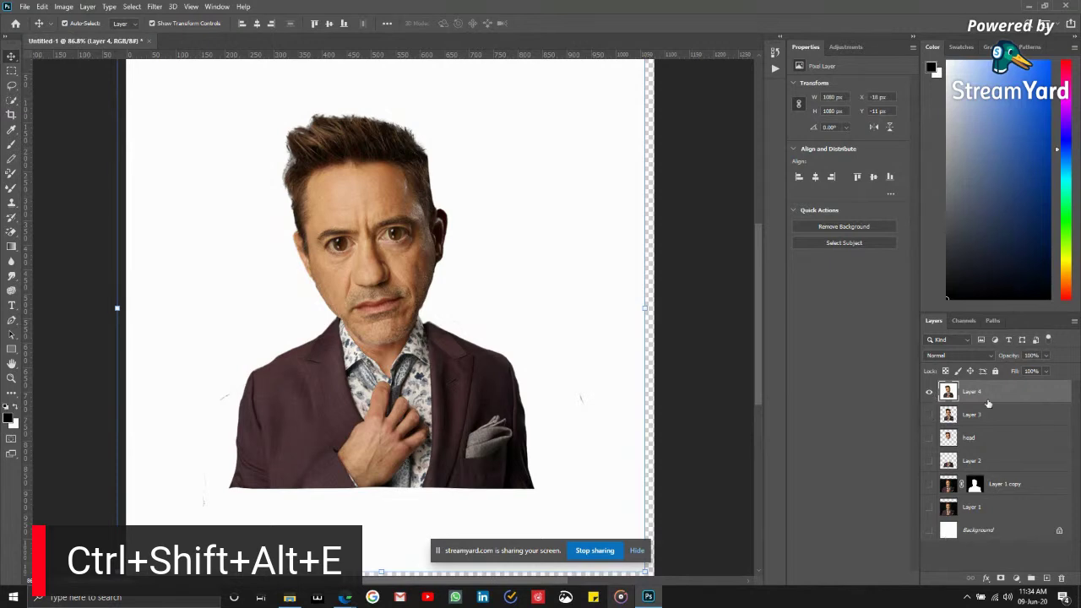
key(Delete)
click(929, 391)
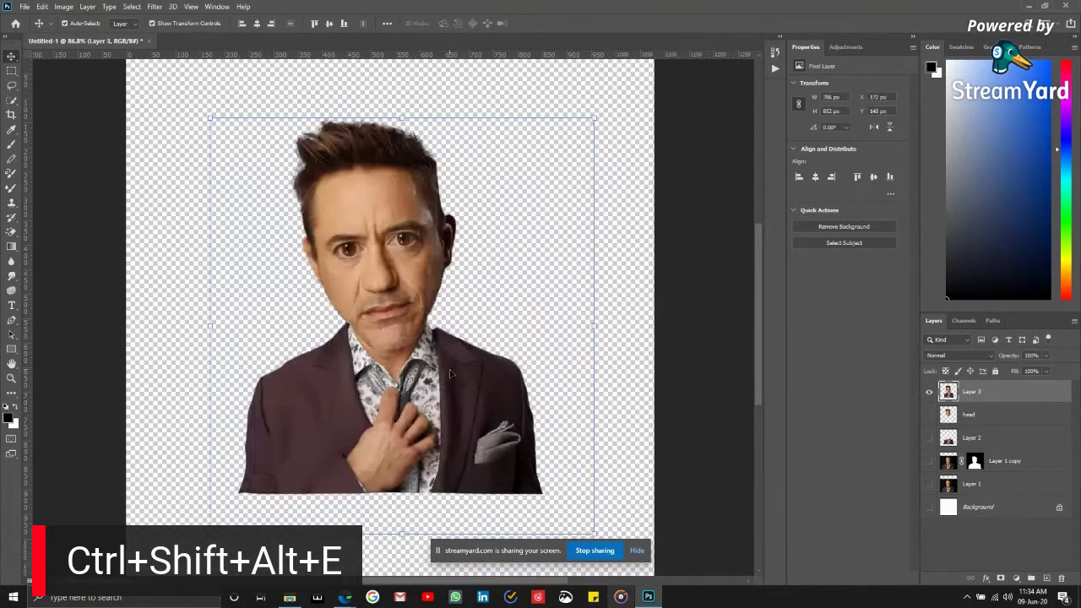
- Move the merged portrait on Layer 3 down to about X 172 px, Y 164 px
drag(450, 372, 423, 392)
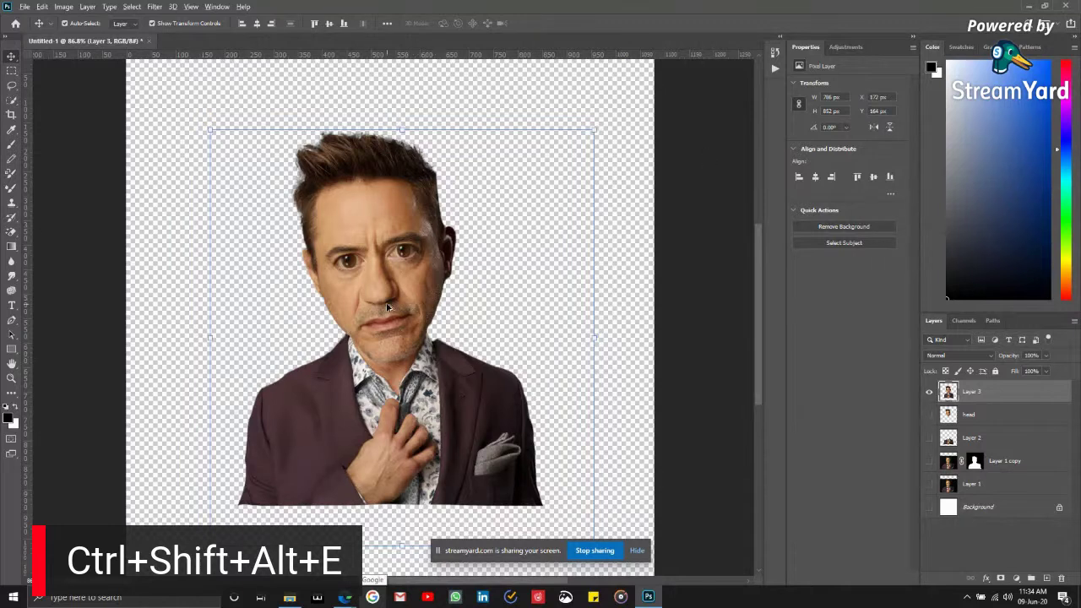
scroll(390, 306, down, 1)
scroll(387, 288, up, 1)
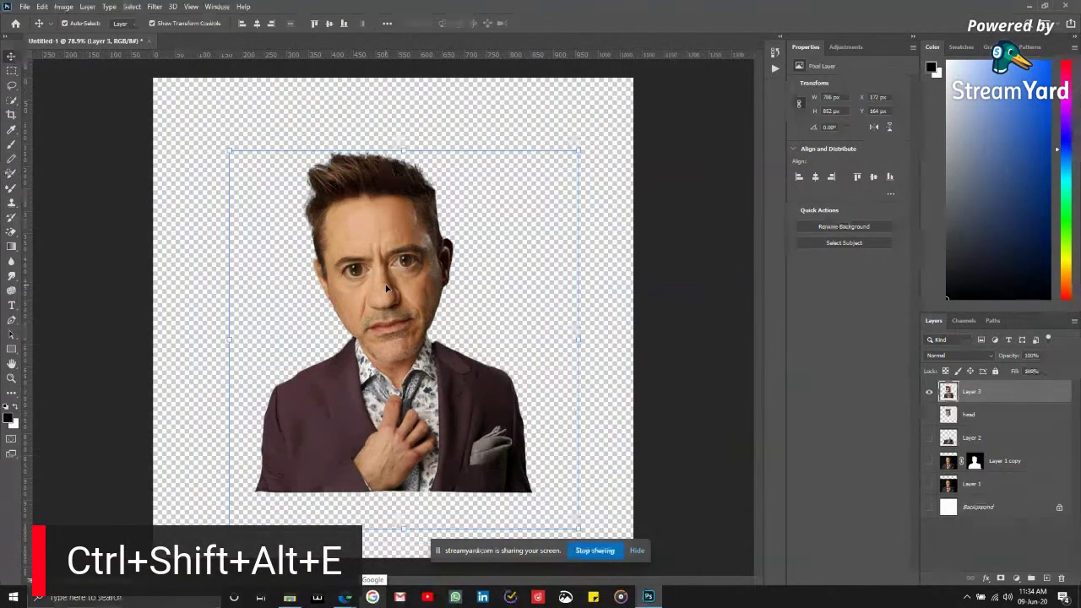
scroll(386, 288, up, 1)
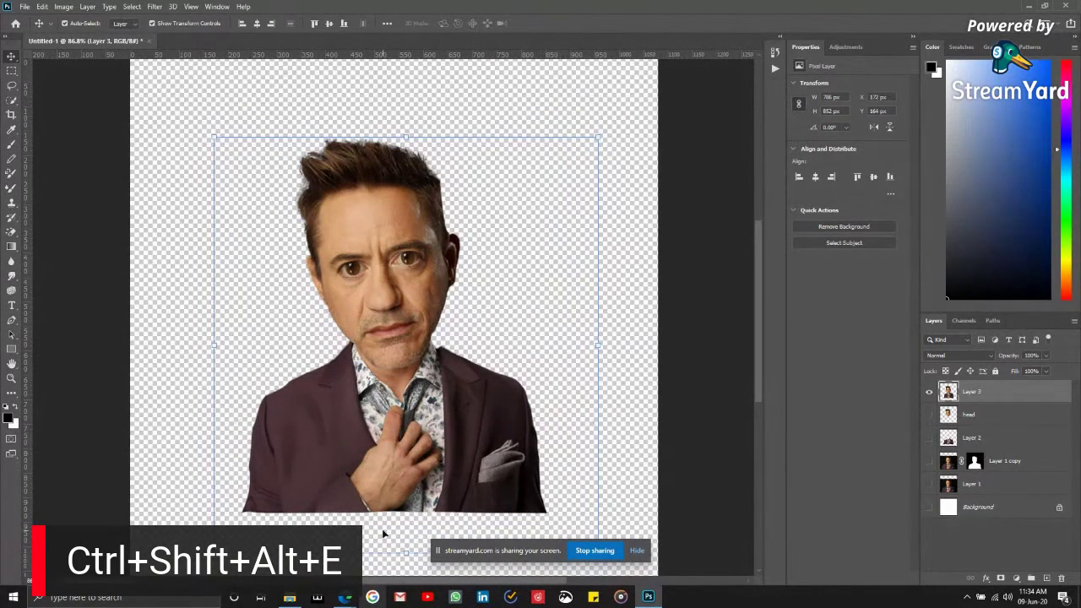
- Switch to StreamYard and show the banner reading "Filter > Stylize > Oil Painting. Only keep Stylization property. Rest all zero."
mouse_move(345, 597)
click(281, 541)
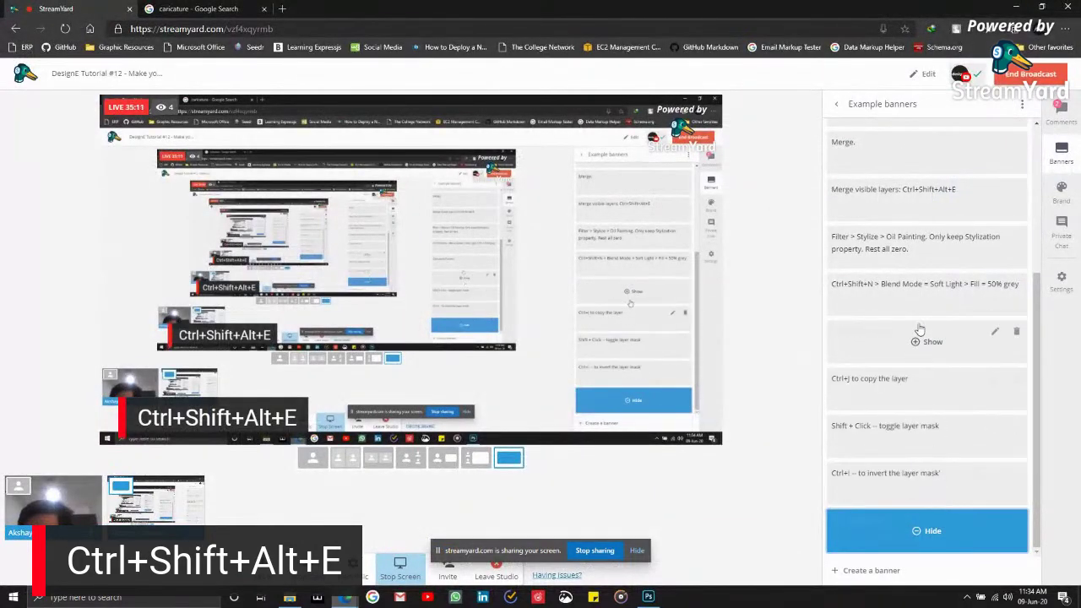
click(927, 244)
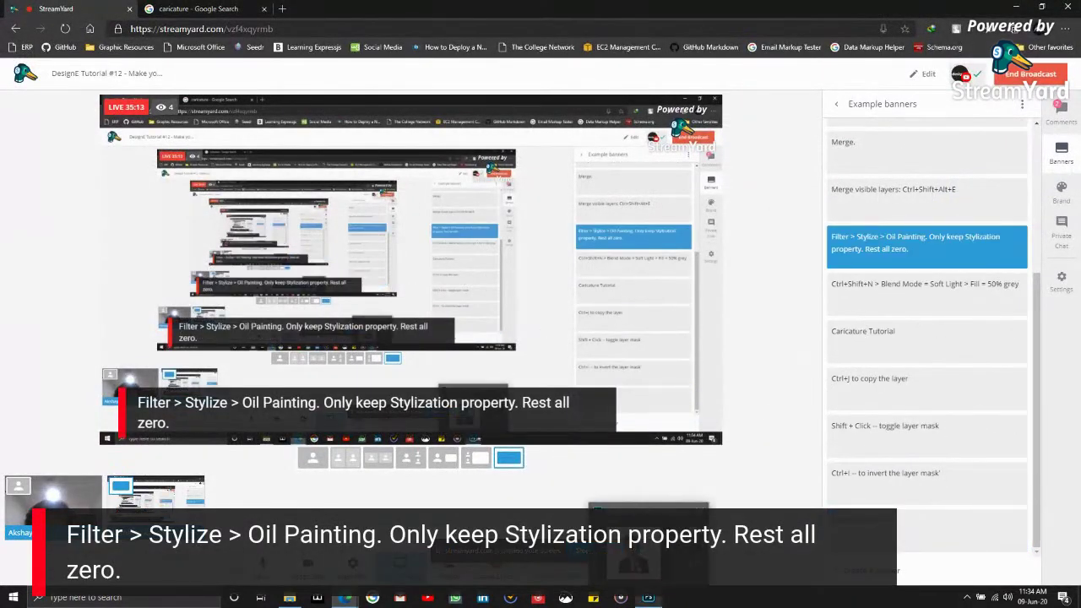
- Switch back to Photoshop, start the Oil Paint filter on Layer 3, and set Stylization to 4.0
key(alt+Tab)
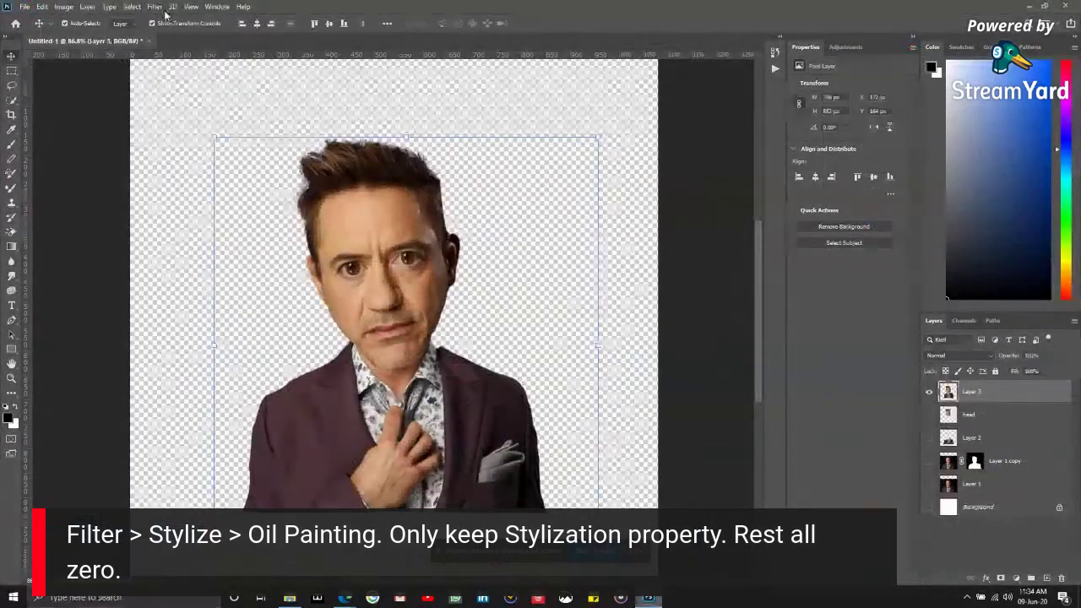
click(155, 6)
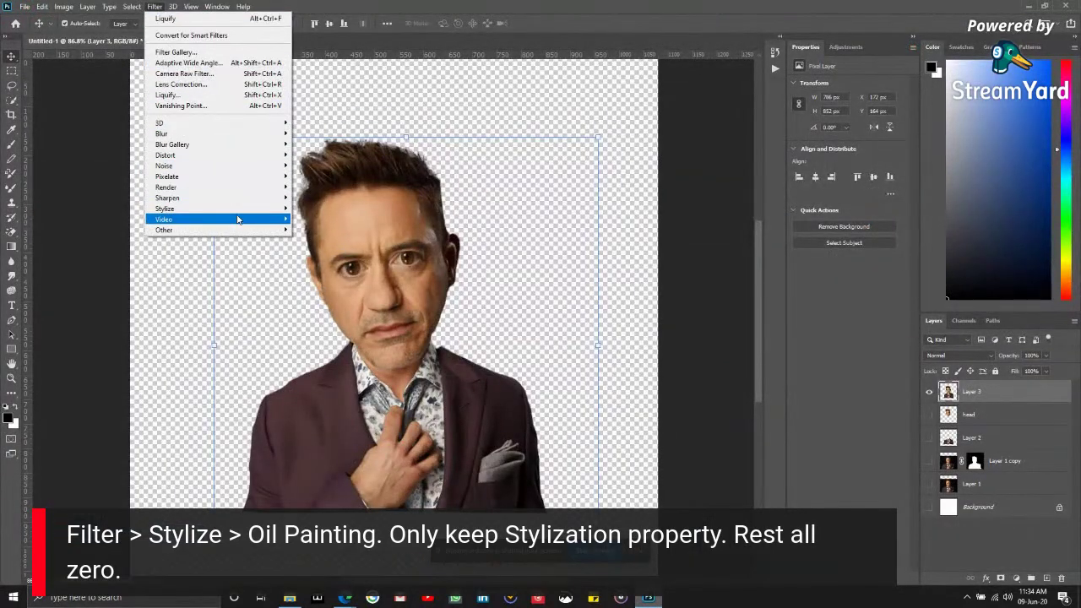
mouse_move(244, 209)
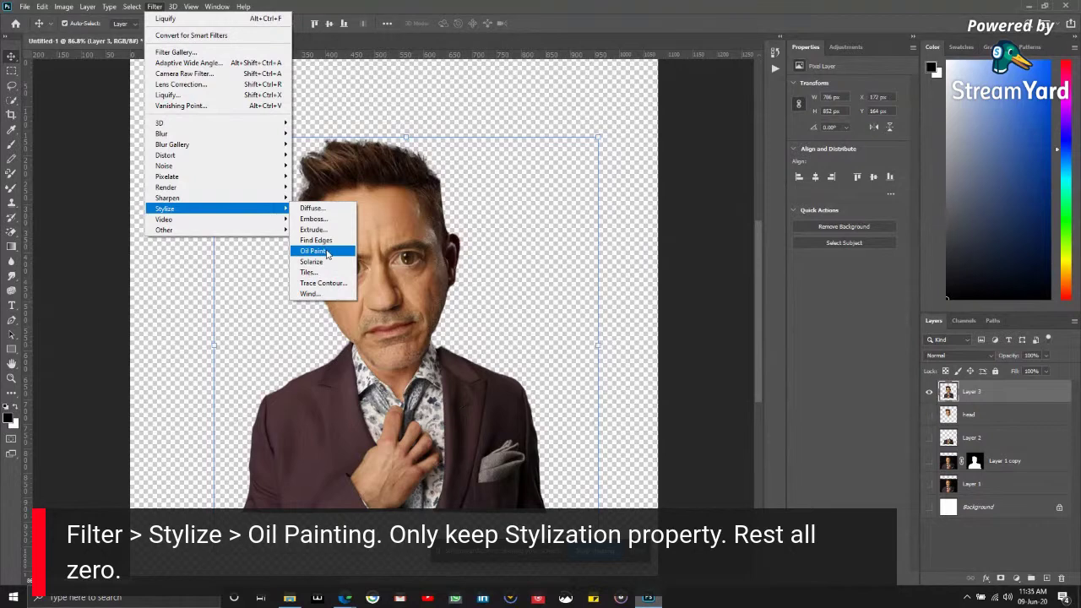
click(314, 251)
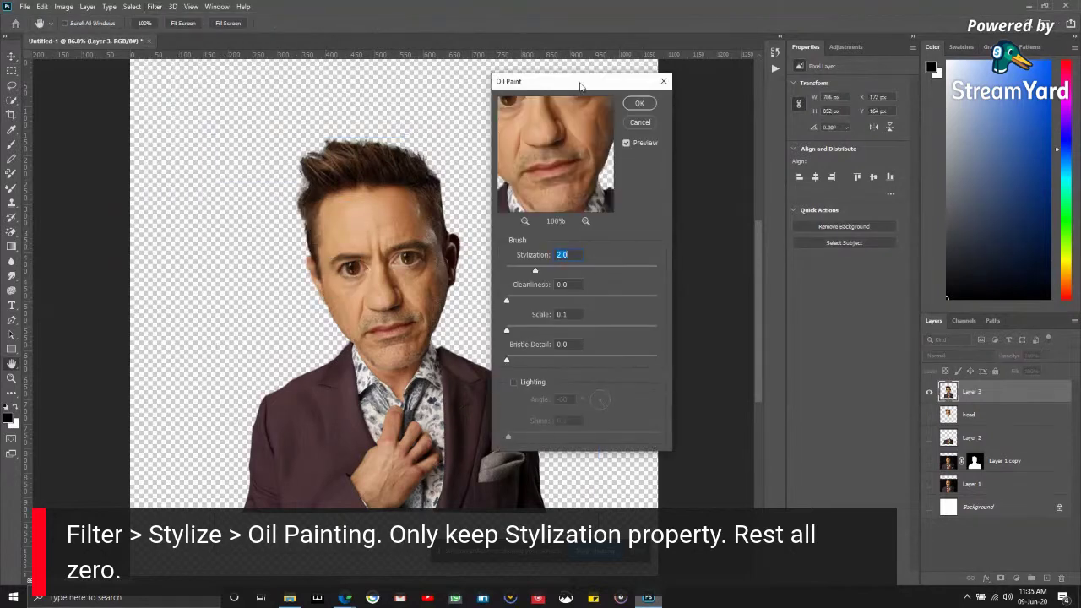
drag(581, 86, 640, 91)
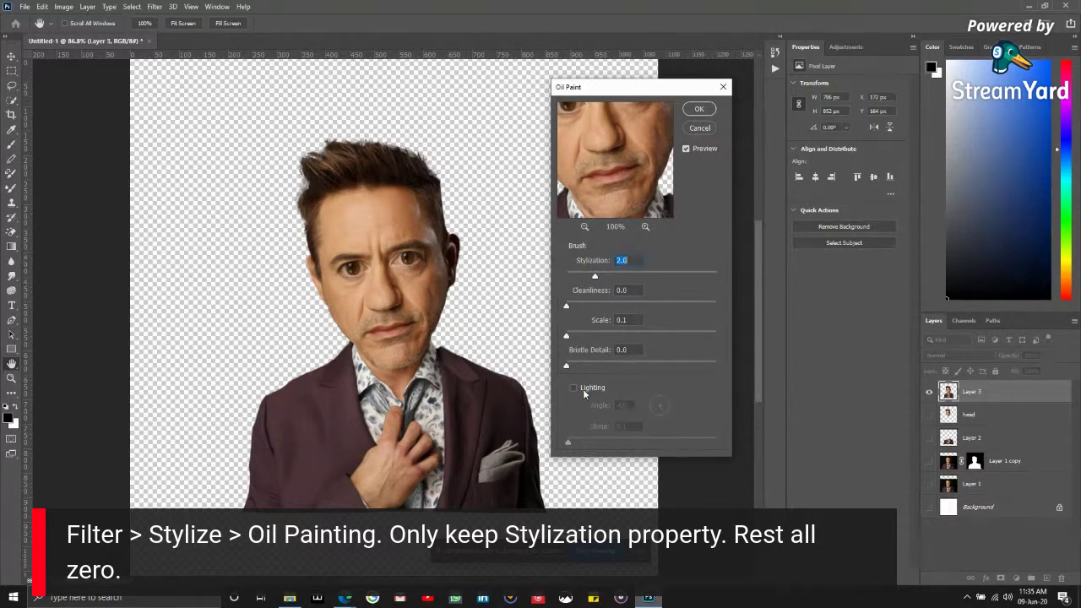
drag(595, 275, 625, 277)
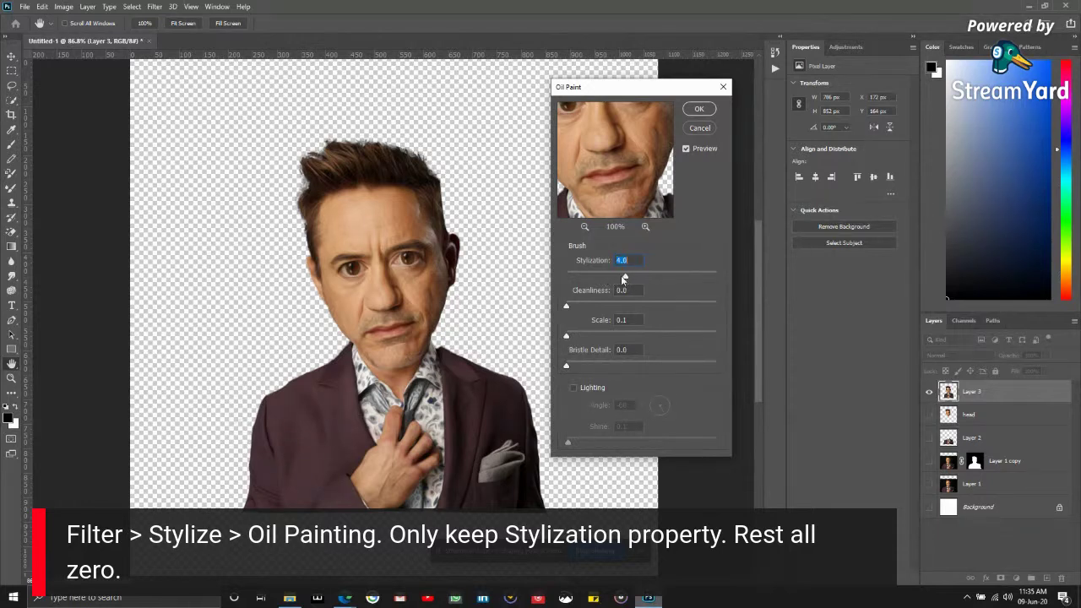
- Examine the nose and eye in the Oil Paint preview at several zoom levels
click(645, 227)
click(645, 227)
drag(630, 171, 616, 226)
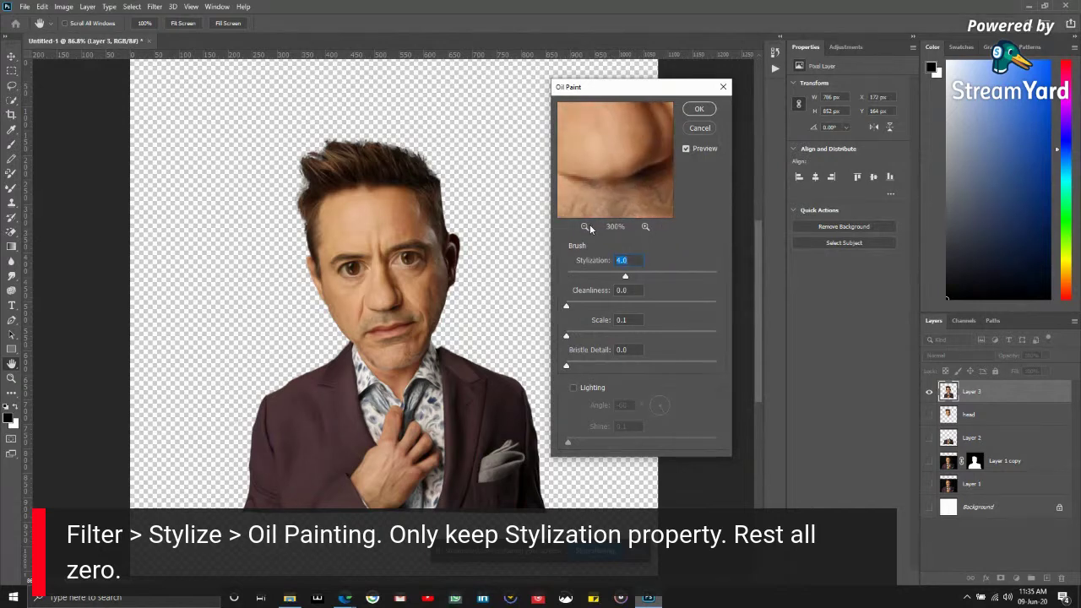
click(584, 226)
click(585, 227)
click(584, 227)
click(584, 227)
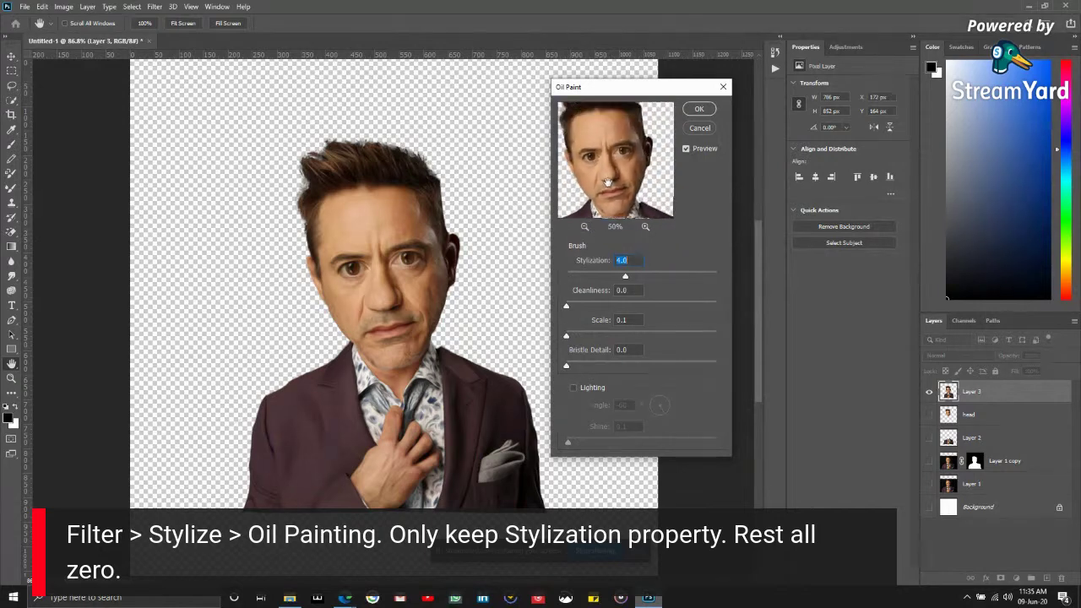
click(646, 227)
click(645, 226)
click(646, 227)
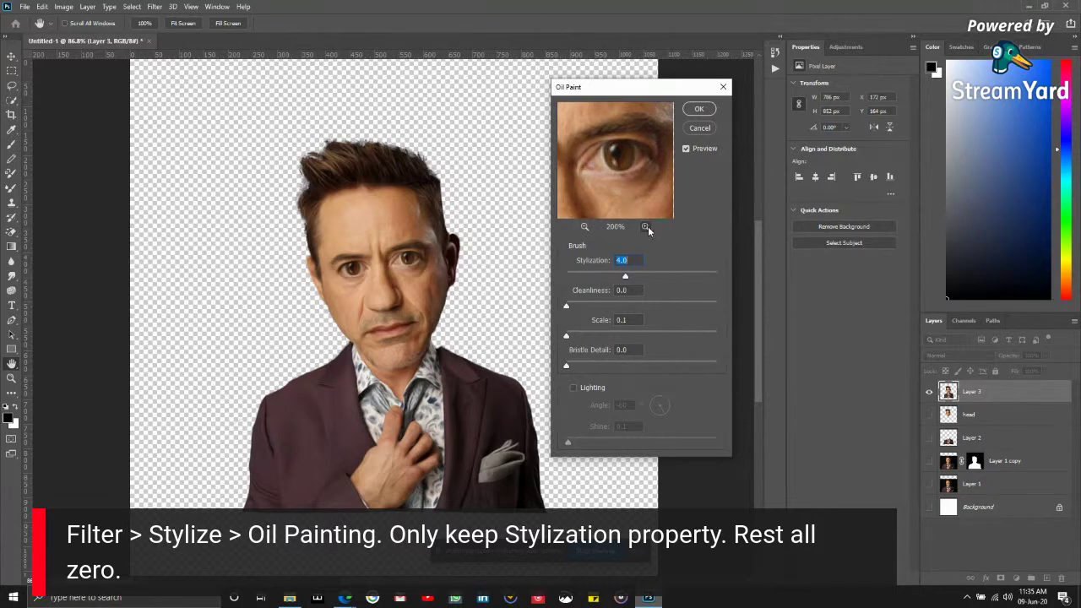
click(646, 226)
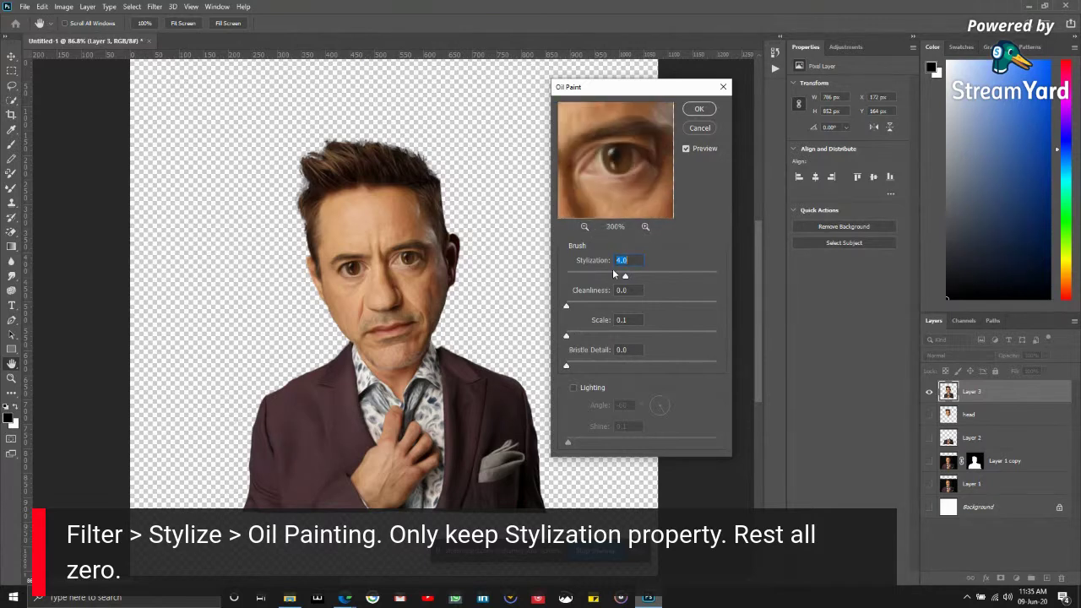
- Try different Stylization values for the Oil Paint brush, ending at the maximum of 10.0
drag(626, 274, 690, 275)
drag(623, 270, 622, 273)
click(635, 259)
key(BackSpace)
key(BackSpace)
key(Up)
drag(640, 277, 717, 277)
- Try the Oil Paint Lighting option with a raised Shine, reset Shine to 0.0, and turn Lighting off
click(585, 390)
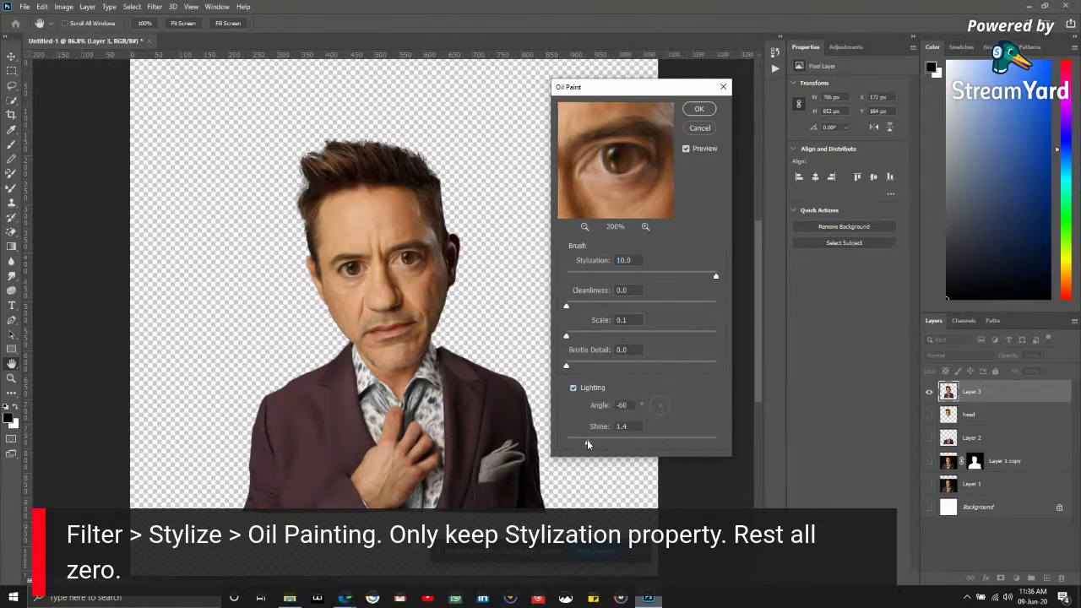
drag(589, 443, 623, 442)
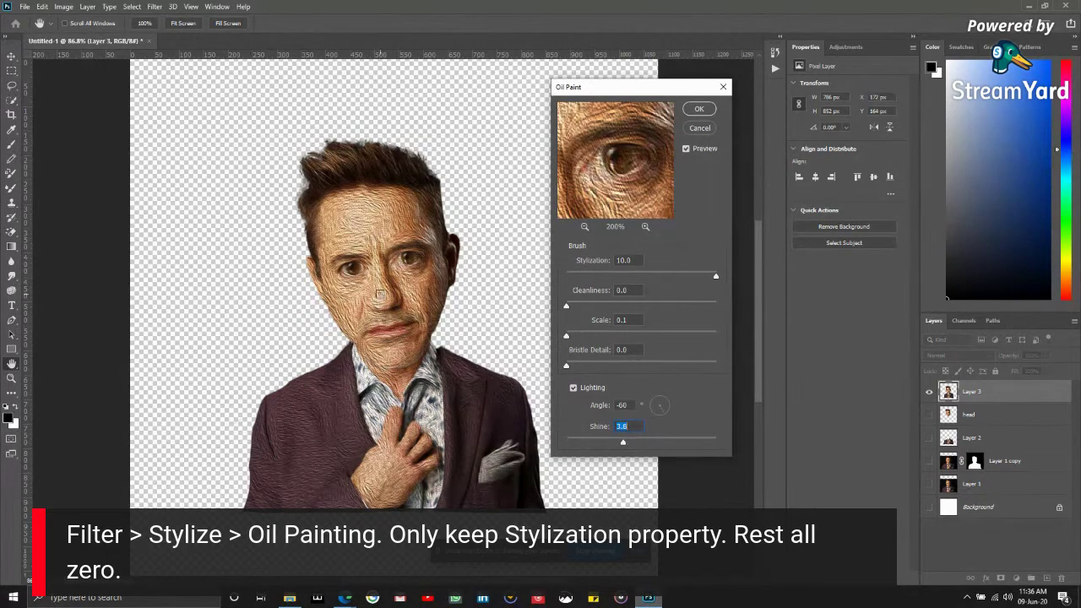
drag(623, 442, 565, 446)
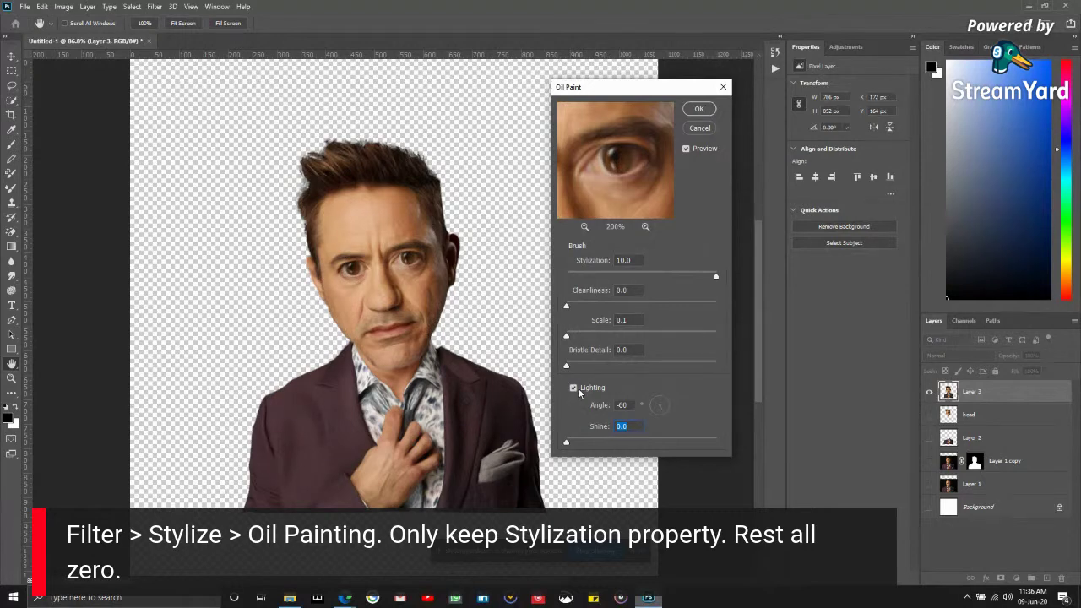
click(578, 390)
- Set Stylization to 7.0, check the face in the preview, and apply the Oil Paint filter
drag(699, 279, 670, 276)
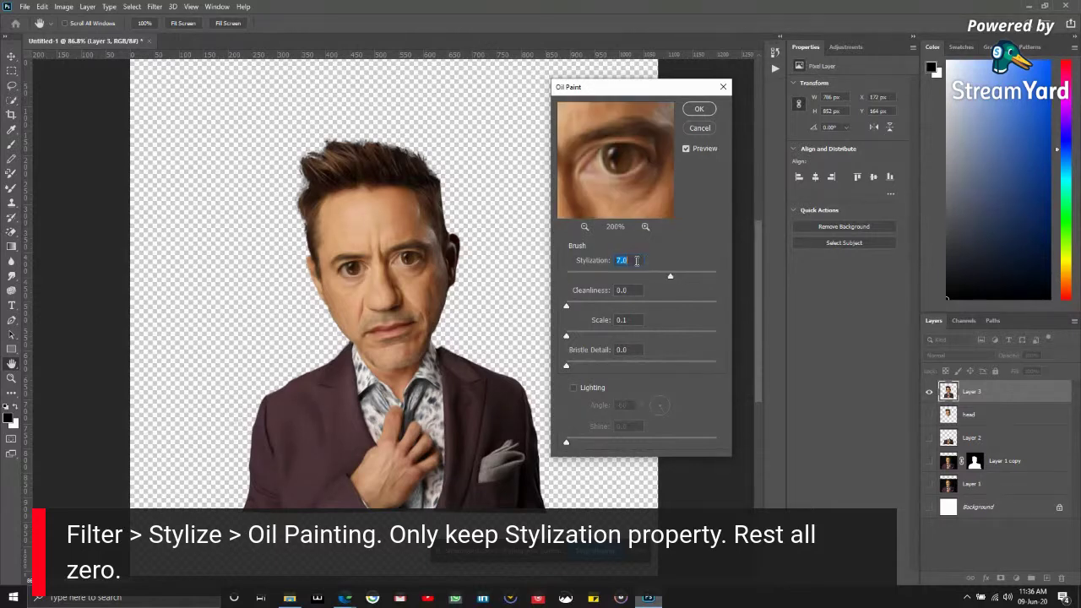
click(584, 226)
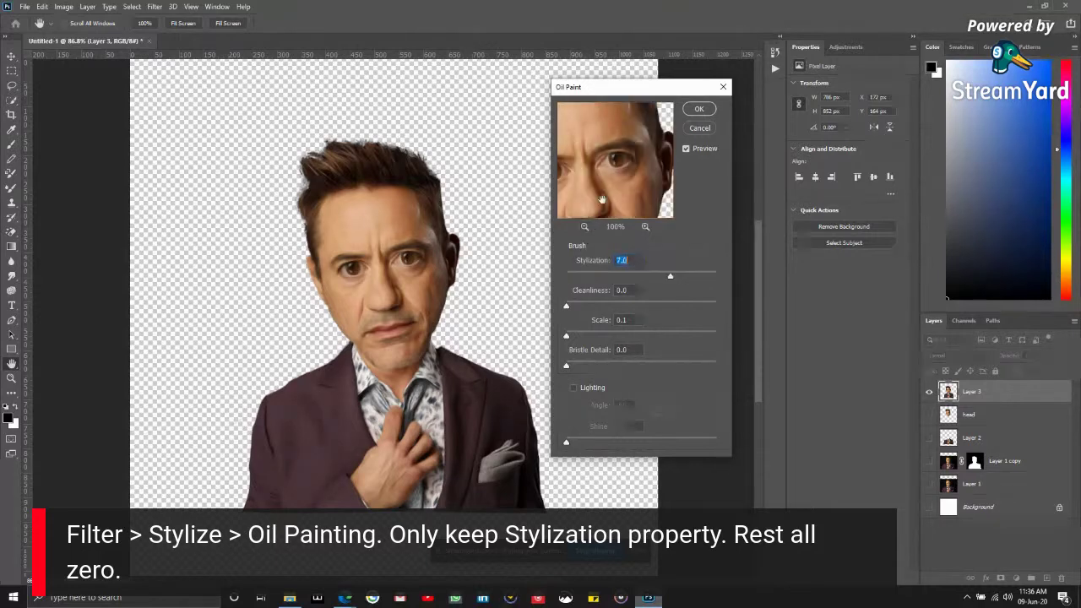
click(585, 227)
mouse_move(632, 175)
mouse_down()
mouse_move(630, 164)
mouse_move(632, 187)
mouse_up()
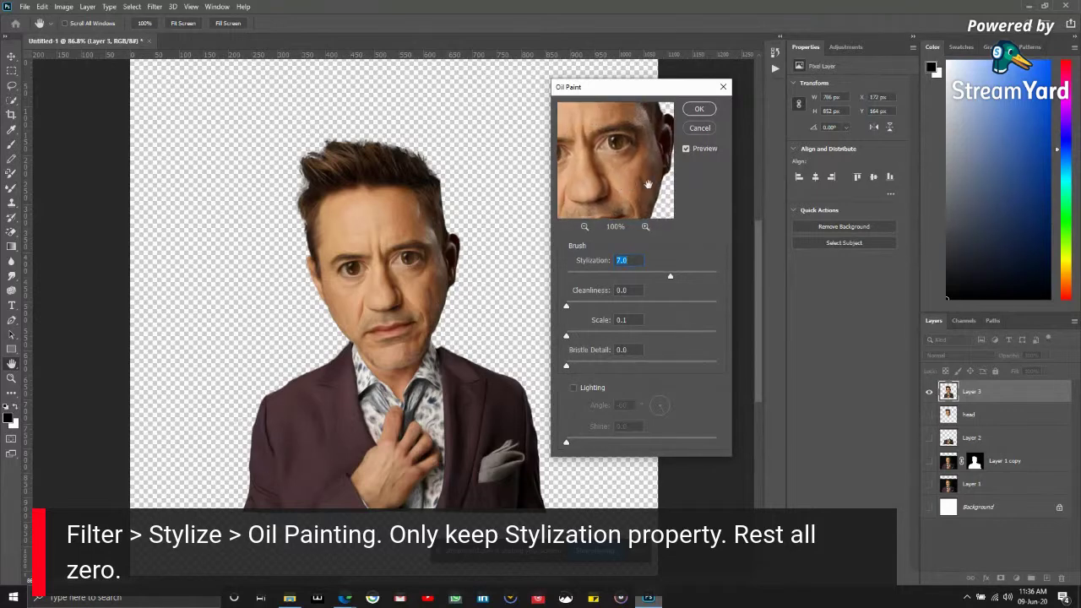
click(699, 109)
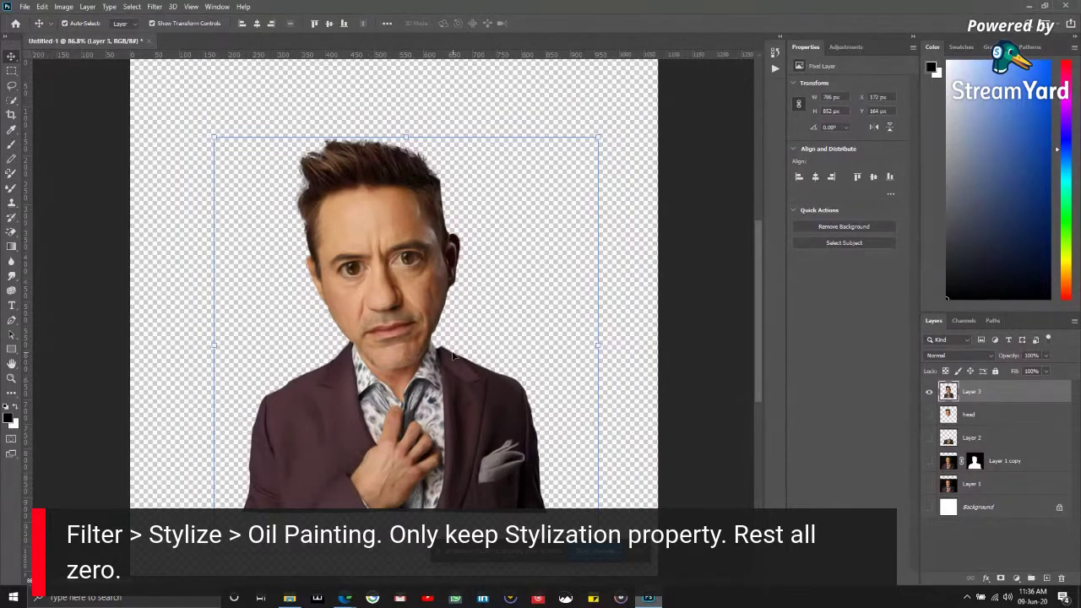
- Examine the oil-painted skin around the eyes, nose and cheek up close
scroll(404, 284, up, 2)
scroll(372, 262, up, 1)
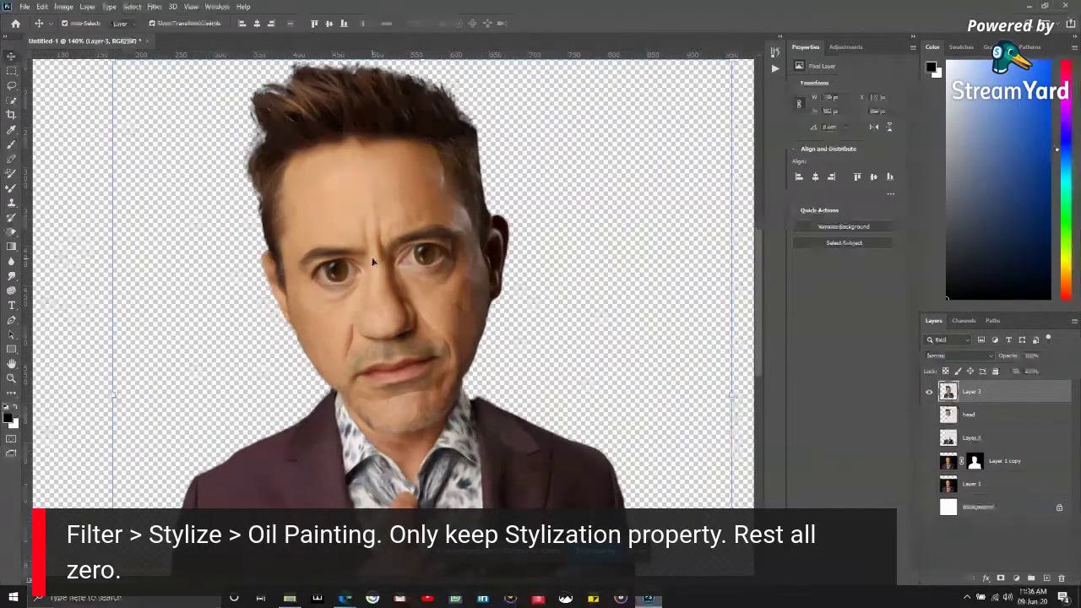
scroll(348, 265, up, 1)
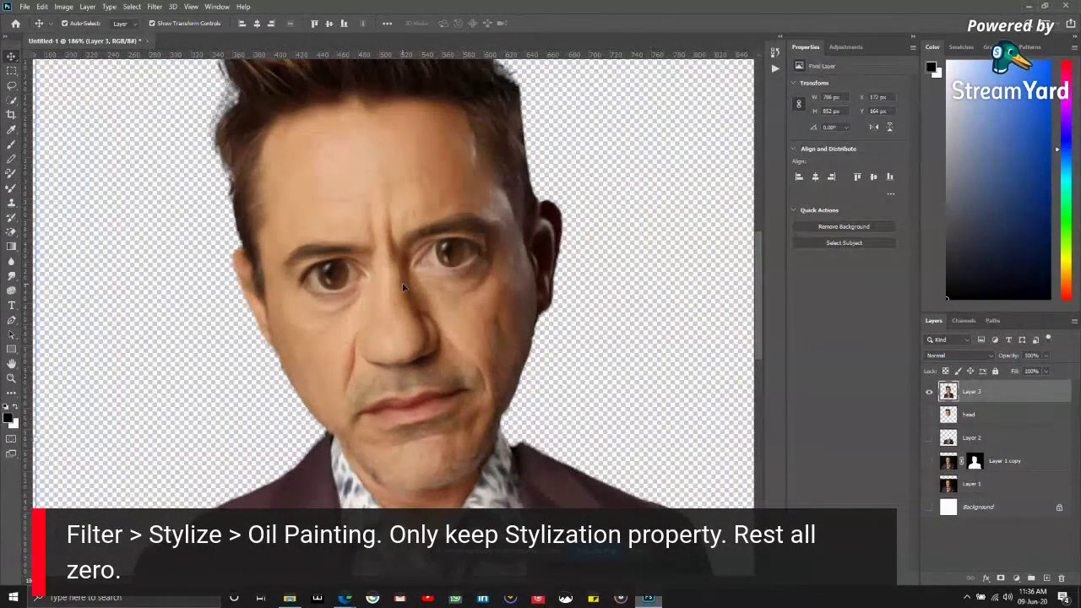
scroll(404, 287, up, 3)
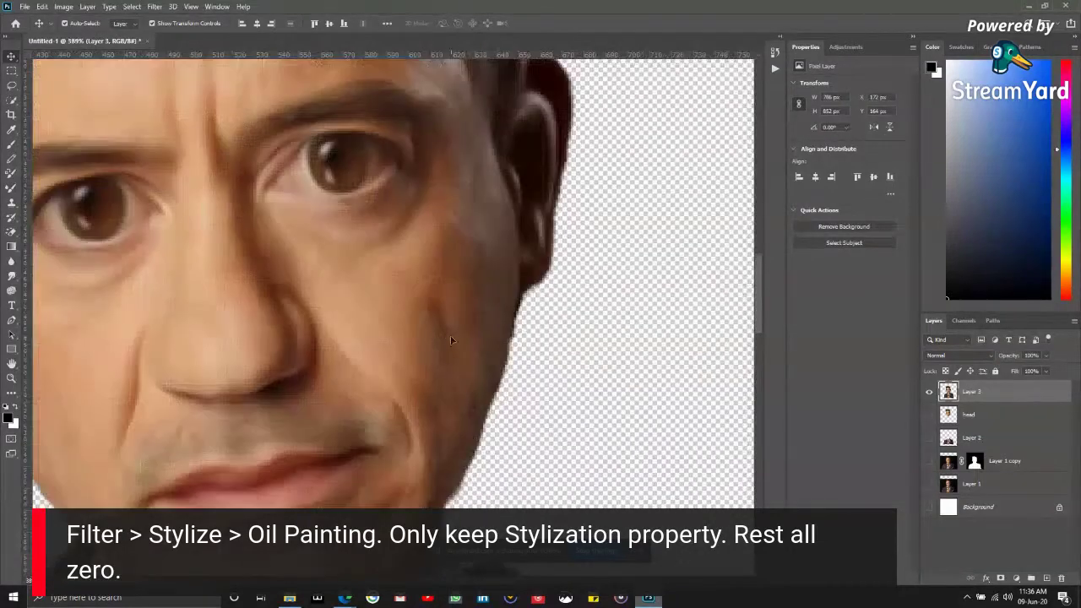
drag(333, 268, 398, 318)
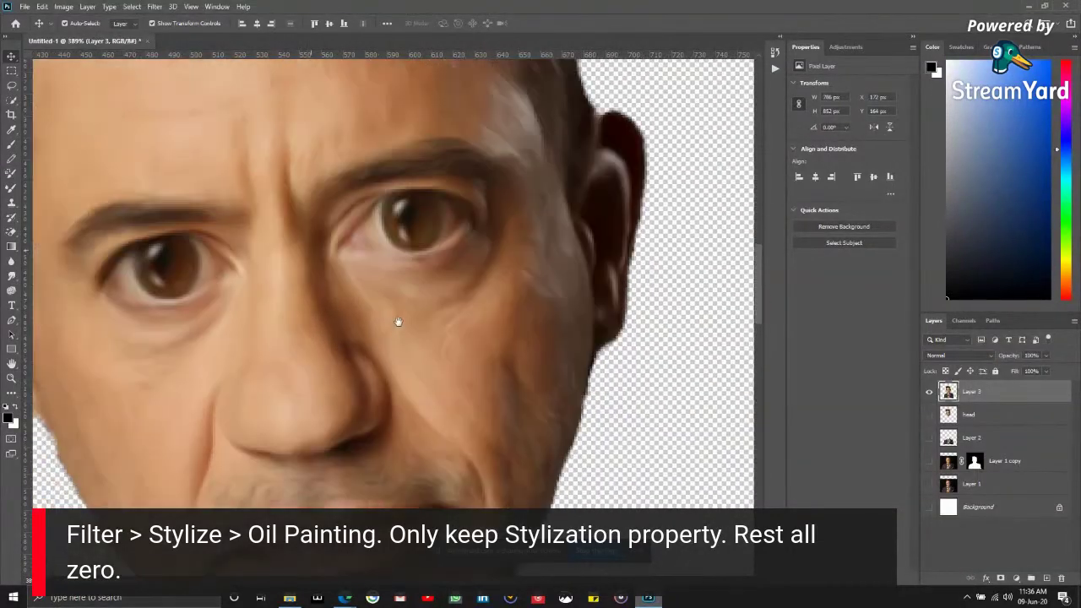
- Check the oil-painted face down to the mouth and choose the Smudge tool for blending the skin
drag(294, 253, 355, 166)
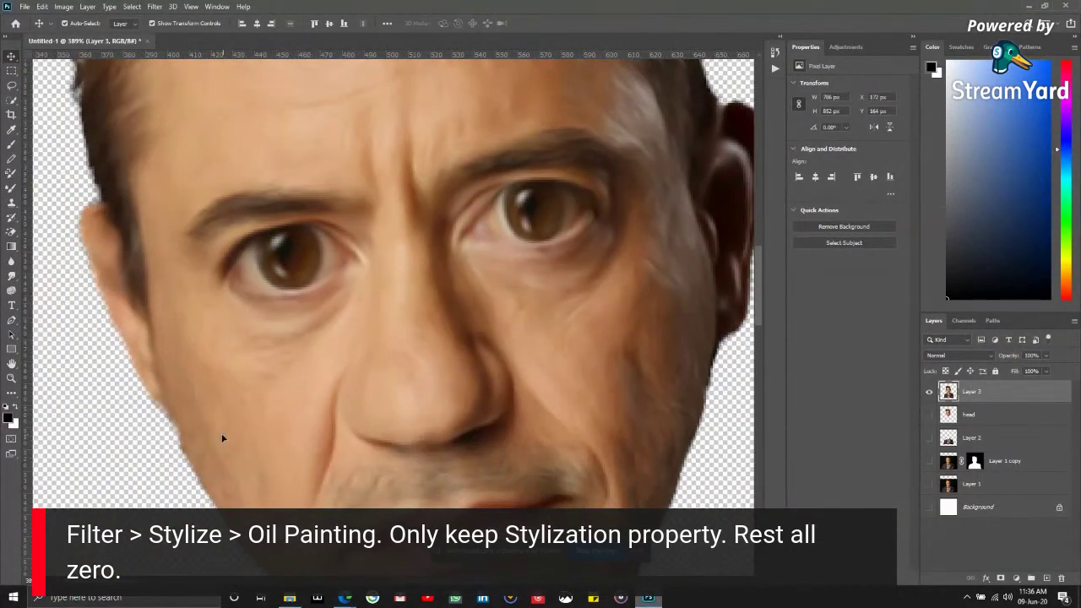
key(h)
drag(297, 423, 475, 302)
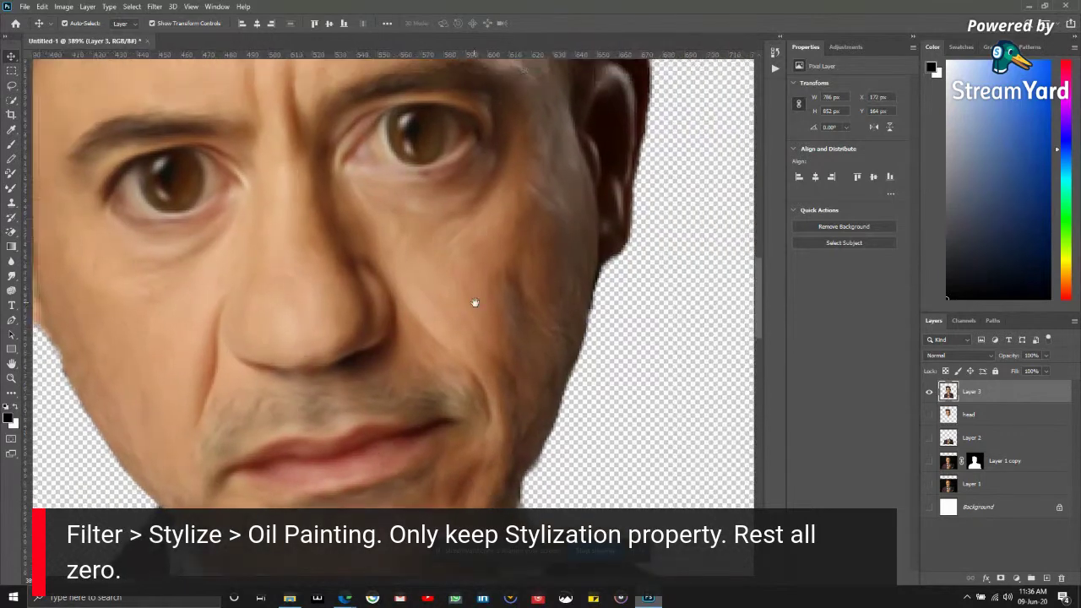
scroll(463, 302, down, 3)
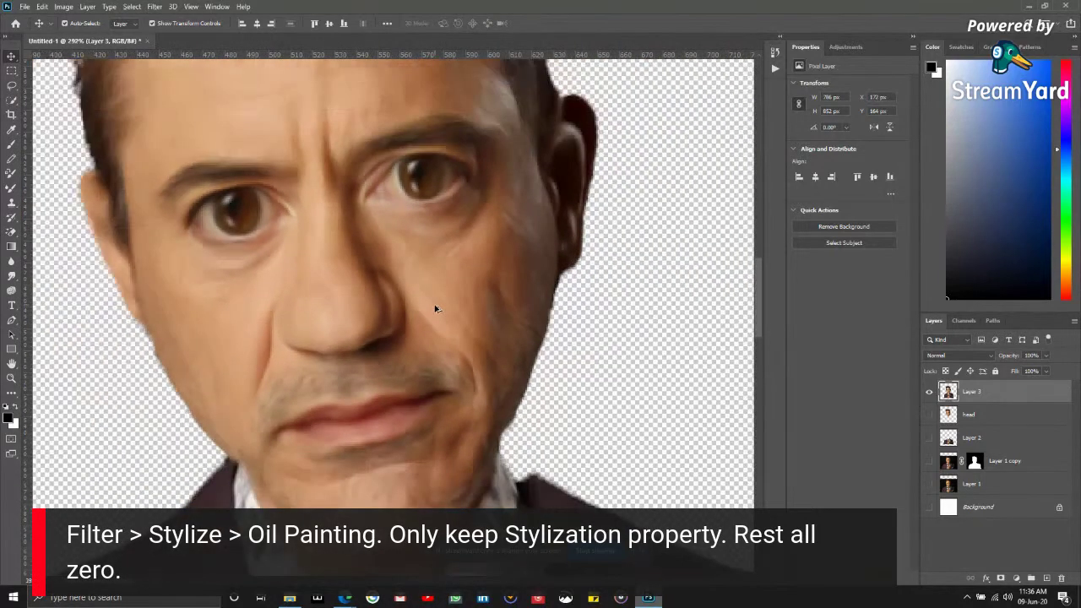
click(11, 276)
click(51, 279)
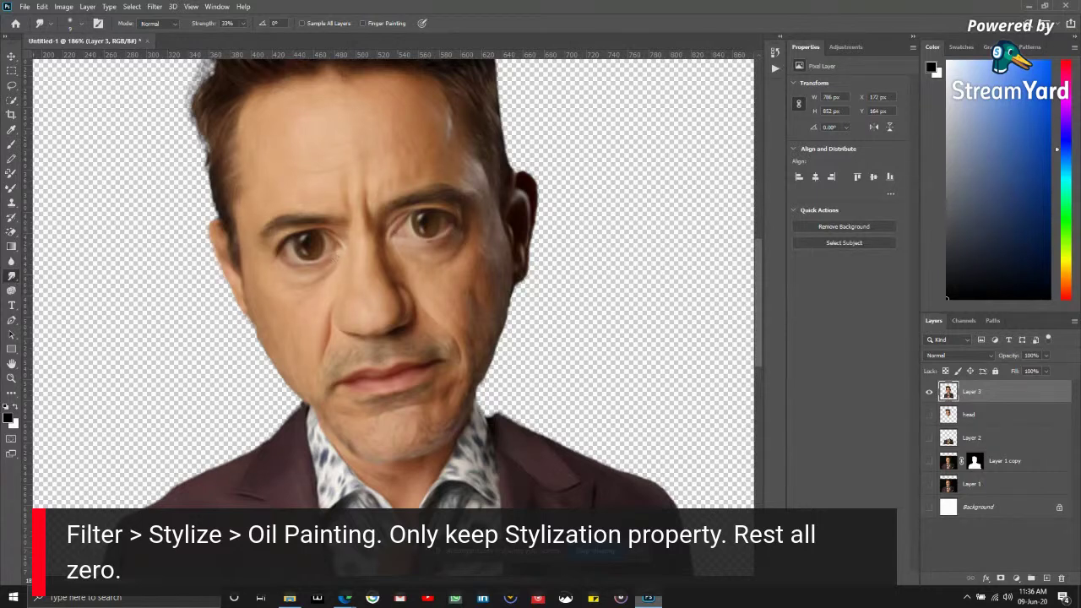
- Look up the Smudge tool by searching for "smudge", and close the search
click(1037, 23)
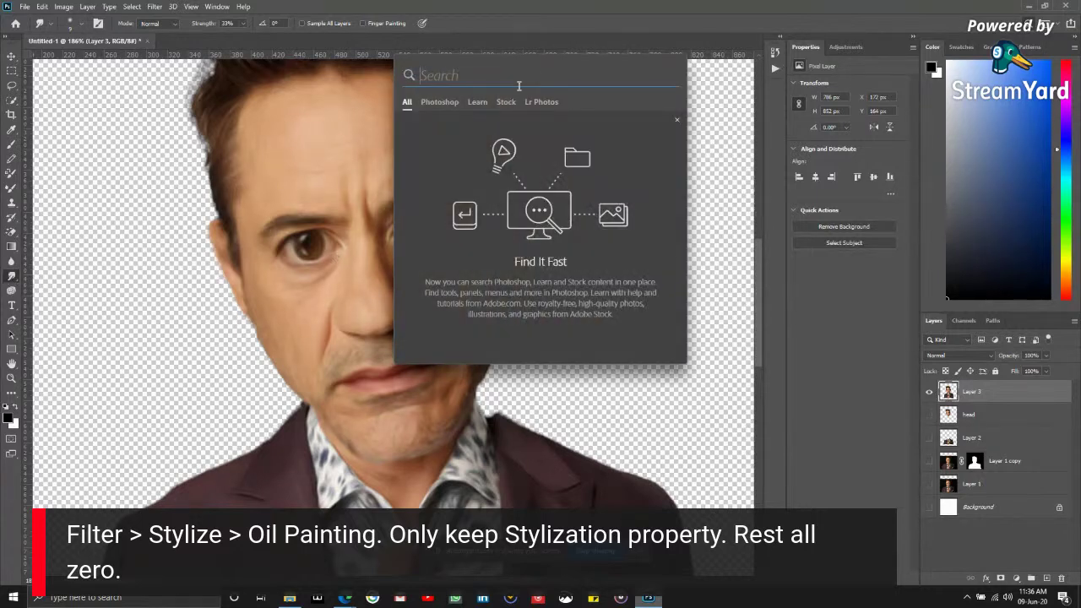
text(sea)
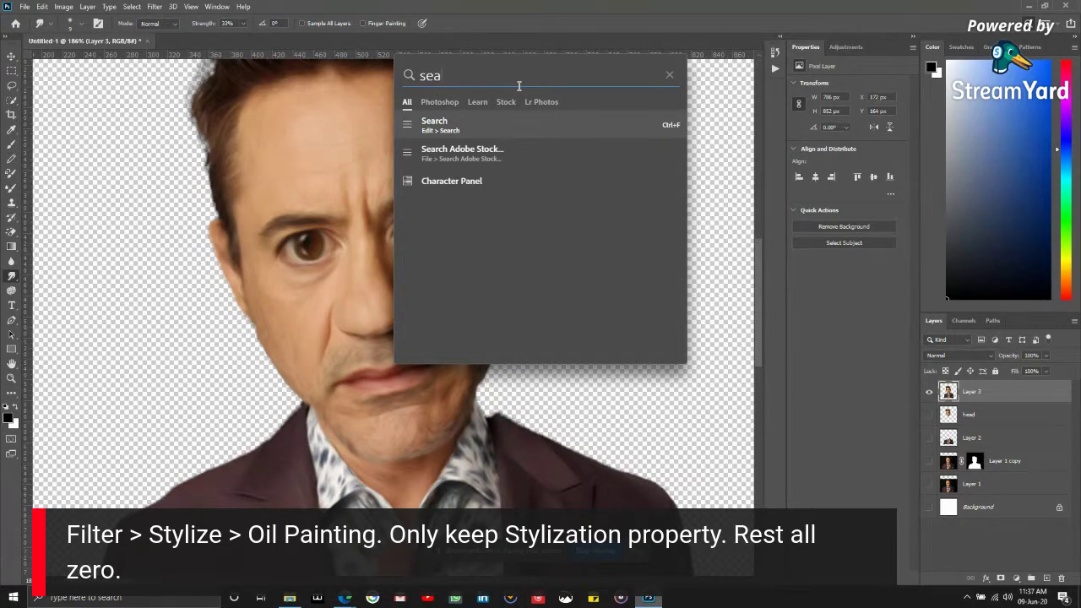
key(BackSpace)
key(BackSpace)
key(BackSpace)
text(S)
key(BackSpace)
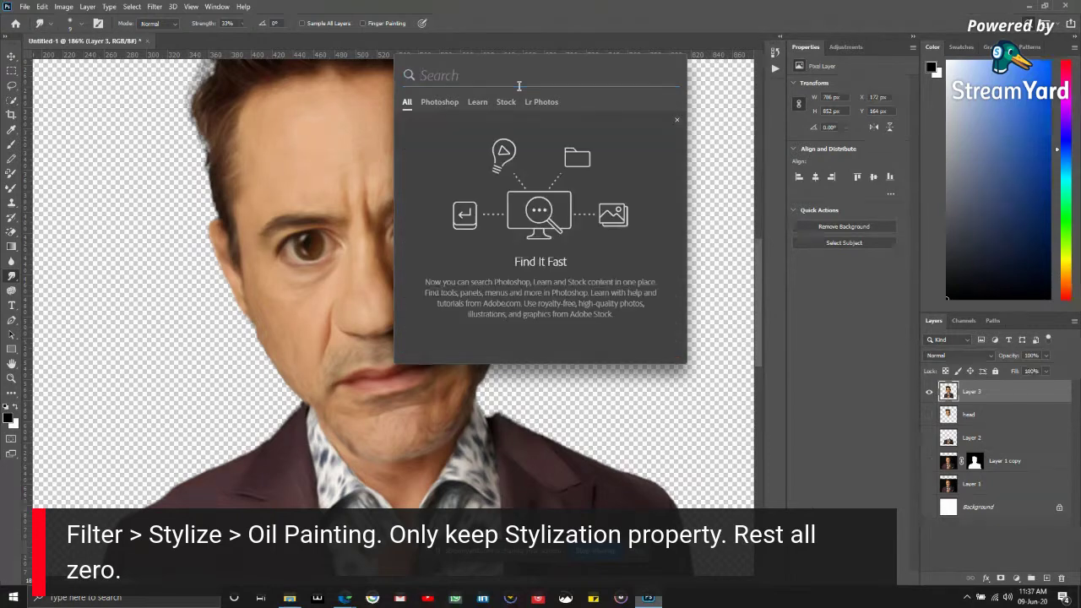
text(smudge)
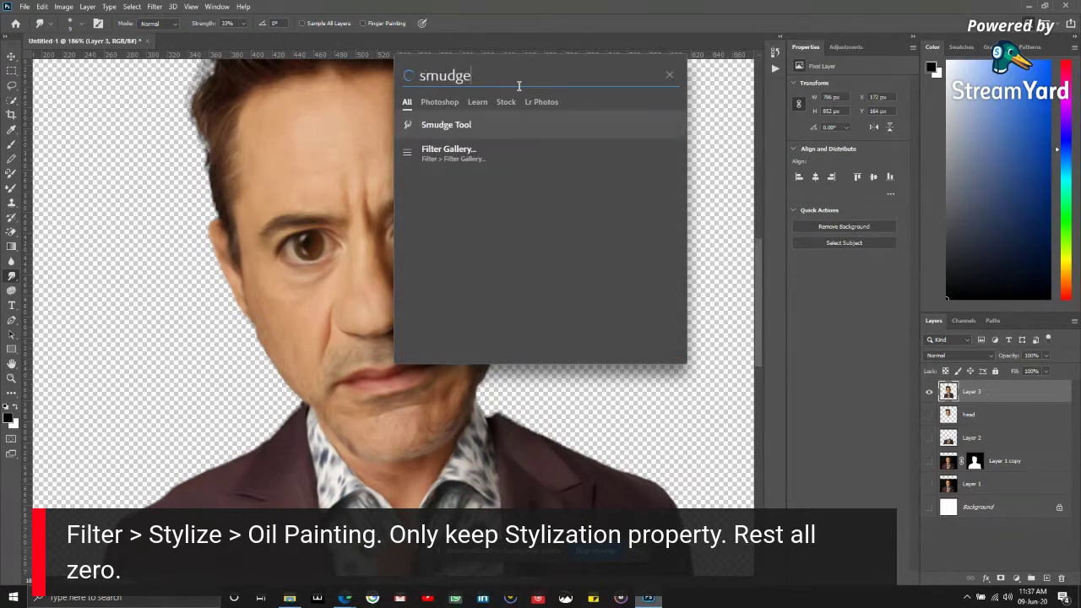
click(672, 76)
key(Escape)
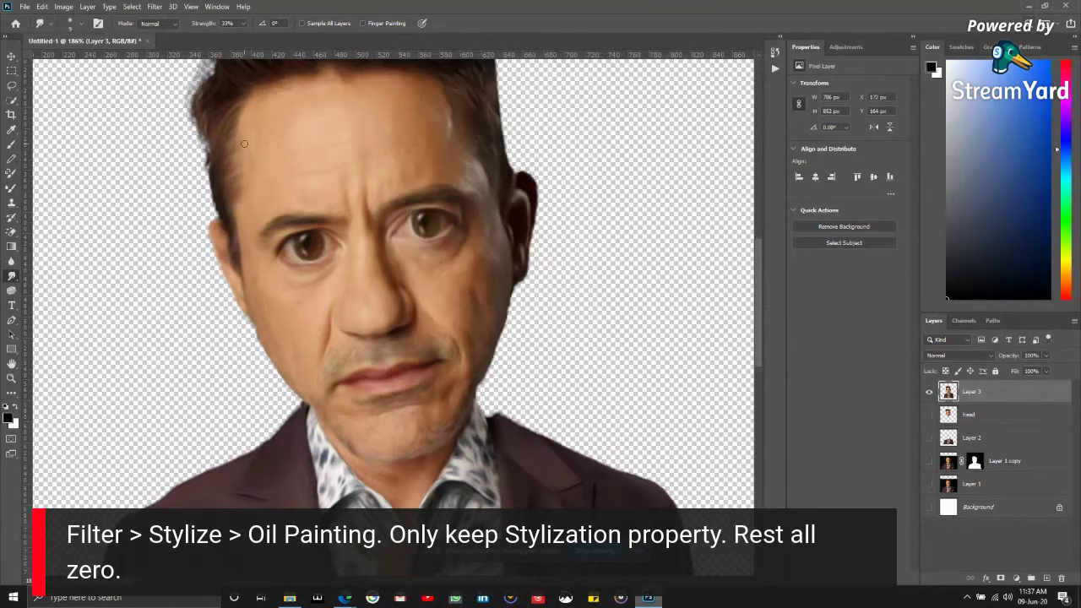
- Set the Smudge strength to 20%, enlarge the brush to 50 px, and try softening the forehead wrinkles
scroll(62, 387, up, 2)
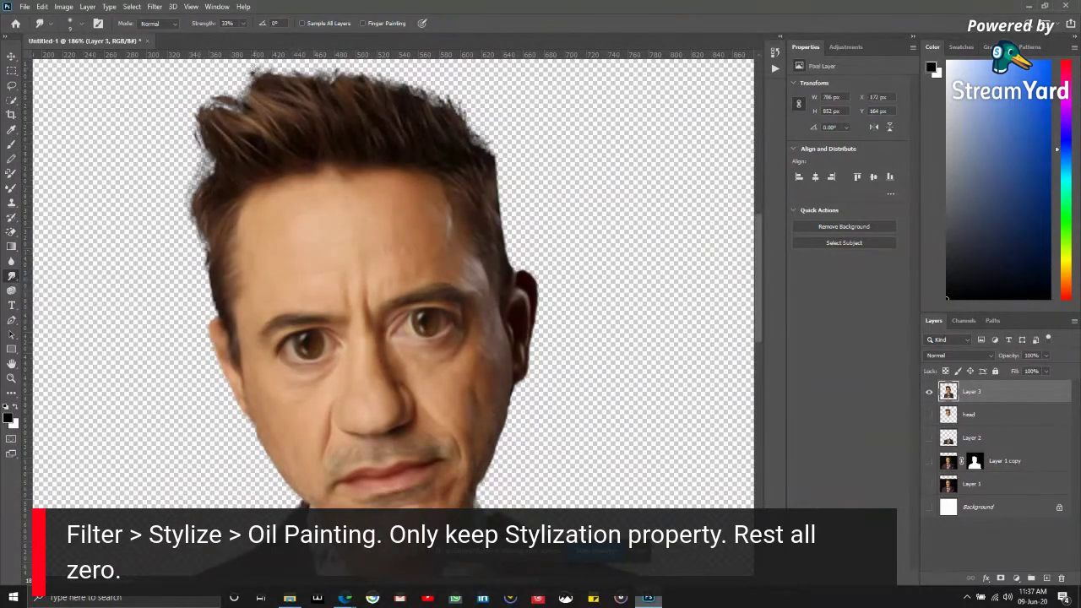
click(232, 23)
scroll(359, 226, up, 2)
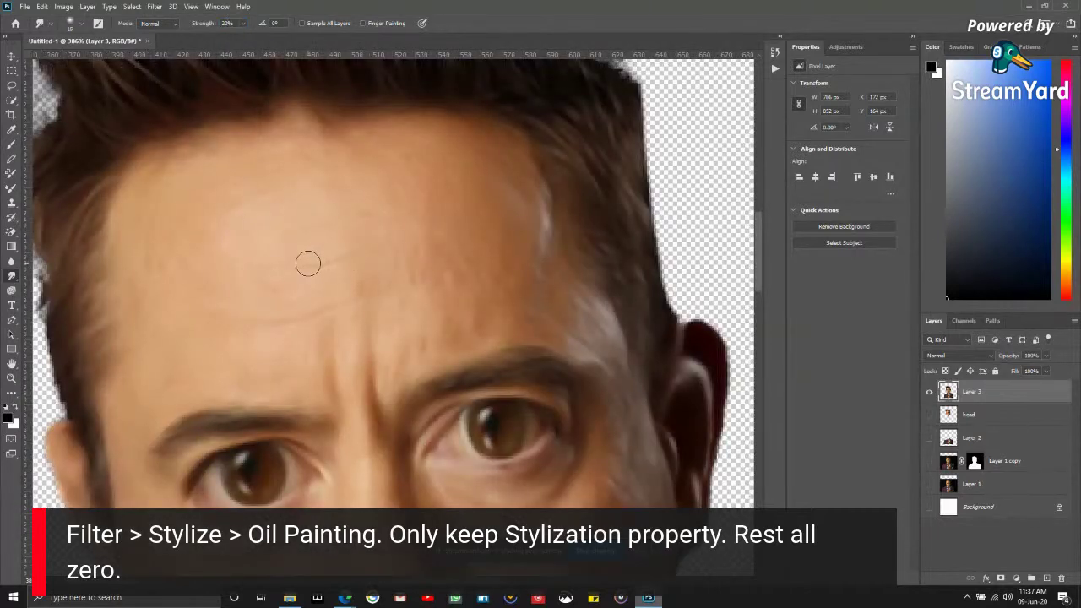
key(bracketright)
key(bracketright)
key(bracketright)
key(bracketright)
key(bracketright)
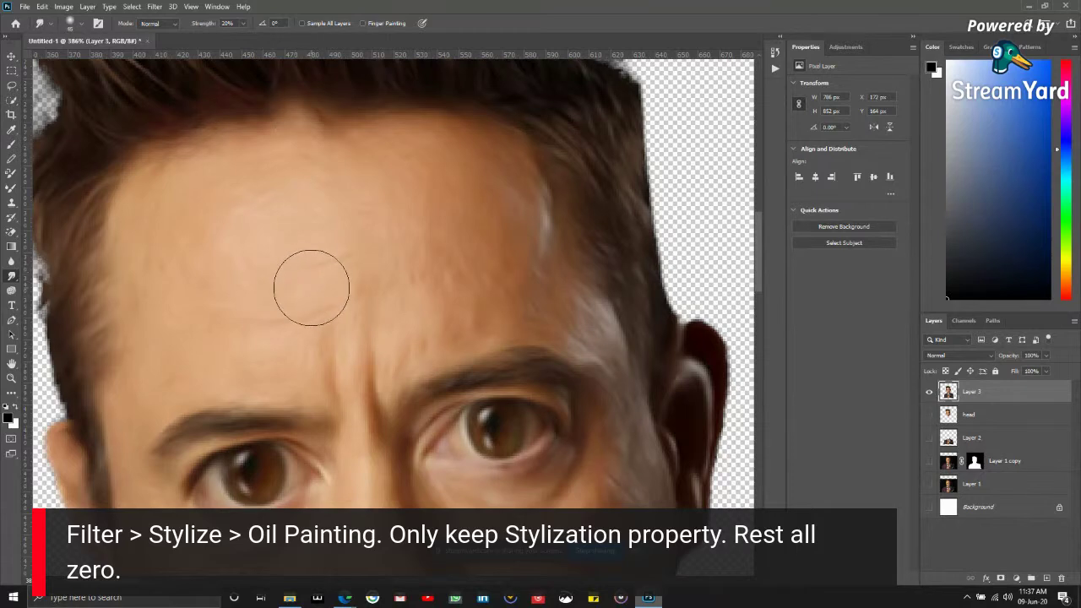
scroll(349, 292, down, 2)
scroll(342, 397, down, 2)
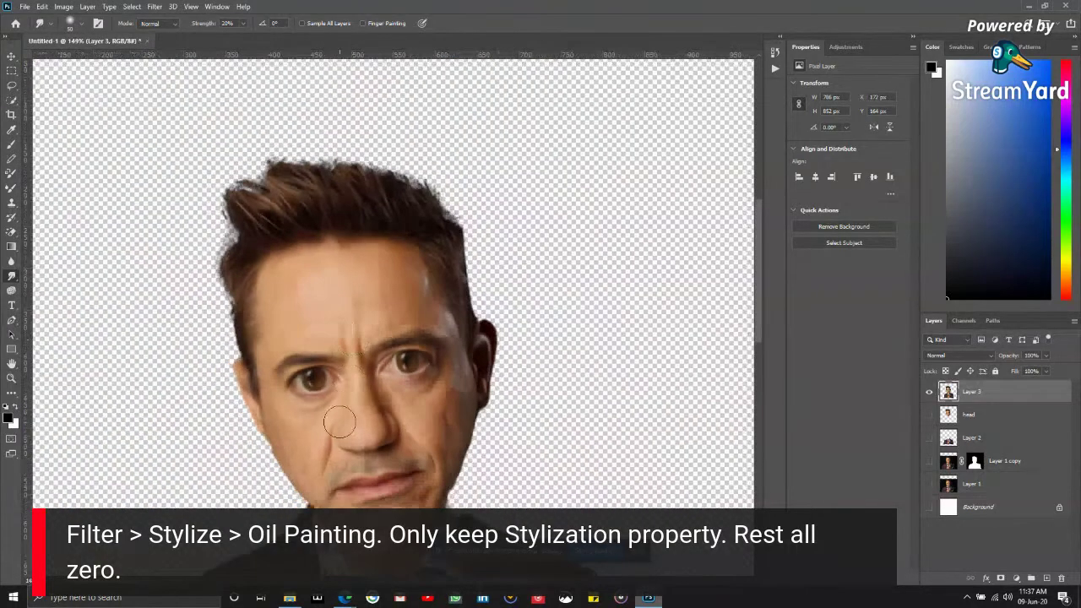
scroll(482, 447, up, 3)
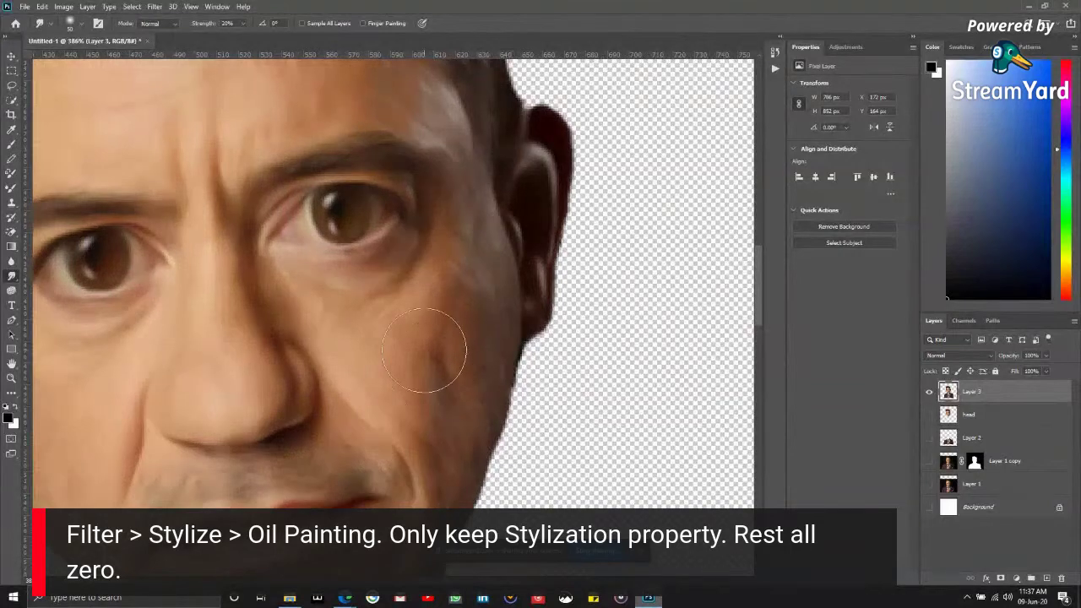
- Try a 69% Smudge strength on the cheek and the eye near the visible dark ear, and undo the smears
key(Return)
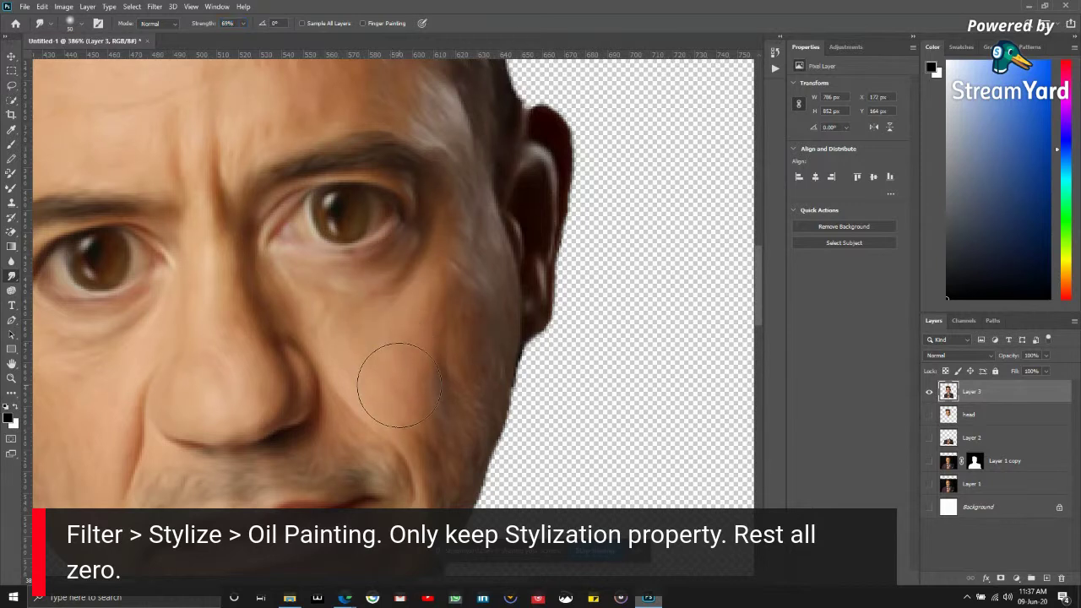
mouse_move(350, 320)
mouse_down()
mouse_move(344, 264)
mouse_move(359, 340)
mouse_move(344, 253)
mouse_move(314, 319)
mouse_move(299, 242)
mouse_move(243, 306)
mouse_move(359, 255)
mouse_move(409, 296)
mouse_move(365, 232)
mouse_move(386, 277)
mouse_move(345, 312)
mouse_move(348, 334)
mouse_move(331, 321)
mouse_move(340, 331)
mouse_move(351, 336)
mouse_move(393, 290)
mouse_up()
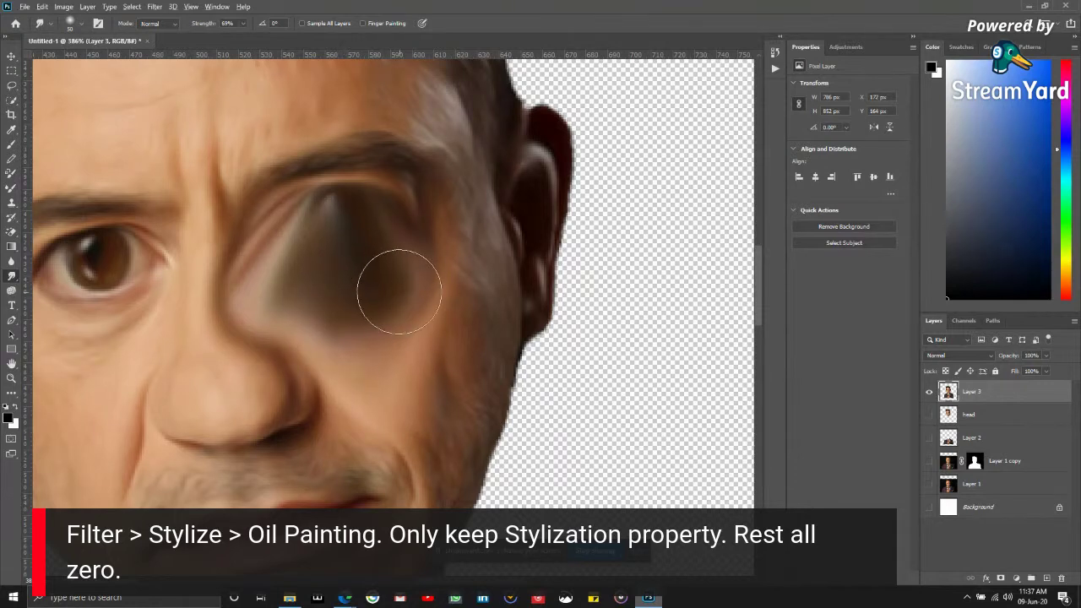
scroll(394, 290, down, 2)
scroll(374, 304, down, 1)
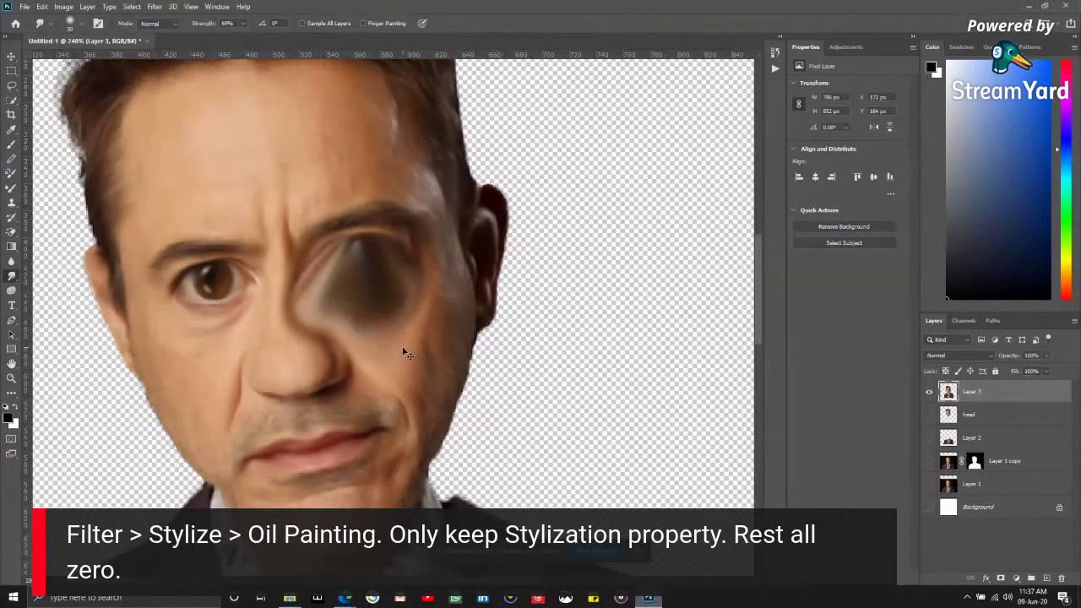
mouse_move(371, 325)
mouse_down()
mouse_move(396, 287)
mouse_move(355, 250)
mouse_move(326, 321)
mouse_up()
key(ctrl+z)
key(ctrl+z)
key(ctrl+z)
key(ctrl+z)
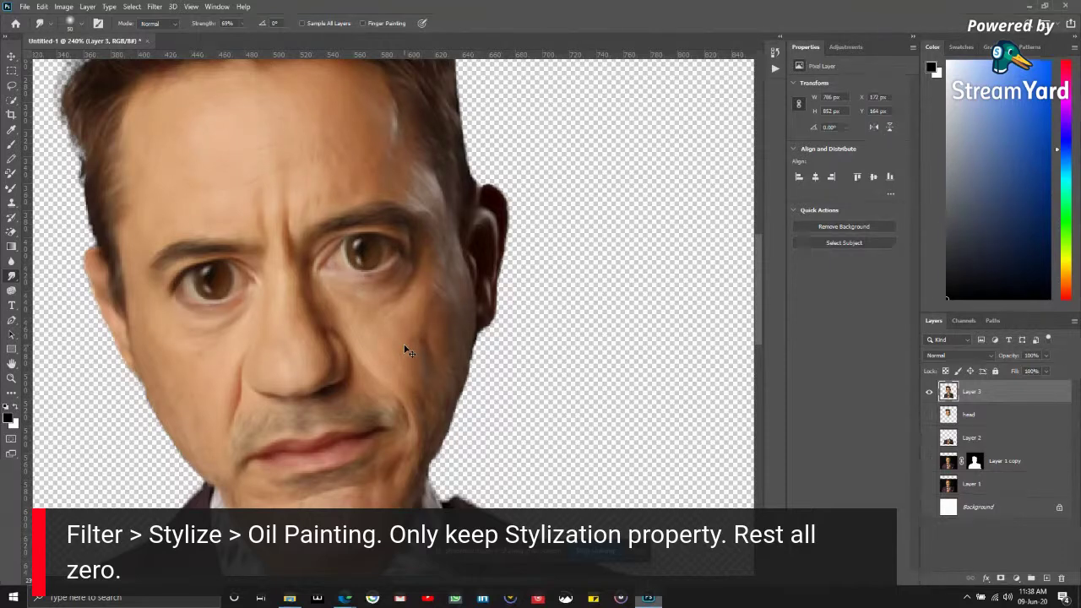
- Demonstrate the strong smear over the same eye again and undo the smudge strokes
mouse_move(405, 349)
mouse_down()
mouse_move(380, 312)
mouse_move(316, 296)
mouse_up()
key(ctrl+z)
key(ctrl+z)
key(ctrl+z)
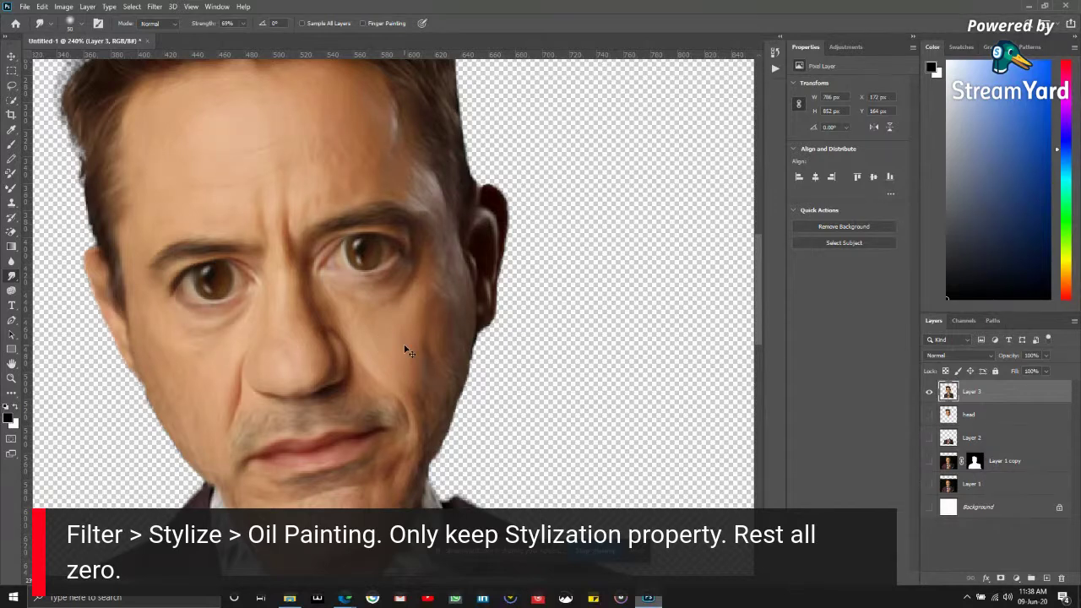
mouse_move(405, 350)
mouse_down()
mouse_move(321, 270)
mouse_move(388, 270)
mouse_up()
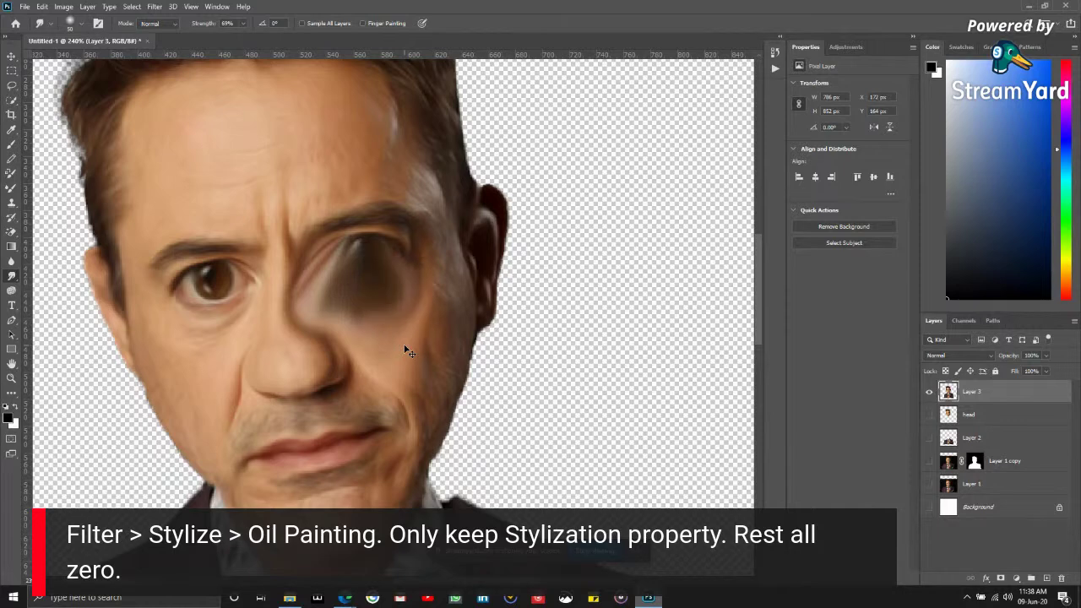
key(ctrl+z)
key(ctrl+z)
key(ctrl+z)
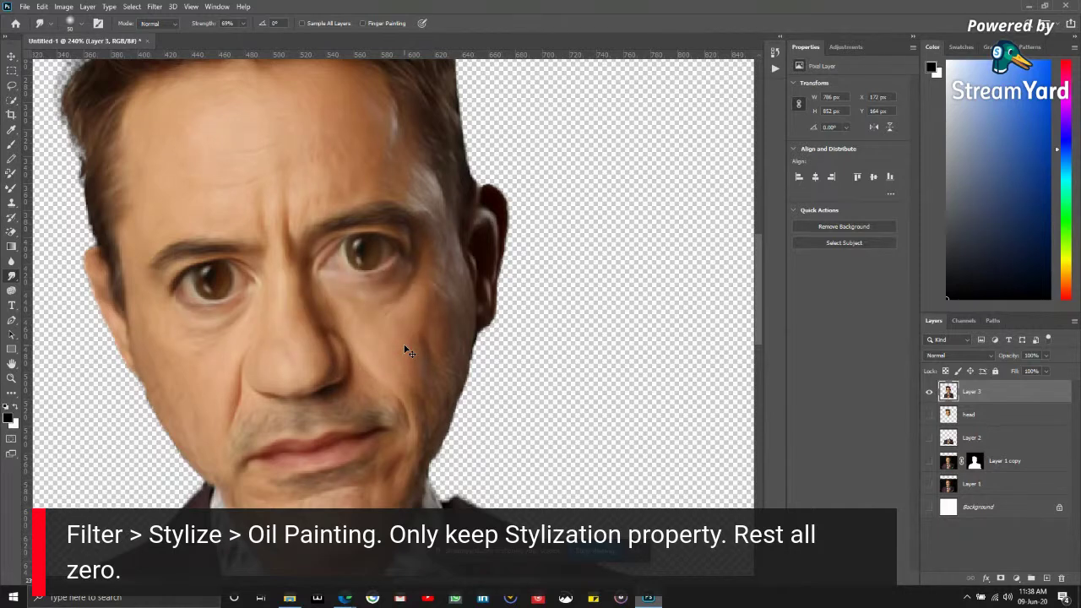
key(ctrl+z)
key(ctrl+shift+z)
- Set the Smudge strength to 18% and the brush size to 35 px, and smooth the forehead skin and wrinkles
scroll(356, 308, down, 2)
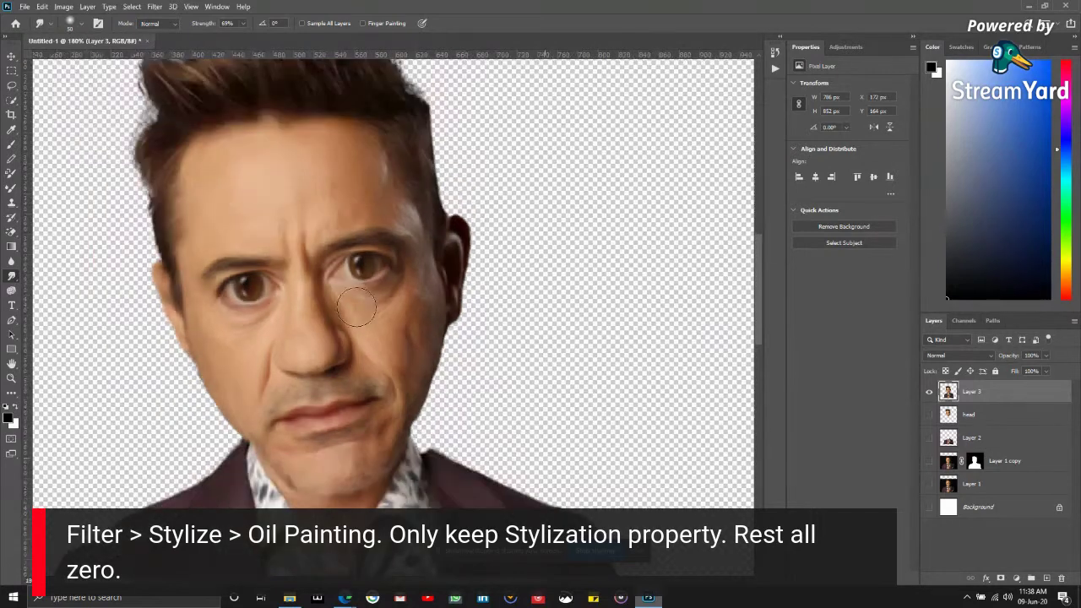
scroll(353, 304, up, 2)
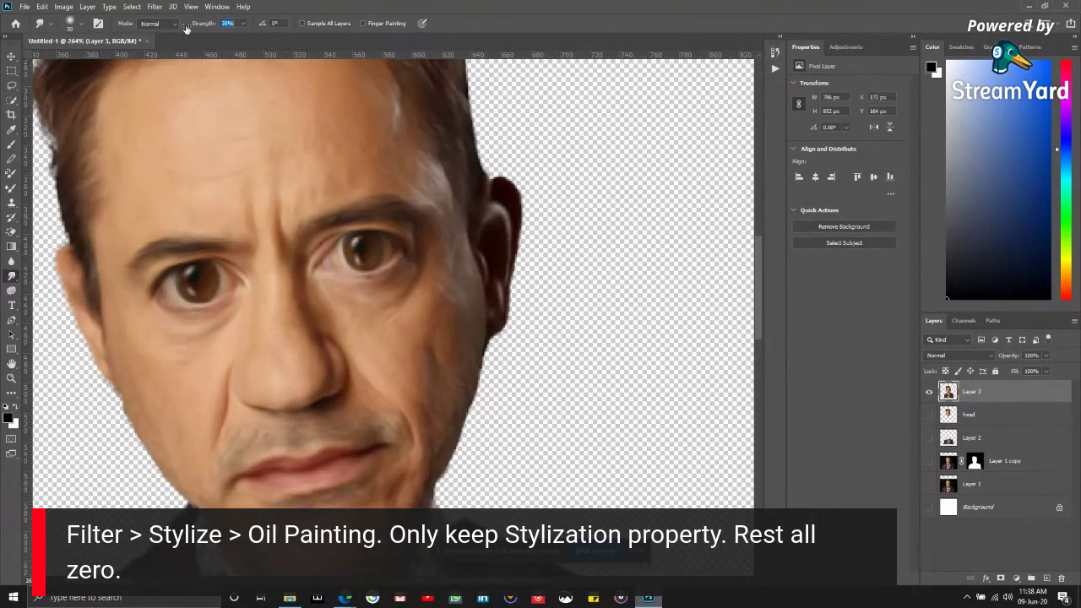
drag(186, 28, 179, 28)
scroll(282, 163, up, 4)
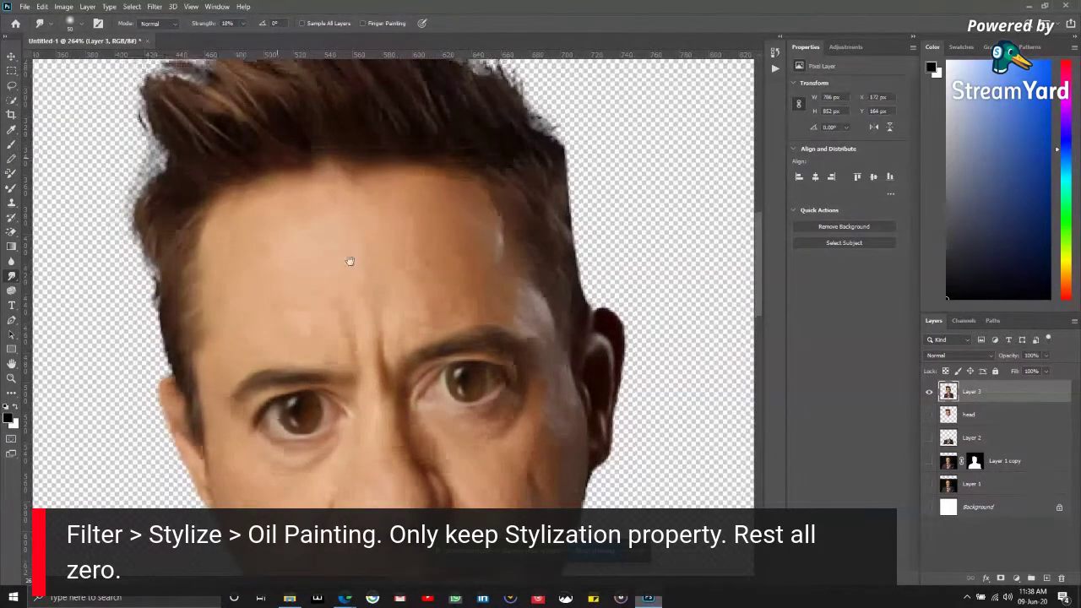
key(bracketleft)
key(bracketleft)
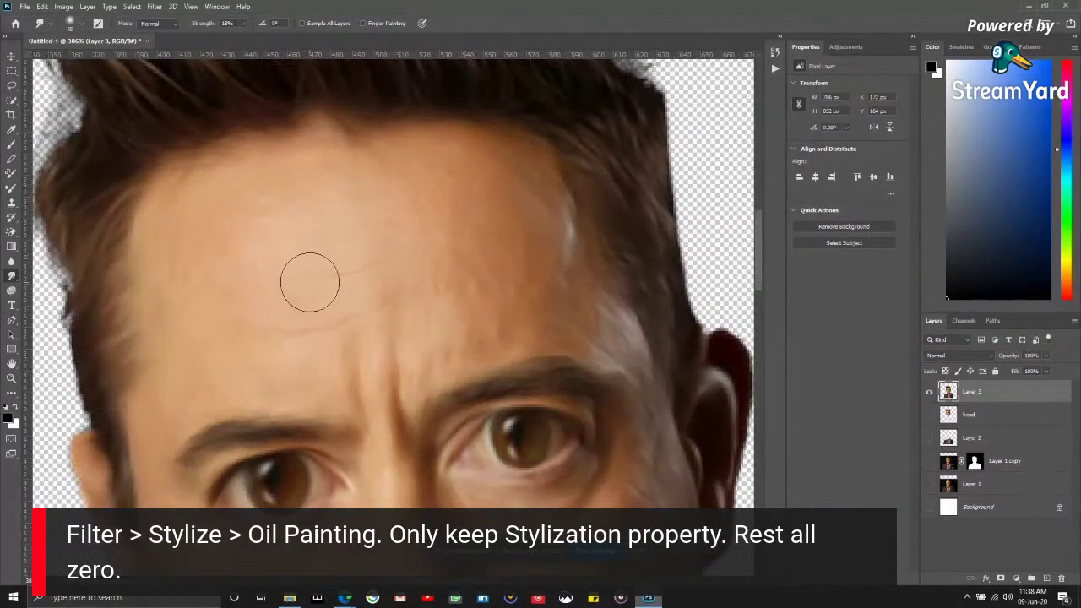
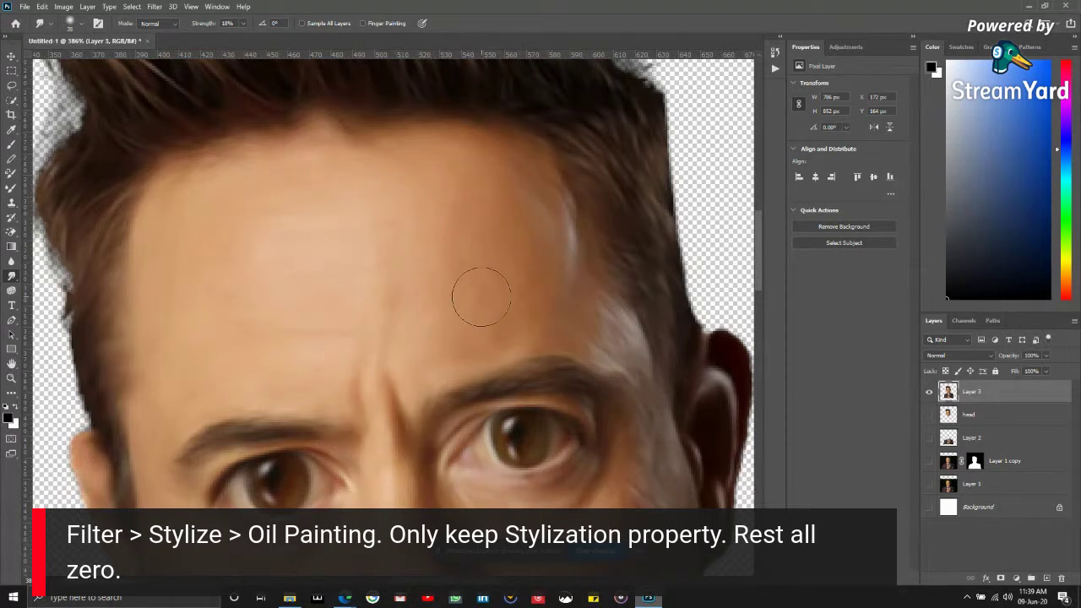
- Smudge the edge of the forehead toward the shiny temple with a 25 px brush
scroll(473, 287, right, 2)
scroll(473, 287, down, 1)
mouse_move(528, 295)
mouse_down()
mouse_move(536, 300)
mouse_move(498, 326)
mouse_move(527, 329)
mouse_move(540, 300)
mouse_up()
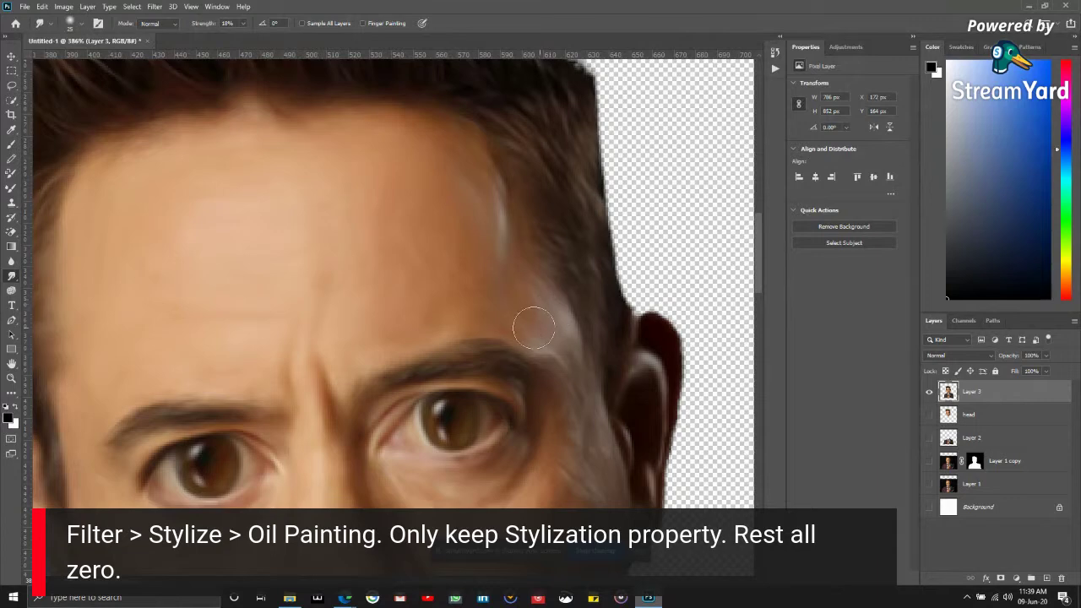
- Reduce the Smudge brush to 10 px and blend the highlights between the eye and the ear
scroll(434, 287, right, 2)
scroll(434, 287, down, 1)
scroll(567, 365, up, 2)
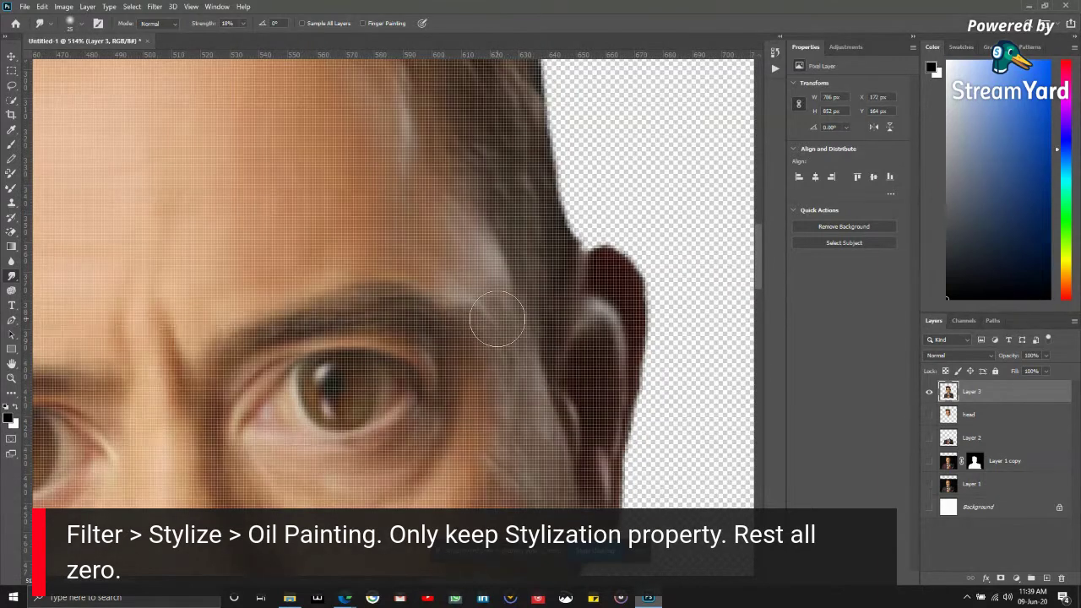
key(bracketleft)
key(bracketleft)
scroll(512, 394, down, 4)
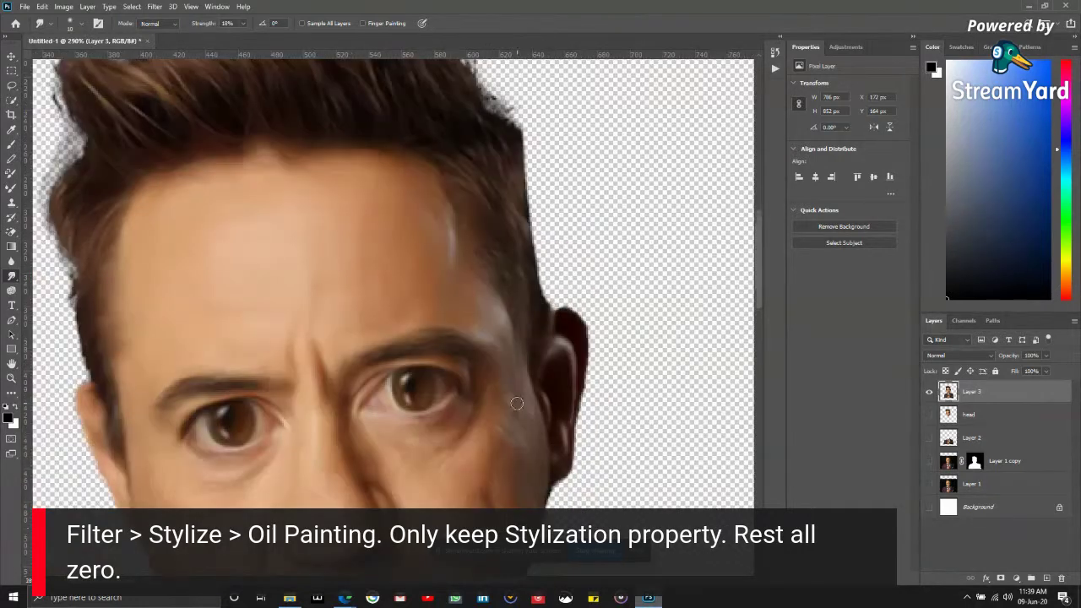
drag(512, 393, 490, 376)
scroll(467, 301, up, 3)
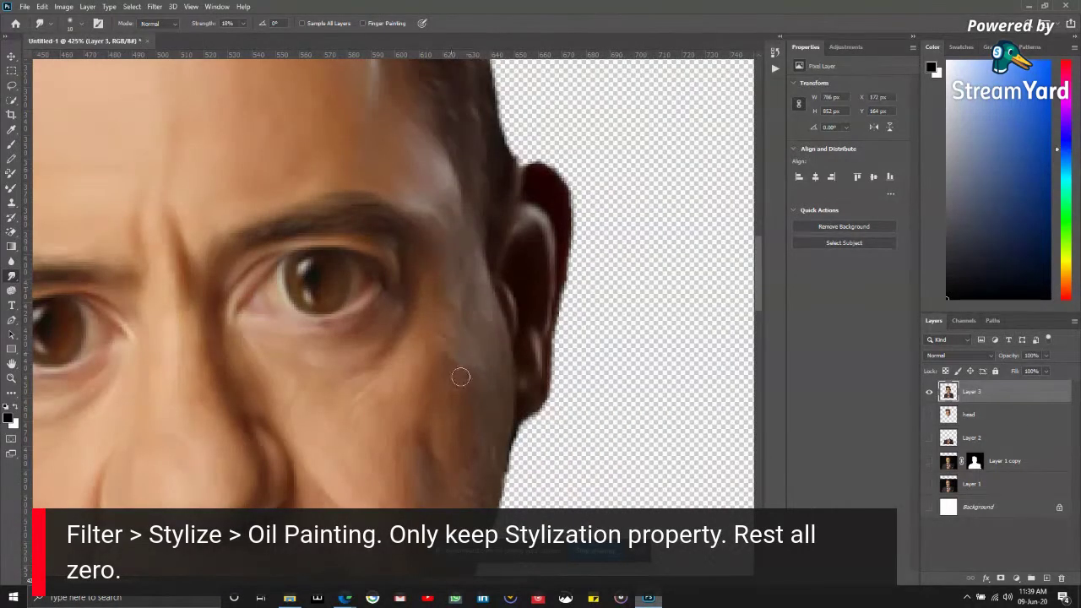
- Enlarge the Smudge brush to 25 px and smooth the shadowed cheek and side of the face
key(bracketright)
key(bracketright)
scroll(413, 381, down, 2)
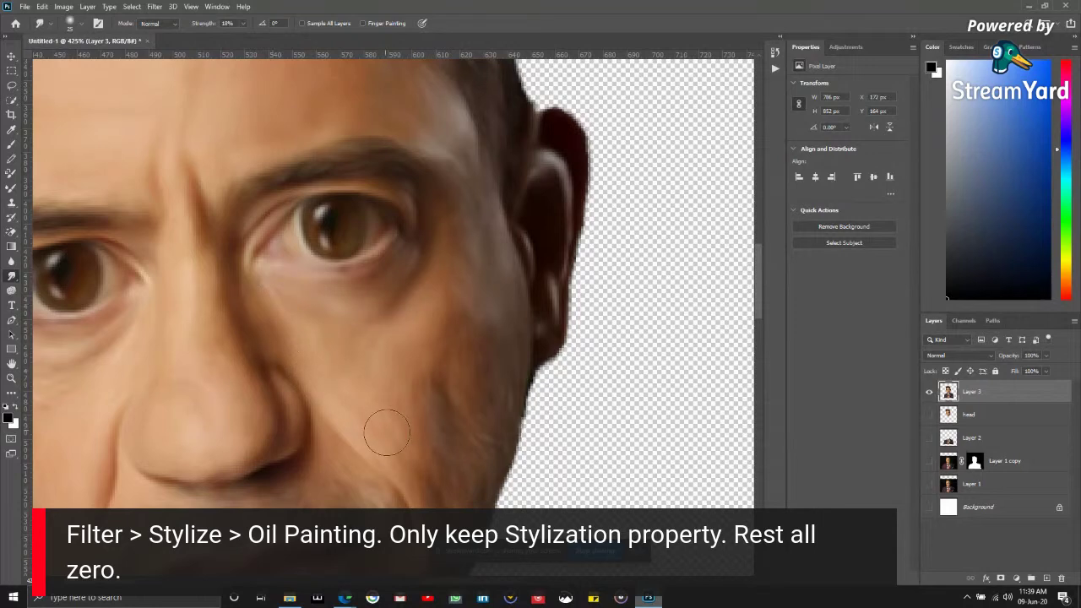
scroll(434, 414, down, 2)
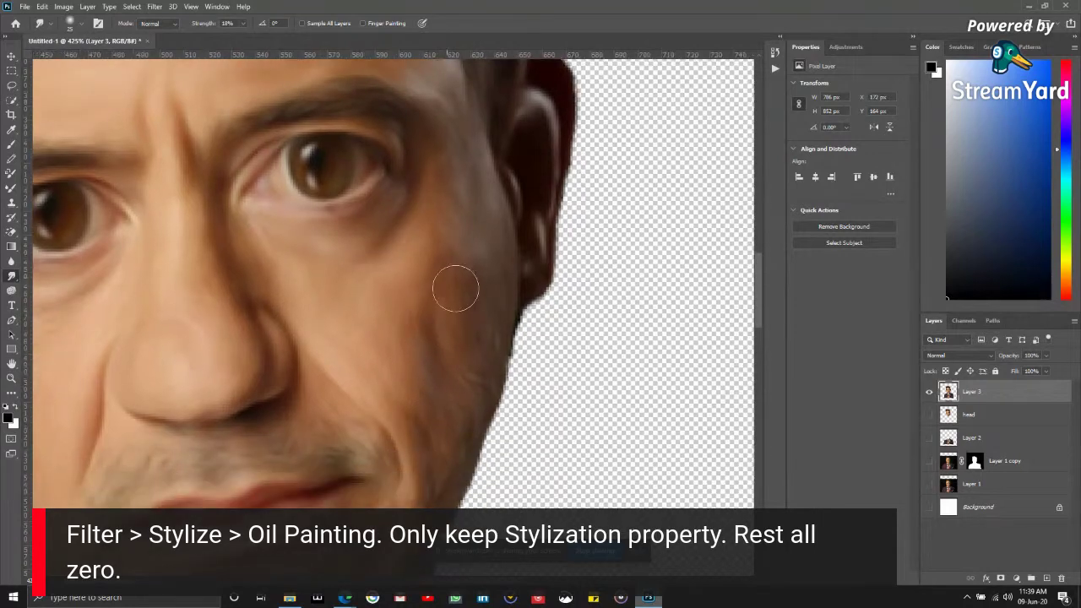
mouse_move(476, 290)
mouse_down()
mouse_move(451, 364)
mouse_move(428, 359)
mouse_move(402, 384)
mouse_move(422, 386)
mouse_move(439, 439)
mouse_move(470, 405)
mouse_up()
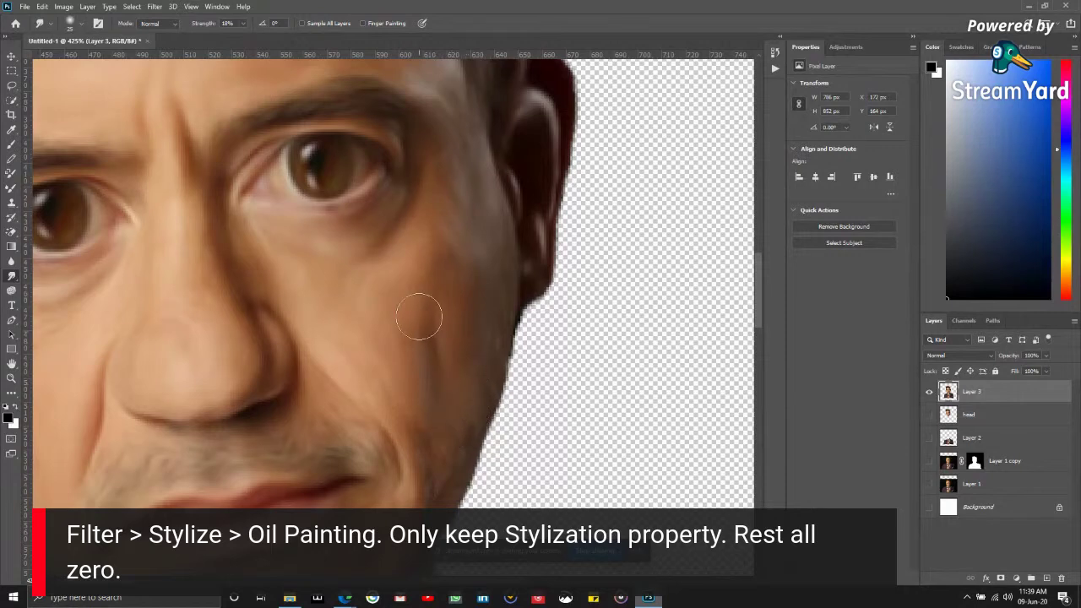
- Duplicate Layer 3, which holds the smudged caricature
scroll(338, 313, up, 5)
scroll(386, 379, left, 5)
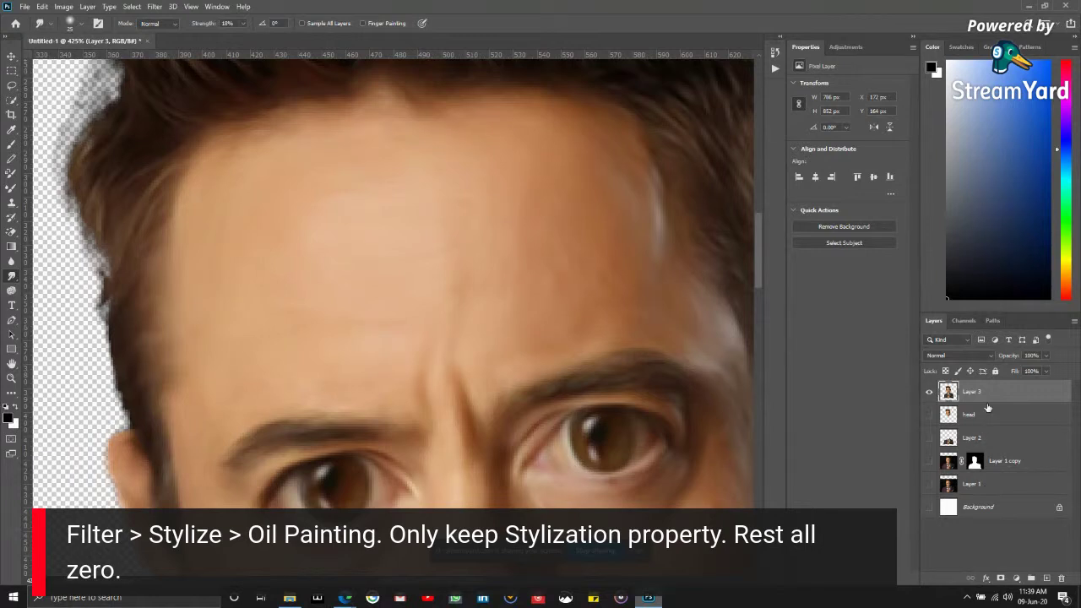
key(ctrl+j)
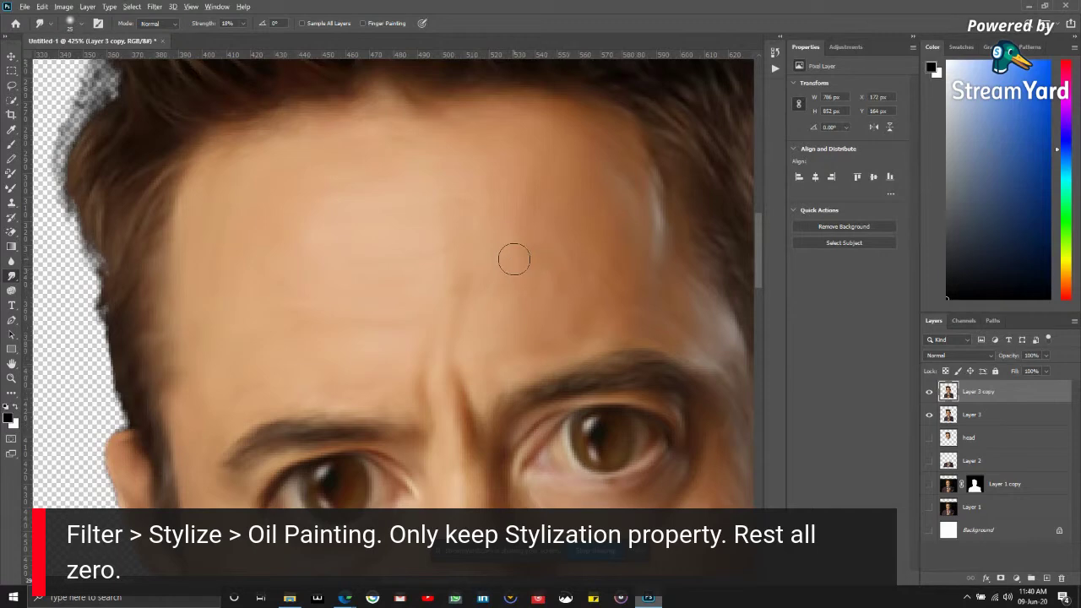
- Hide Layer 3 and make Layer 3 copy the active layer for smudging
scroll(514, 259, down, 3)
scroll(517, 324, up, 2)
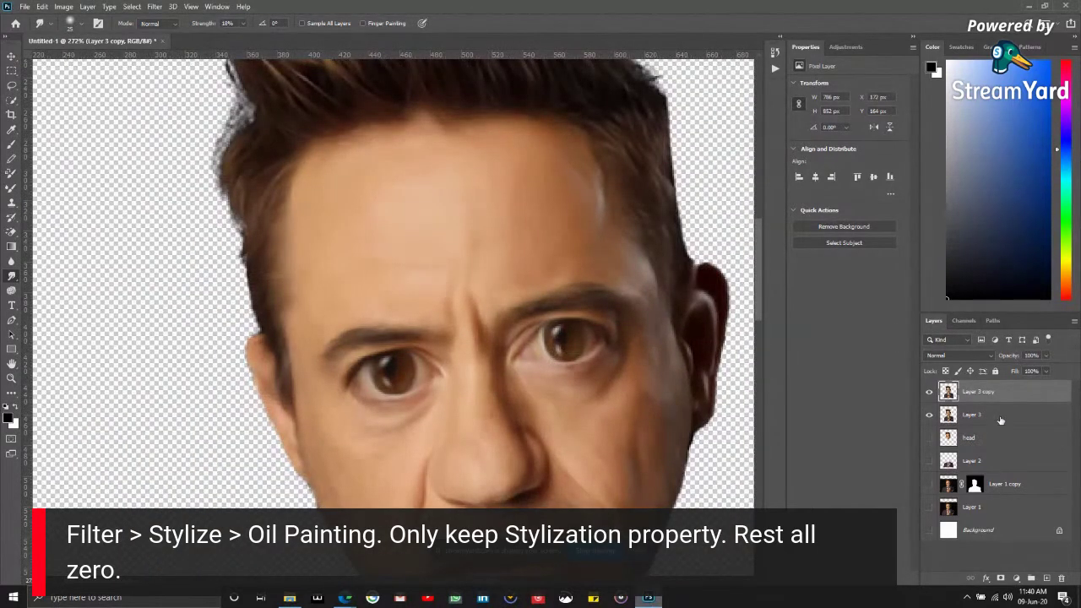
click(1000, 418)
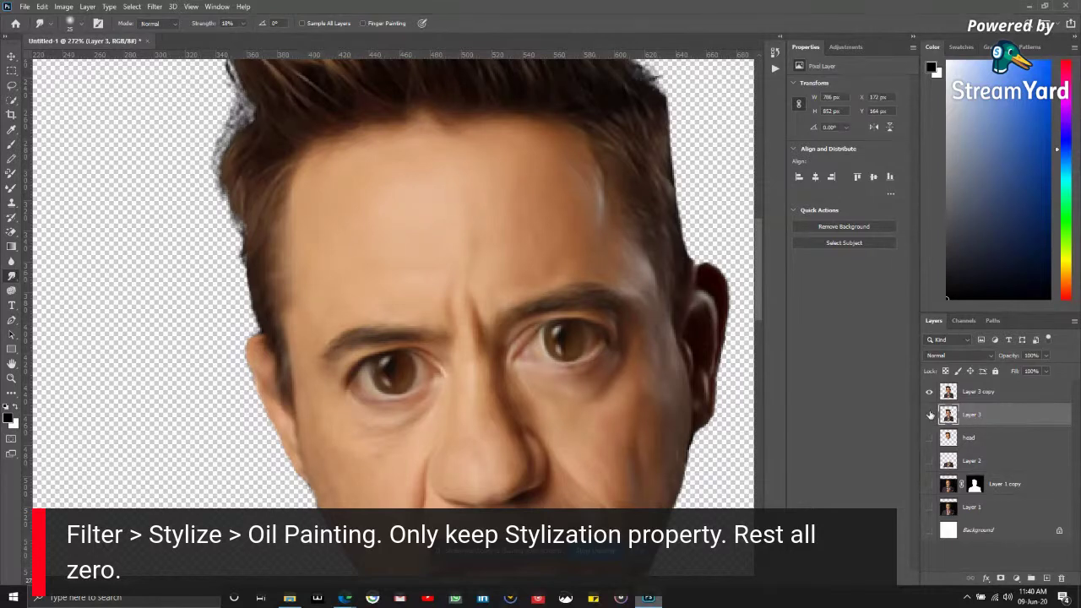
click(930, 415)
click(1010, 394)
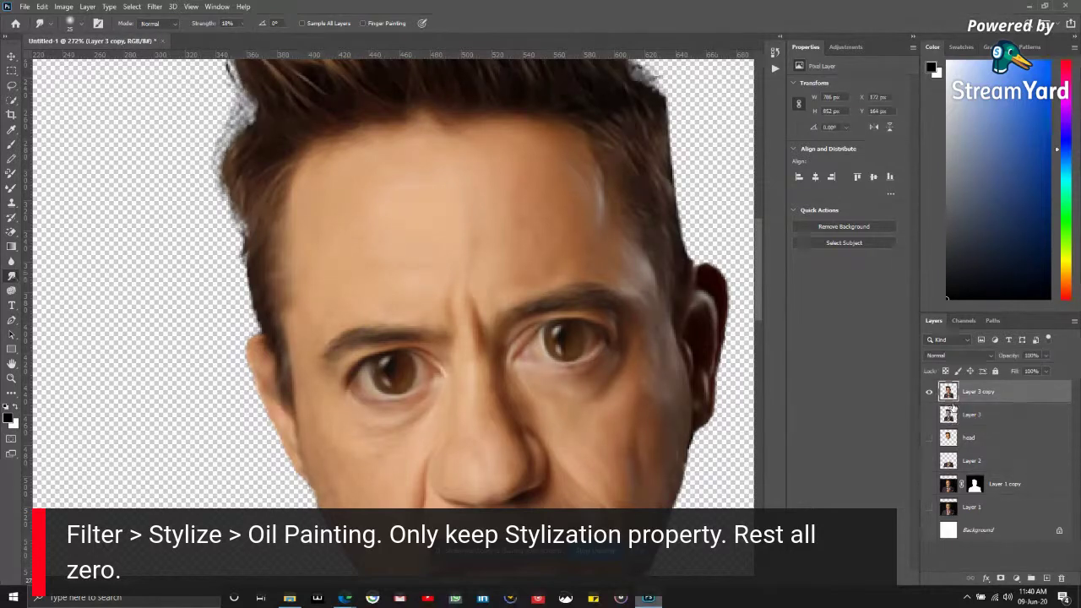
- Smudge the cheeks, the shadowed jaw edge and the skin around the mouth with the 25 px brush at 18% strength
scroll(358, 387, up, 2)
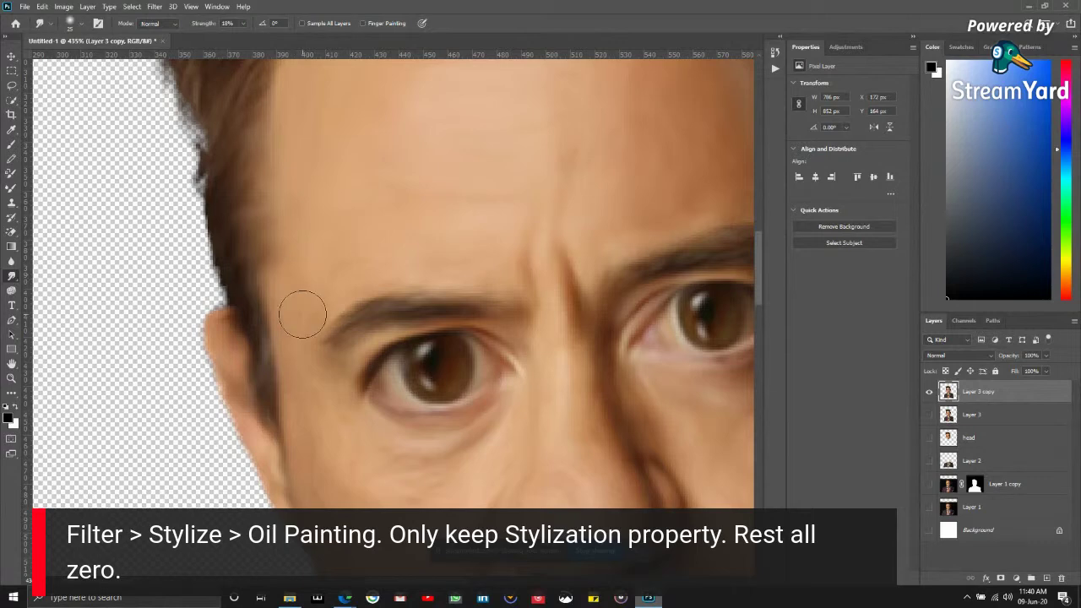
drag(309, 386, 247, 247)
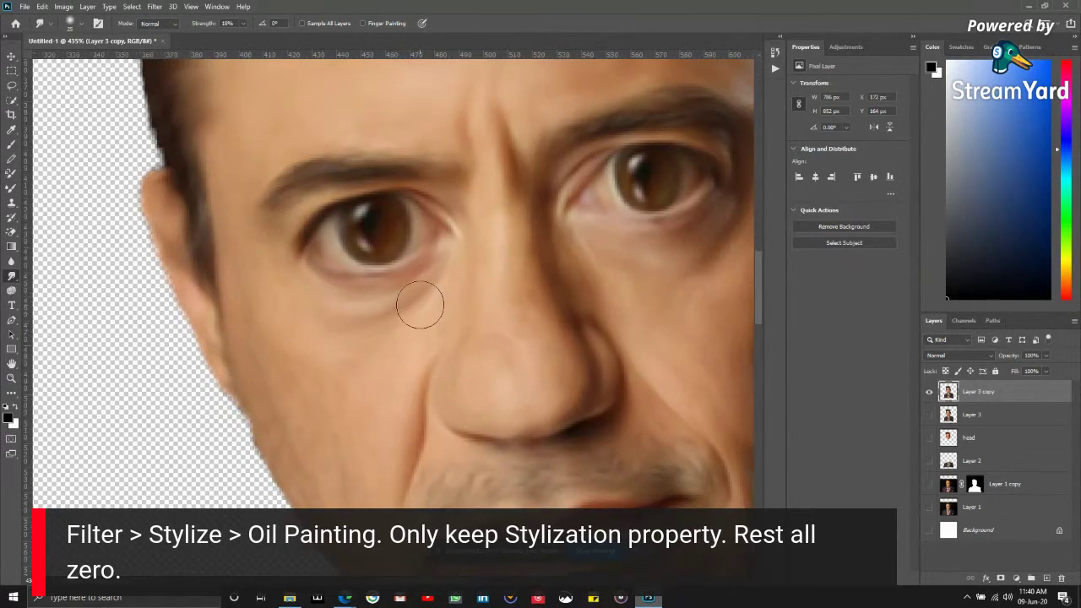
drag(309, 388, 234, 253)
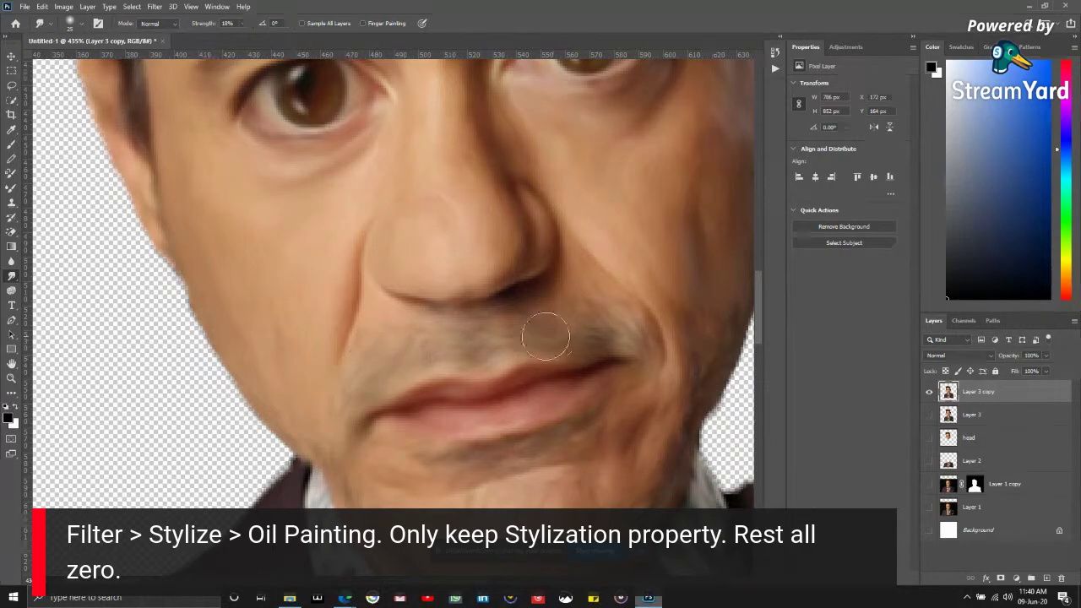
drag(605, 316, 409, 359)
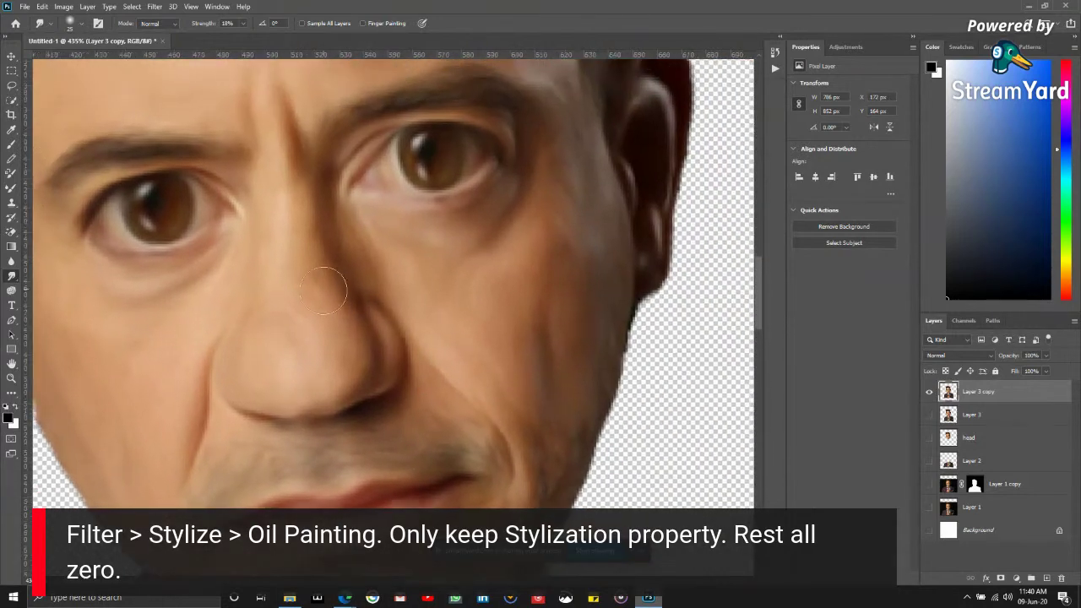
scroll(415, 313, down, 2)
scroll(414, 314, right, 2)
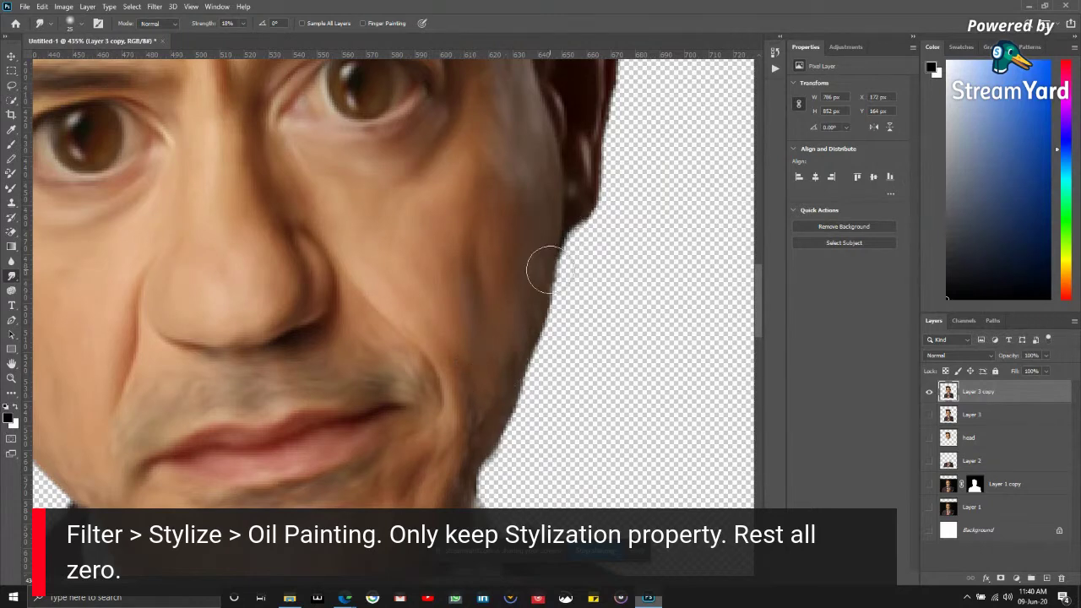
scroll(495, 254, down, 3)
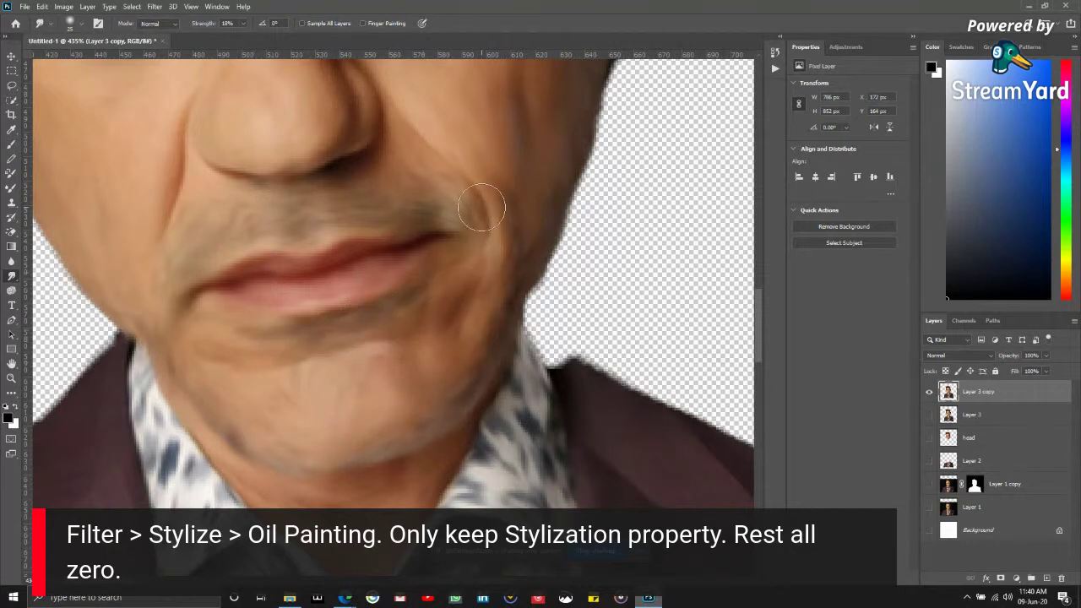
- Smudge the fingers, knuckles and back of the hand holding the shirt to smooth the skin
scroll(375, 348, down, 5)
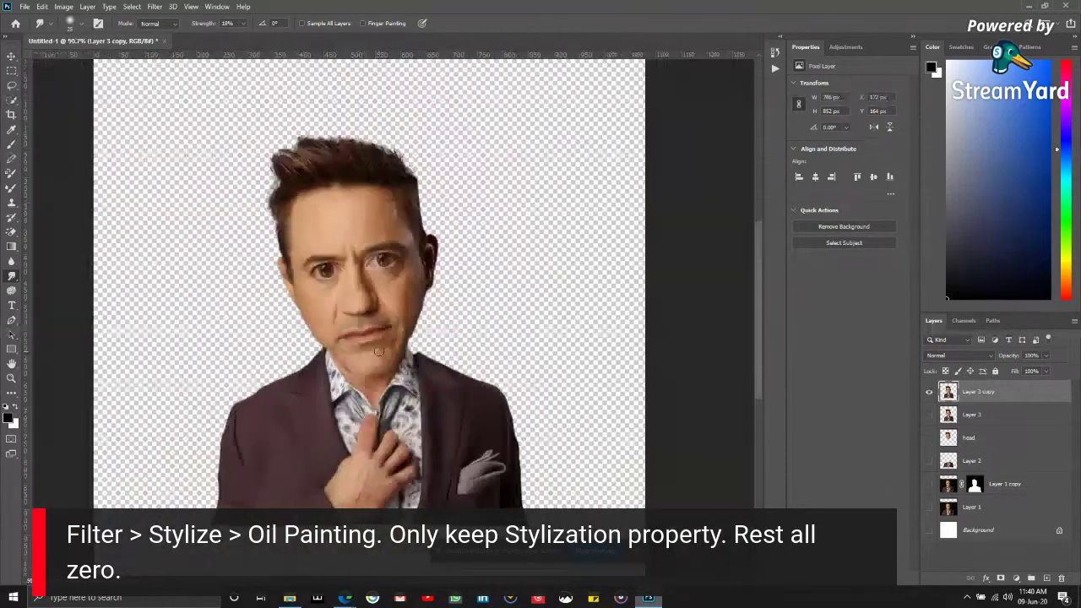
scroll(357, 366, up, 2)
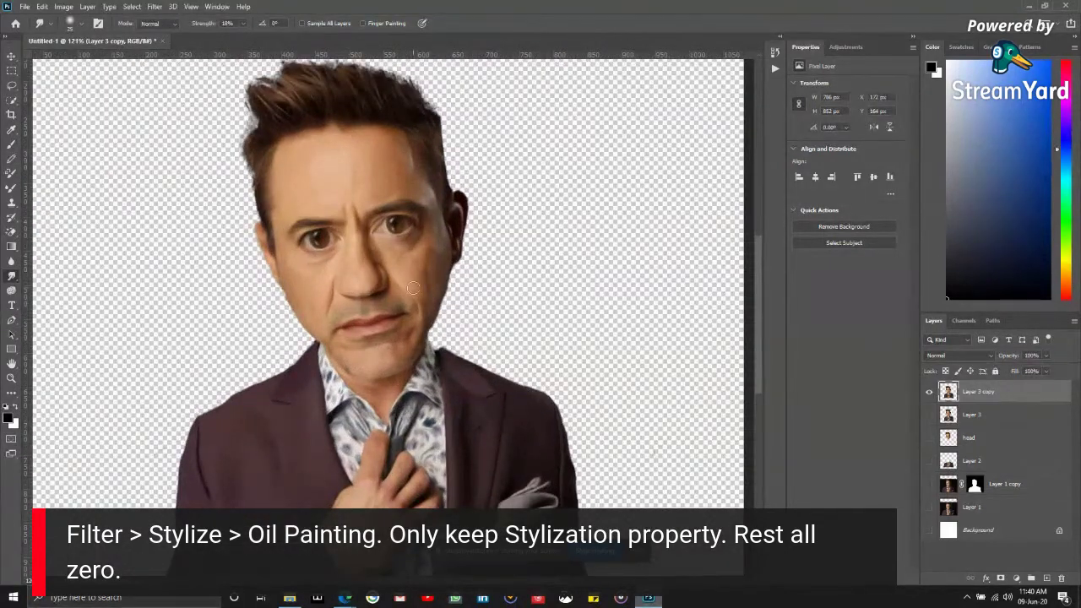
scroll(377, 475, up, 2)
scroll(422, 372, down, 3)
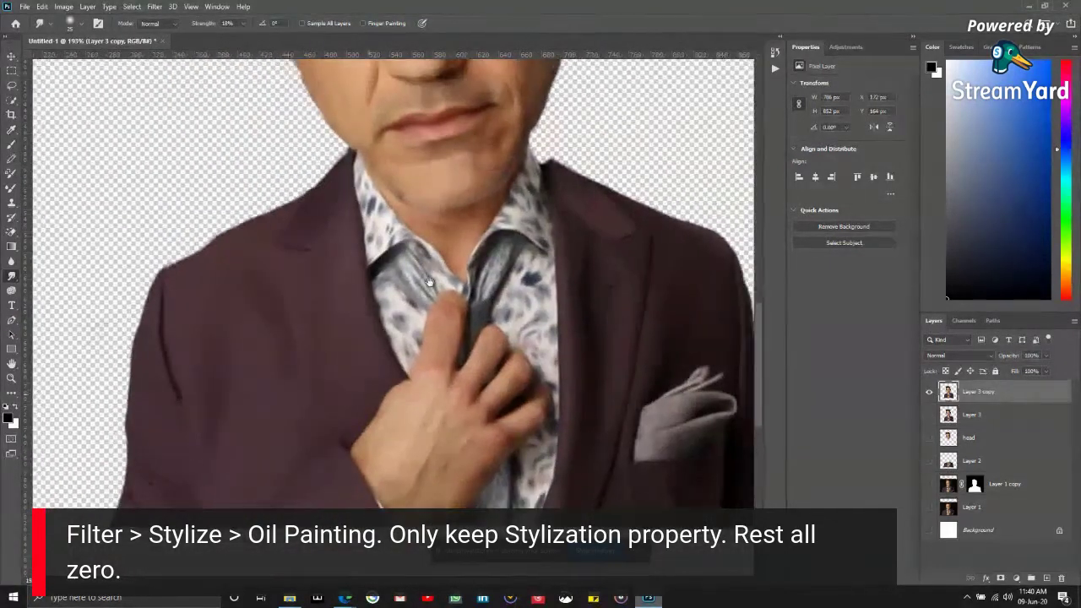
scroll(488, 422, up, 2)
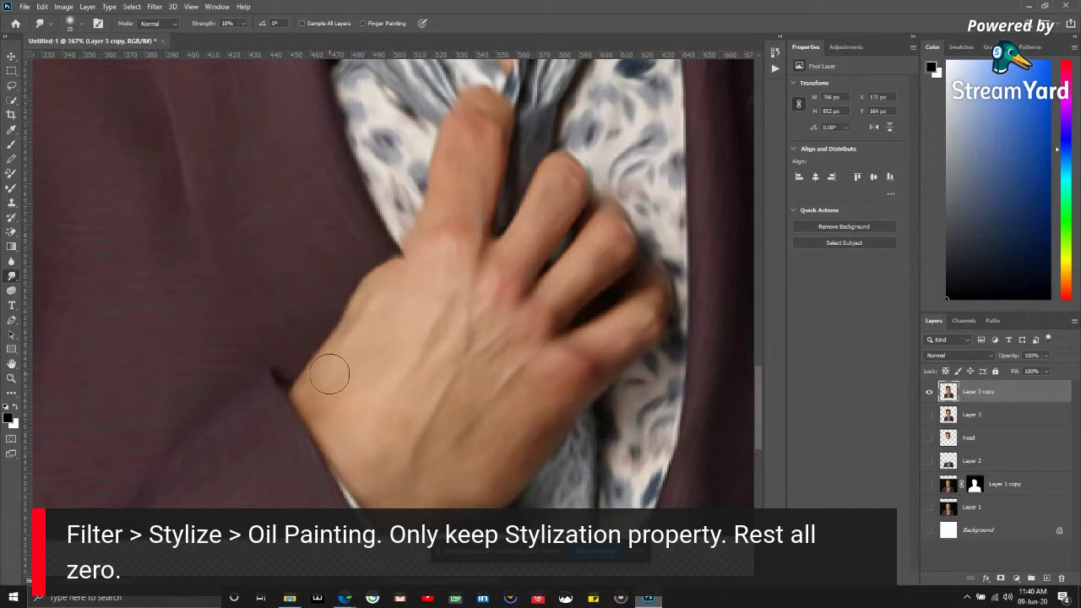
scroll(364, 337, up, 3)
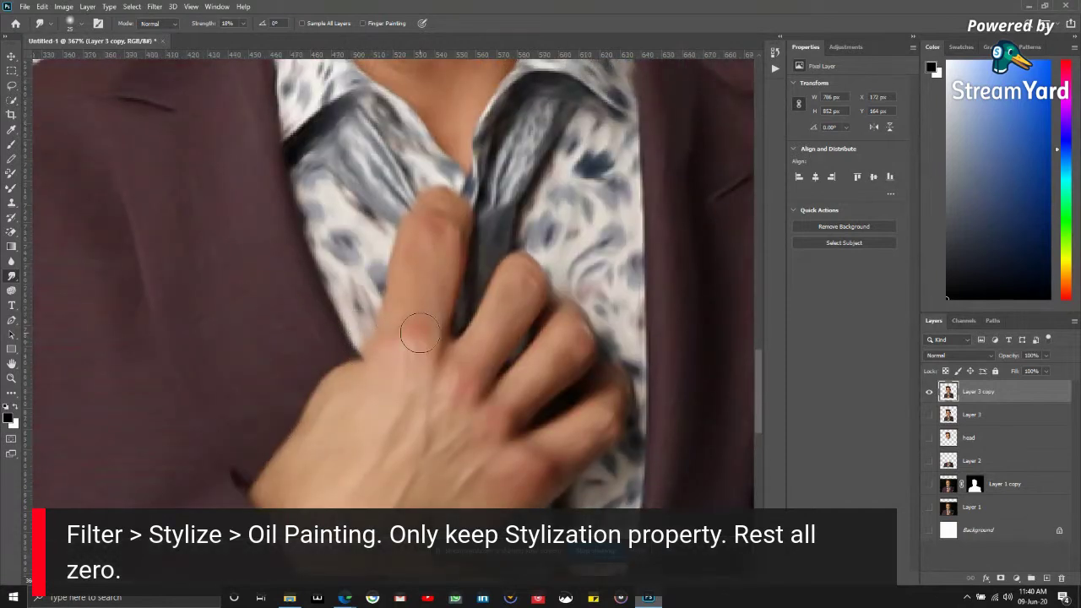
drag(448, 221, 443, 200)
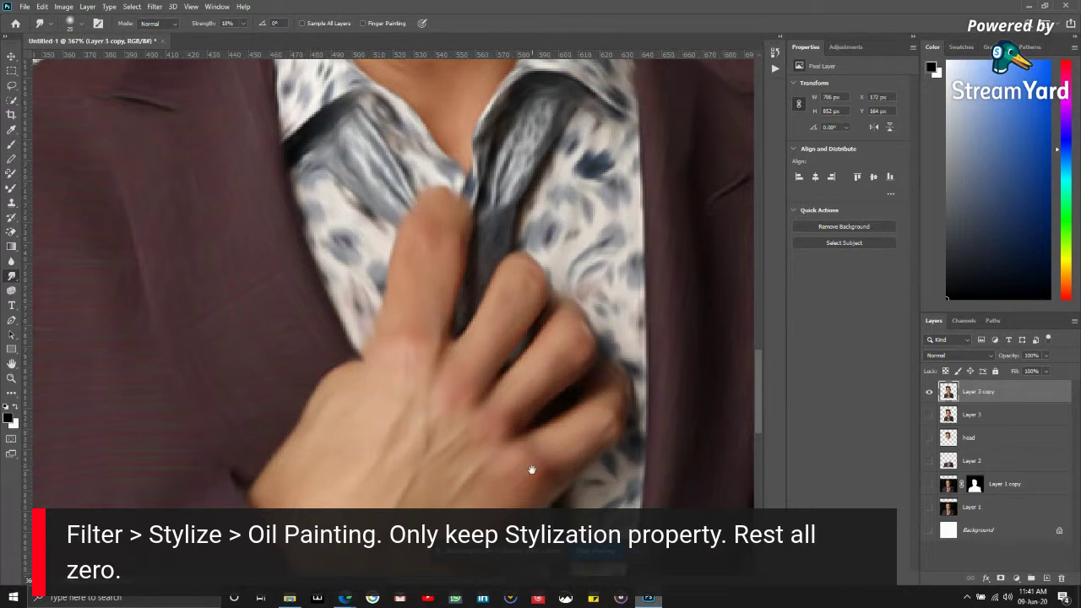
scroll(545, 422, down, 1)
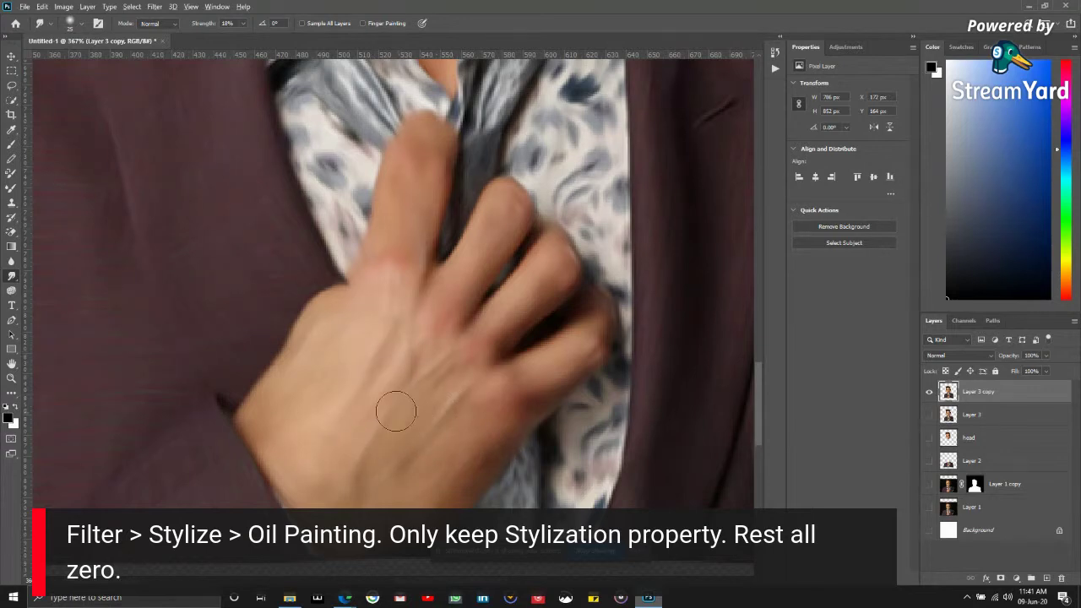
scroll(394, 411, down, 3)
scroll(177, 365, up, 2)
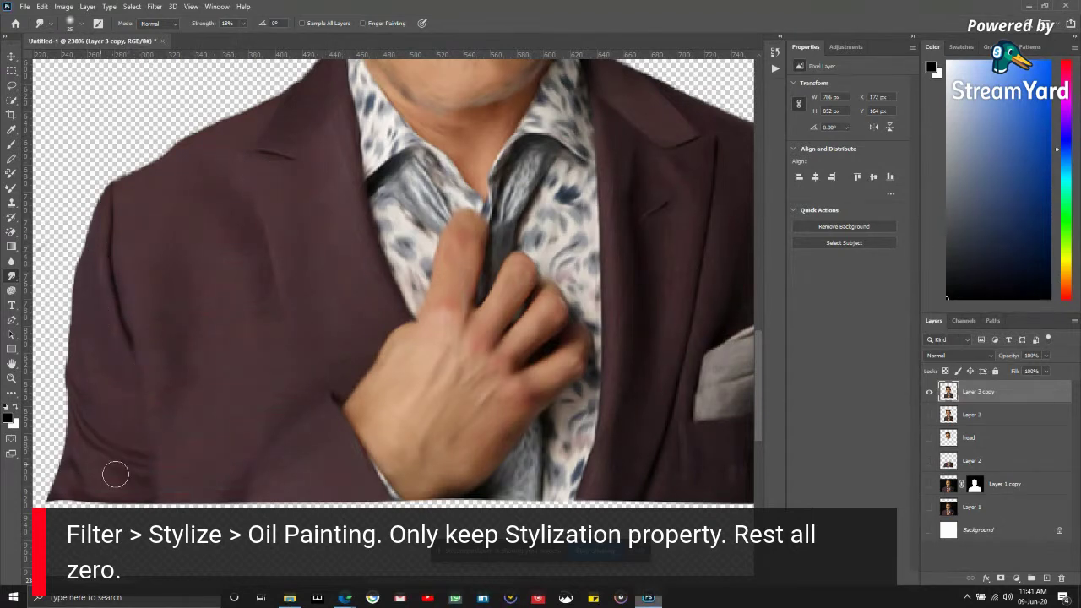
- Smudge the patterned shirt collar, the scarf folds and the adjoining jacket lapels into soft painted strokes
drag(247, 296, 219, 524)
scroll(336, 280, up, 2)
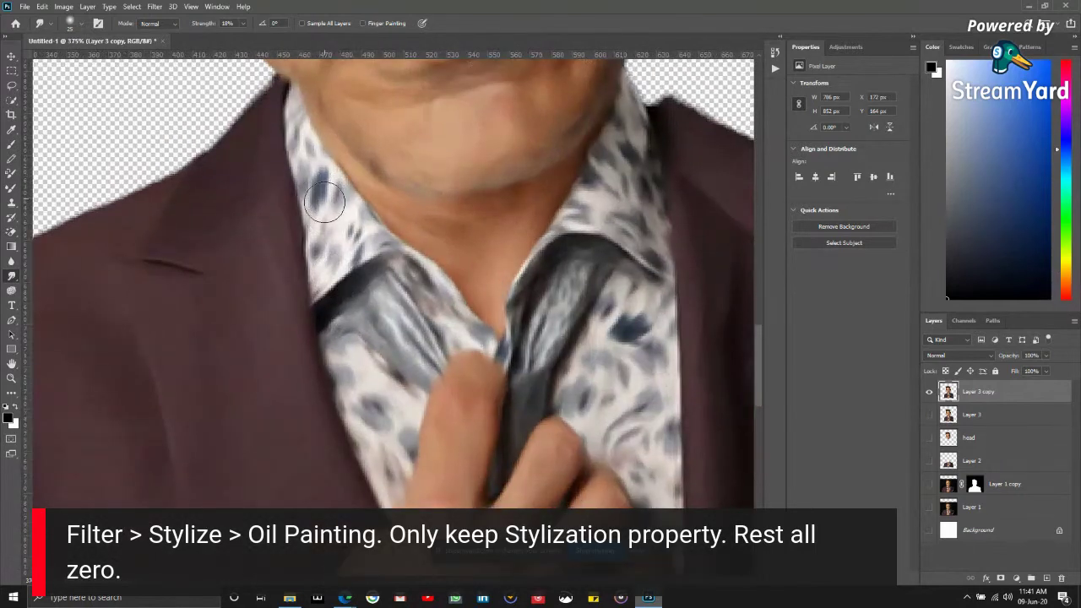
mouse_move(315, 150)
mouse_down()
mouse_move(324, 243)
mouse_move(367, 246)
mouse_move(361, 374)
mouse_move(396, 412)
mouse_move(259, 374)
mouse_up()
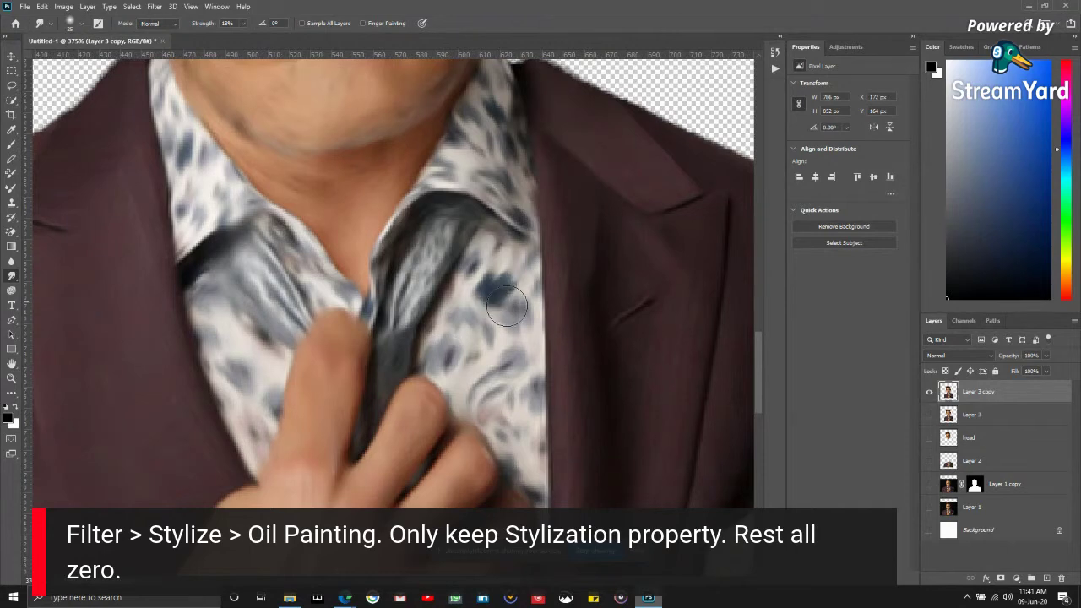
mouse_move(515, 361)
mouse_down()
mouse_move(479, 338)
mouse_move(425, 266)
mouse_move(390, 320)
mouse_move(380, 368)
mouse_move(464, 197)
mouse_move(341, 363)
mouse_up()
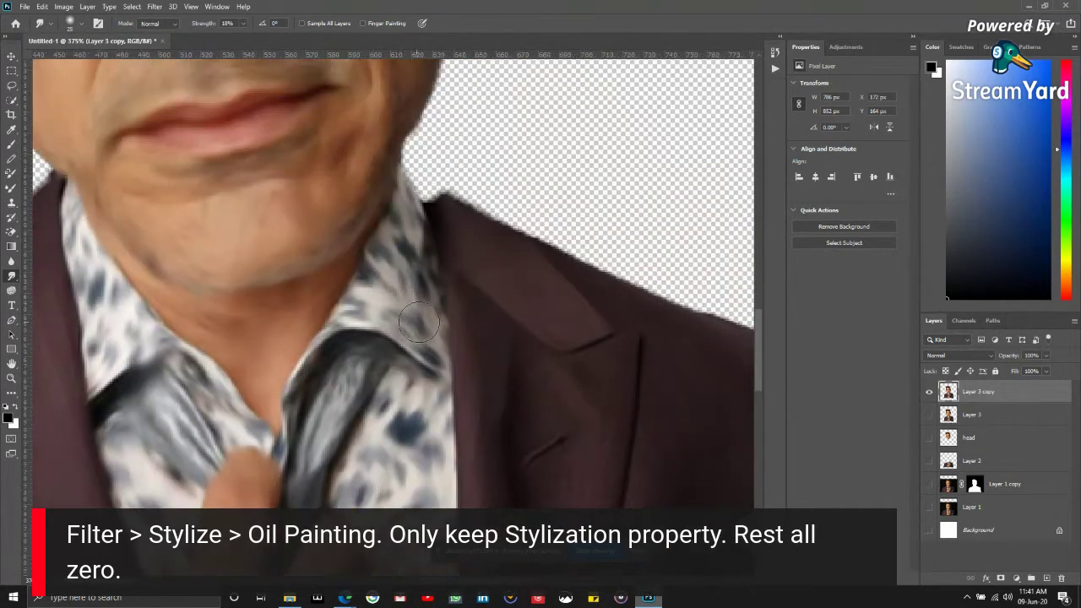
mouse_move(417, 233)
mouse_down()
mouse_move(404, 277)
mouse_move(359, 297)
mouse_up()
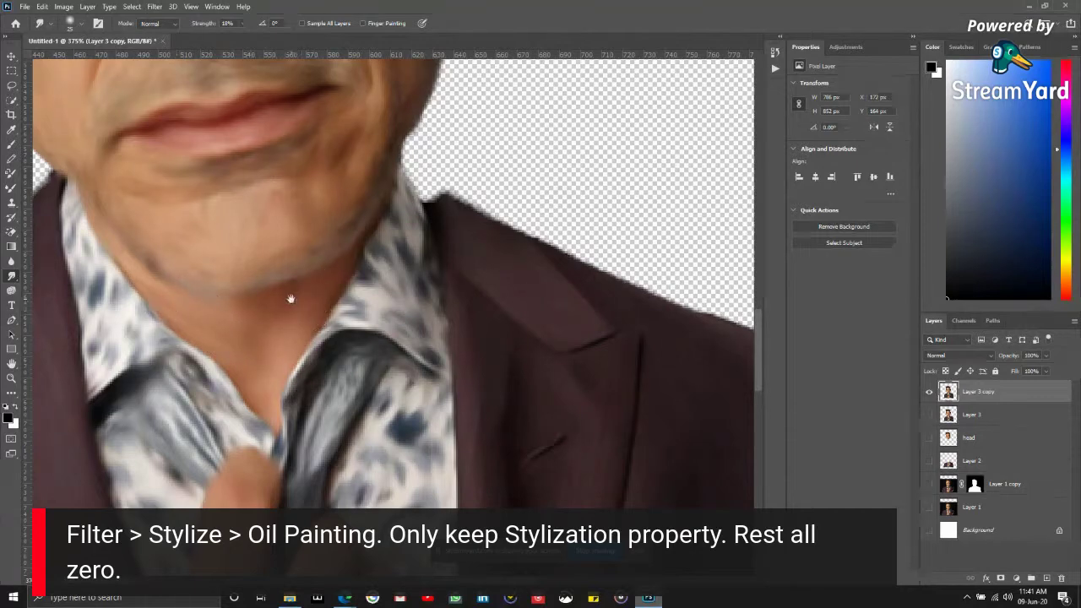
- Smudge the front tuft of hair along its strands, including the highlighted locks and their outer tips
drag(290, 299, 333, 411)
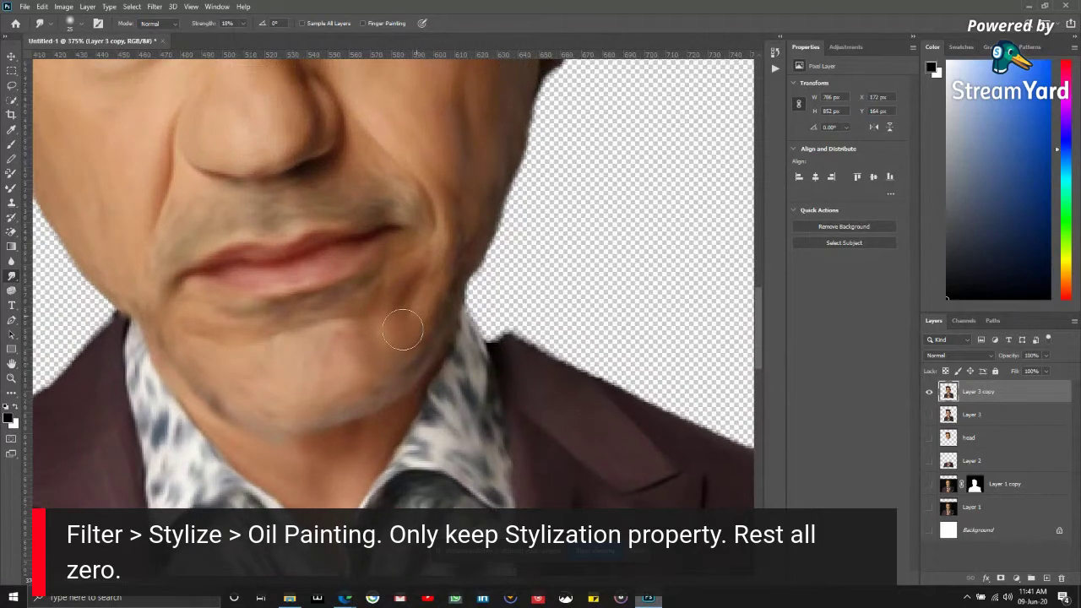
drag(411, 292, 437, 393)
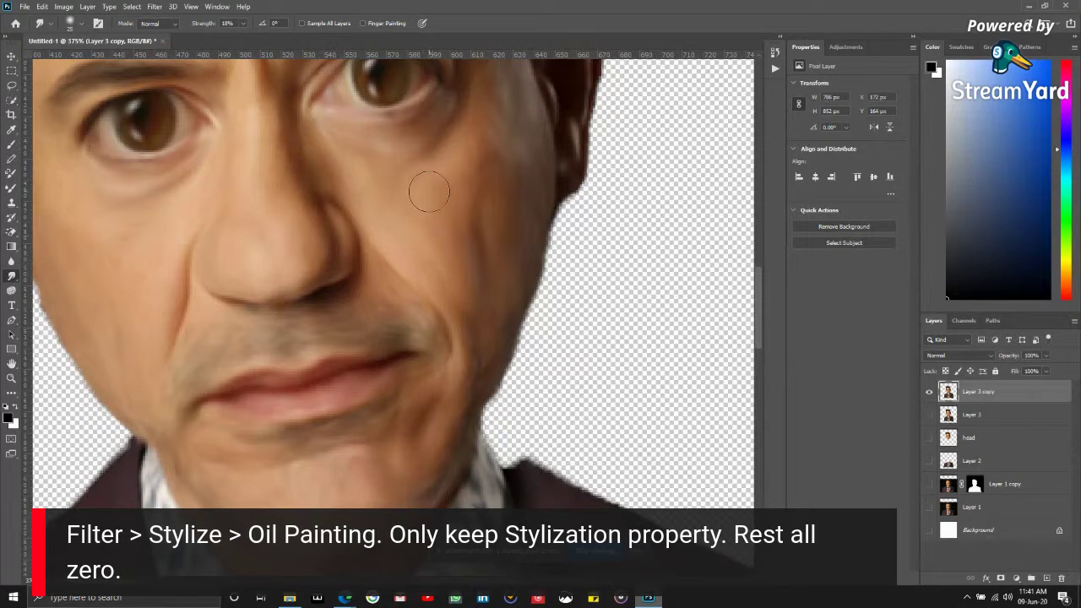
drag(429, 191, 428, 319)
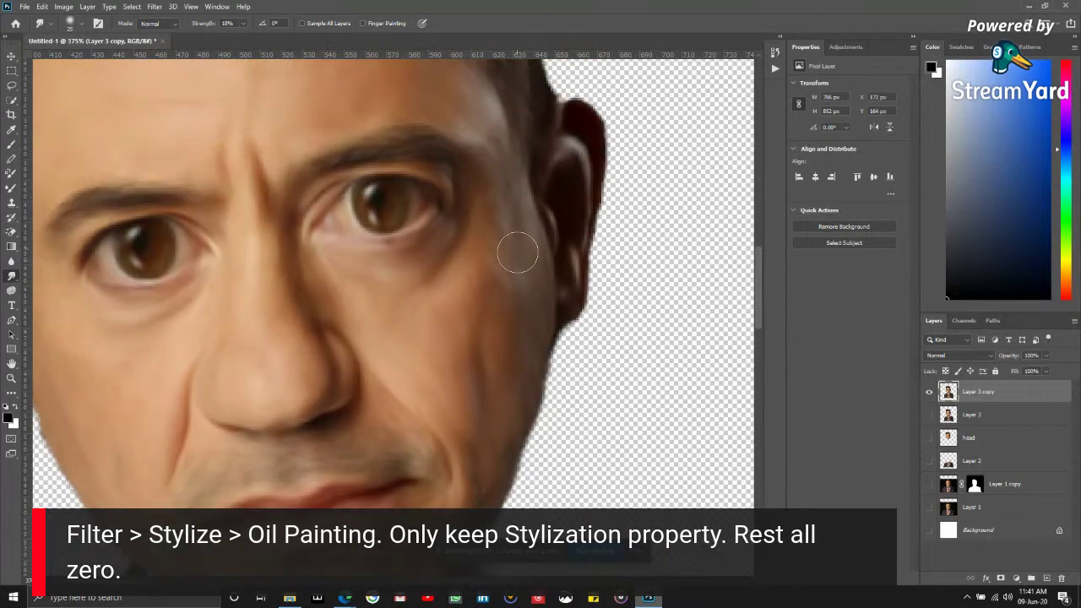
drag(510, 270, 498, 333)
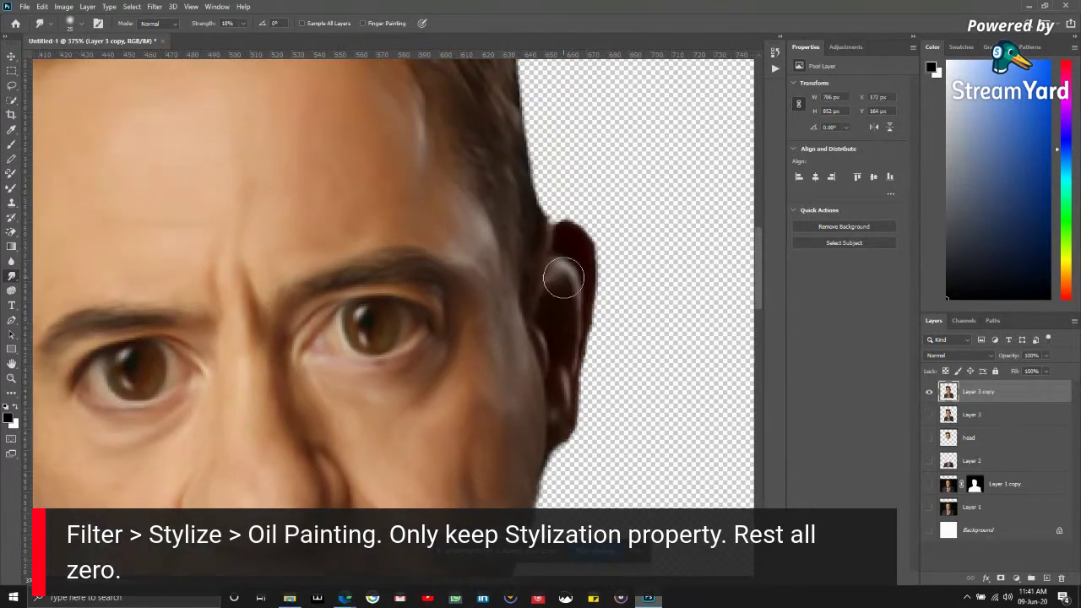
mouse_move(473, 304)
mouse_down()
mouse_move(454, 352)
mouse_move(539, 401)
mouse_move(530, 388)
mouse_up()
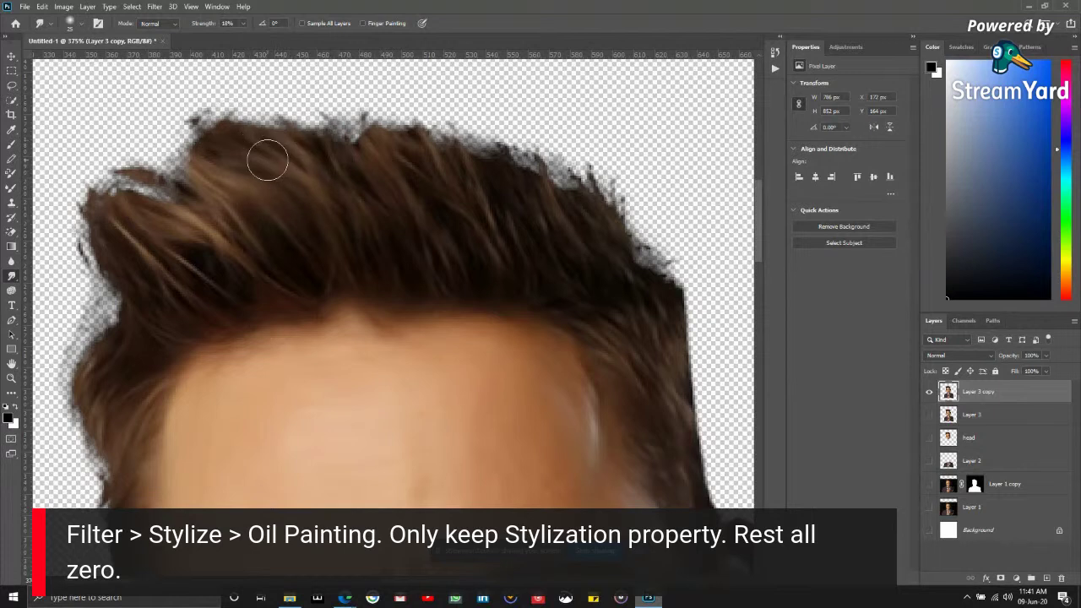
mouse_move(279, 253)
mouse_down()
mouse_move(281, 284)
mouse_move(208, 216)
mouse_move(166, 211)
mouse_move(153, 187)
mouse_move(194, 287)
mouse_up()
mouse_move(110, 192)
mouse_down()
mouse_move(108, 249)
mouse_move(68, 231)
mouse_up()
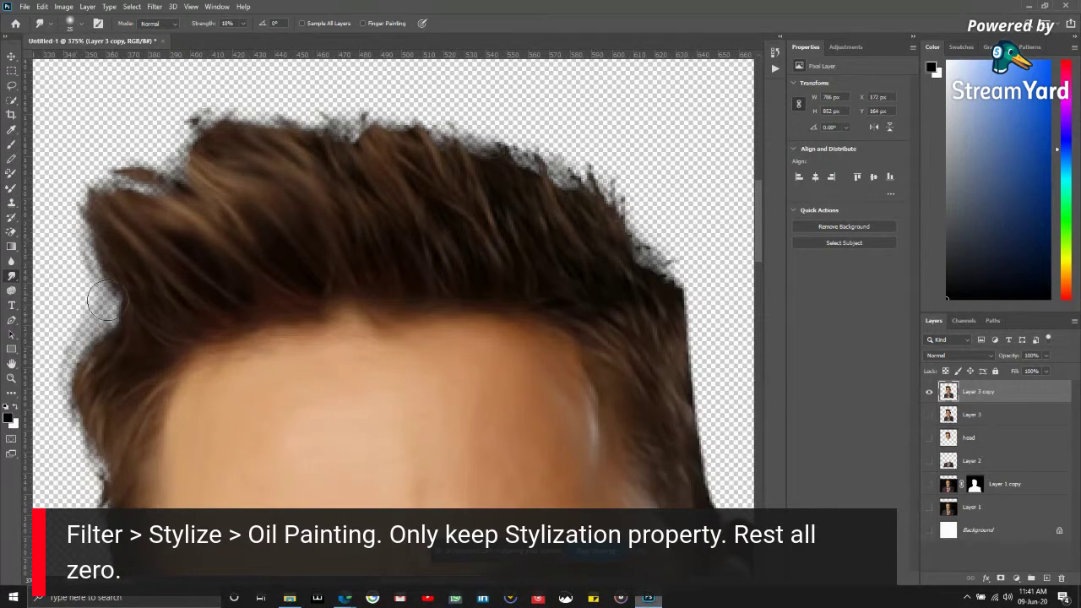
- Smudge the hair beside the lit side of the forehead and soften its ragged outer edge
drag(110, 315, 210, 269)
mouse_move(155, 297)
mouse_down()
mouse_move(139, 345)
mouse_move(202, 435)
mouse_up()
scroll(169, 253, down, 3)
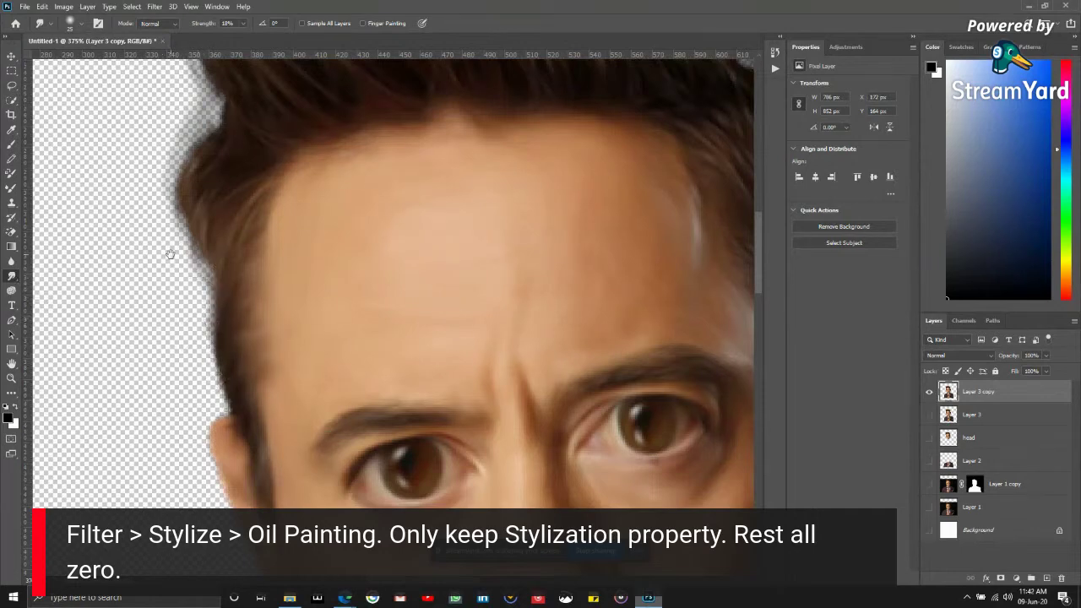
scroll(169, 253, up, 3)
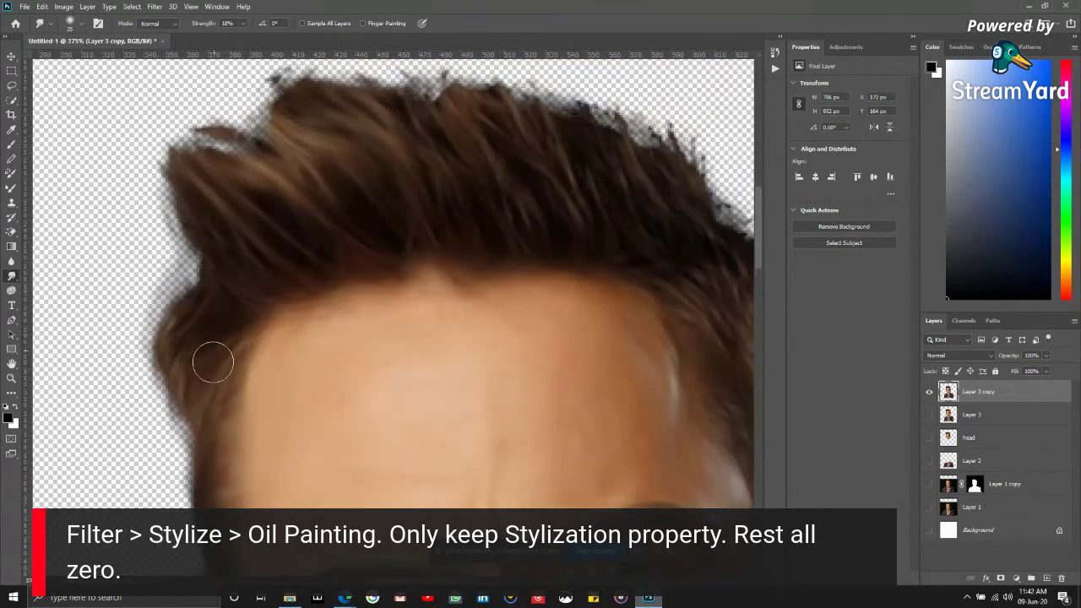
- Smudge the strands across the top of the hair upward and outward to soften the upper hair edge
scroll(212, 363, up, 3)
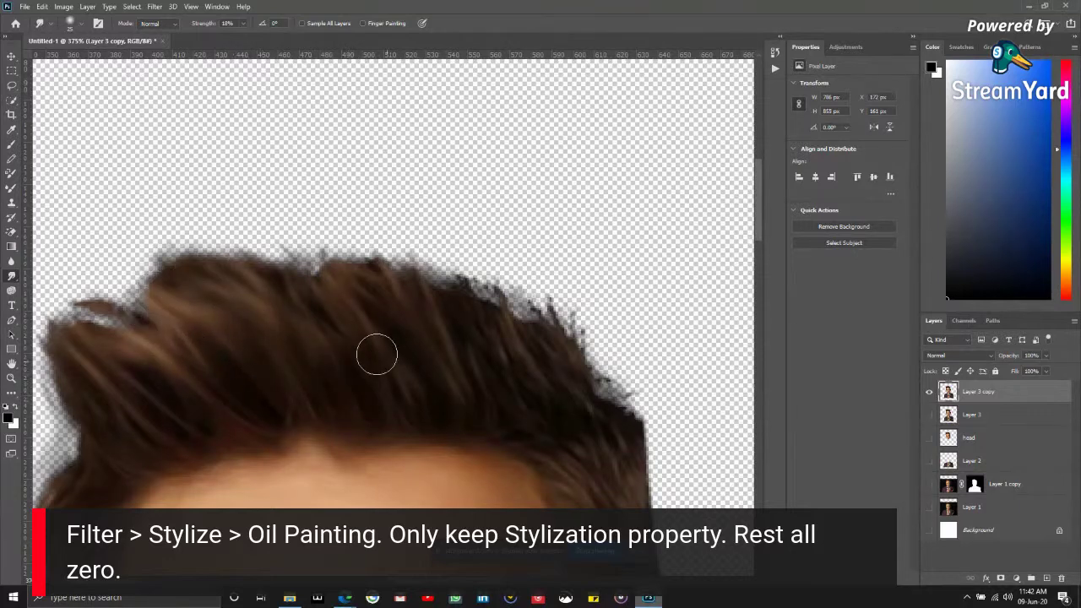
drag(490, 361, 484, 292)
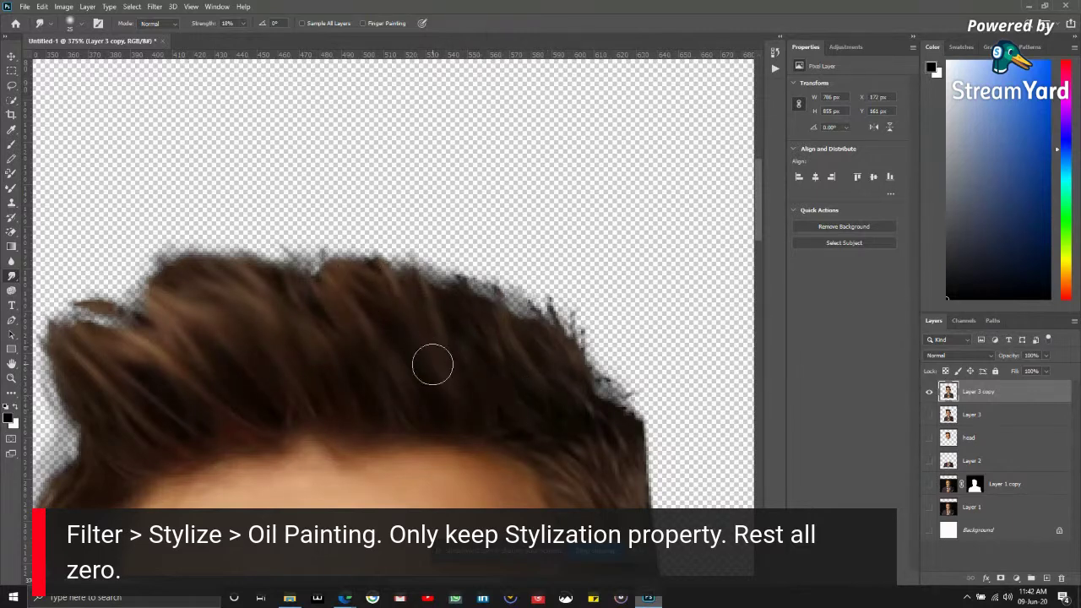
drag(465, 338, 416, 238)
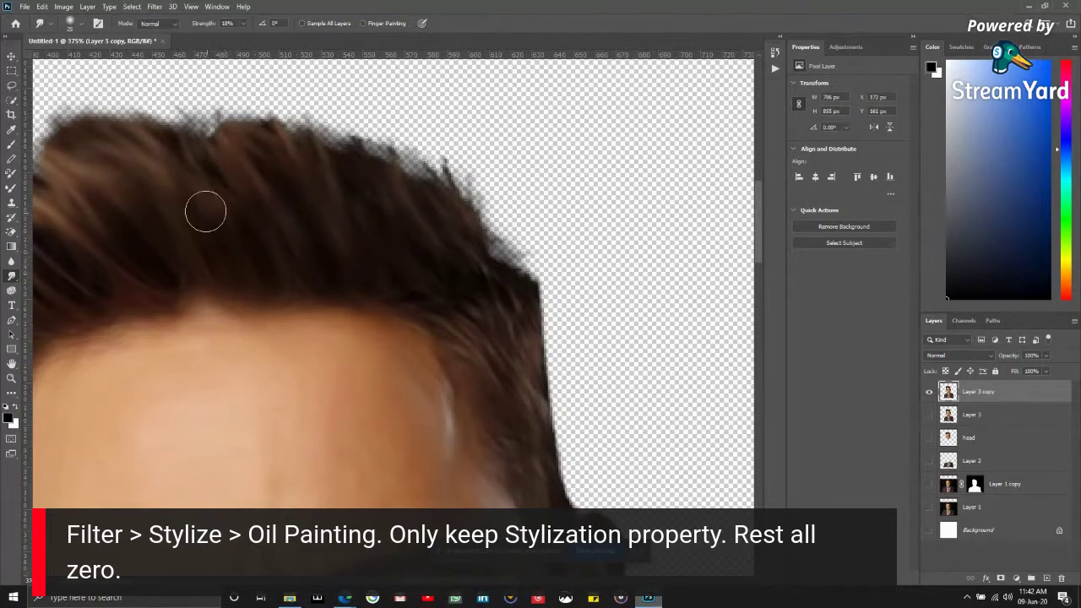
- Smudge the side hair between the shiny temple and the shadowed ear following the strand direction
drag(441, 238, 347, 149)
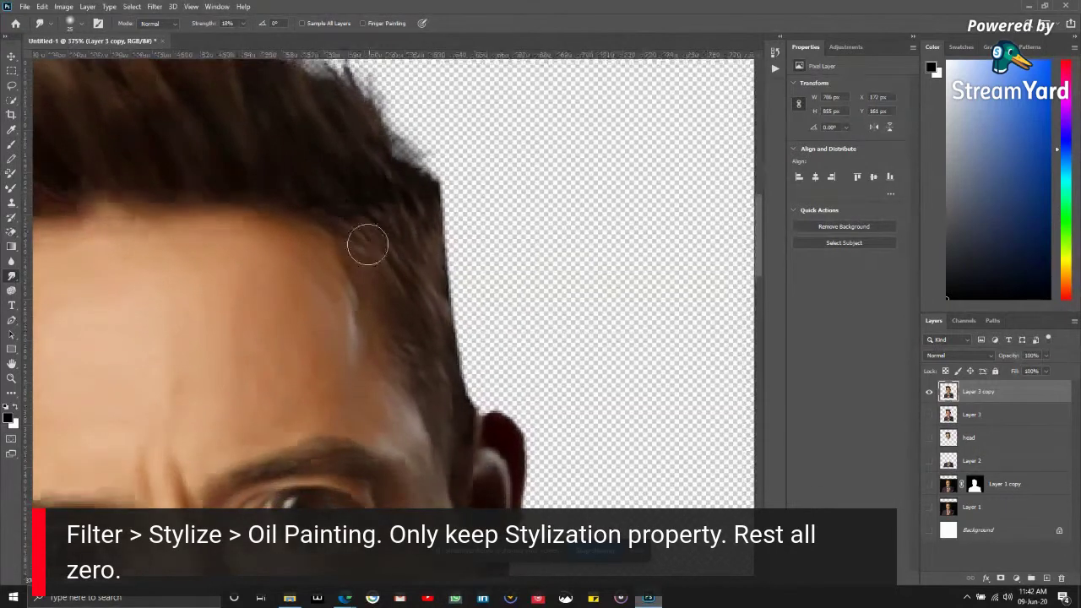
mouse_move(398, 268)
mouse_down()
mouse_move(410, 224)
mouse_move(436, 337)
mouse_move(404, 317)
mouse_move(434, 367)
mouse_up()
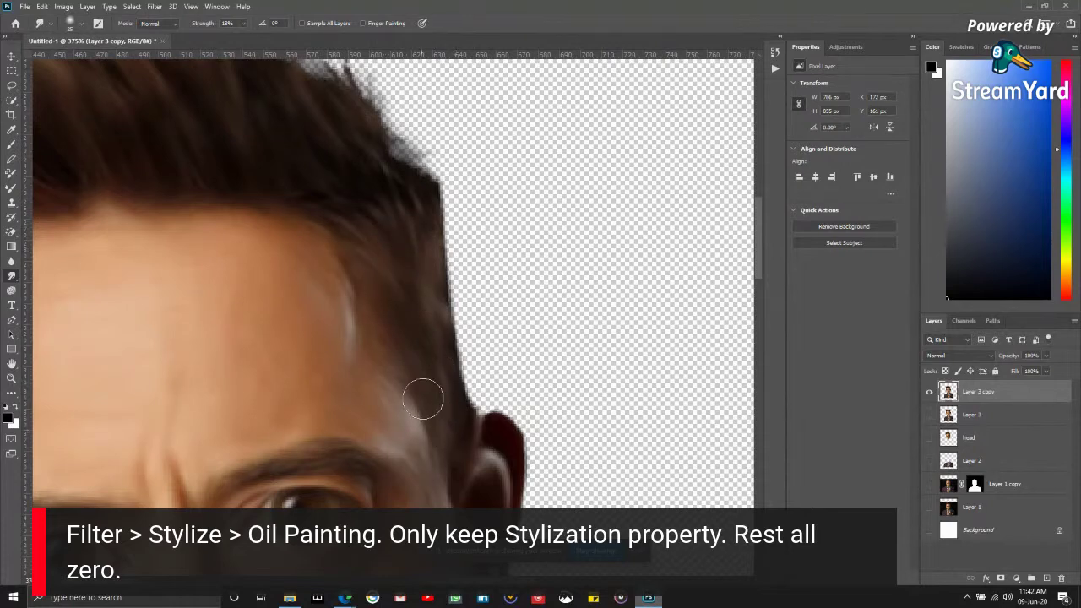
scroll(422, 398, down, 5)
scroll(215, 405, up, 5)
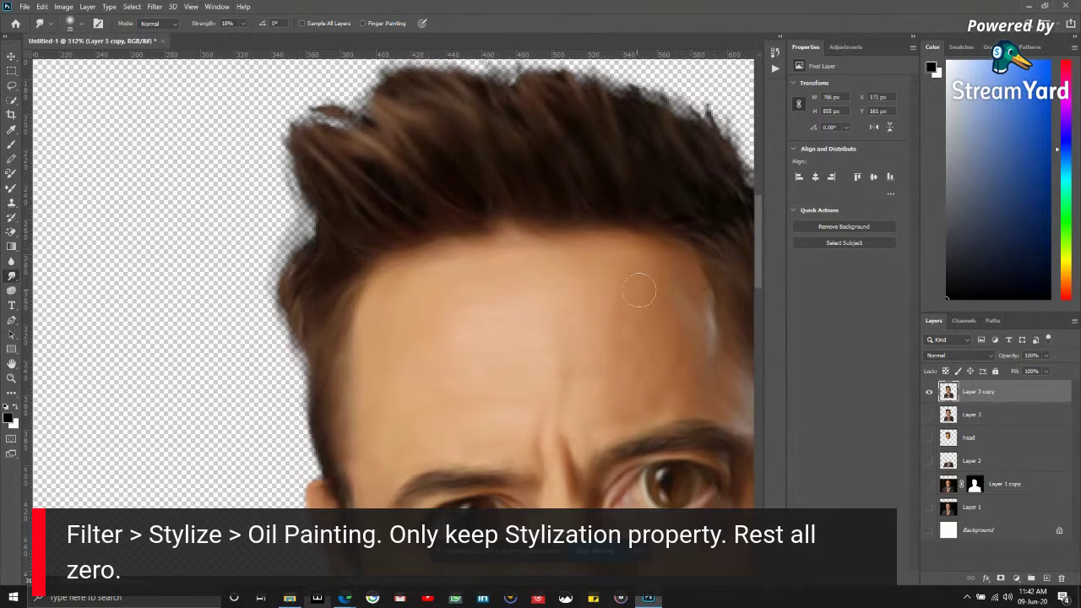
- Show Layer 3 and toggle Layer 3 copy's visibility to compare the smudged portrait with the unsmudged one at full-canvas view
key(ctrl+0)
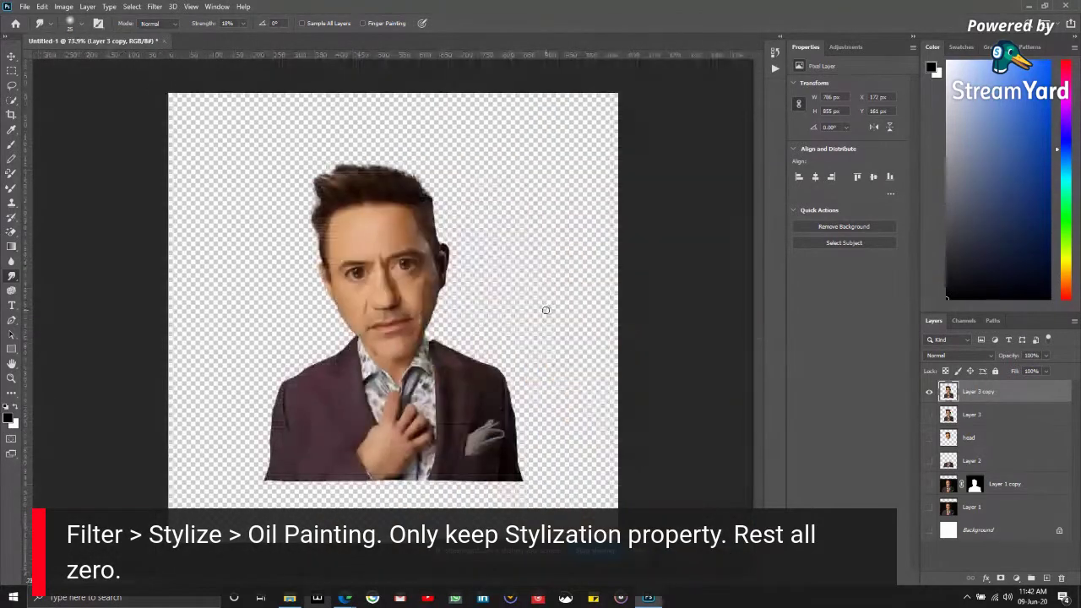
click(929, 415)
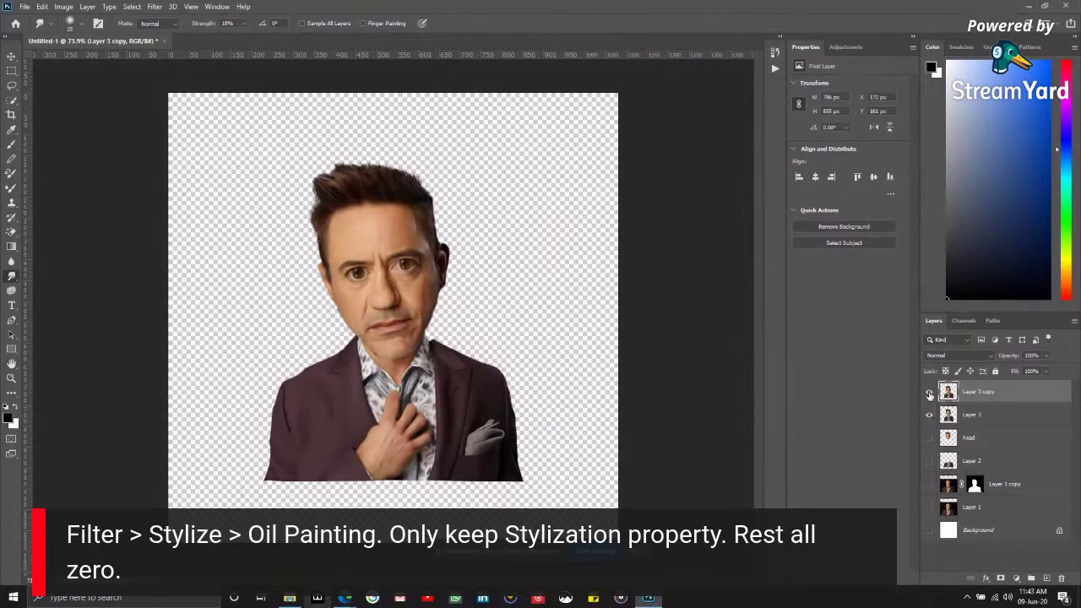
click(929, 391)
click(929, 392)
click(929, 392)
click(929, 393)
click(929, 392)
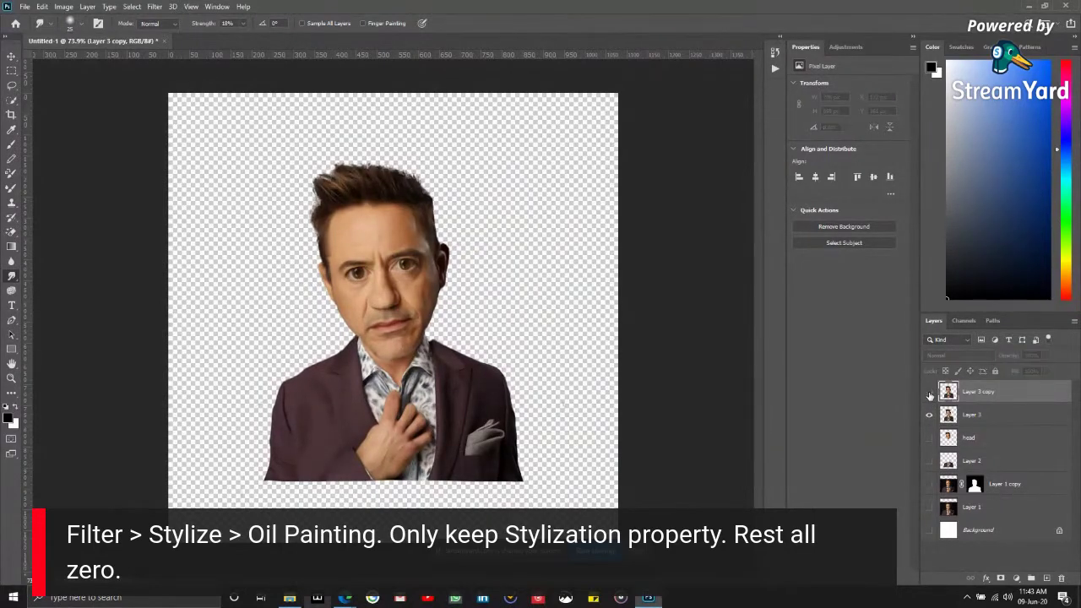
click(929, 392)
click(929, 393)
click(929, 393)
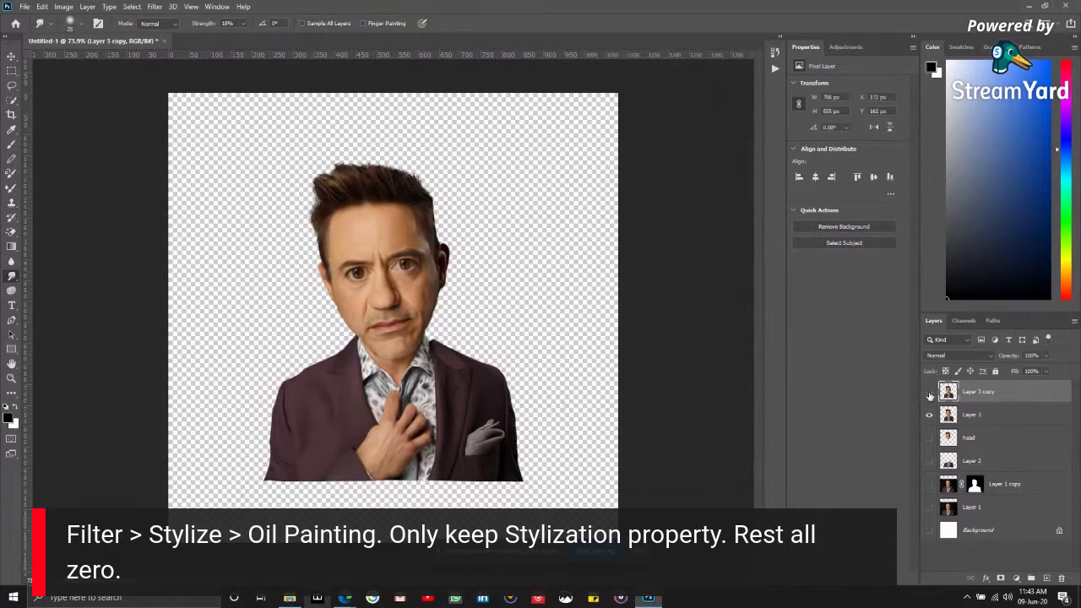
click(929, 393)
click(929, 393)
click(929, 393)
click(929, 393)
click(928, 393)
click(929, 393)
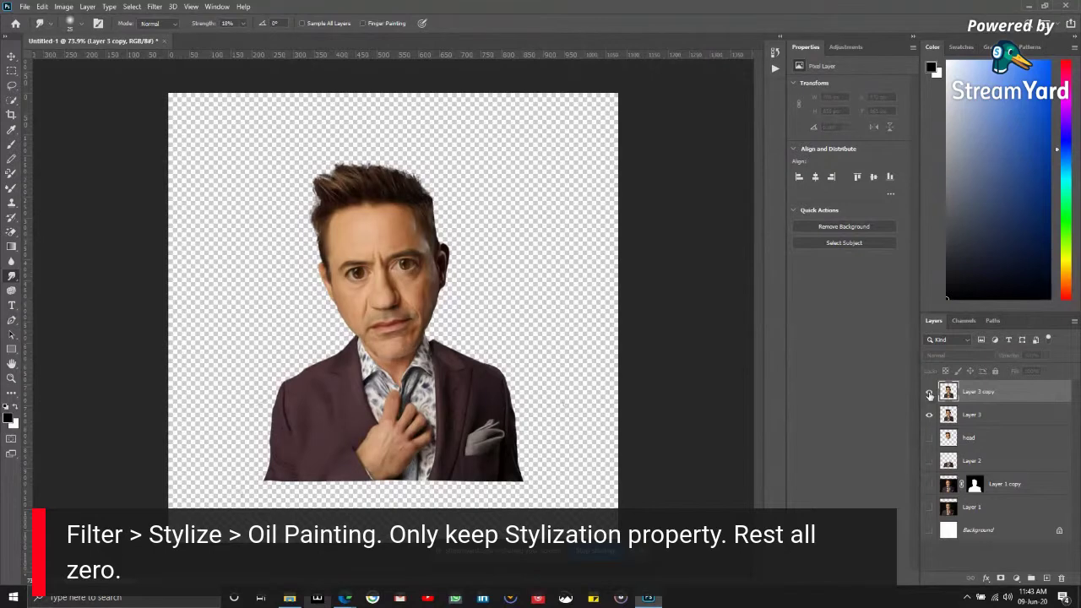
click(929, 392)
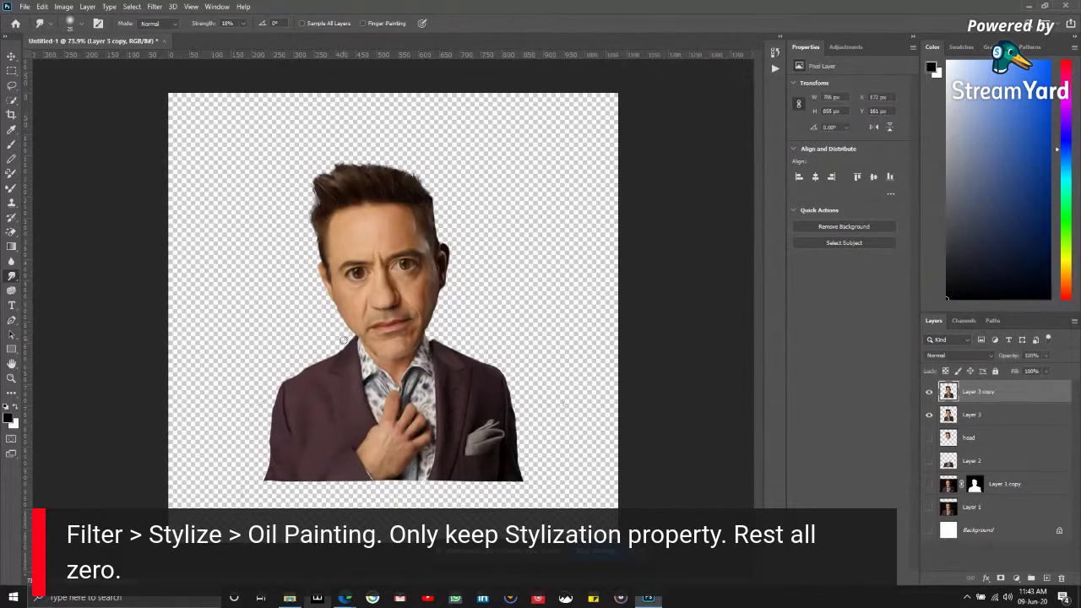
- Toggle Layer 3 copy's visibility to compare the face and hair close up before and after smudging
scroll(364, 240, up, 5)
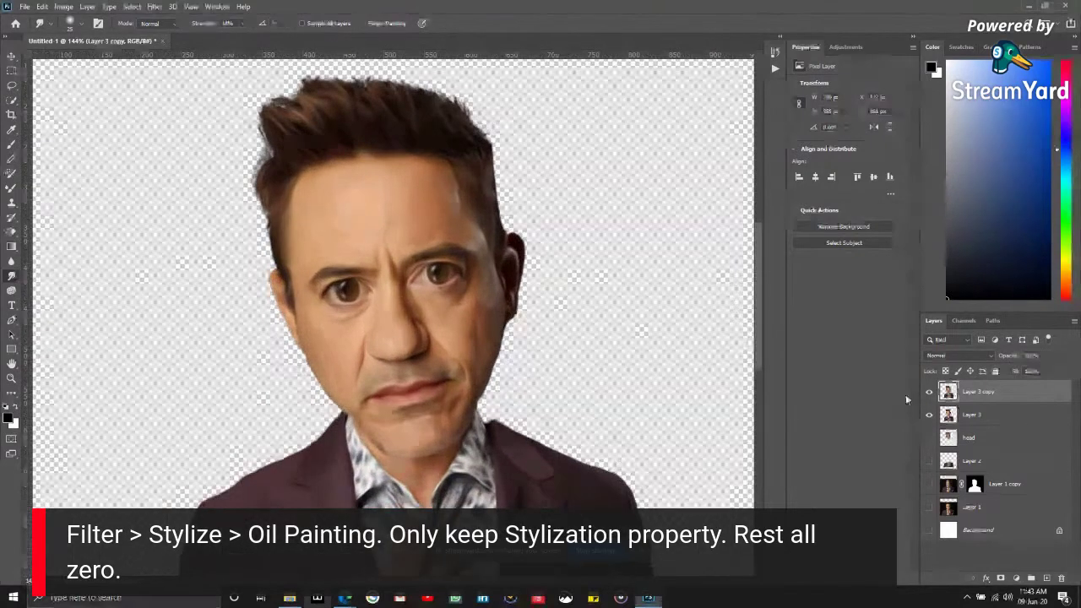
click(929, 392)
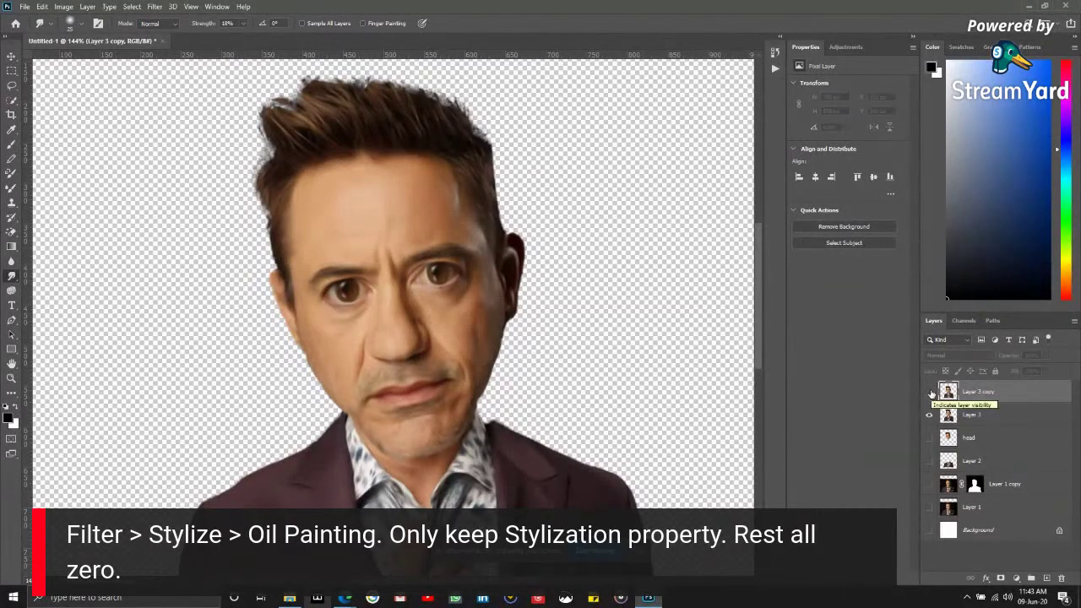
click(930, 391)
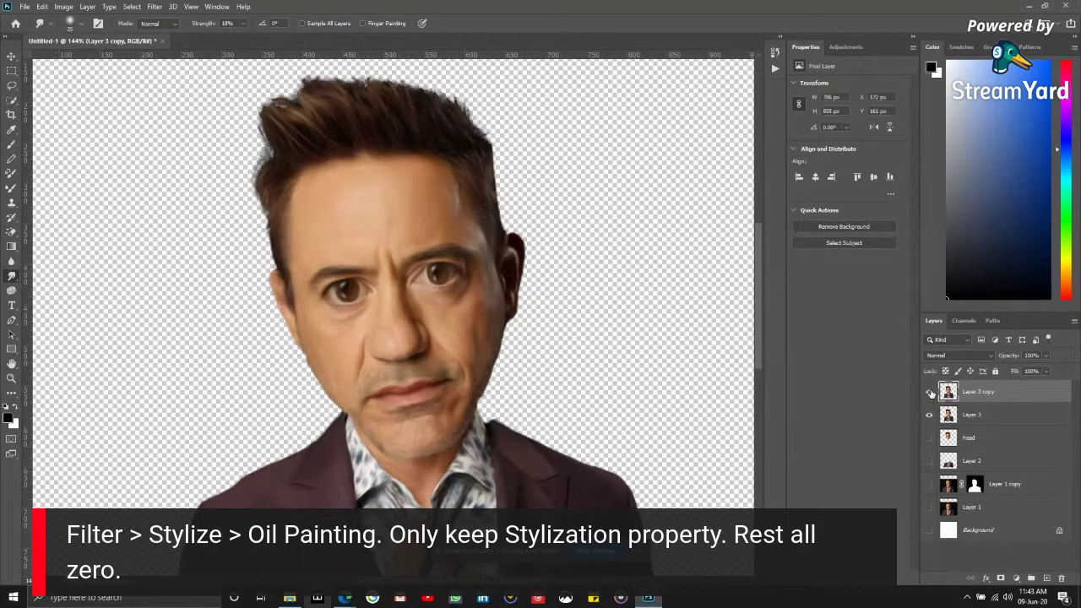
click(929, 392)
click(930, 392)
click(930, 391)
click(930, 392)
click(930, 391)
click(930, 392)
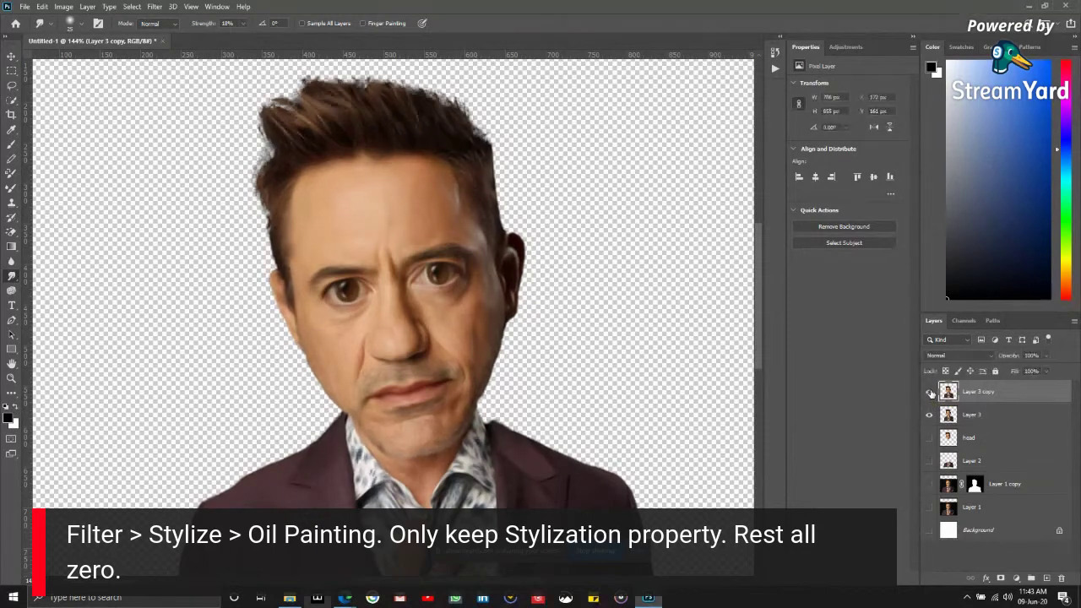
click(929, 392)
click(929, 392)
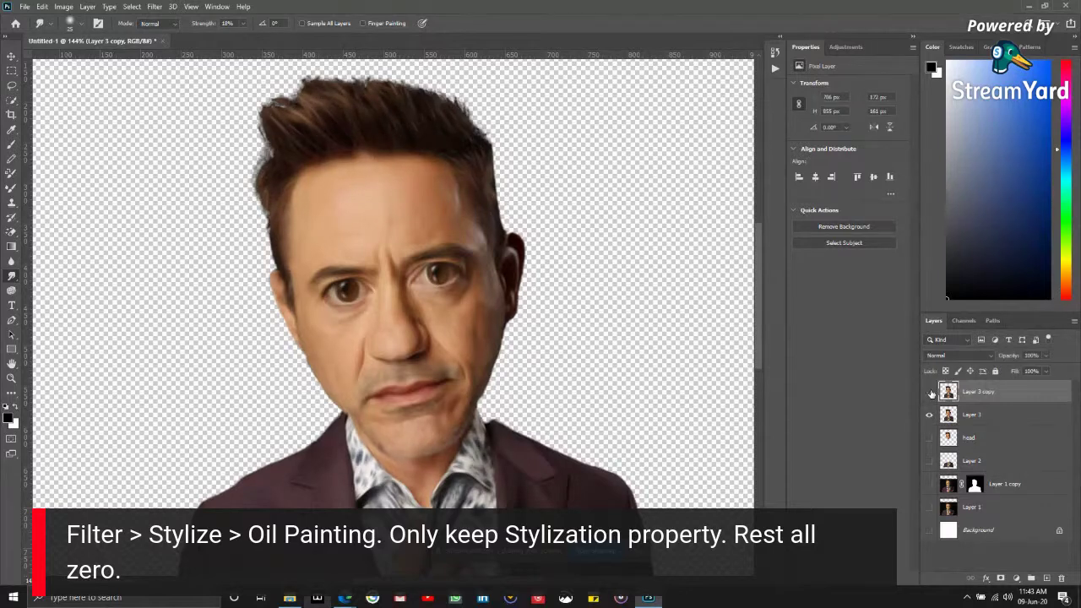
click(930, 392)
click(930, 392)
click(930, 392)
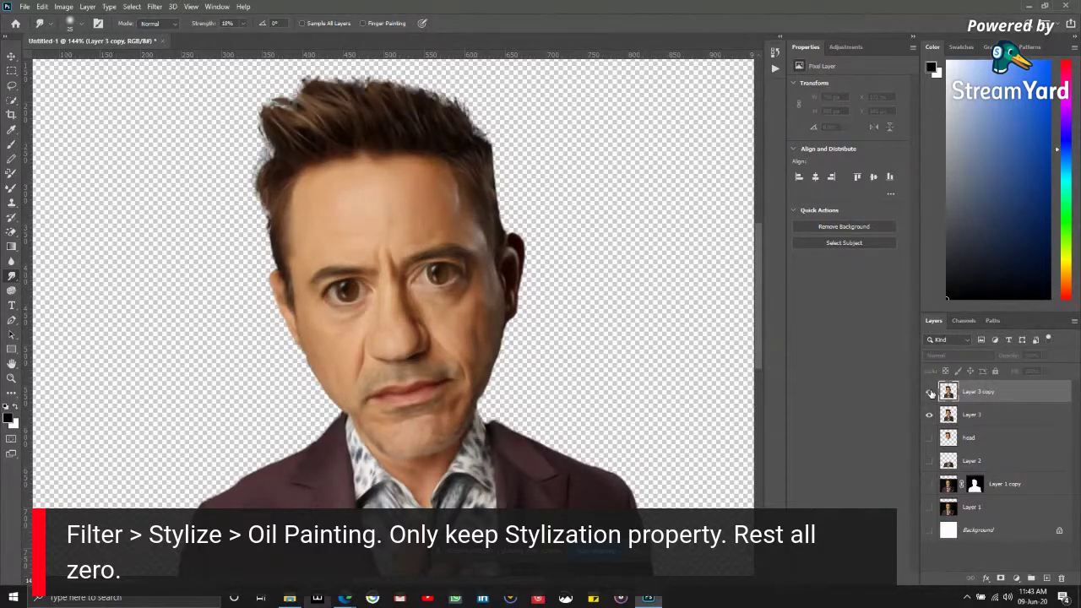
click(929, 392)
- Move Layer 3 copy up about 30 px on the canvas with the Move tool and hide Layer 3
scroll(510, 346, down, 3)
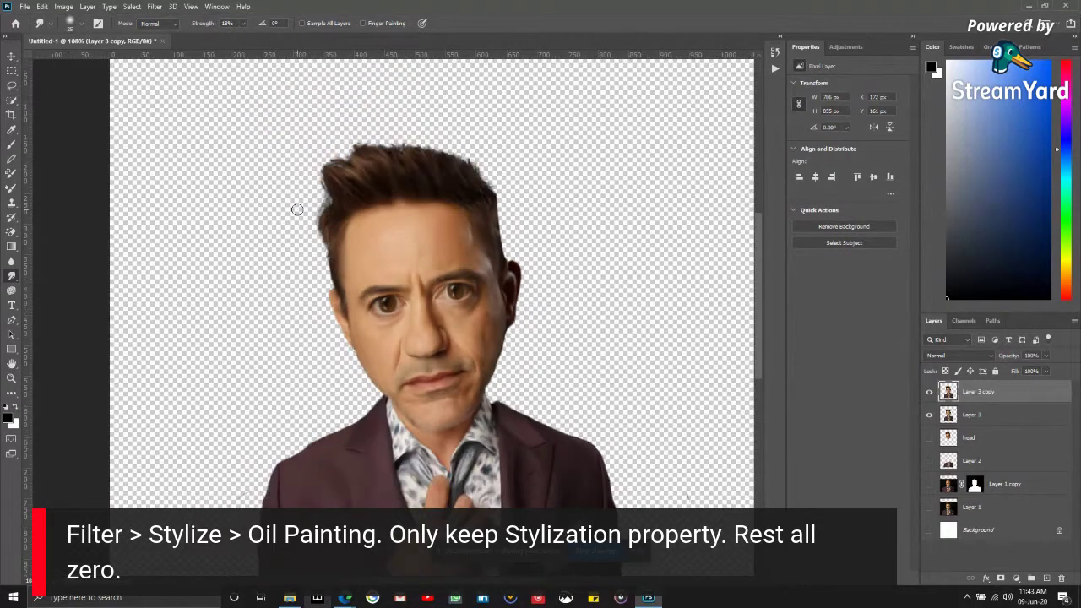
key(v)
scroll(253, 135, down, 2)
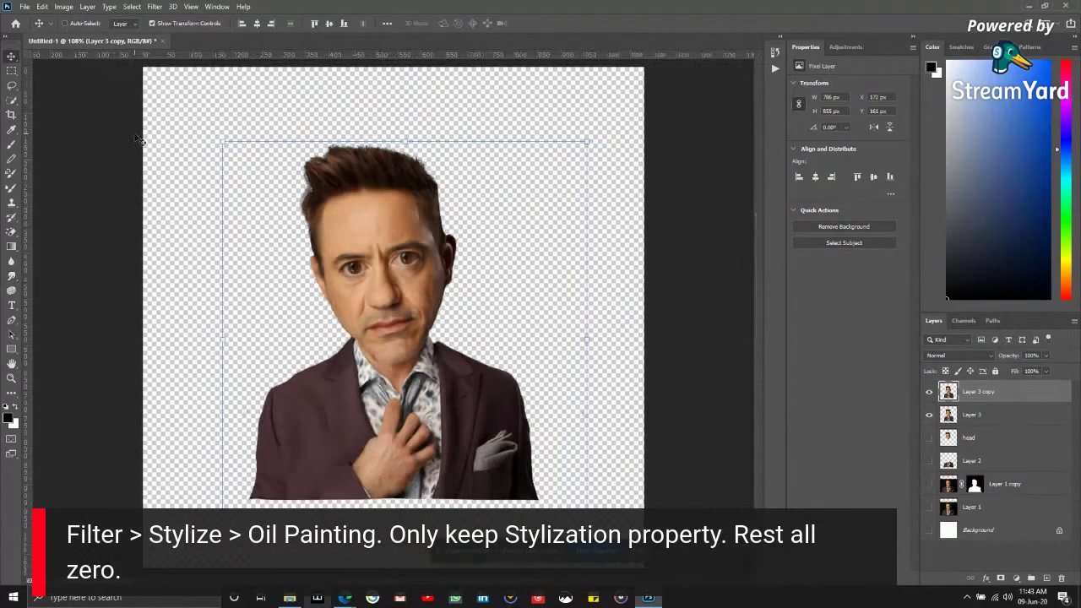
drag(431, 403, 426, 376)
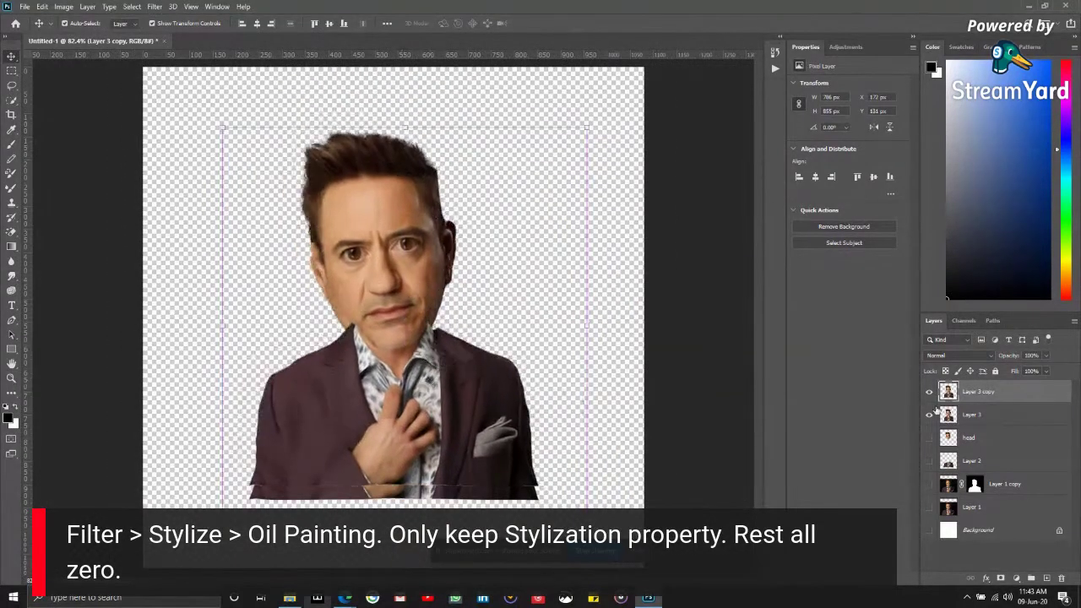
click(930, 414)
drag(353, 401, 386, 395)
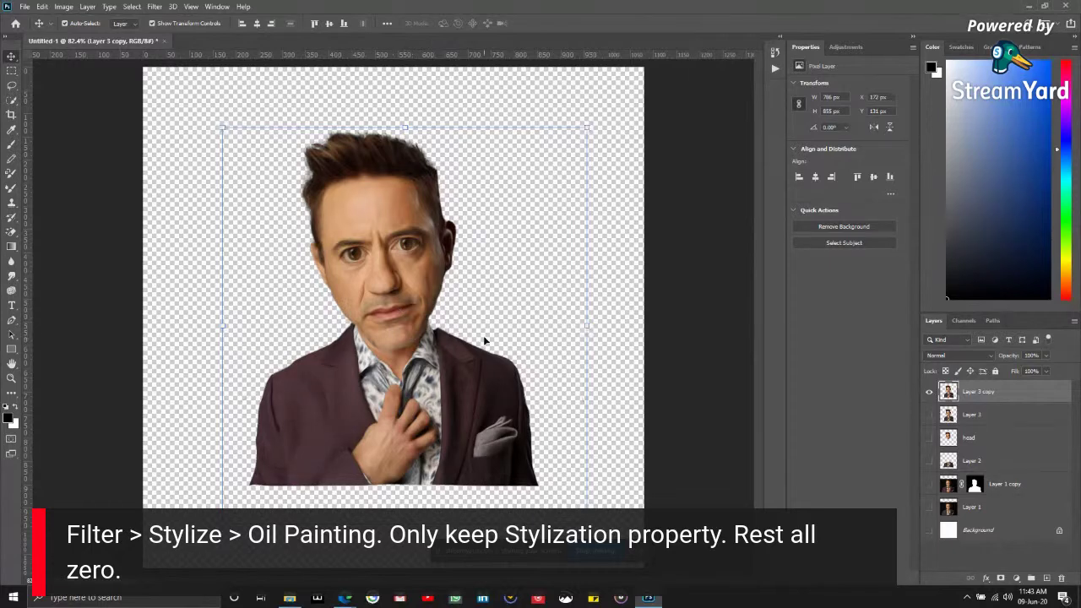
- Add a Curves adjustment layer above Layer 3 copy and shape a gentle S-curve that lifts the highlights and darkens the shadows
click(1016, 579)
click(1024, 437)
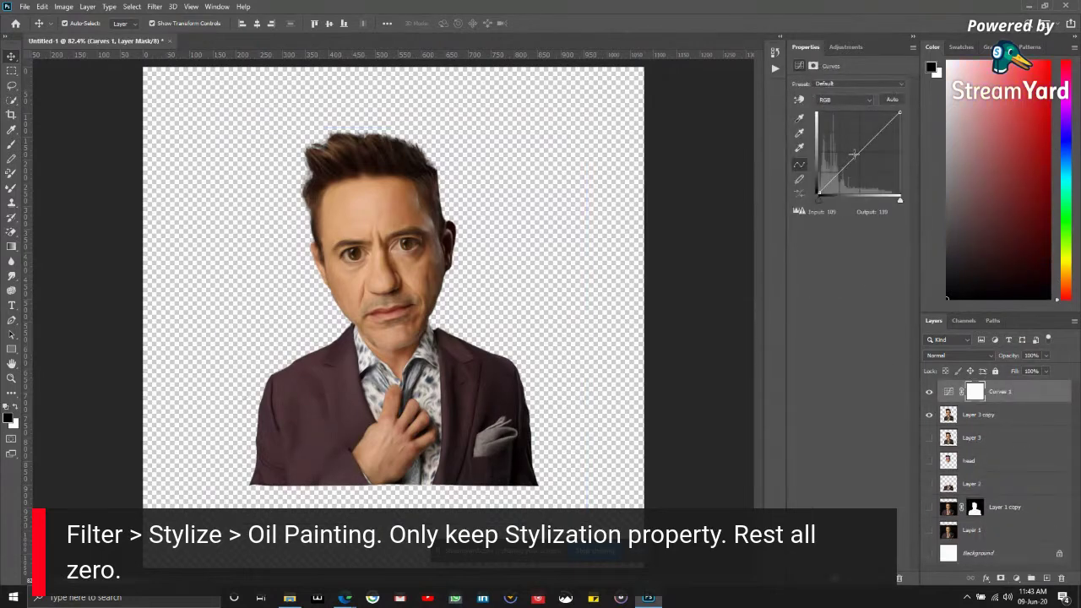
mouse_move(854, 154)
mouse_down()
mouse_move(864, 139)
mouse_move(845, 169)
mouse_up()
click(844, 163)
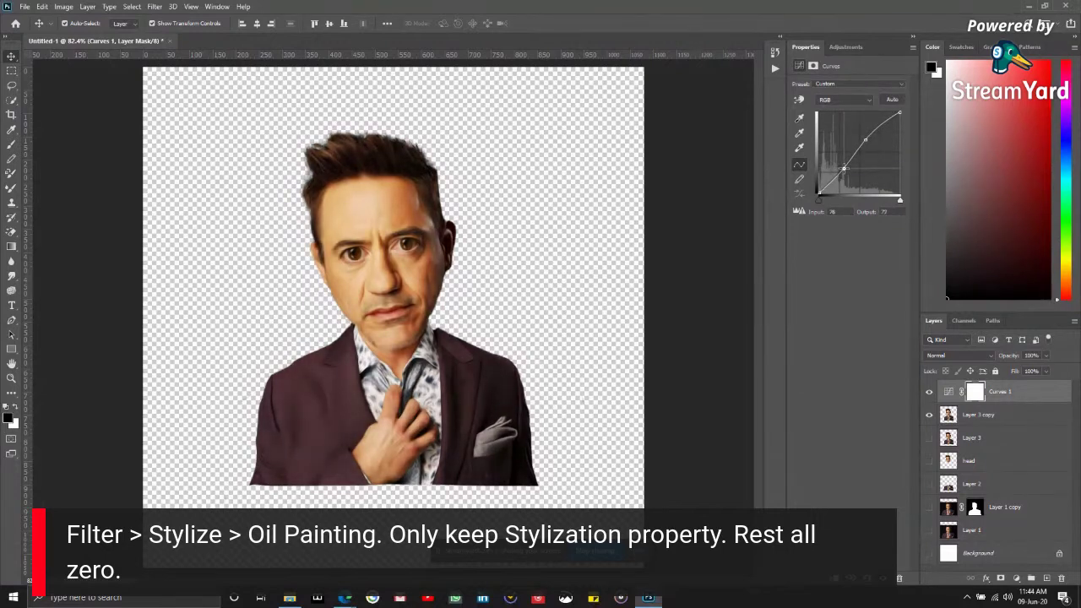
drag(845, 169, 845, 167)
drag(867, 141, 848, 167)
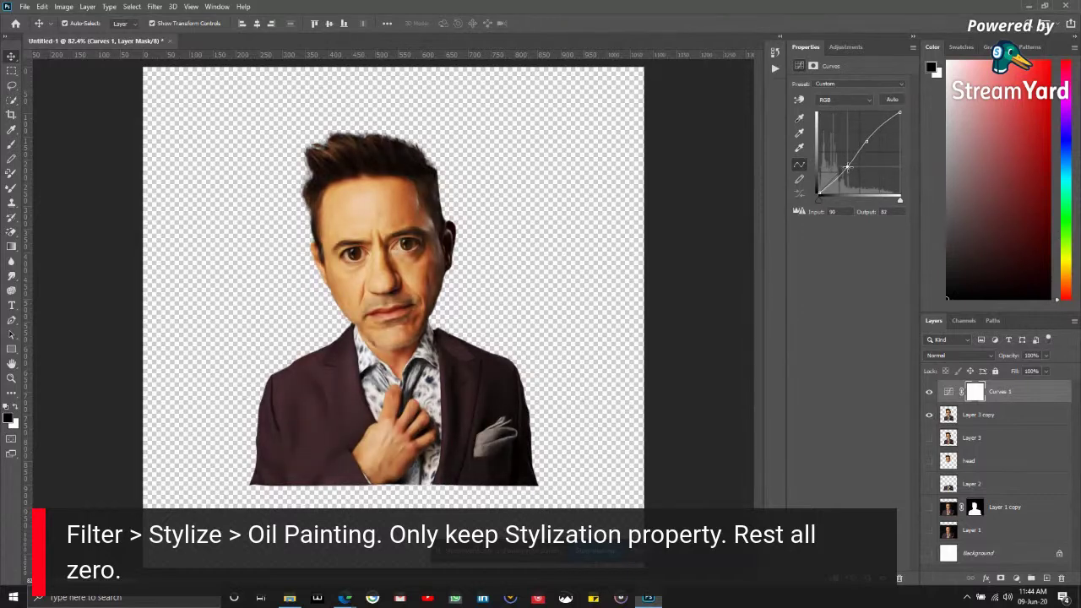
- Clip the Curves adjustment layer to Layer 3 copy
click(82, 150)
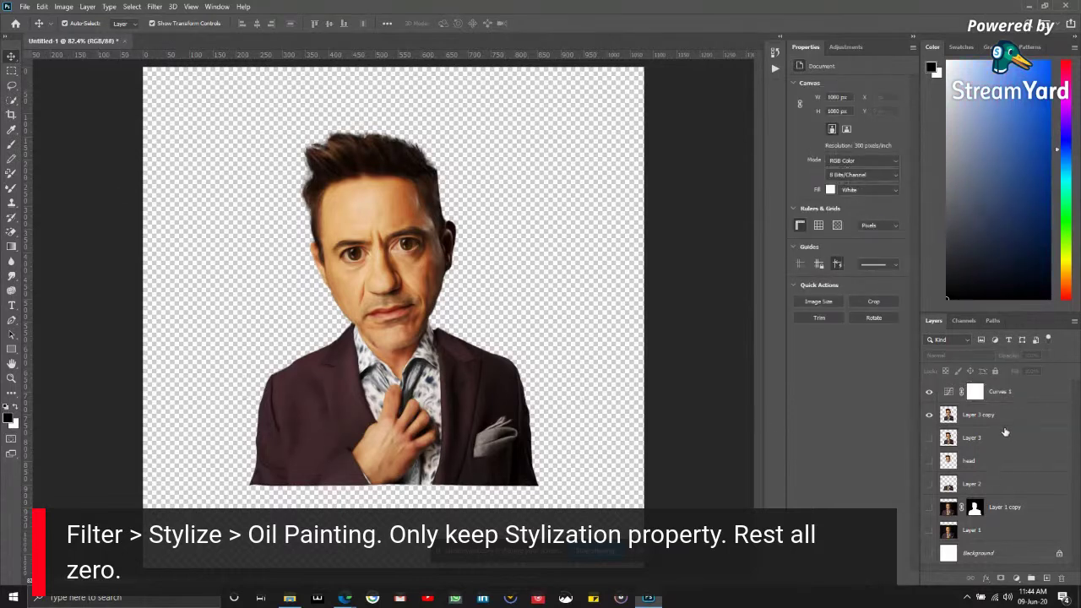
click(1043, 403)
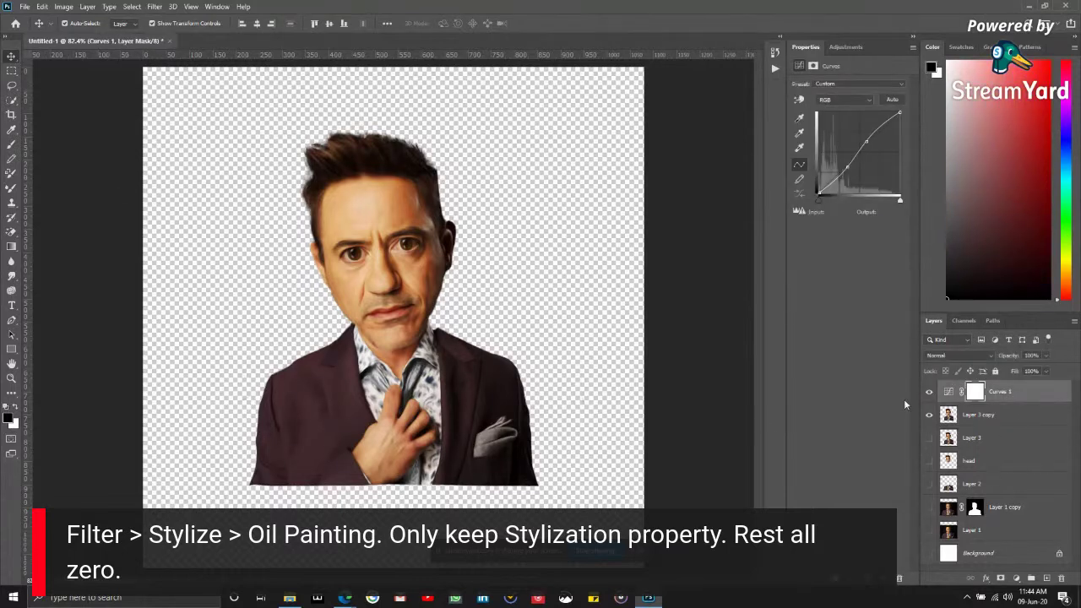
click(711, 440)
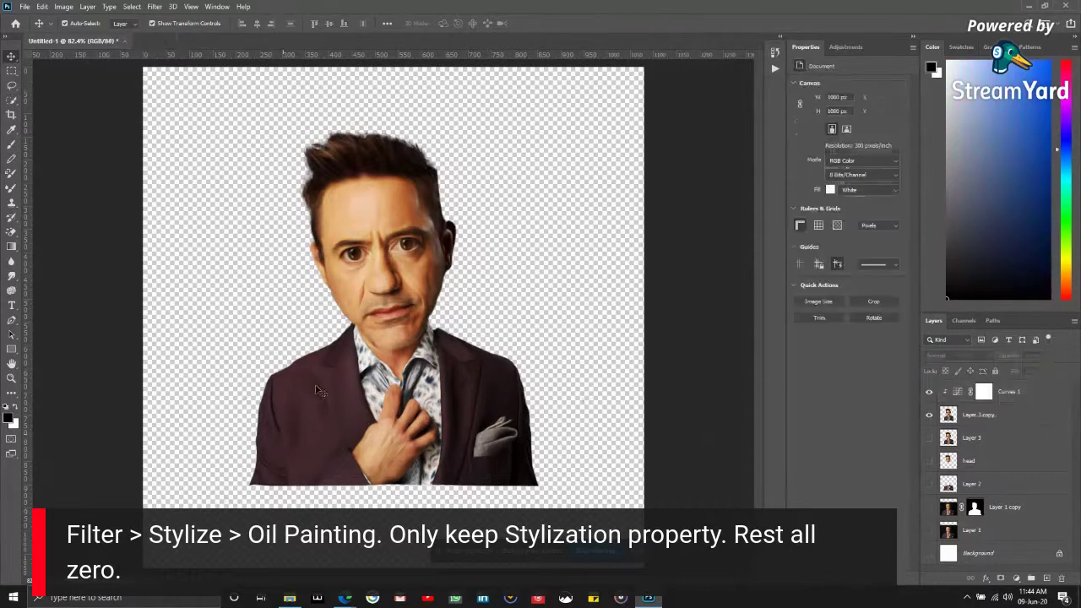
- Open Layer 3 copy in the Camera Raw Filter and set Exposure +0.05, Contrast +36, Highlights +17, Shadows -6, Whites +11 and Blacks +21
click(401, 353)
click(156, 6)
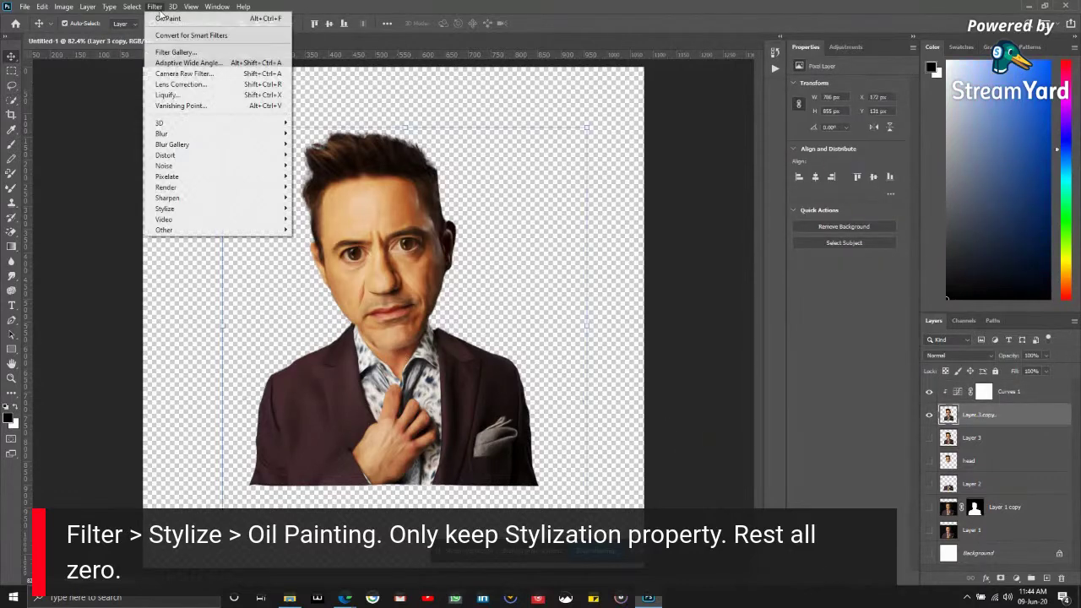
click(182, 74)
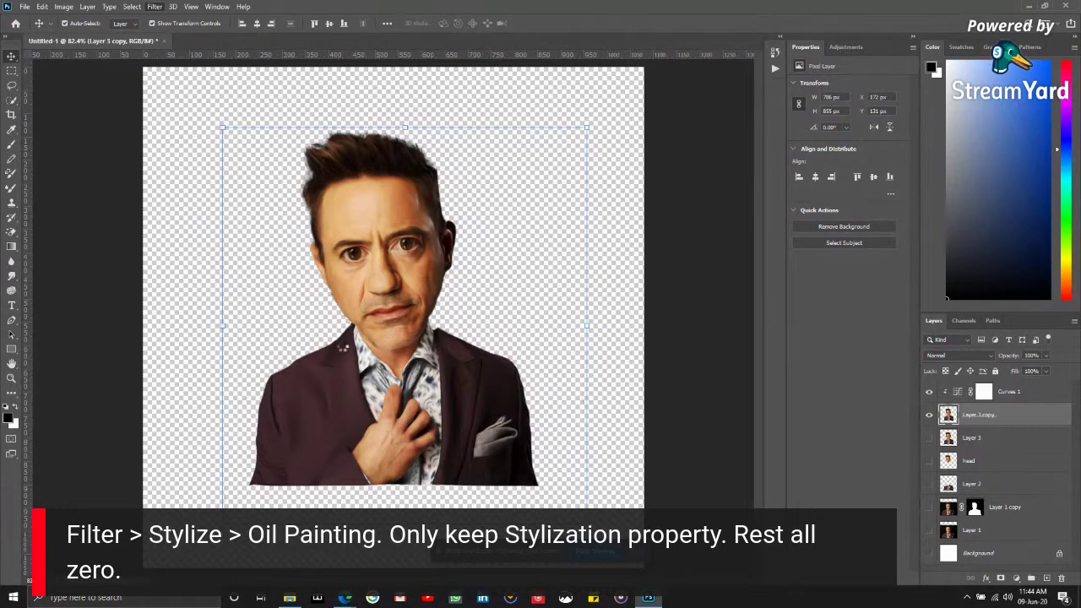
key(ctrl+shift+a)
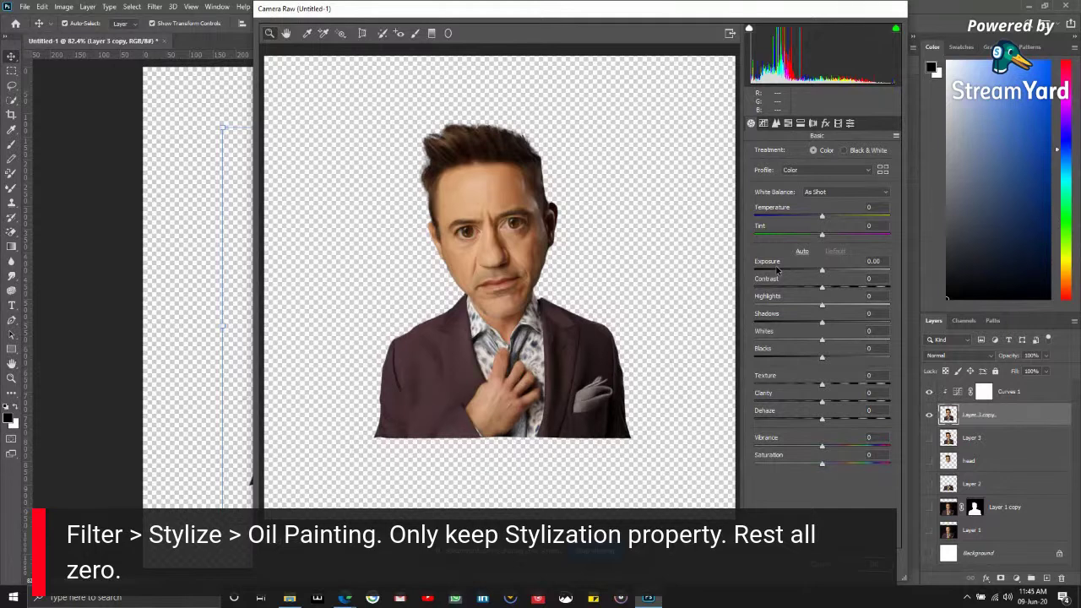
drag(776, 266, 768, 382)
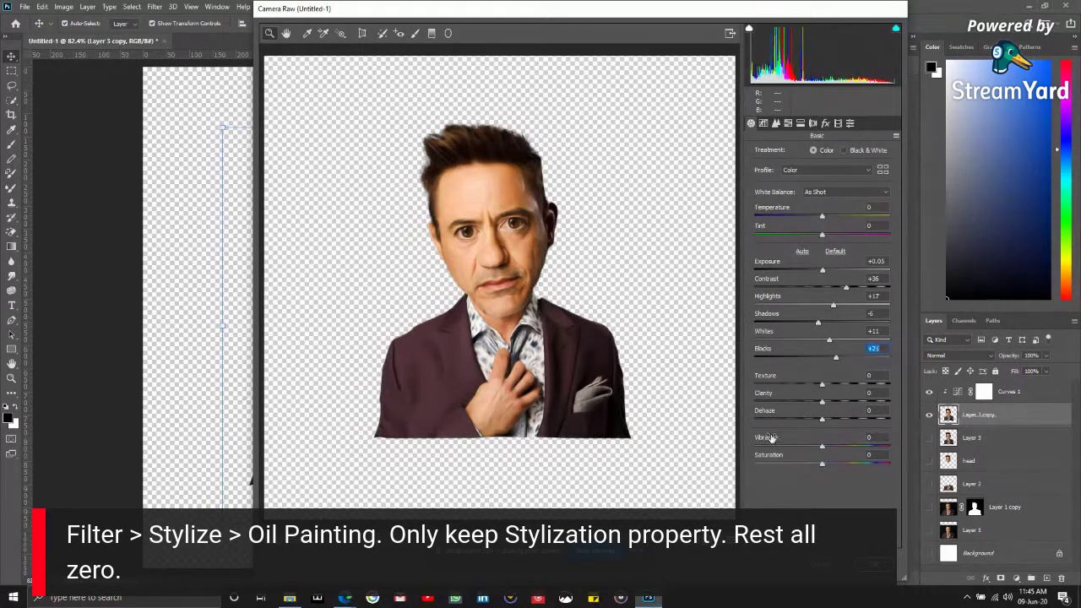
- Set Vibrance to +5, Temperature to -3 and Tint to +8, and apply the Camera Raw adjustments
drag(767, 437, 774, 436)
drag(823, 218, 829, 234)
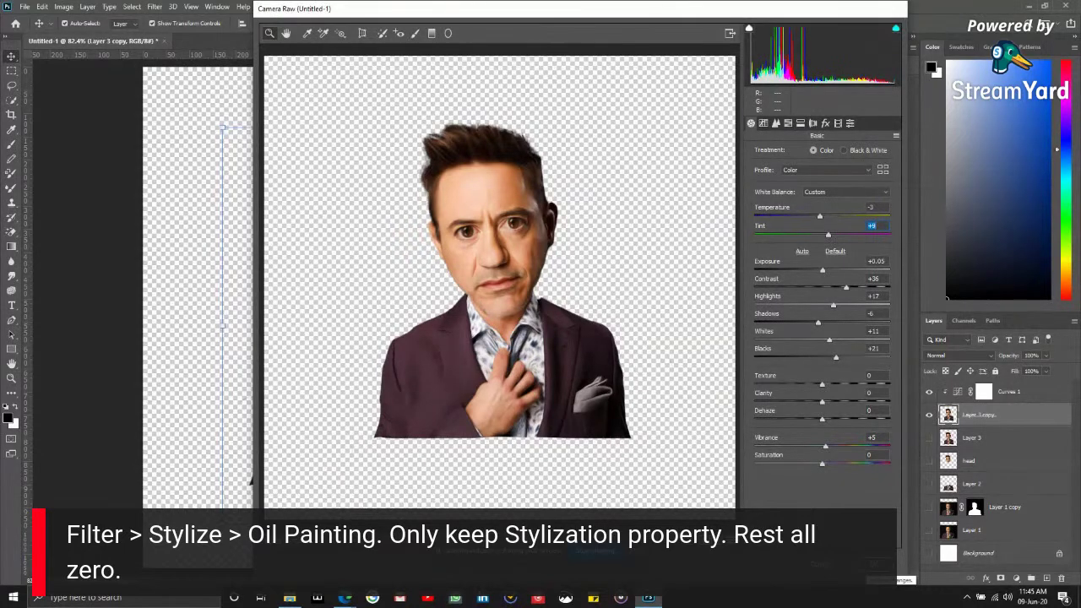
click(874, 564)
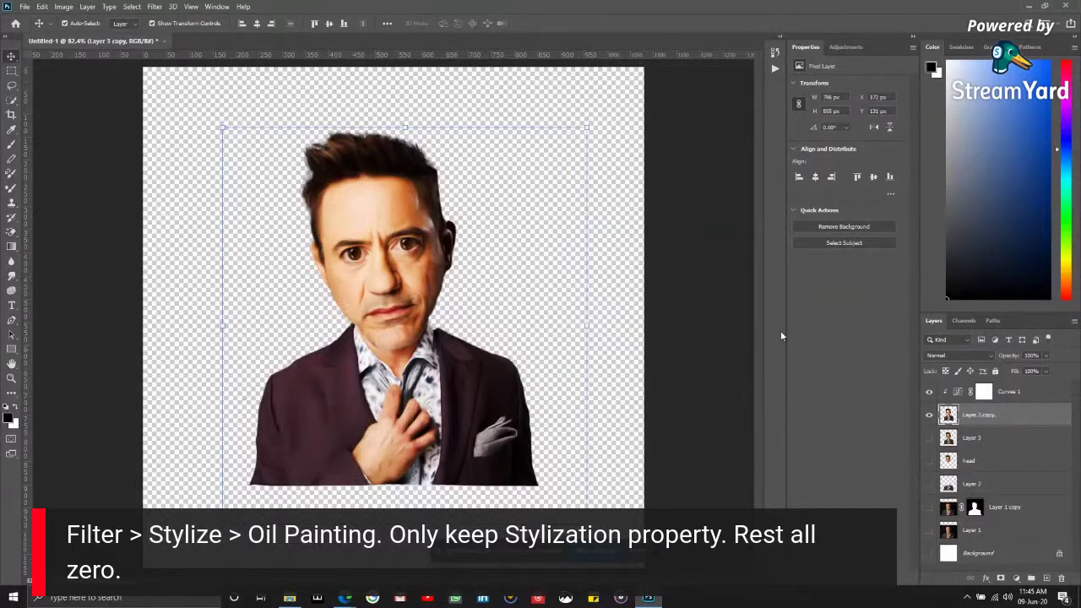
- Hide and delete the Curves adjustment layer, leaving no layer selected
click(930, 392)
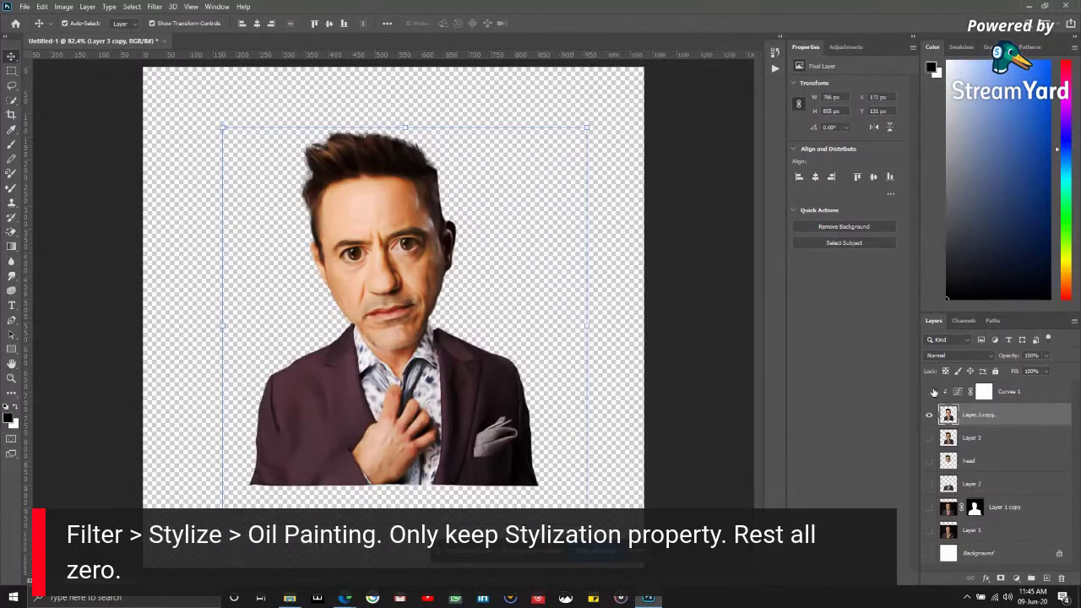
click(1040, 398)
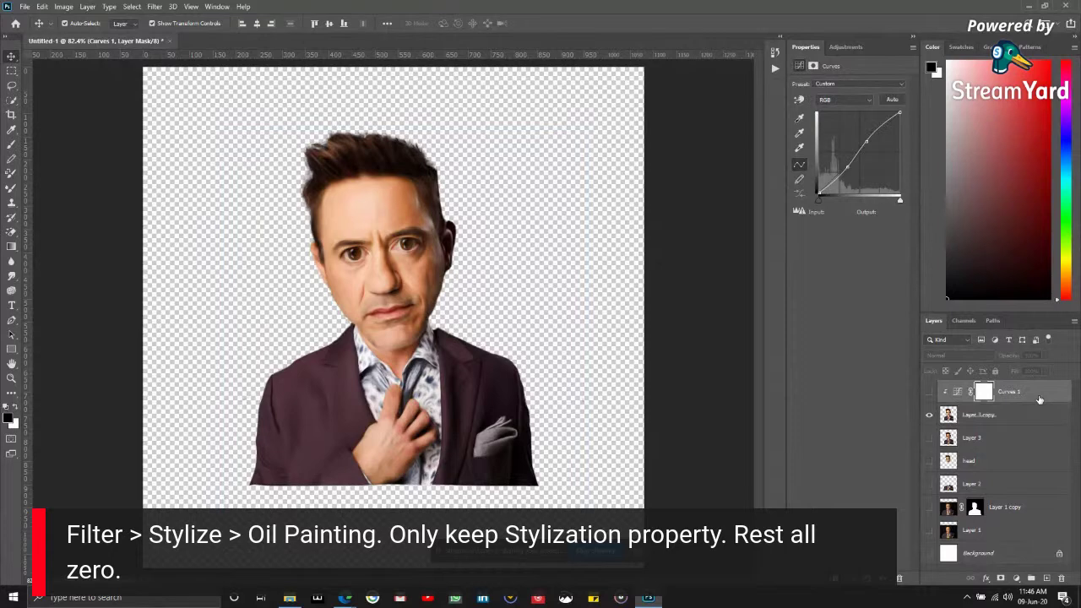
key(Delete)
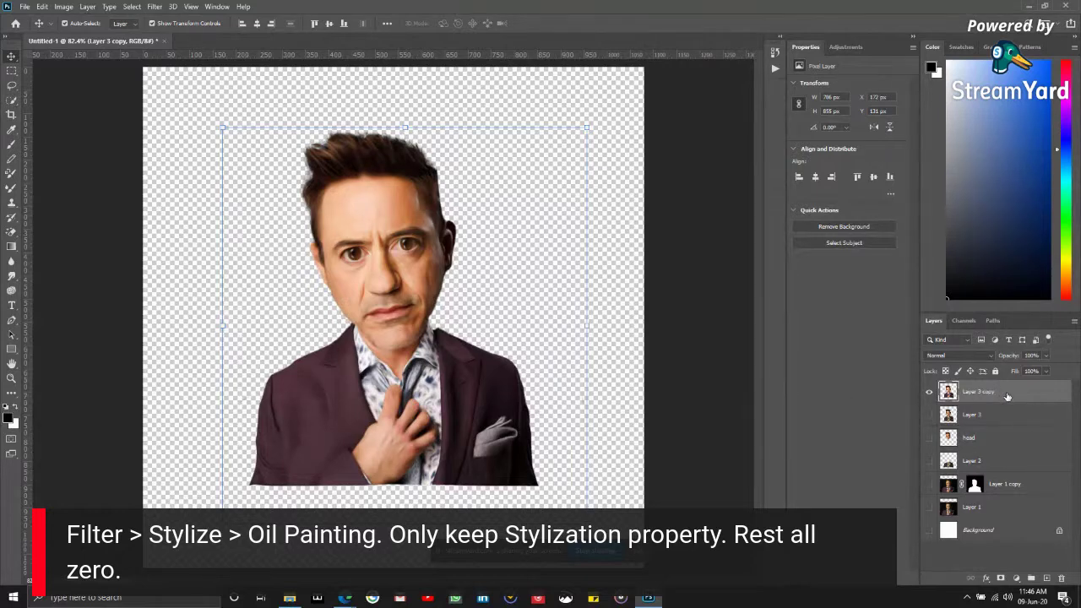
click(681, 416)
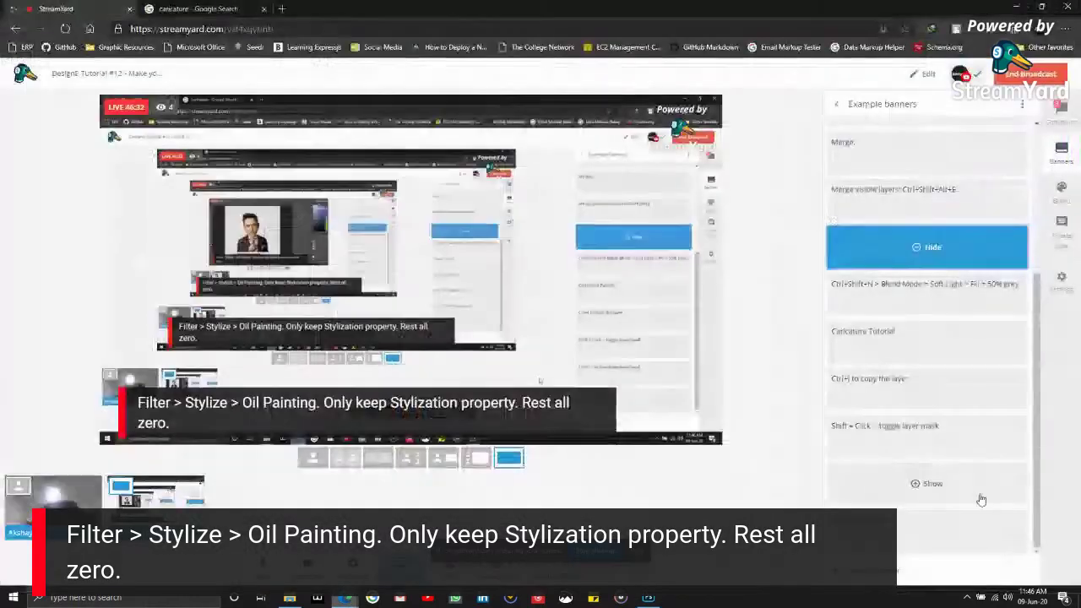
- Switch to StreamYard, show the banner about the Soft Light layer filled with 50% grey, and return to Photoshop
click(345, 598)
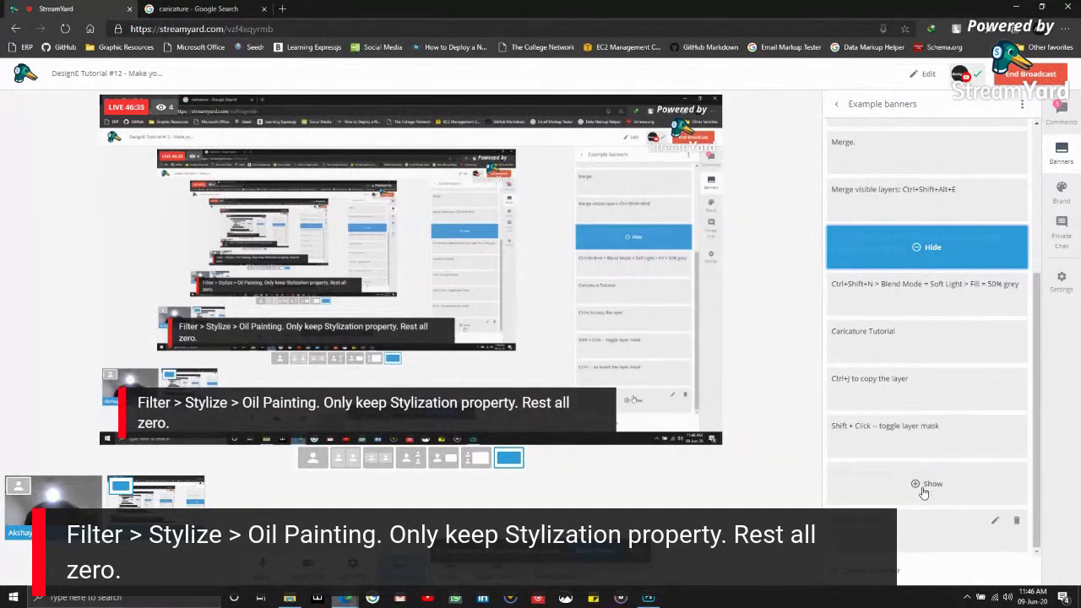
click(927, 484)
mouse_move(648, 598)
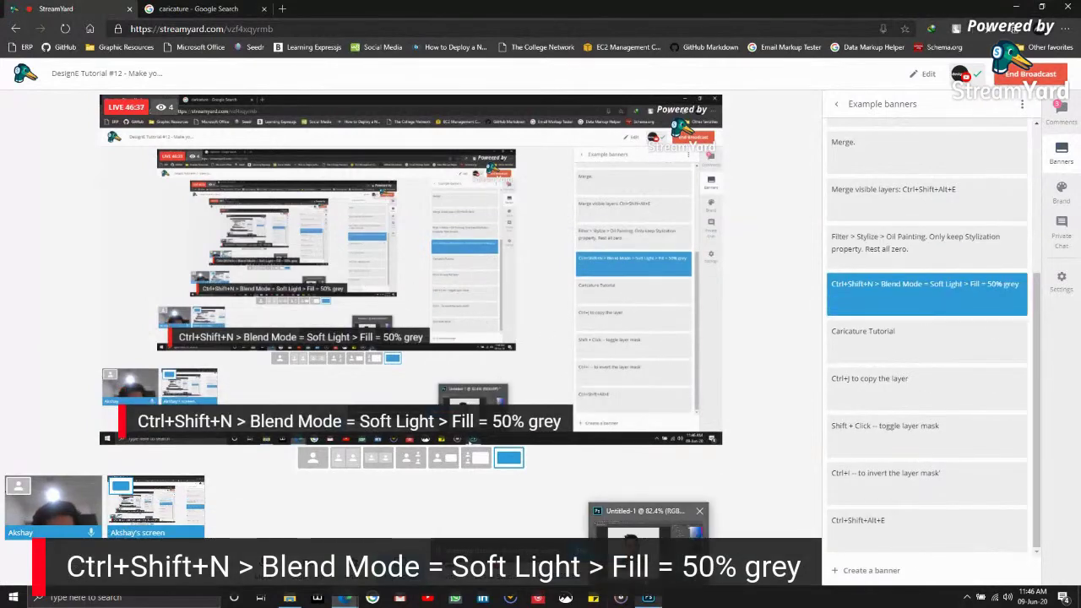
click(648, 526)
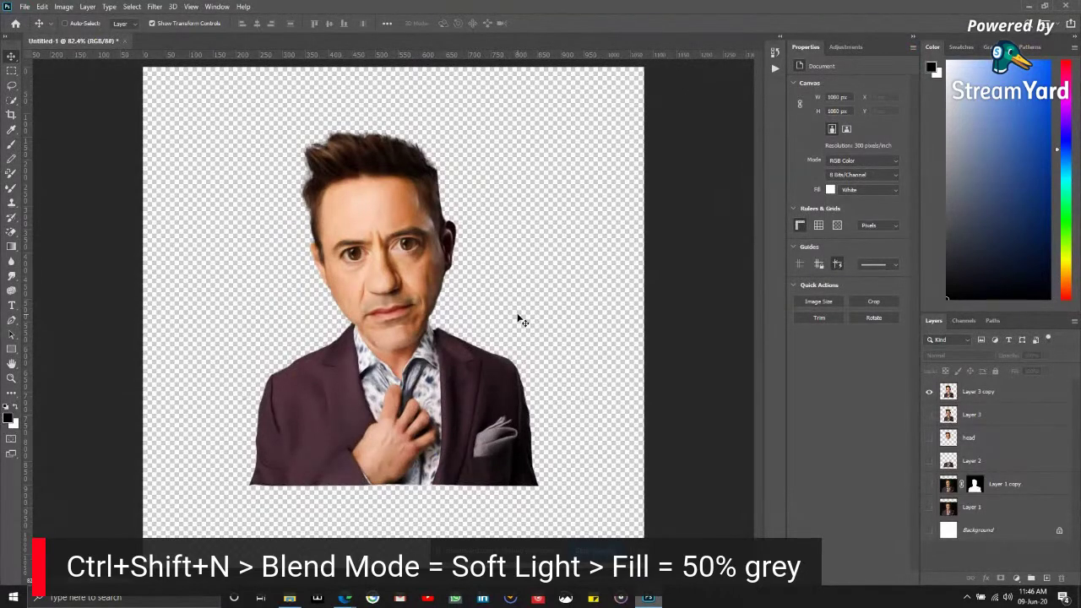
key(ctrl+shift+n)
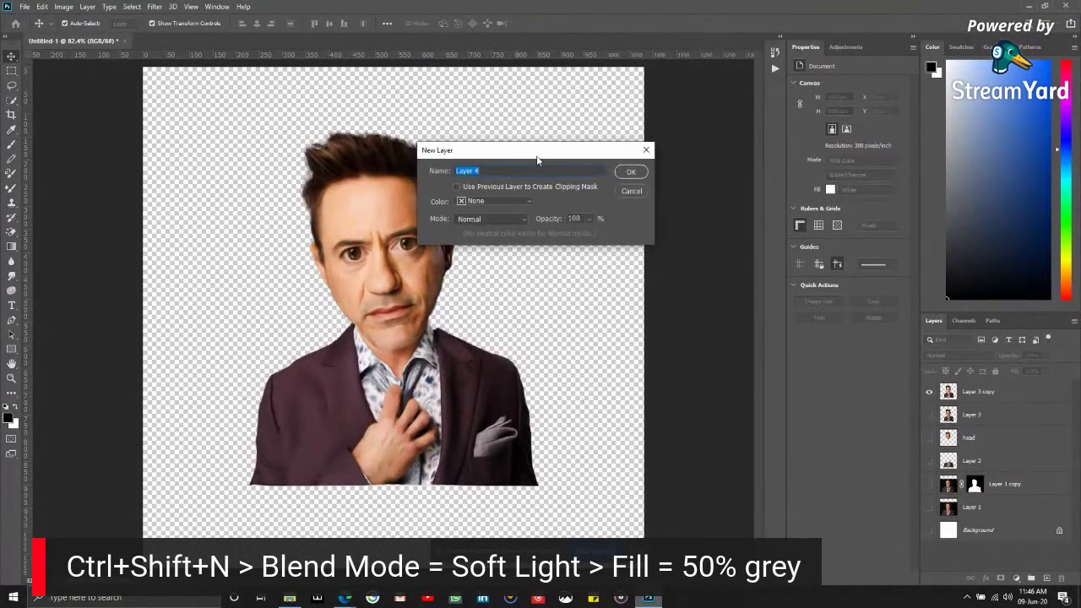
drag(537, 160, 593, 184)
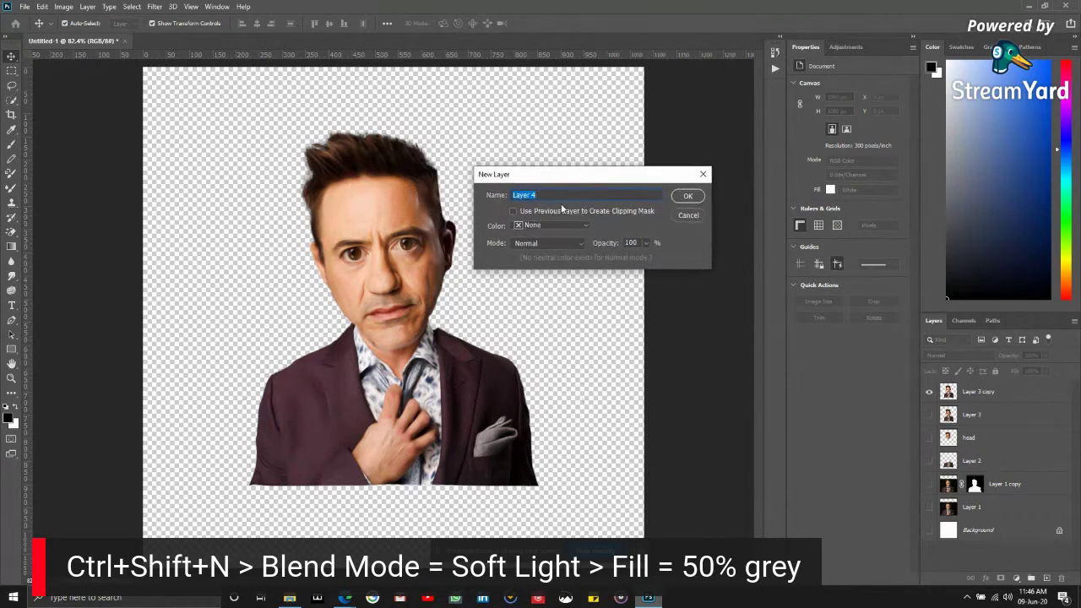
click(706, 177)
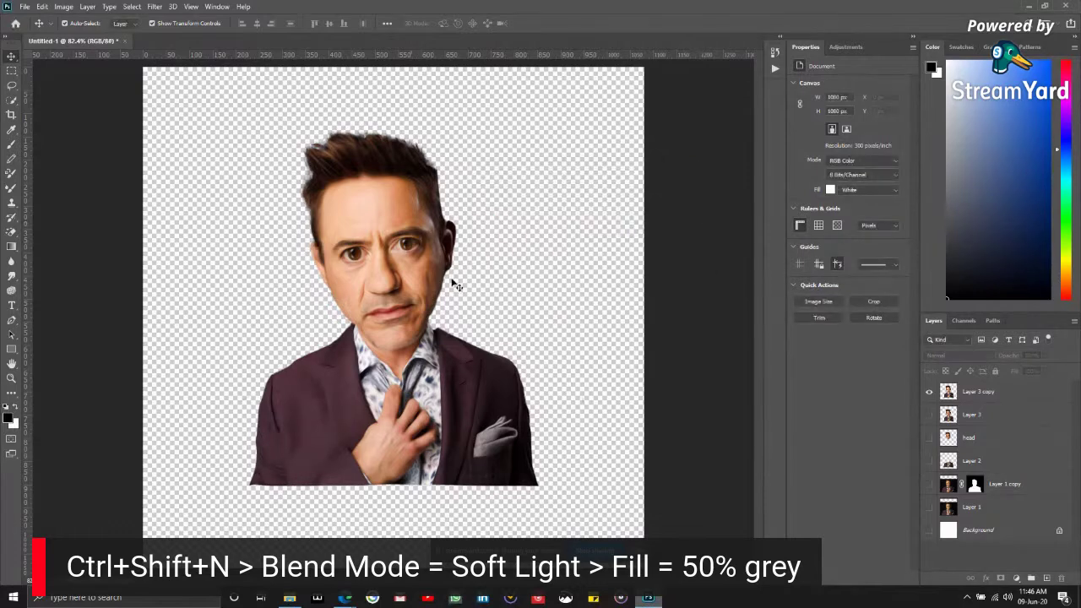
- Add a new layer above Layer 3 copy and try the foreground Color Picker's RGB, saturation and brightness modes
click(1047, 579)
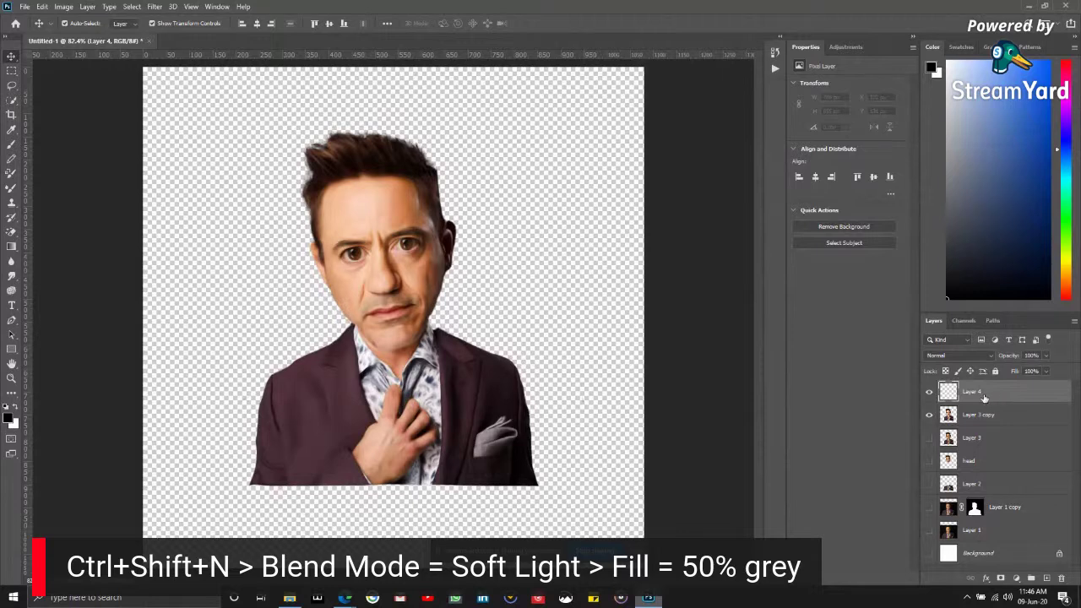
mouse_move(962, 290)
mouse_down()
mouse_move(966, 259)
mouse_move(896, 209)
mouse_up()
click(934, 71)
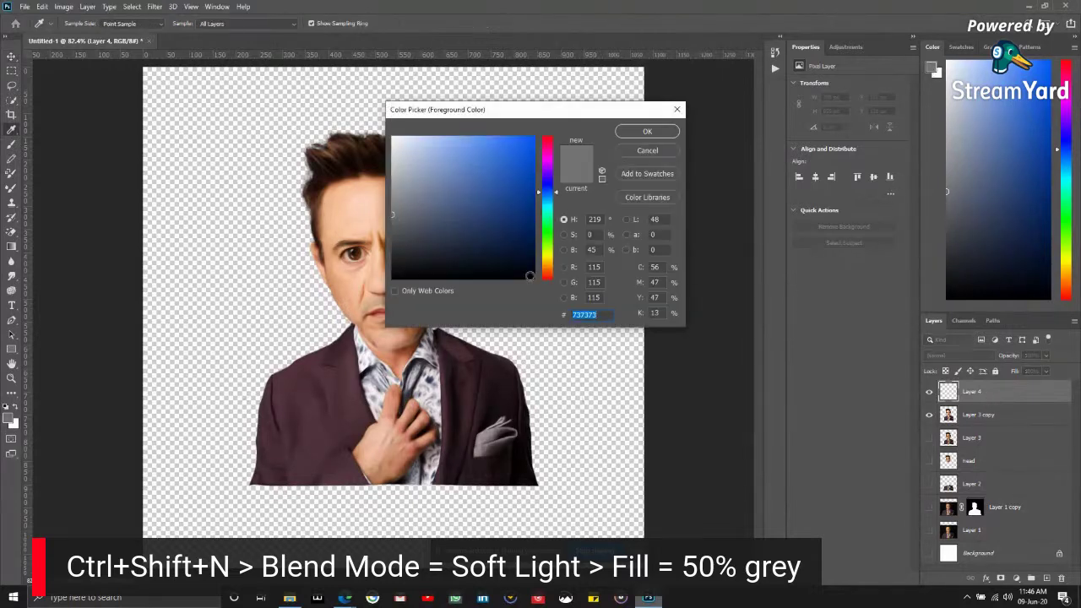
click(564, 298)
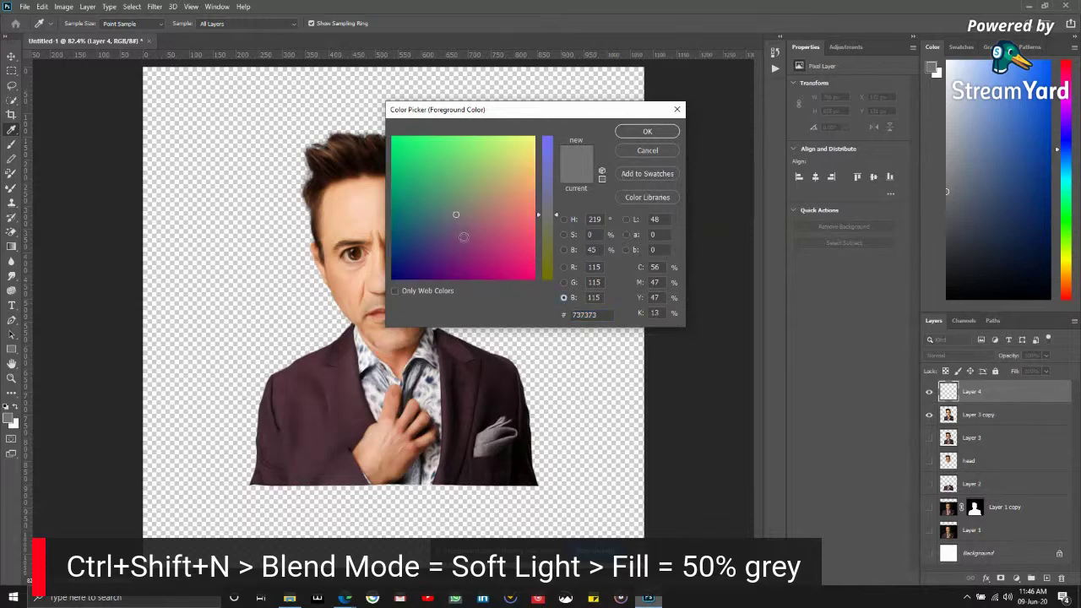
click(565, 282)
click(565, 267)
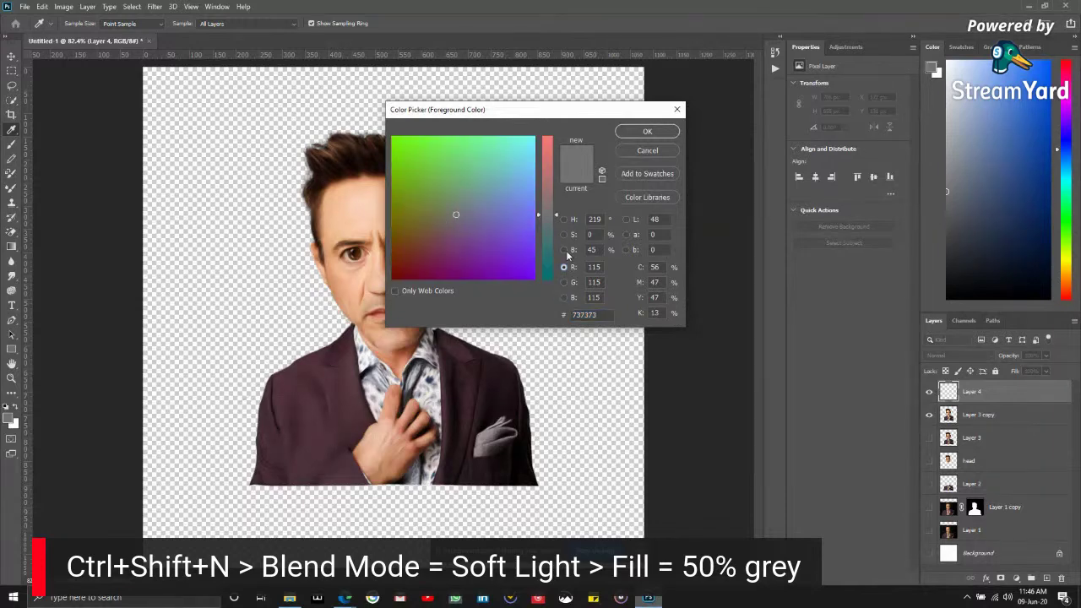
click(564, 250)
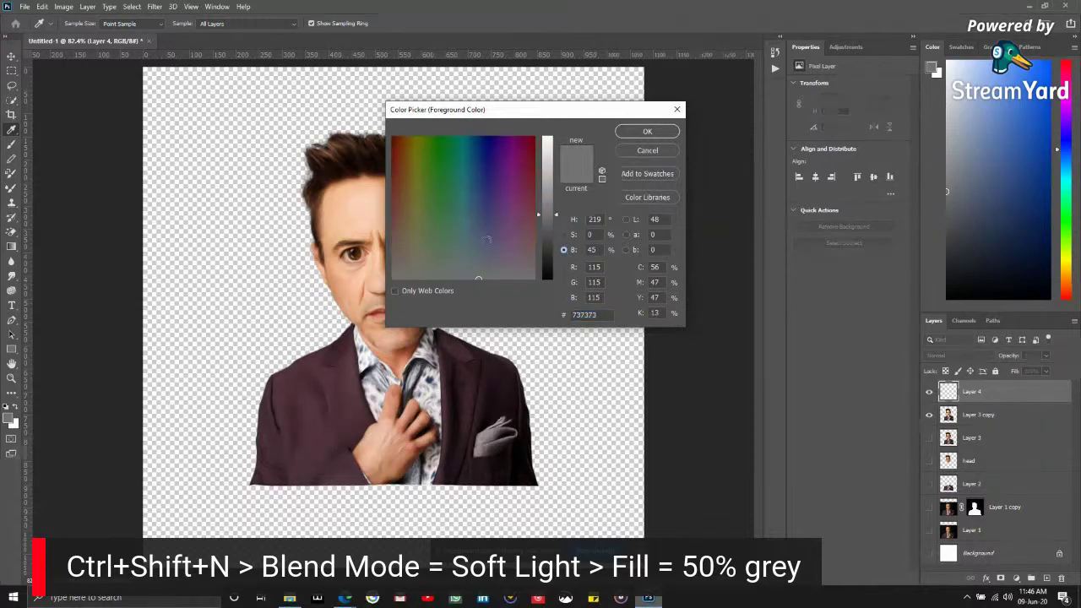
click(566, 236)
click(564, 250)
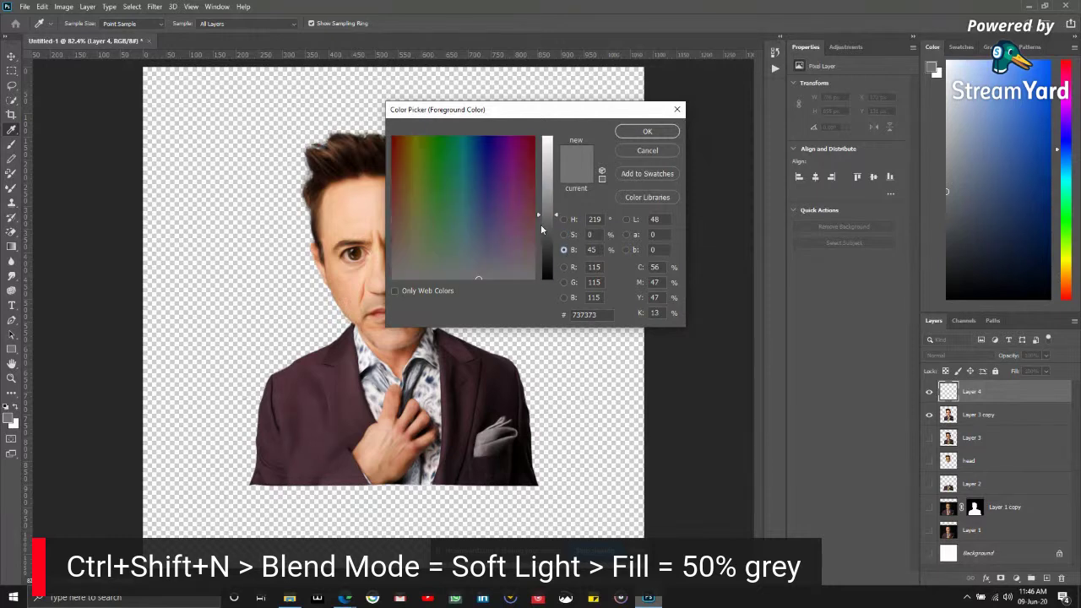
- Try filling the new layer with a neutral grey foreground colour of 50% brightness, and delete that layer
drag(554, 216, 553, 207)
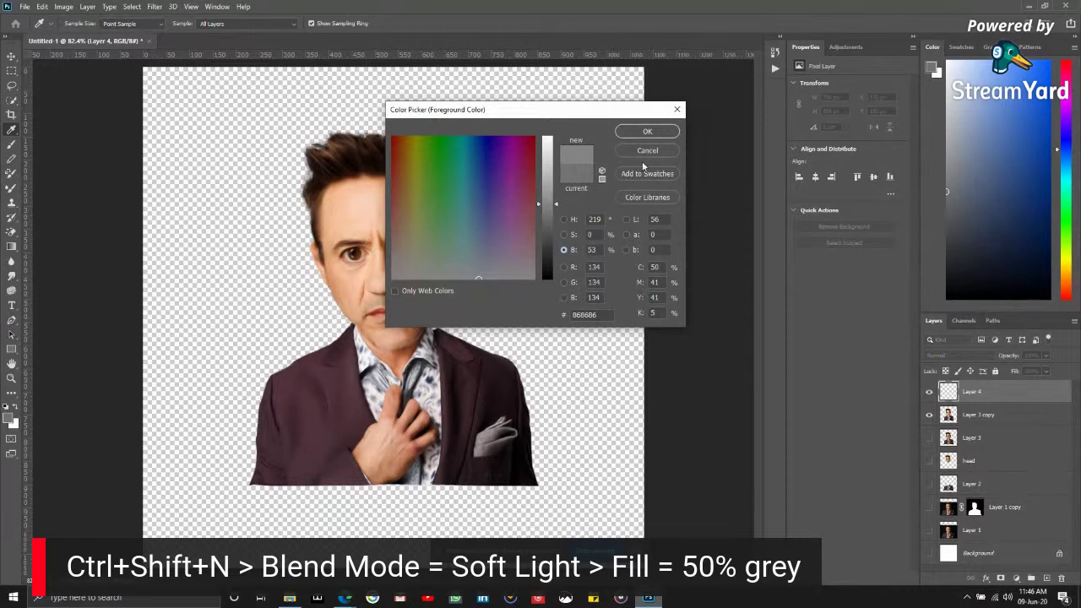
click(564, 219)
drag(518, 191, 364, 132)
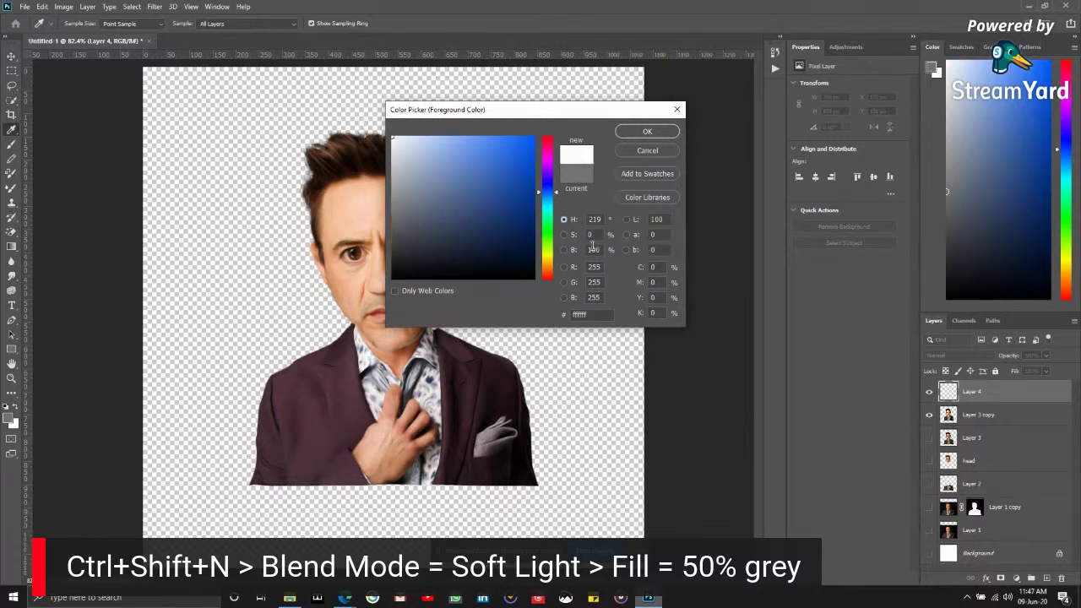
double_click(600, 249)
text(50)
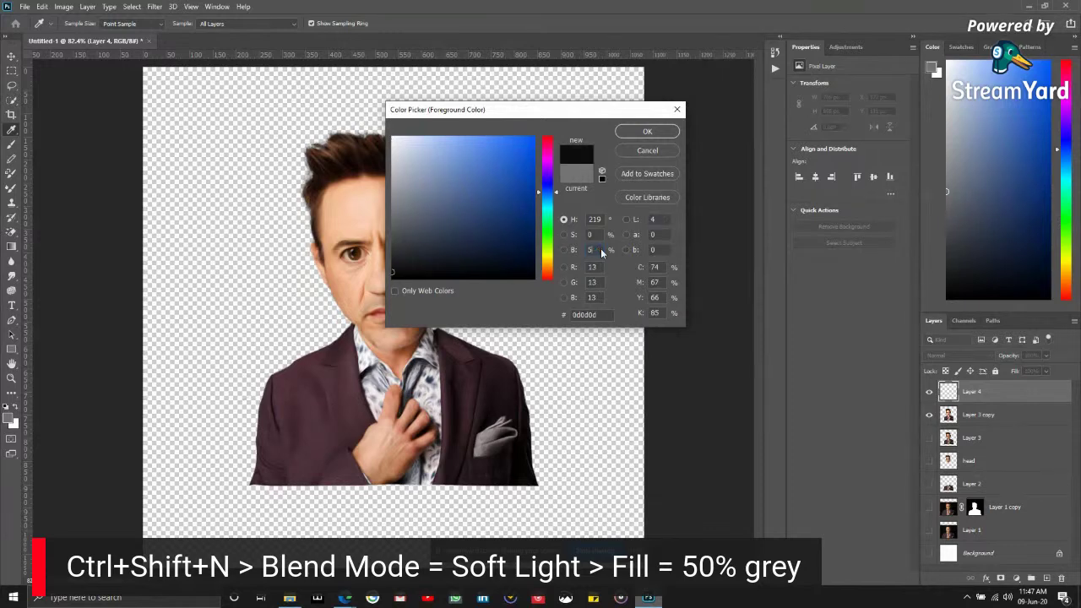
click(646, 132)
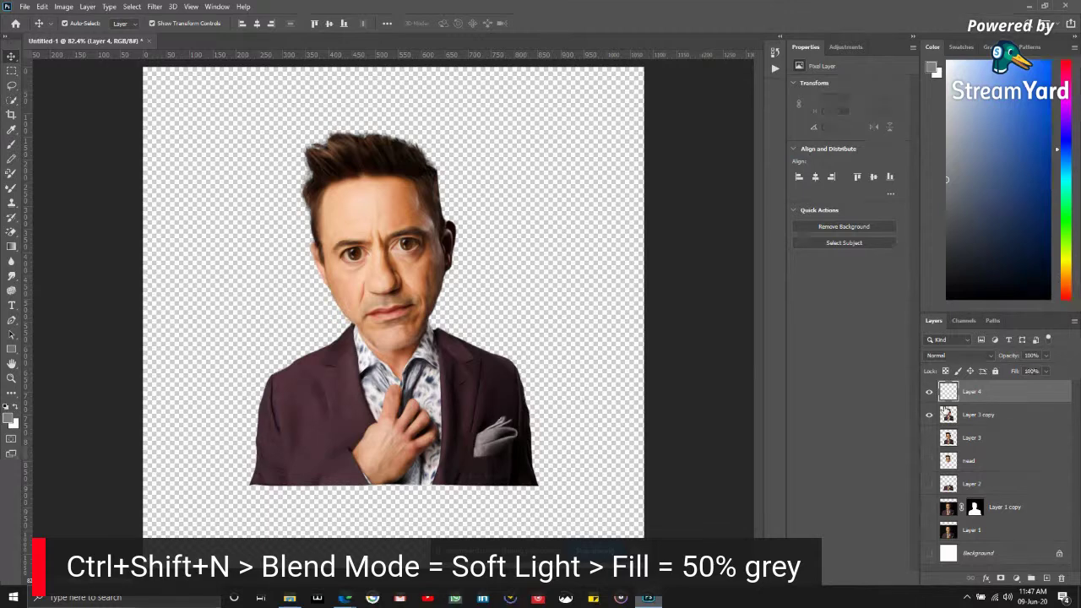
key(alt+BackSpace)
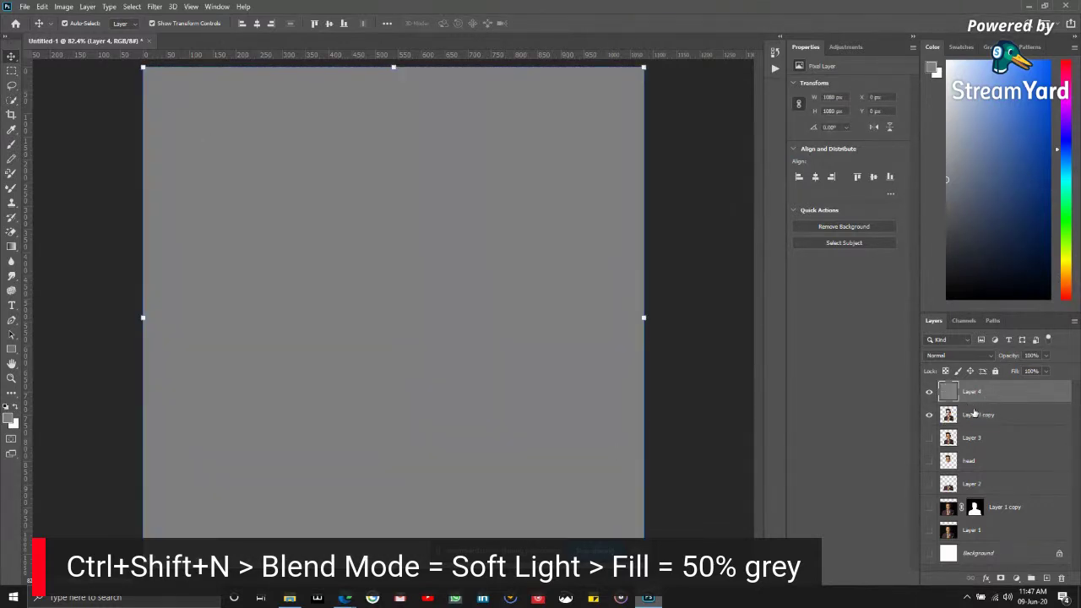
key(Delete)
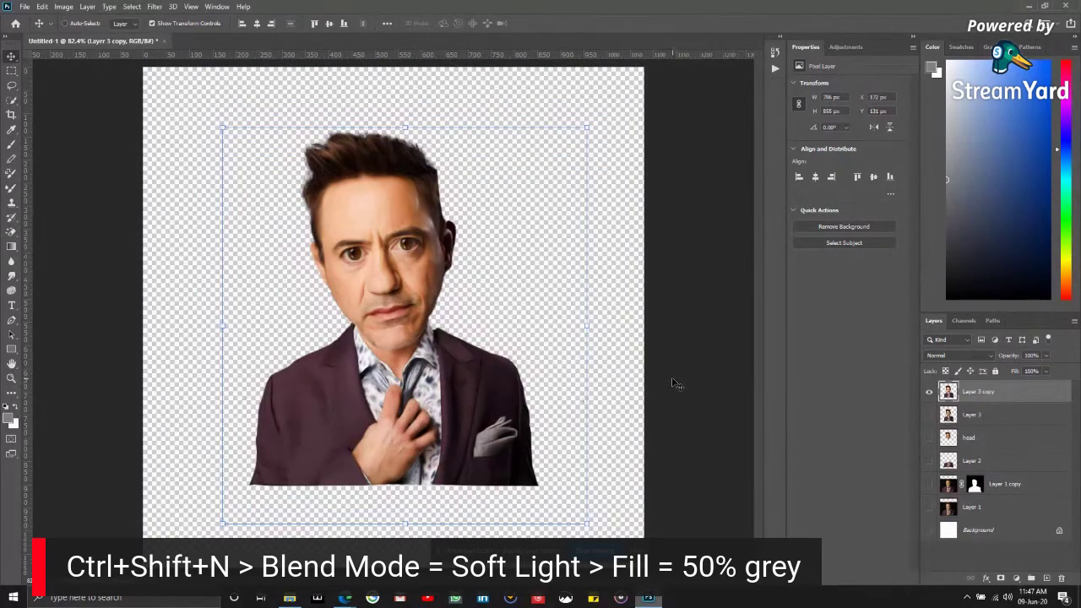
- Create a new Layer 4 in Soft Light mode, filled with the Soft-Light-neutral 50% gray
key(ctrl+shift+n)
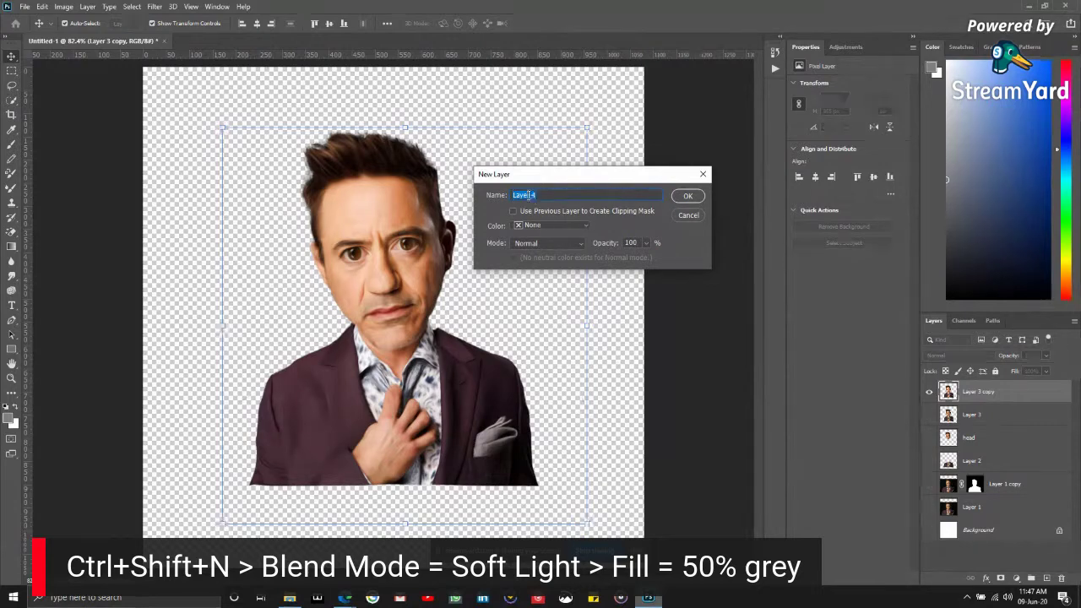
click(558, 241)
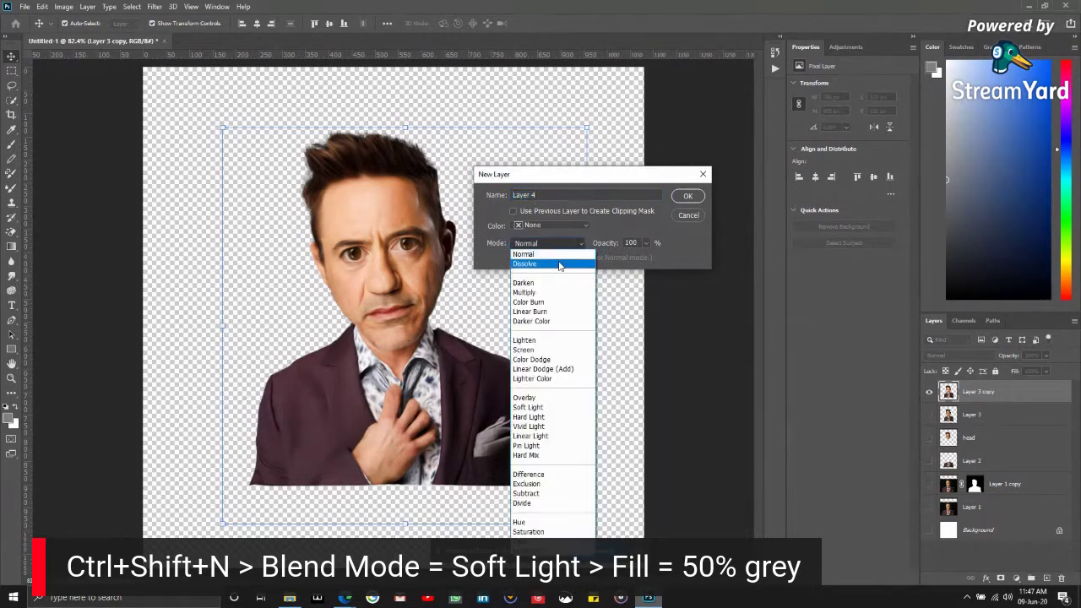
click(558, 408)
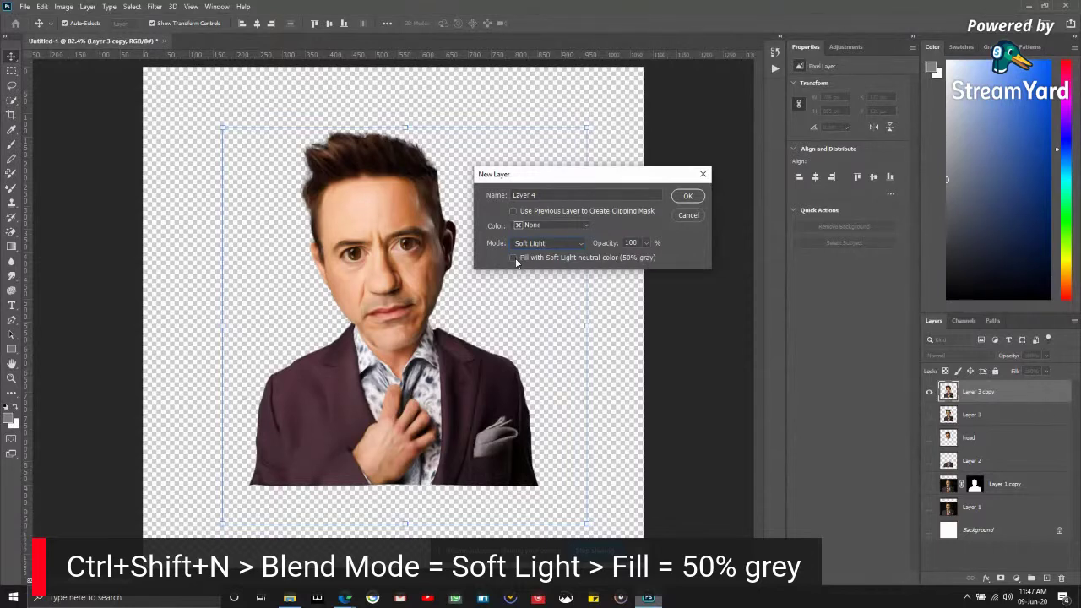
click(688, 198)
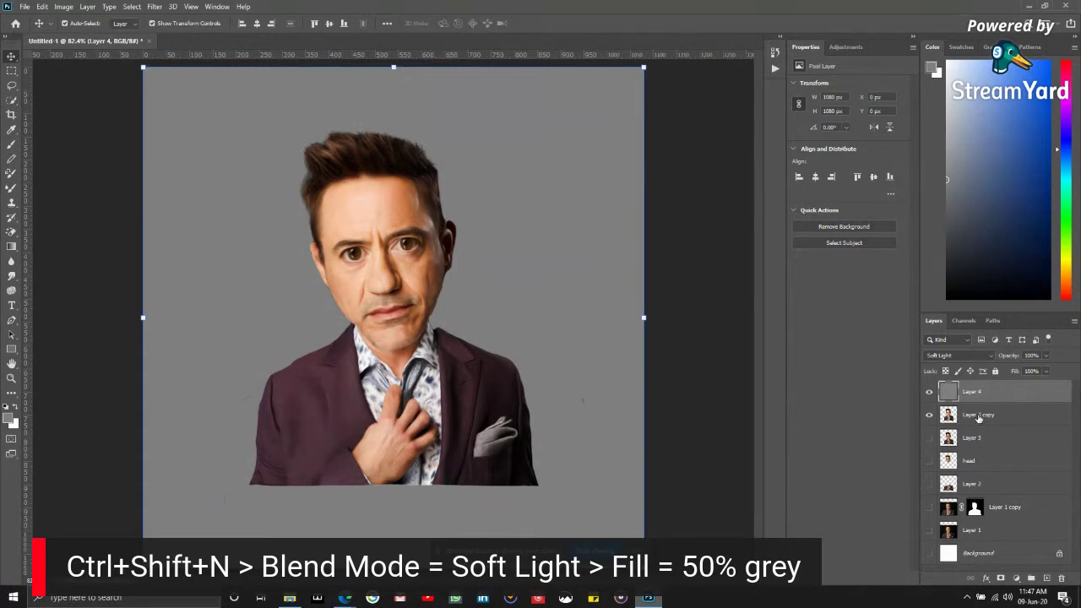
- Toggle Layer 3 copy off and on, and compare Layer 4 in Normal mode before returning it to Soft Light
click(929, 415)
click(928, 414)
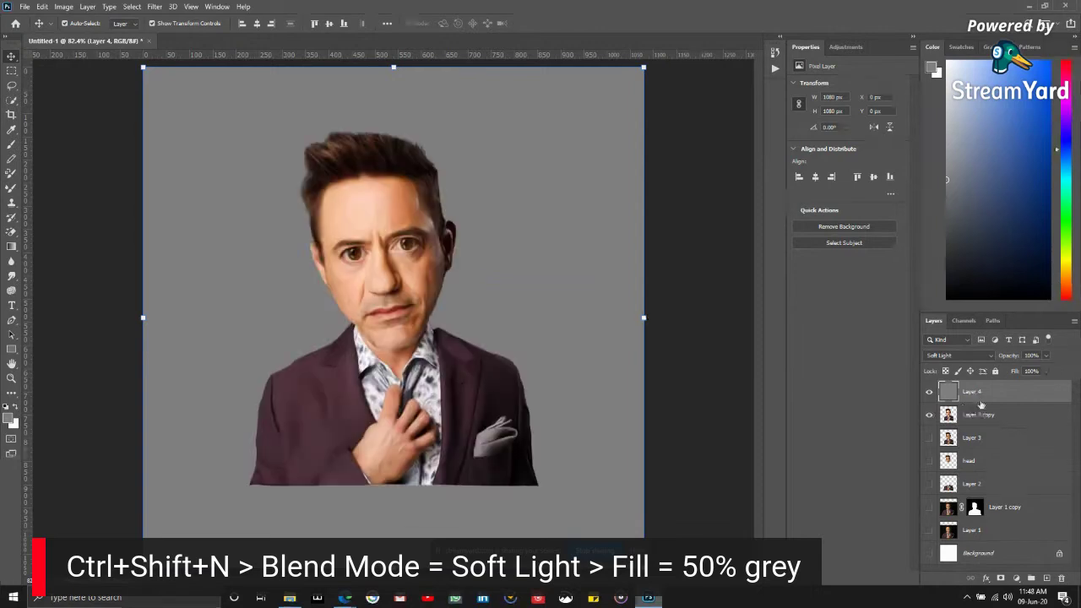
click(975, 356)
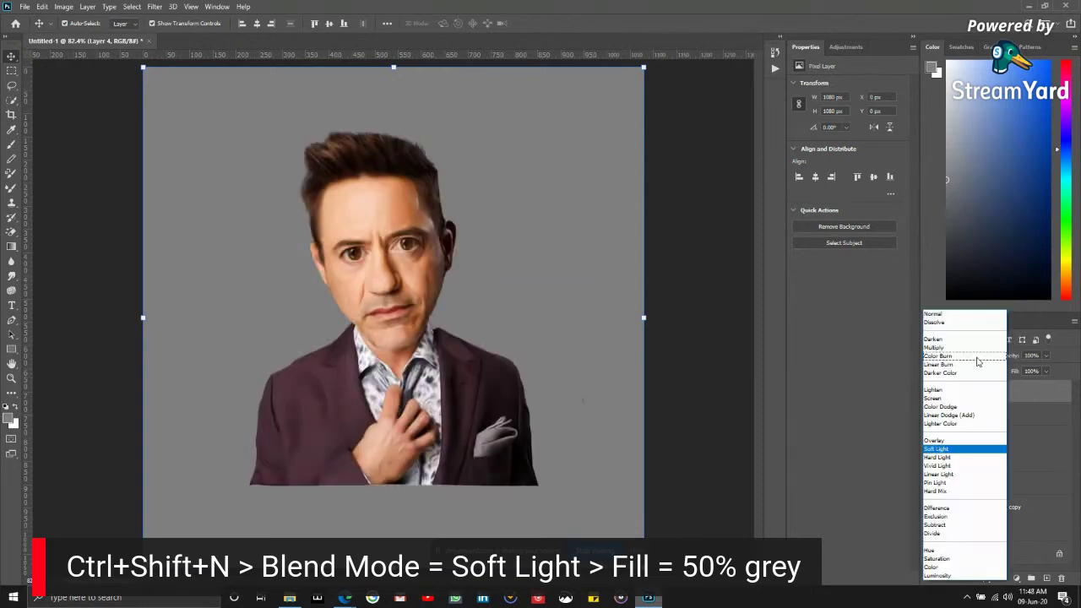
click(951, 318)
click(695, 357)
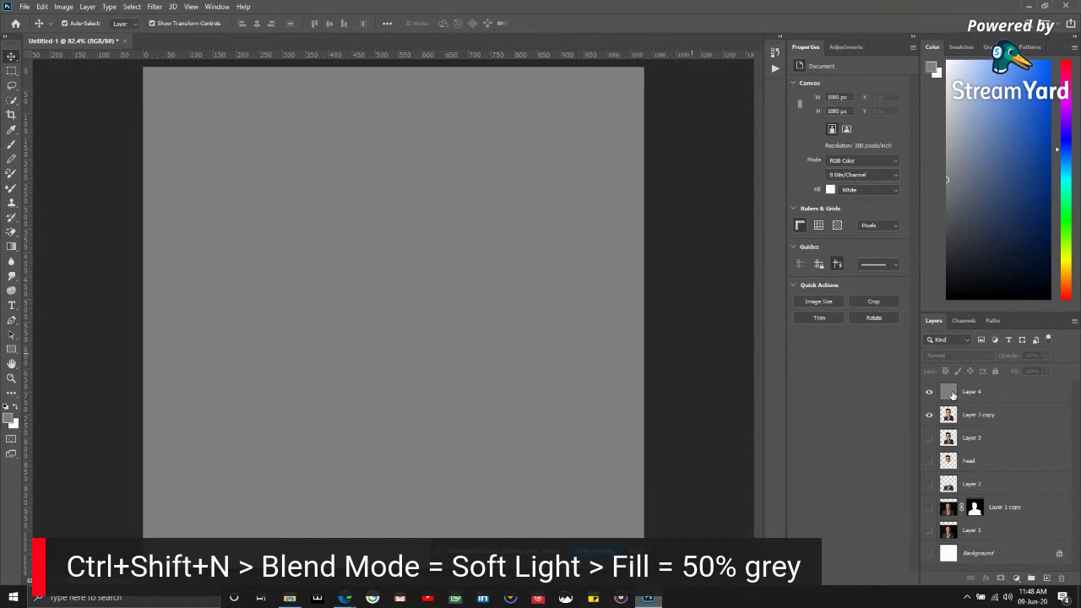
click(998, 393)
click(968, 353)
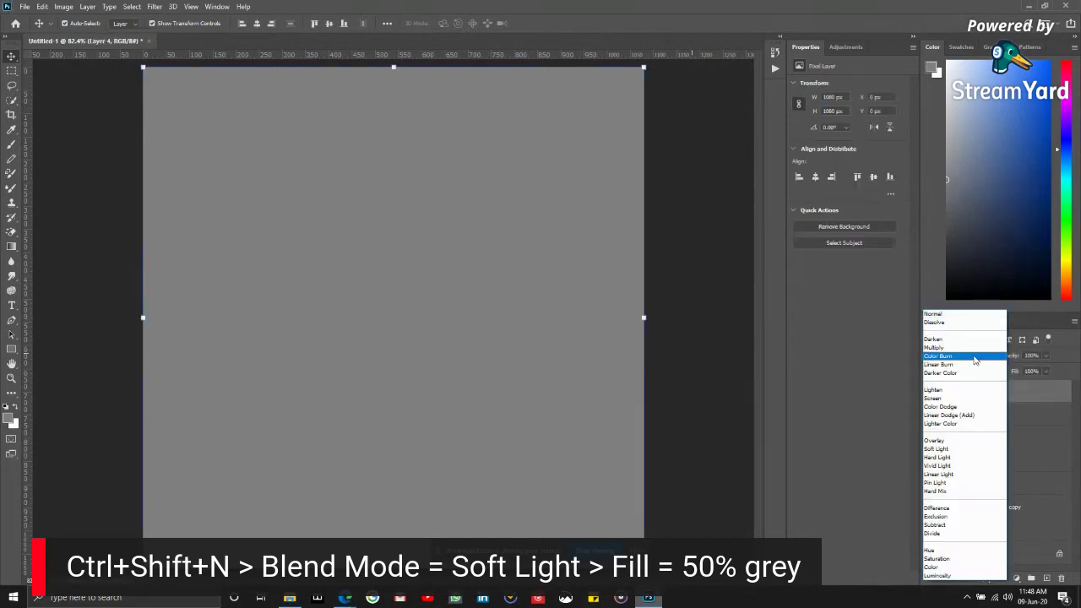
click(952, 450)
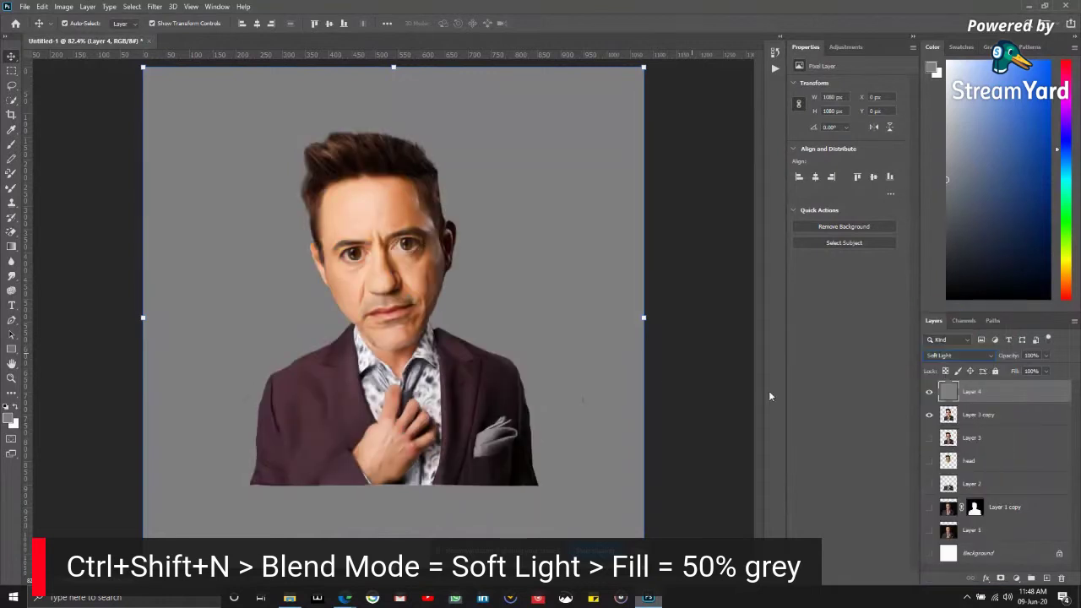
click(691, 410)
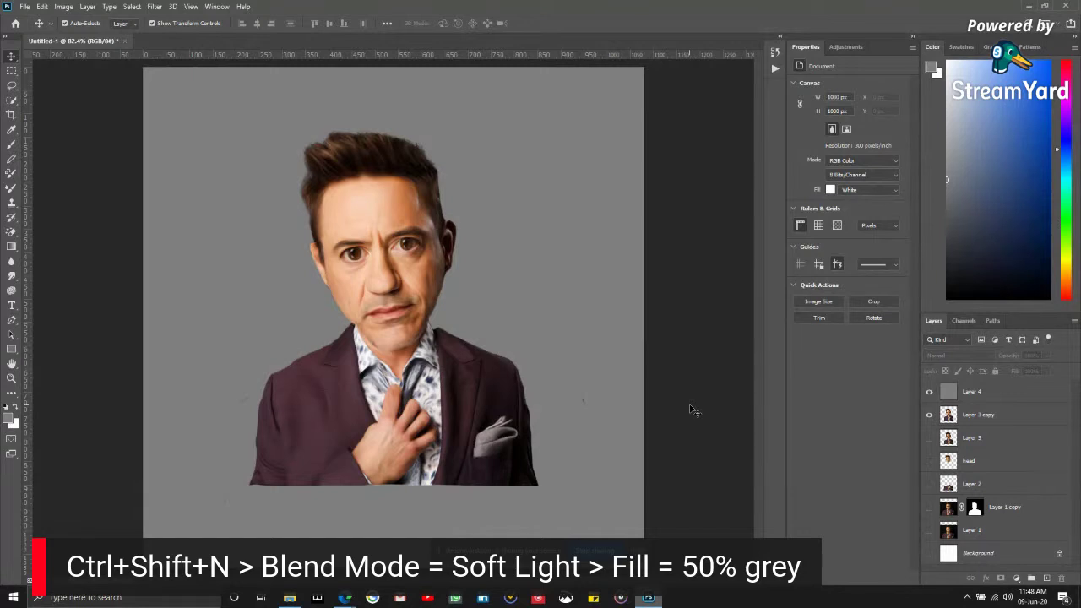
- Select Layer 4 for shading instead of Layer 3 copy and show the Smudge, Dodge and Burn tool group
click(973, 381)
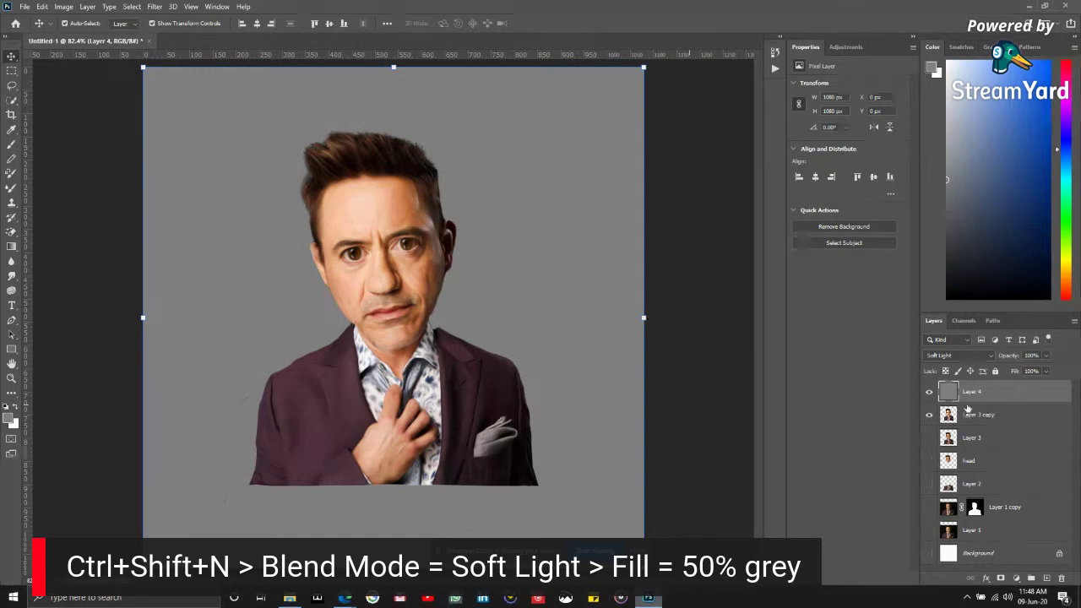
click(1011, 422)
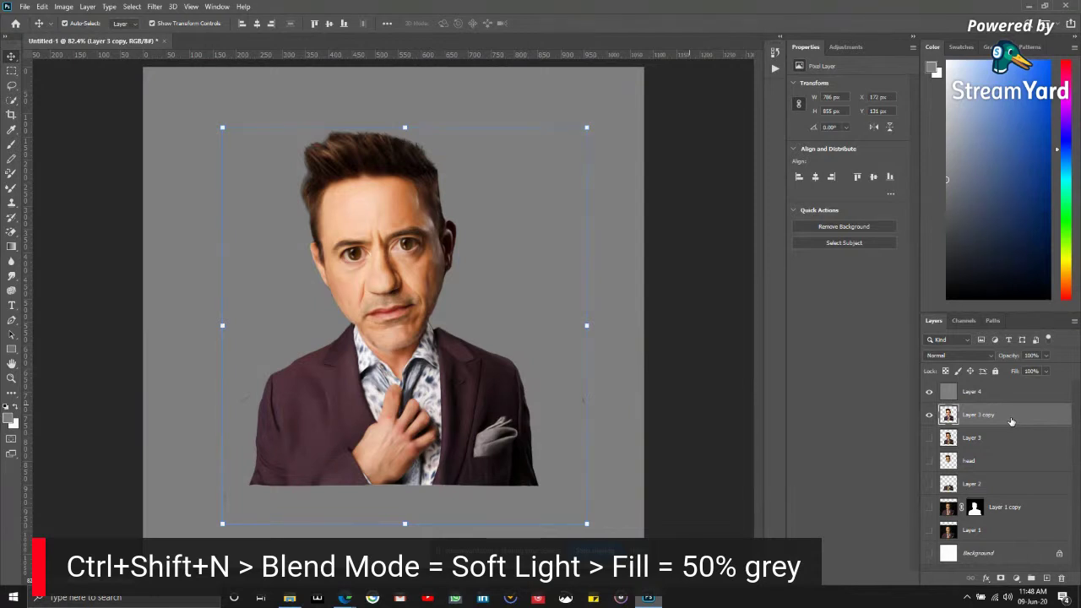
click(1006, 395)
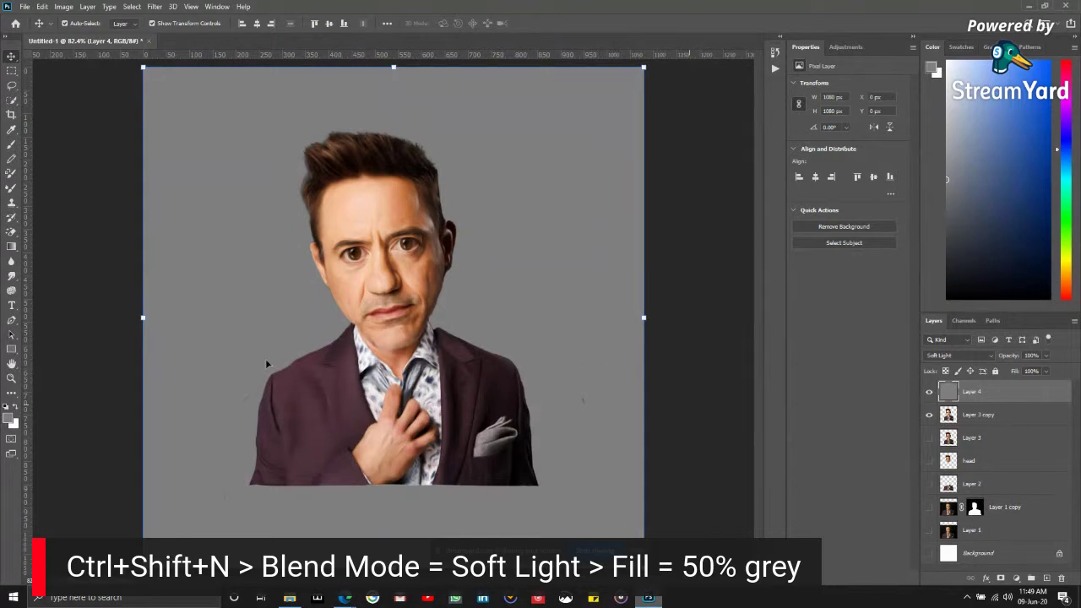
mouse_move(11, 275)
mouse_down()
mouse_move(55, 289)
mouse_move(55, 301)
mouse_move(56, 278)
mouse_move(76, 293)
mouse_move(63, 299)
mouse_move(17, 74)
mouse_move(12, 289)
mouse_move(60, 298)
mouse_move(15, 278)
mouse_up()
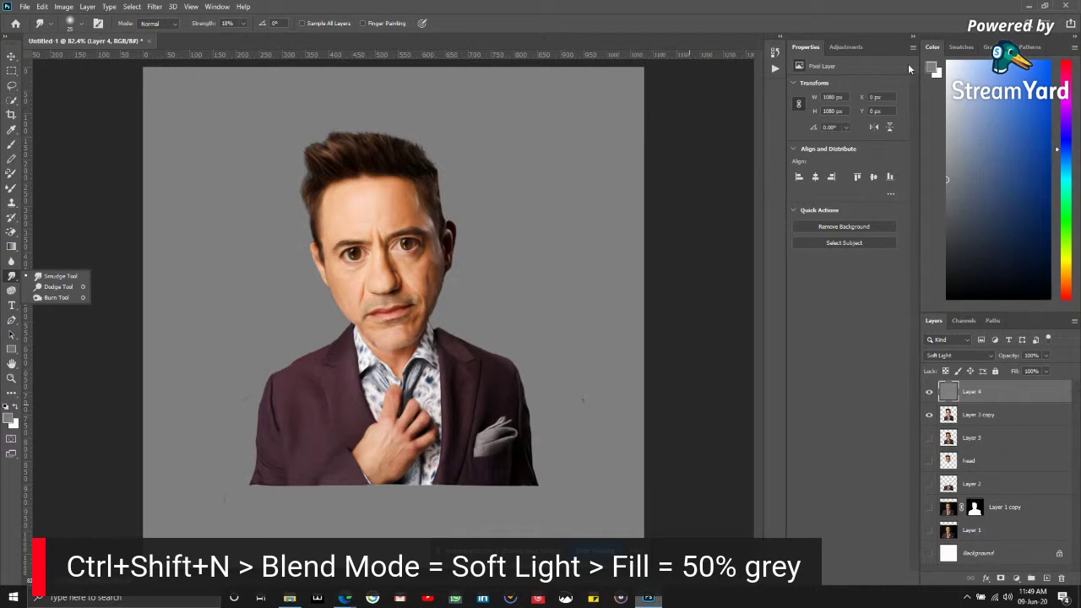
key(Escape)
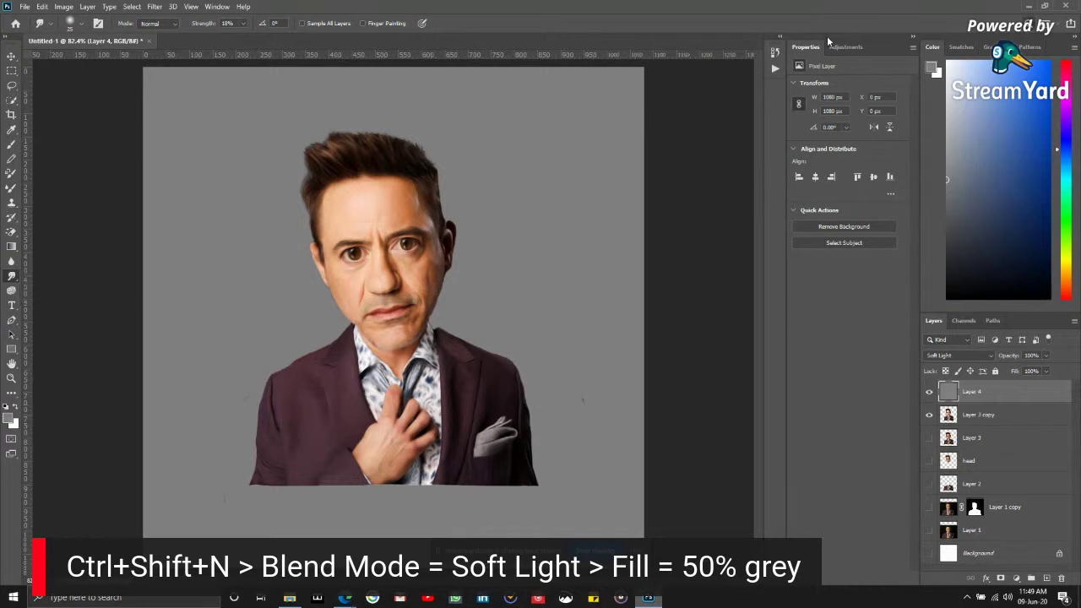
- Search for the Dodge and Burn tools and activate the Burn tool for Layer 4
key(ctrl+f)
text(dodge)
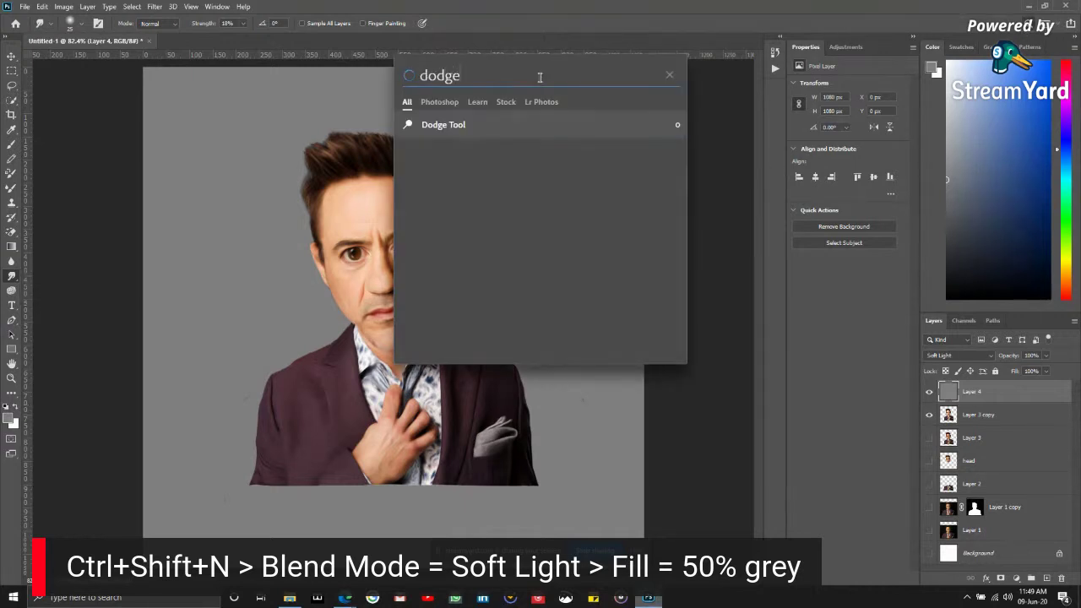
key(BackSpace)
key(BackSpace)
key(BackSpace)
key(BackSpace)
key(BackSpace)
text(bur)
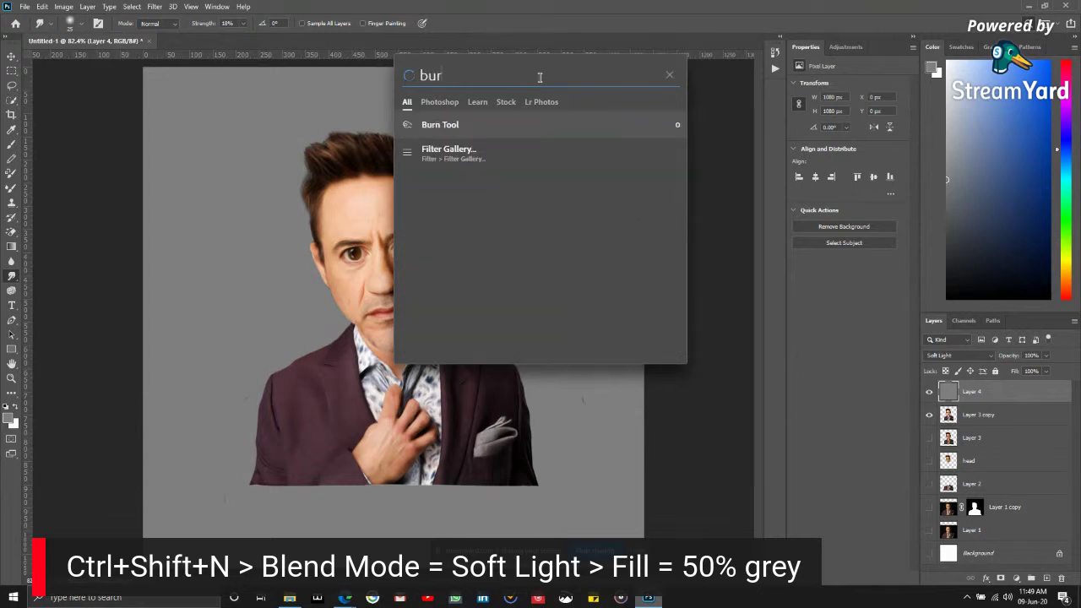
click(551, 126)
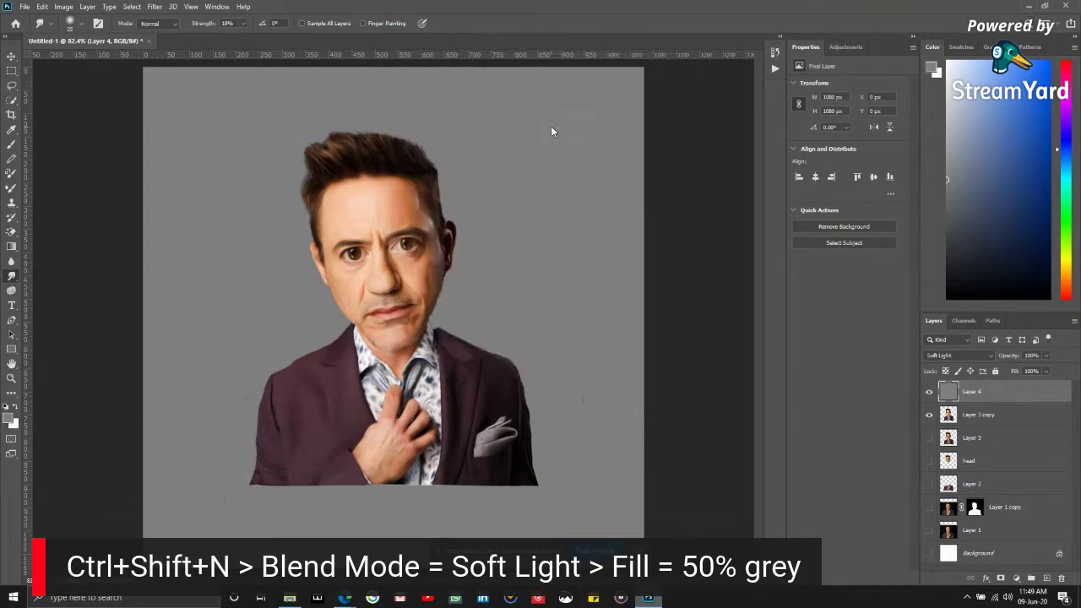
right_click(9, 282)
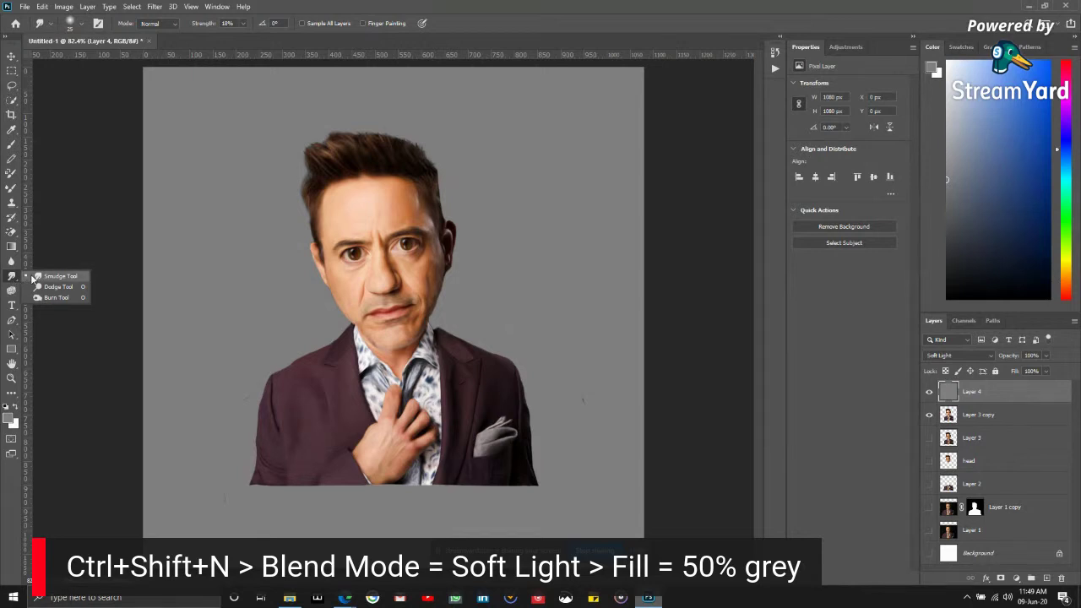
click(56, 298)
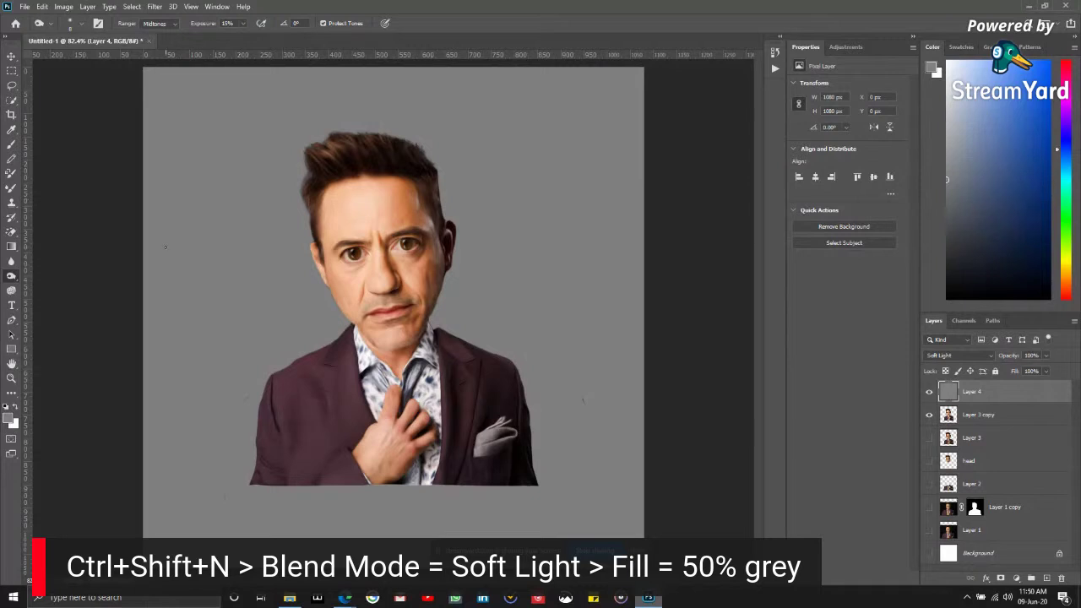
- Activate the Burn tool for the face shading and set its exposure to 10%
right_click(17, 280)
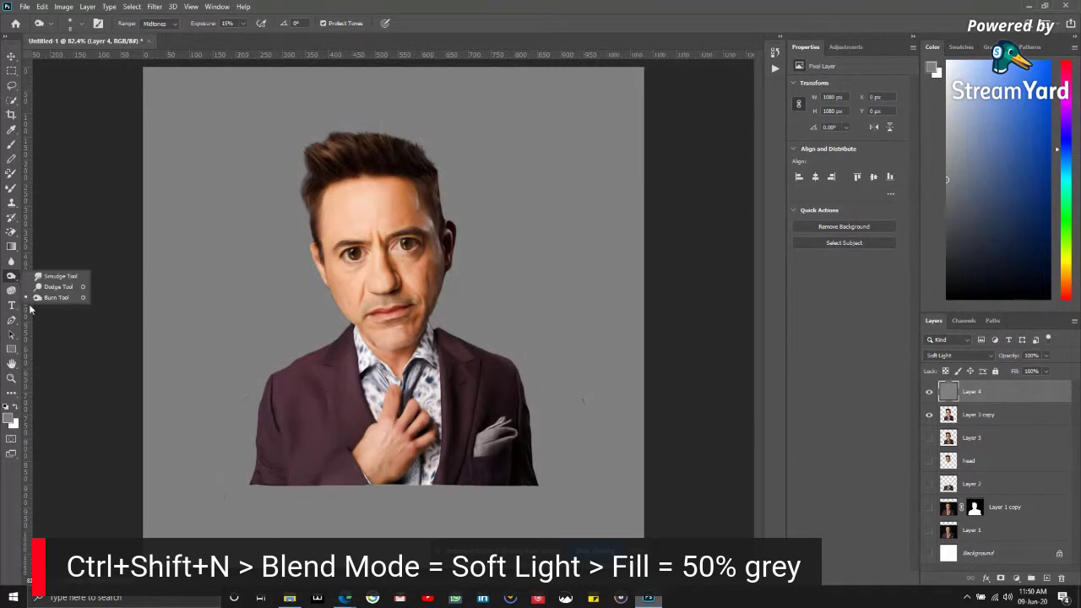
click(46, 298)
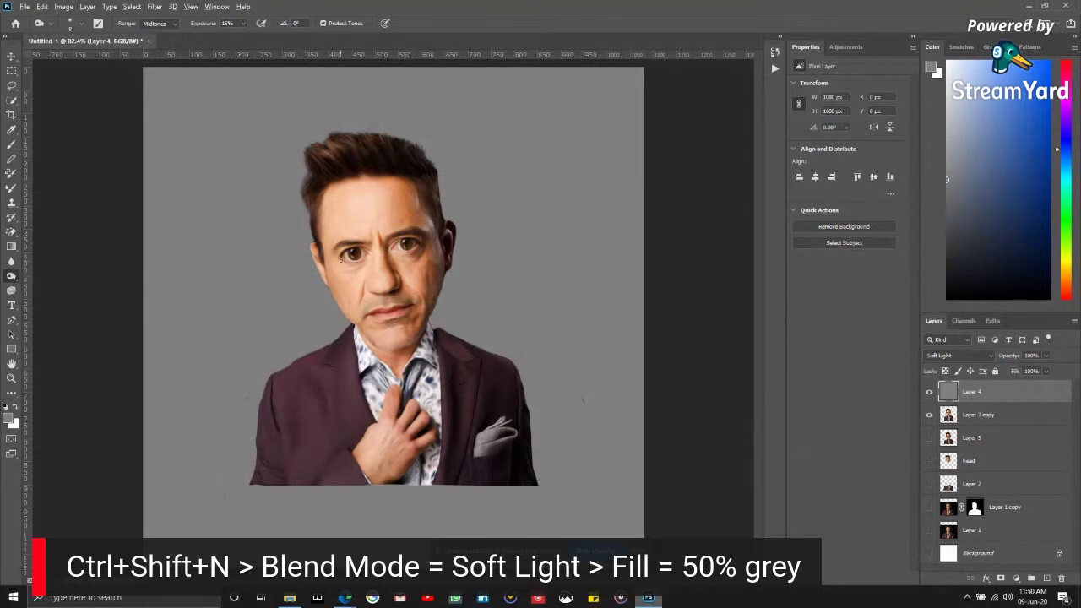
scroll(341, 260, up, 3)
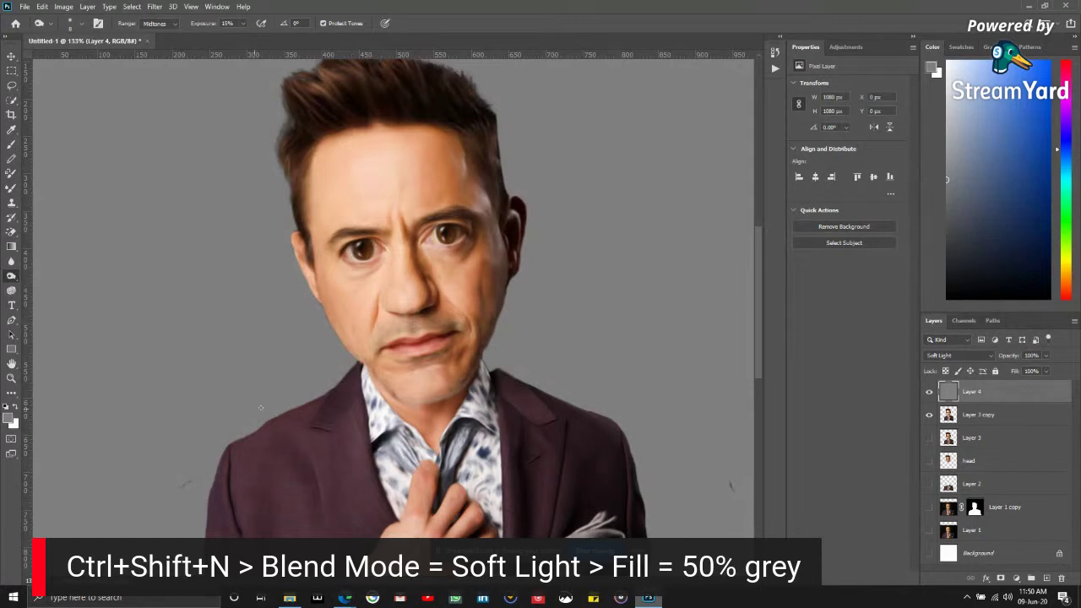
scroll(419, 346, up, 2)
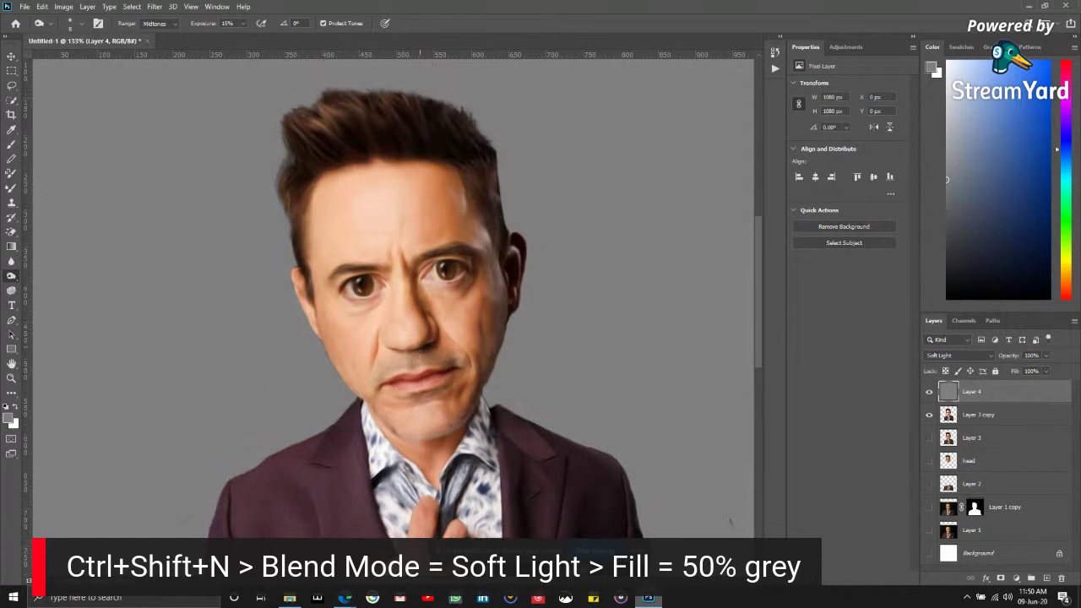
scroll(420, 346, up, 1)
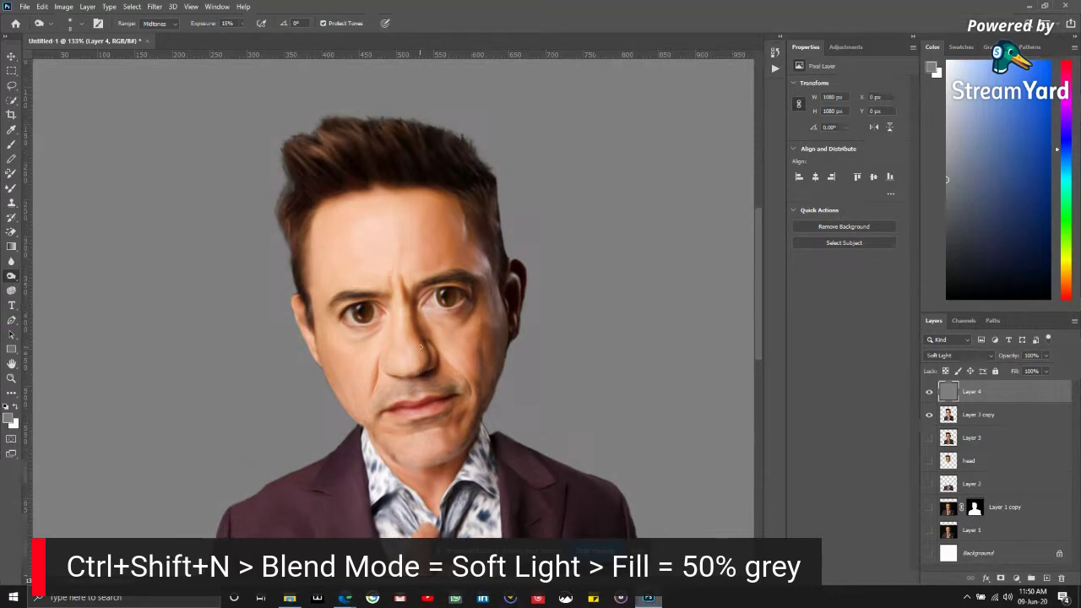
scroll(421, 363, up, 2)
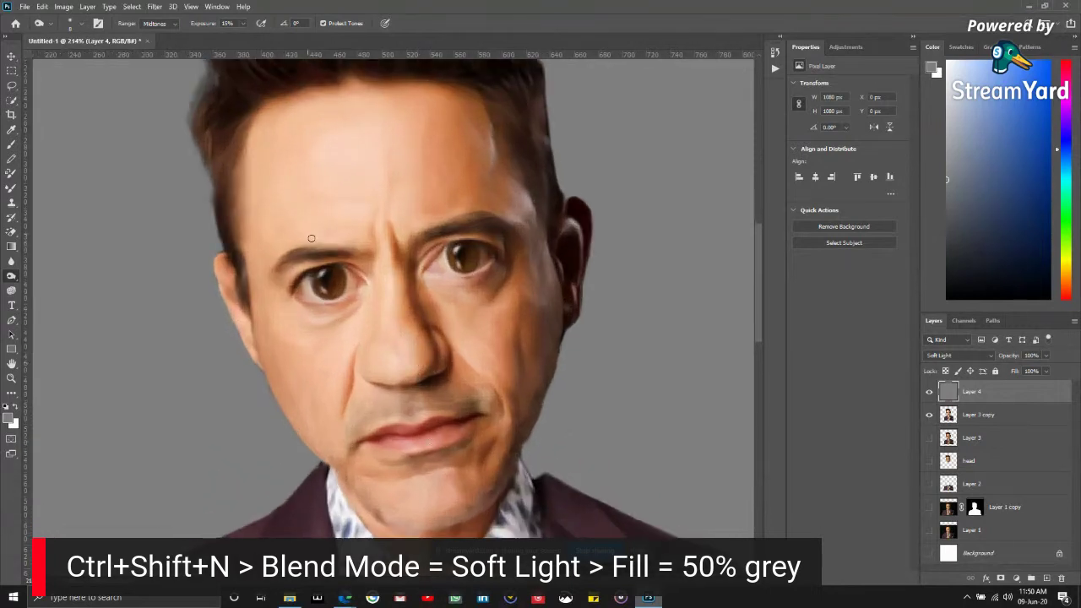
click(241, 26)
click(238, 23)
double_click(234, 23)
text(10)
- Slightly increase the size of the soft Burn brush in the brush settings
click(79, 25)
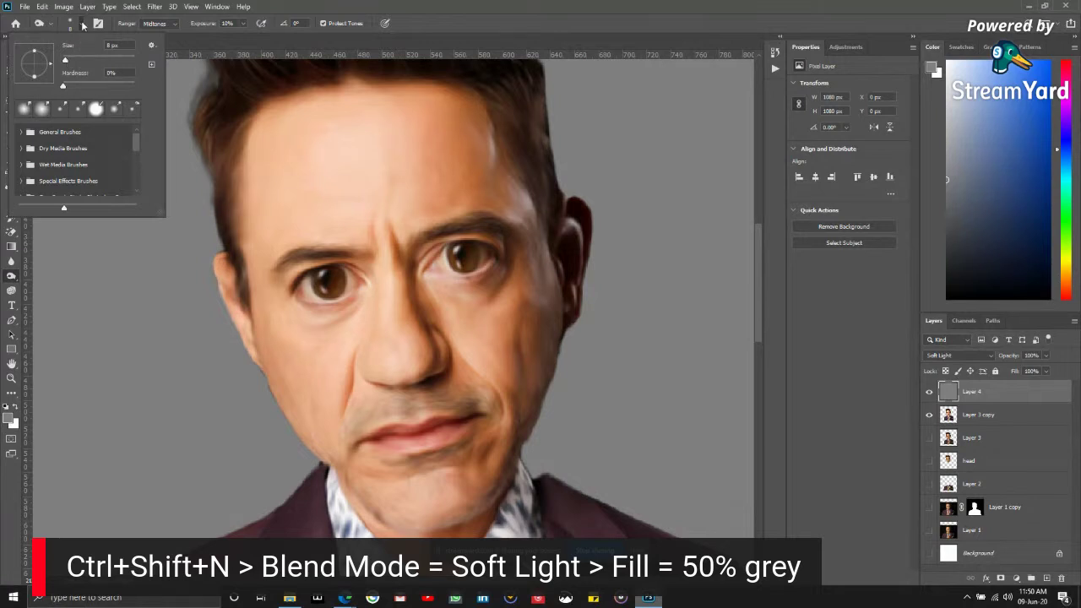
click(83, 26)
click(81, 25)
key(Up)
key(Up)
key(Up)
key(Up)
key(Up)
key(Up)
key(Up)
click(82, 24)
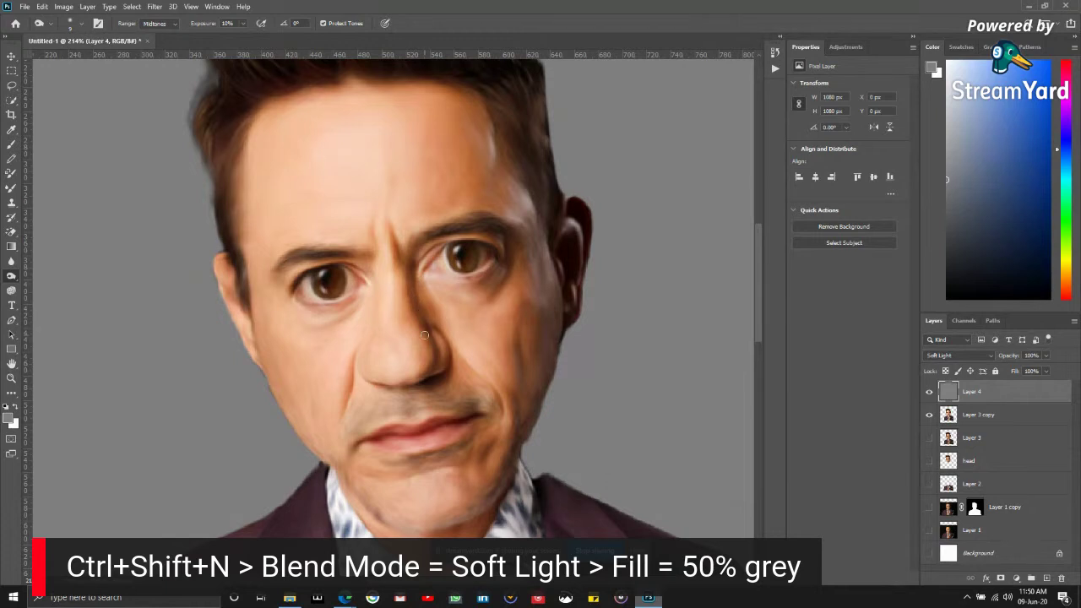
- Burn the smile-line crease beside the nose on the lit side of the face on Layer 4
scroll(329, 314, down, 5)
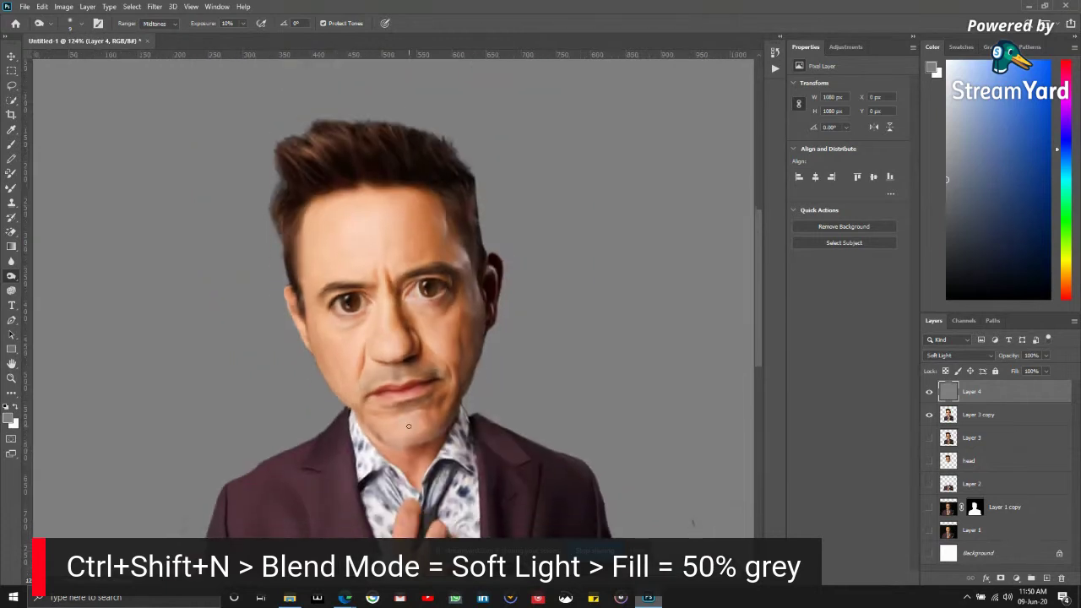
scroll(380, 380, down, 3)
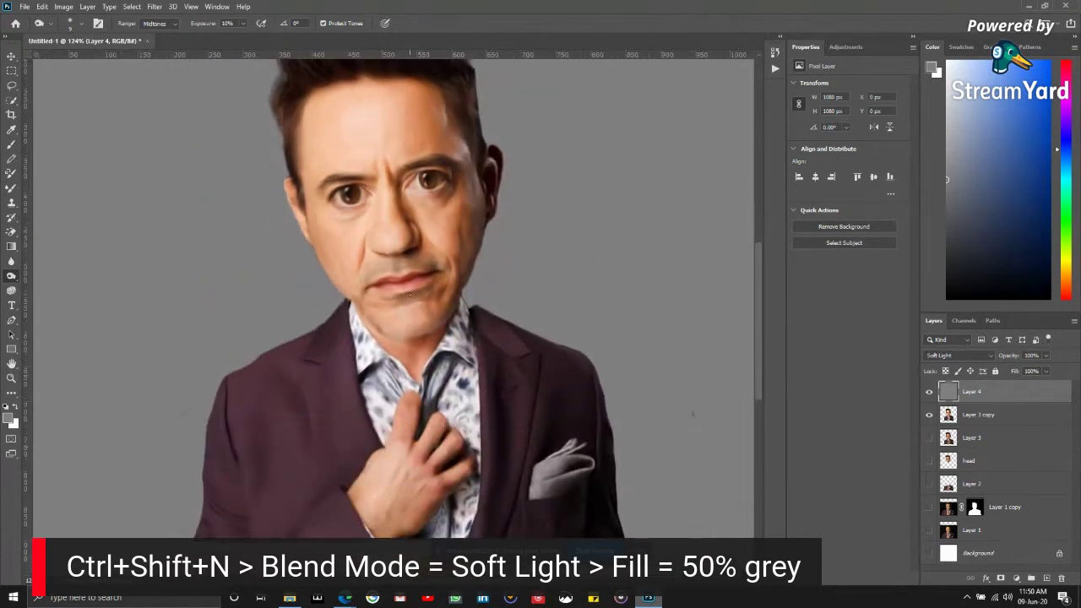
scroll(409, 293, up, 3)
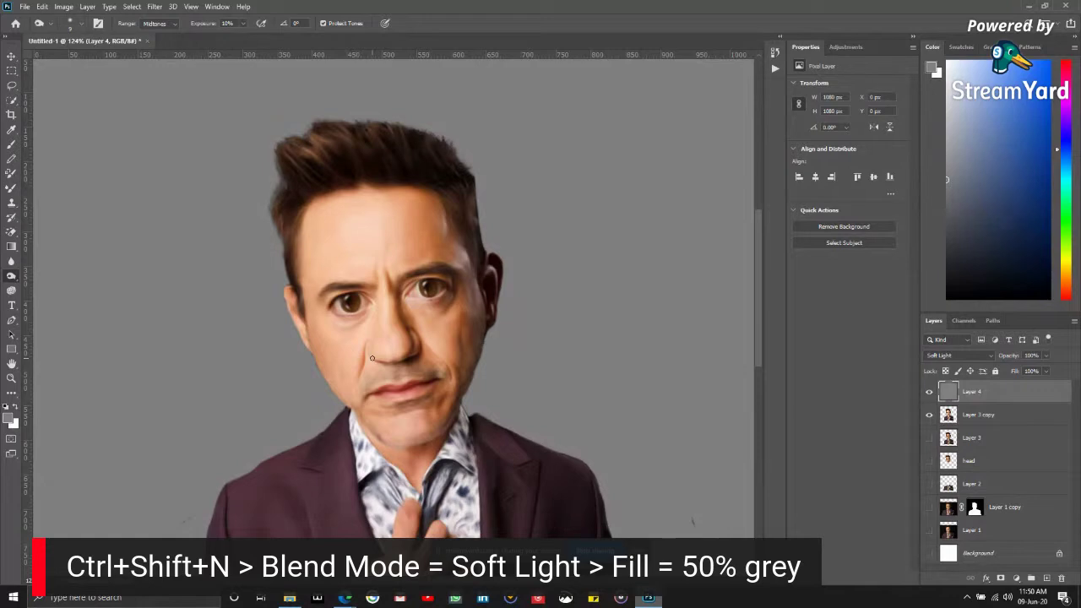
scroll(371, 361, up, 8)
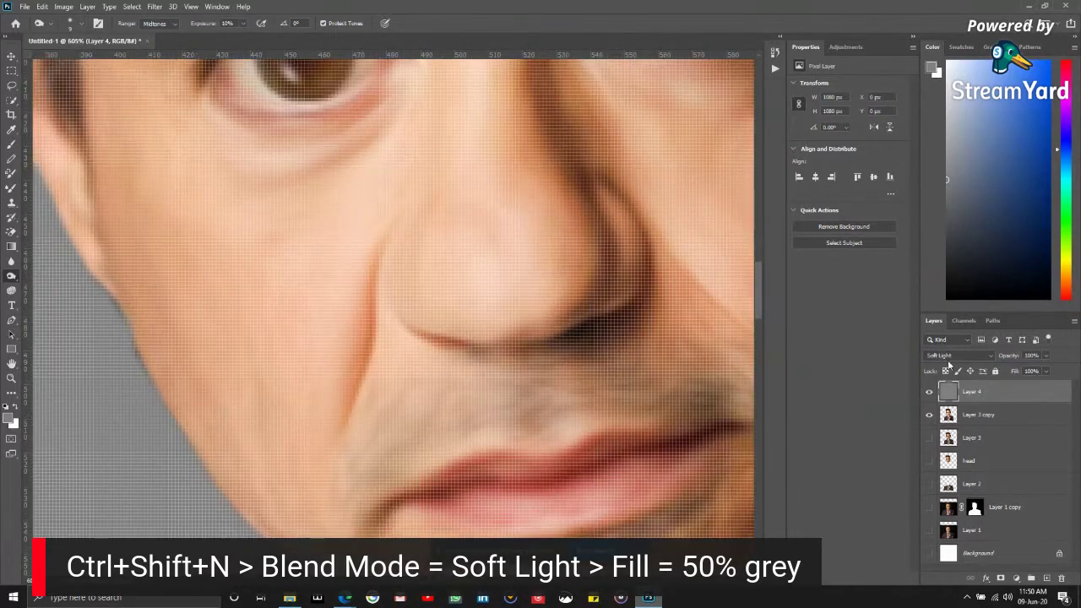
scroll(627, 362, down, 8)
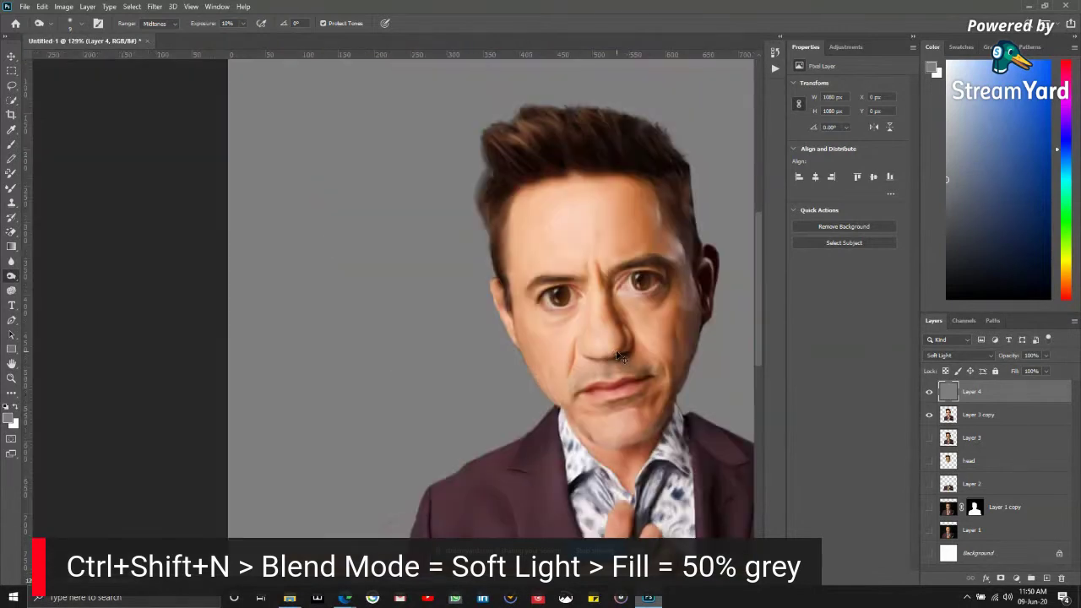
scroll(621, 357, down, 3)
scroll(423, 293, up, 6)
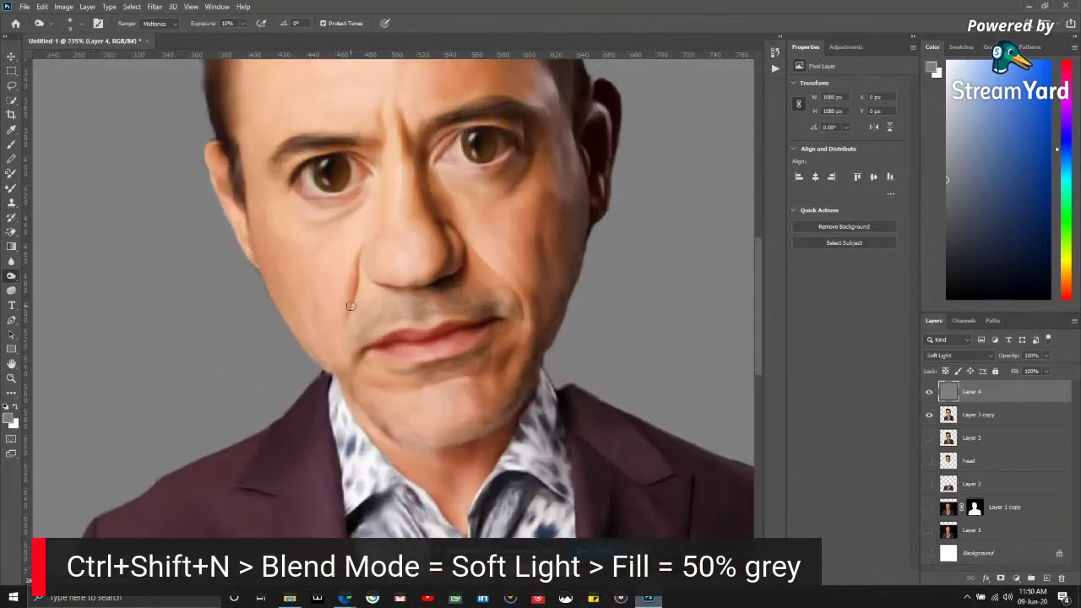
scroll(350, 362, up, 2)
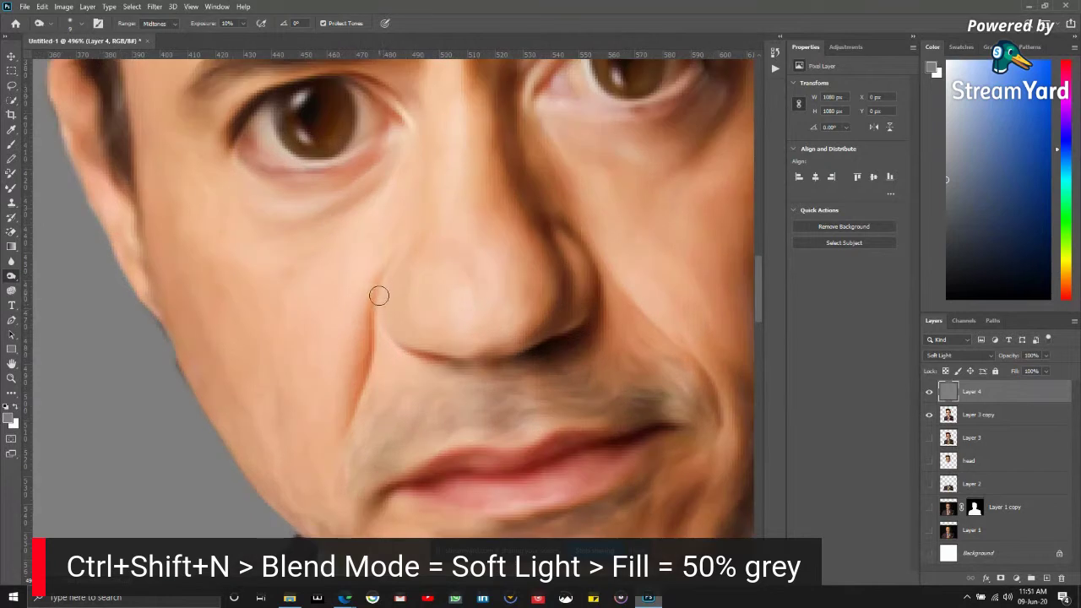
drag(371, 299, 347, 403)
mouse_move(381, 285)
mouse_down()
mouse_move(366, 306)
mouse_move(362, 373)
mouse_up()
- Compare the whole portrait with Layer 4 off and on, and view Layer 4 alone with Layer 3 copy hidden before showing both again
key(ctrl+0)
scroll(418, 374, down, 2)
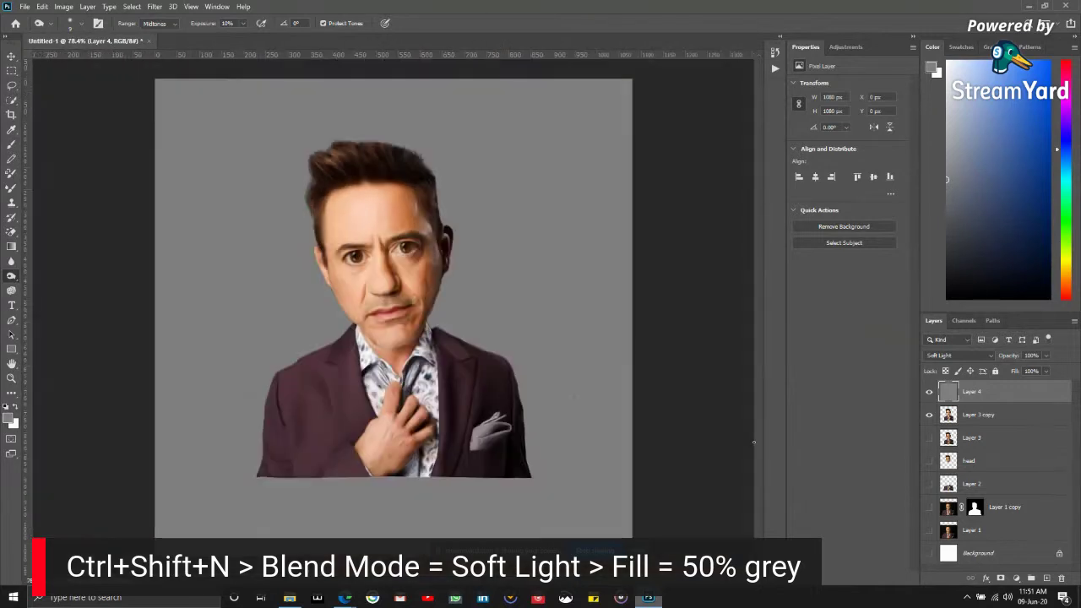
click(929, 392)
click(929, 392)
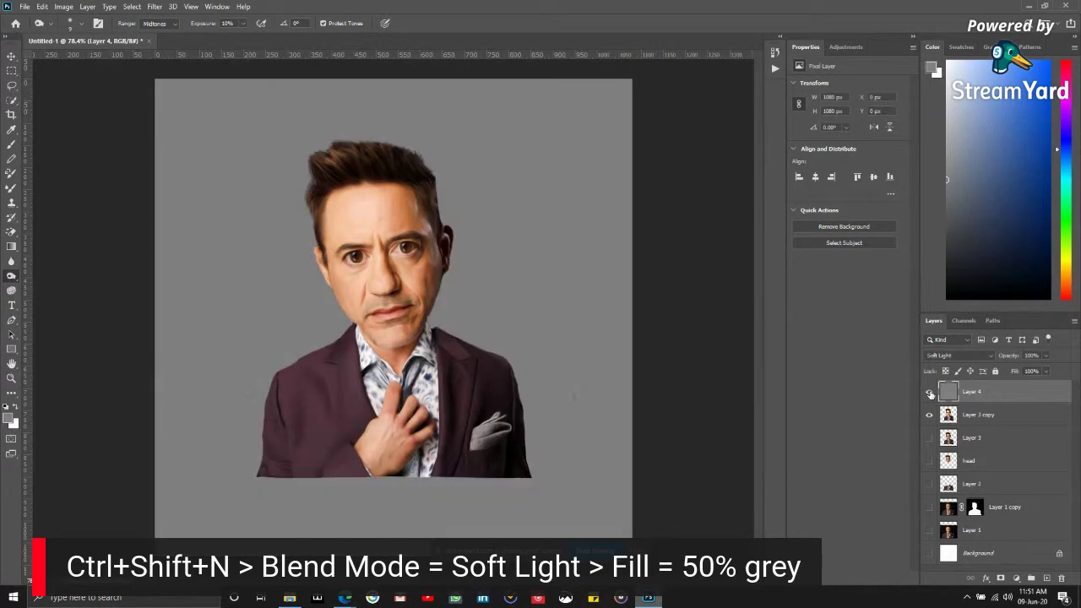
click(929, 414)
click(929, 393)
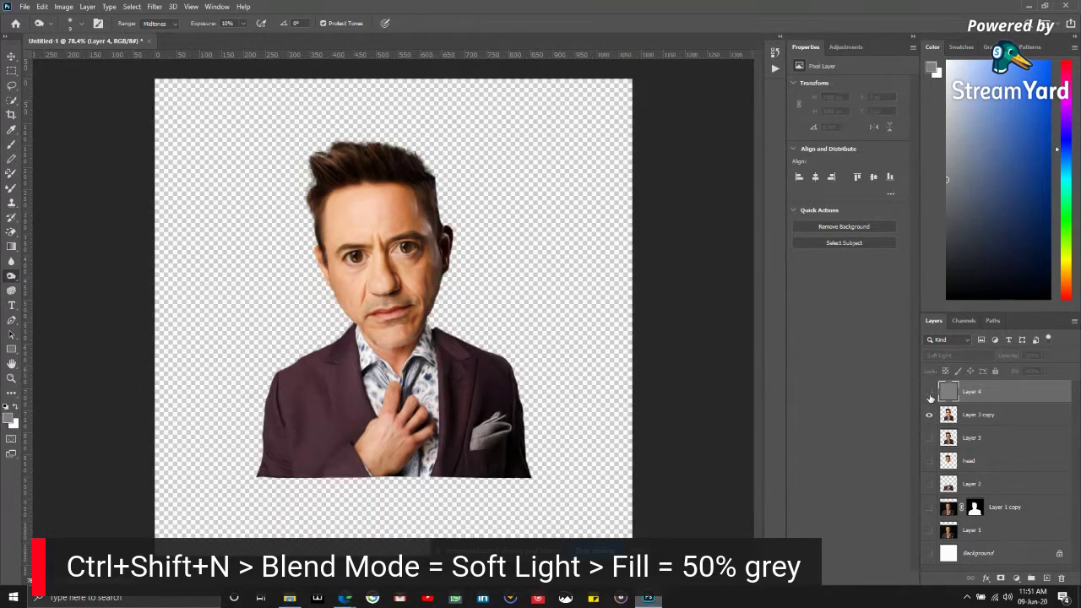
click(930, 415)
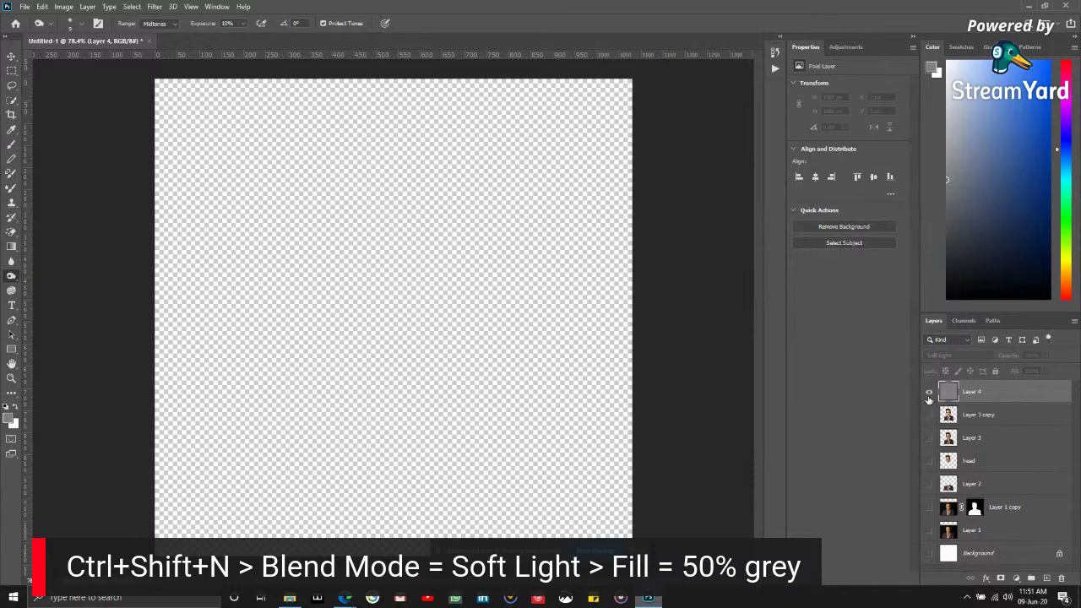
click(928, 393)
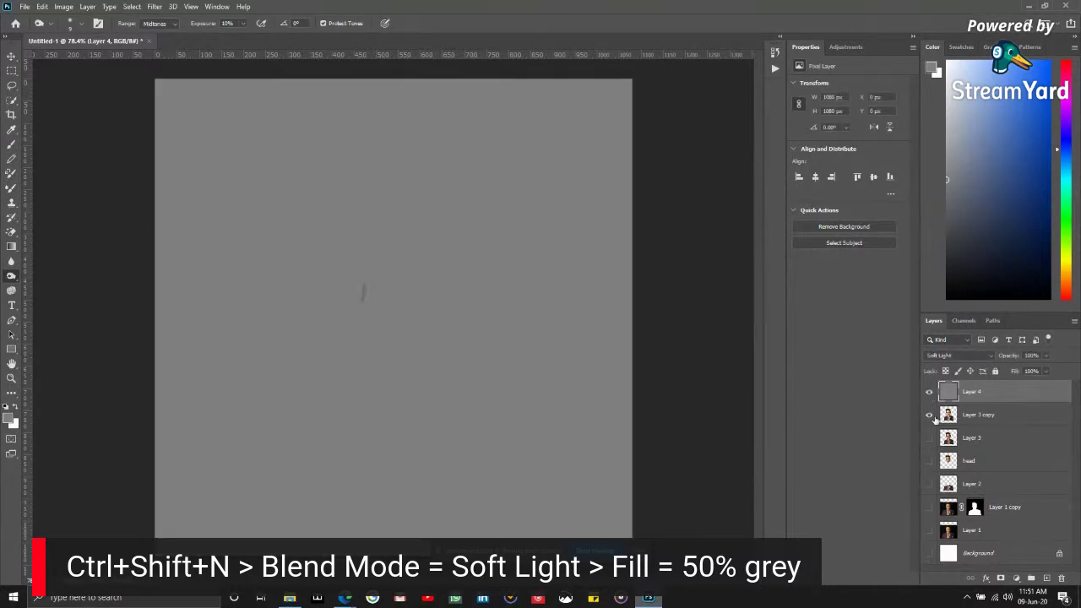
click(930, 415)
- Toggle Layer 4 off and on repeatedly to examine the burned shading around the nose and mouth close up
scroll(522, 404, up, 5)
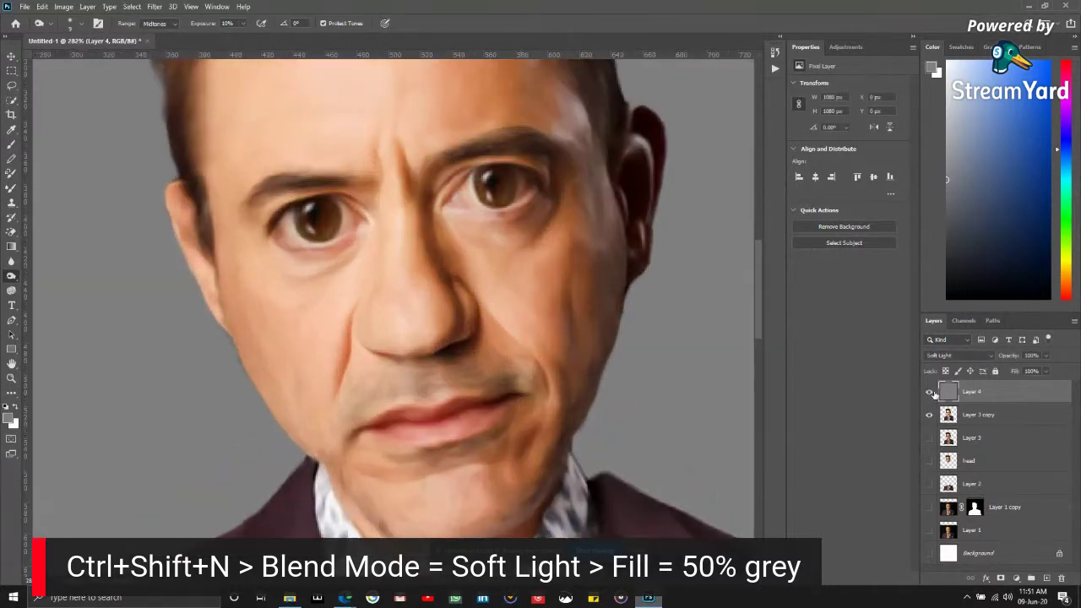
click(929, 392)
click(929, 392)
scroll(366, 349, up, 3)
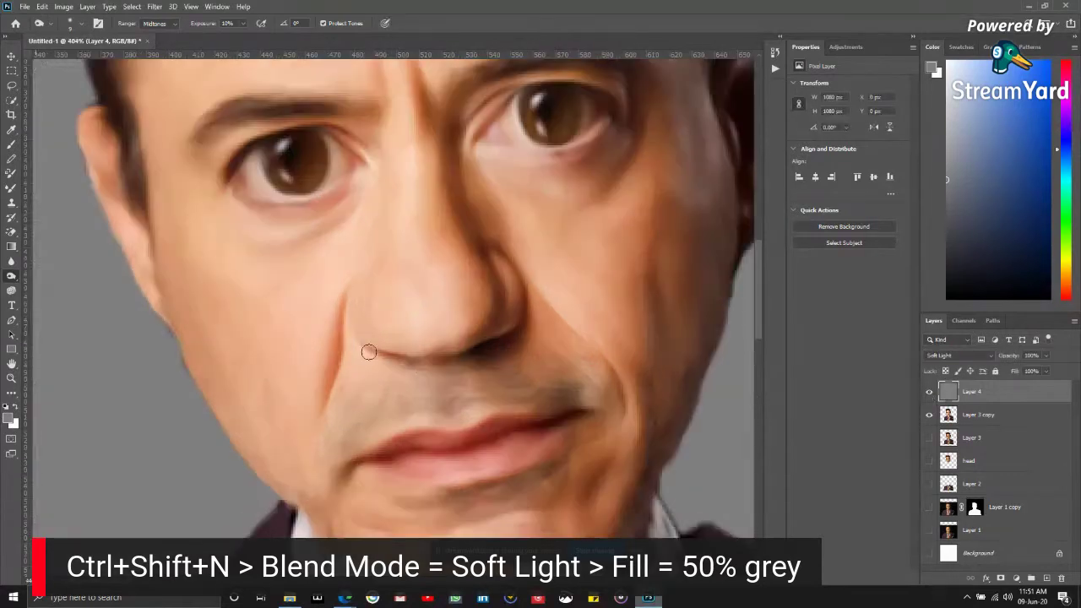
scroll(323, 342, down, 2)
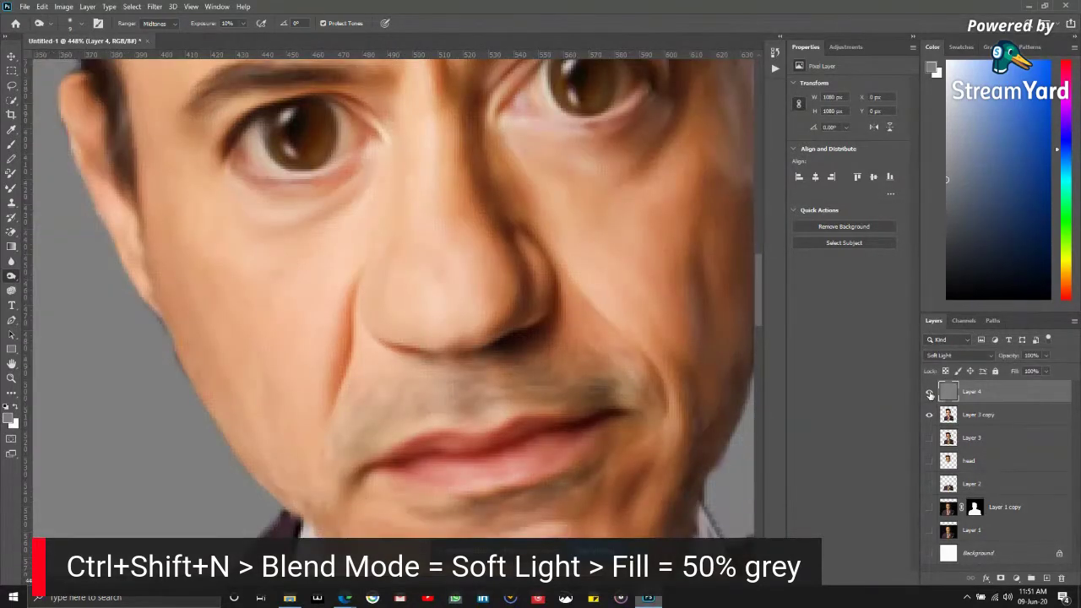
click(929, 393)
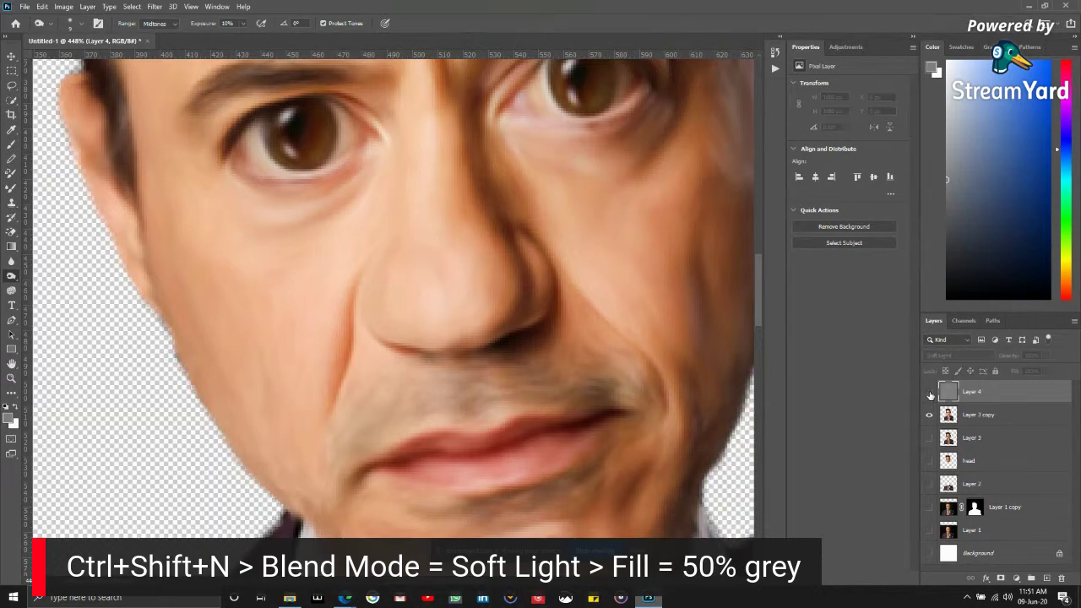
click(929, 393)
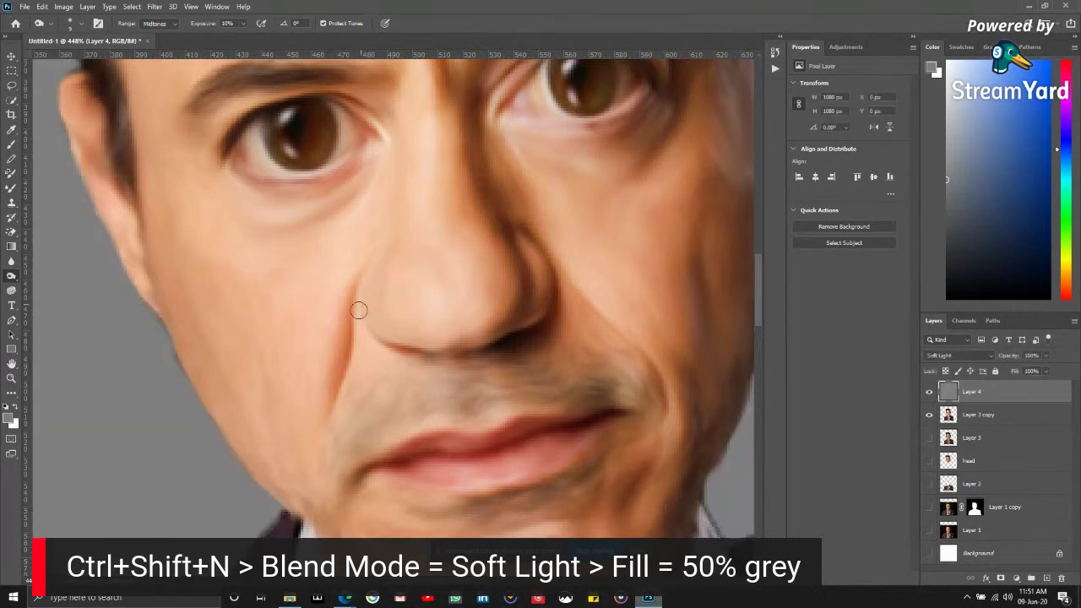
click(929, 393)
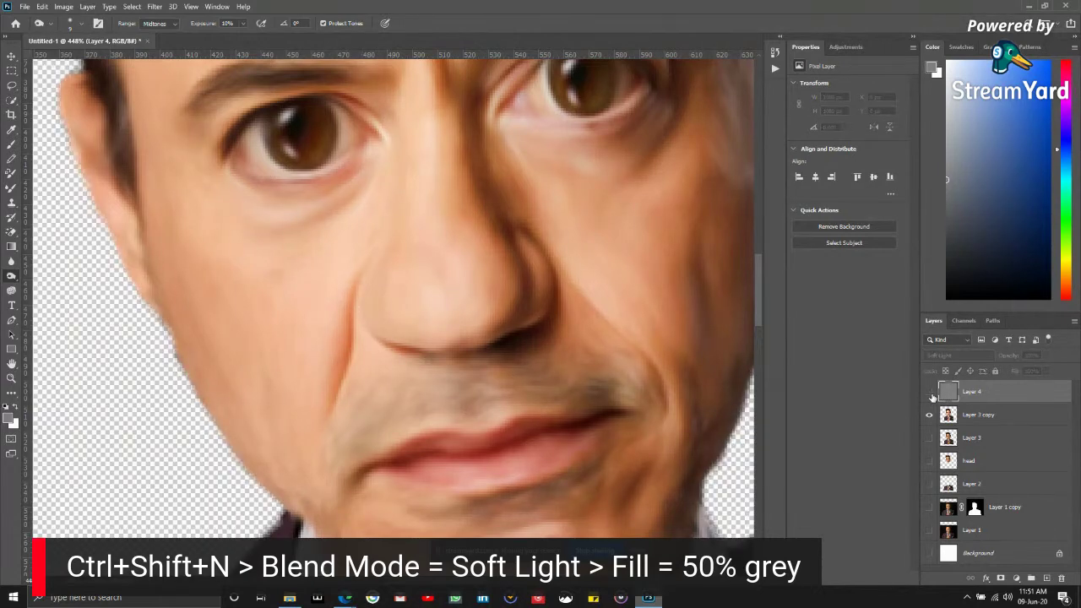
click(929, 393)
scroll(334, 363, up, 1)
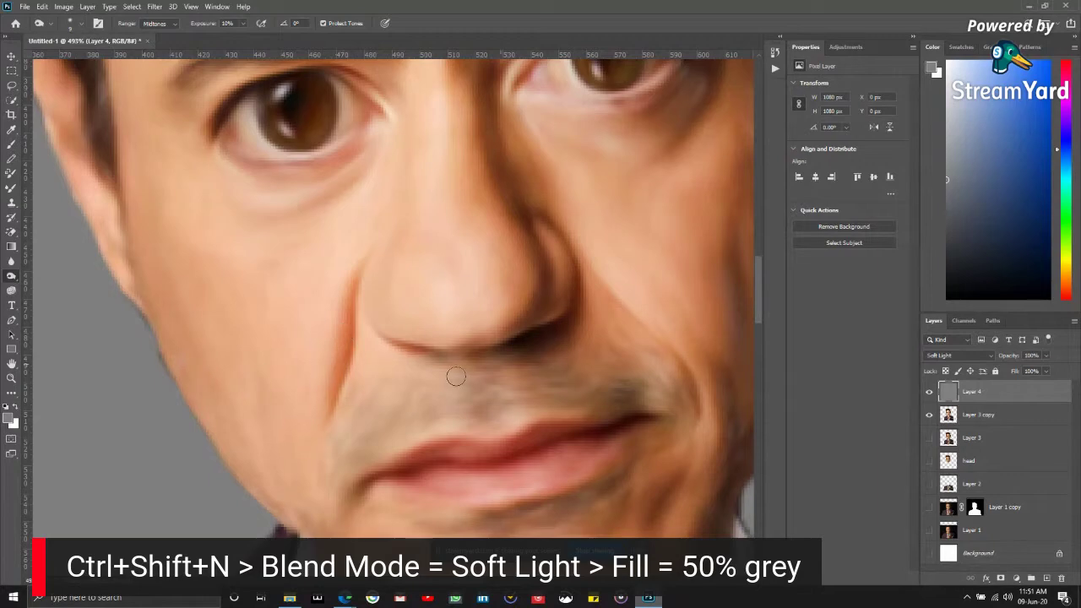
click(929, 392)
click(929, 393)
click(929, 393)
click(929, 392)
key(ctrl+0)
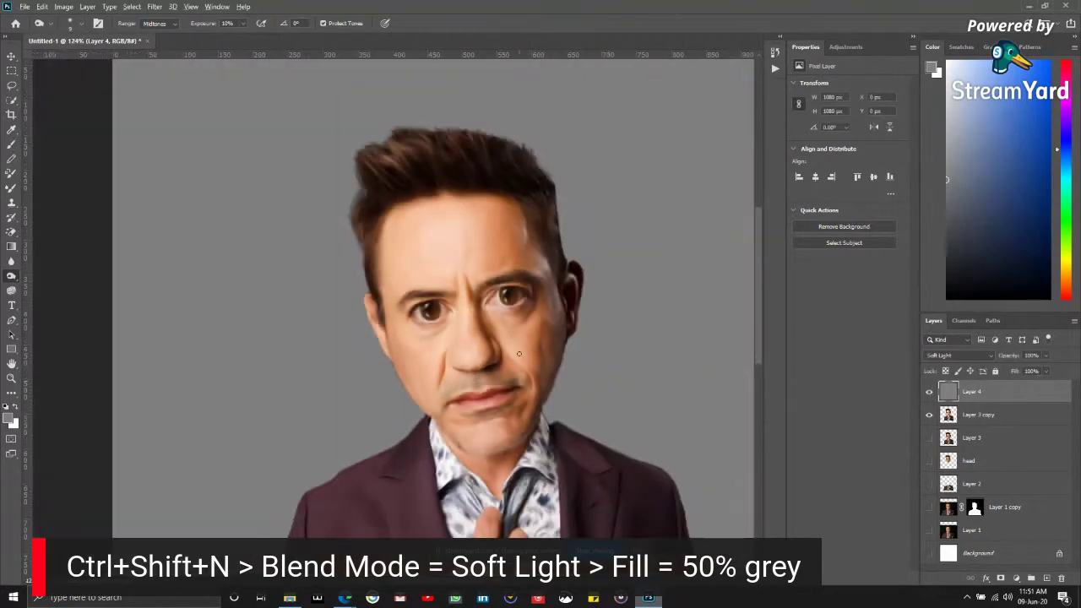
- Set the Burn exposure to 15% and deepen the creases on the shaded cheek and around the mouth corner
scroll(520, 353, up, 6)
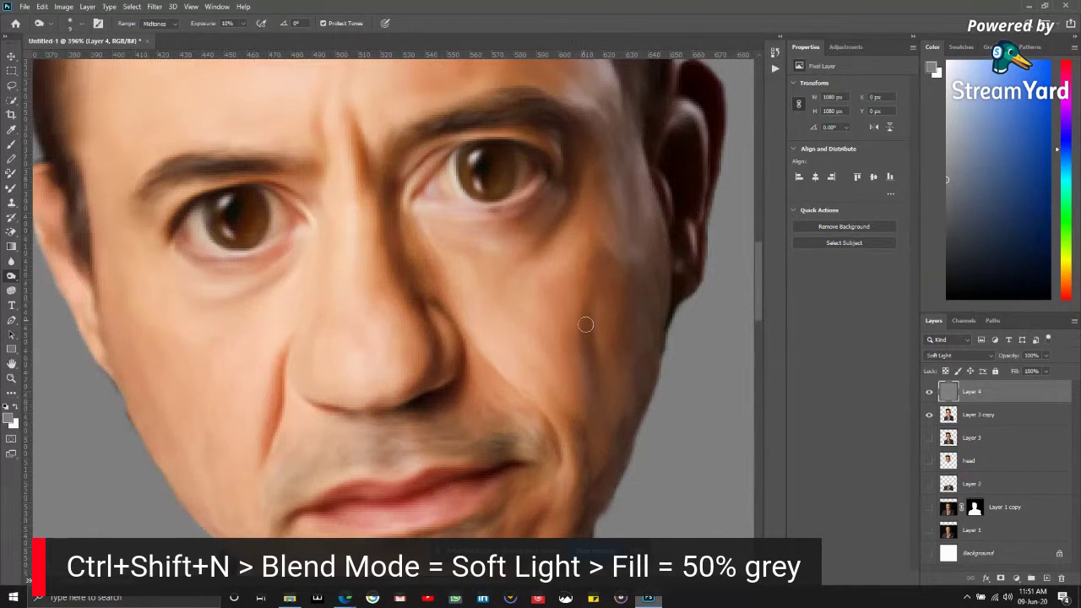
click(236, 23)
click(231, 26)
scroll(578, 388, down, 1)
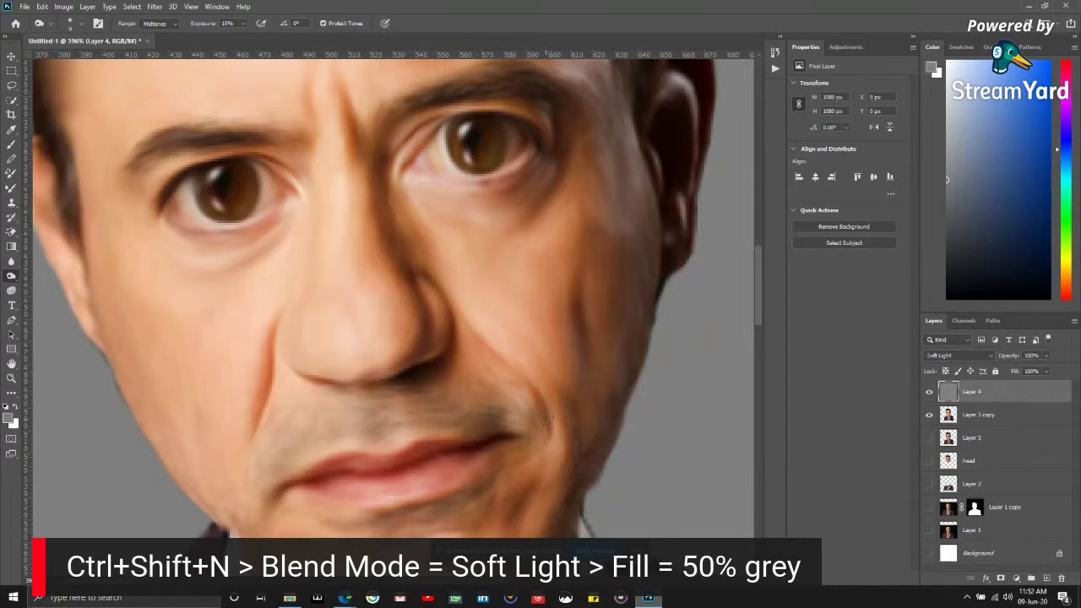
scroll(519, 357, down, 3)
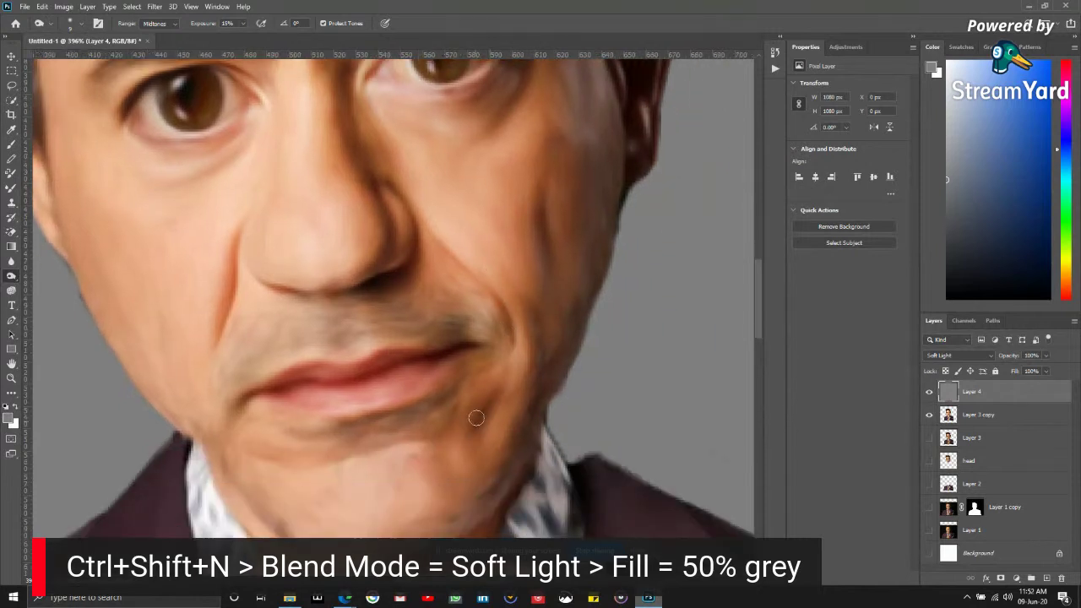
- Examine the Layer 4 shading from the mouth up to the forehead and hairline, close up and in full view
scroll(475, 280, up, 5)
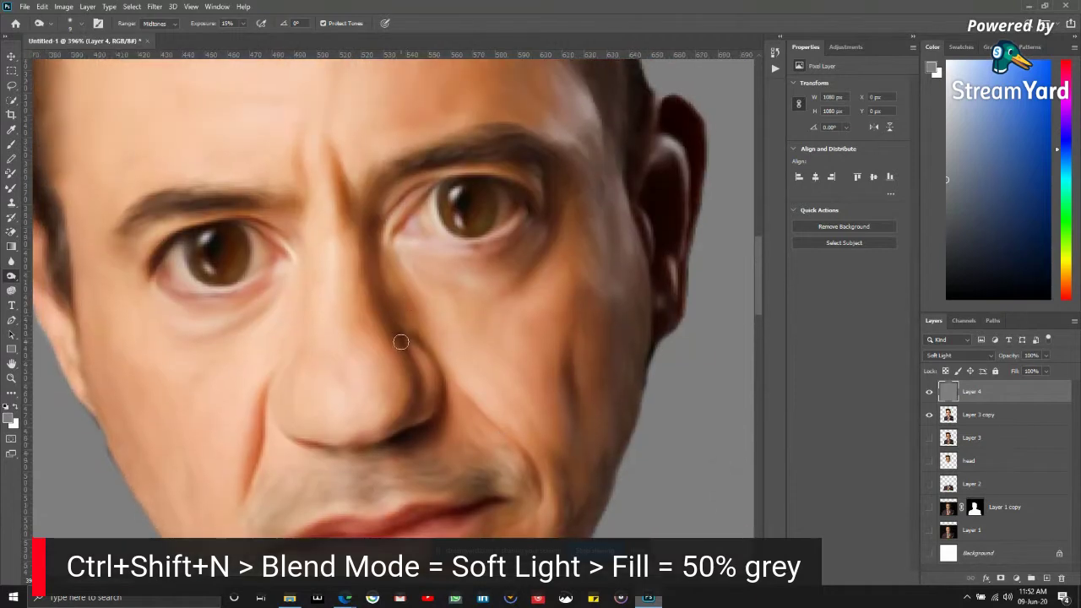
scroll(414, 382, up, 4)
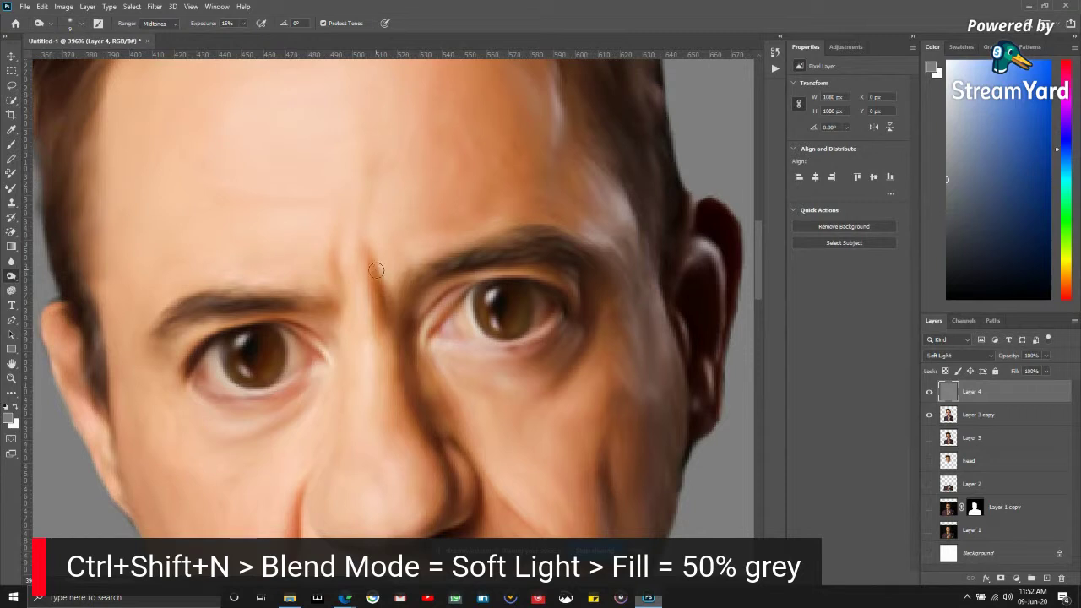
scroll(371, 329, up, 3)
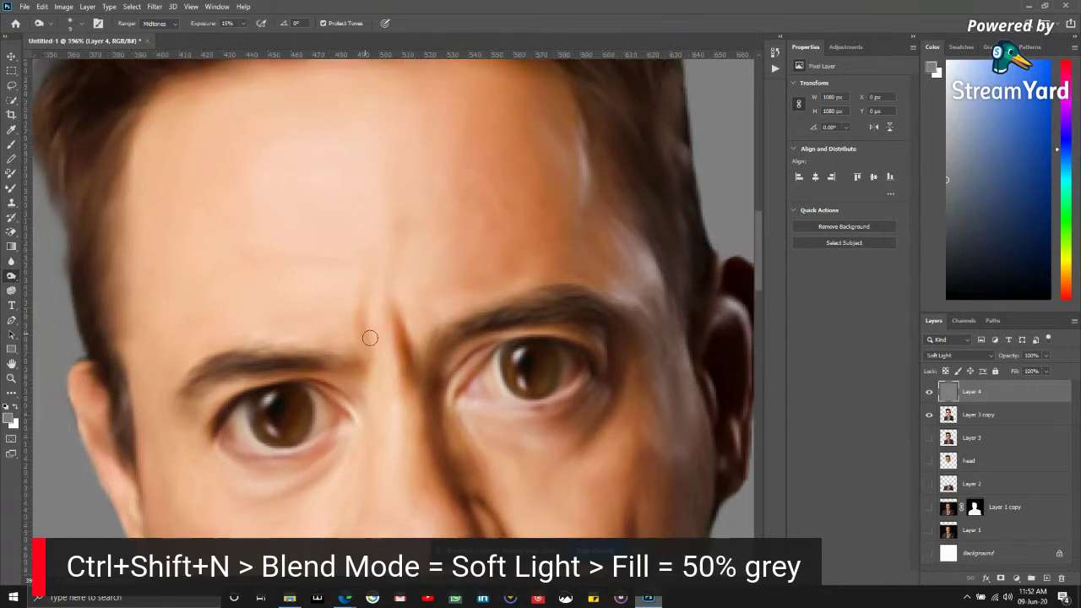
mouse_move(533, 307)
mouse_down()
mouse_move(513, 356)
mouse_move(540, 347)
mouse_move(577, 305)
mouse_up()
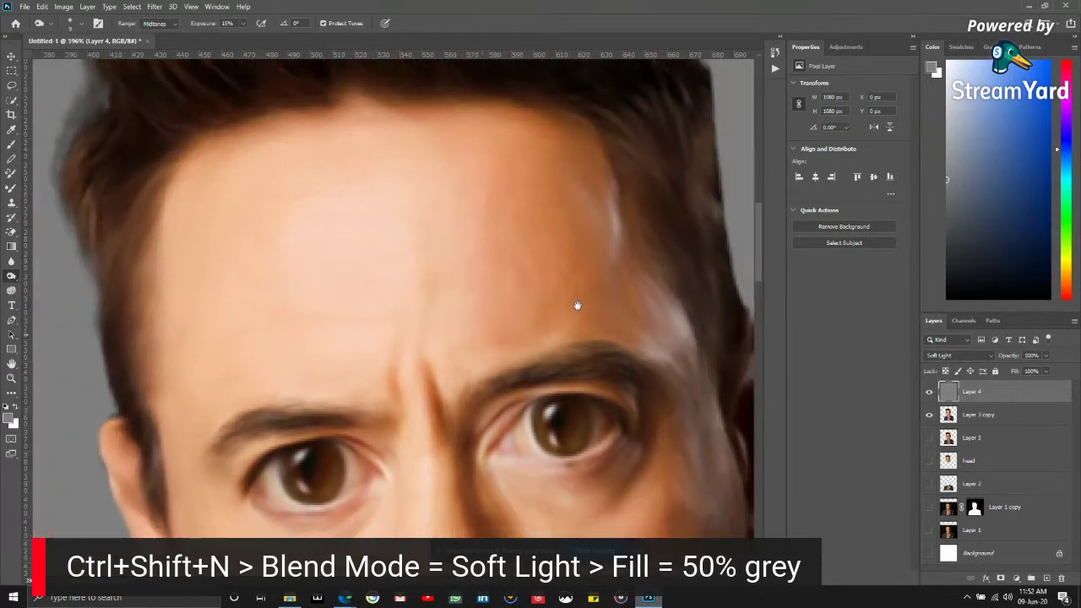
scroll(576, 304, down, 3)
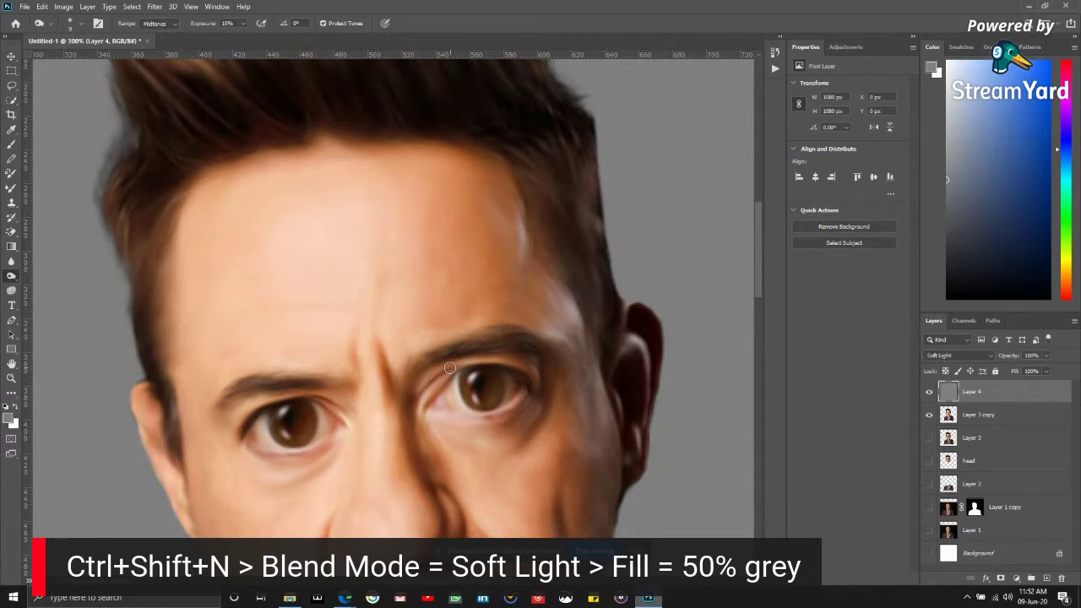
scroll(456, 380, down, 5)
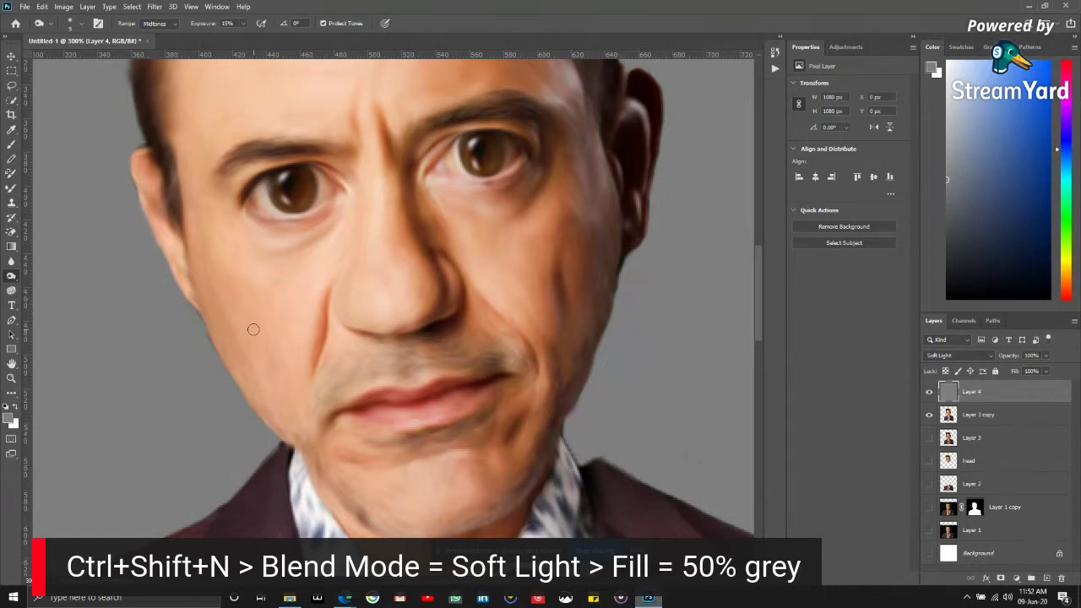
scroll(236, 313, up, 3)
scroll(228, 331, up, 1)
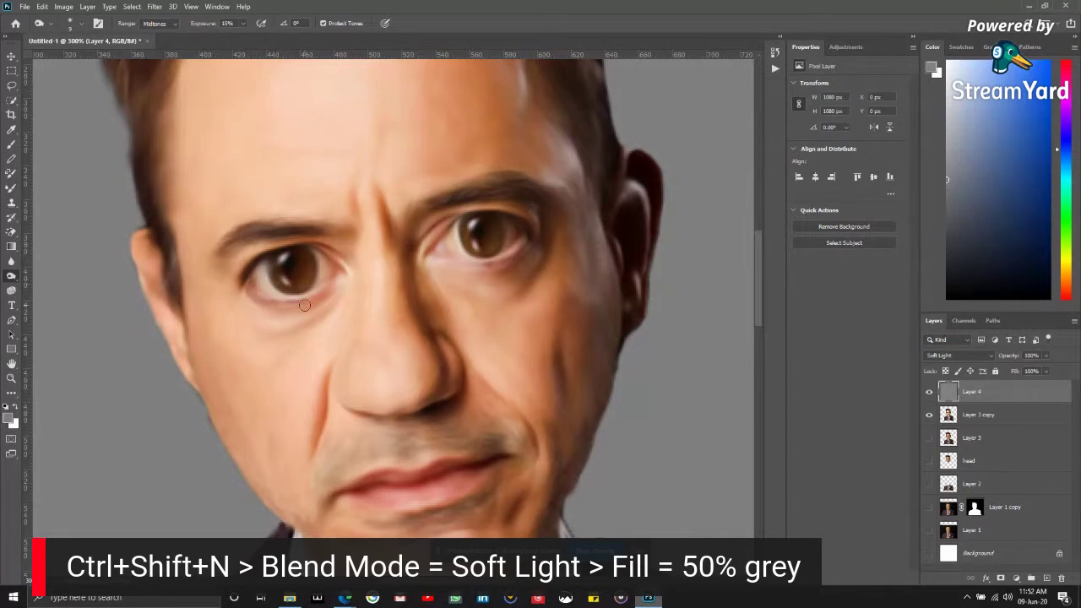
scroll(389, 321, down, 5)
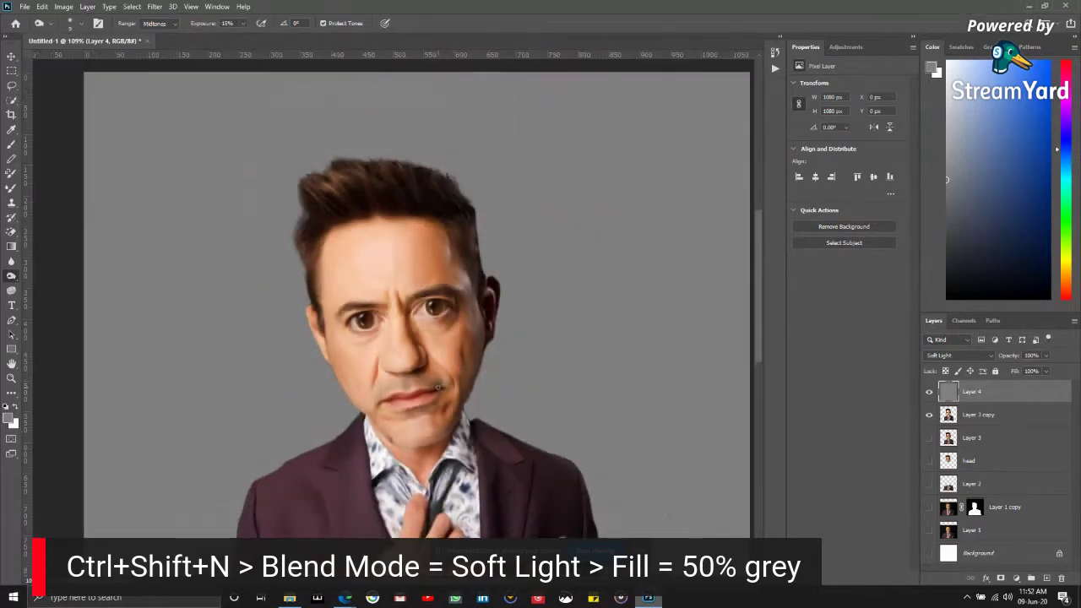
- Inspect the hand, fingers and patterned shirt close up, followed by the whole portrait
scroll(413, 456, up, 5)
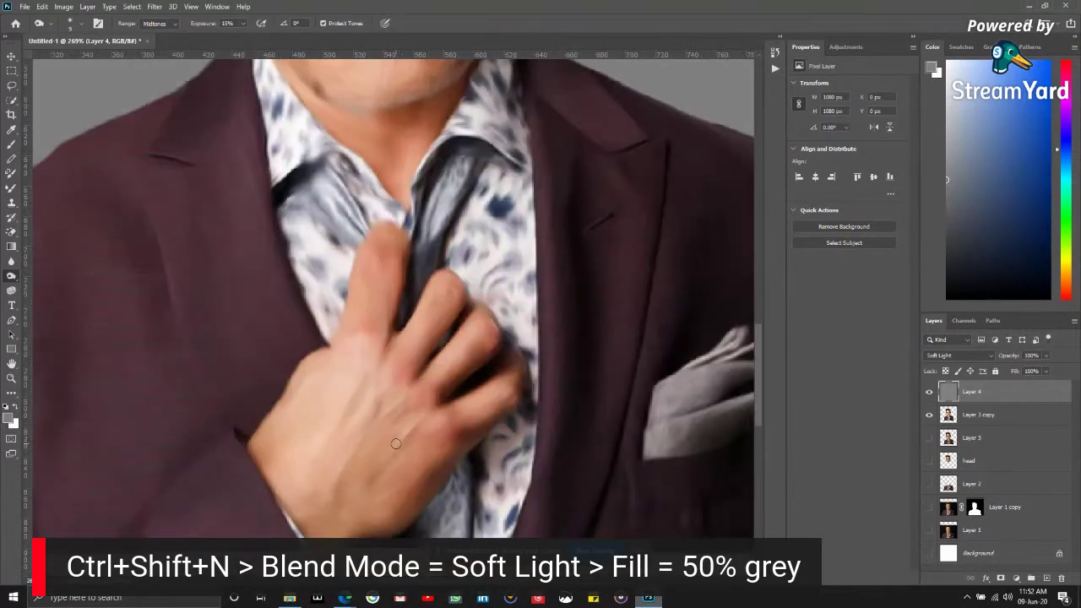
scroll(396, 443, up, 2)
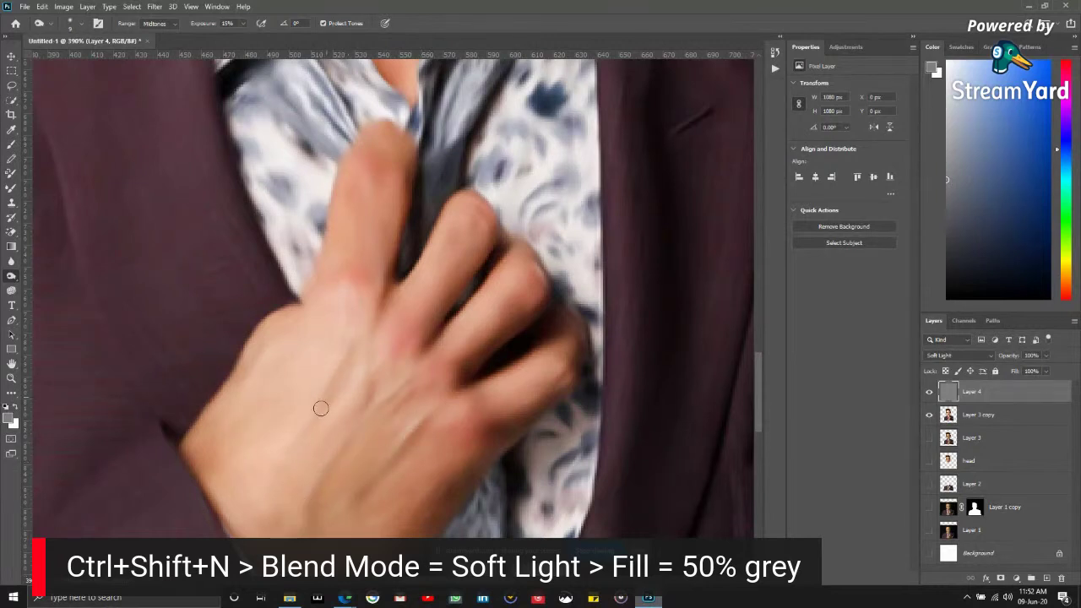
scroll(378, 311, up, 2)
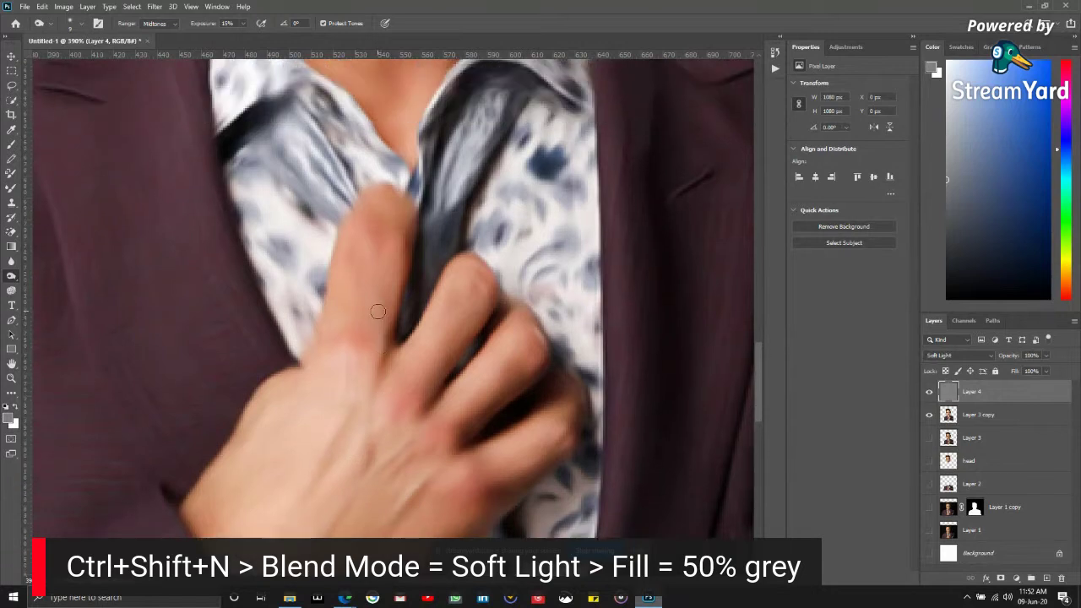
scroll(377, 312, up, 1)
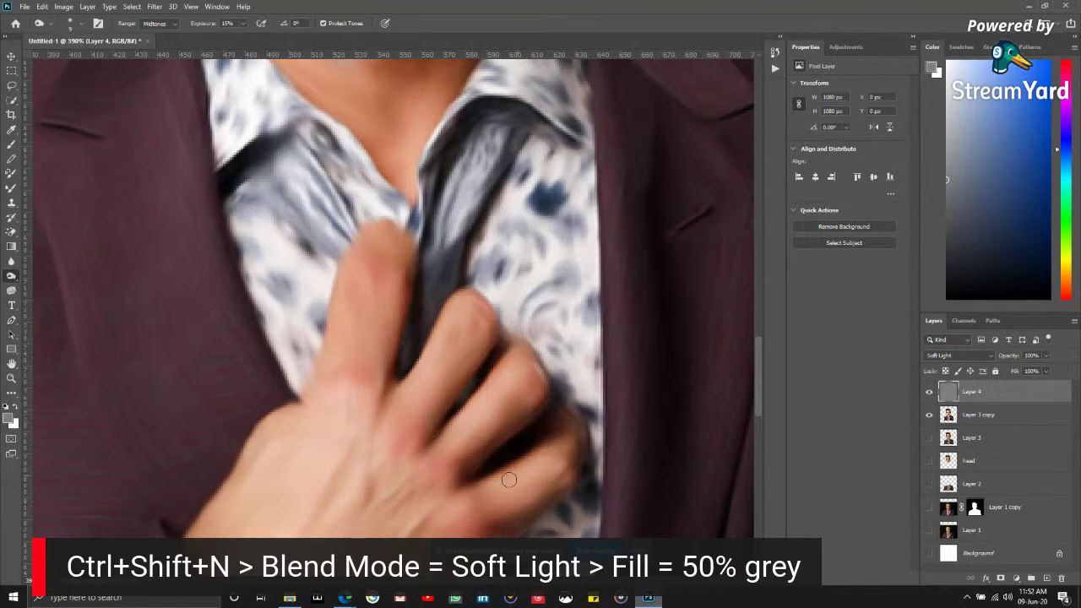
scroll(469, 427, down, 5)
scroll(603, 428, down, 2)
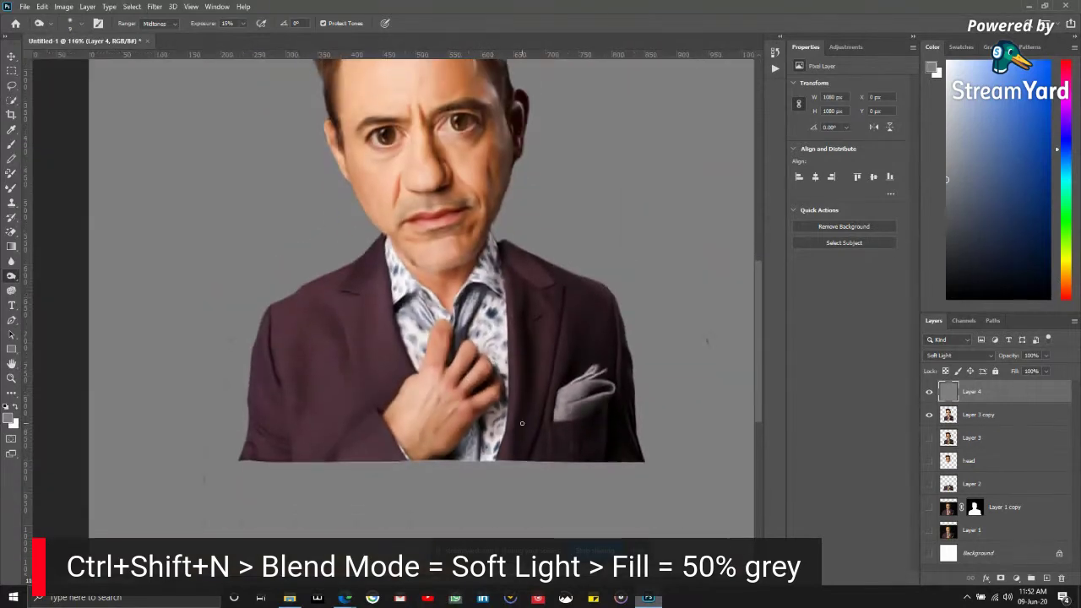
scroll(570, 427, down, 2)
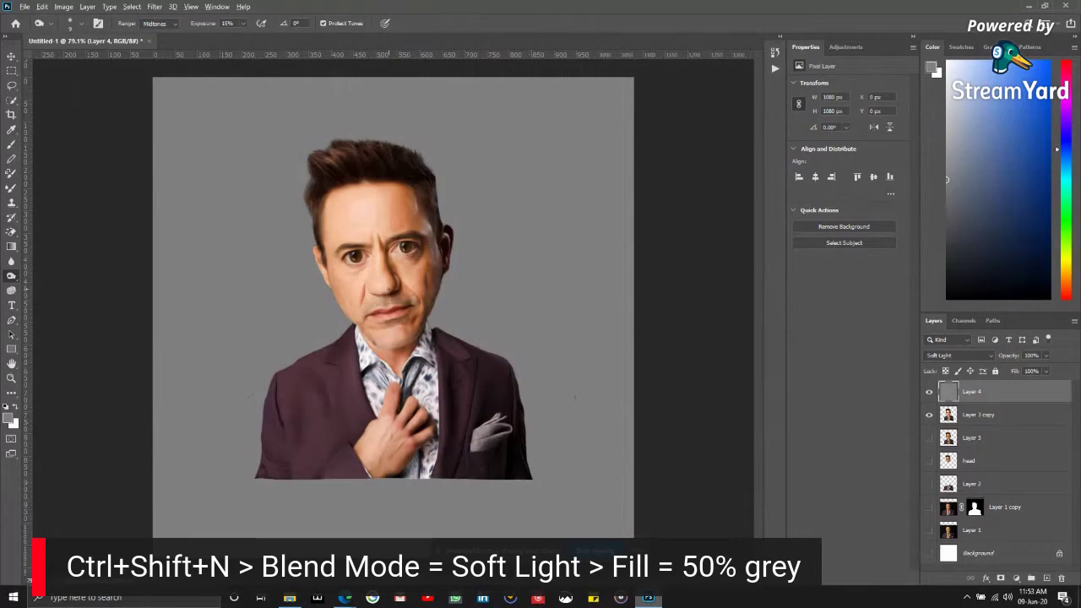
- Switch to the Dodge tool and set its exposure to 15%, keeping the range on Midtones
scroll(372, 268, up, 3)
scroll(371, 268, up, 3)
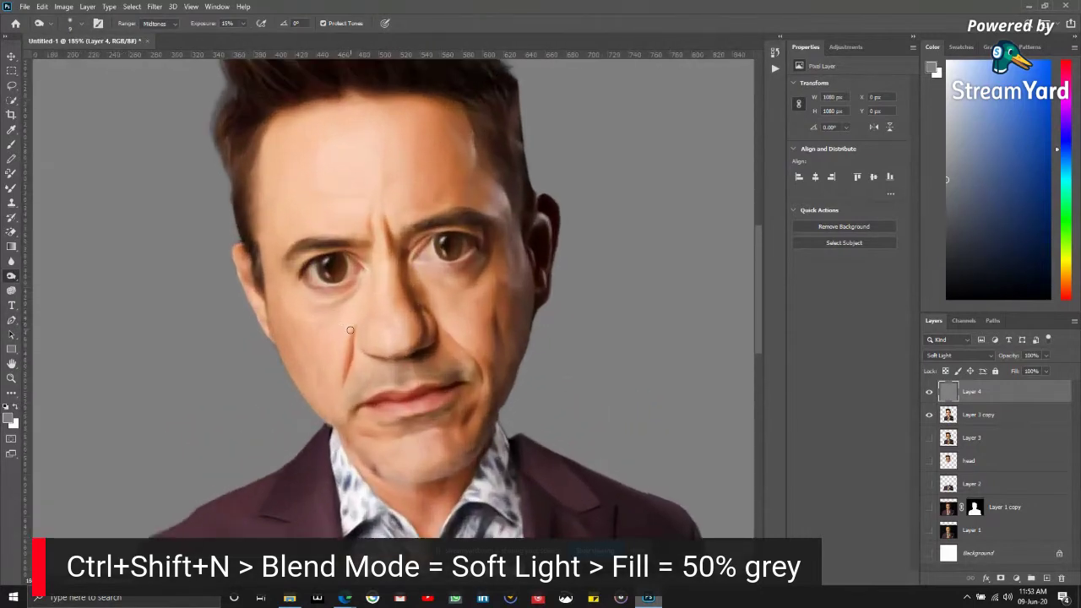
scroll(497, 347, up, 1)
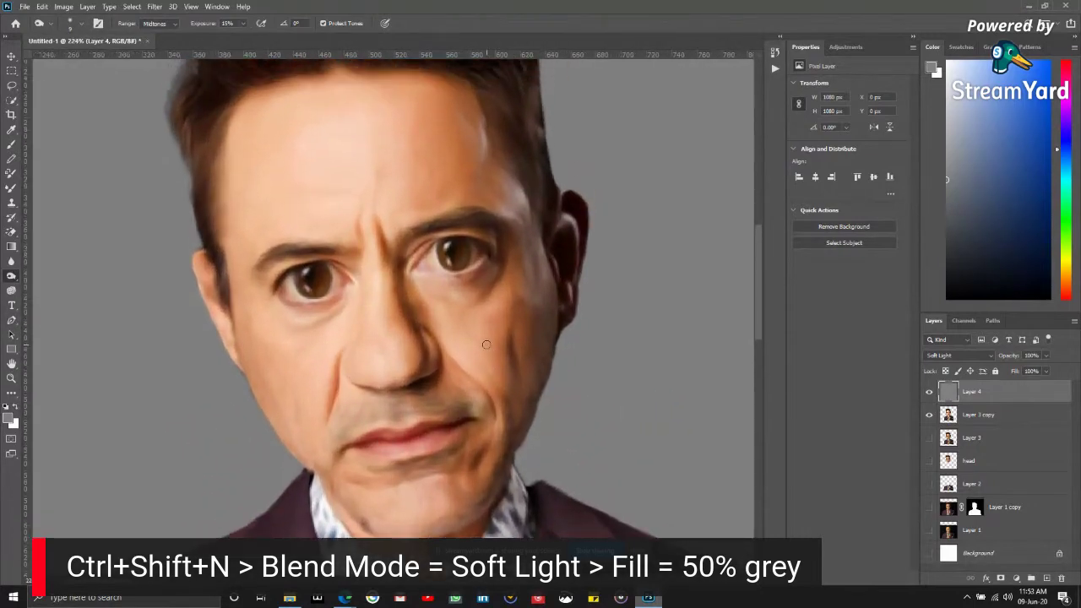
scroll(498, 347, up, 1)
right_click(10, 278)
click(42, 286)
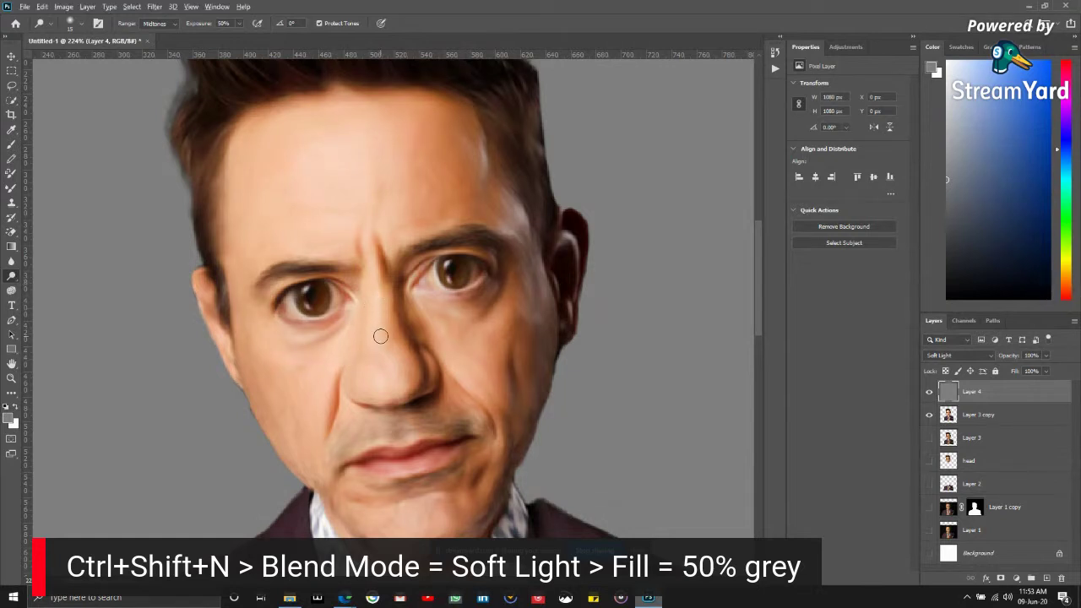
scroll(379, 334, up, 2)
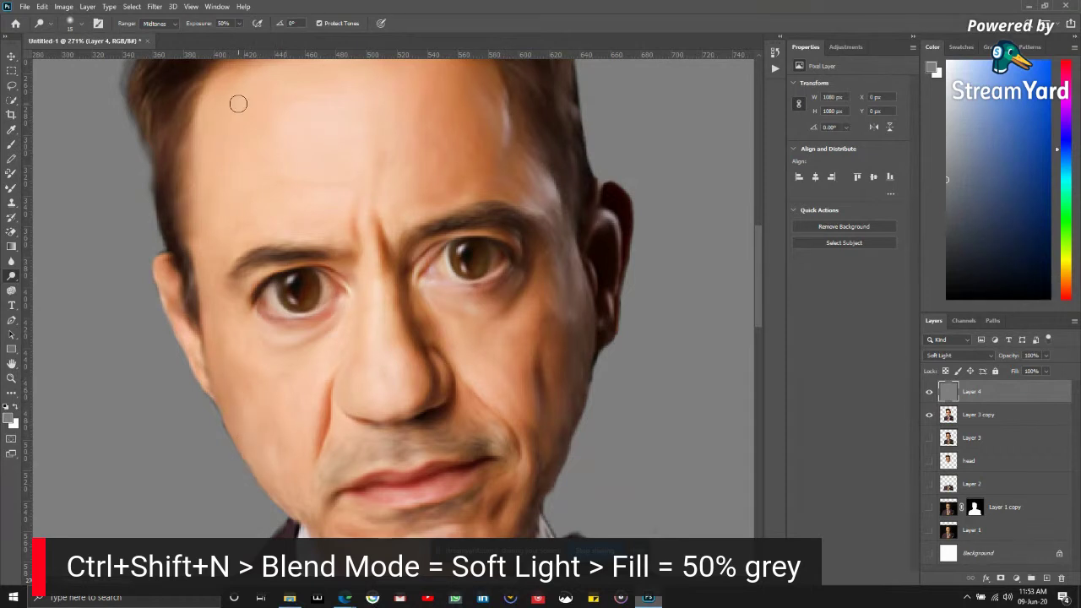
click(232, 23)
text(15)
key(Return)
- Look over the hair, lit facial areas and back of the hand for highlights to dodge
scroll(367, 276, up, 5)
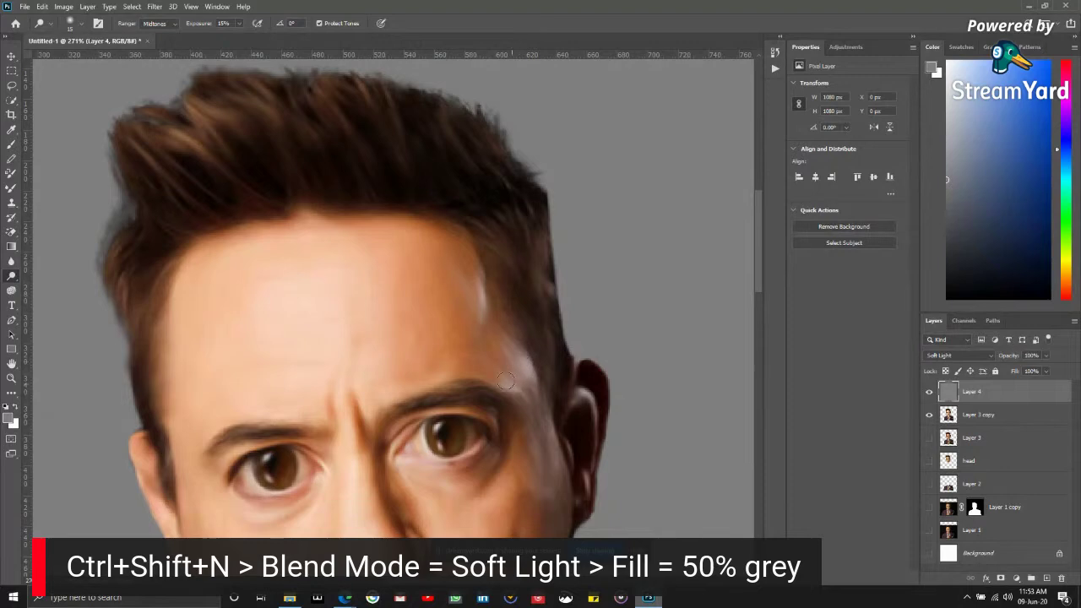
scroll(473, 372, down, 5)
scroll(464, 414, up, 3)
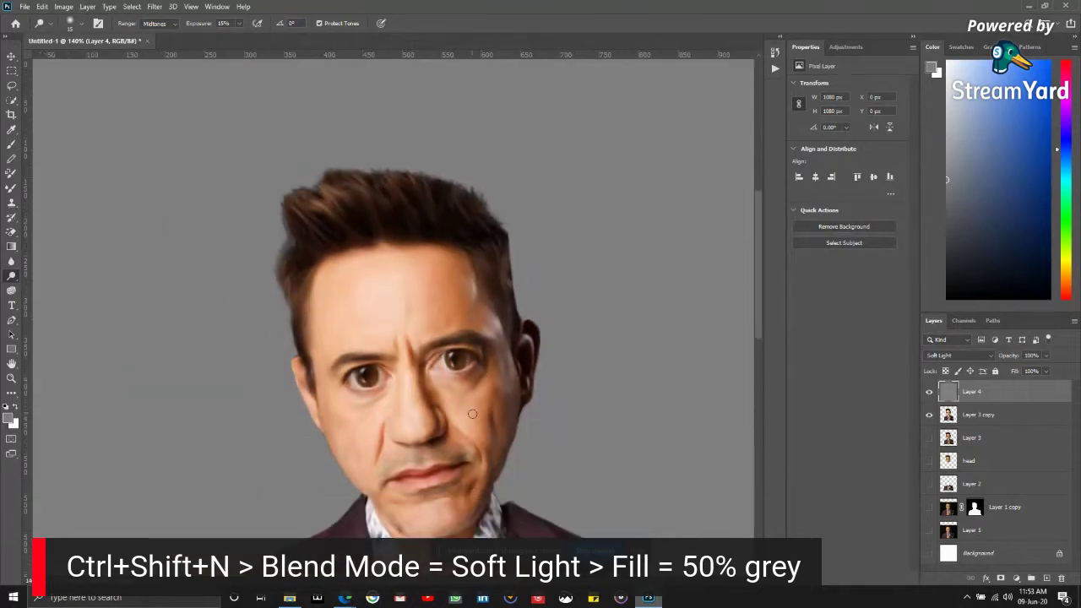
scroll(456, 422, up, 5)
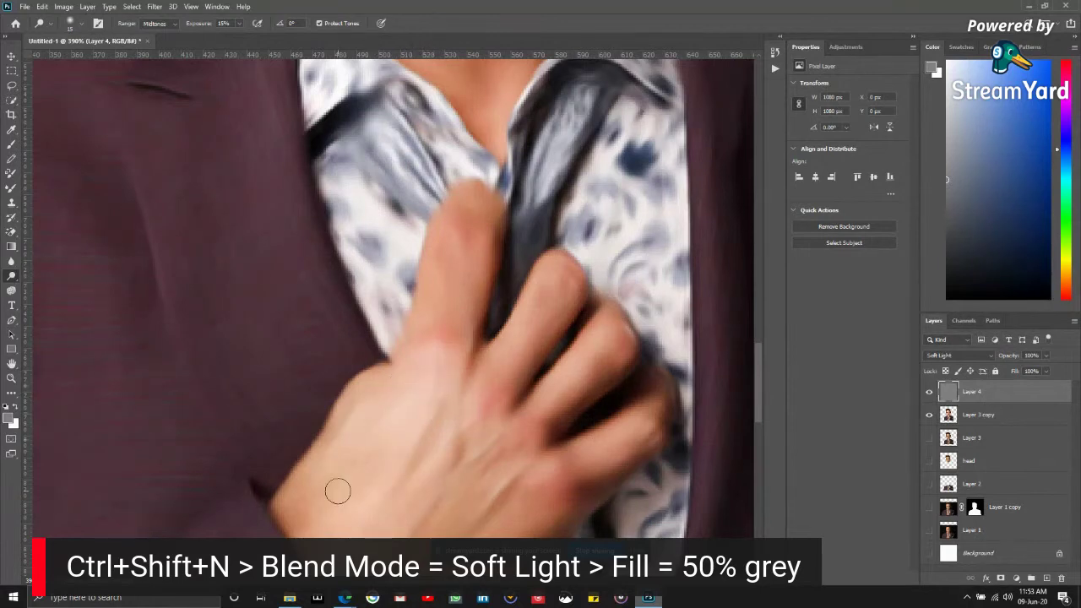
scroll(446, 420, down, 4)
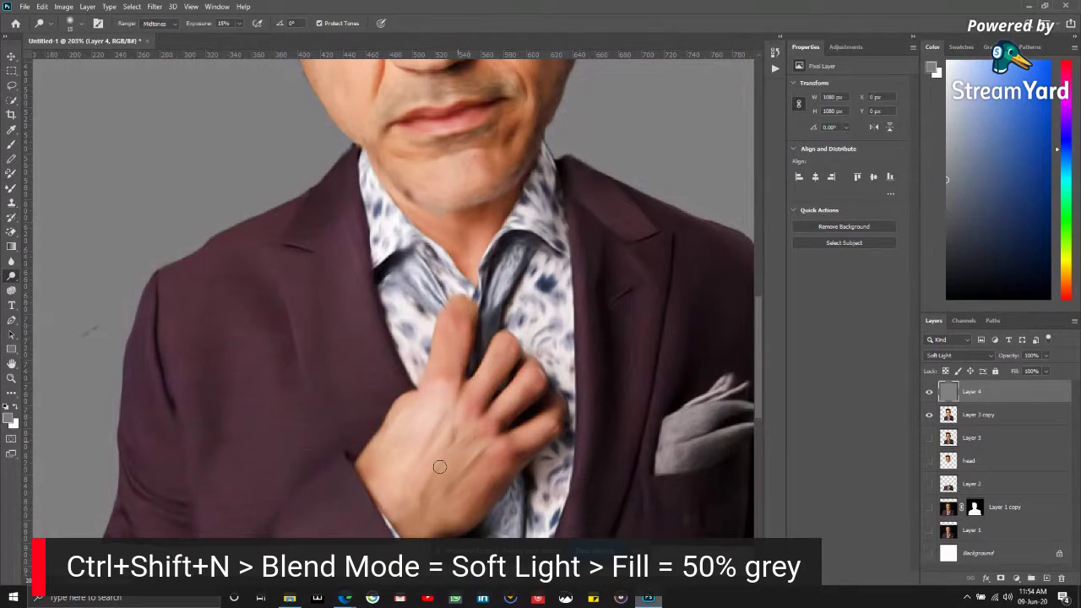
scroll(450, 501, down, 3)
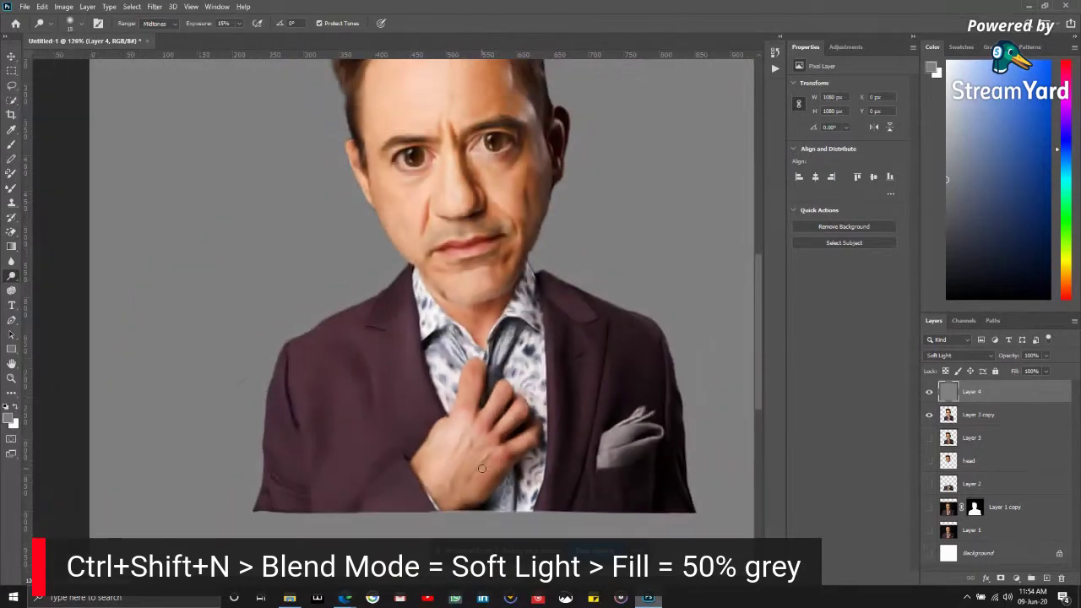
scroll(553, 471, down, 2)
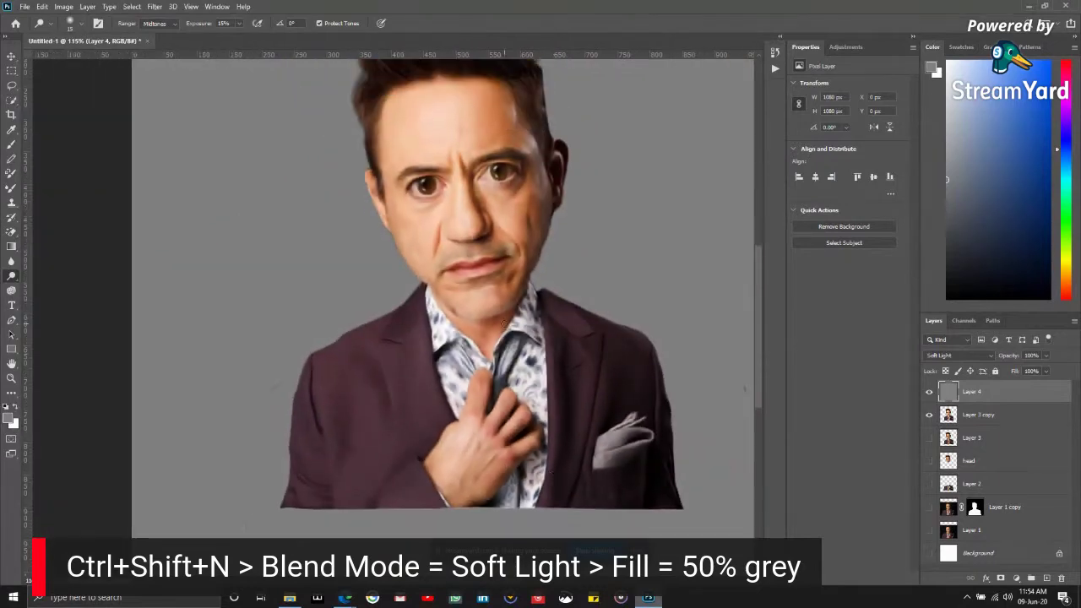
scroll(591, 416, down, 2)
- Examine the jacket's lapels, shoulders and pocket square up close and against the whole figure
scroll(374, 386, up, 6)
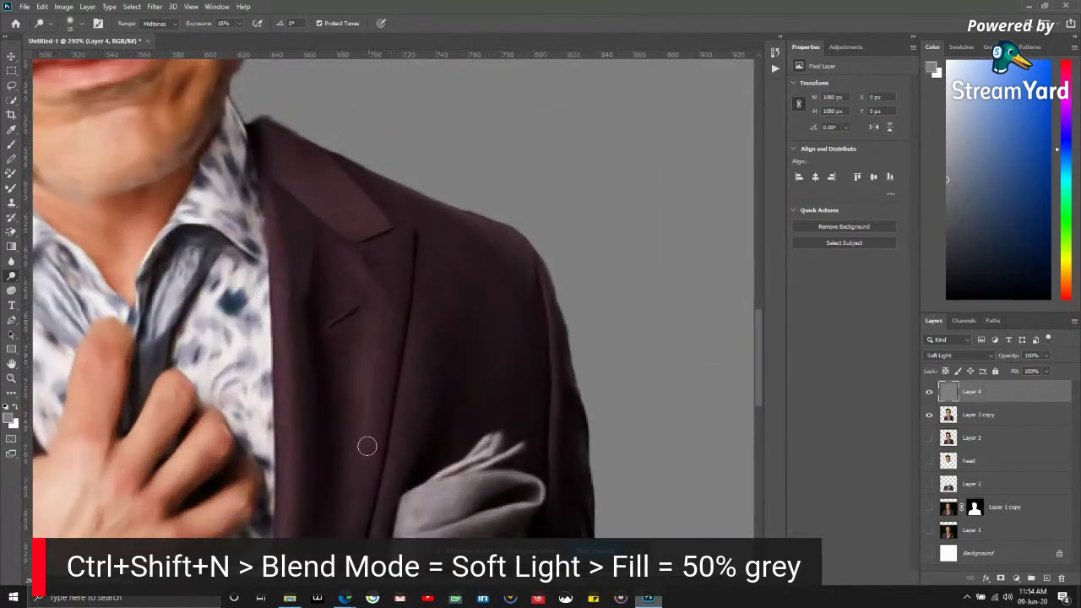
scroll(365, 431, down, 1)
scroll(357, 357, up, 2)
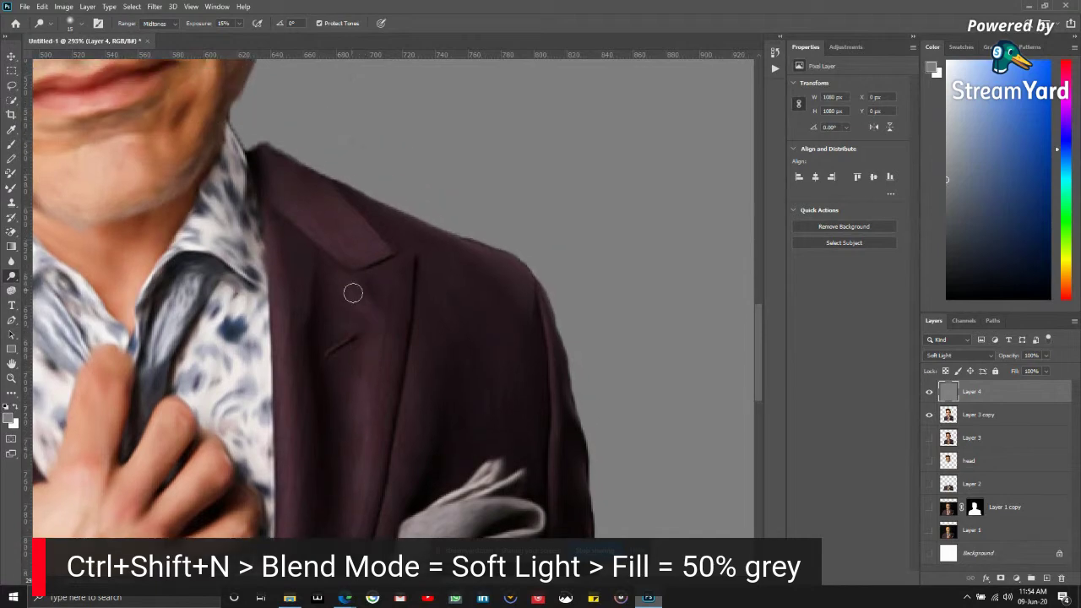
scroll(381, 346, down, 5)
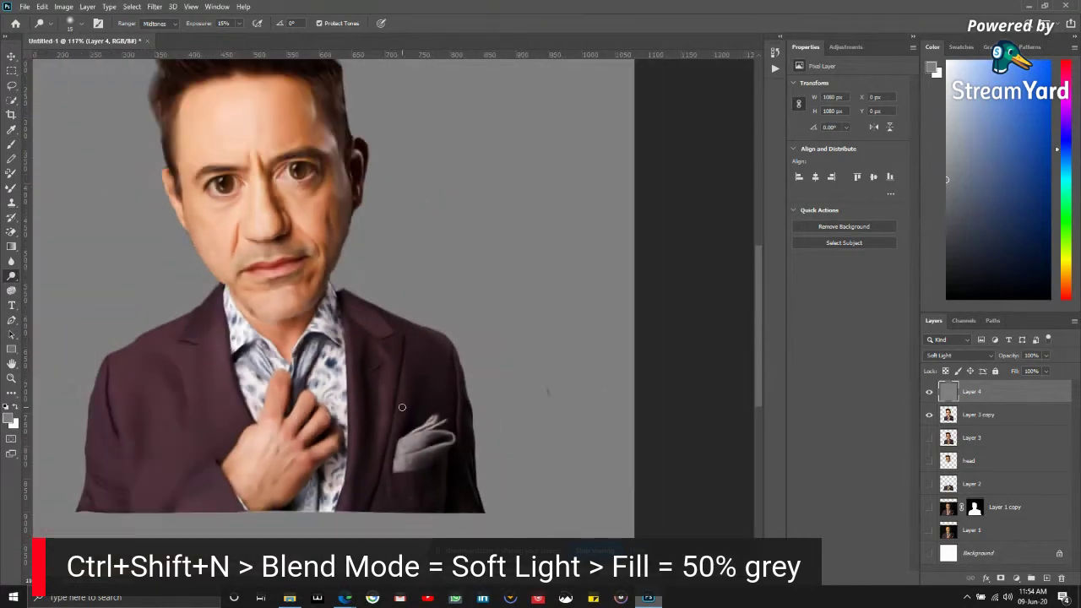
scroll(607, 369, up, 1)
scroll(234, 345, up, 3)
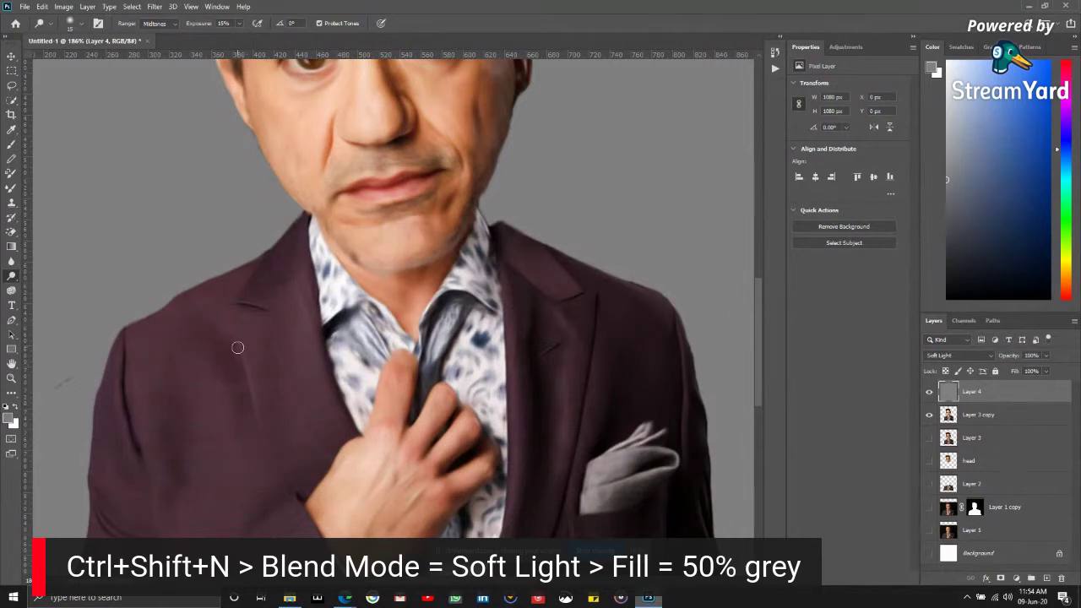
scroll(252, 416, down, 2)
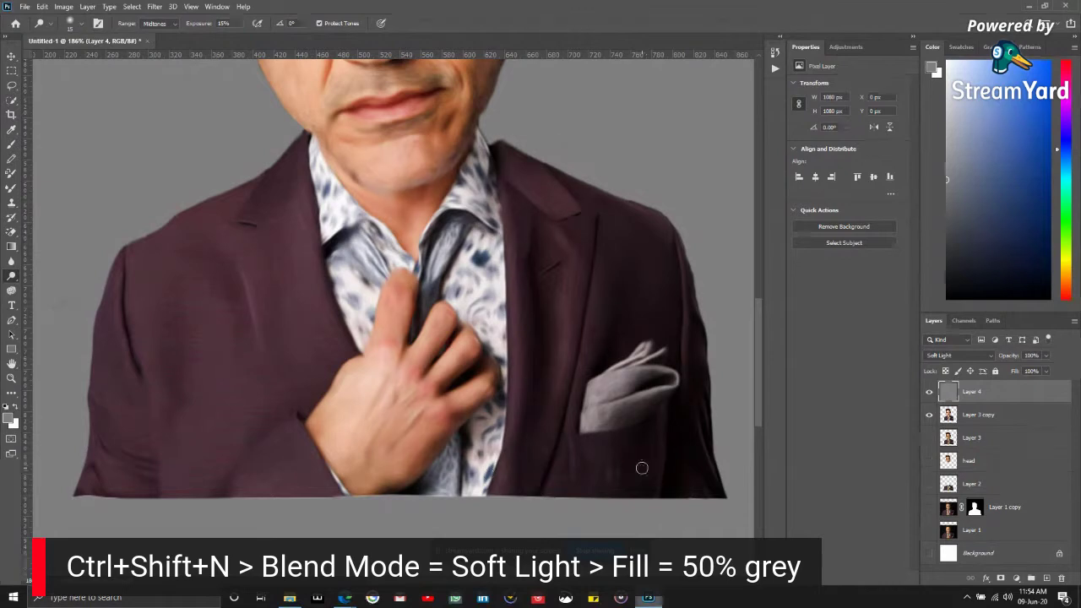
scroll(591, 437, down, 3)
scroll(588, 439, up, 2)
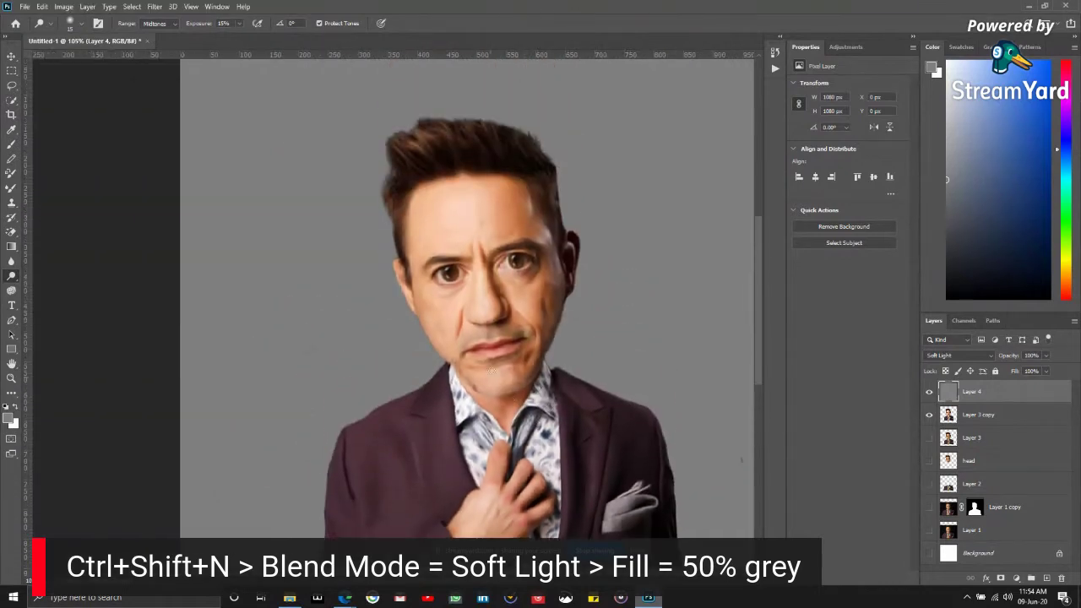
- Switch to the Burn tool, enlarge its brush and darken the fabric folds on the lower jacket sleeve beside the empty background
right_click(11, 279)
click(49, 289)
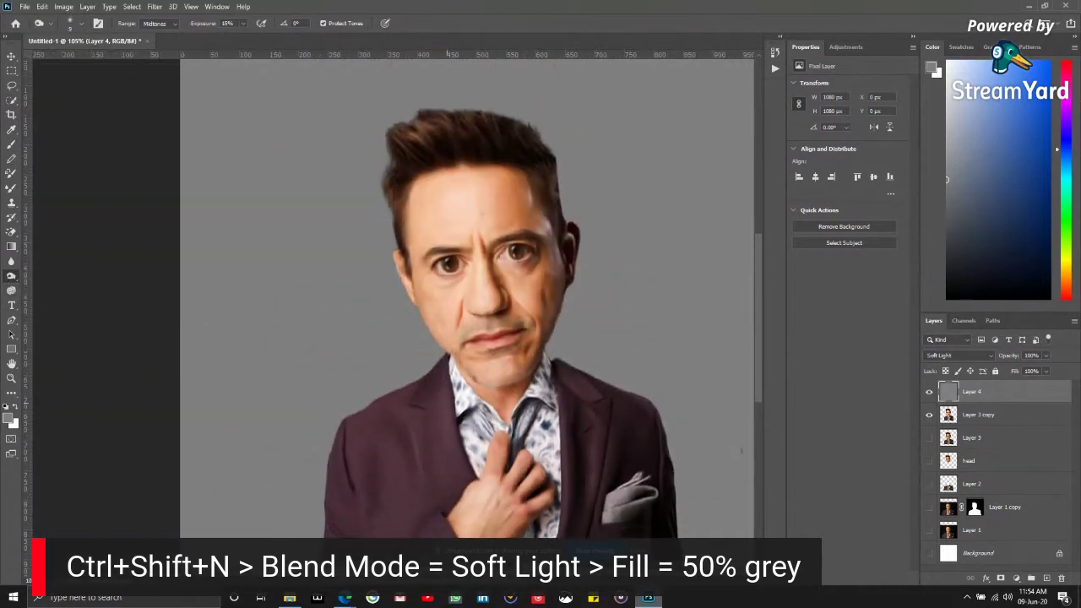
scroll(322, 411, down, 2)
scroll(321, 411, up, 3)
key(bracketright)
key(bracketright)
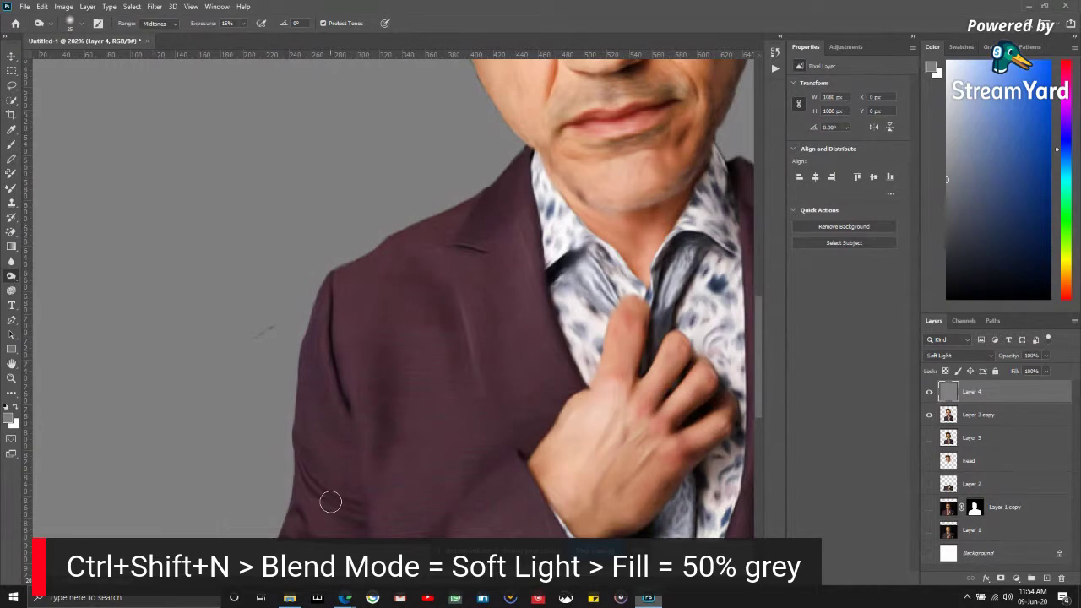
scroll(330, 502, up, 3)
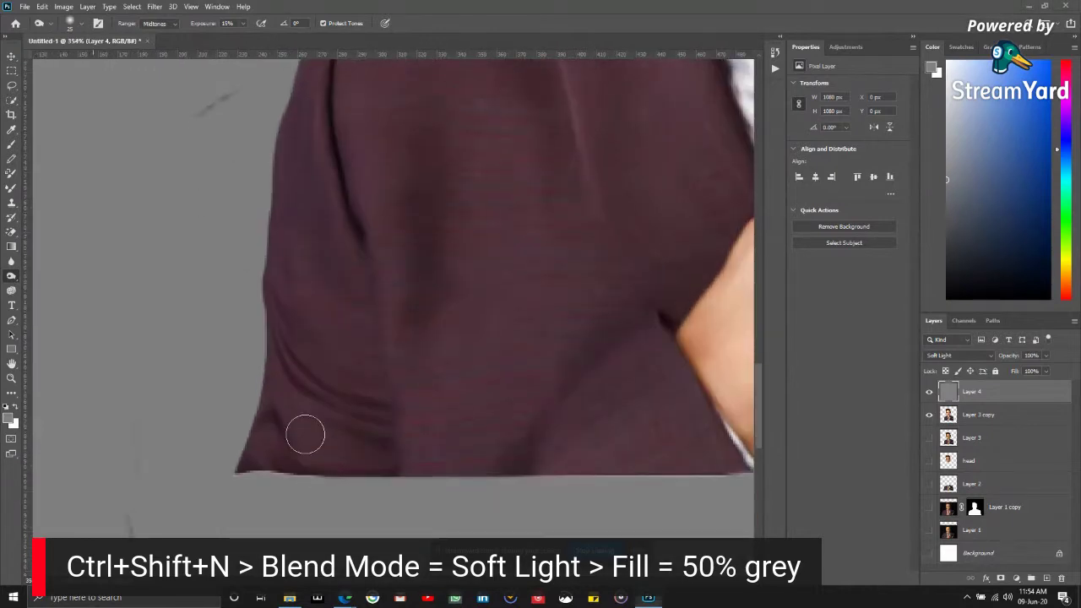
scroll(305, 434, up, 2)
key(super)
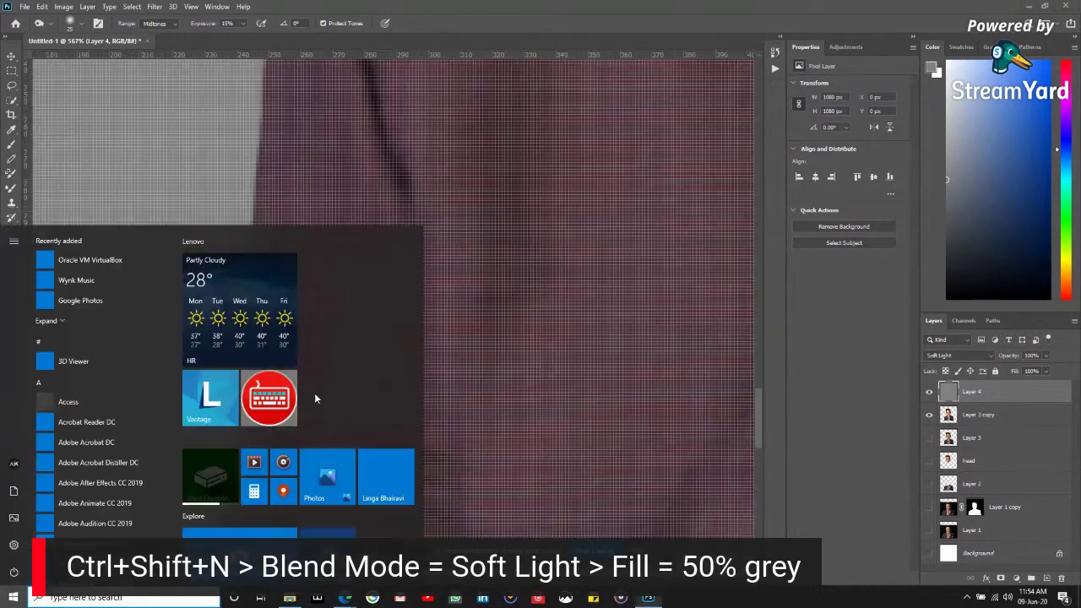
key(super)
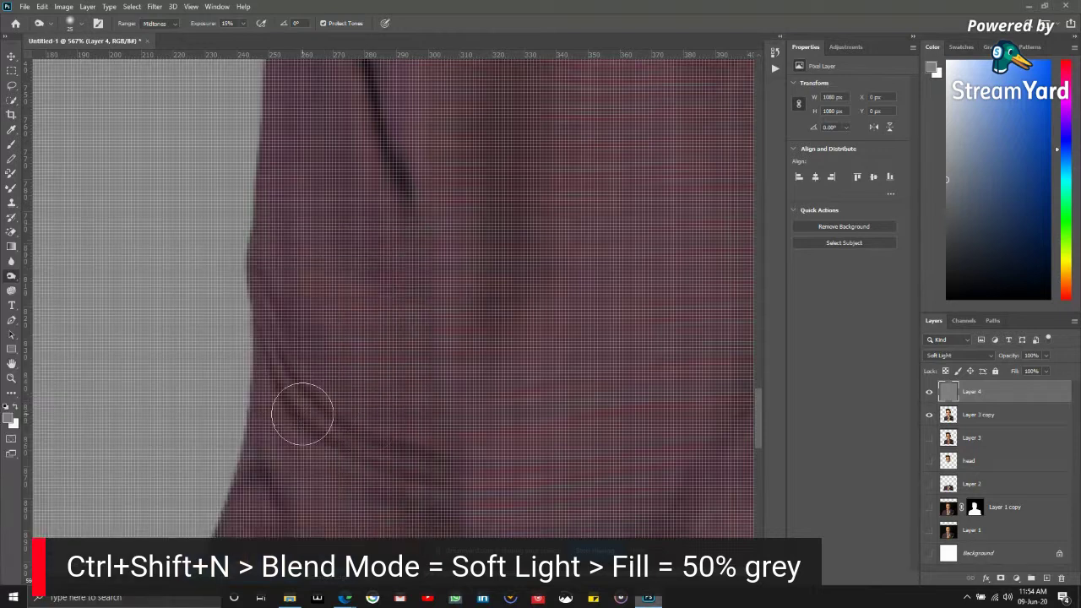
scroll(297, 413, down, 1)
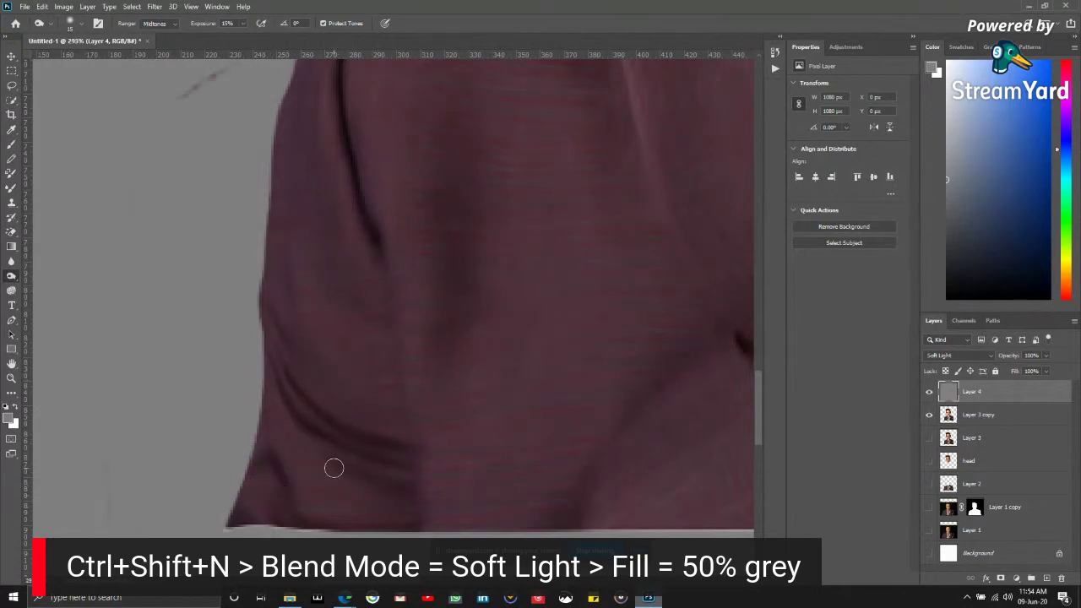
- Burn the shadows along the armhole seam and down the jacket front between the sleeve and the lapel
scroll(333, 465, down, 2)
scroll(456, 440, down, 1)
scroll(253, 279, up, 2)
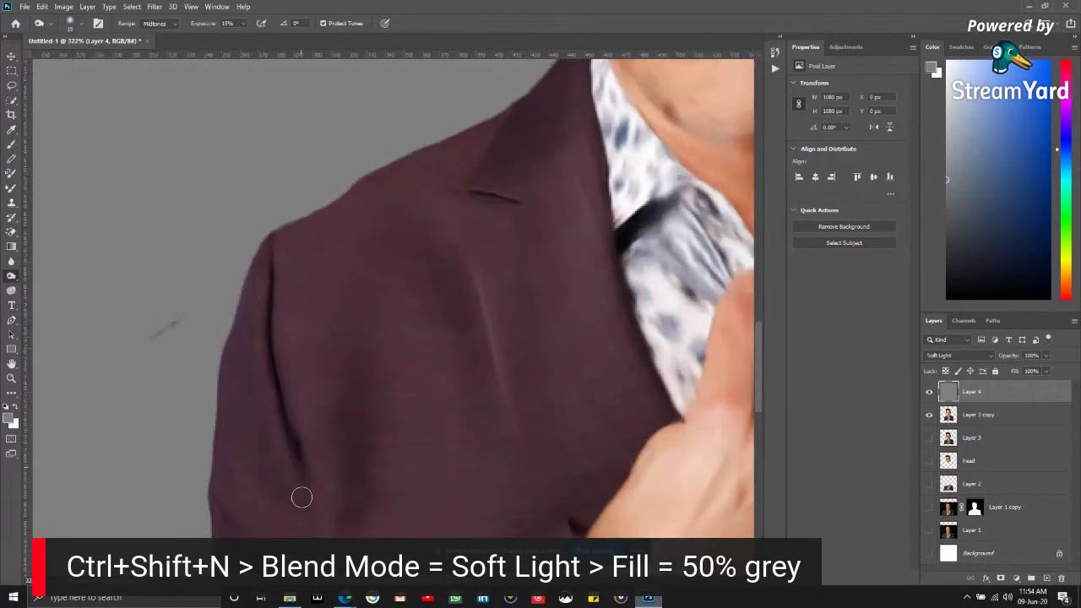
scroll(297, 453, down, 2)
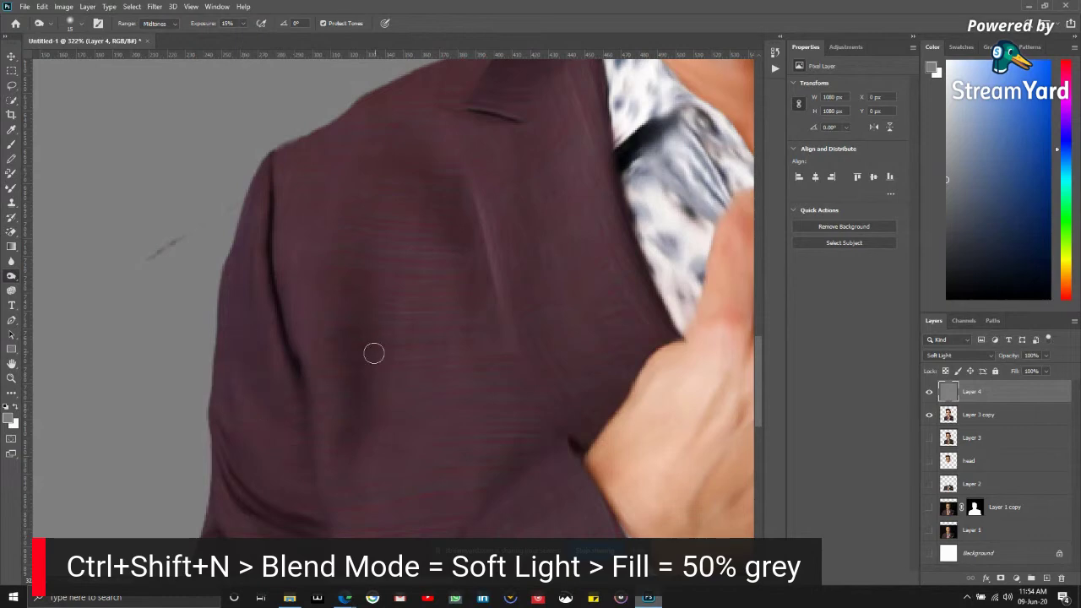
drag(374, 355, 296, 399)
scroll(345, 391, down, 2)
scroll(372, 225, up, 3)
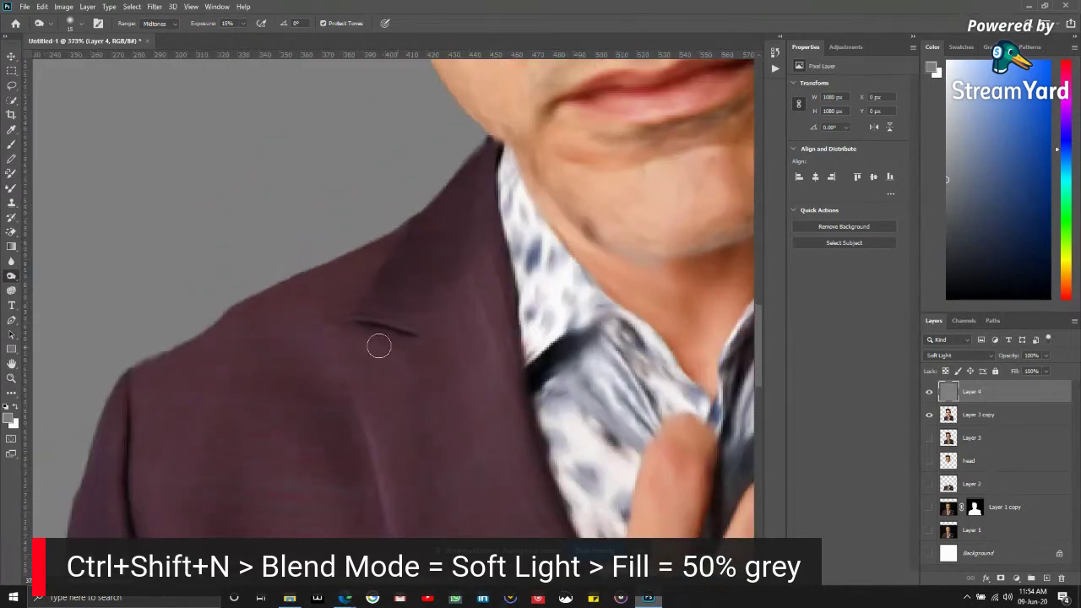
scroll(403, 388, down, 3)
scroll(403, 387, down, 3)
drag(404, 387, 319, 329)
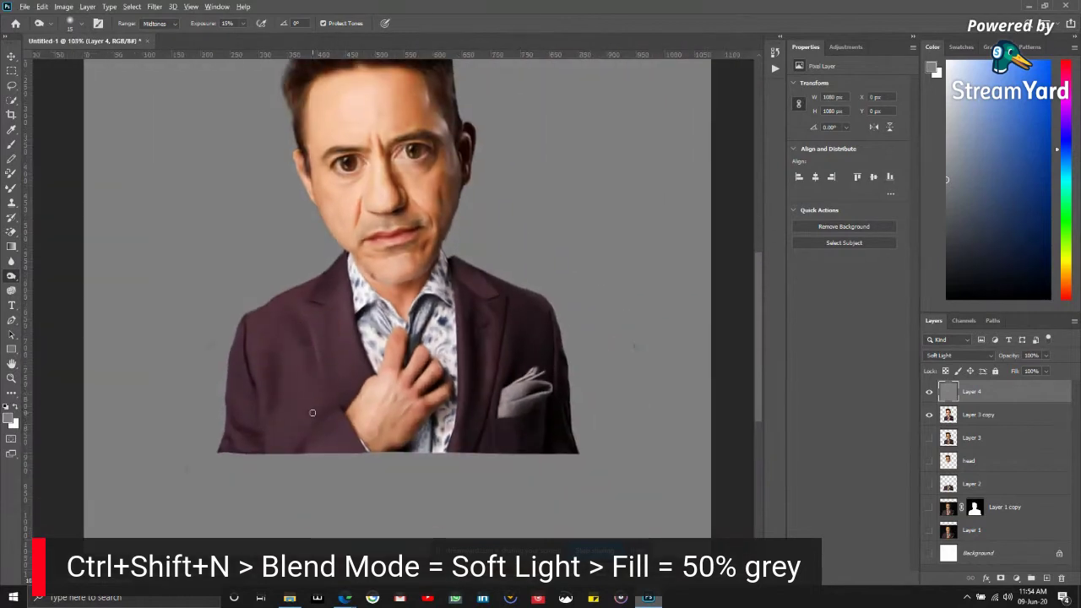
- Burn the crease where the raised forearm's sleeve meets the jacket near its lower edge
scroll(328, 428, up, 2)
scroll(327, 428, up, 2)
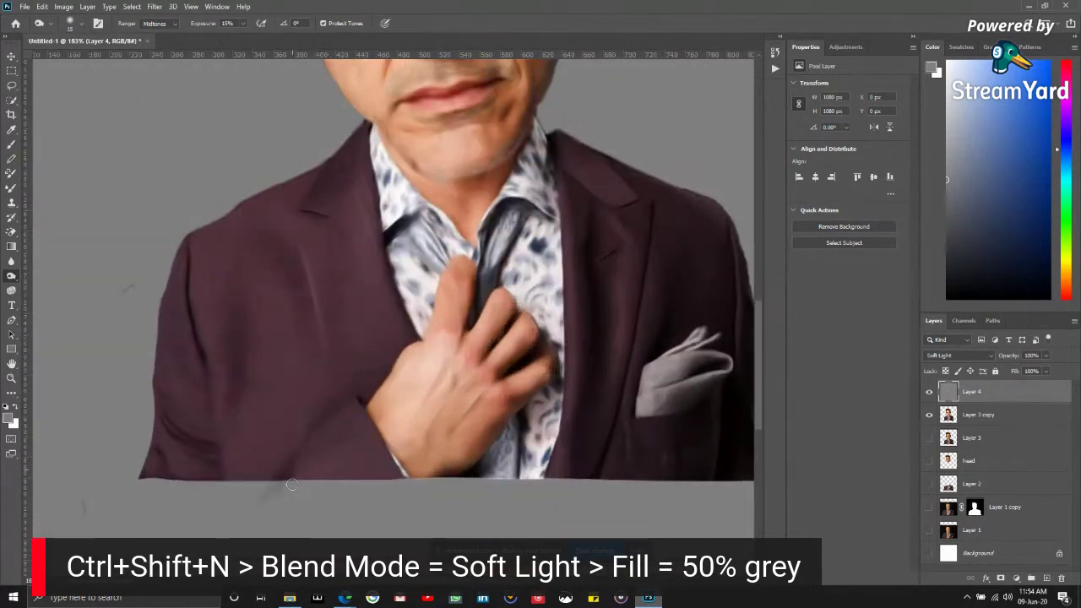
scroll(326, 415, up, 2)
scroll(580, 461, up, 1)
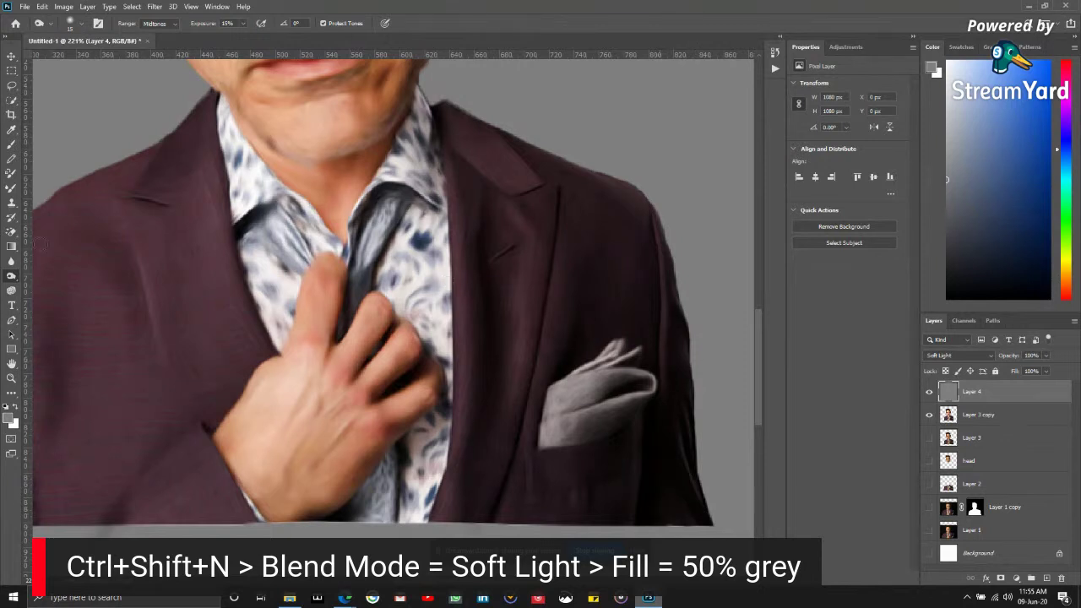
- Switch back to the Dodge tool and brighten the highlights on the pocket square's folds
right_click(11, 275)
click(51, 285)
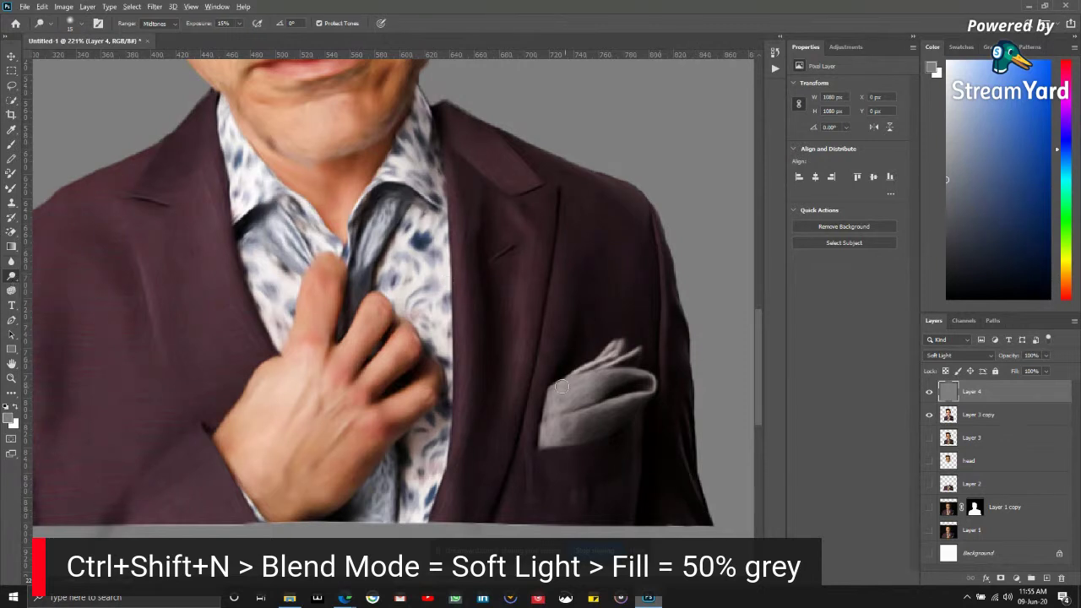
scroll(597, 391, up, 1)
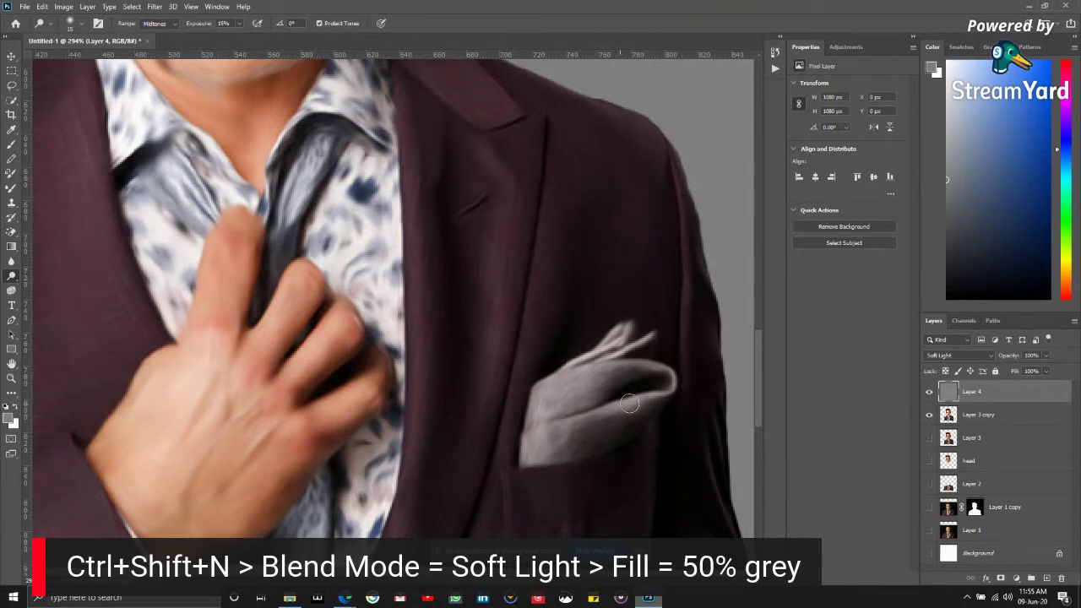
scroll(623, 380, down, 5)
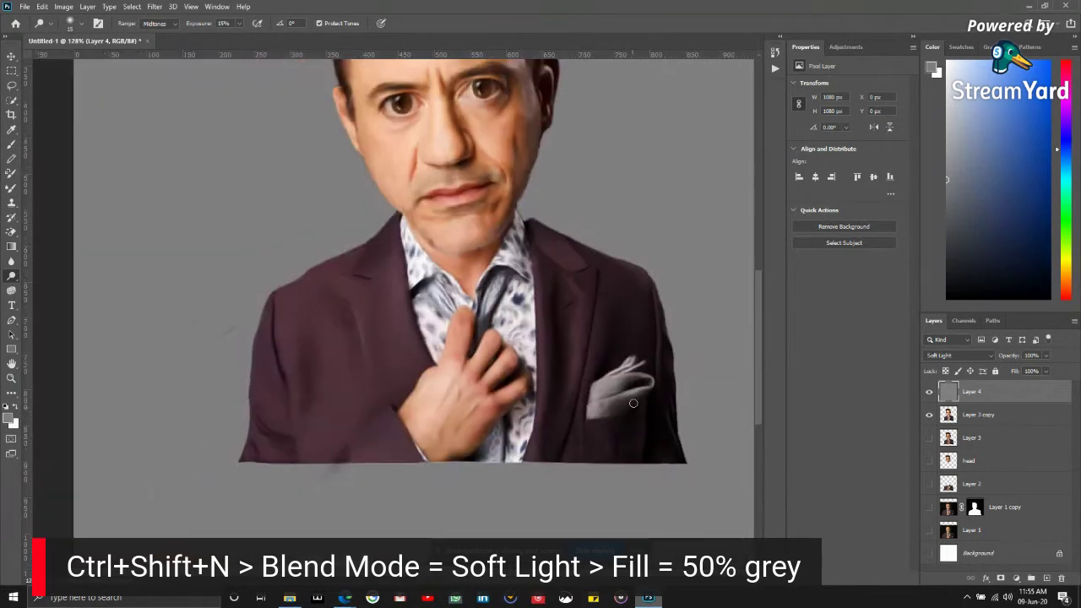
- Compare the portrait with Layer 4 off and on, and hide Layer 3 copy to view the dodge and burn strokes alone
scroll(431, 327, up, 2)
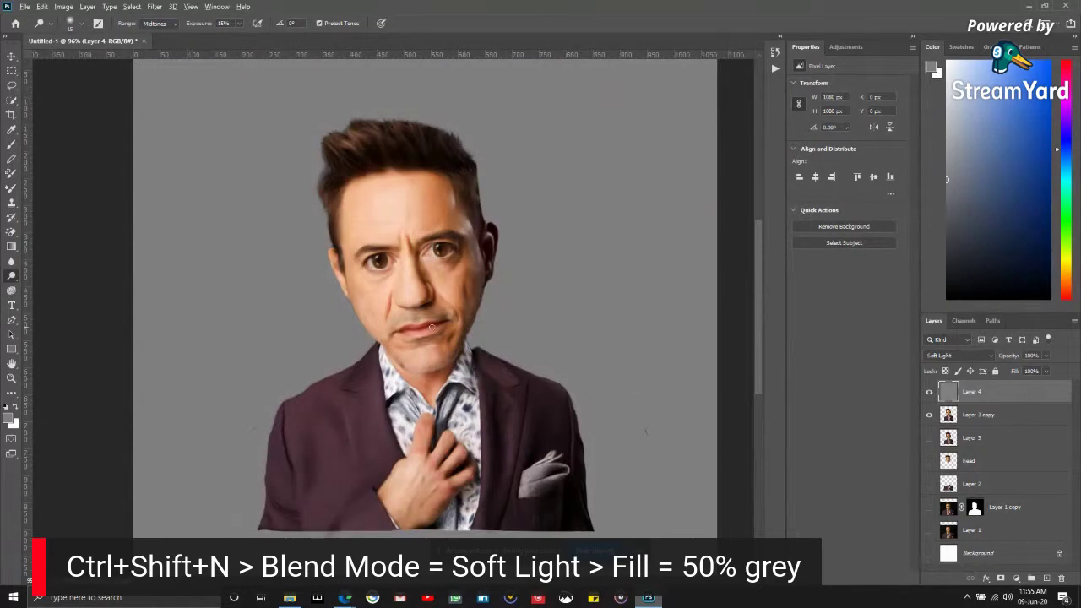
scroll(431, 327, down, 2)
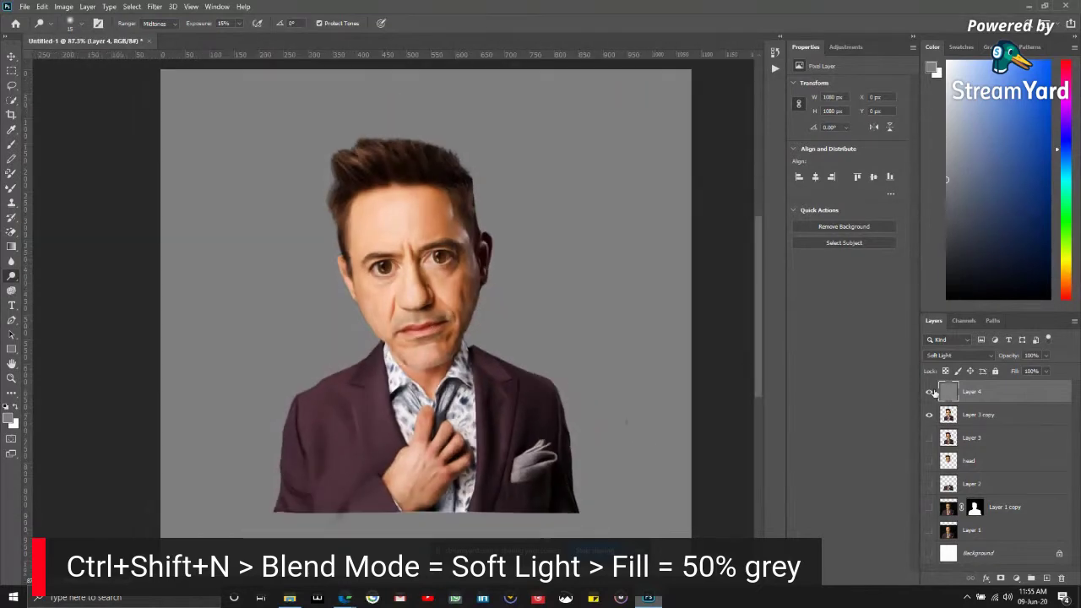
click(929, 392)
click(930, 392)
click(930, 413)
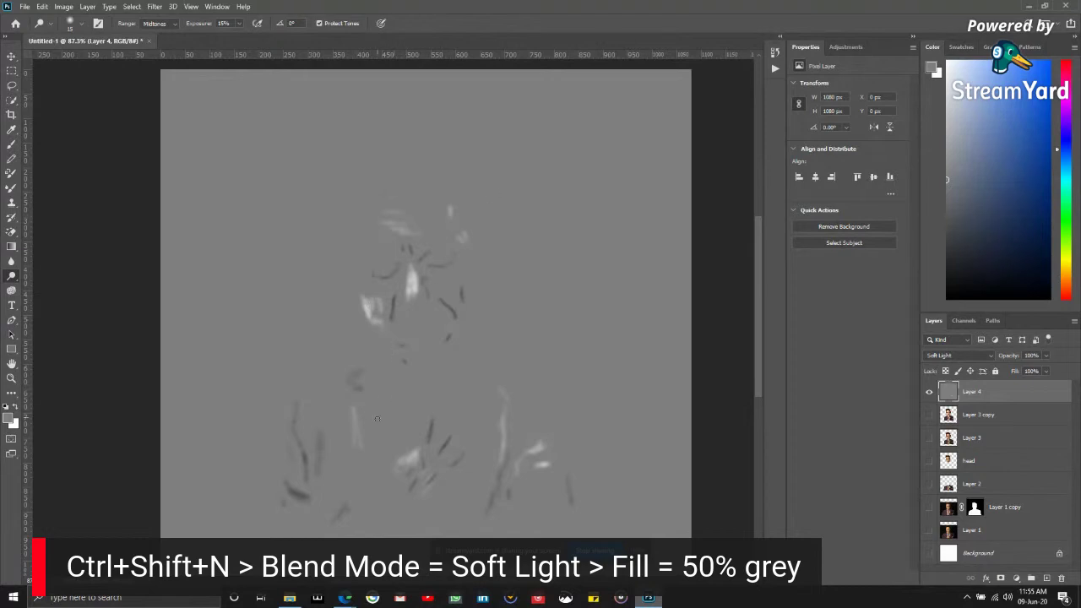
- Show Layer 3 copy beneath the grey layer and toggle Layer 4's visibility to compare the face with and without its shading
click(930, 413)
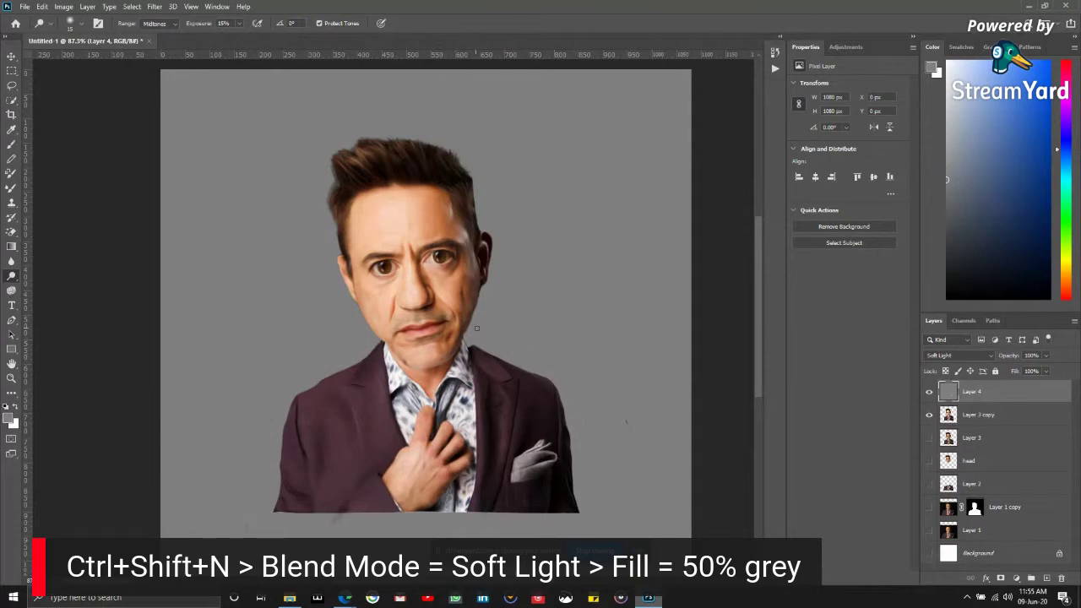
scroll(417, 275, up, 5)
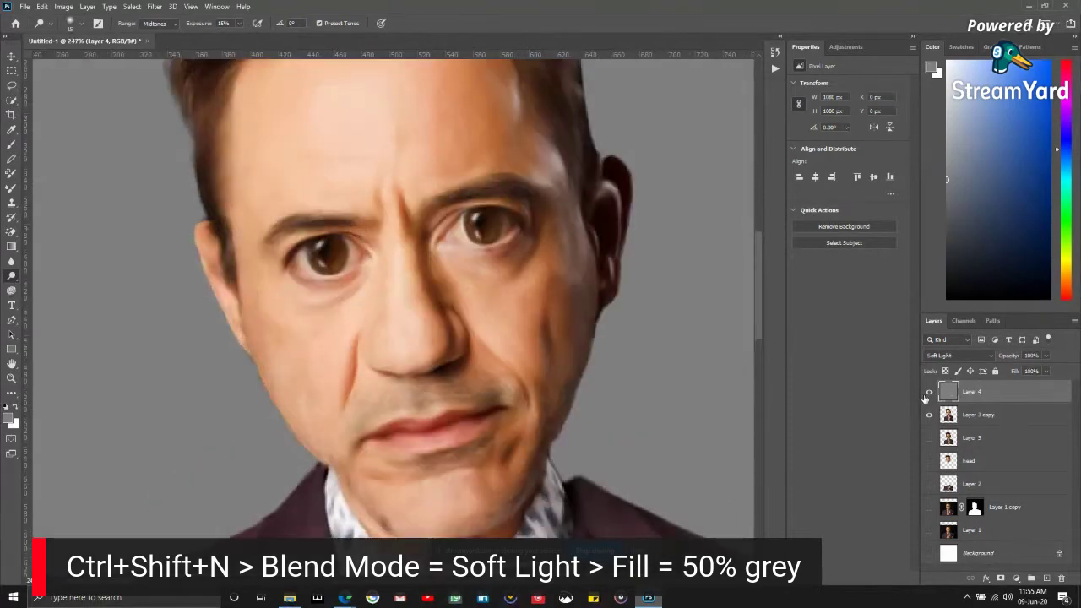
click(929, 392)
click(929, 392)
click(929, 392)
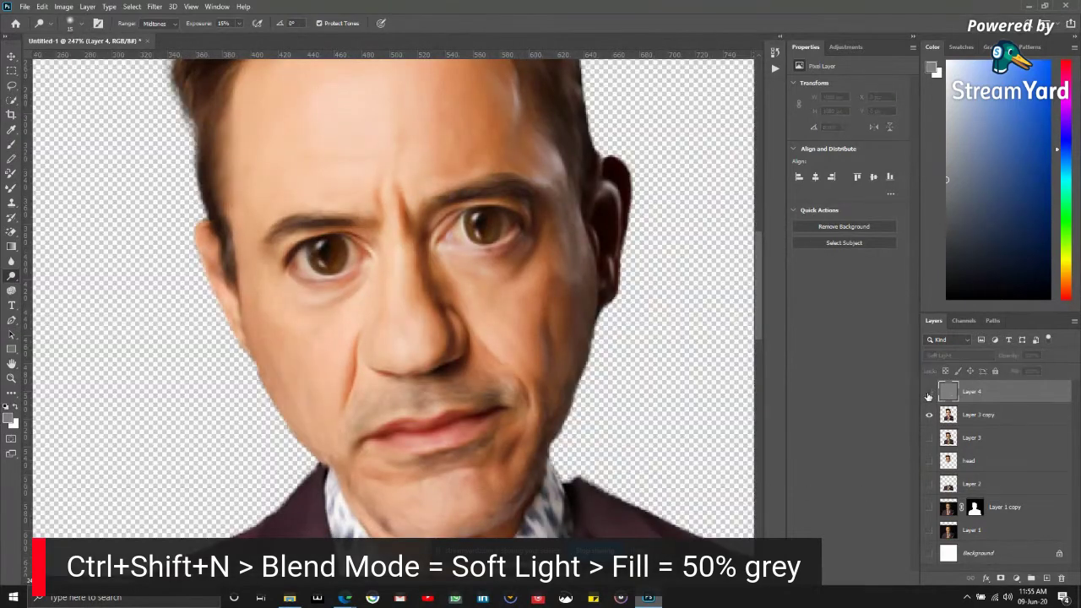
click(929, 392)
click(929, 392)
click(929, 392)
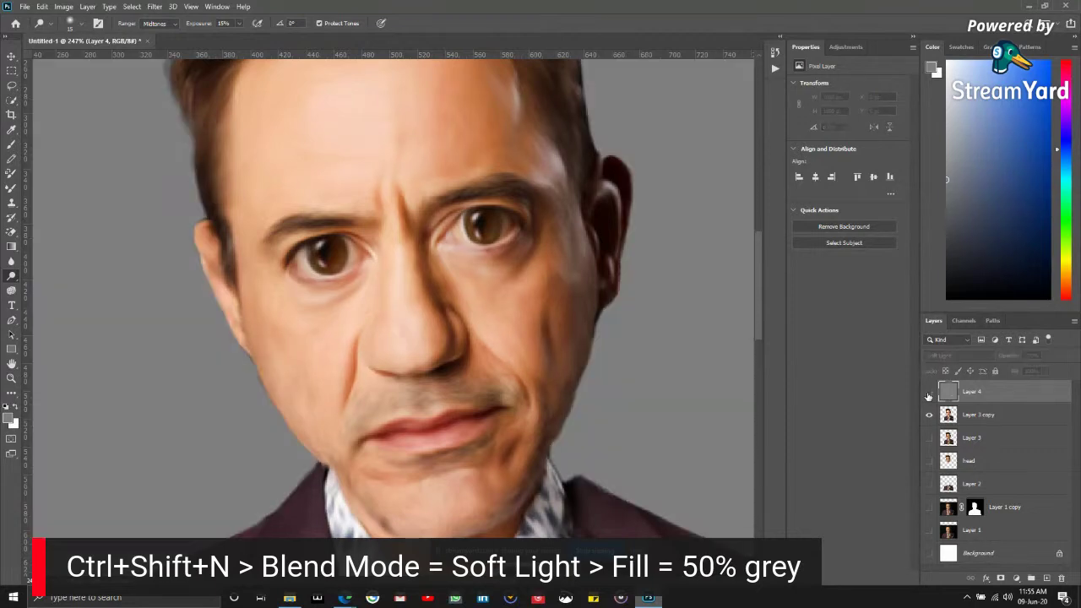
click(929, 392)
click(929, 391)
click(929, 392)
click(929, 392)
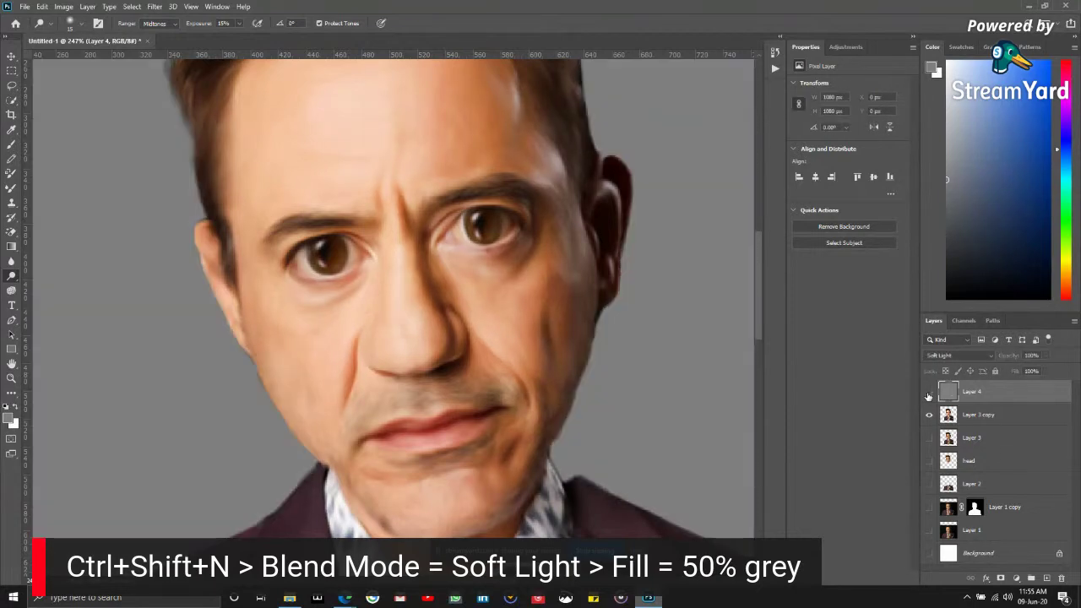
click(929, 392)
click(929, 392)
click(929, 391)
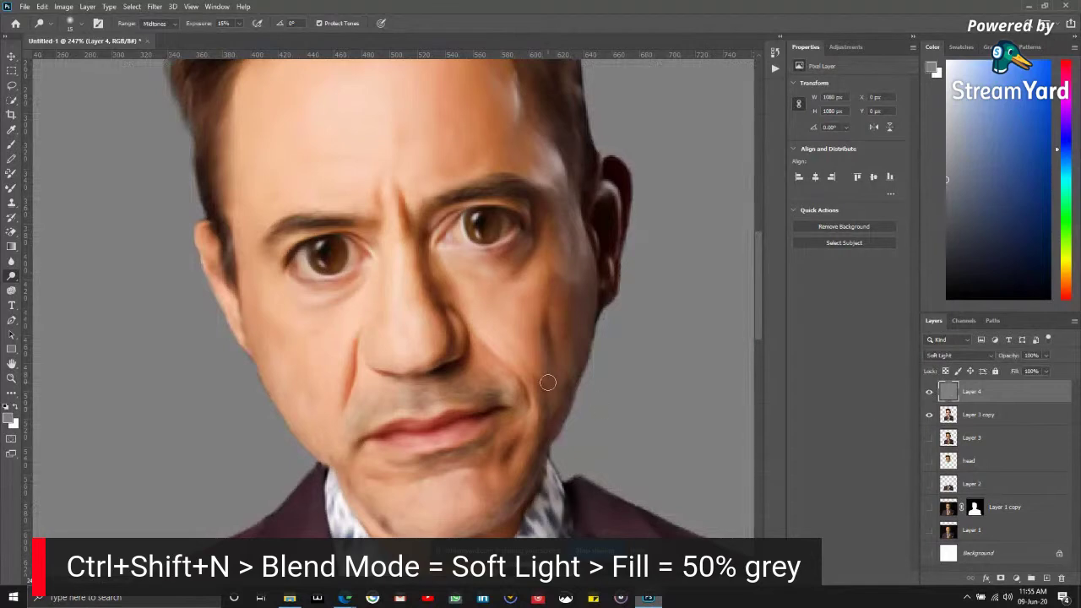
scroll(547, 382, down, 6)
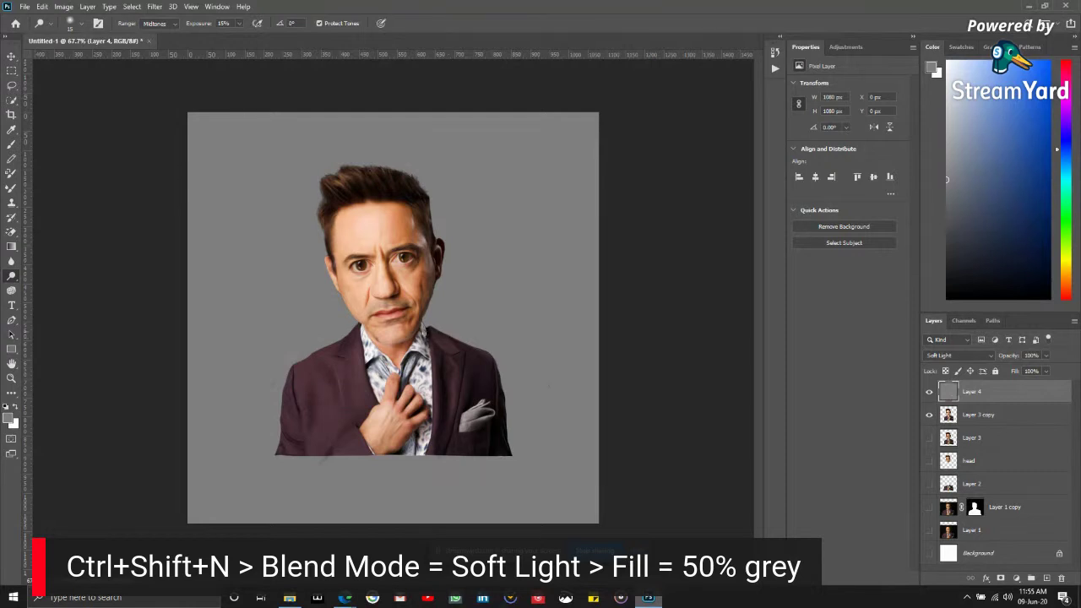
- Darken the frown lines between the brows and the smile folds beside the nose on Layer 4 with the Burn tool
scroll(403, 289, up, 5)
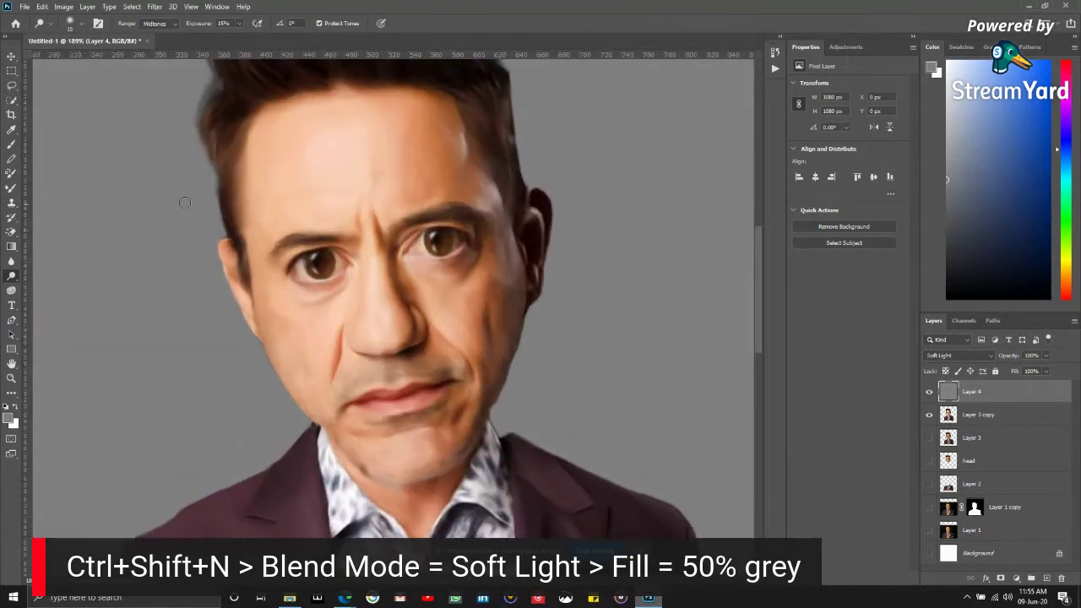
click(11, 276)
click(50, 287)
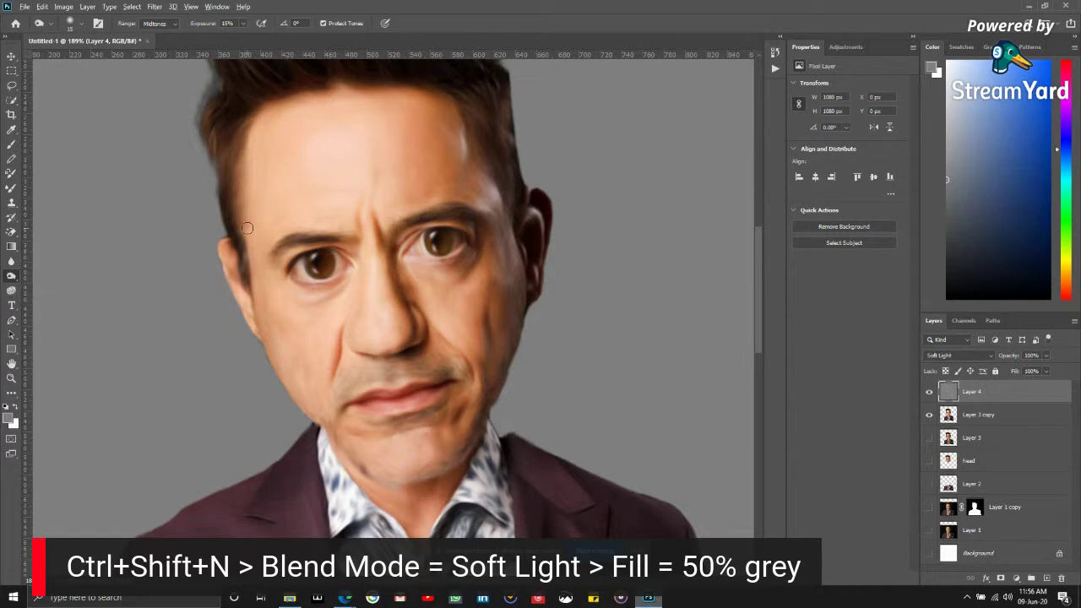
scroll(417, 219, up, 2)
mouse_move(416, 219)
mouse_down()
mouse_move(413, 238)
mouse_move(417, 222)
mouse_move(438, 220)
mouse_up()
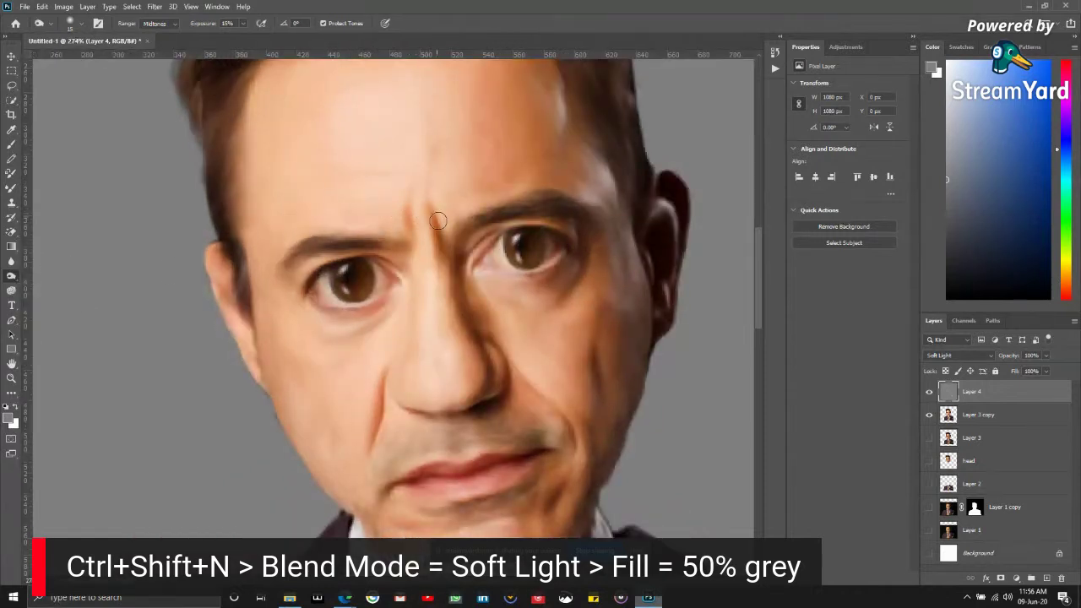
mouse_move(401, 406)
mouse_down()
mouse_move(381, 395)
mouse_move(372, 416)
mouse_up()
mouse_move(535, 386)
mouse_down()
mouse_move(573, 422)
mouse_move(543, 392)
mouse_move(565, 433)
mouse_up()
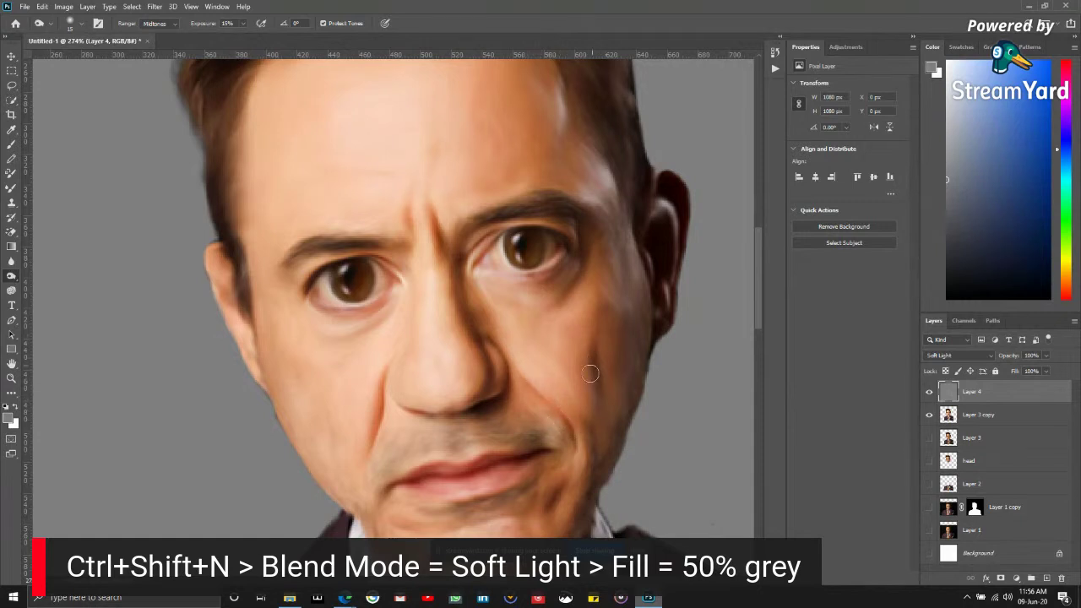
mouse_move(526, 378)
mouse_down()
mouse_move(552, 415)
mouse_move(541, 384)
mouse_up()
- Fit the whole image in view, deselect the layer and examine the shading across the portrait
scroll(518, 378, down, 2)
scroll(483, 411, down, 1)
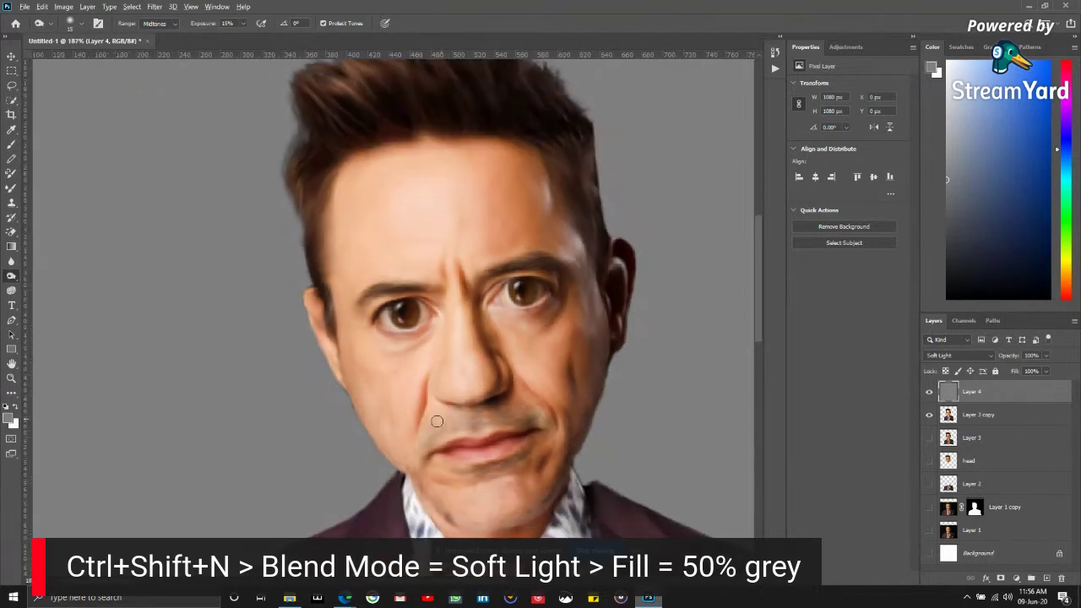
scroll(480, 325, down, 1)
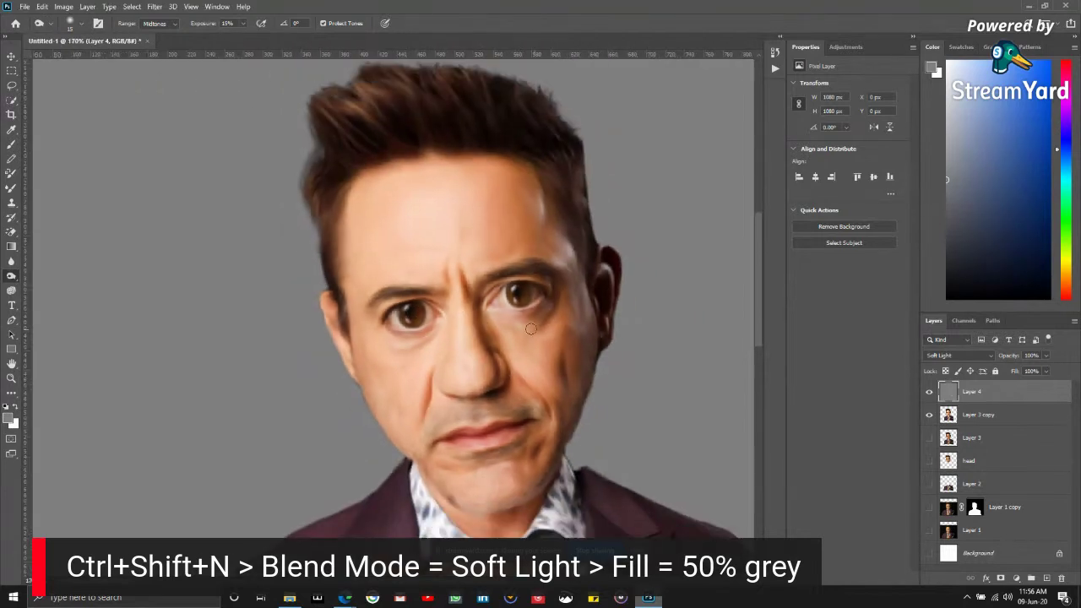
drag(530, 329, 525, 402)
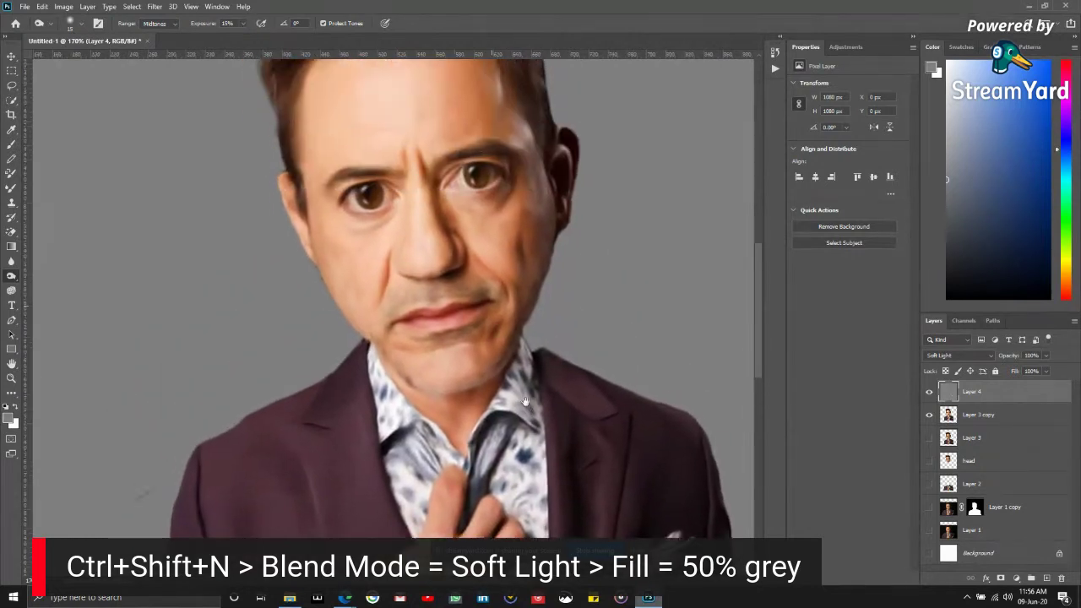
scroll(525, 402, down, 3)
key(v)
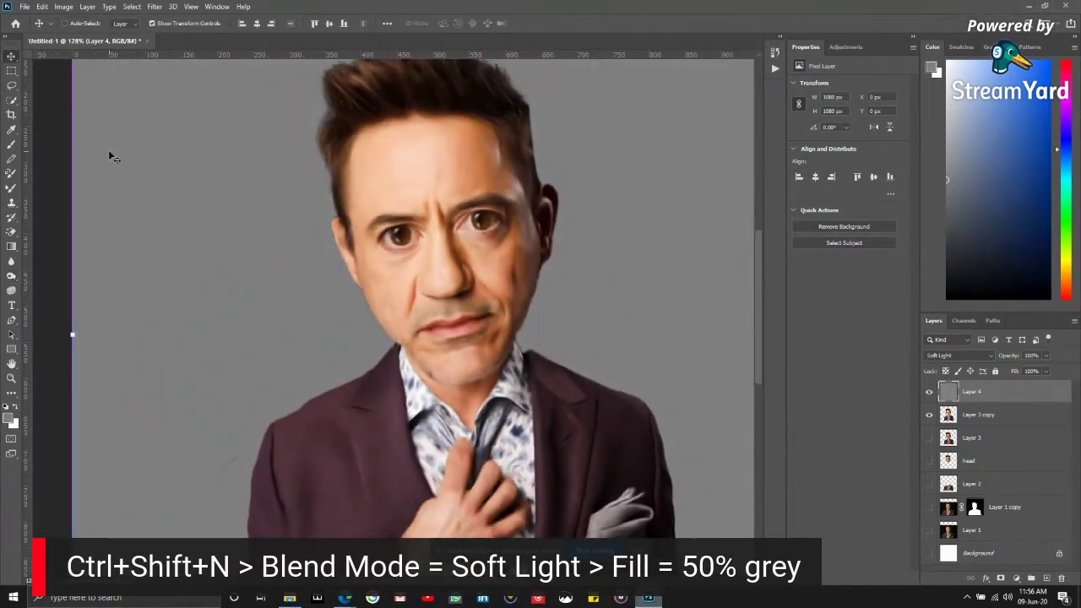
key(ctrl+0)
ctrl+click(717, 328)
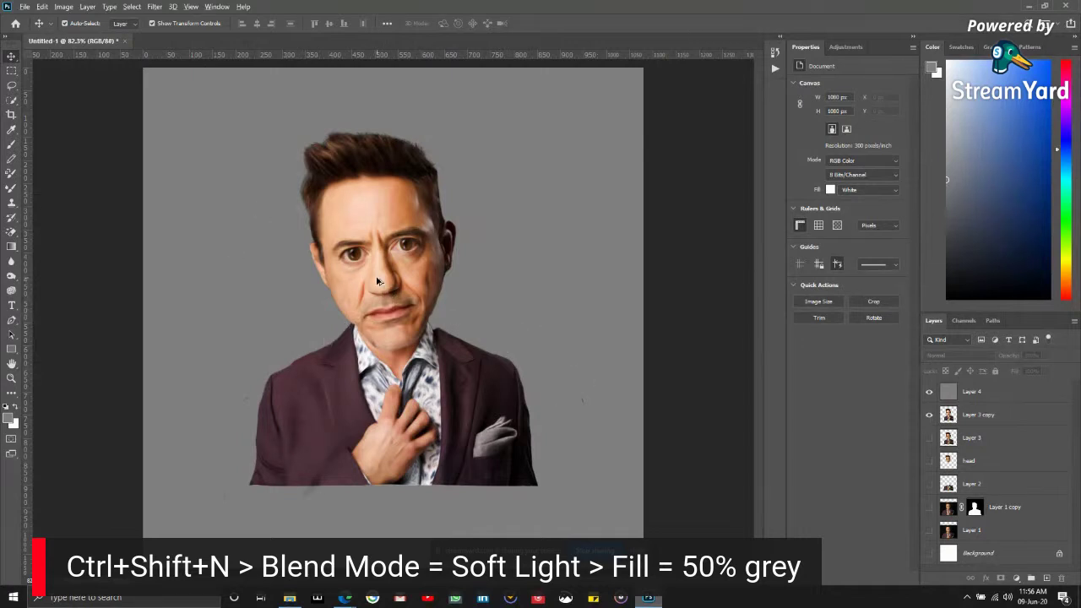
scroll(377, 281, up, 1)
scroll(387, 283, down, 1)
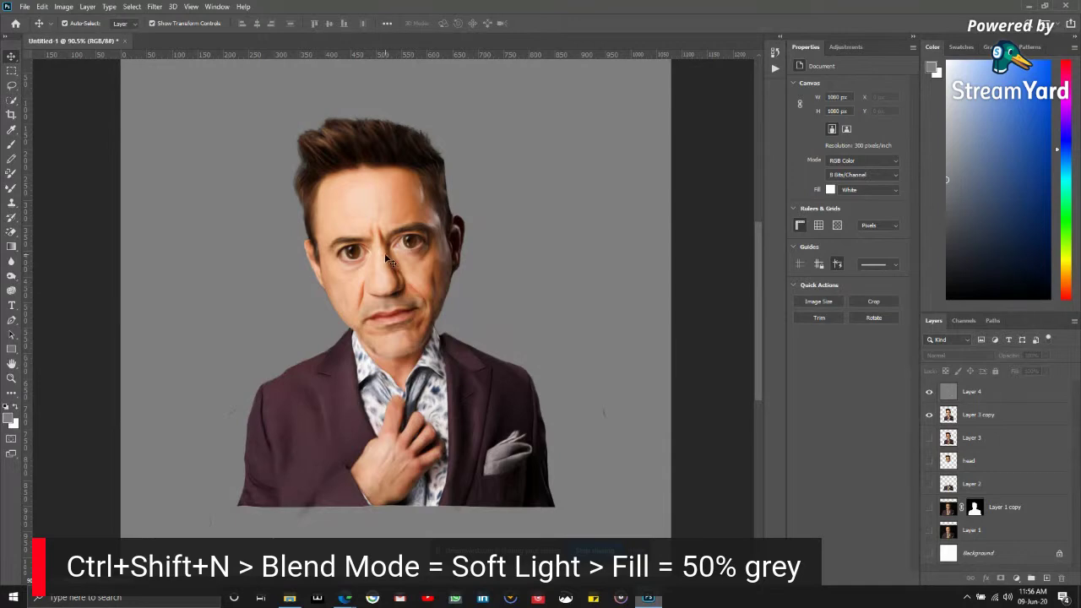
- Set up the Smudge tool on Layer 3 copy with a much smaller brush and 15% strength for the eye area
scroll(389, 273, up, 5)
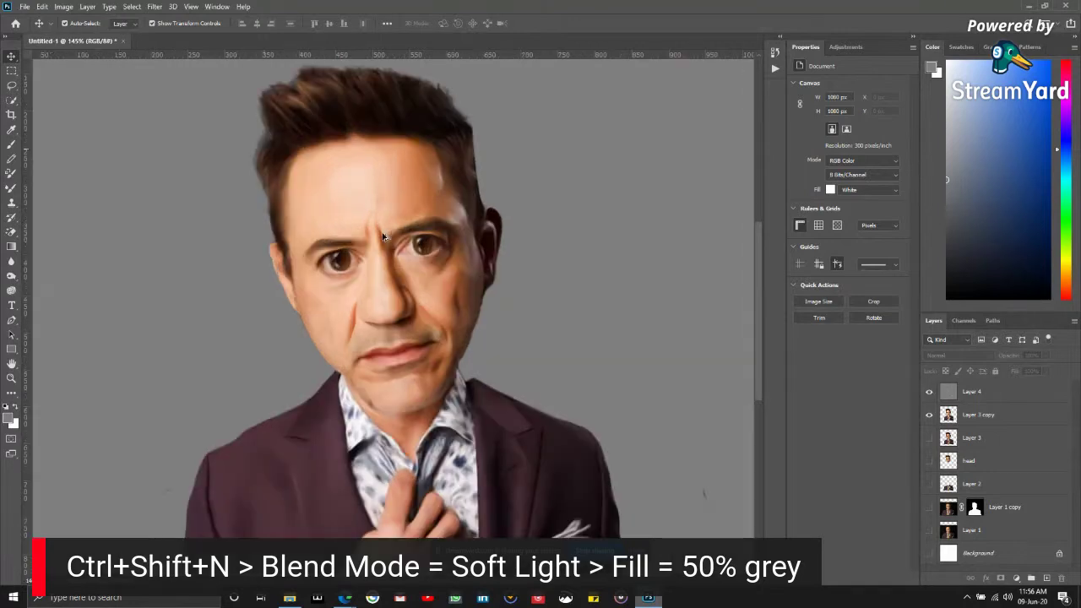
scroll(386, 230, up, 3)
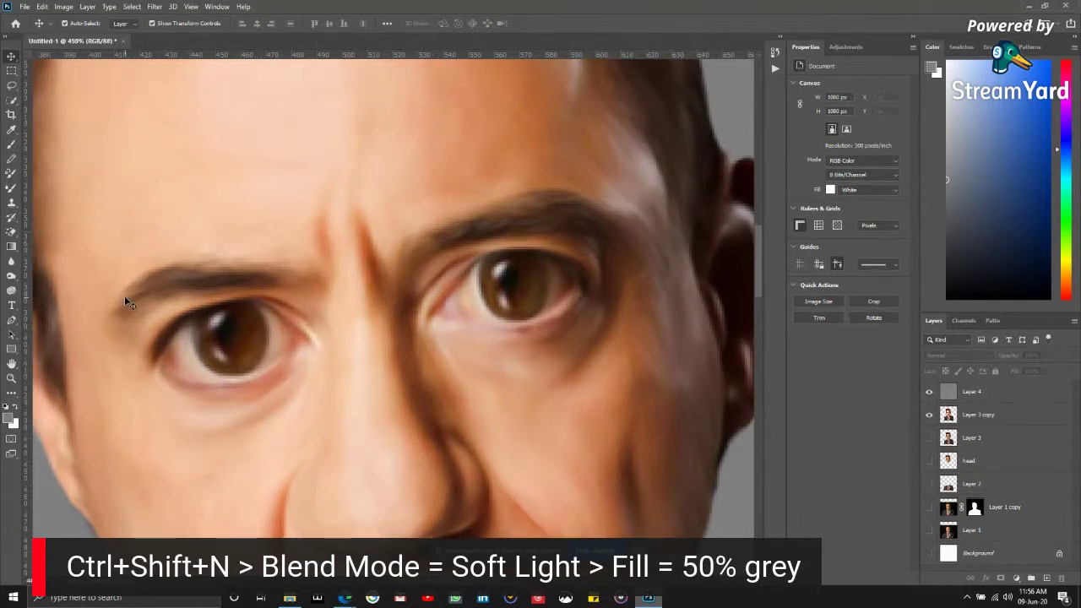
right_click(15, 274)
click(51, 299)
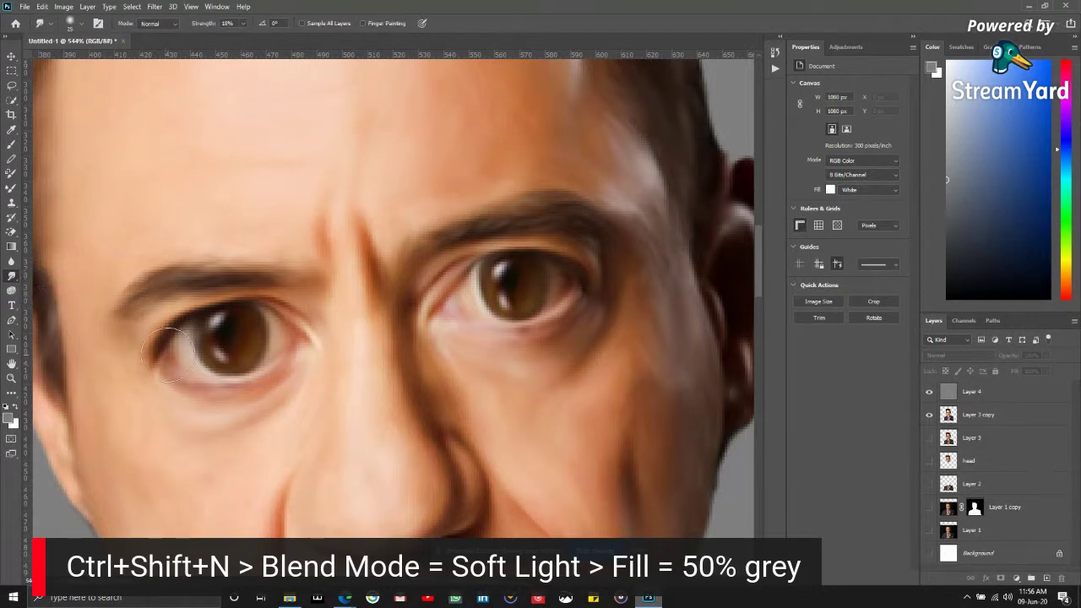
scroll(167, 353, up, 1)
click(1014, 419)
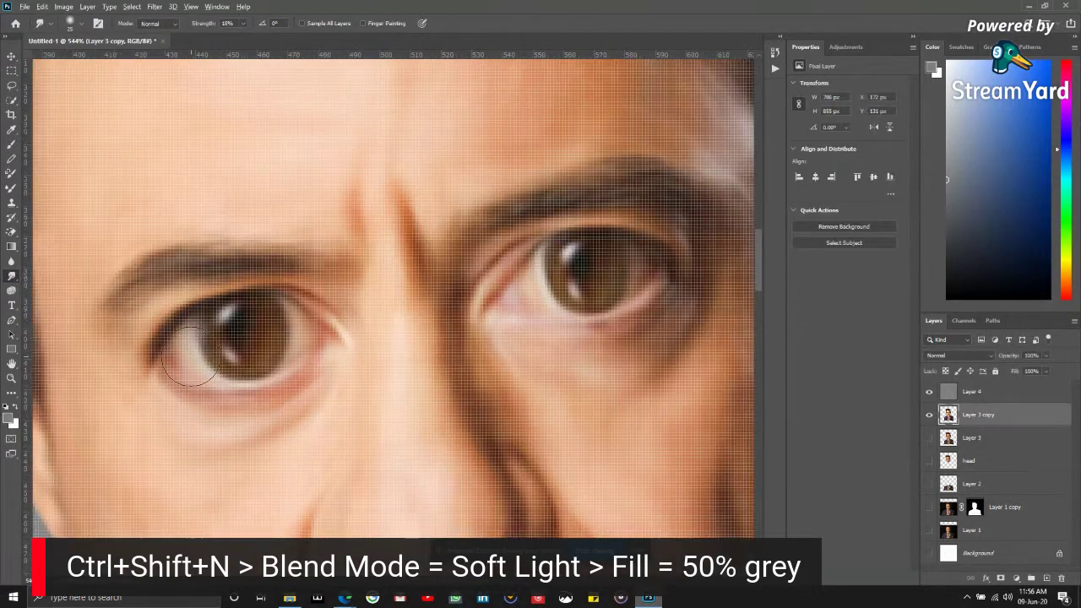
scroll(190, 356, up, 3)
key(bracketleft)
key(bracketleft)
key(bracketleft)
key(bracketleft)
key(bracketleft)
key(bracketleft)
key(bracketleft)
key(bracketleft)
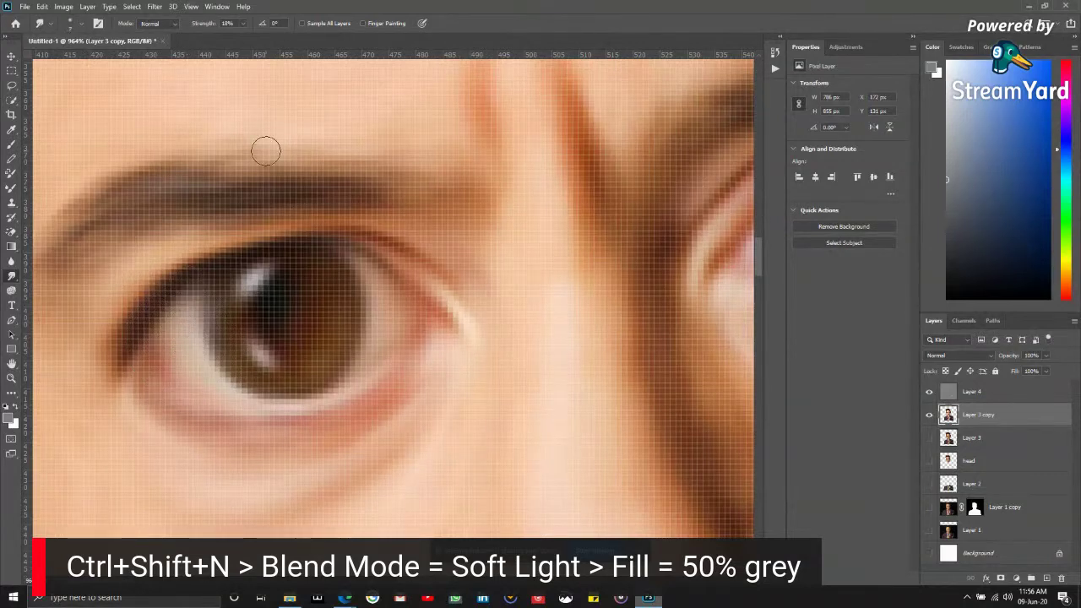
click(228, 24)
text(15)
- Paint a tiny pure white spot on the outer white of the image's left eye with a very small brush
key(b)
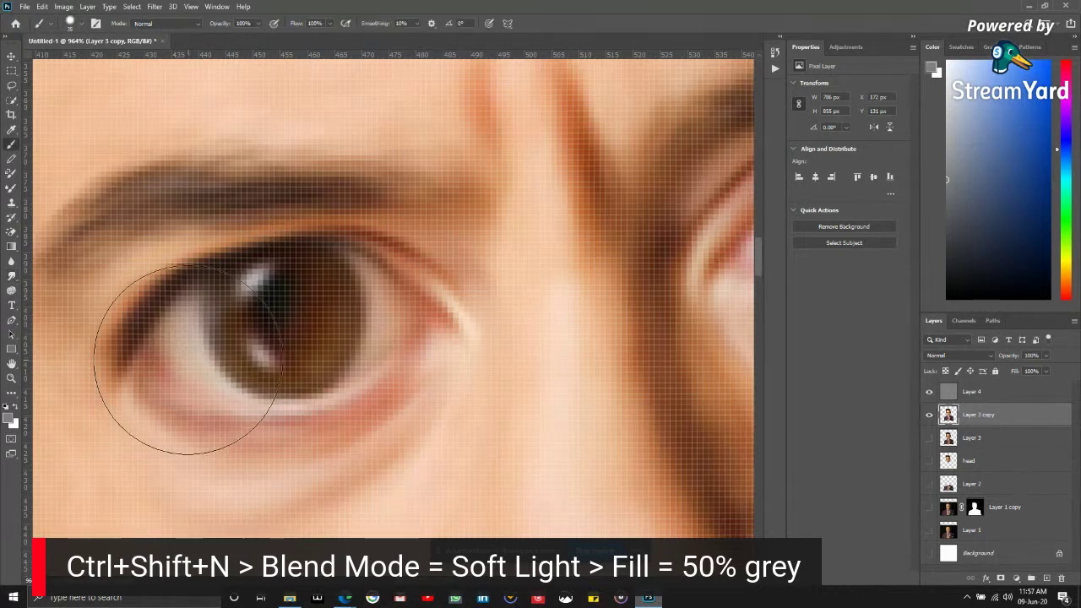
key(bracketleft)
key(bracketleft)
key(bracketleft)
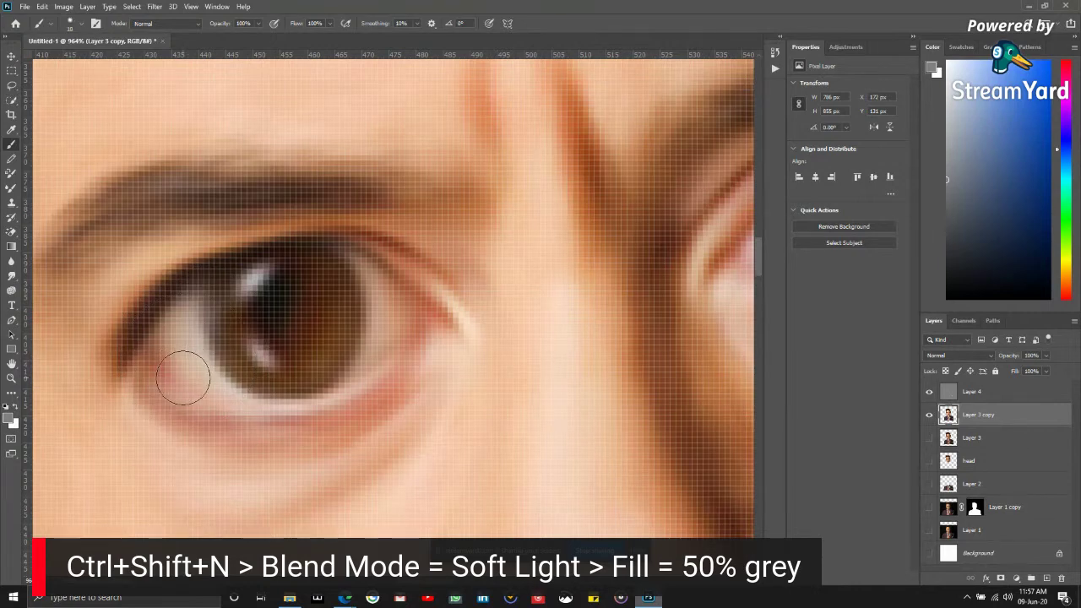
key(x)
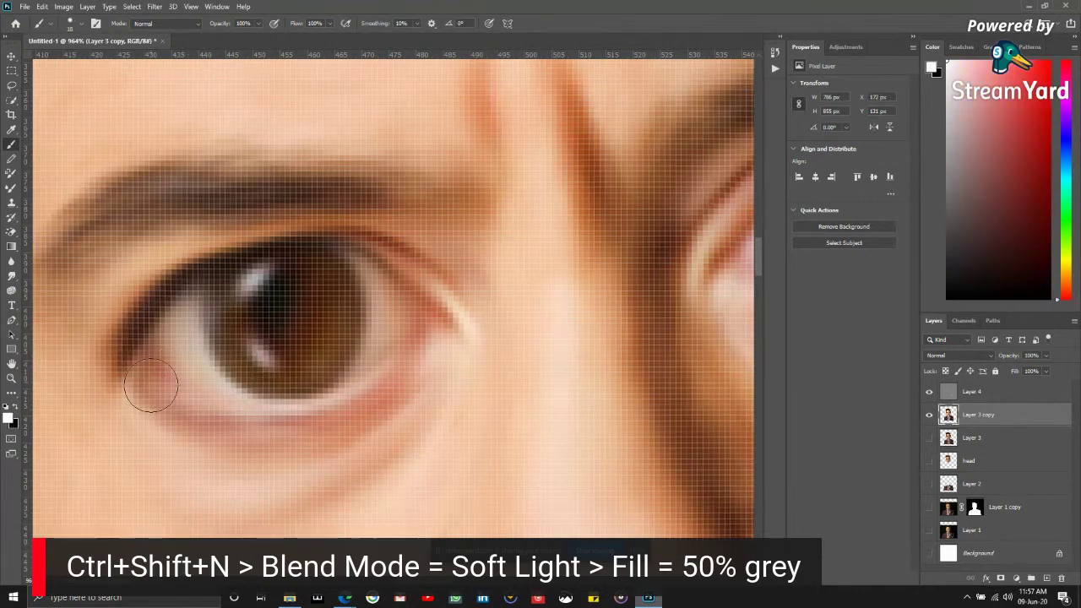
key(bracketleft)
key(bracketleft)
key(bracketleft)
key(bracketleft)
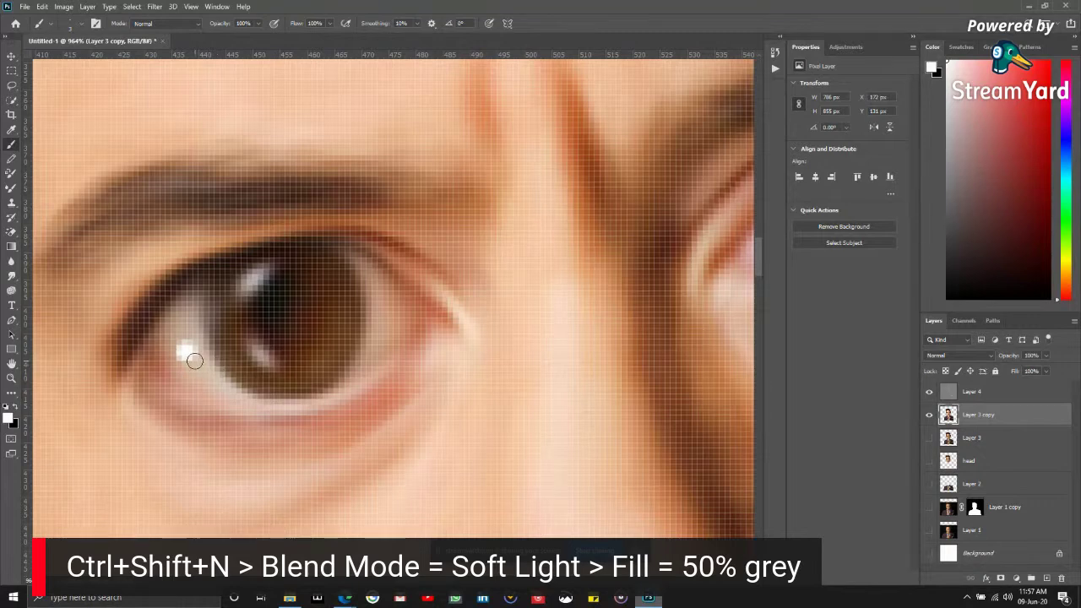
- Smudge the white spot across the outer and lower white of the left eye, raising the smudge strength to 25%
right_click(11, 276)
click(51, 298)
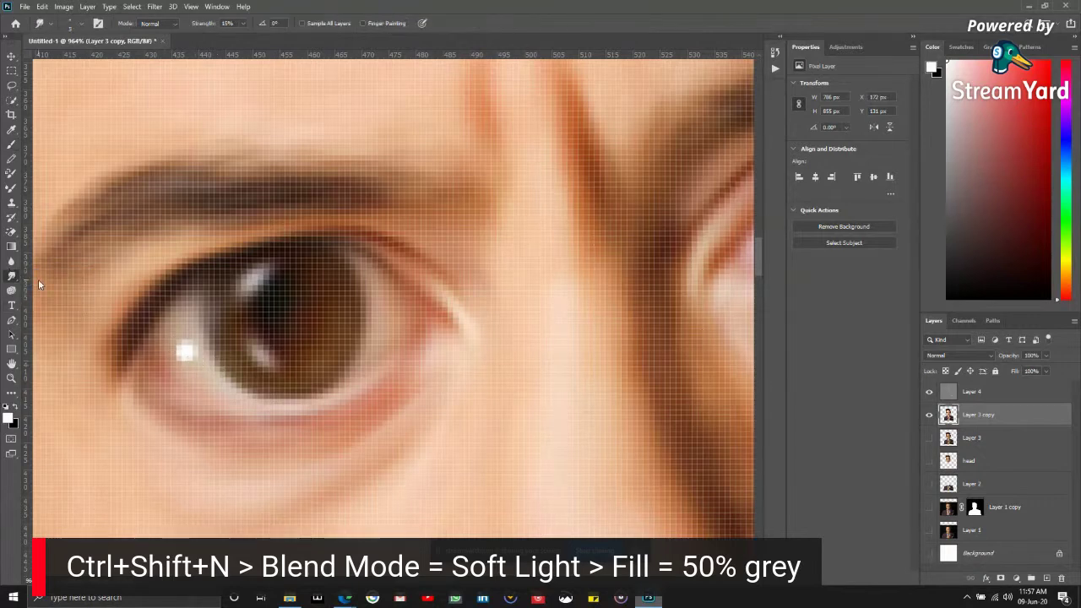
scroll(203, 386, up, 2)
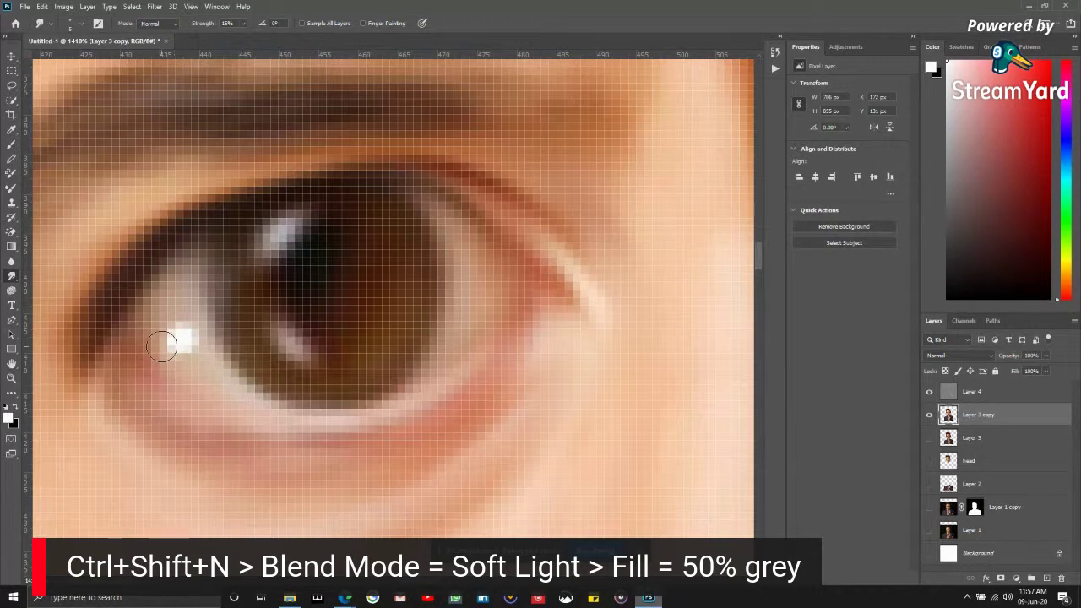
mouse_move(151, 361)
mouse_down()
mouse_move(178, 347)
mouse_move(140, 362)
mouse_move(189, 338)
mouse_move(157, 361)
mouse_move(184, 343)
mouse_move(201, 385)
mouse_move(179, 337)
mouse_move(184, 377)
mouse_move(181, 343)
mouse_move(154, 382)
mouse_move(133, 364)
mouse_move(180, 357)
mouse_move(164, 362)
mouse_move(213, 389)
mouse_move(201, 354)
mouse_move(171, 349)
mouse_move(166, 284)
mouse_move(180, 318)
mouse_up()
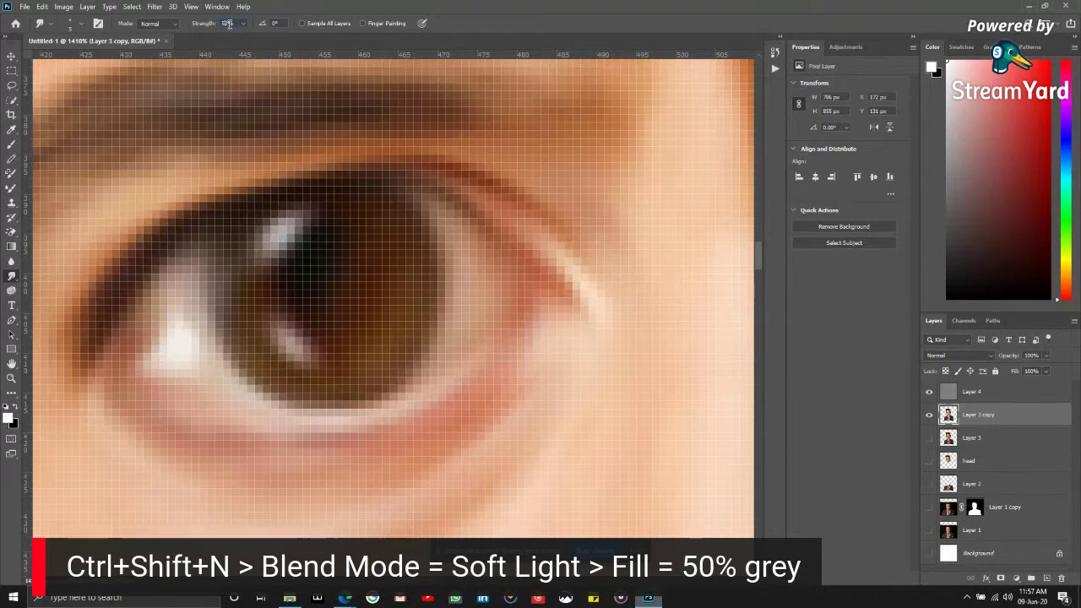
text(25)
key(Return)
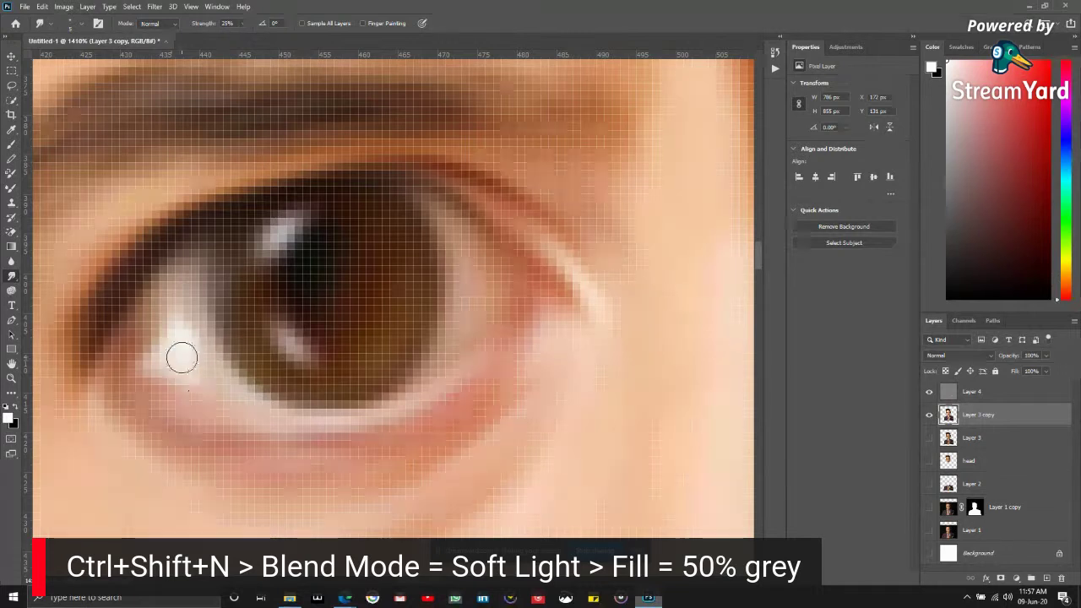
mouse_move(184, 391)
mouse_down()
mouse_move(138, 387)
mouse_move(171, 395)
mouse_move(200, 430)
mouse_move(192, 403)
mouse_move(202, 410)
mouse_move(207, 395)
mouse_move(180, 356)
mouse_move(181, 299)
mouse_move(184, 330)
mouse_move(173, 345)
mouse_move(117, 356)
mouse_move(153, 350)
mouse_move(156, 361)
mouse_move(176, 336)
mouse_move(168, 315)
mouse_move(155, 323)
mouse_move(143, 303)
mouse_move(172, 318)
mouse_move(192, 303)
mouse_move(217, 385)
mouse_move(206, 382)
mouse_move(252, 429)
mouse_move(189, 386)
mouse_move(248, 409)
mouse_move(210, 377)
mouse_move(194, 329)
mouse_move(197, 341)
mouse_move(183, 347)
mouse_move(200, 342)
mouse_move(194, 385)
mouse_move(245, 404)
mouse_up()
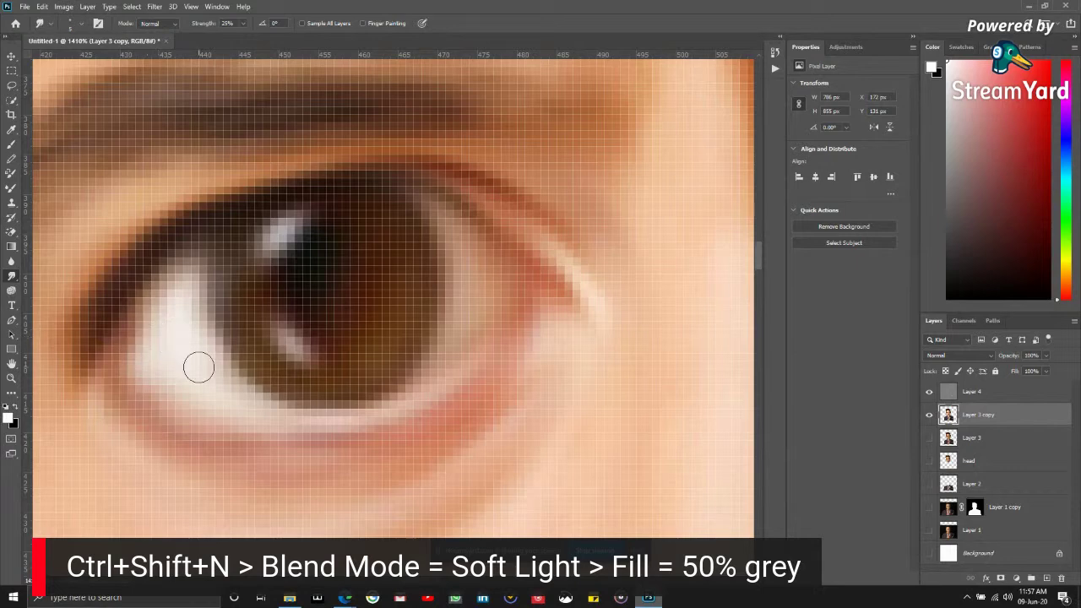
- Examine the whitened left eye against the rest of the face, both from a distance and up close
scroll(243, 374, down, 3)
scroll(244, 375, down, 6)
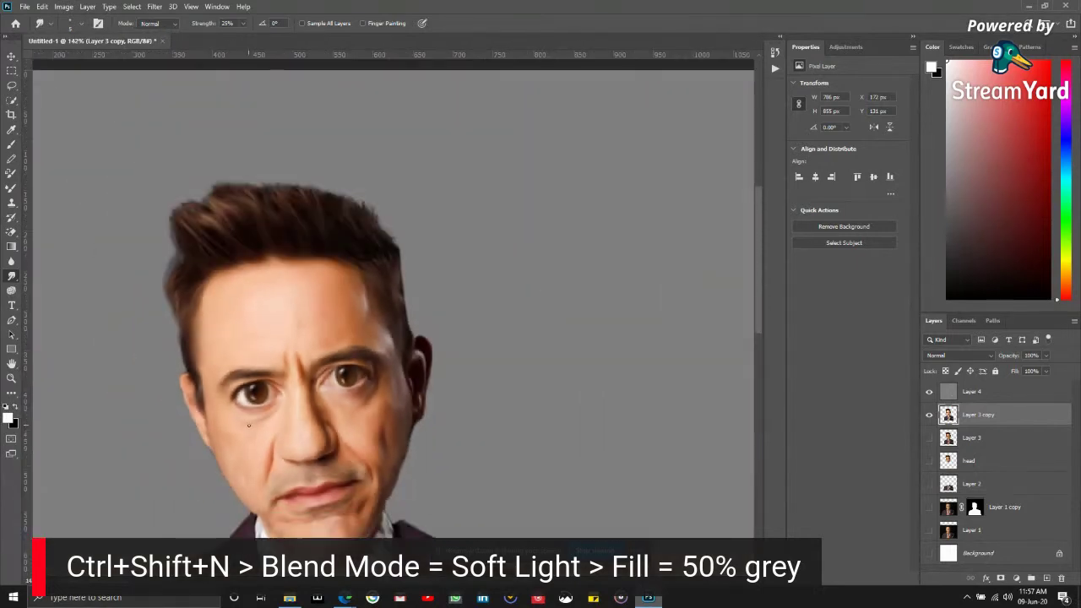
scroll(246, 404, up, 3)
scroll(246, 404, up, 4)
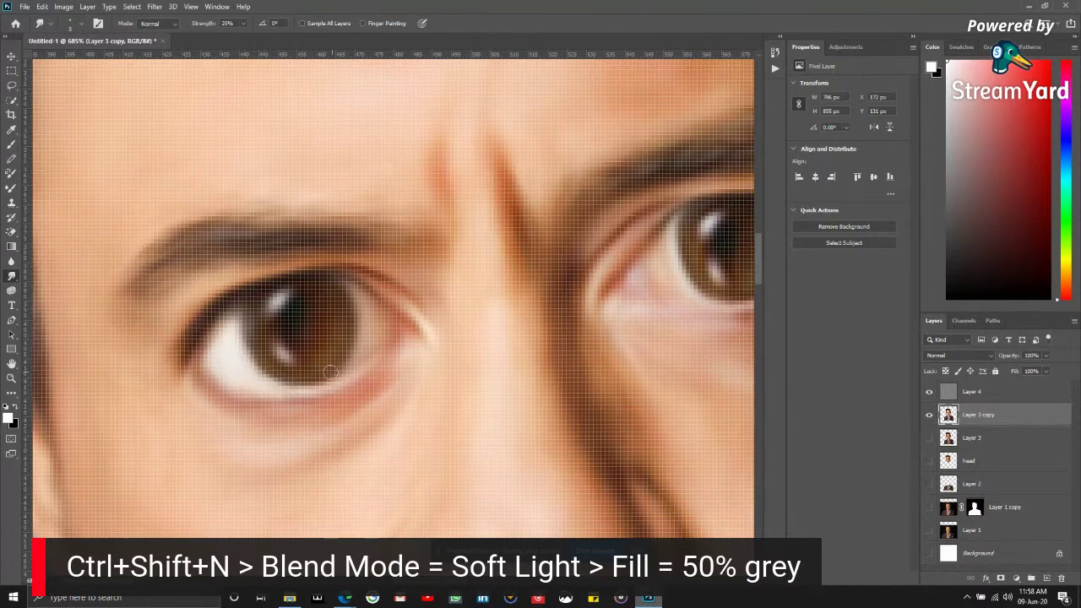
scroll(369, 369, down, 5)
scroll(370, 361, up, 4)
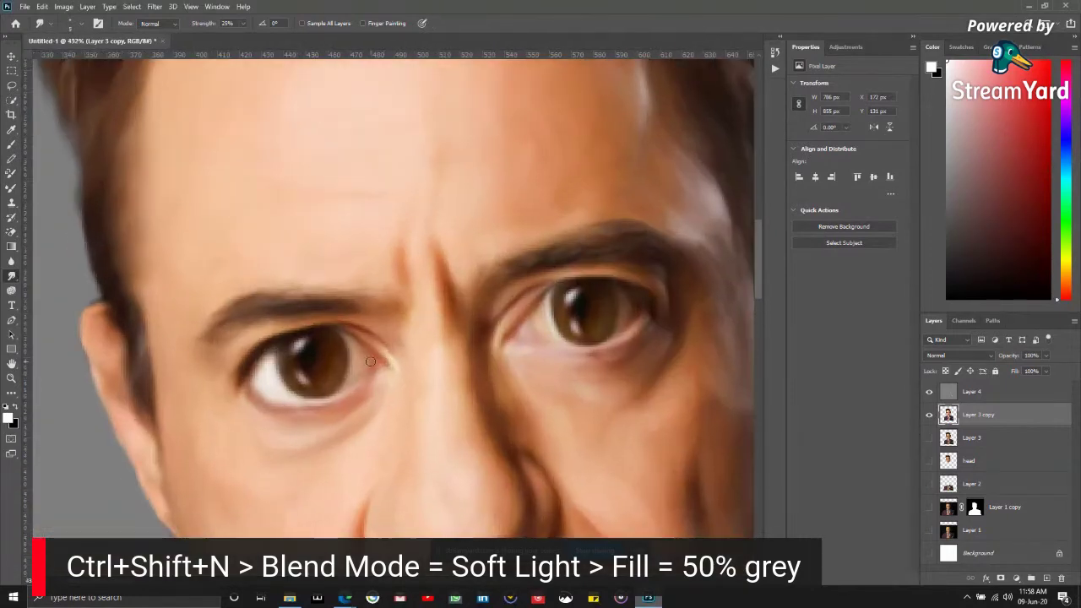
scroll(370, 361, up, 3)
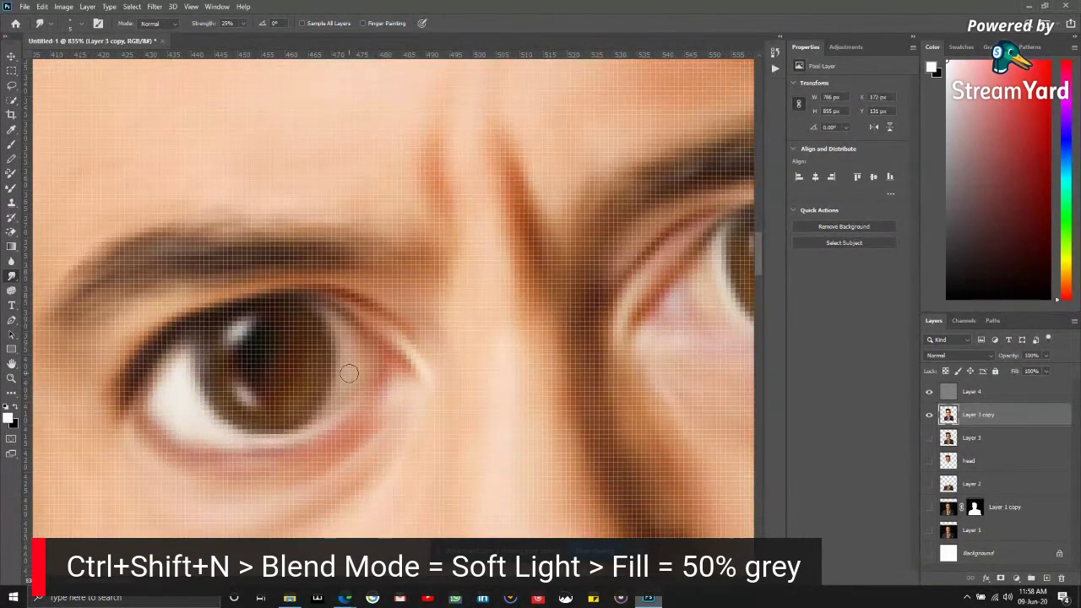
- Paint a tiny white spot on the inner white of the image's left eye and smudge it along the iris edge
key(b)
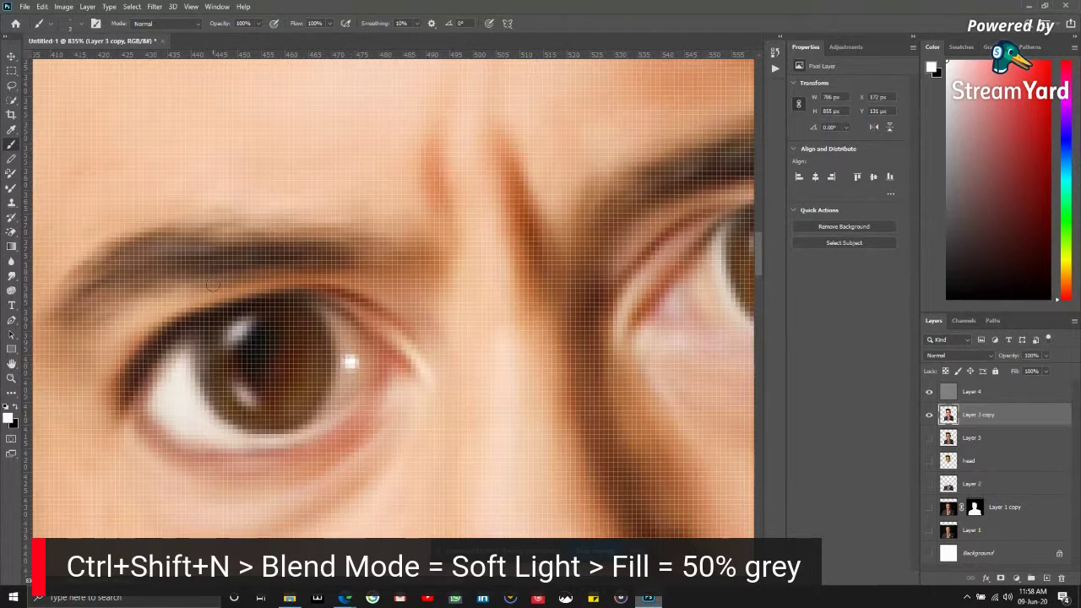
right_click(14, 273)
click(50, 296)
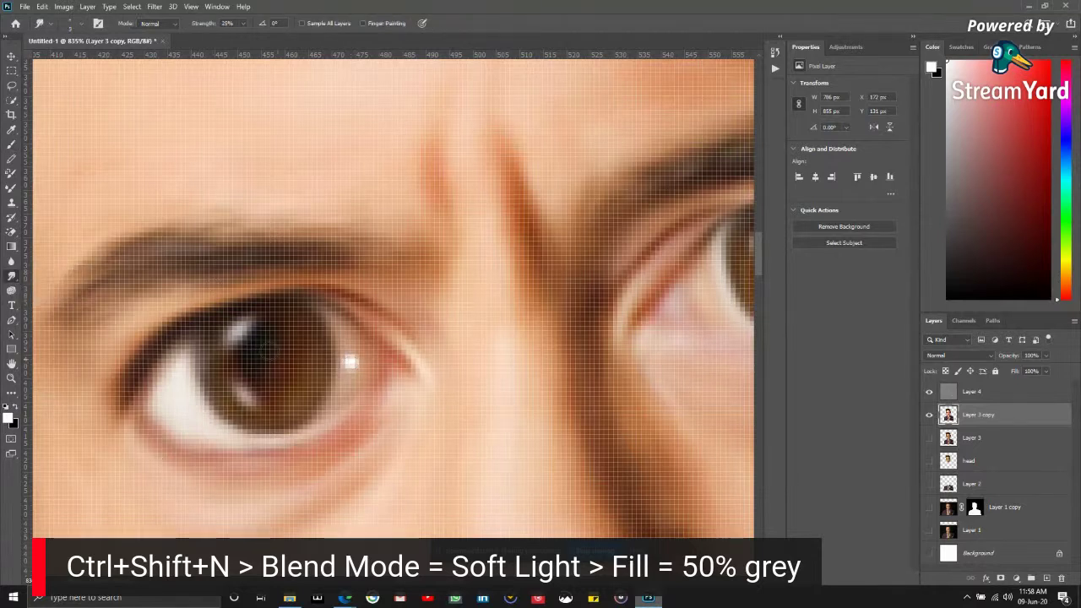
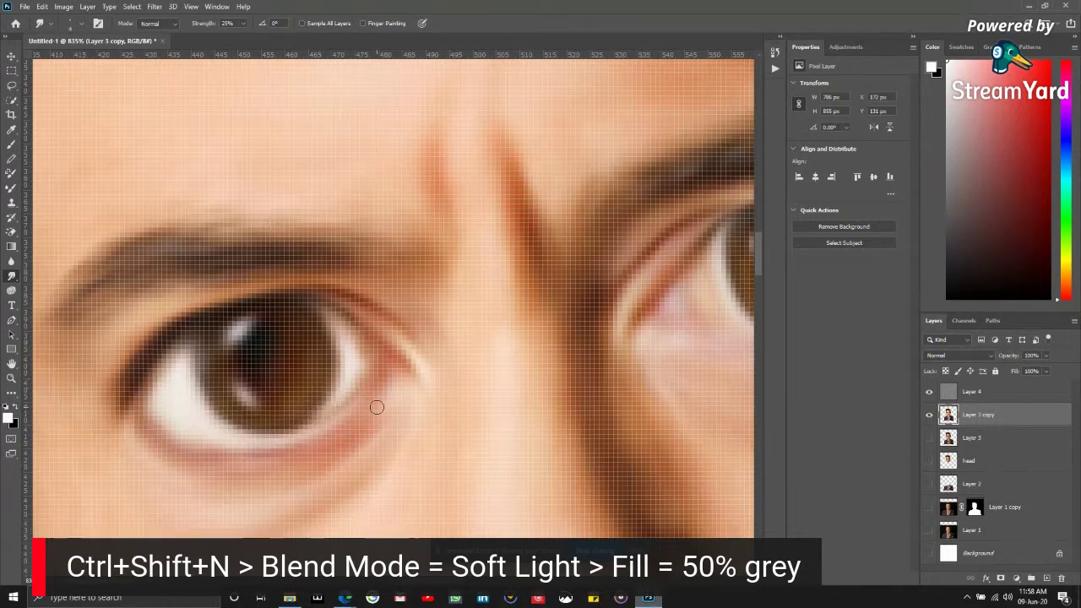
scroll(376, 407, down, 10)
scroll(377, 407, up, 2)
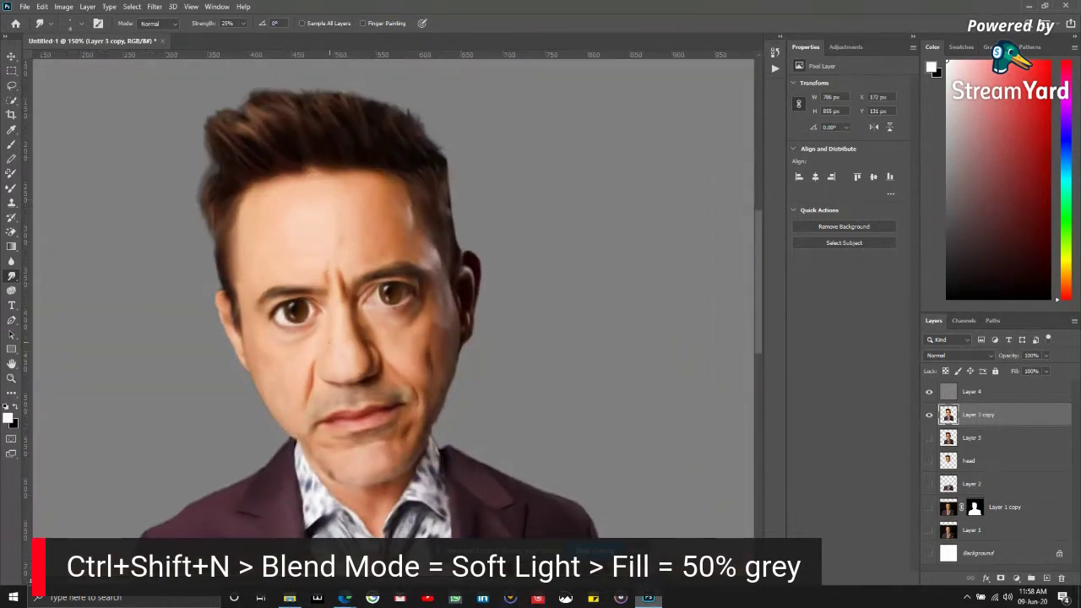
scroll(329, 344, down, 3)
scroll(347, 359, down, 2)
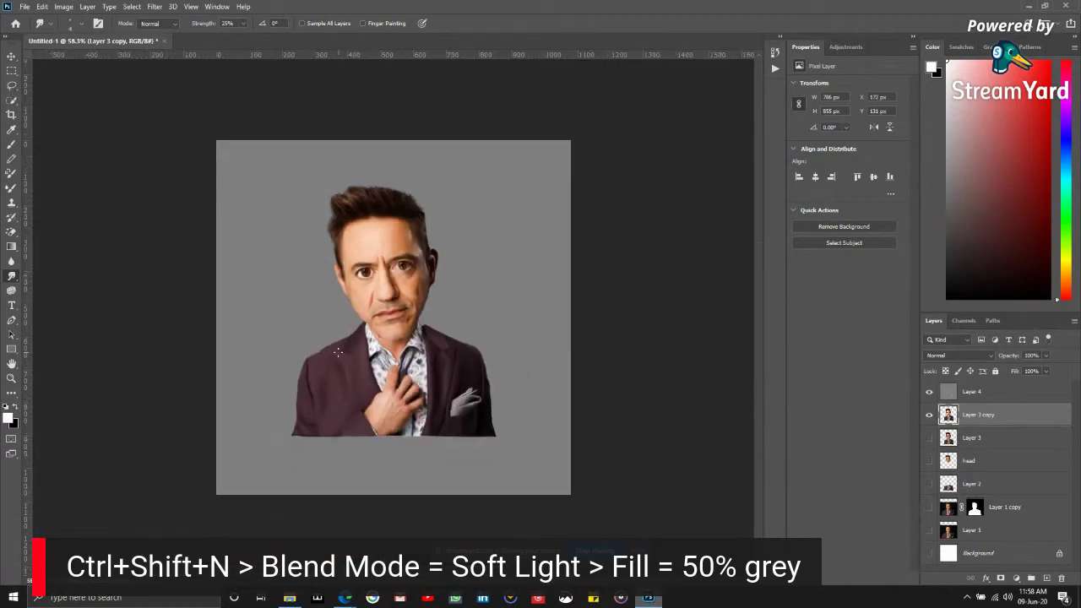
- Sample brown from the left eye's iris, paint its lower edge rounder with a tiny brush, and smudge the result
scroll(364, 269, up, 12)
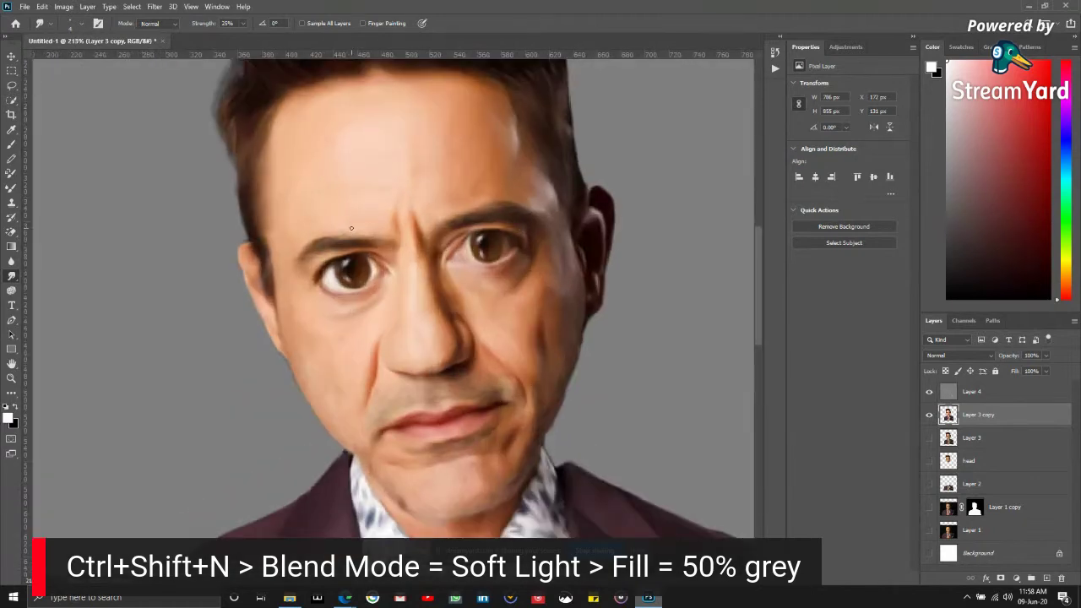
scroll(364, 296, up, 1)
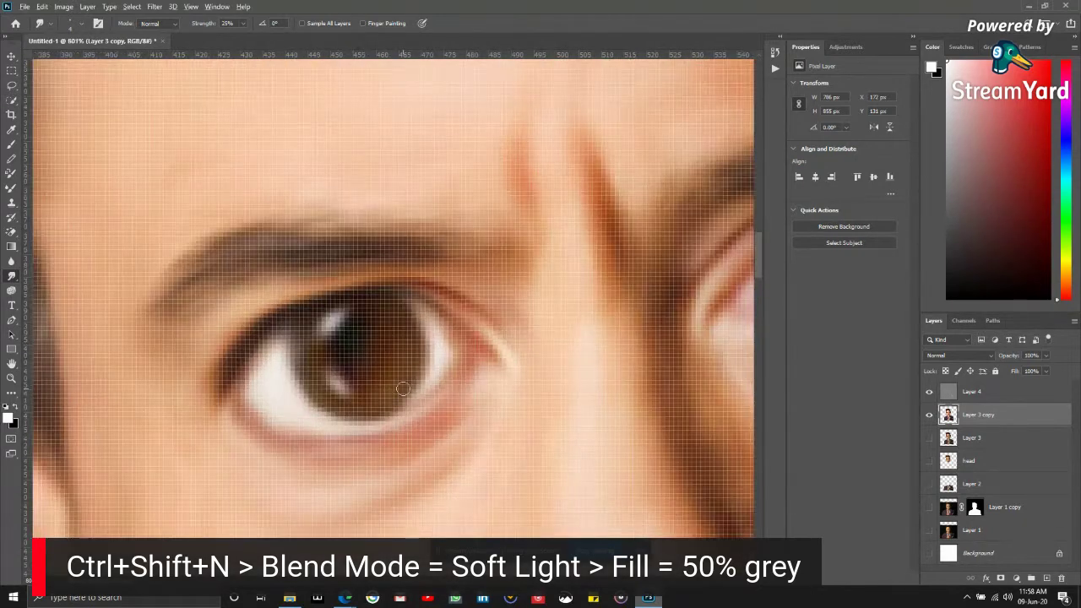
scroll(403, 388, up, 1)
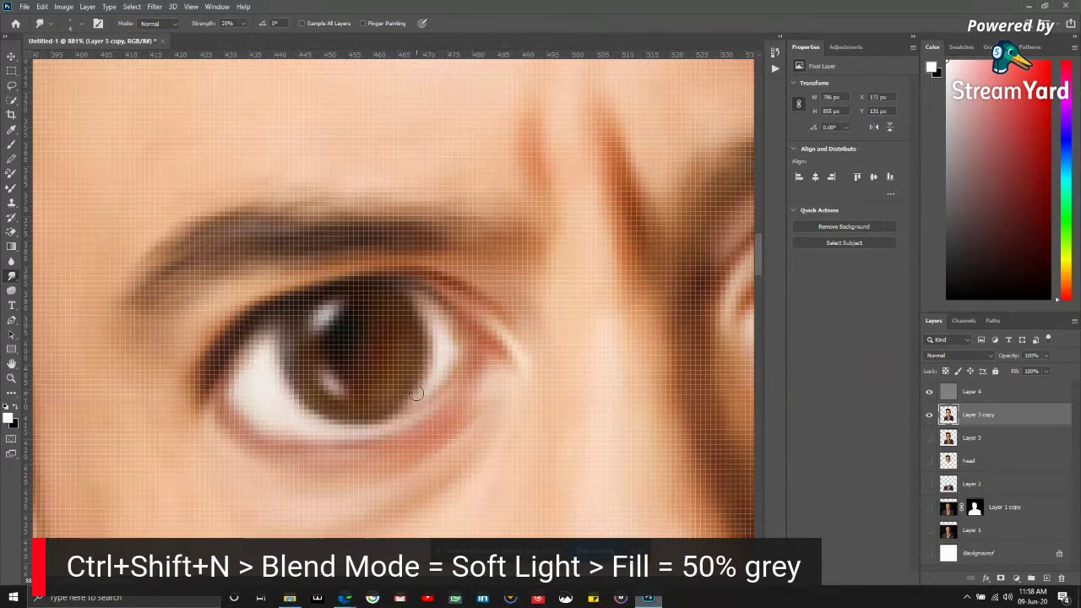
scroll(305, 369, up, 1)
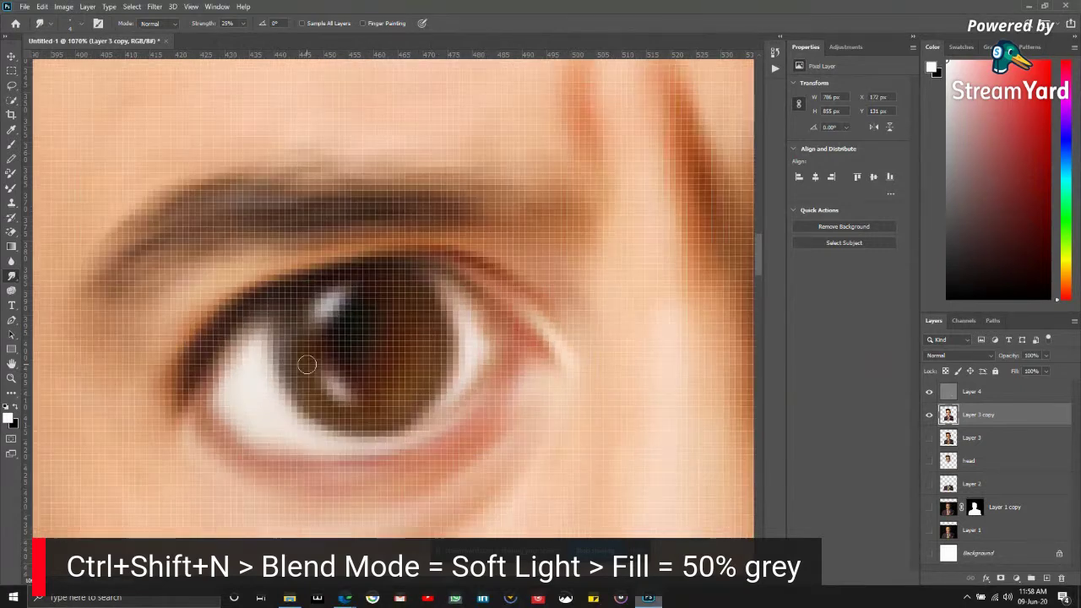
key(b)
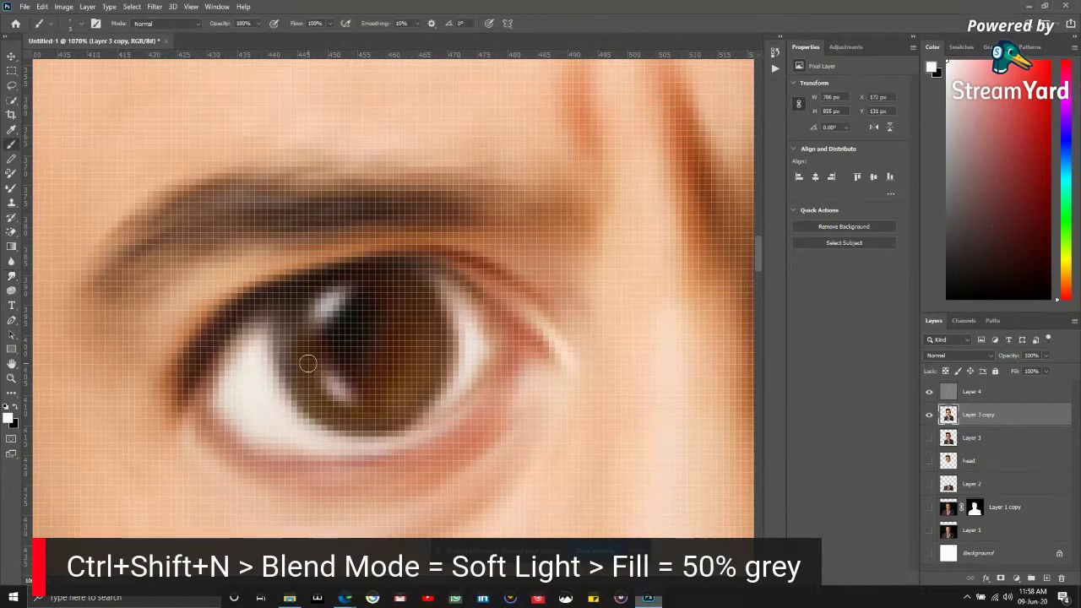
alt+click(408, 347)
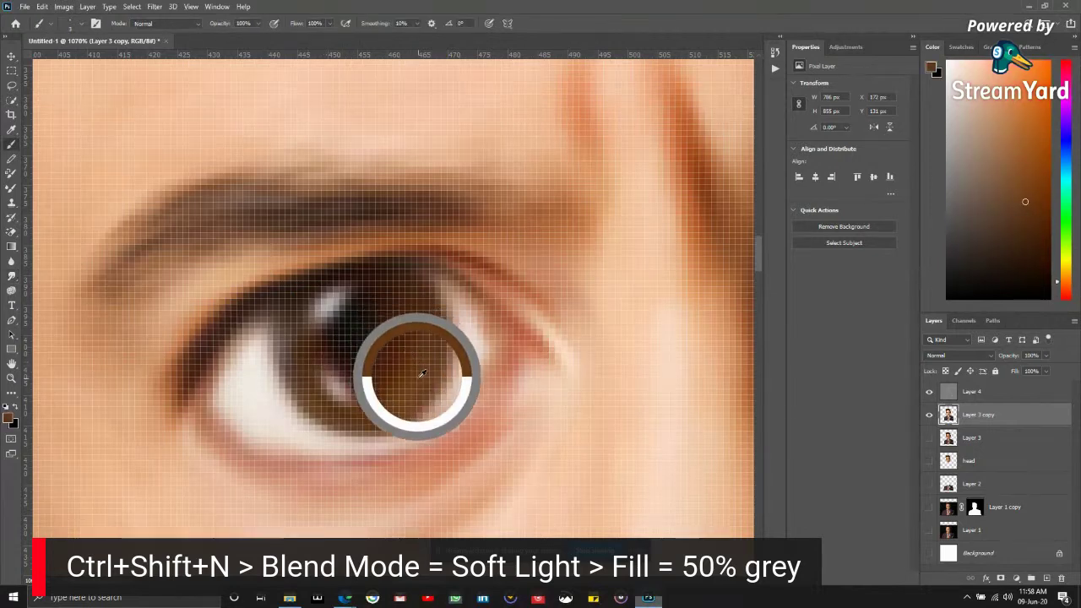
drag(423, 374, 424, 390)
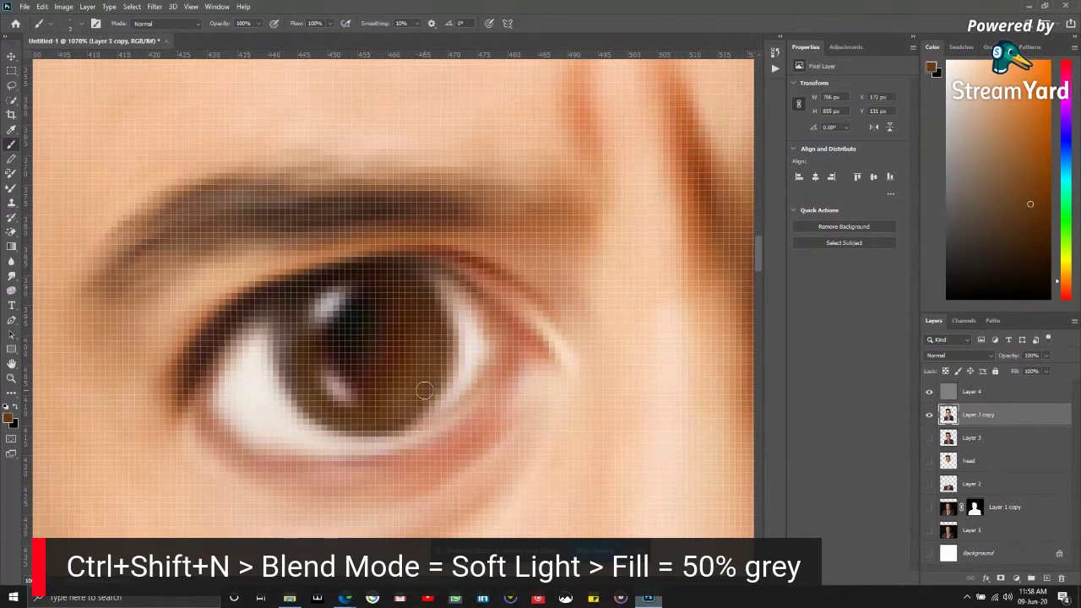
click(11, 276)
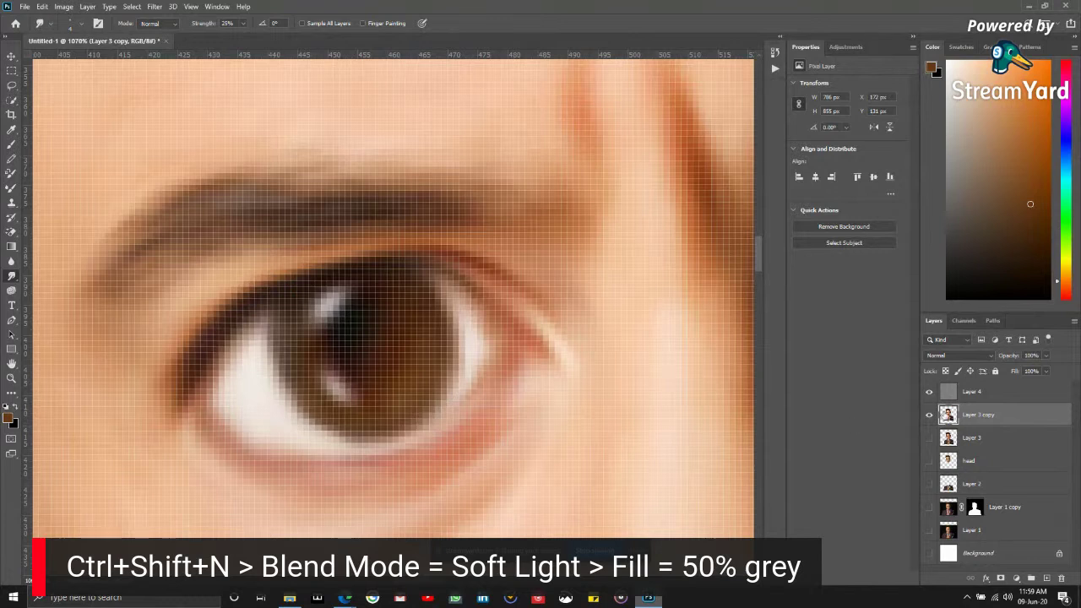
- Lighten the inner side of the left eye's iris on Layer 4 with the Dodge tool
click(960, 392)
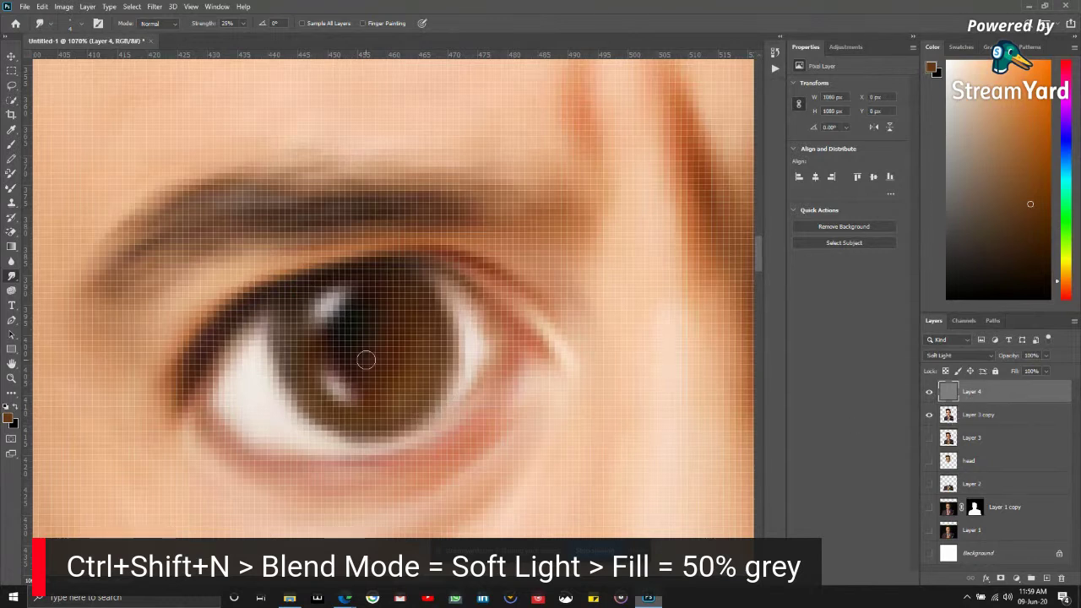
right_click(11, 276)
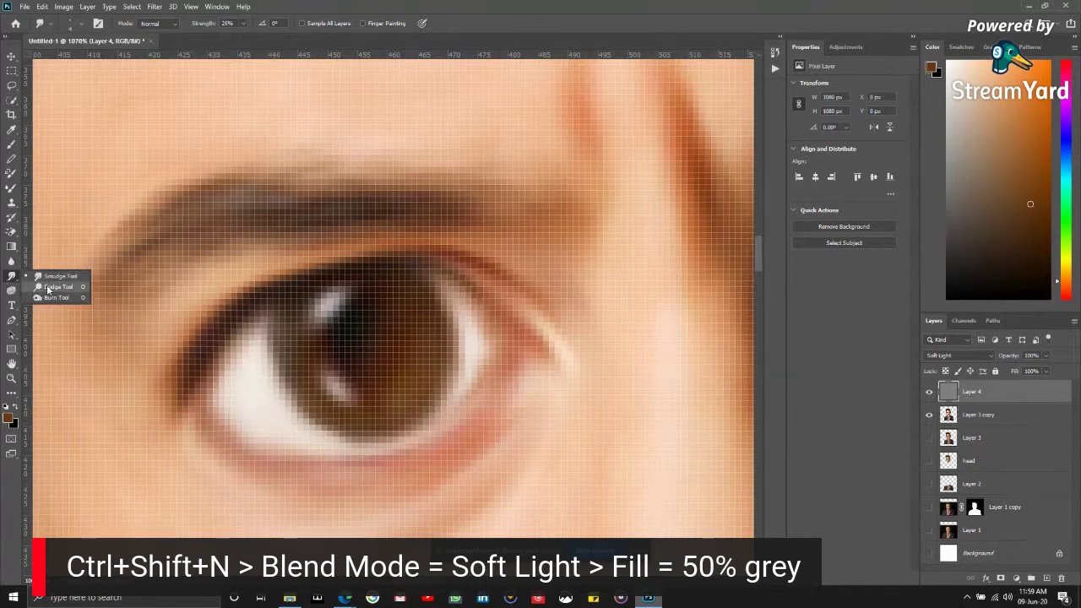
click(49, 287)
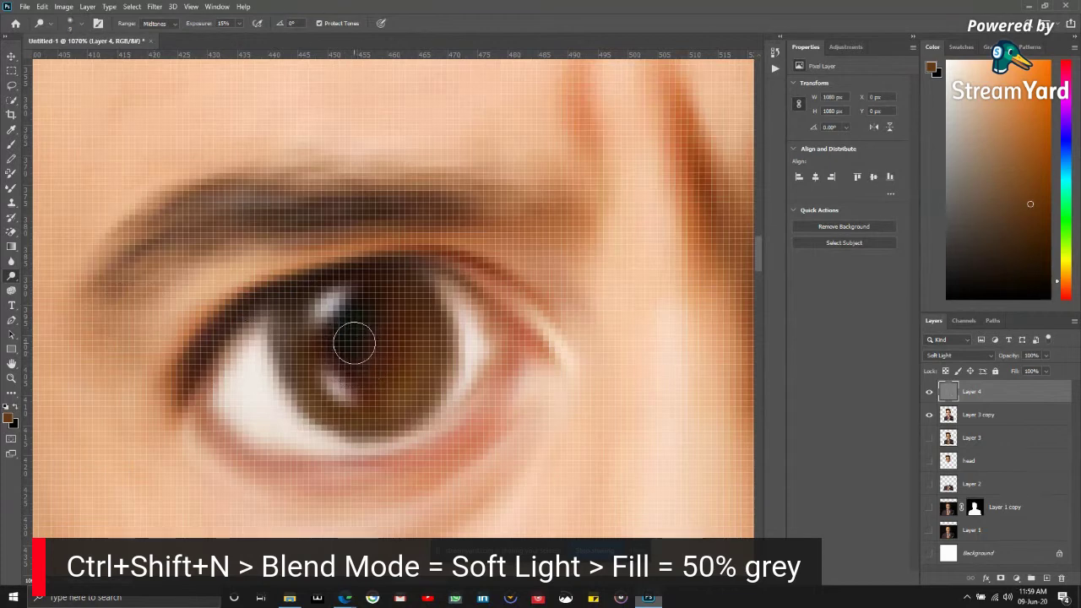
mouse_move(354, 343)
mouse_down()
mouse_move(391, 342)
mouse_move(406, 370)
mouse_move(400, 392)
mouse_move(398, 354)
mouse_up()
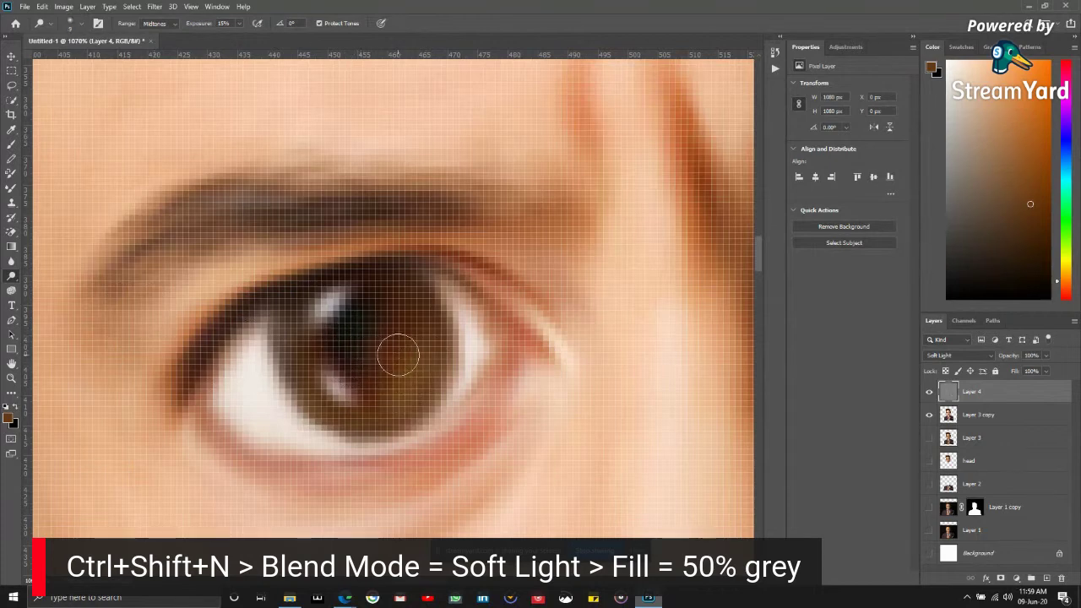
- Dodge the upper and lower light reflections in the left eye's pupil with a small brush
right_click(11, 279)
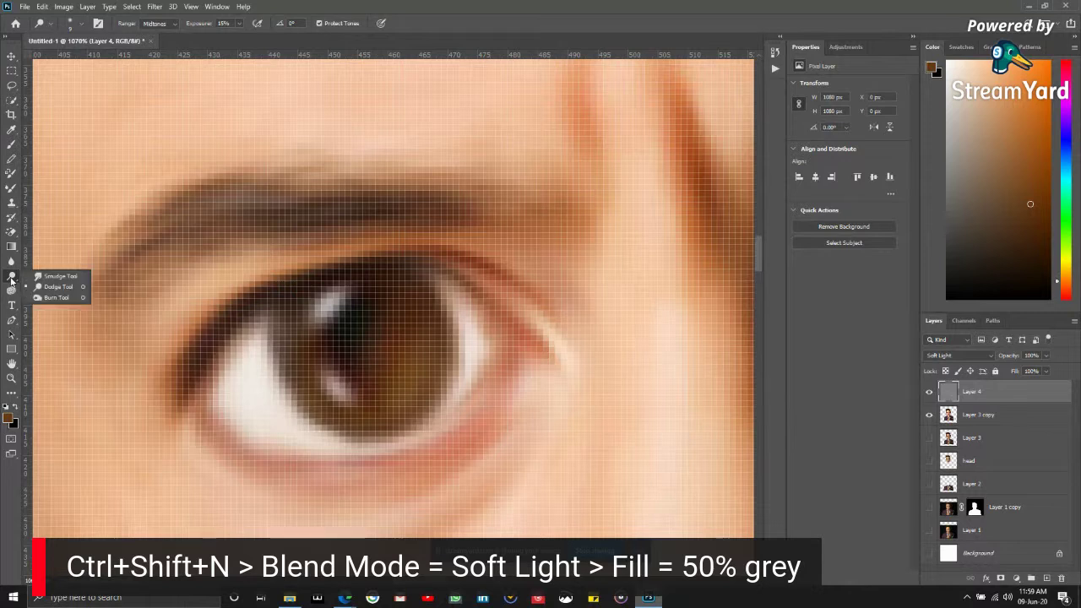
click(57, 288)
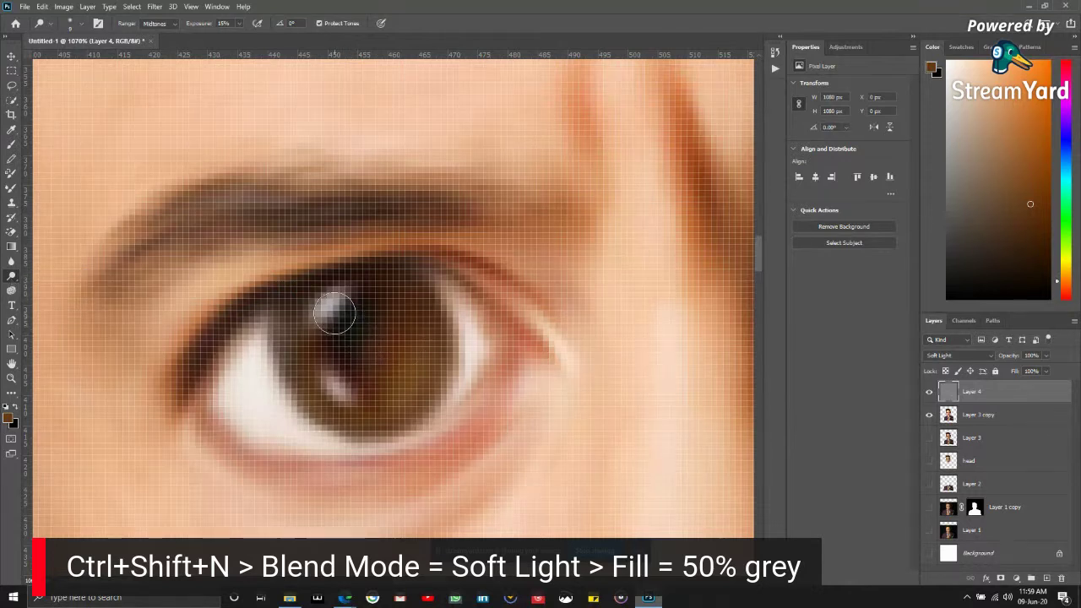
drag(335, 314, 333, 303)
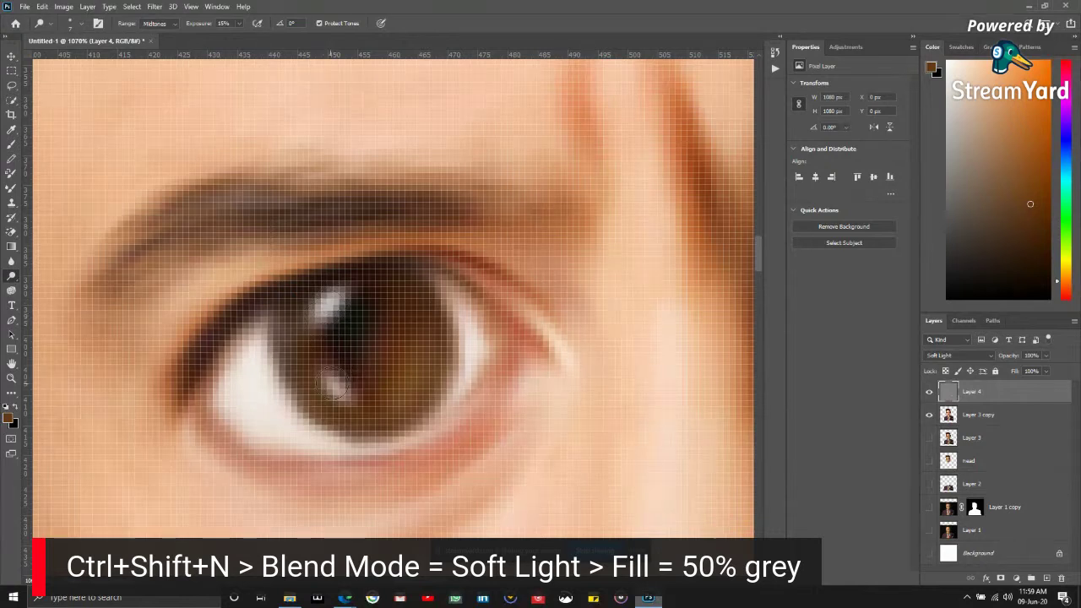
drag(331, 373, 347, 397)
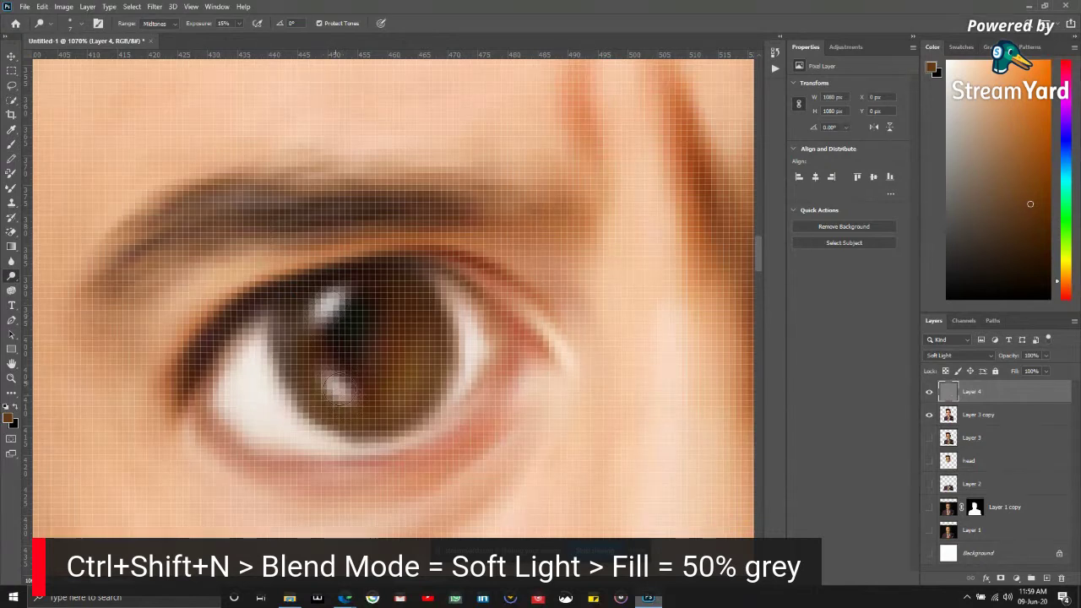
- Darken the left eye's iris and its outer rim on Layer 4 with the Burn tool
right_click(11, 276)
click(37, 297)
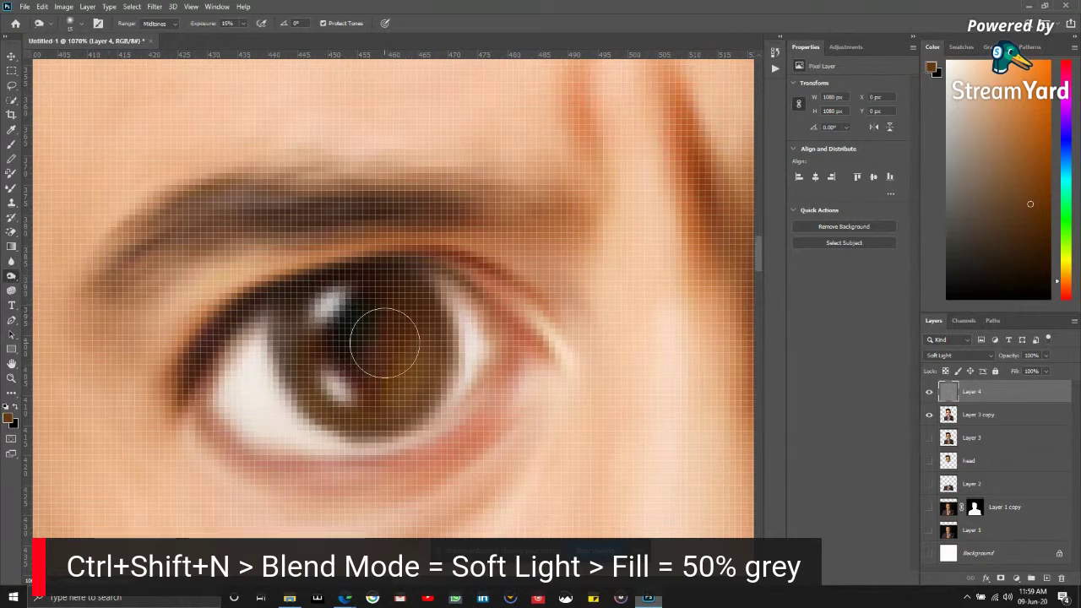
mouse_move(385, 358)
mouse_down()
mouse_move(403, 374)
mouse_move(397, 360)
mouse_move(402, 393)
mouse_up()
mouse_move(401, 298)
mouse_down()
mouse_move(425, 338)
mouse_move(403, 406)
mouse_move(425, 350)
mouse_move(443, 338)
mouse_move(449, 390)
mouse_move(415, 397)
mouse_move(296, 362)
mouse_move(285, 340)
mouse_move(350, 430)
mouse_up()
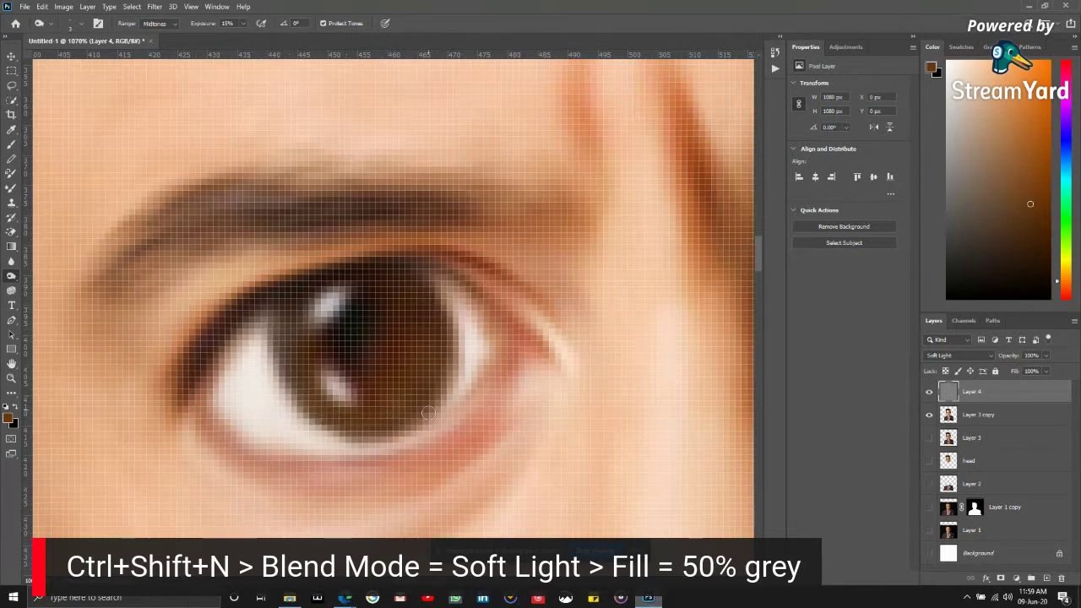
- Burn the lower eyelid and the crease beneath the image's left eye on Layer 4 with a small brush
scroll(410, 369, down, 15)
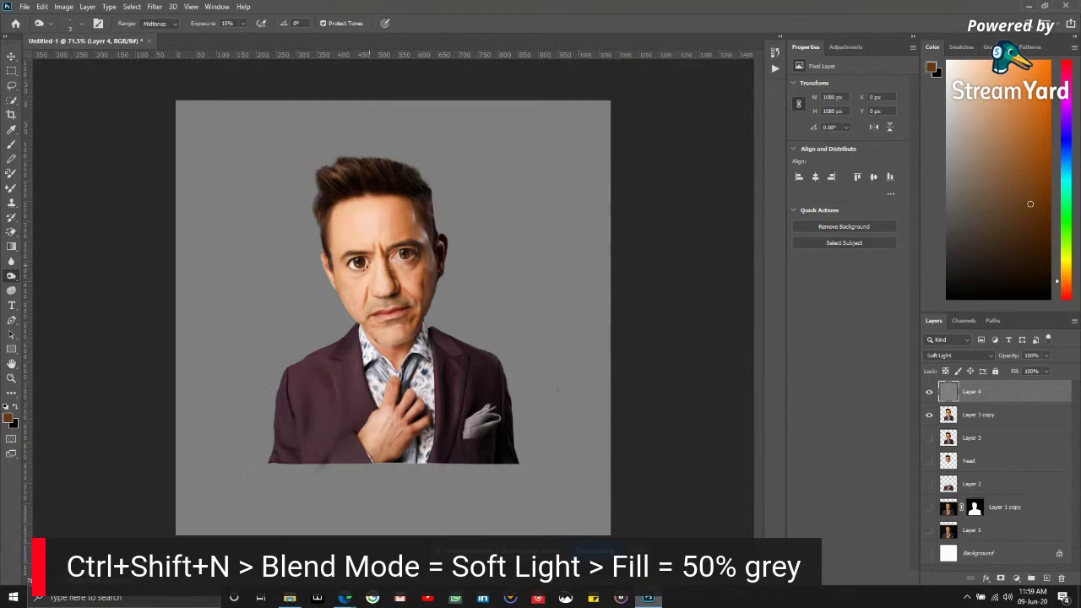
scroll(374, 261, up, 4)
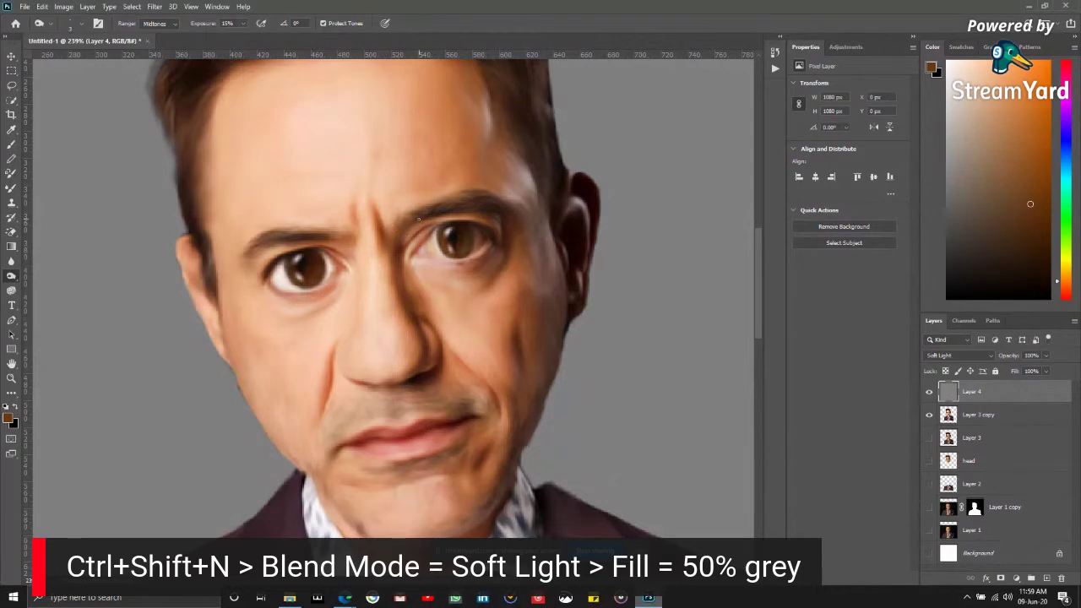
scroll(314, 257, up, 5)
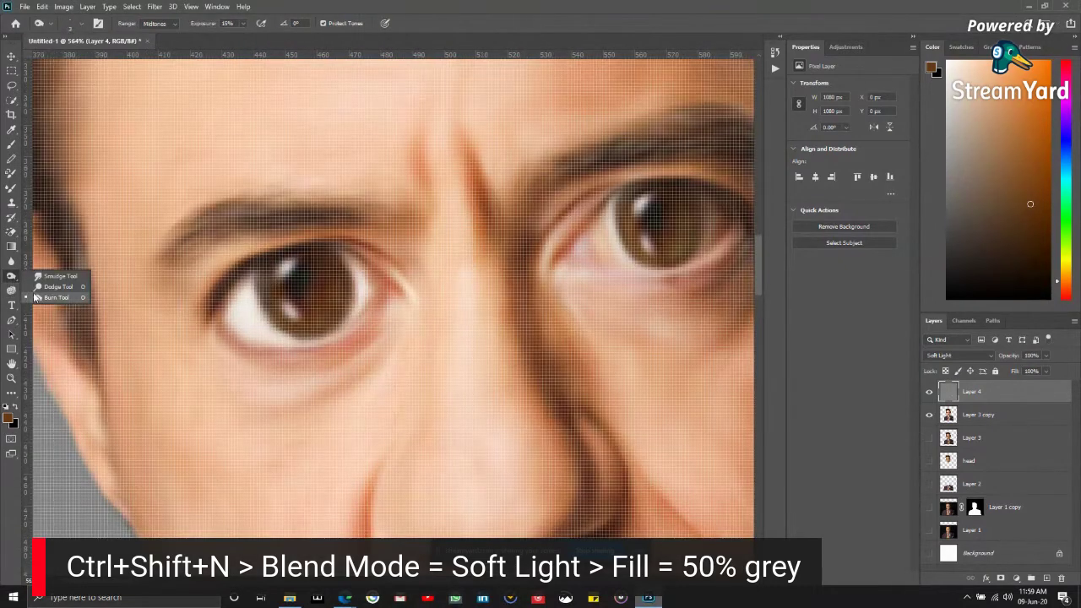
scroll(364, 302, up, 3)
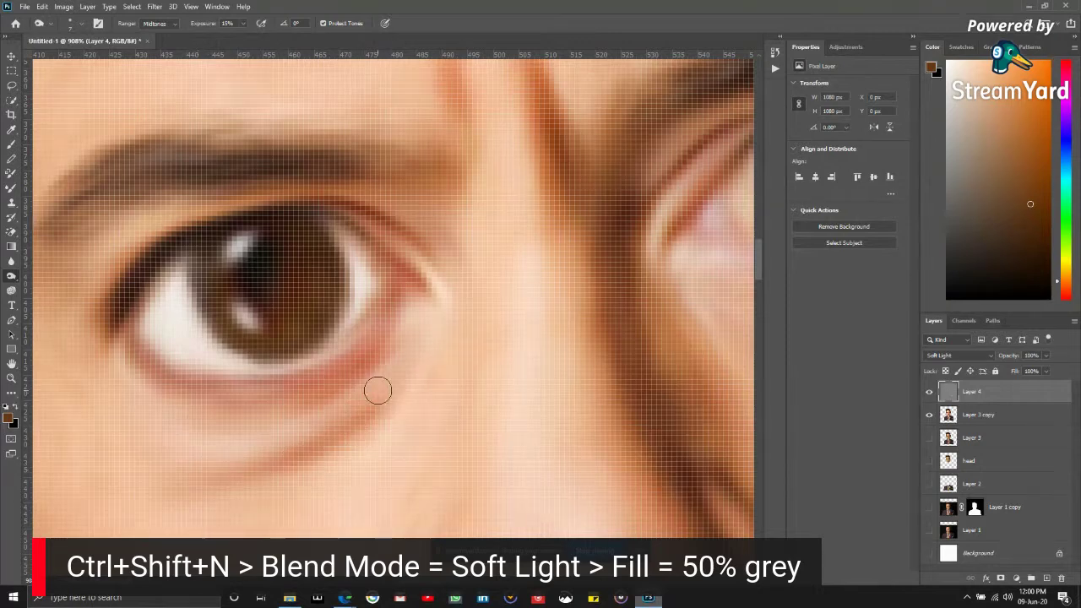
scroll(376, 388, down, 5)
scroll(403, 394, down, 3)
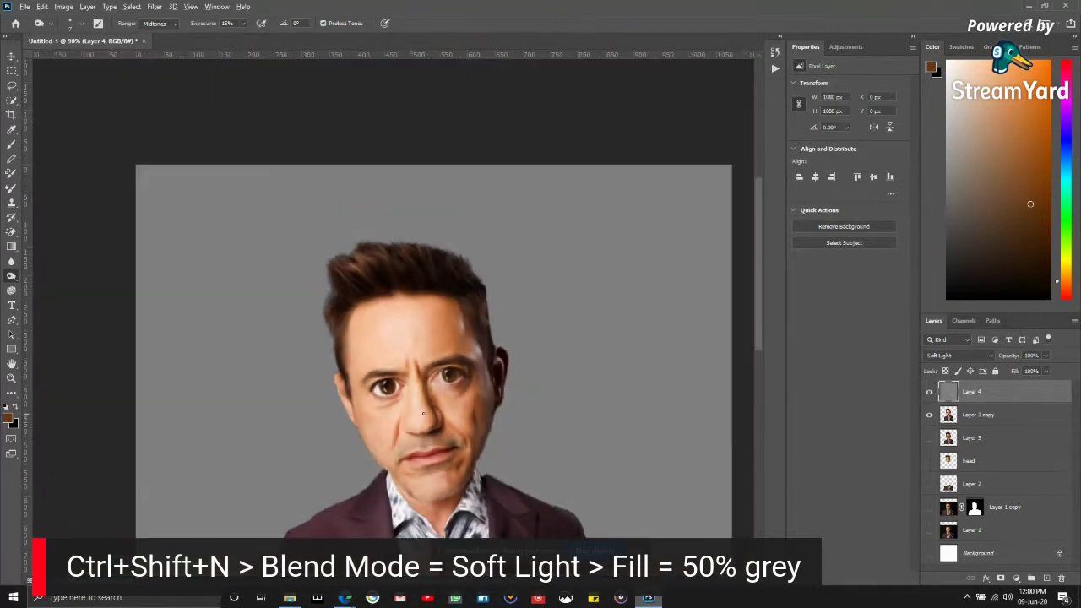
- Dodge the skin around the crease beneath the image's left eye on Layer 4
scroll(504, 380, up, 3)
scroll(504, 380, up, 2)
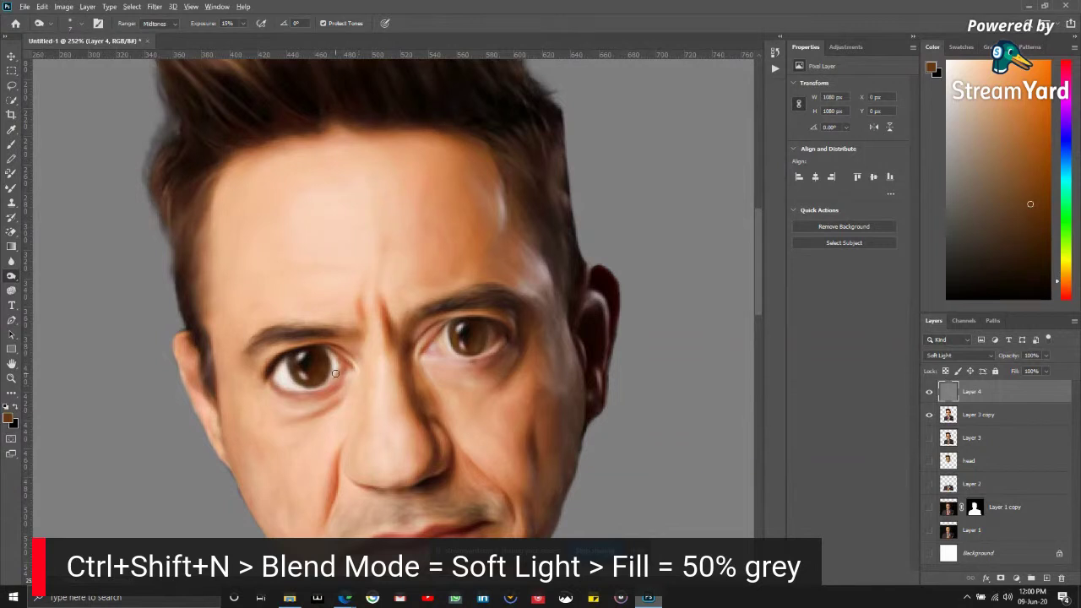
scroll(338, 371, up, 2)
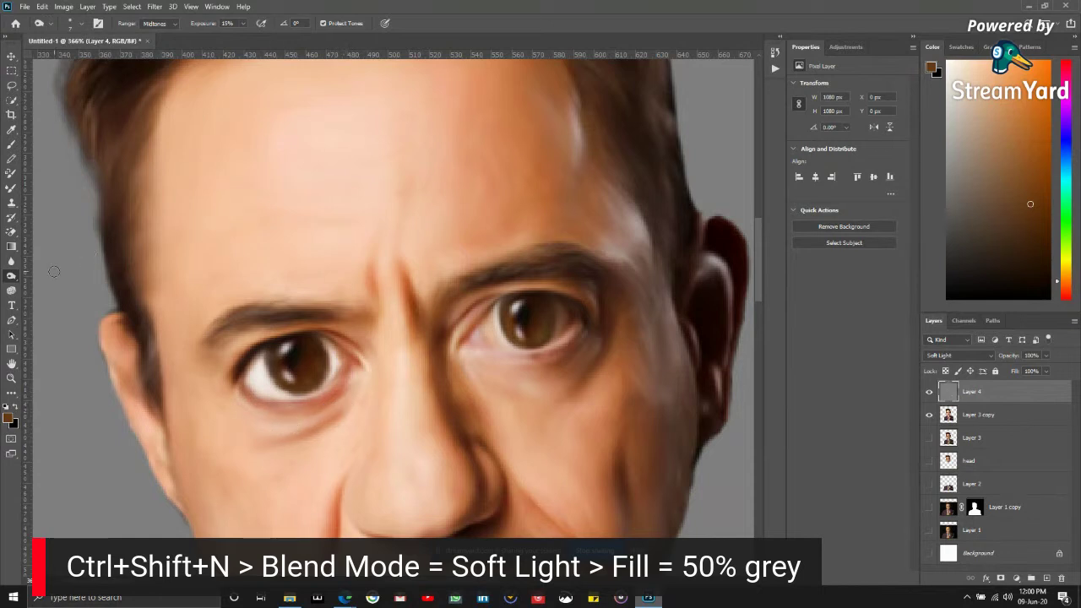
right_click(11, 275)
click(46, 288)
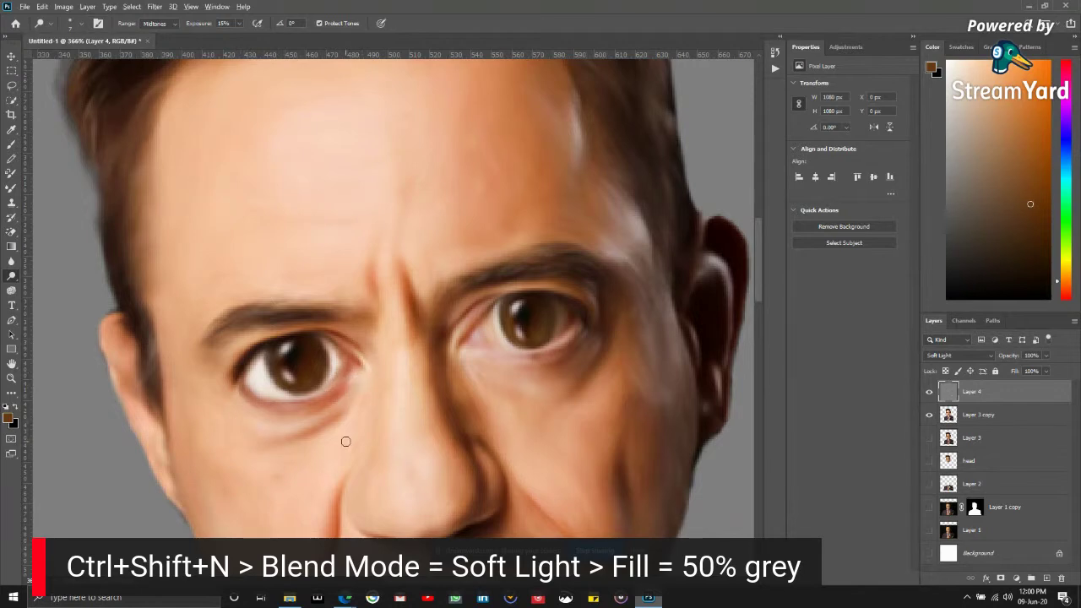
scroll(345, 441, down, 3)
scroll(507, 418, up, 2)
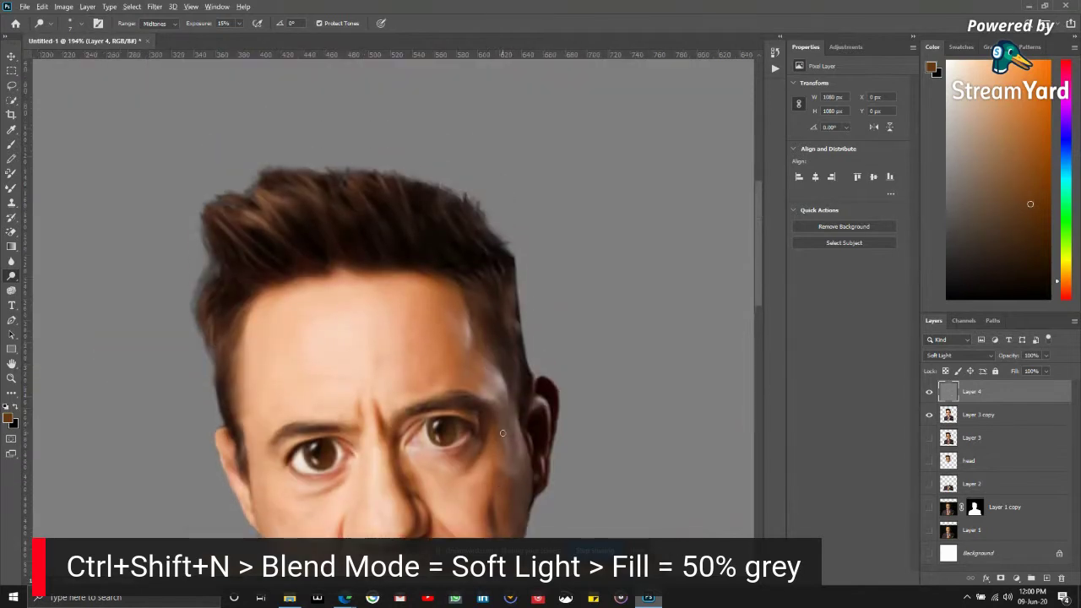
- Smudge the white of the image's right eye beside the iris on Layer 4 at 25% strength with a small brush
scroll(503, 434, up, 5)
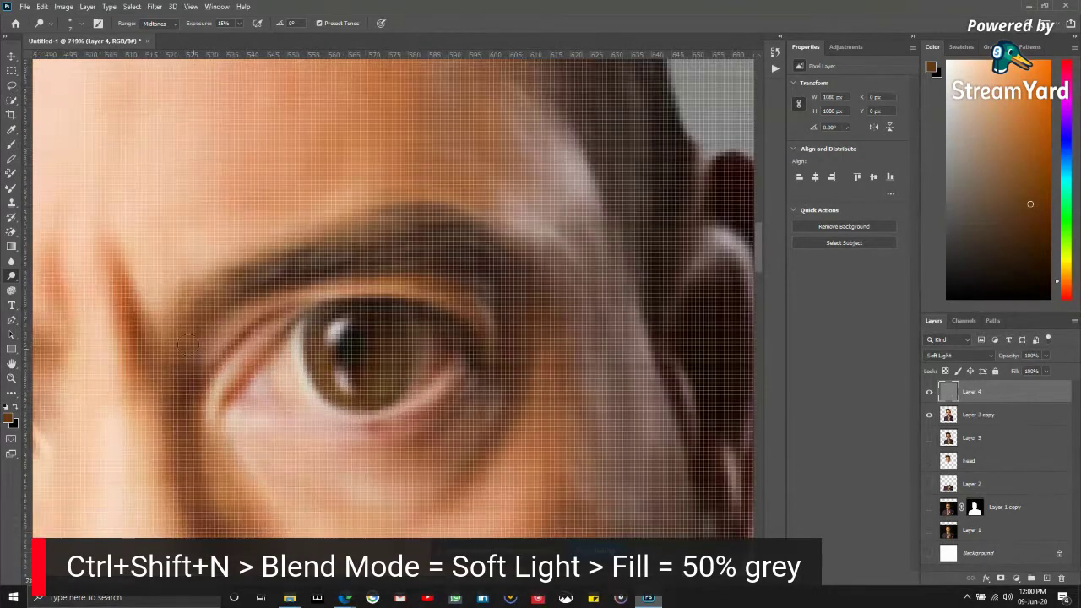
key(b)
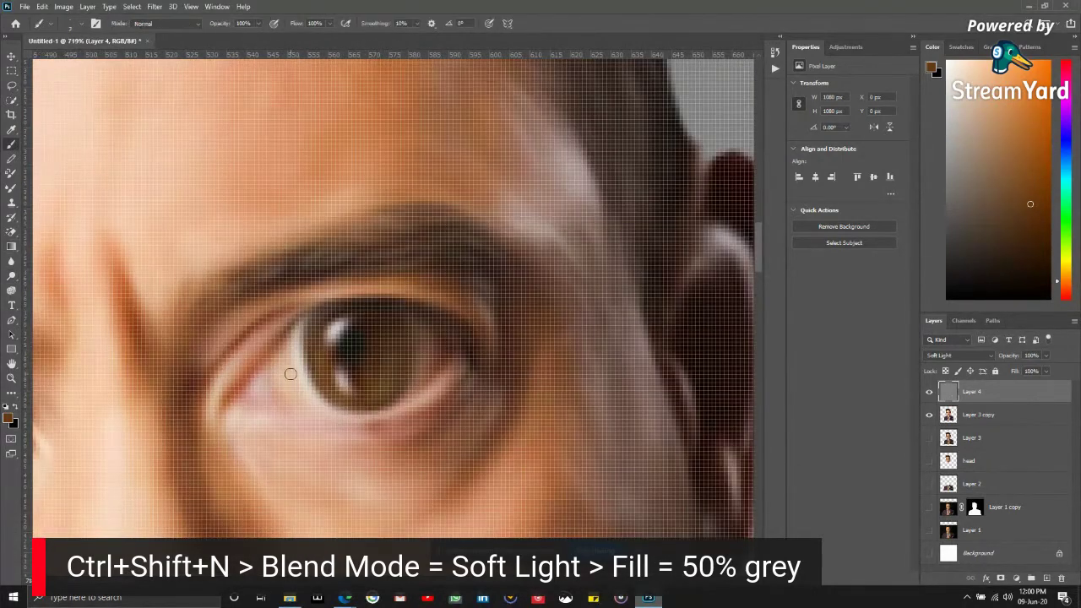
key(d)
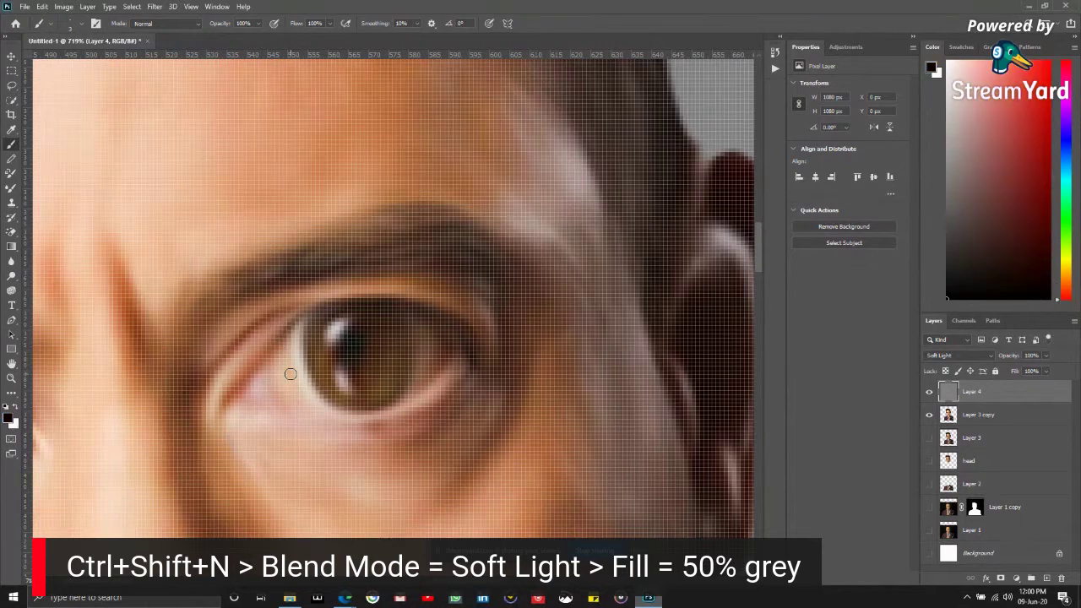
key(x)
right_click(12, 276)
click(48, 283)
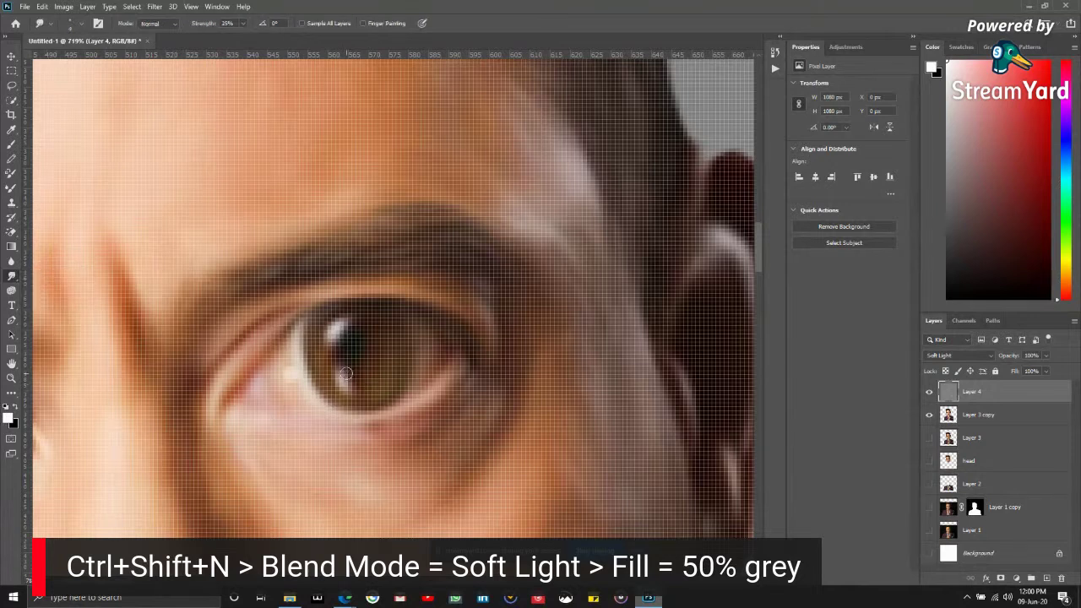
scroll(287, 365, up, 2)
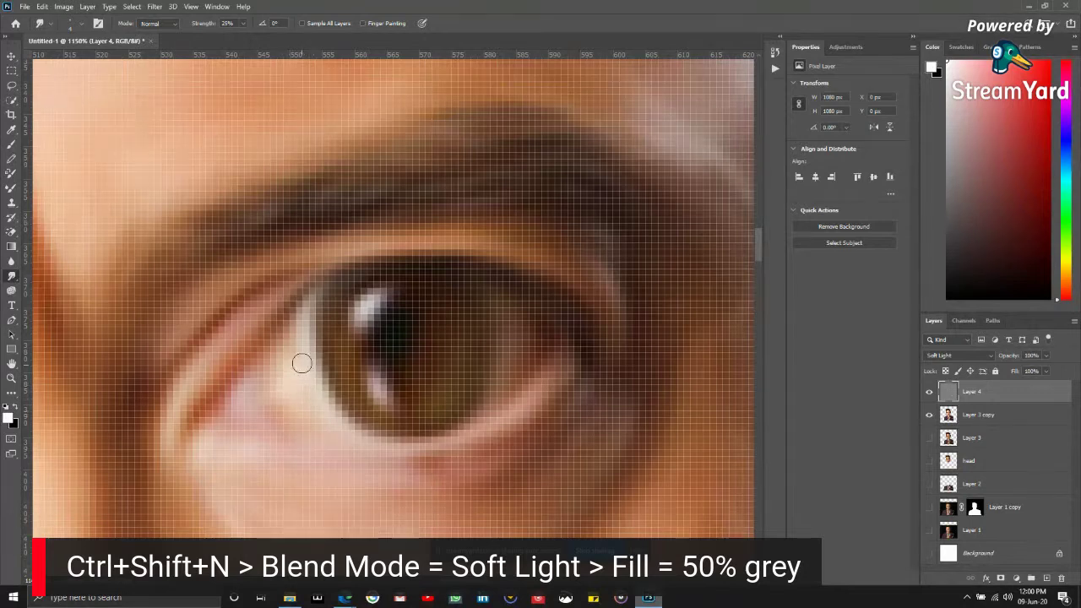
mouse_move(302, 364)
mouse_down()
mouse_move(265, 320)
mouse_move(251, 393)
mouse_move(281, 391)
mouse_up()
mouse_move(273, 369)
mouse_down()
mouse_move(288, 428)
mouse_move(311, 417)
mouse_move(275, 401)
mouse_move(227, 423)
mouse_move(252, 386)
mouse_move(237, 394)
mouse_move(247, 388)
mouse_move(315, 434)
mouse_move(242, 386)
mouse_move(370, 389)
mouse_move(303, 370)
mouse_move(315, 396)
mouse_move(291, 393)
mouse_move(269, 408)
mouse_move(309, 408)
mouse_move(239, 409)
mouse_move(274, 398)
mouse_move(219, 422)
mouse_move(265, 406)
mouse_move(314, 429)
mouse_move(269, 417)
mouse_move(310, 419)
mouse_move(293, 414)
mouse_move(284, 382)
mouse_move(292, 351)
mouse_move(267, 377)
mouse_move(296, 338)
mouse_move(254, 379)
mouse_move(275, 368)
mouse_move(293, 333)
mouse_move(276, 382)
mouse_move(253, 387)
mouse_move(300, 357)
mouse_up()
mouse_move(290, 420)
mouse_down()
mouse_move(306, 427)
mouse_move(320, 418)
mouse_move(307, 432)
mouse_up()
mouse_move(304, 375)
mouse_down()
mouse_move(270, 358)
mouse_move(263, 367)
mouse_move(287, 346)
mouse_move(278, 369)
mouse_move(288, 342)
mouse_move(256, 384)
mouse_move(286, 359)
mouse_move(264, 382)
mouse_move(278, 353)
mouse_move(272, 382)
mouse_move(283, 385)
mouse_move(272, 402)
mouse_move(290, 406)
mouse_move(299, 394)
mouse_move(282, 401)
mouse_move(299, 411)
mouse_move(272, 409)
mouse_move(307, 413)
mouse_move(289, 414)
mouse_move(285, 368)
mouse_move(250, 394)
mouse_move(297, 323)
mouse_move(256, 385)
mouse_move(285, 341)
mouse_move(284, 373)
mouse_move(323, 398)
mouse_up()
scroll(329, 405, down, 5)
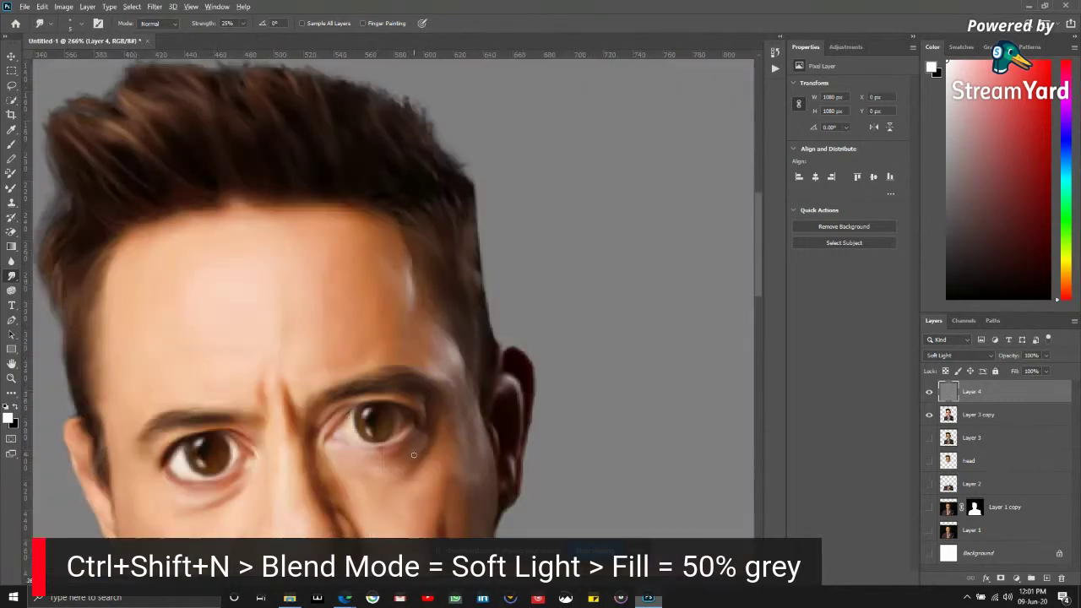
scroll(414, 455, down, 2)
- Dodge the white of the image's right eye on both sides of the iris on Layer 4 at 15% exposure
scroll(397, 435, up, 7)
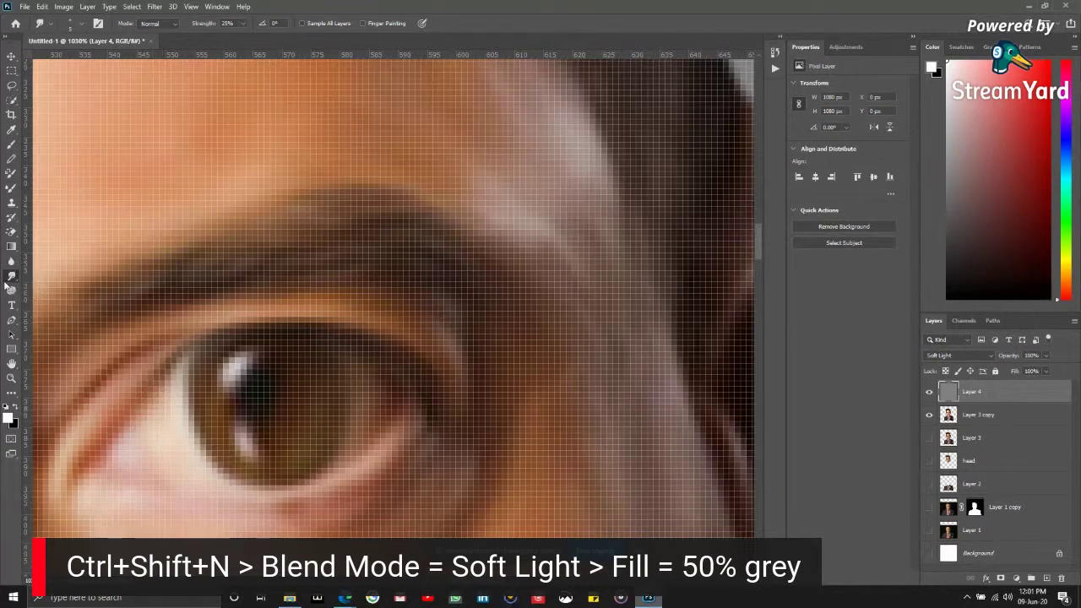
right_click(11, 277)
click(44, 287)
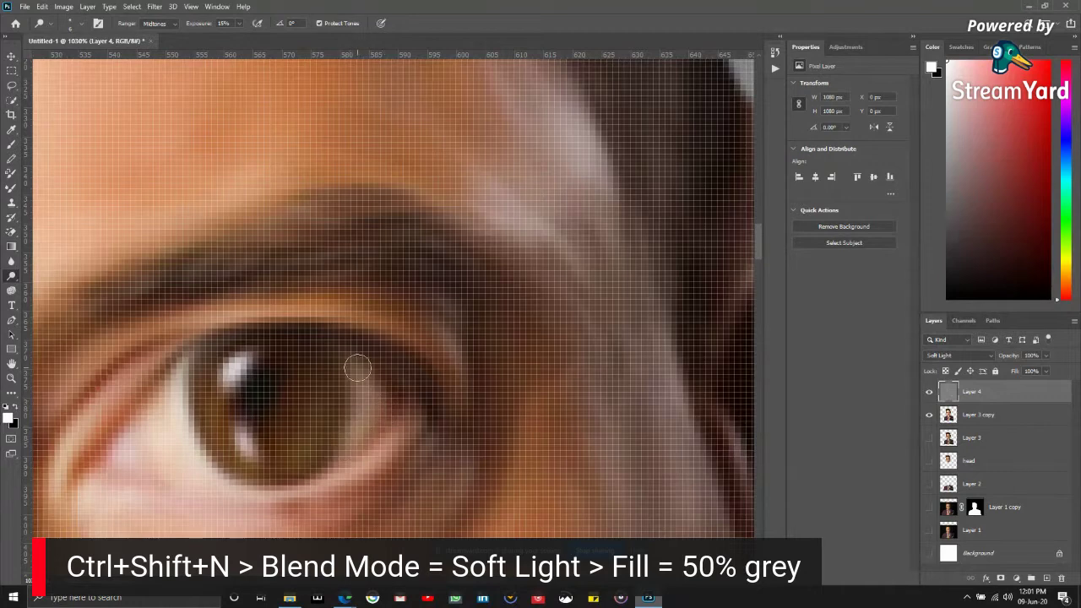
scroll(362, 395, down, 3)
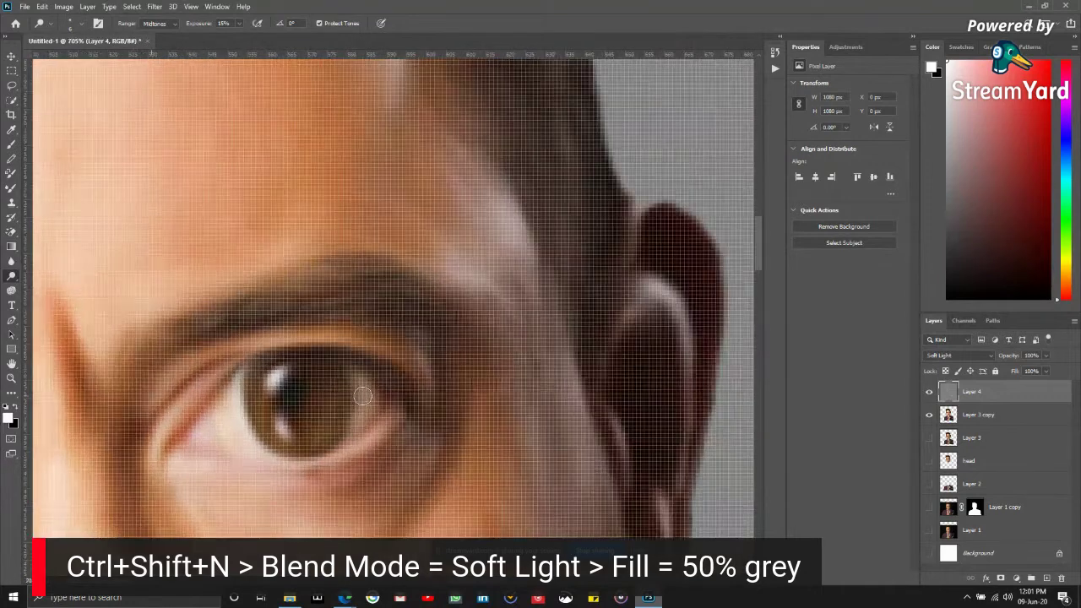
scroll(362, 395, up, 2)
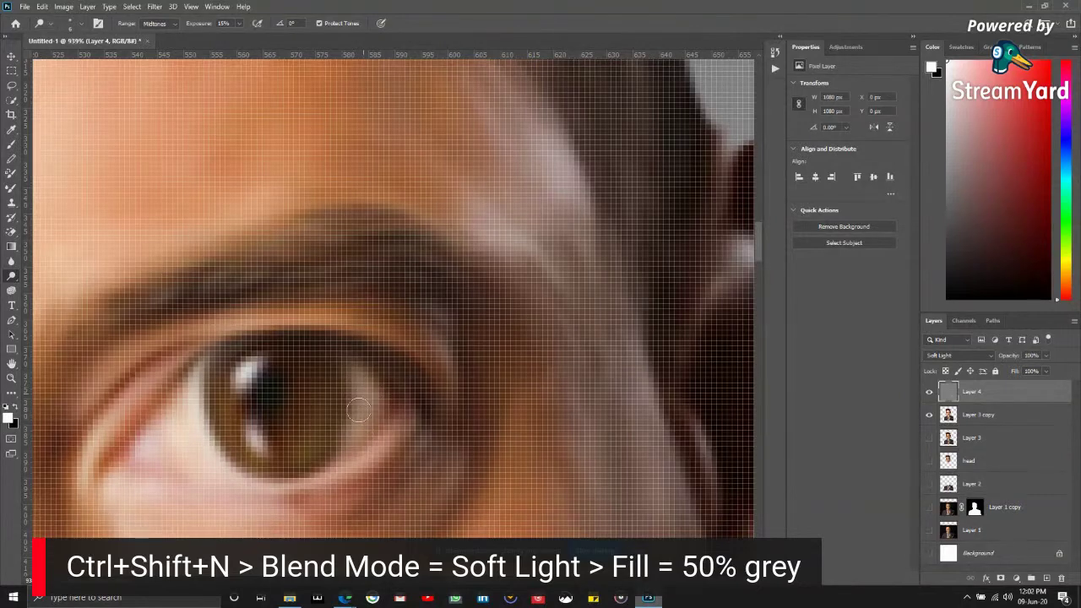
scroll(363, 424, down, 6)
scroll(368, 410, up, 5)
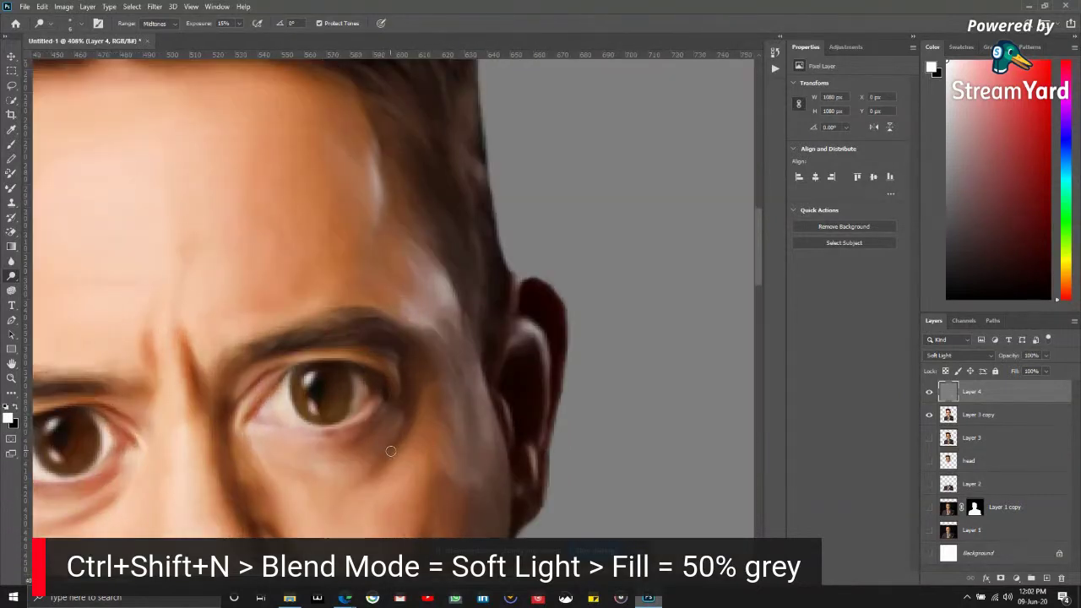
scroll(194, 366, down, 4)
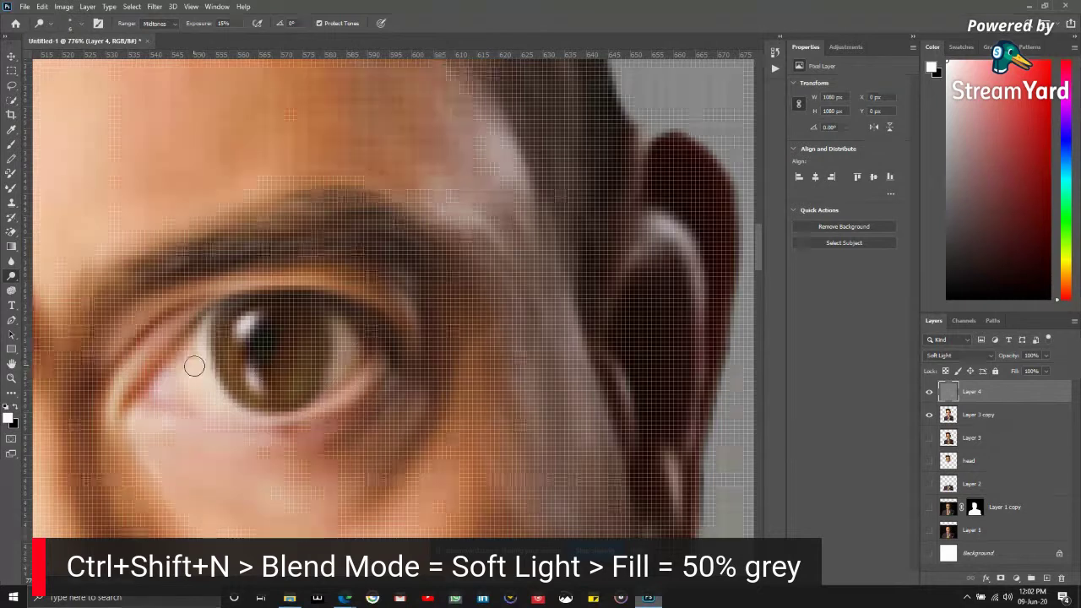
scroll(287, 393, up, 4)
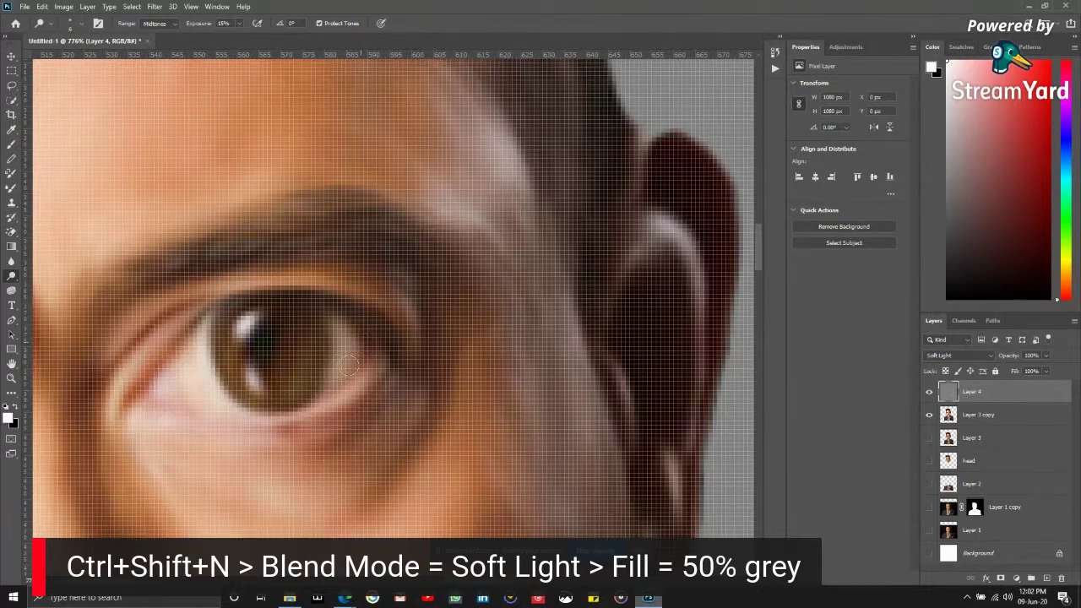
scroll(348, 365, down, 4)
scroll(367, 359, up, 4)
scroll(349, 370, down, 4)
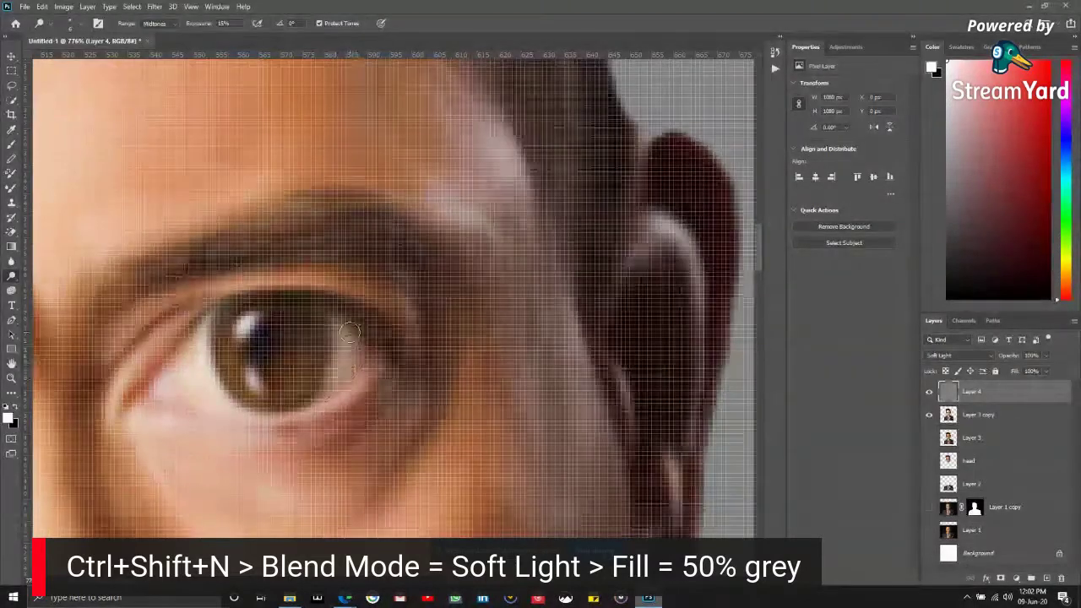
scroll(335, 363, up, 4)
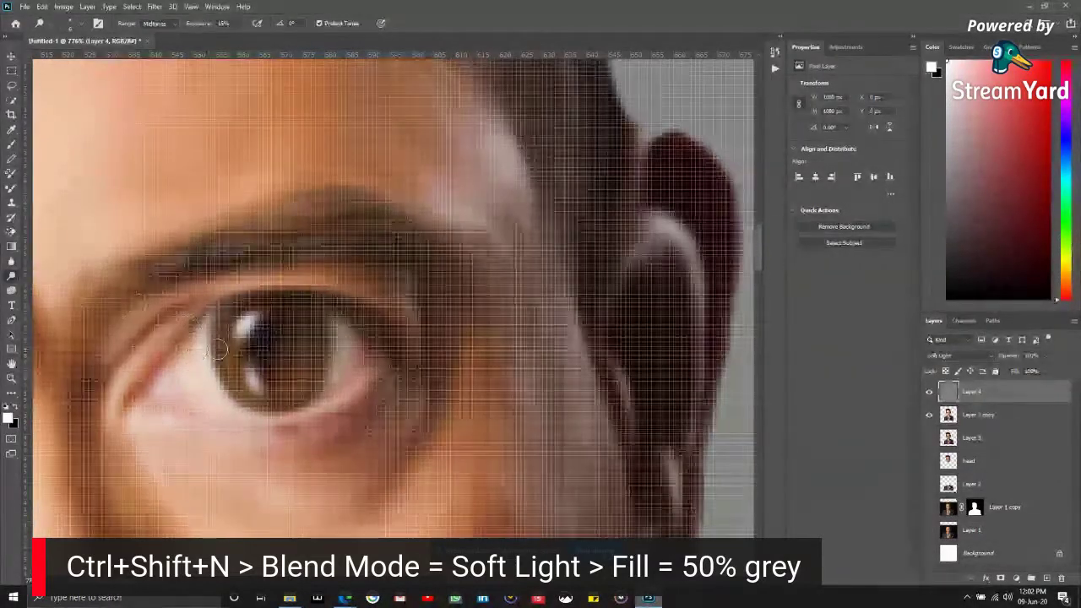
- Burn the shadows around the outer corner of the image's right eye and along both eyebrows on Layer 4
right_click(11, 276)
click(57, 297)
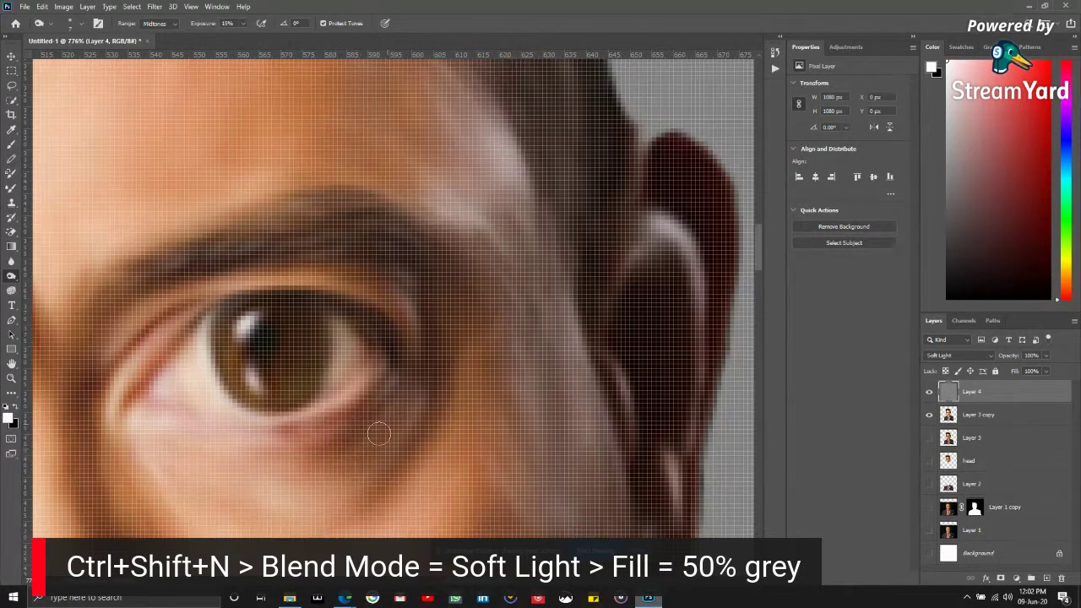
scroll(421, 406, down, 2)
scroll(381, 441, down, 2)
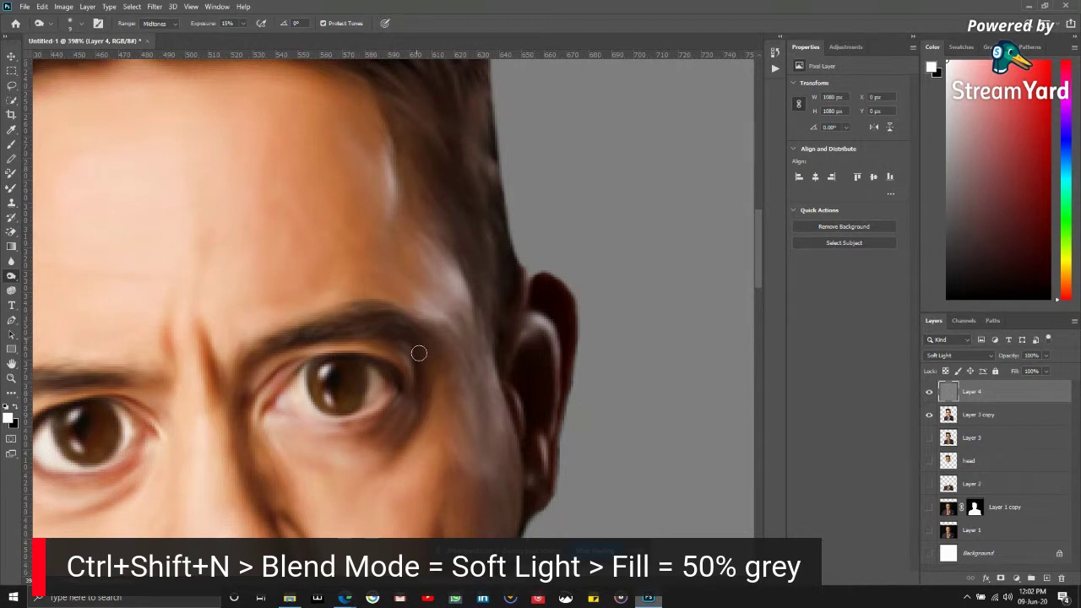
scroll(343, 316, left, 5)
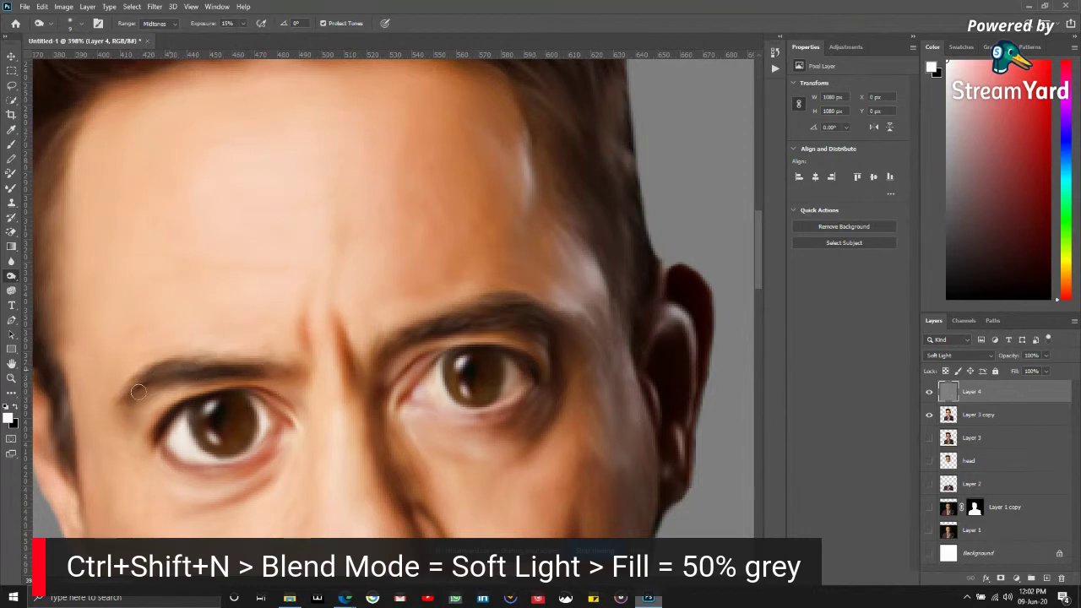
scroll(283, 368, right, 4)
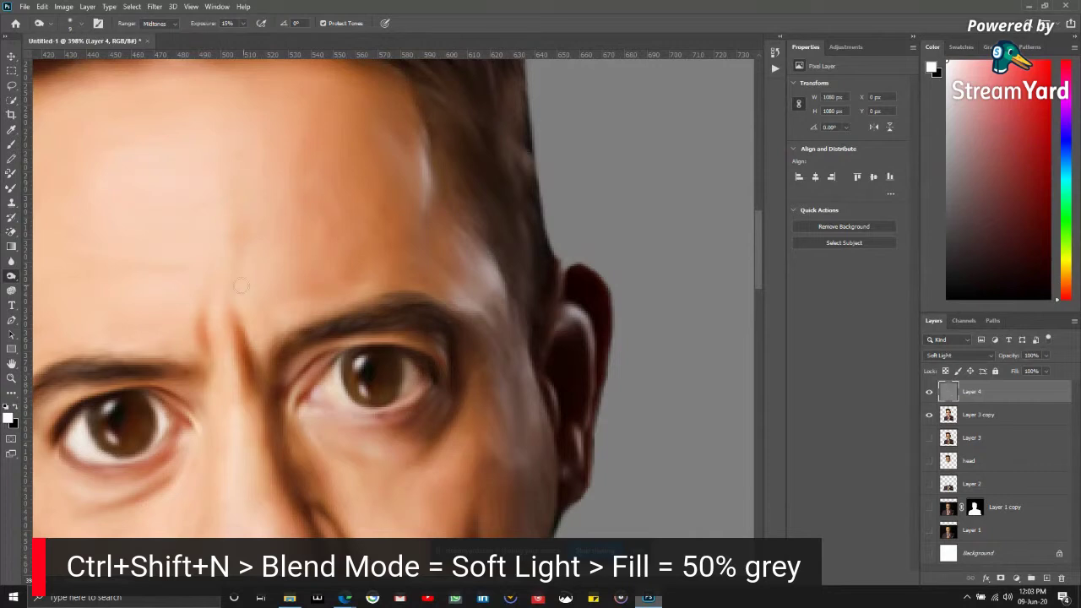
- Dodge the lower eyelid near the inner corner of the image's right eye on Layer 4
right_click(10, 277)
click(56, 297)
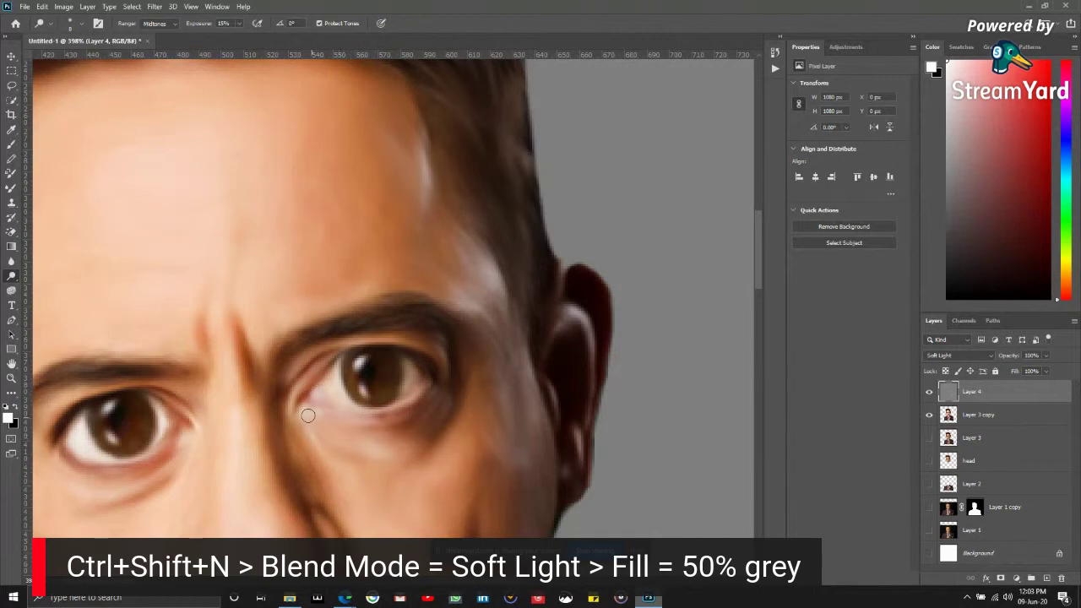
scroll(408, 429, down, 5)
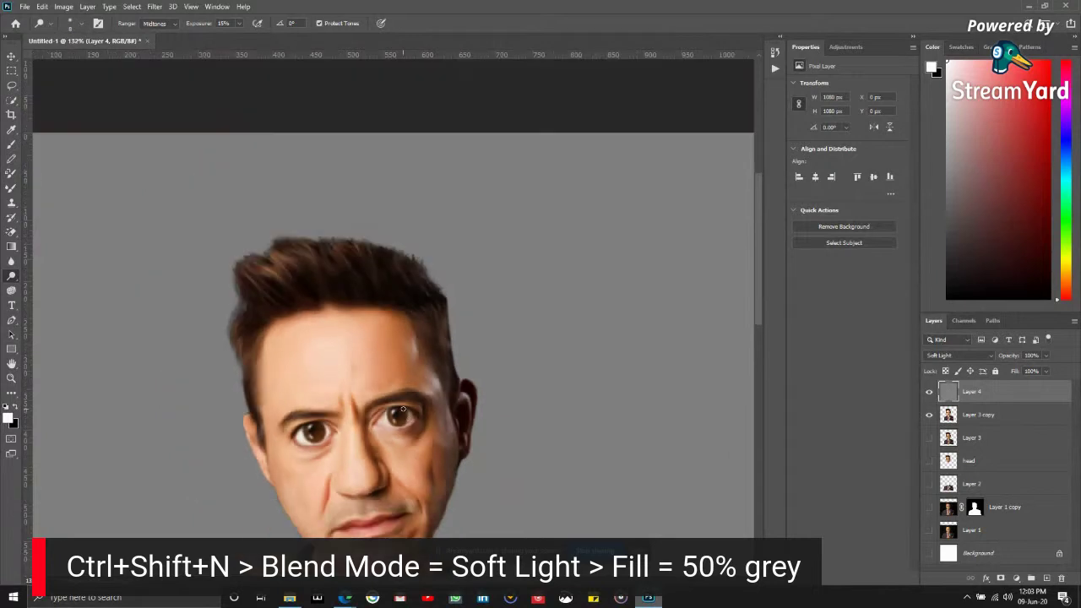
- Review the whole caricature and switch the visibility of Layer 3 copy and Layer 4 off and on to compare the shading
key(v)
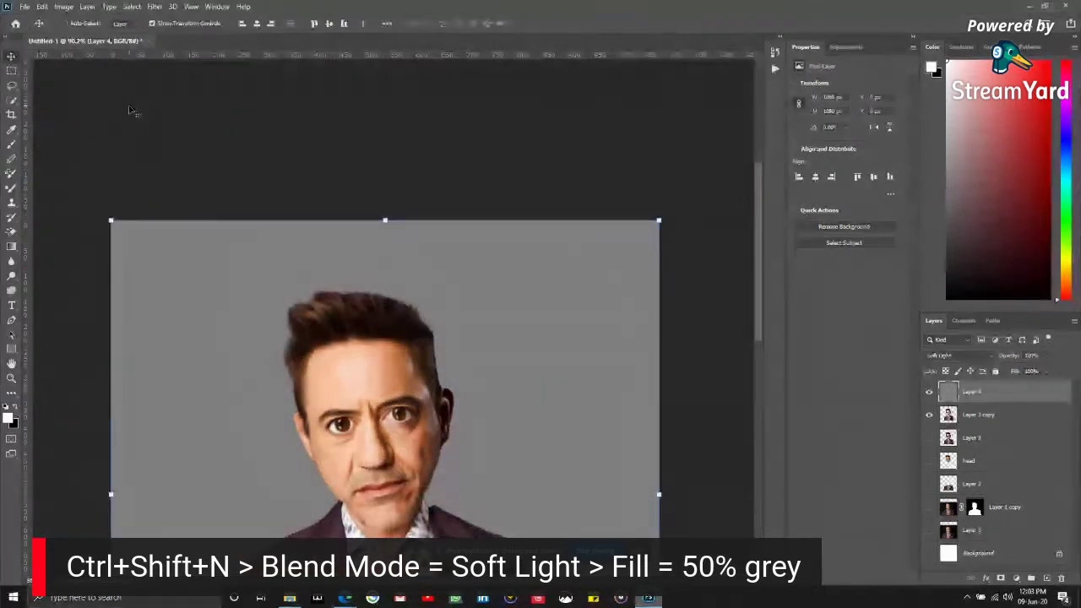
scroll(133, 108, down, 1)
scroll(148, 262, down, 3)
click(146, 262)
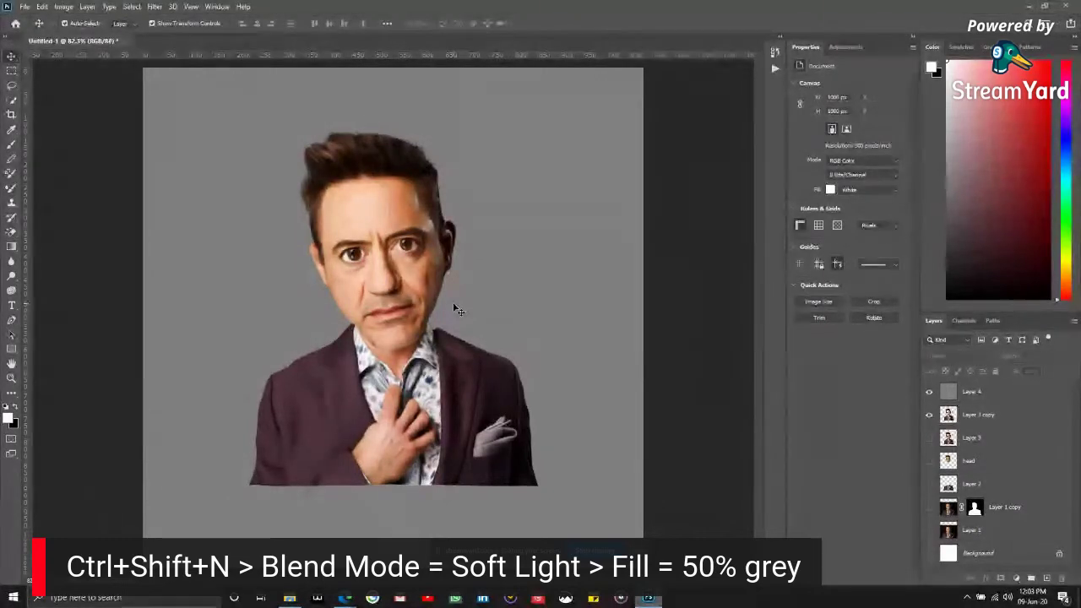
scroll(410, 420, up, 3)
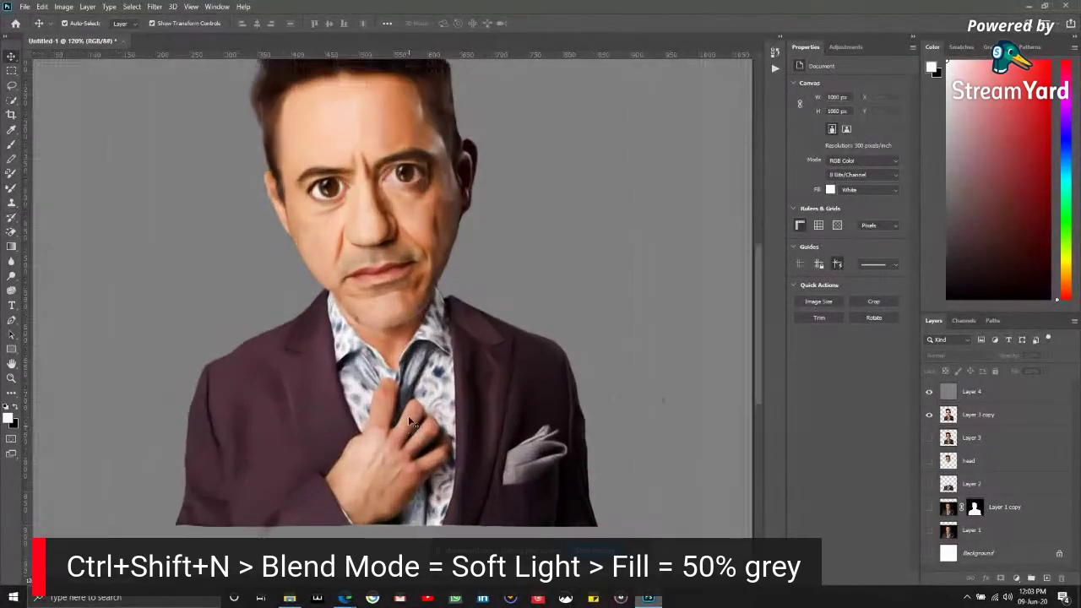
scroll(515, 414, down, 4)
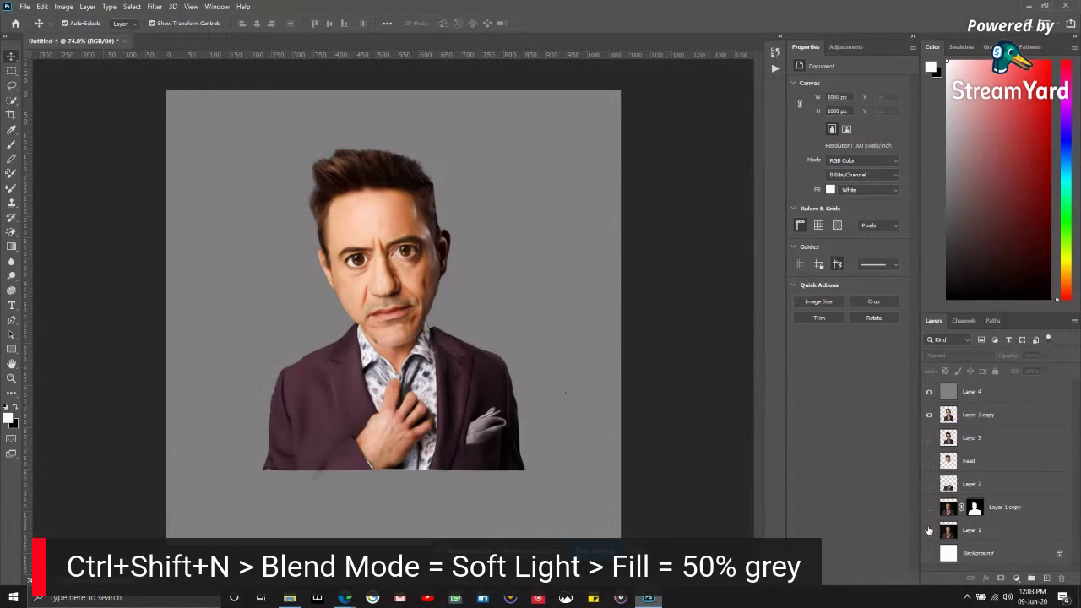
click(930, 413)
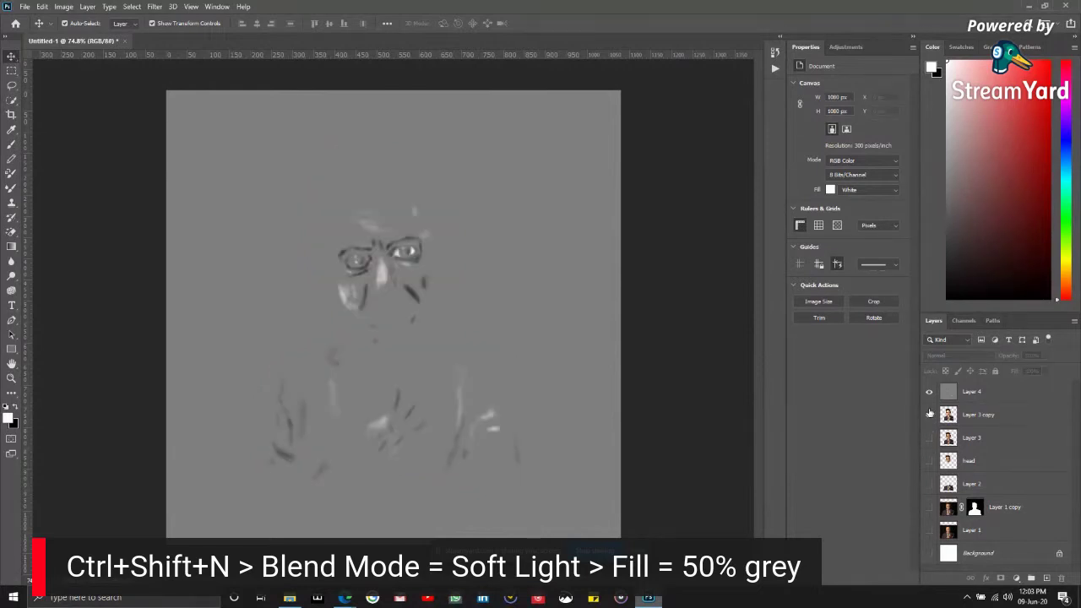
click(929, 413)
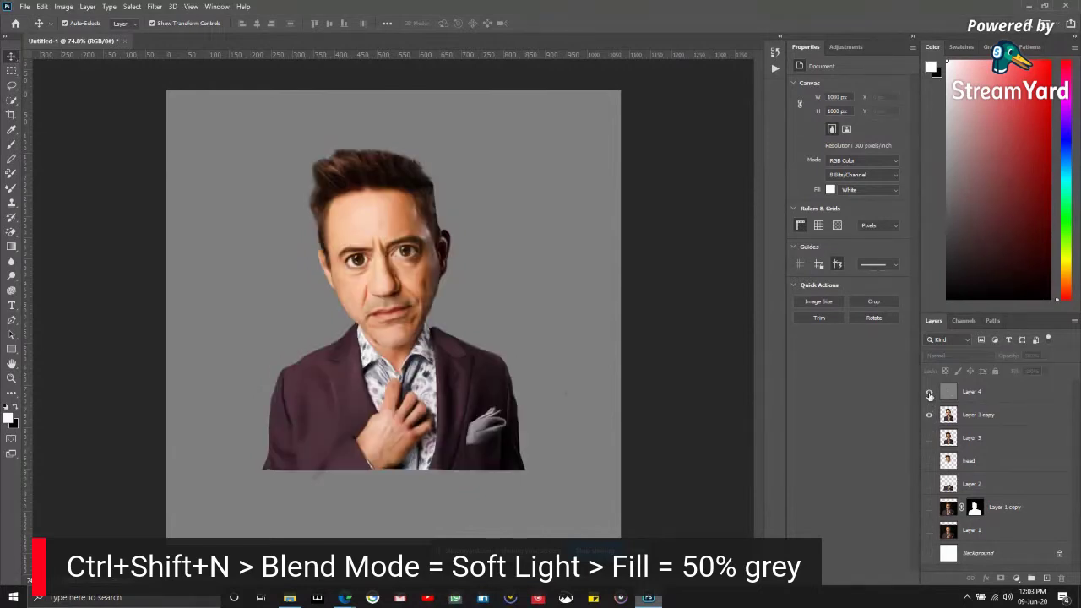
click(929, 392)
click(930, 414)
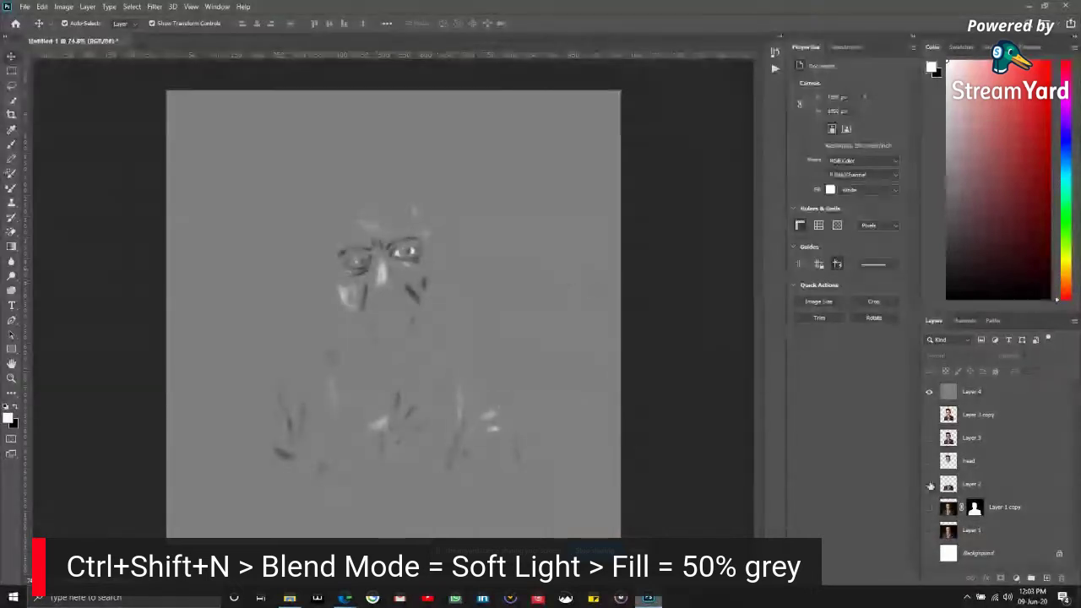
click(928, 415)
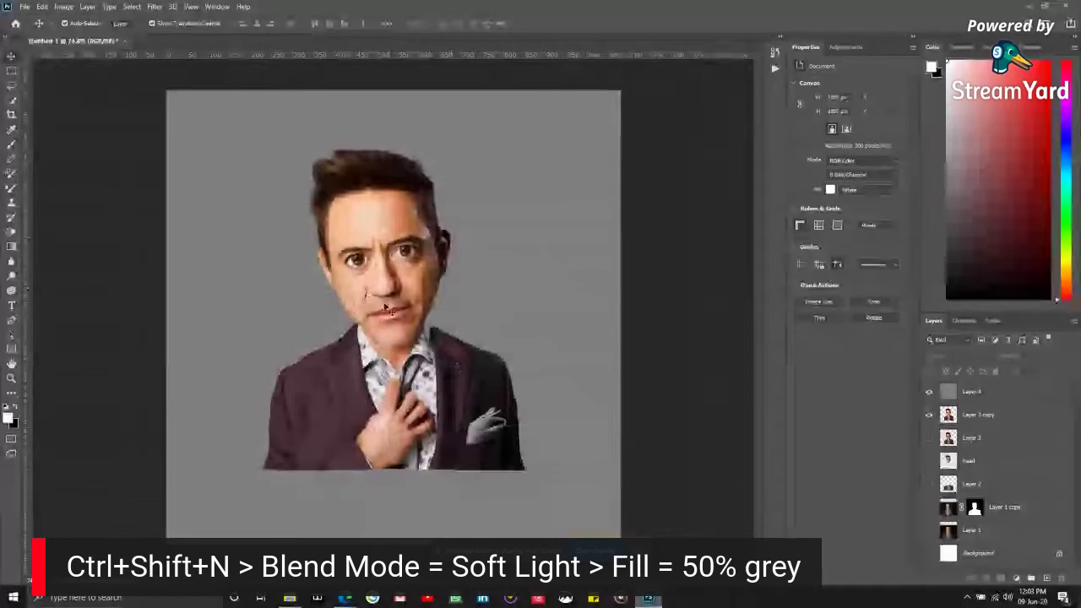
- Burn the dark areas of the hair and hairline on Layer 4 with a size 25 brush at 15% exposure
scroll(374, 253, up, 3)
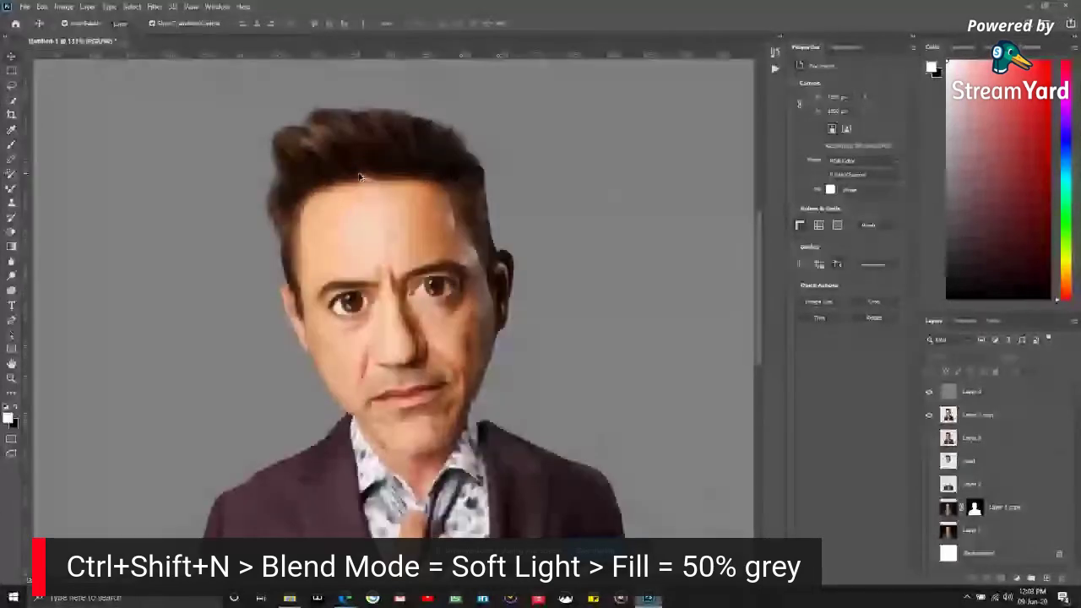
scroll(359, 178, up, 3)
click(360, 177)
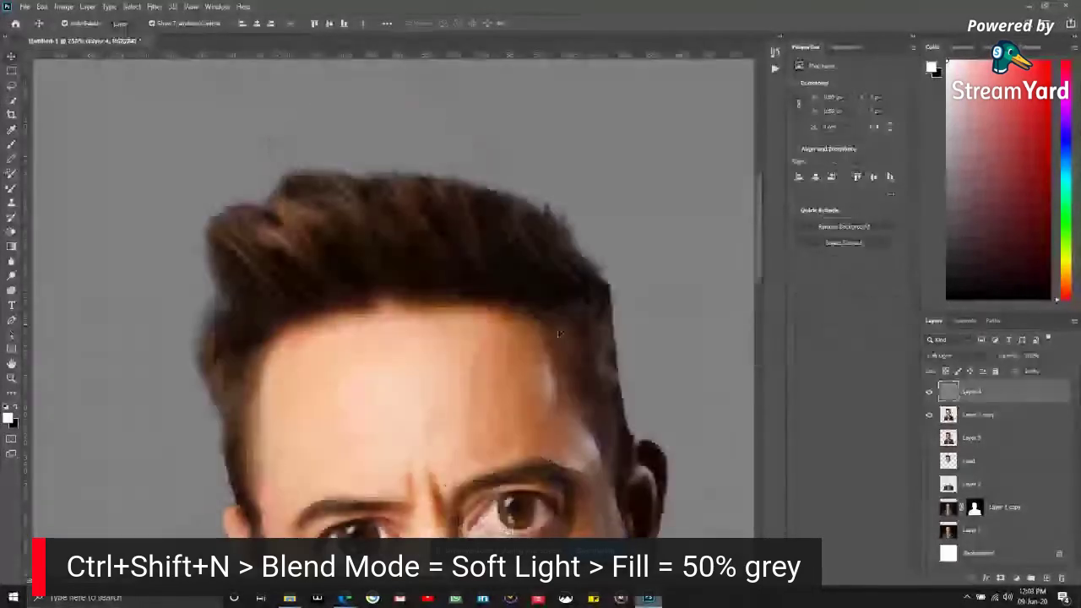
click(11, 275)
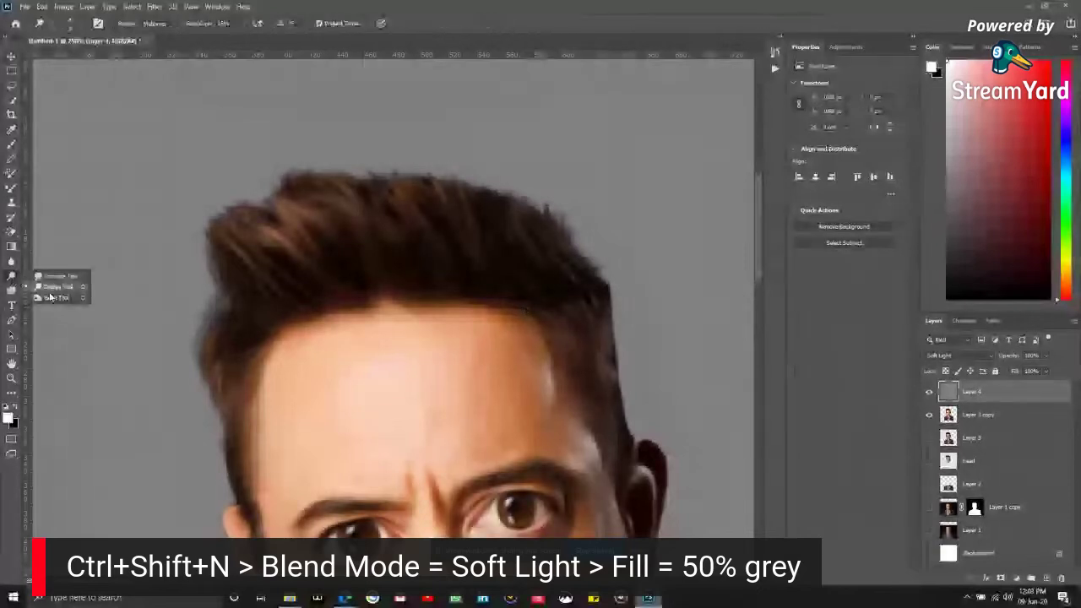
click(50, 297)
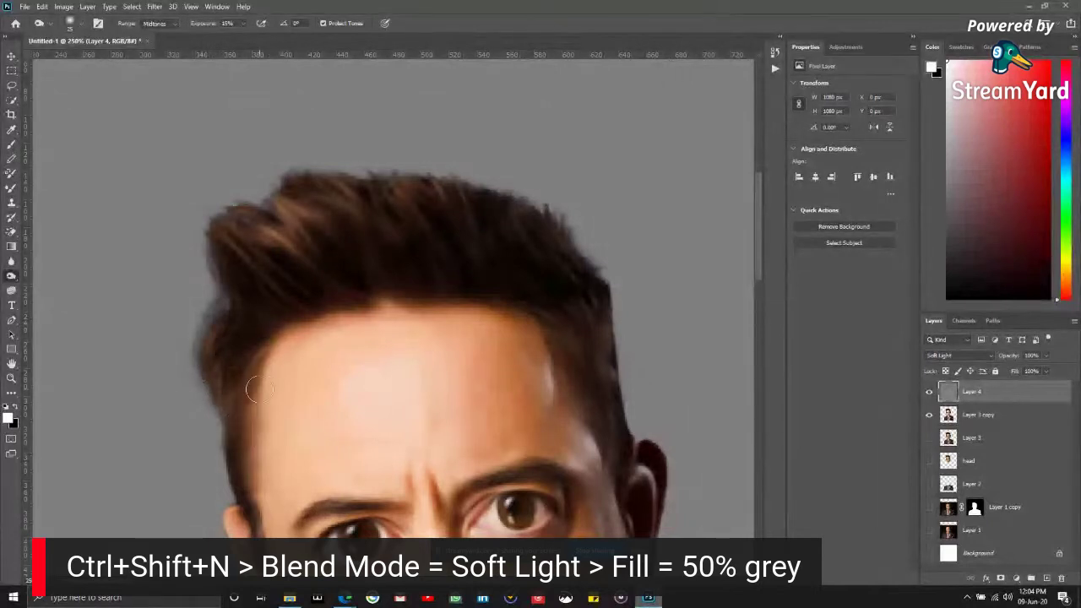
- Dodge the highlight strands in the hair on Layer 4 with a small brush, midtones range, at 15% exposure
right_click(15, 263)
click(59, 277)
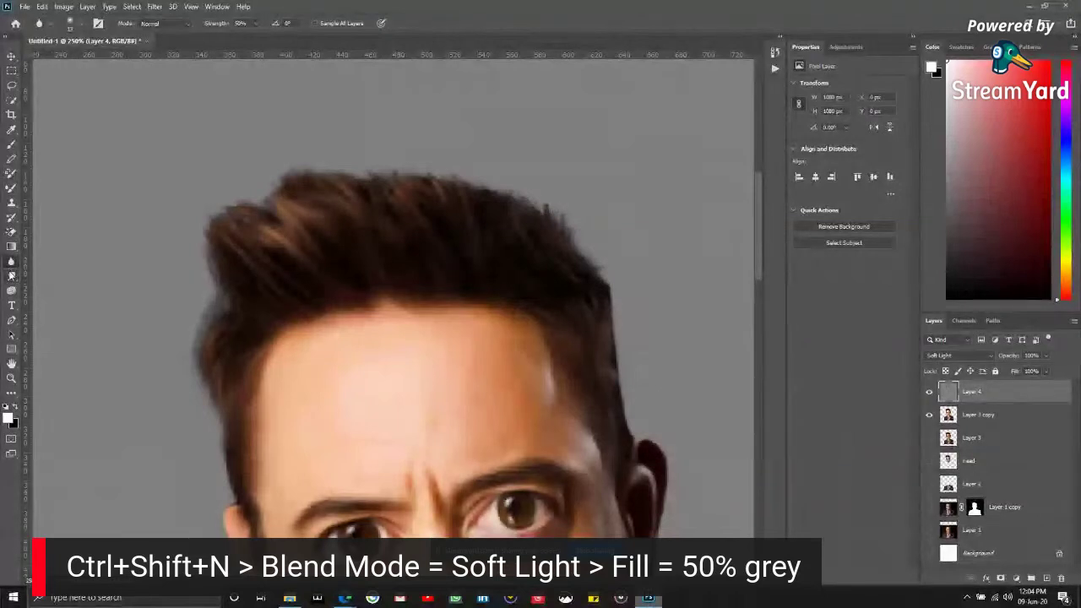
right_click(11, 275)
click(55, 279)
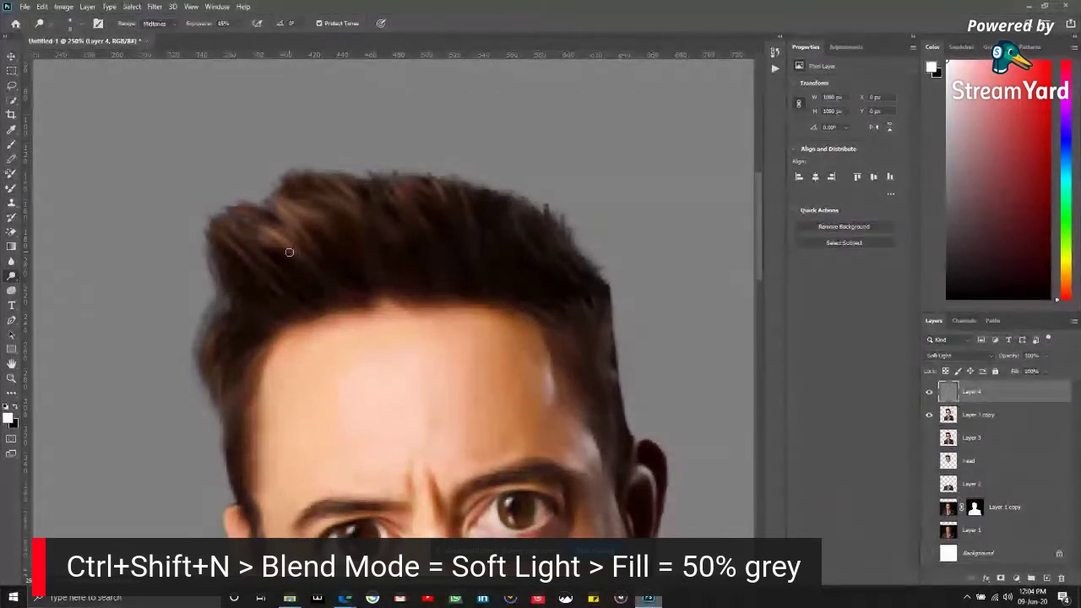
scroll(282, 246, up, 3)
mouse_move(282, 246)
mouse_down()
mouse_move(258, 222)
mouse_move(296, 254)
mouse_move(305, 250)
mouse_move(337, 298)
mouse_move(366, 317)
mouse_move(260, 203)
mouse_move(244, 217)
mouse_move(293, 201)
mouse_move(284, 174)
mouse_move(322, 203)
mouse_move(304, 236)
mouse_up()
scroll(297, 239, down, 3)
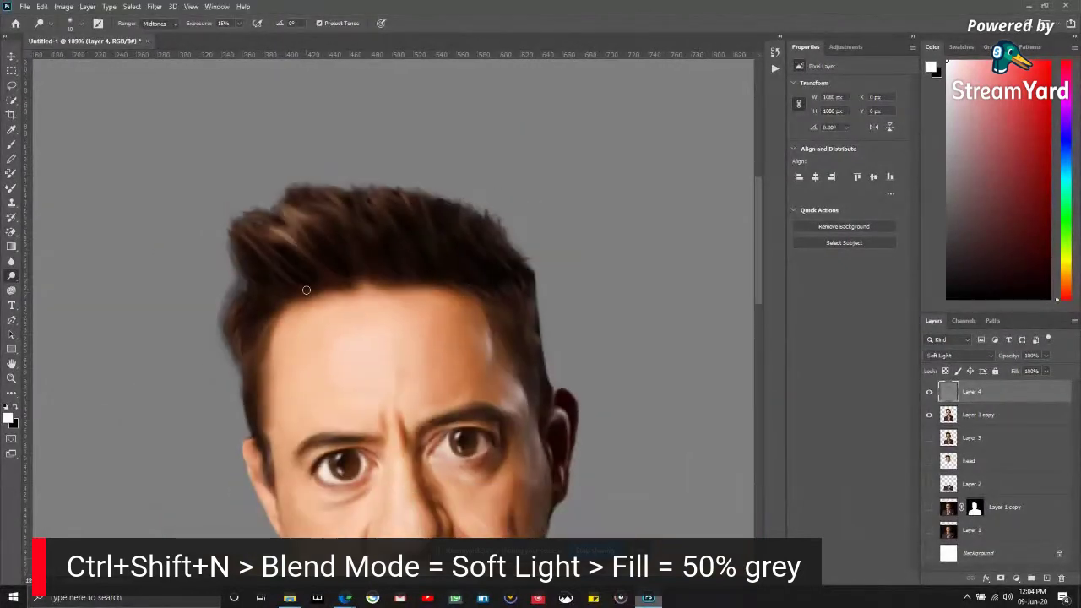
scroll(265, 242, up, 2)
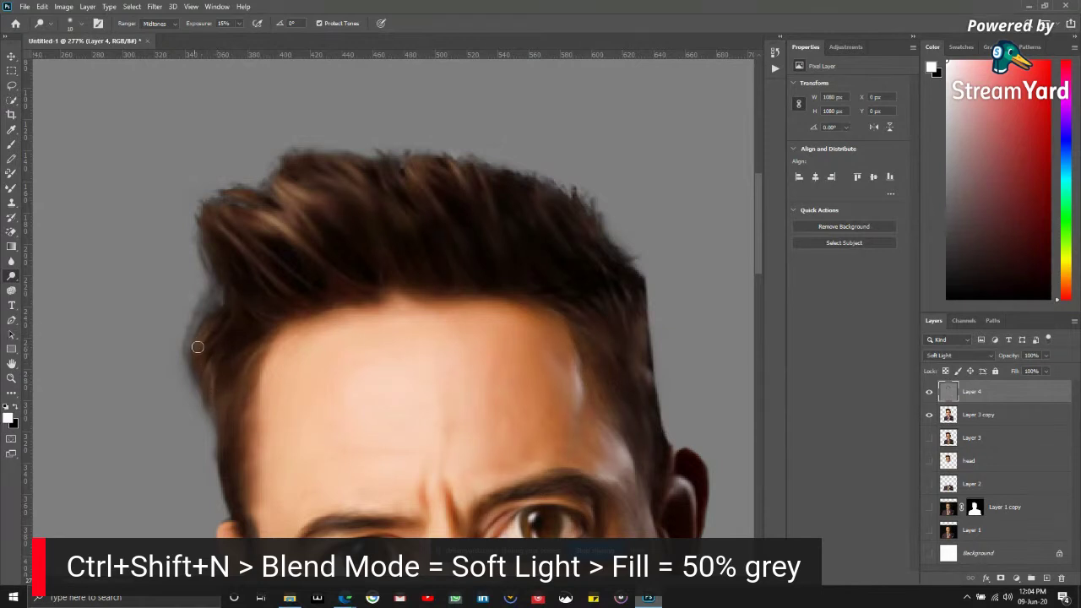
- Compare the caricature with the original photo by showing Layer 1 and hiding Layer 3 copy and Layer 4, and display only Layer 3 copy again
scroll(398, 357, down, 5)
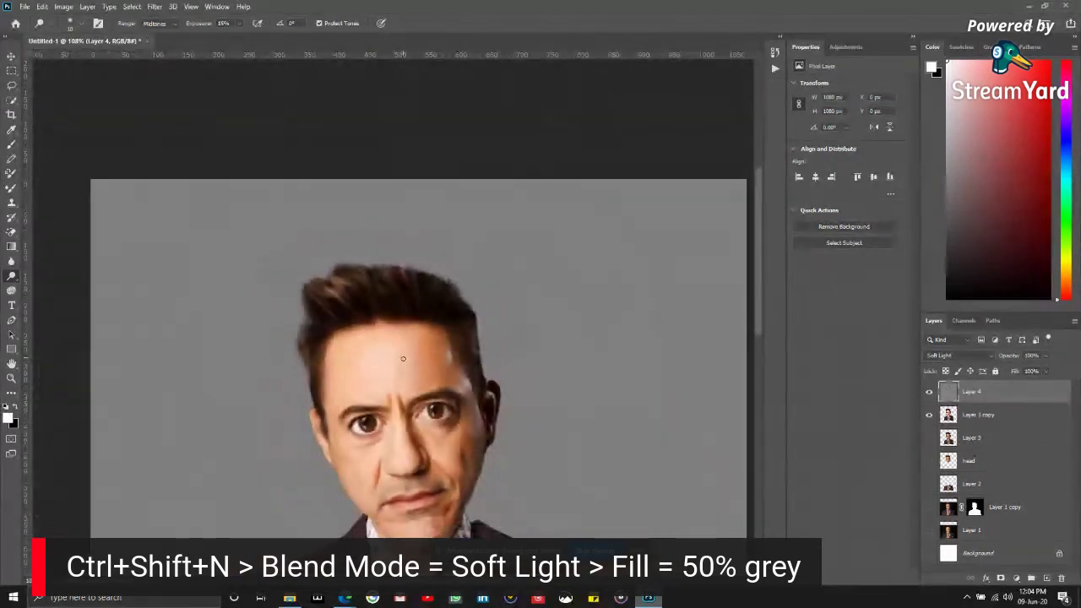
scroll(386, 323, down, 1)
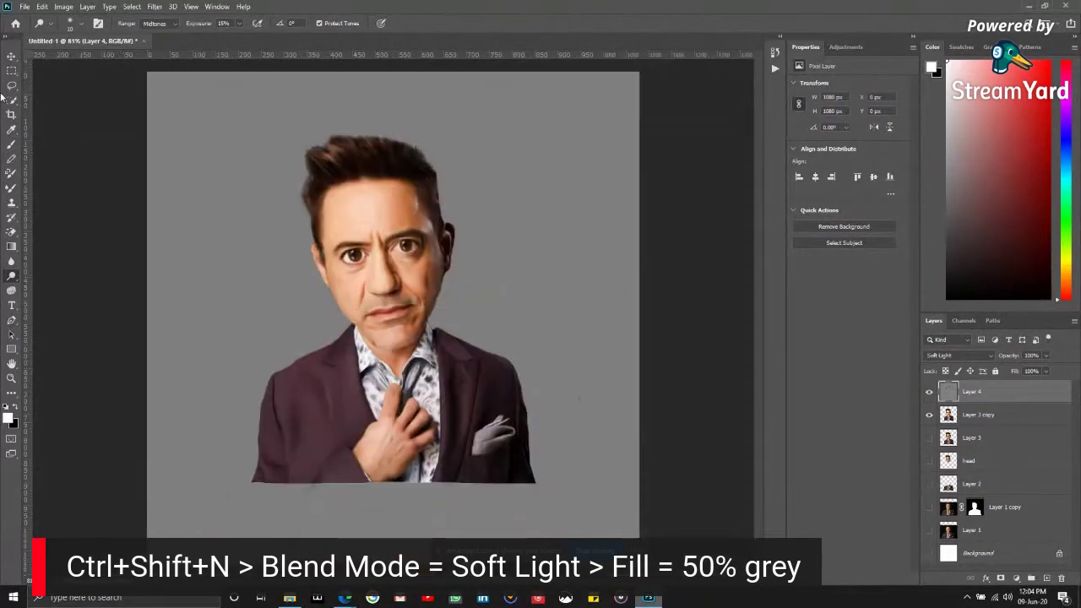
click(11, 56)
click(37, 111)
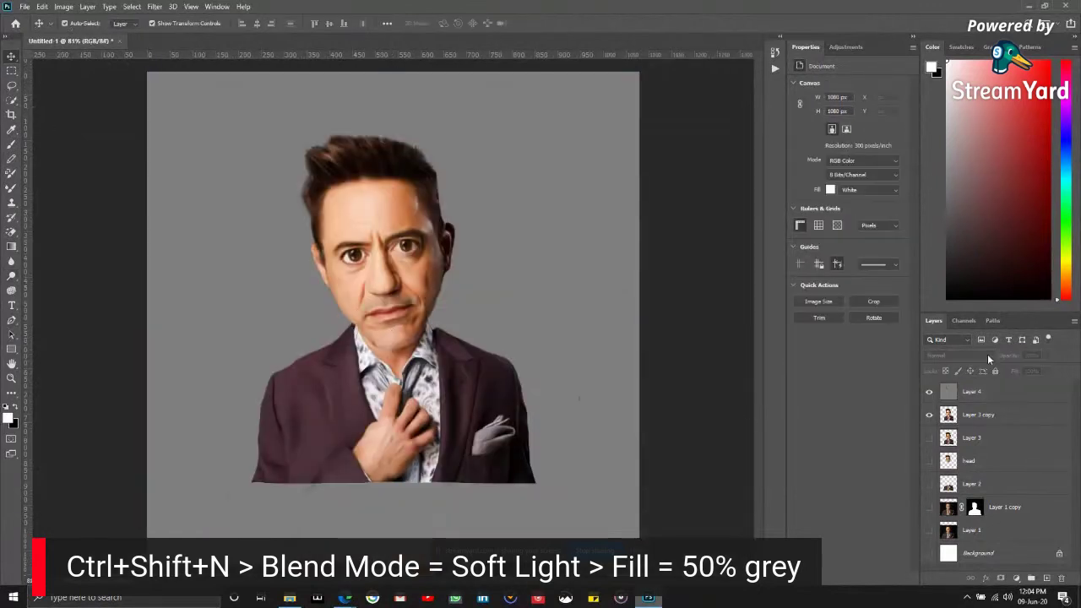
click(929, 531)
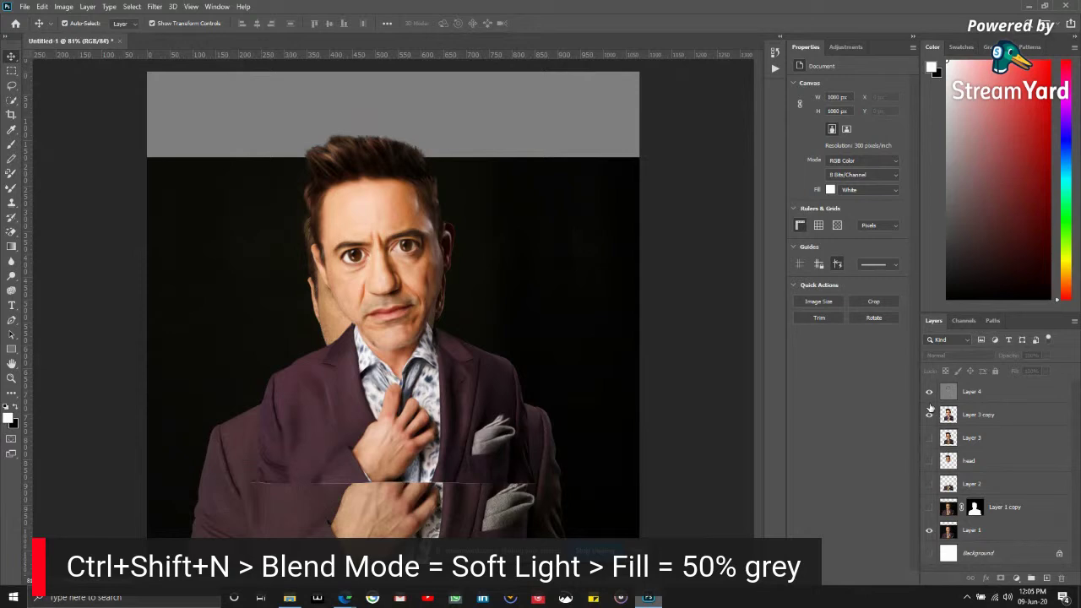
click(929, 414)
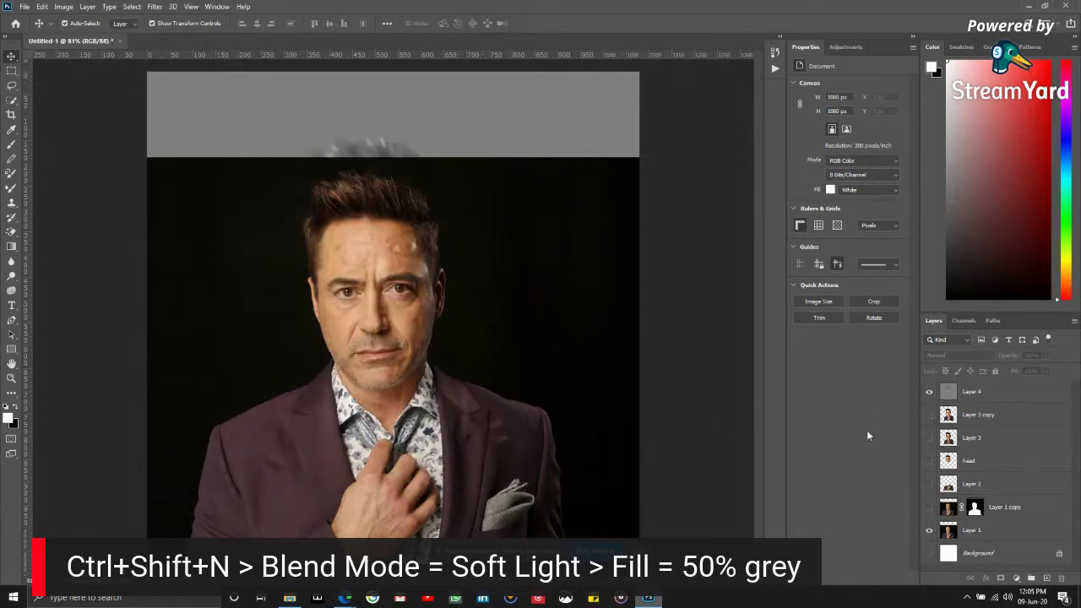
click(929, 392)
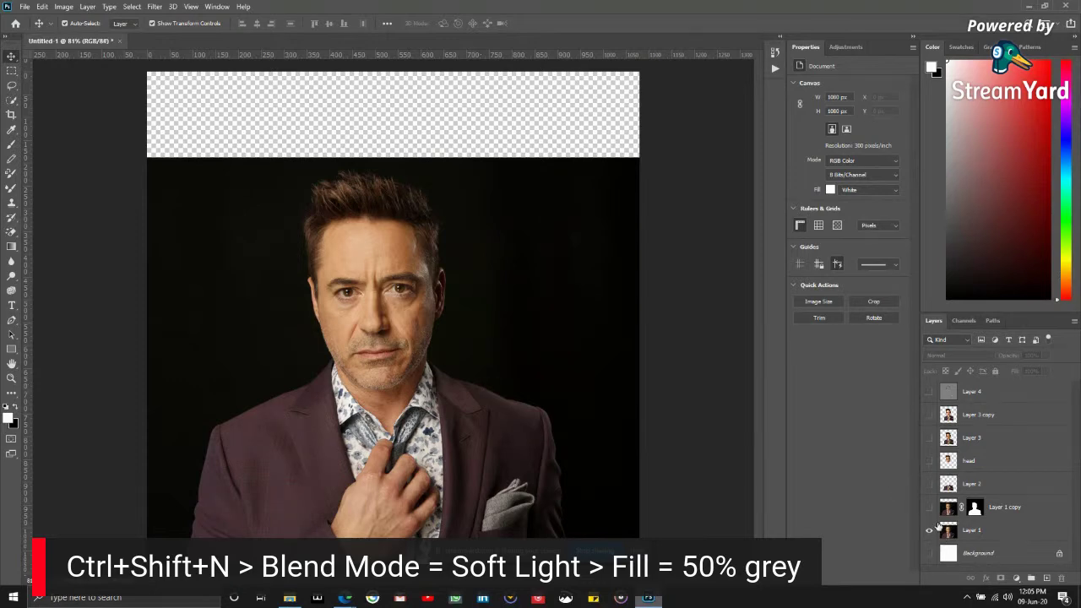
click(929, 415)
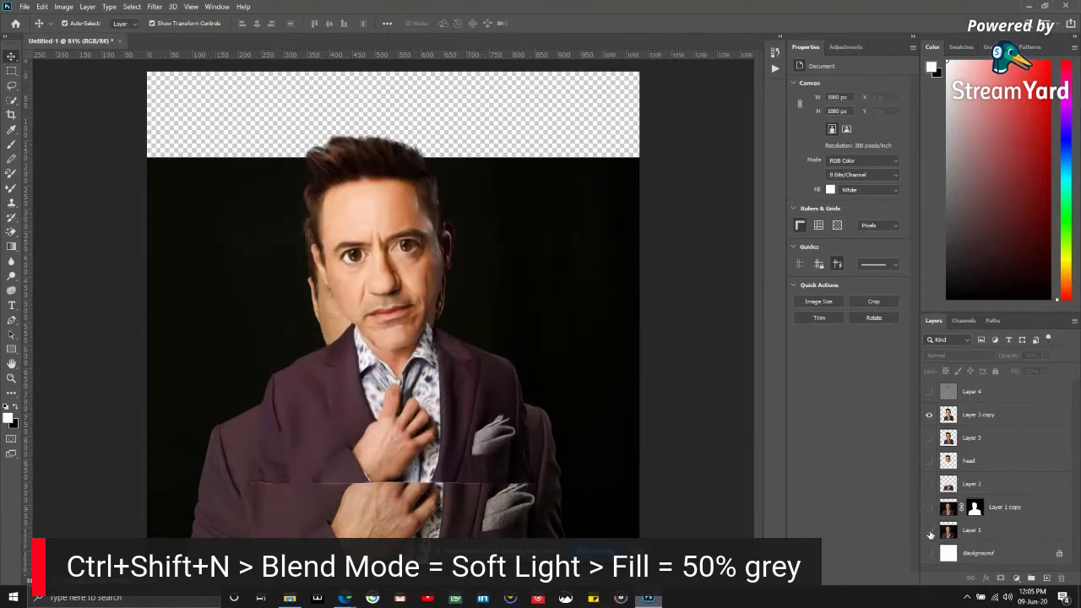
click(930, 532)
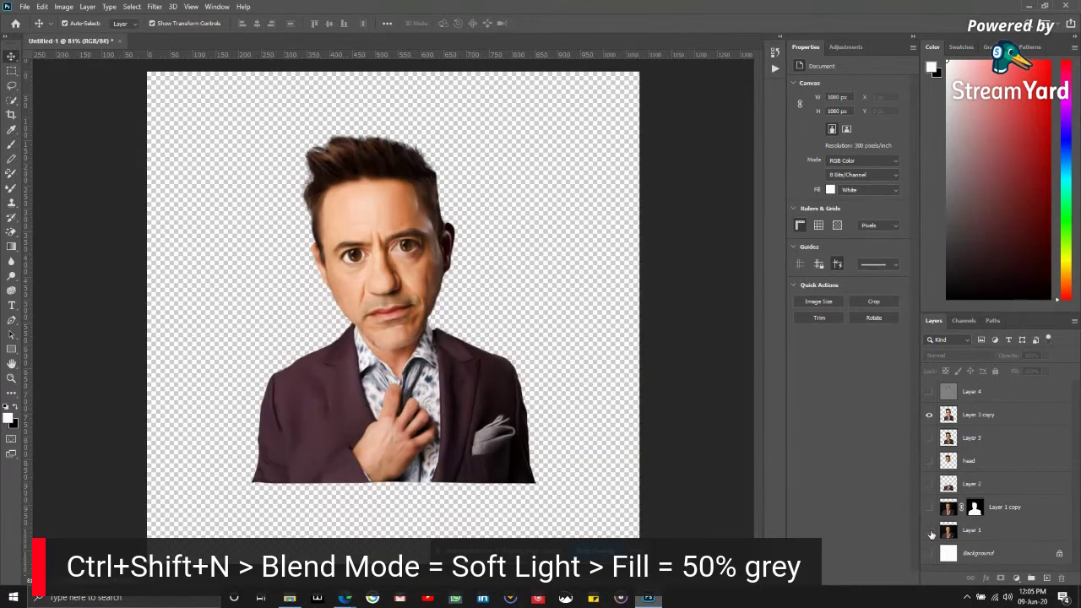
- Switch the visibility of Layer 4 on and off repeatedly to compare the dodge and burn shading, leaving it visible
click(931, 392)
click(933, 392)
click(932, 392)
click(933, 393)
click(933, 392)
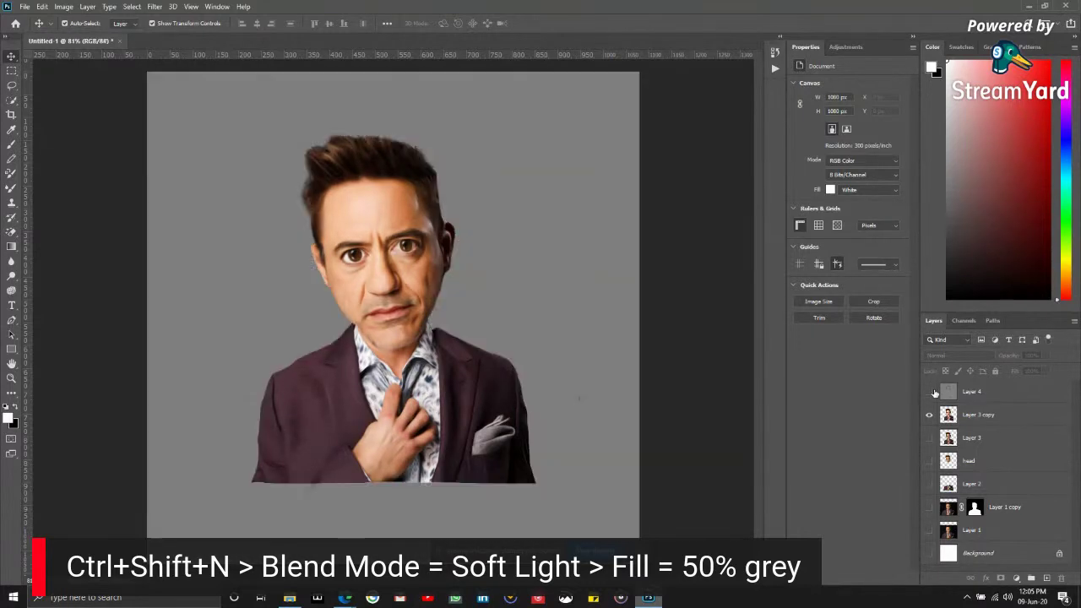
click(933, 393)
click(933, 392)
click(933, 392)
- Clip Layer 4 to Layer 3 copy with a clipping mask and check it by toggling the visibility of Layer 3 copy
click(1009, 394)
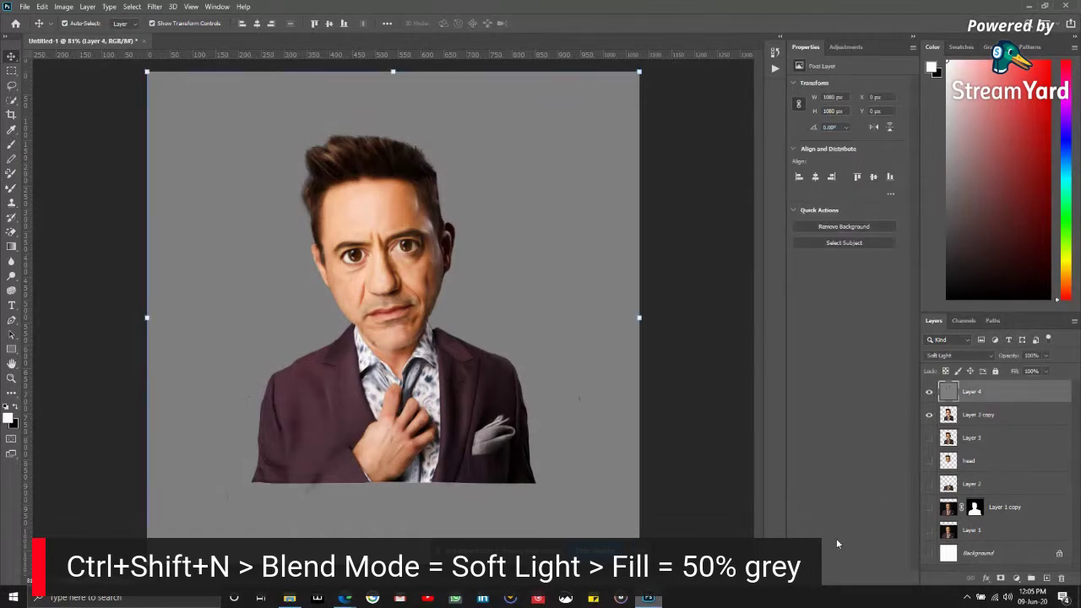
right_click(1010, 394)
click(927, 326)
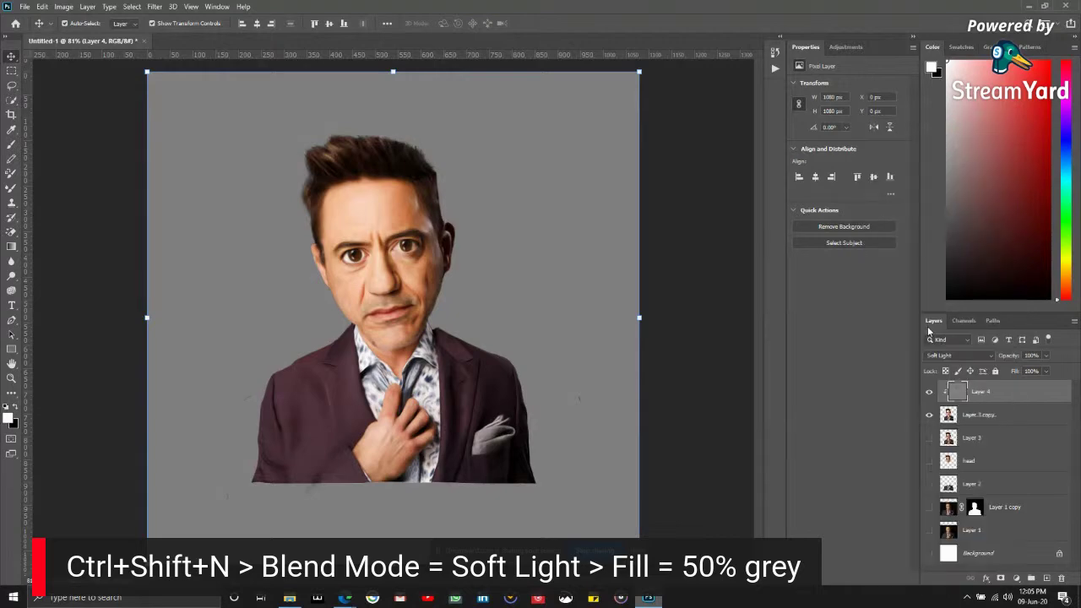
click(929, 415)
click(928, 415)
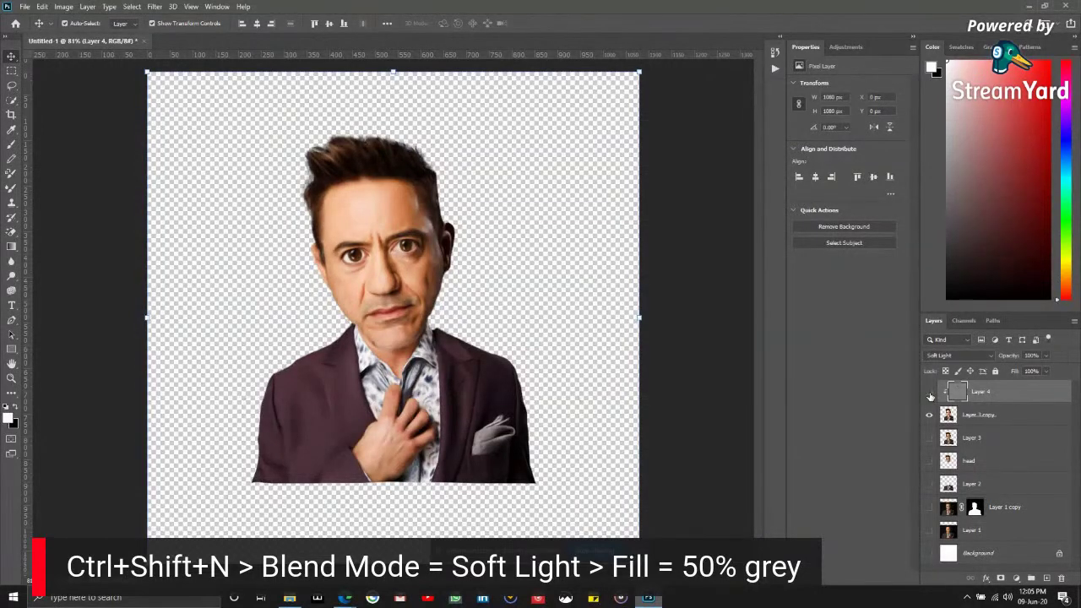
- Examine the clipped shading over the face and suit by hiding and showing Layer 4
click(930, 392)
scroll(344, 299, up, 2)
click(930, 392)
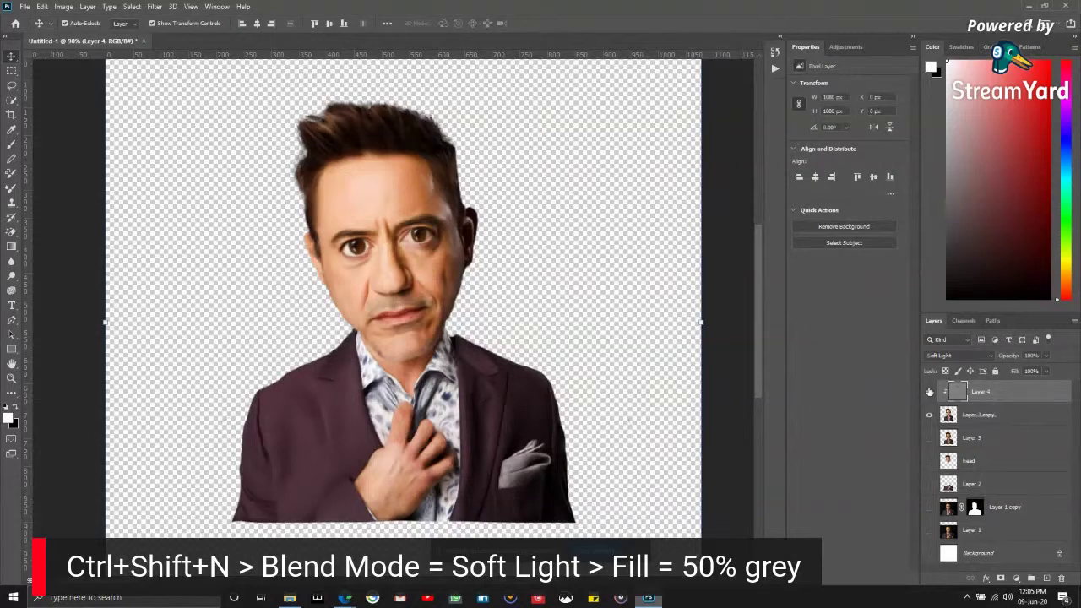
click(930, 392)
scroll(334, 444, up, 3)
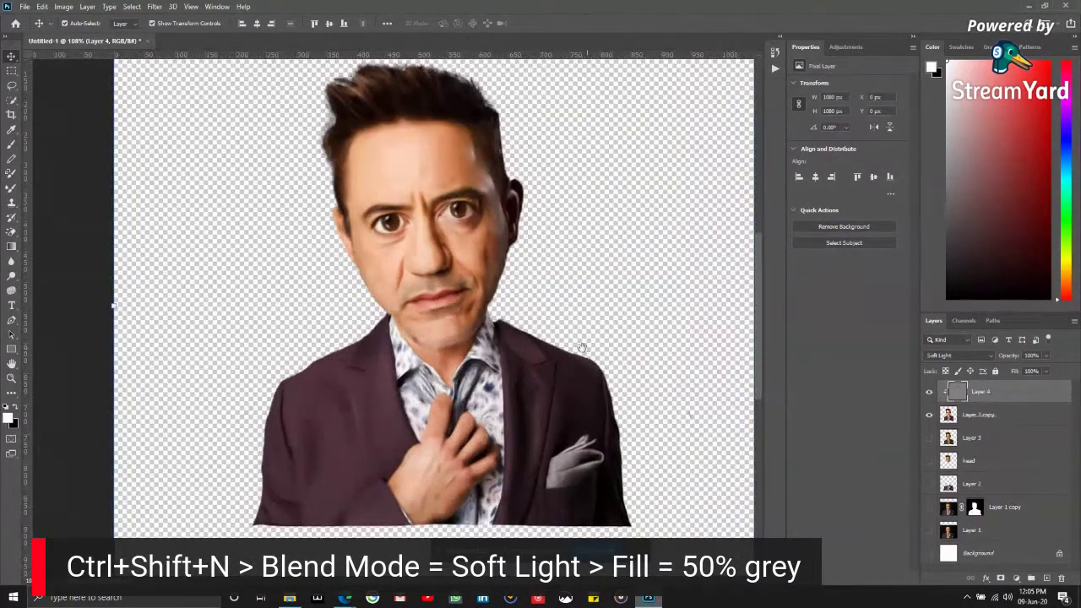
scroll(174, 279, down, 2)
scroll(115, 295, up, 2)
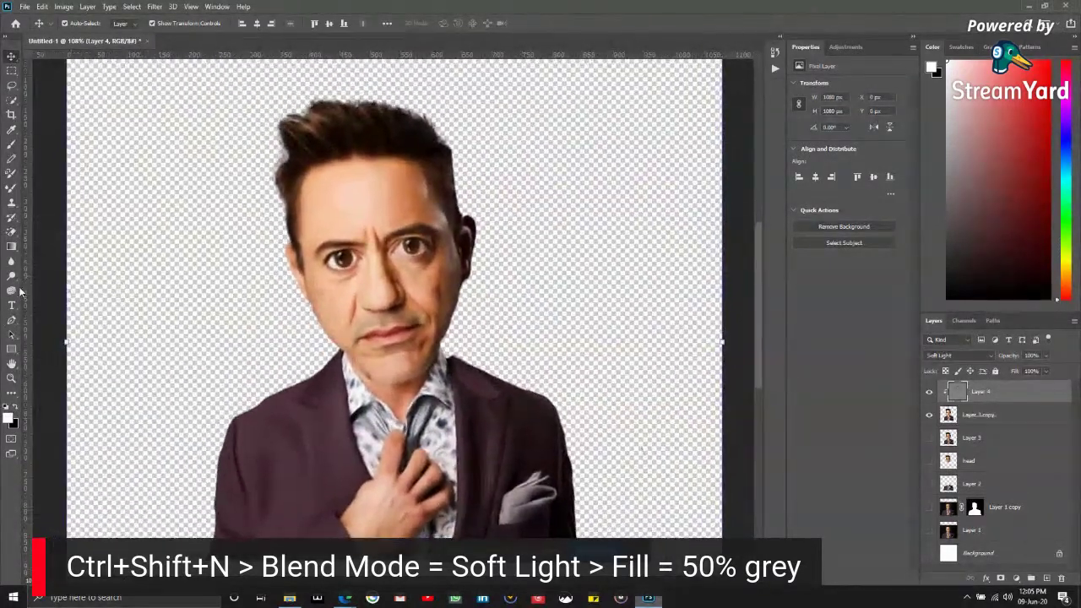
- Dodge highlights along the folds of the jacket on Layer 4 at 15% exposure, adjusting the brush size
right_click(11, 276)
click(50, 285)
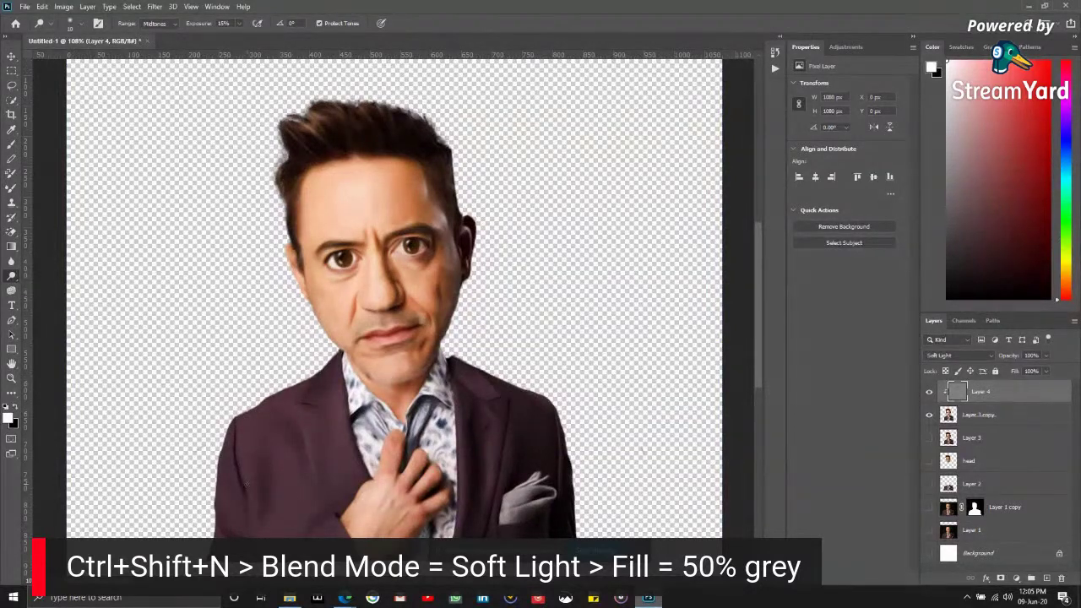
mouse_move(287, 486)
mouse_down()
mouse_move(303, 444)
mouse_move(306, 457)
mouse_move(302, 434)
mouse_move(317, 471)
mouse_up()
click(83, 26)
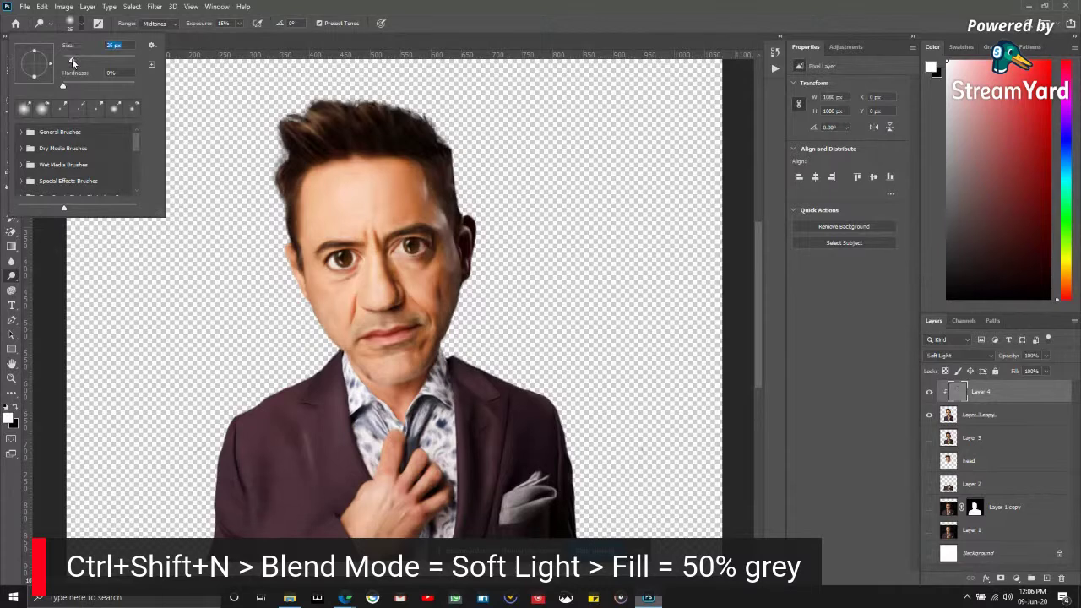
click(83, 26)
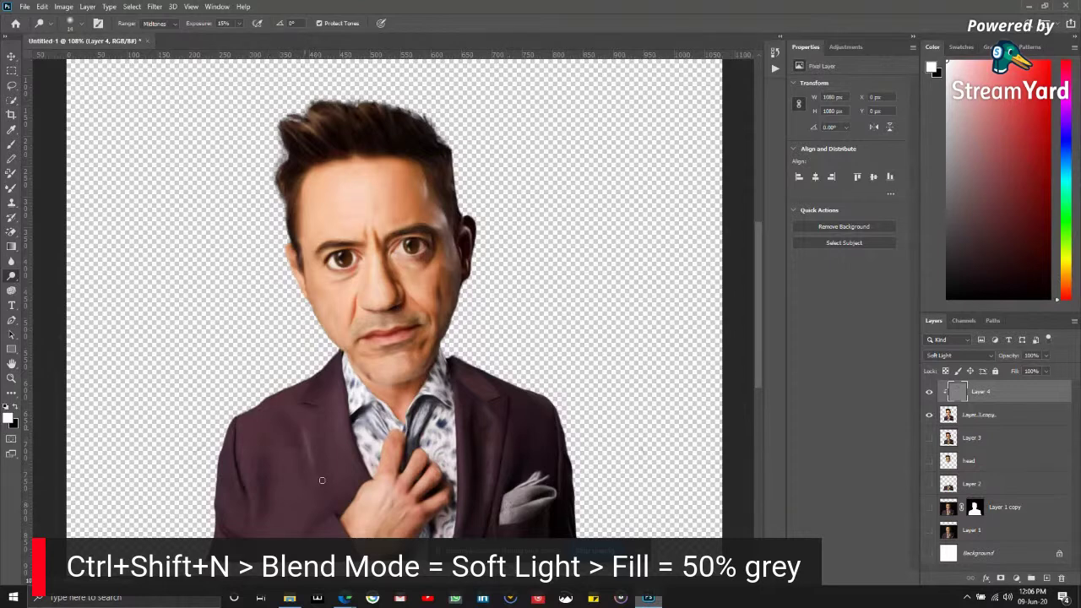
scroll(345, 462, down, 2)
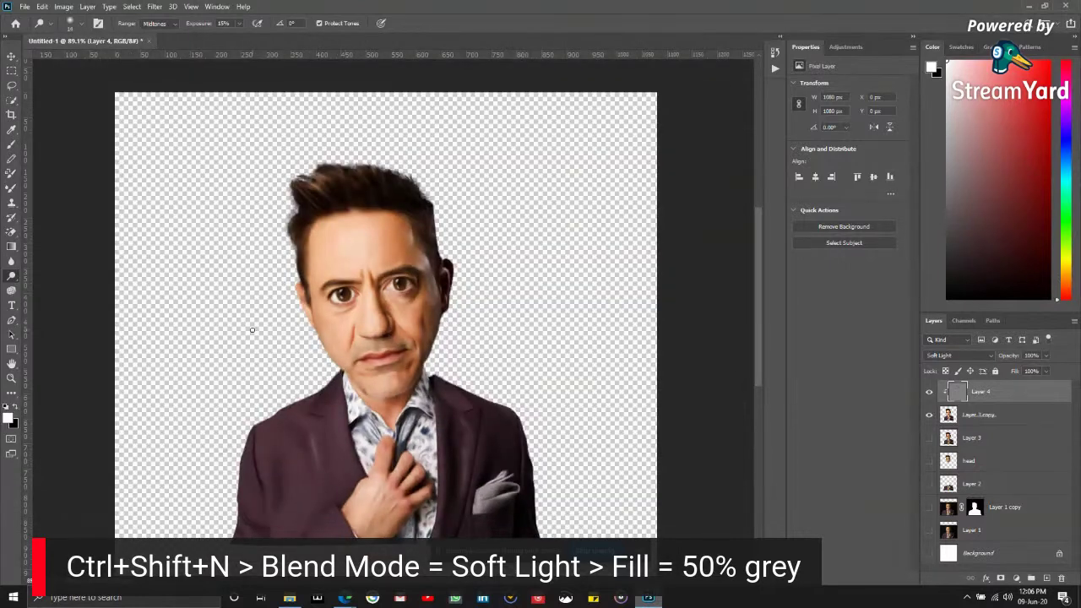
- Add a Brightness/Contrast adjustment layer directly above Layer 3 copy, clipped to it
click(12, 57)
click(67, 137)
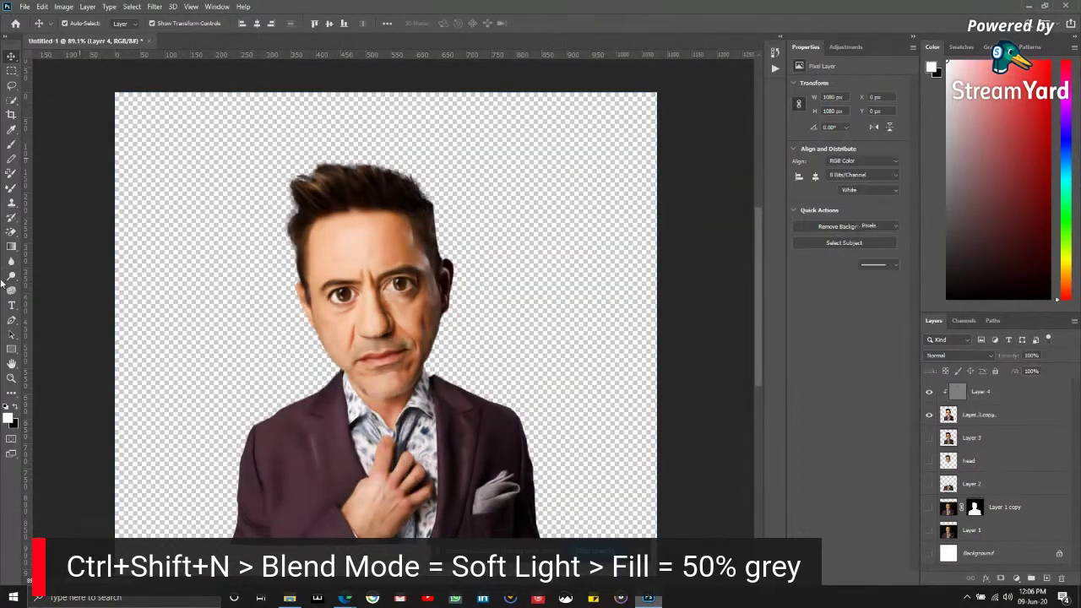
click(1006, 419)
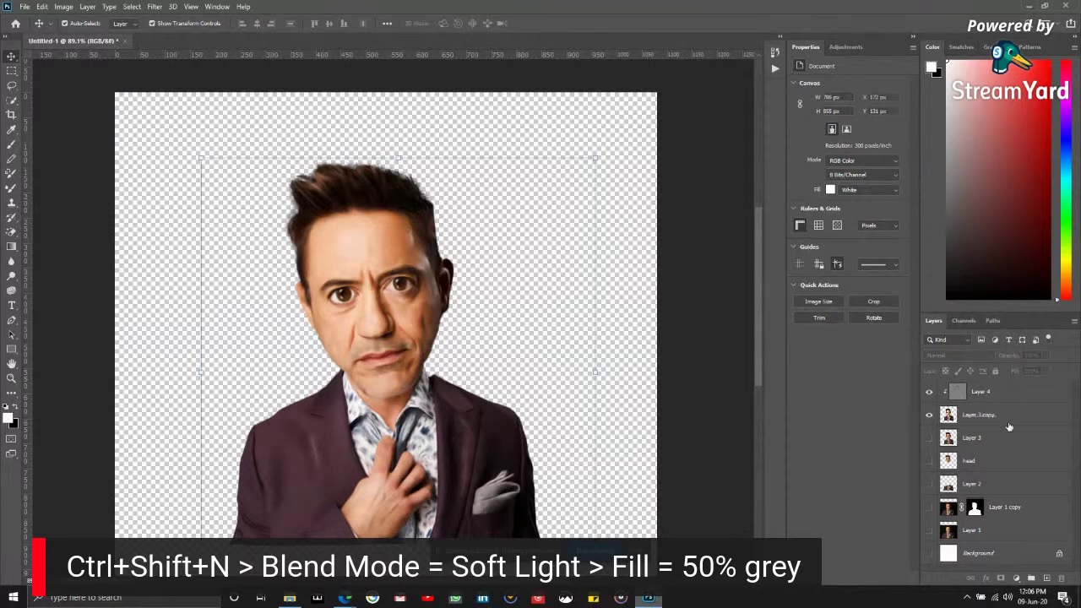
click(1016, 578)
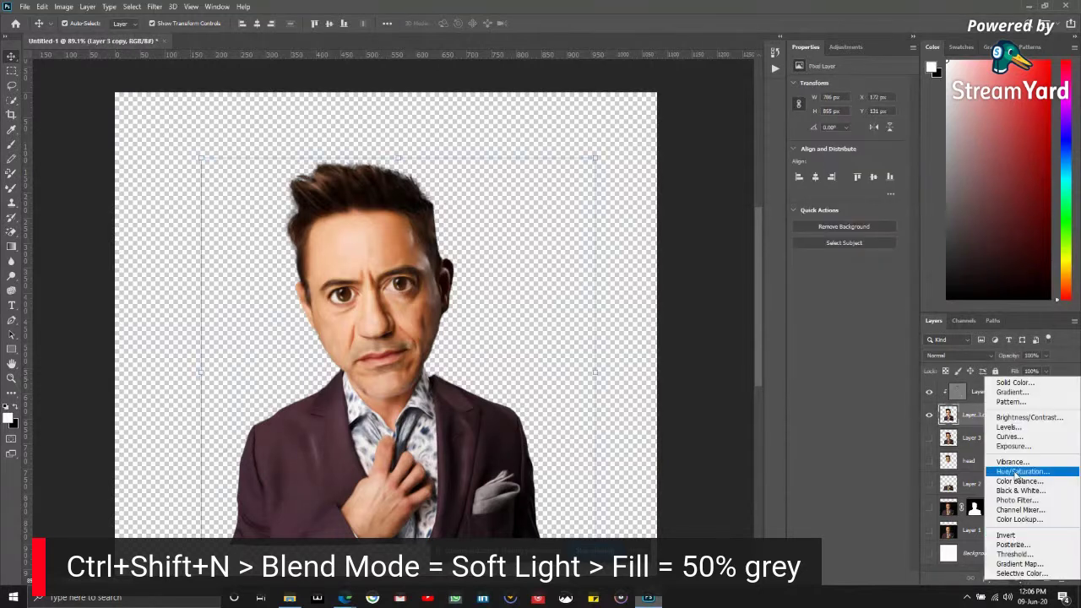
click(1027, 417)
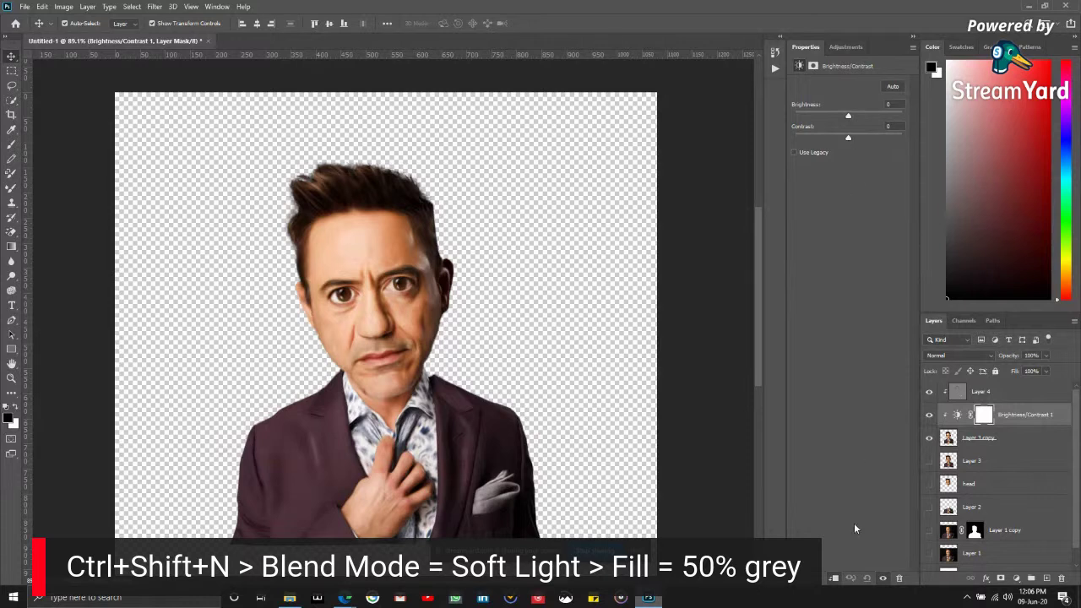
- Lower the brightness of the Brightness/Contrast adjustment moderately below zero and raise its contrast to about 38
drag(848, 115, 879, 136)
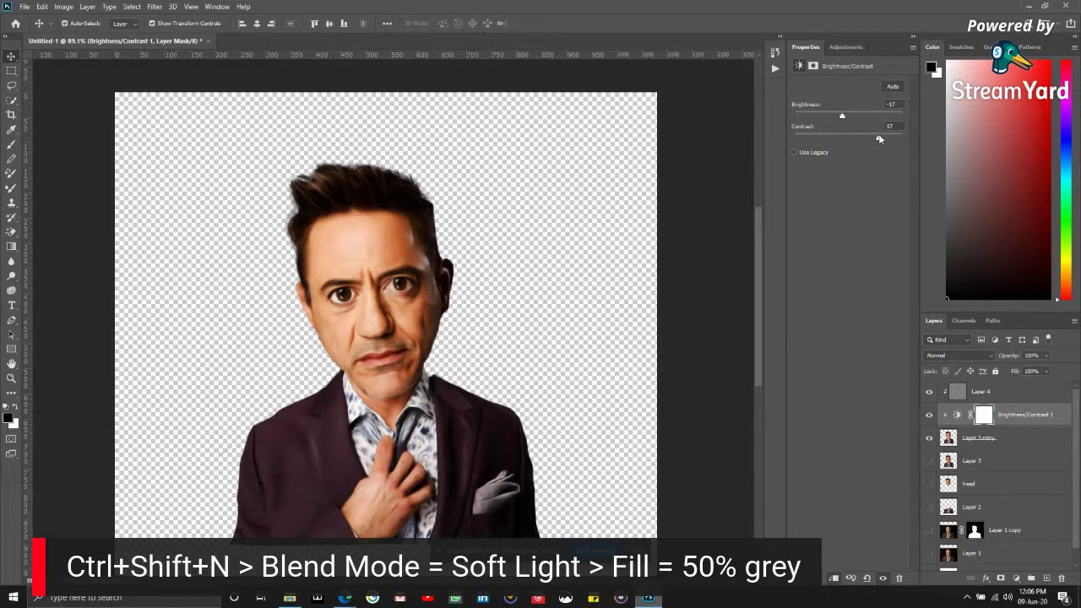
mouse_move(879, 139)
mouse_down()
mouse_move(832, 117)
mouse_move(896, 140)
mouse_up()
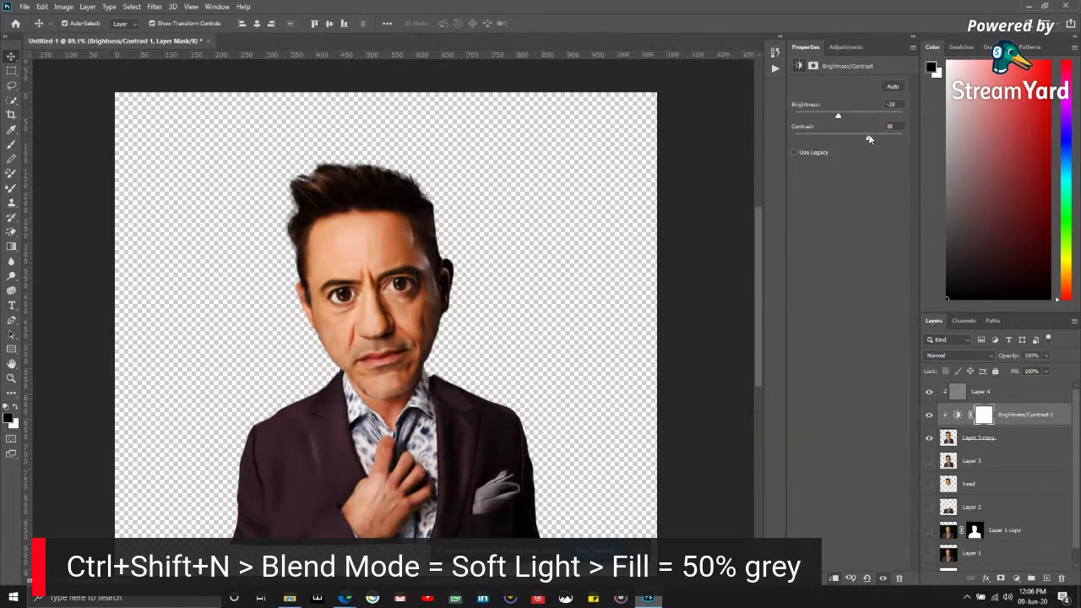
drag(838, 117, 840, 118)
click(704, 303)
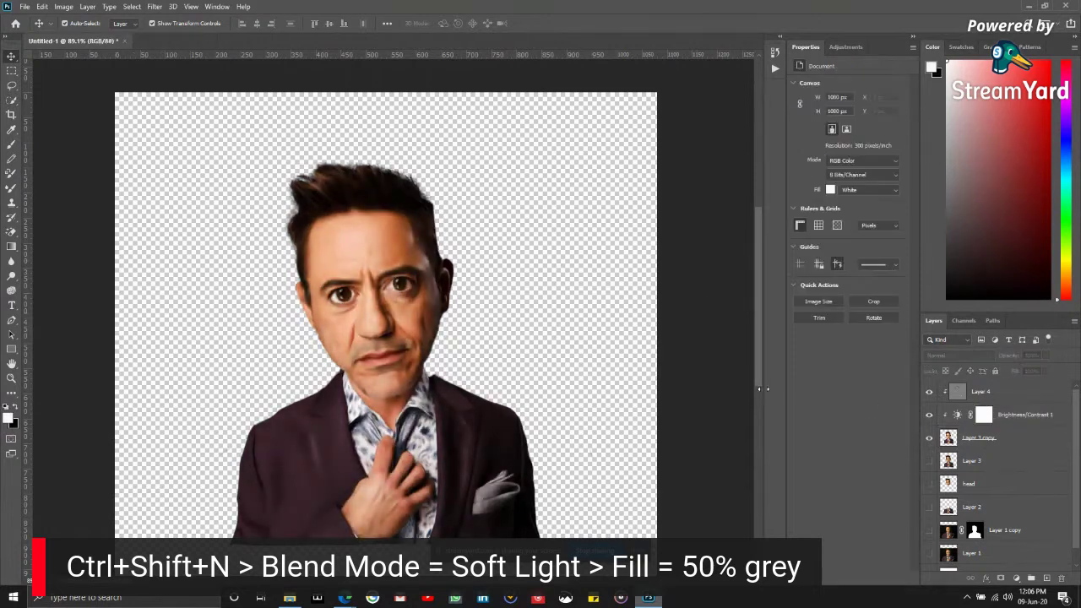
scroll(405, 354, down, 2)
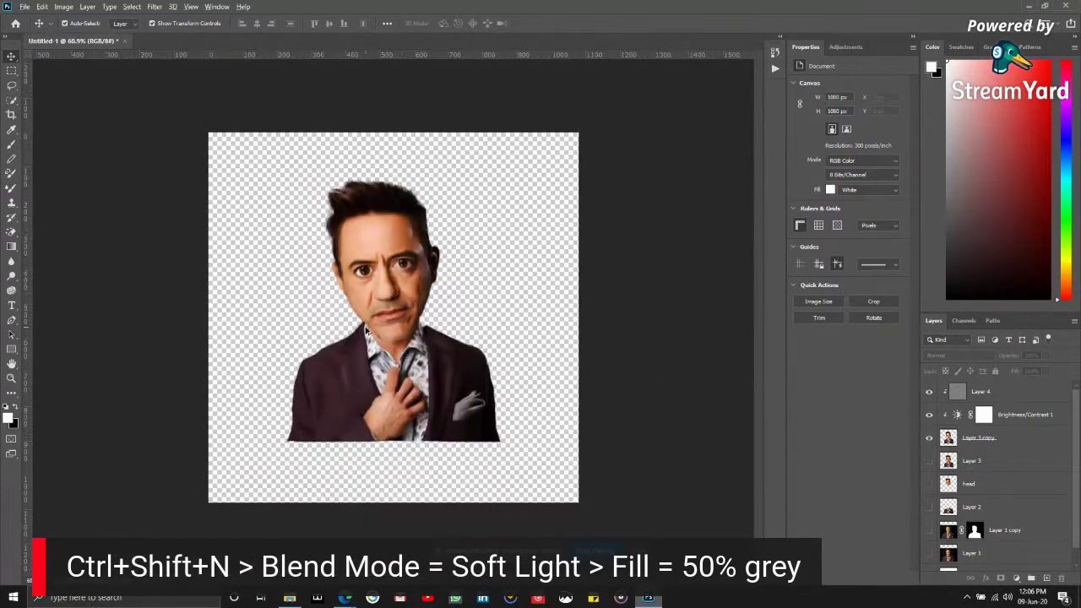
scroll(431, 363, up, 1)
drag(437, 356, 384, 357)
key(ctrl+z)
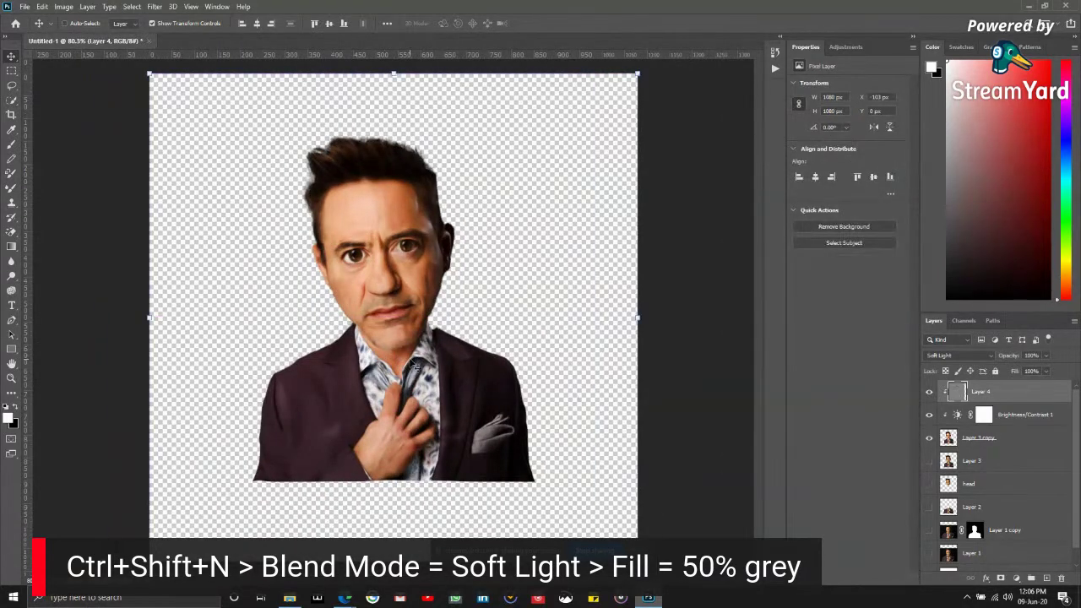
click(694, 383)
scroll(694, 382, down, 1)
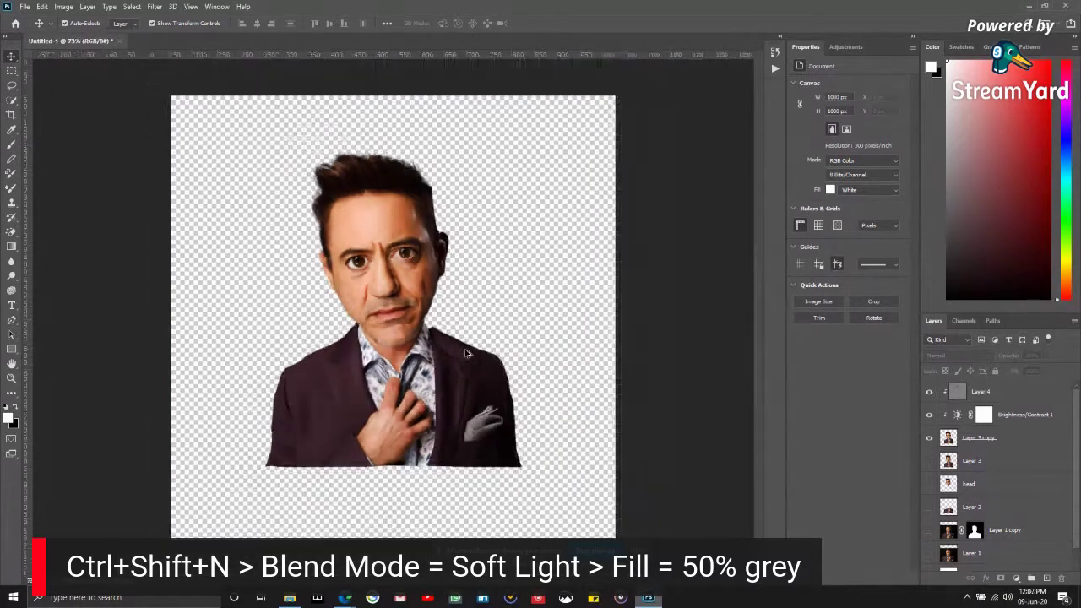
- Stamp all visible layers into a new layer above Layer 4 and hide Layer 3 copy
click(1016, 440)
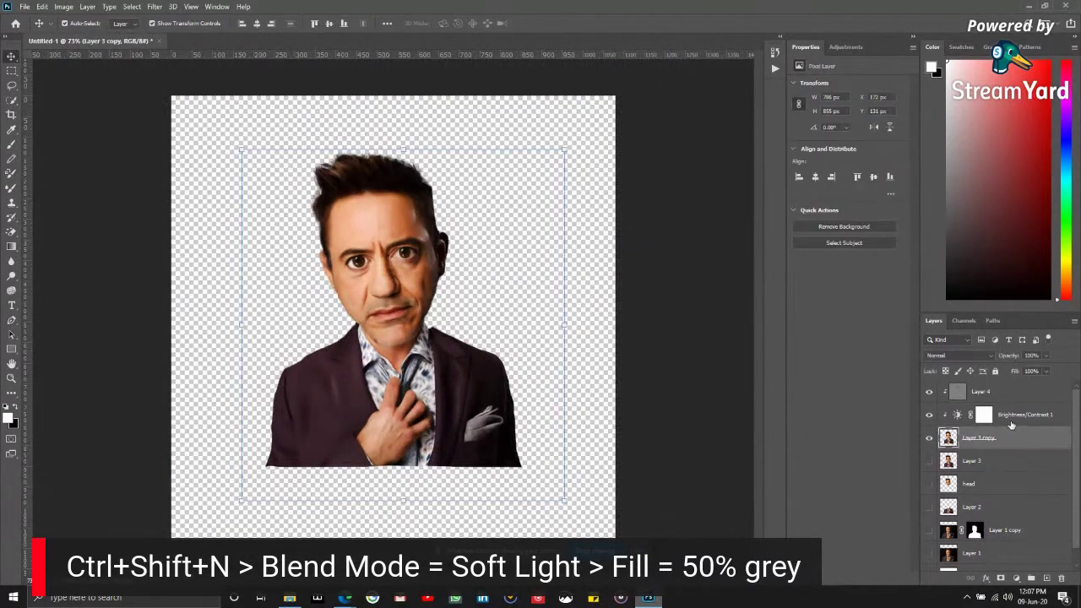
click(1008, 402)
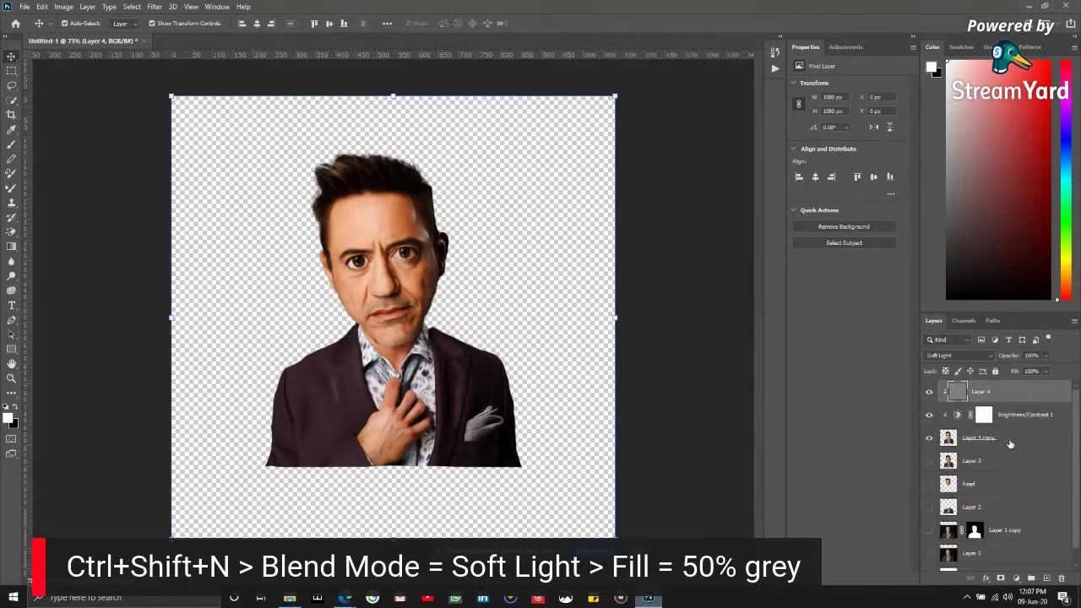
key(ctrl+alt+shift+e)
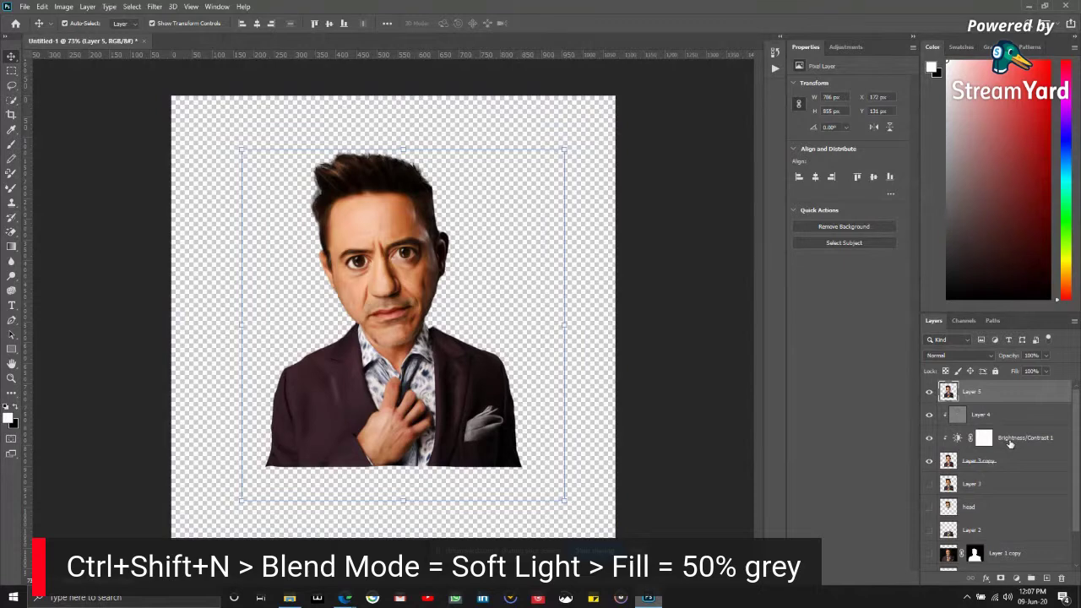
click(928, 463)
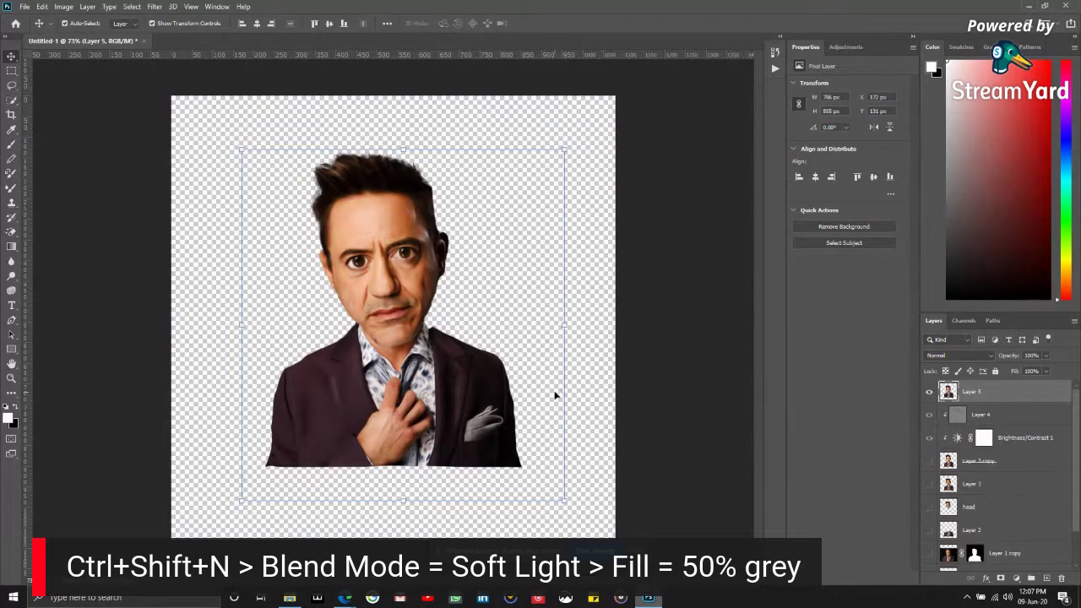
- Show the original photo on Layer 1 and place the Layer 5 caricature beside it, enlarged to about 900 by 980 px
drag(422, 388, 488, 386)
scroll(1000, 473, down, 1)
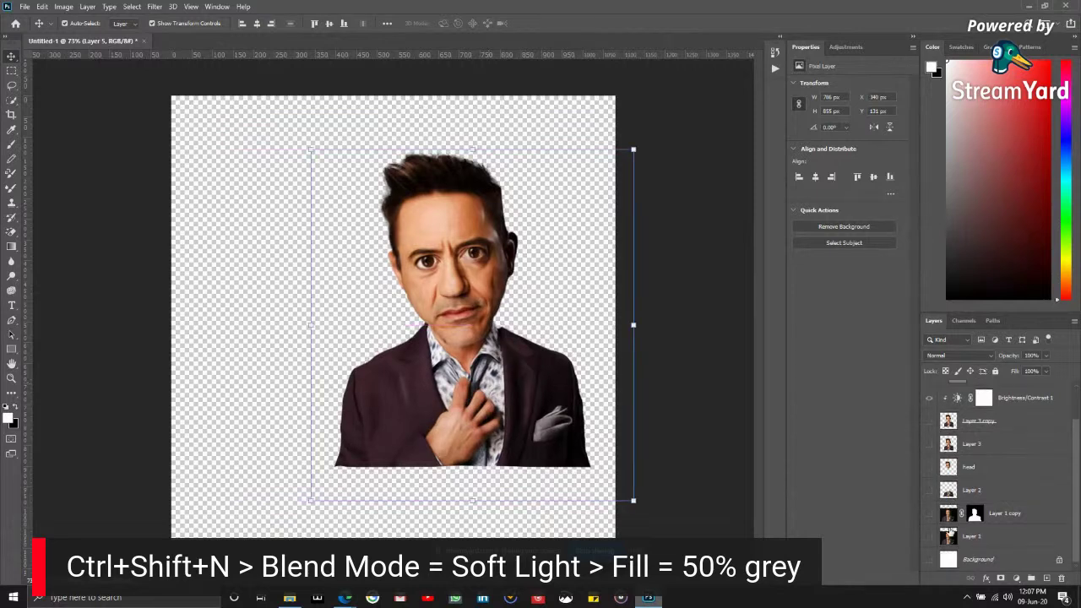
click(929, 536)
drag(302, 331, 363, 387)
drag(305, 412, 196, 414)
drag(505, 458, 443, 499)
drag(499, 225, 499, 173)
click(557, 23)
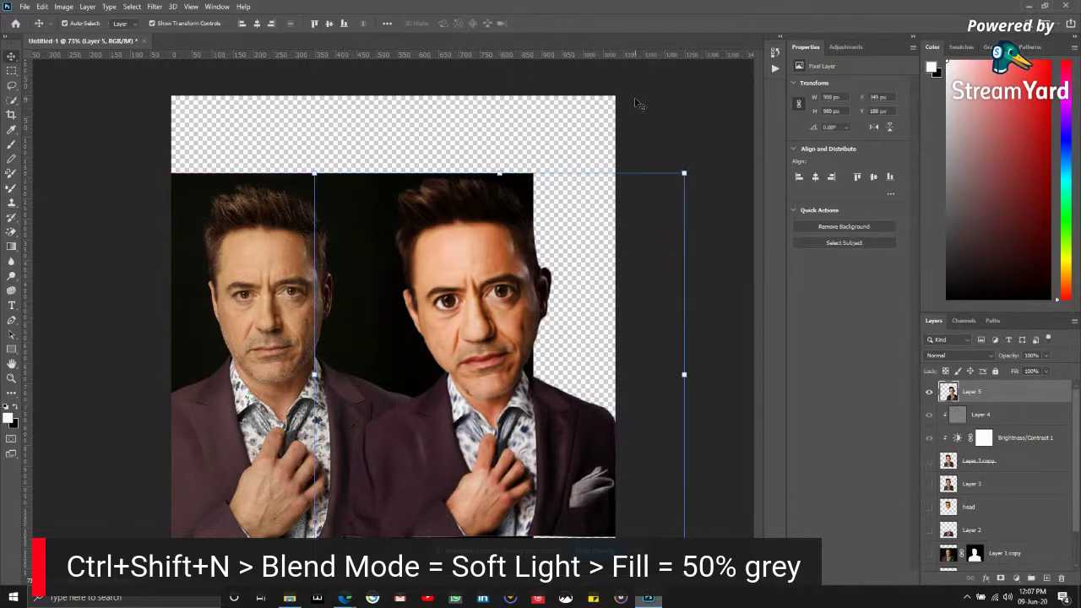
drag(484, 469, 471, 477)
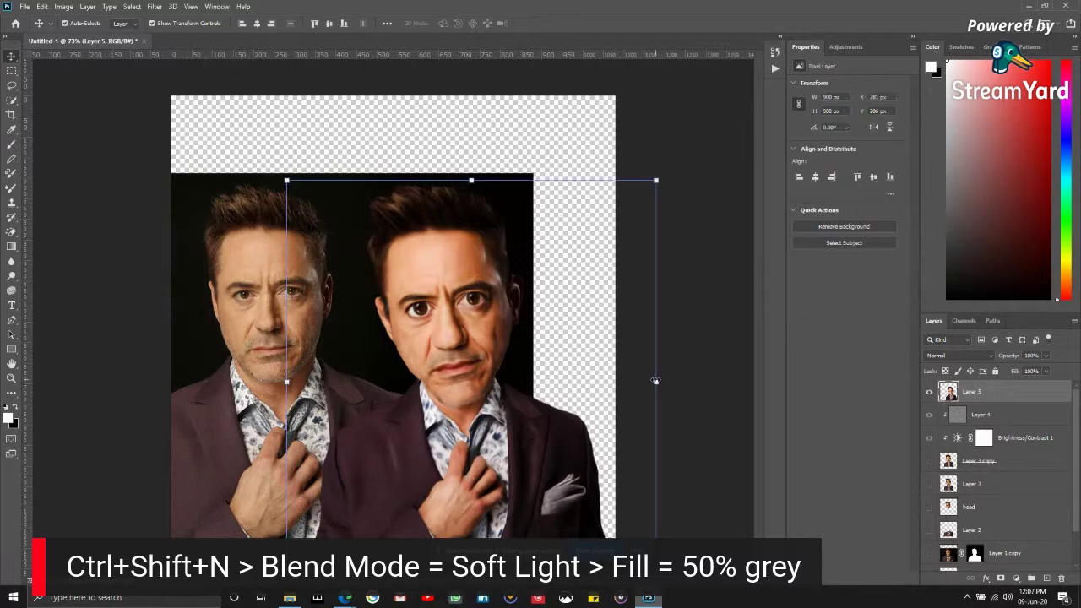
click(695, 369)
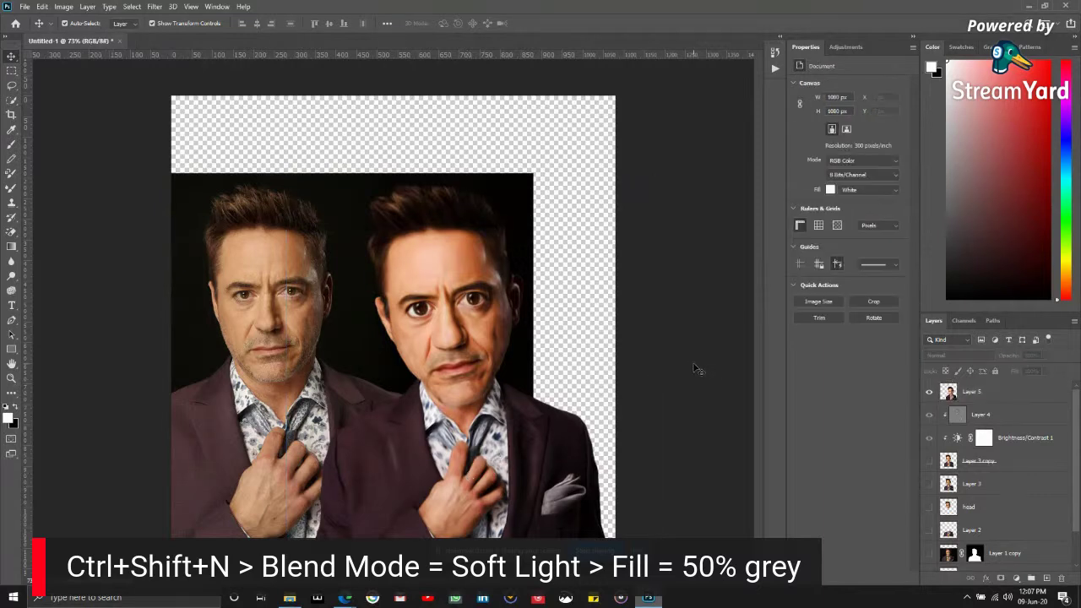
- Hide Layer 1 and move the Layer 5 caricature back toward the middle of the canvas
scroll(938, 522, down, 2)
click(929, 538)
scroll(928, 425, up, 2)
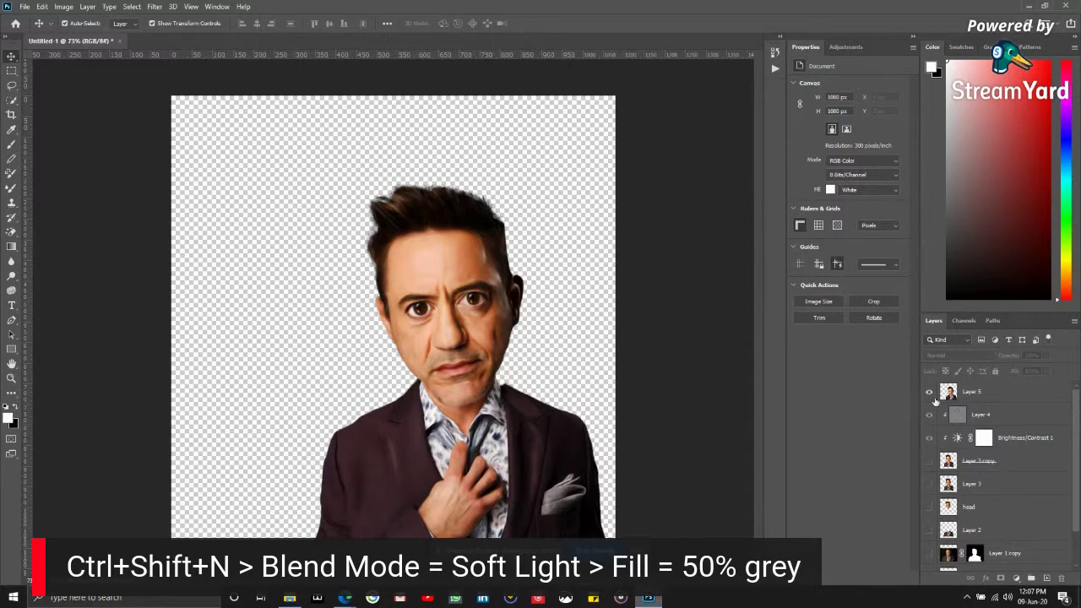
click(980, 394)
drag(448, 426, 401, 426)
click(510, 128)
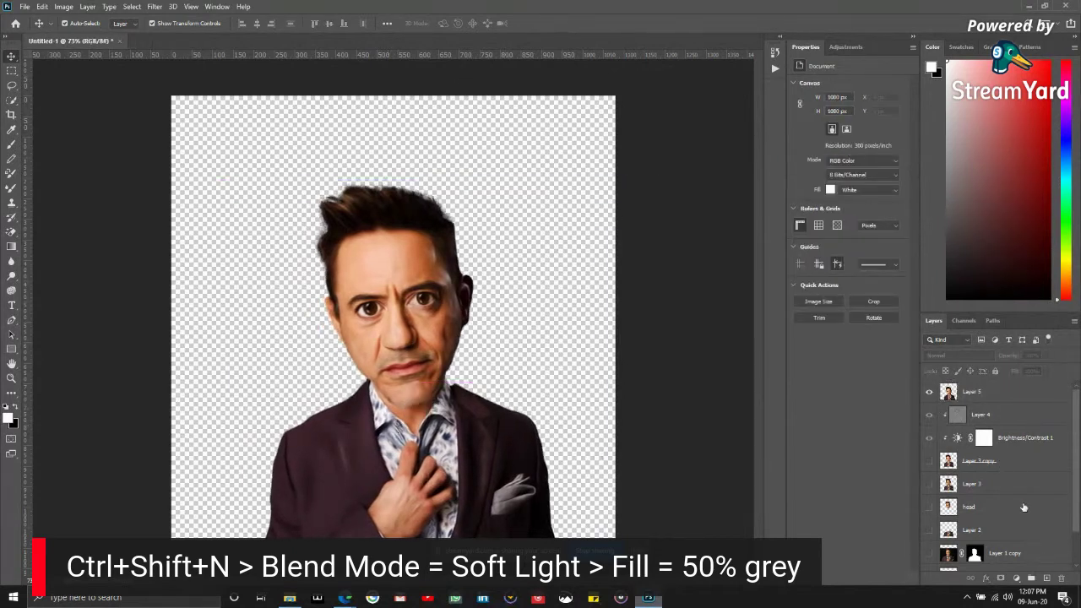
- Add a Gradient fill layer directly above the Background layer and set its style to Radial
scroll(984, 540, down, 2)
click(980, 560)
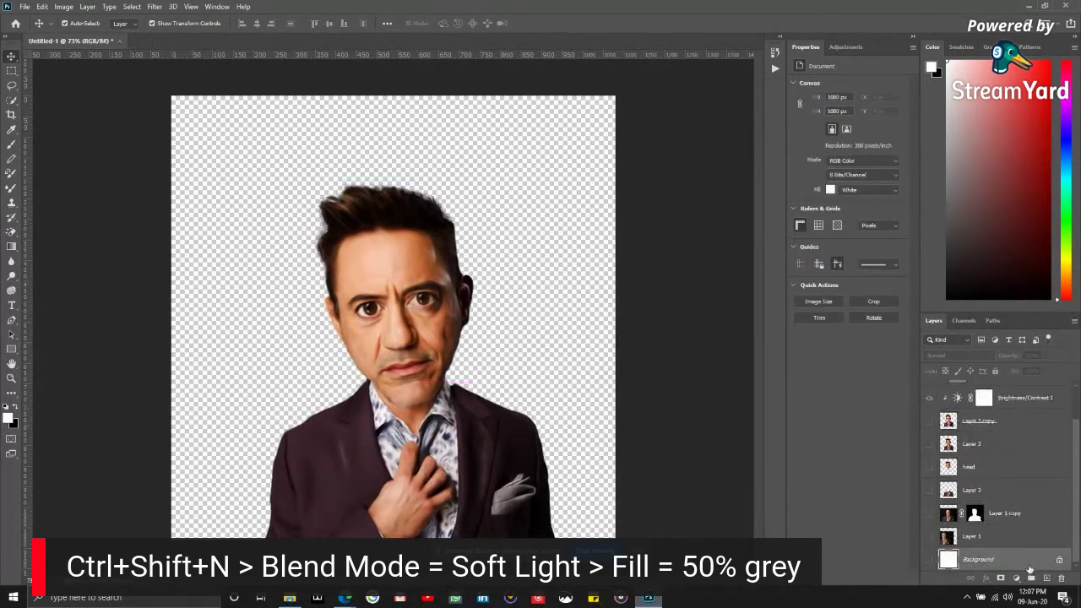
click(1016, 578)
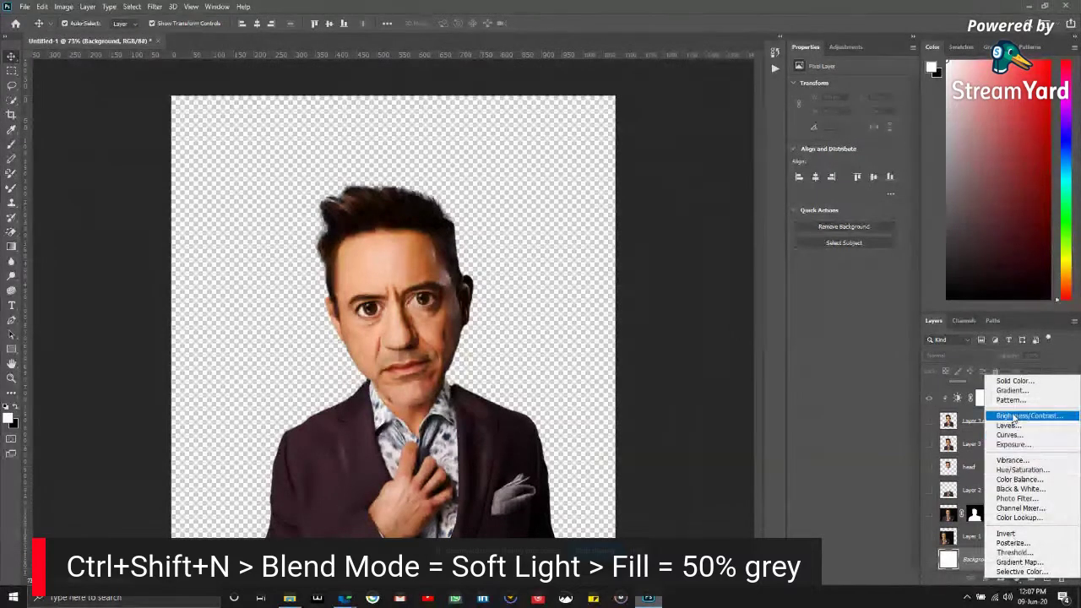
click(1023, 395)
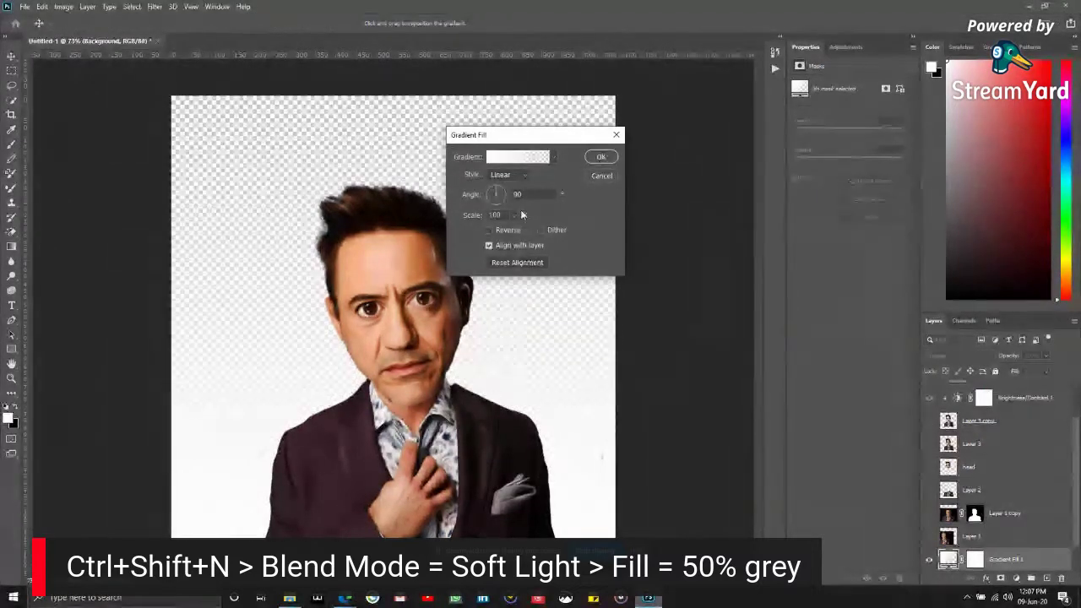
click(513, 174)
click(513, 195)
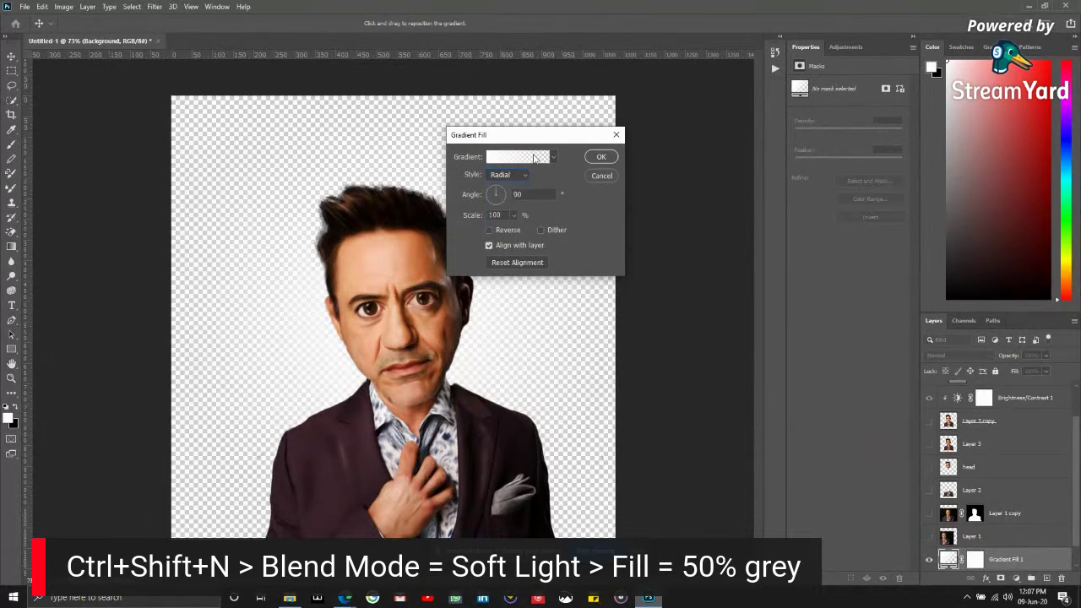
- Load the Black, White gradient preset and change its black start stop to white
click(533, 158)
click(462, 124)
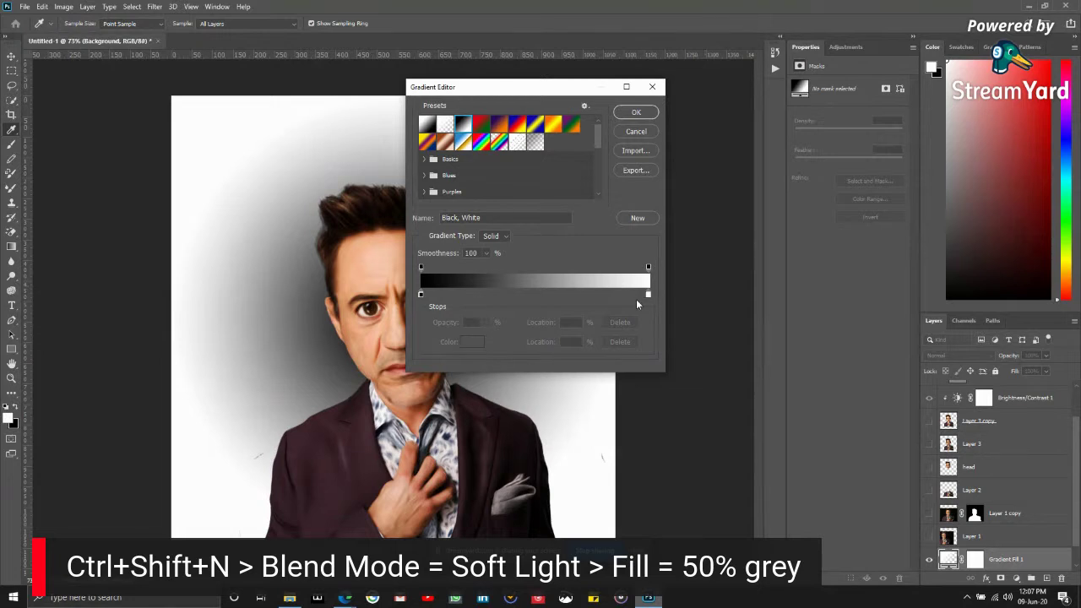
click(421, 294)
click(471, 342)
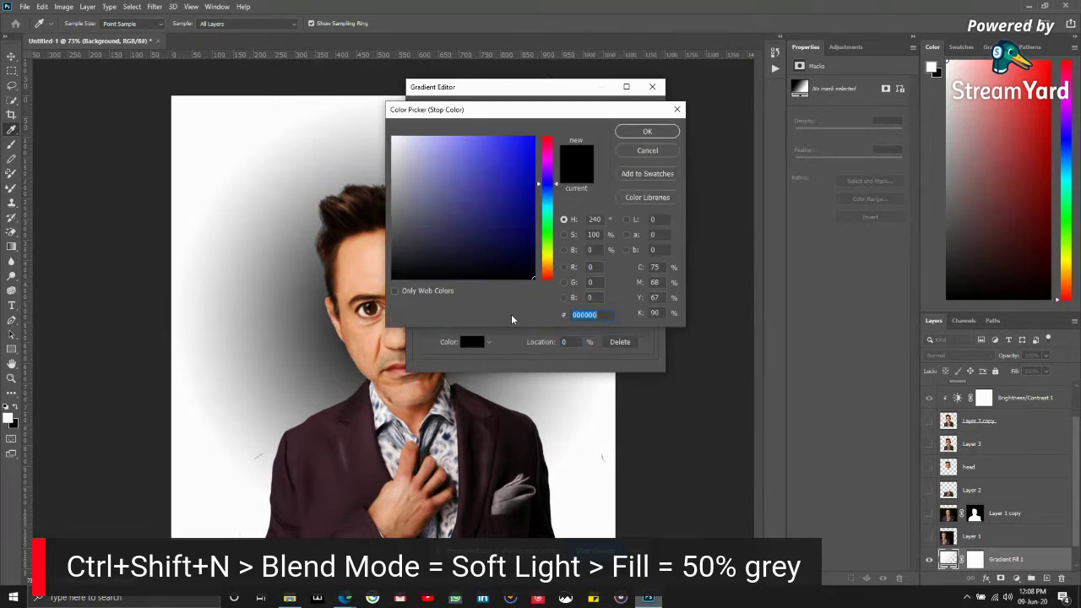
click(392, 136)
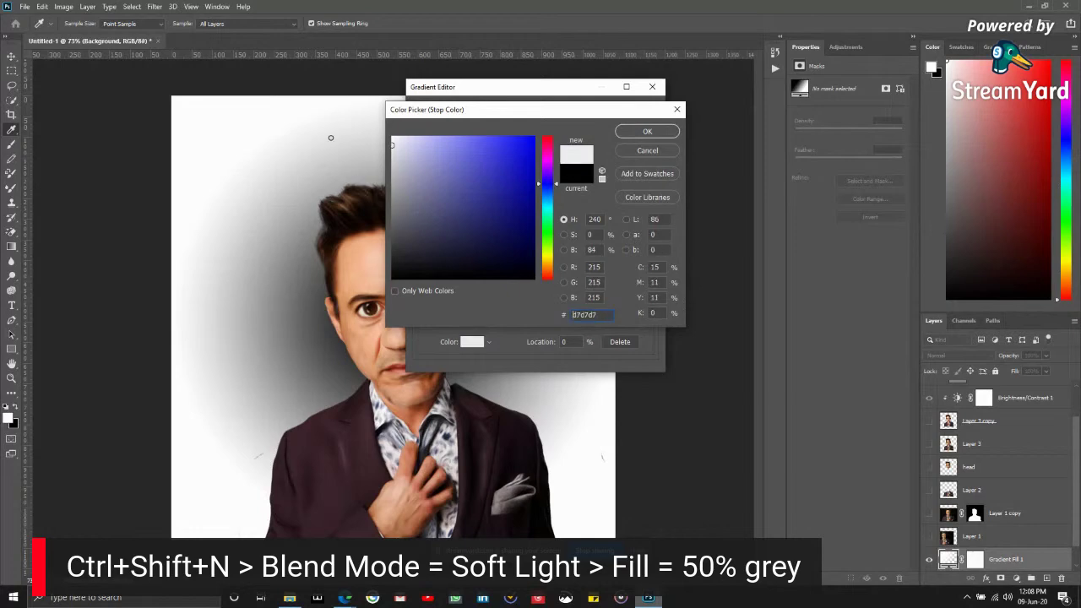
click(643, 132)
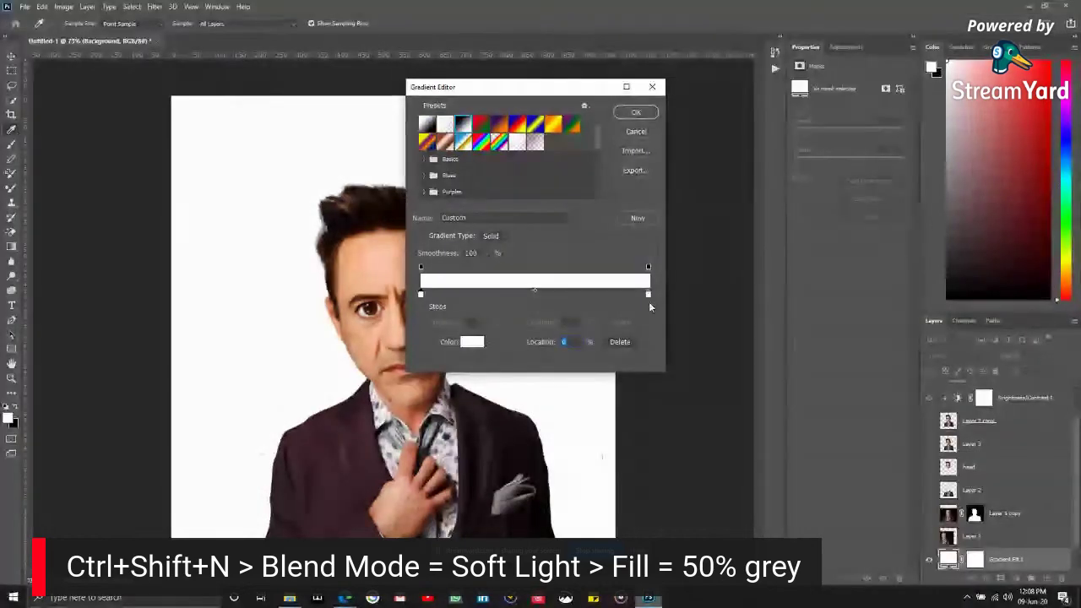
- Recolor the gradient's end stop with a color sampled from the jacket, raising its brightness to 70% for a dusty pink (b36c7f)
click(648, 293)
click(472, 341)
click(434, 153)
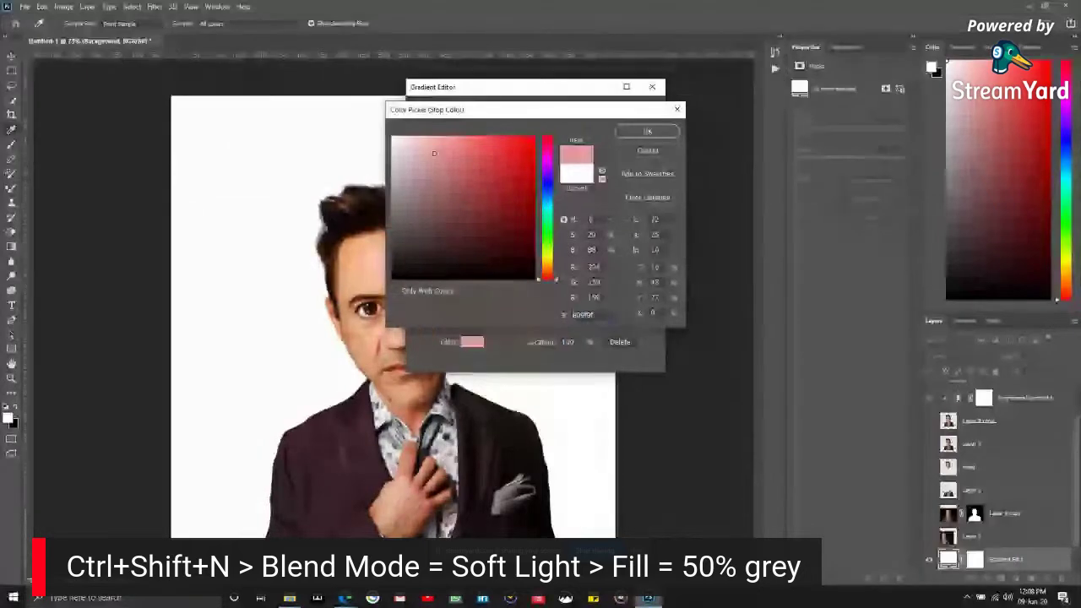
click(446, 152)
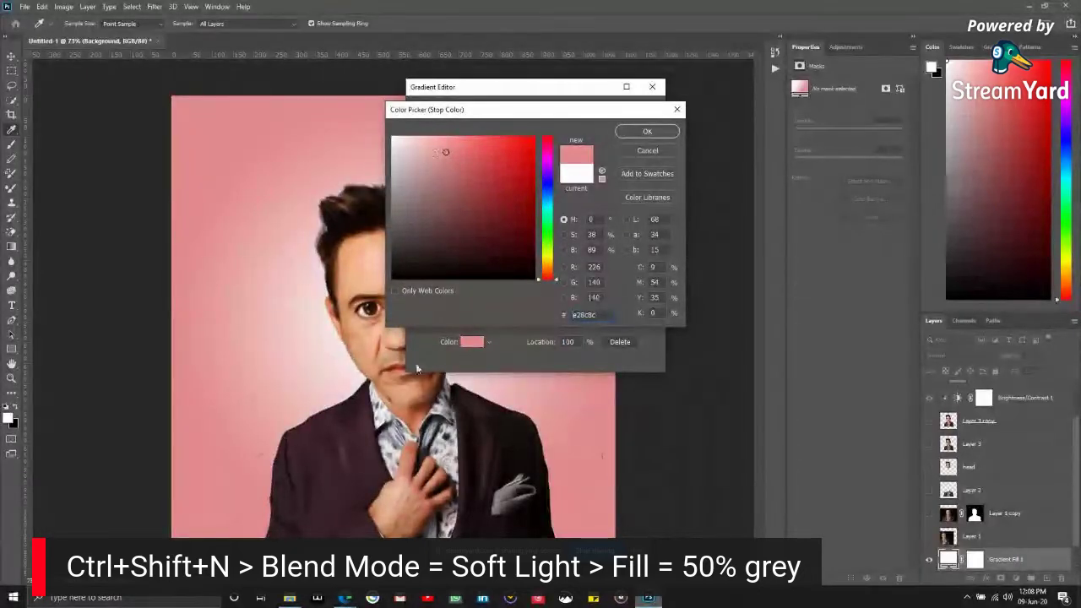
click(354, 426)
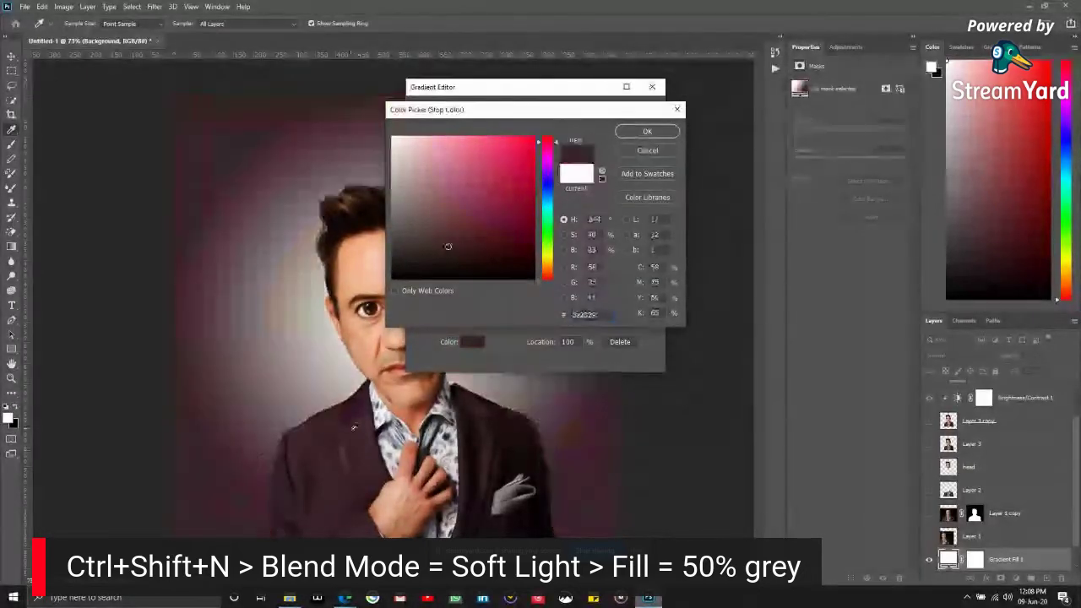
click(564, 250)
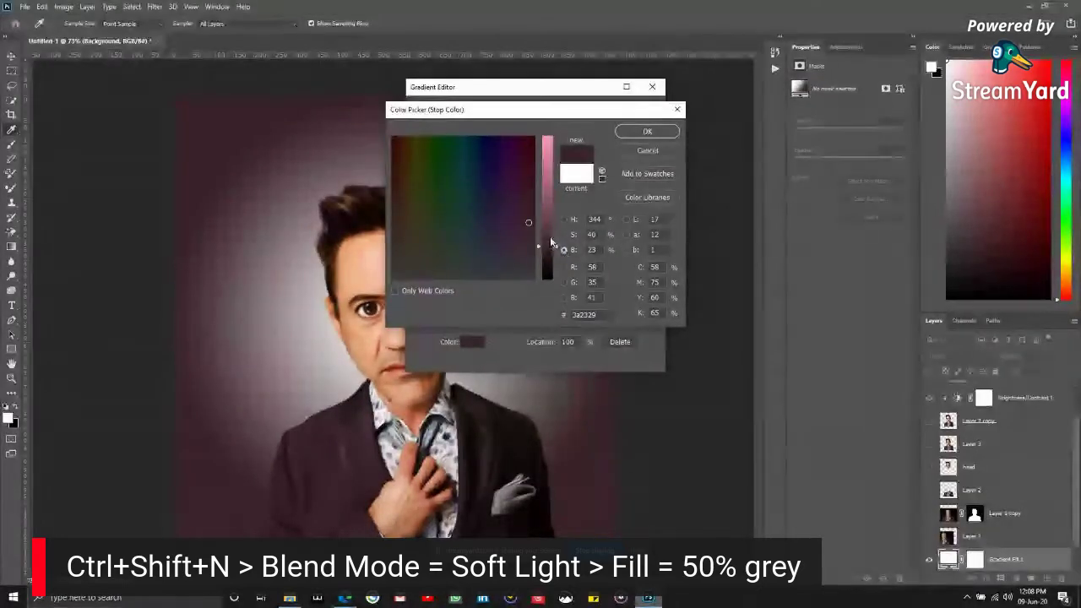
drag(551, 243, 544, 188)
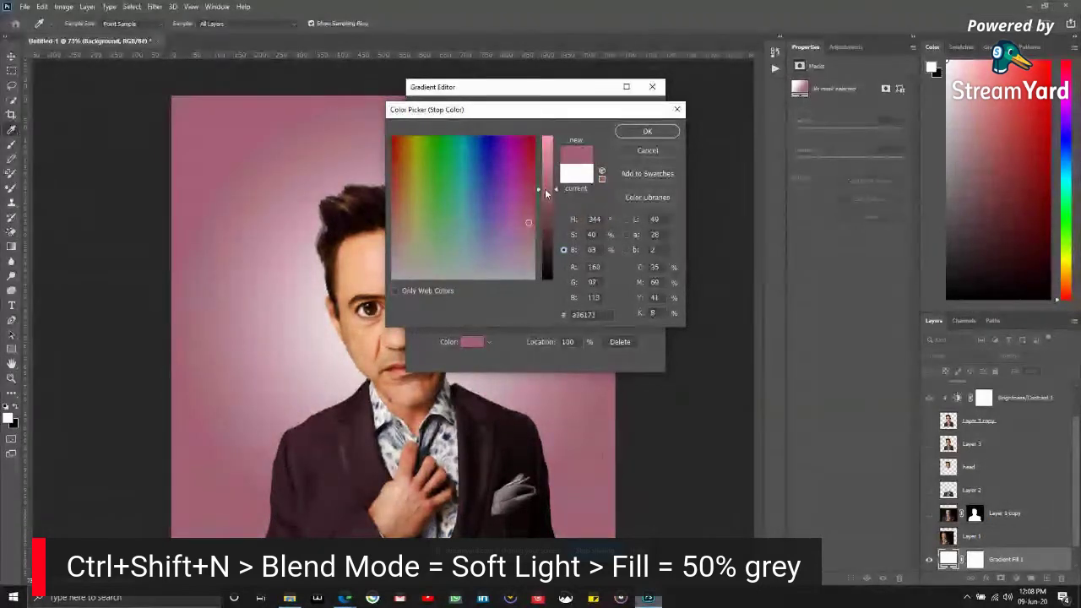
click(647, 131)
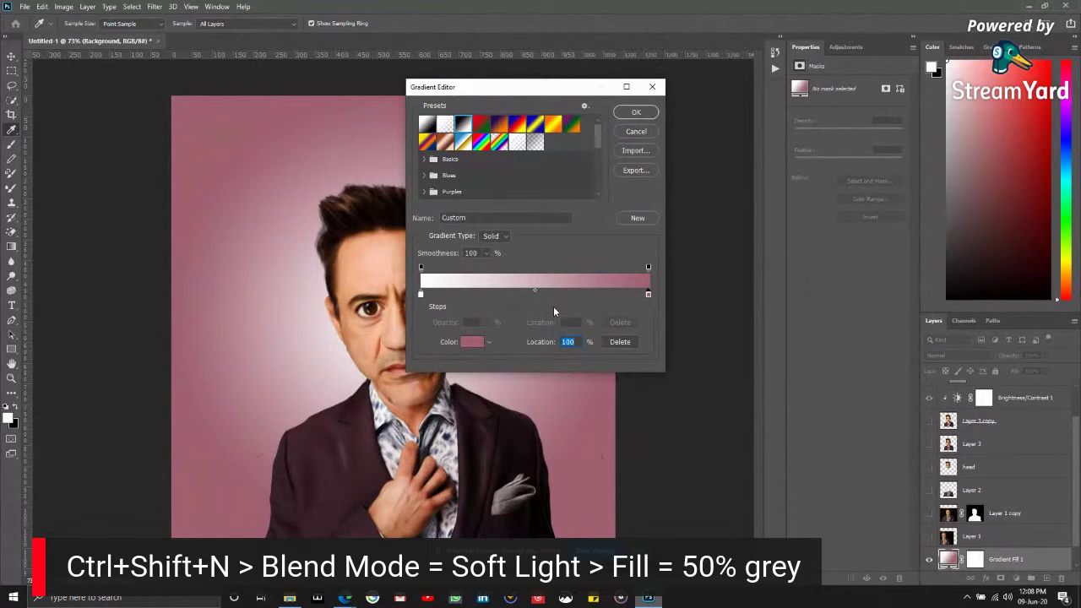
click(473, 342)
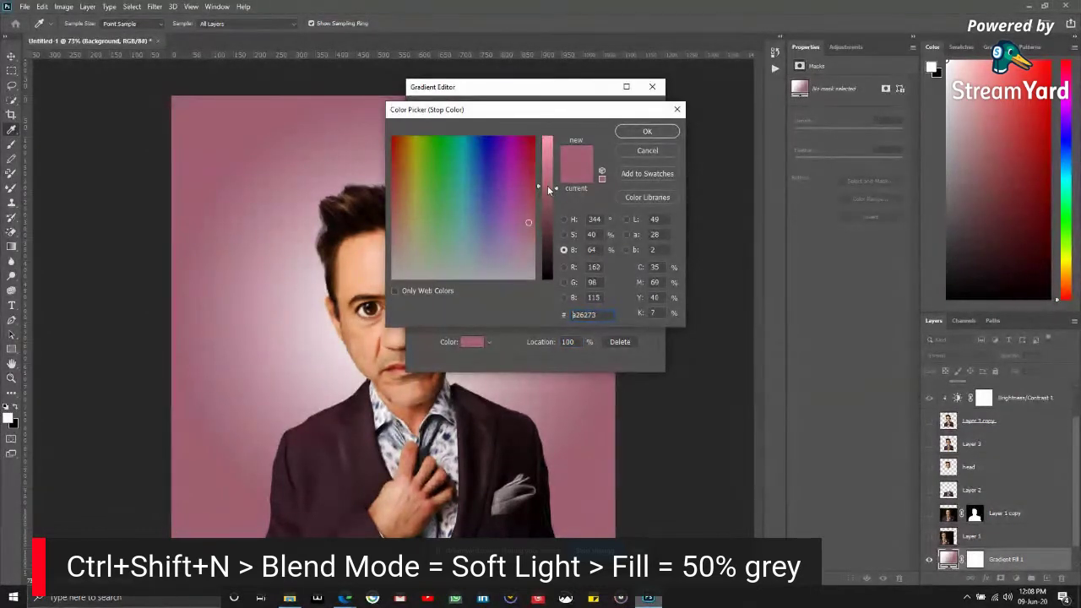
mouse_move(547, 185)
mouse_down()
mouse_move(548, 164)
mouse_move(547, 179)
mouse_up()
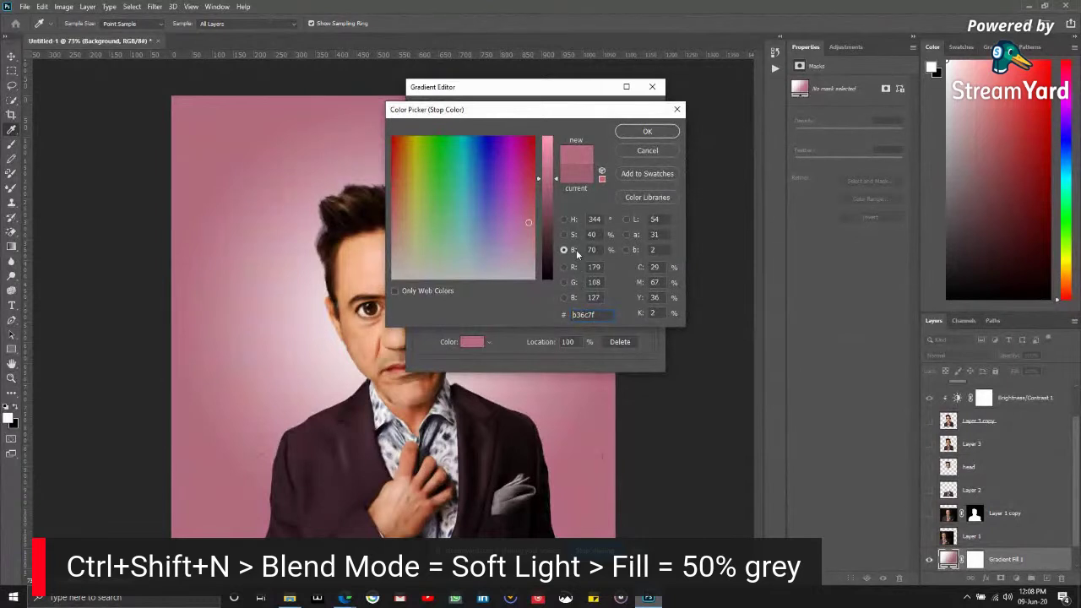
click(648, 132)
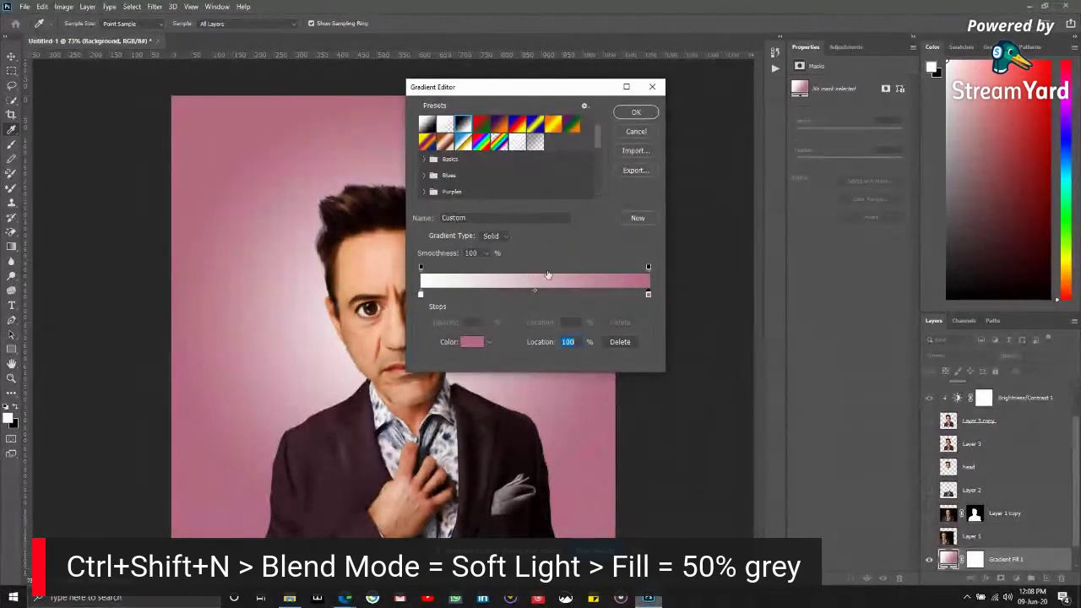
- Move the midpoint between the gradient's two color stops to 62% and apply the gradient fill
click(485, 254)
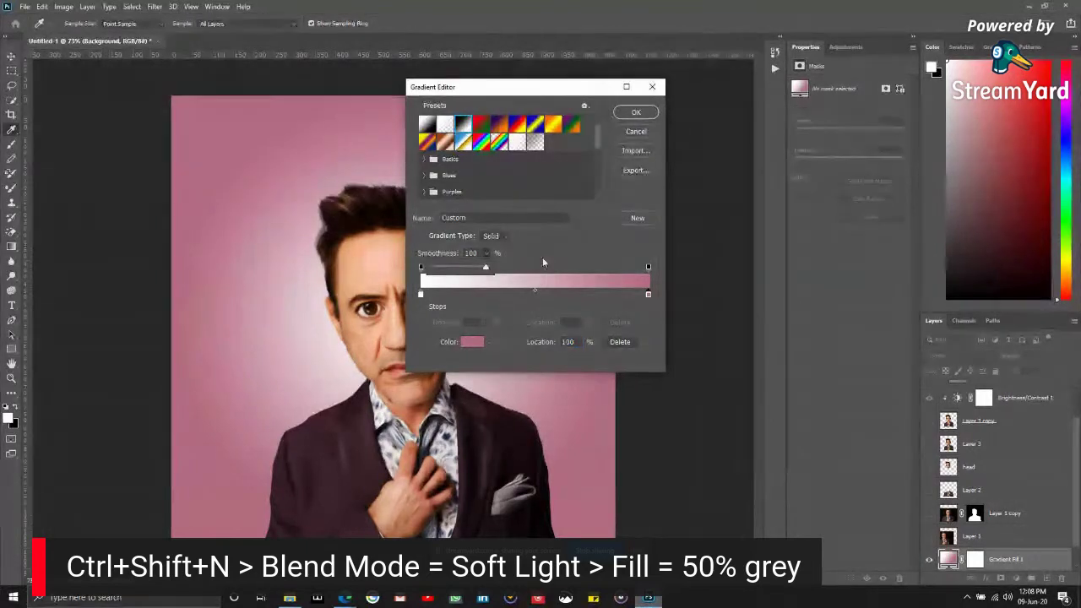
drag(488, 272, 575, 252)
click(575, 252)
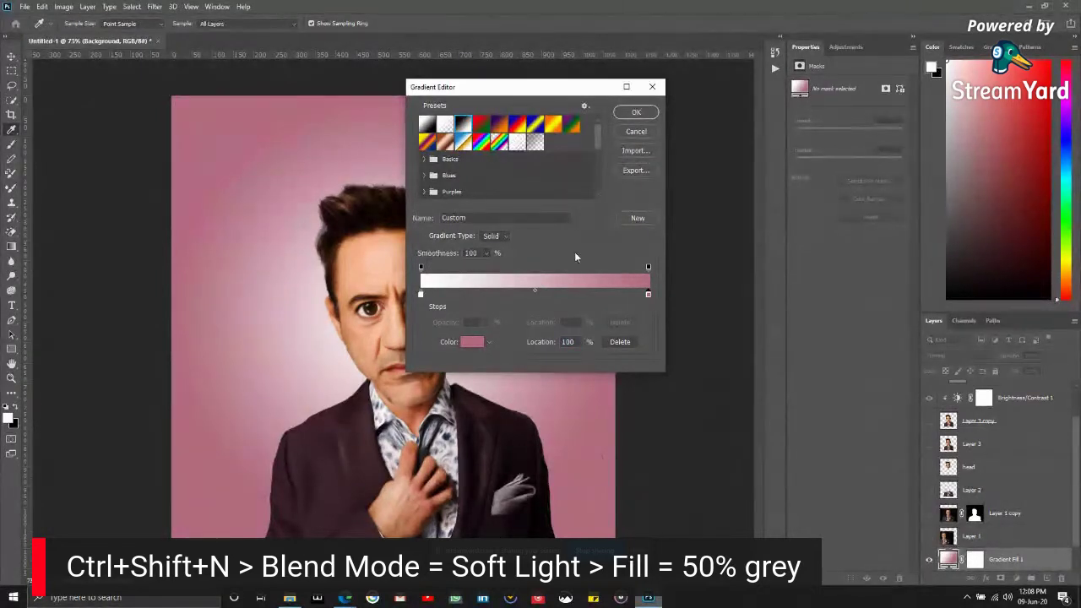
click(535, 290)
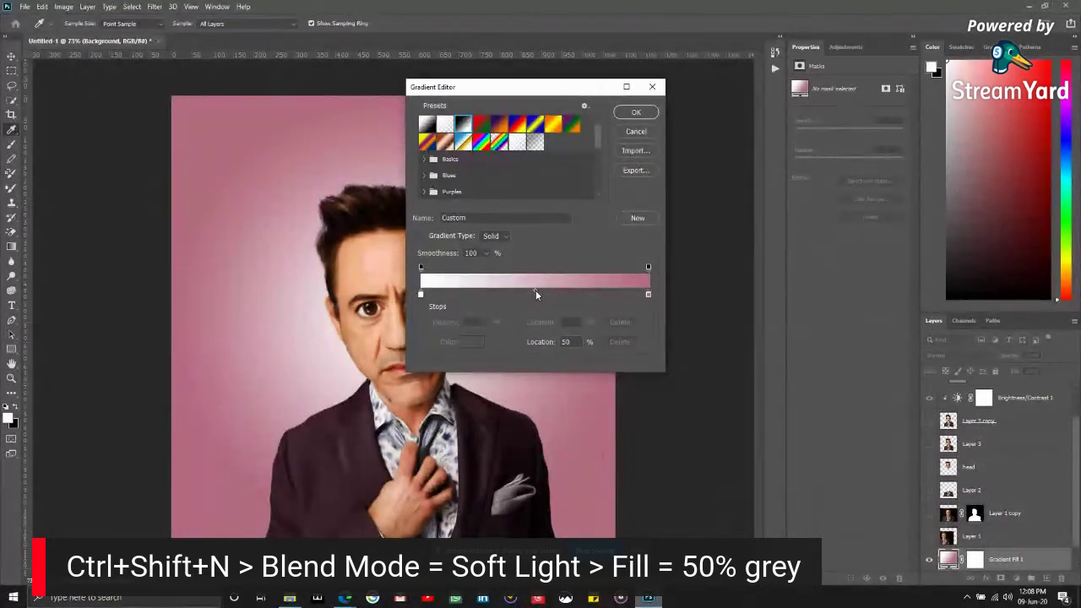
drag(560, 290, 564, 291)
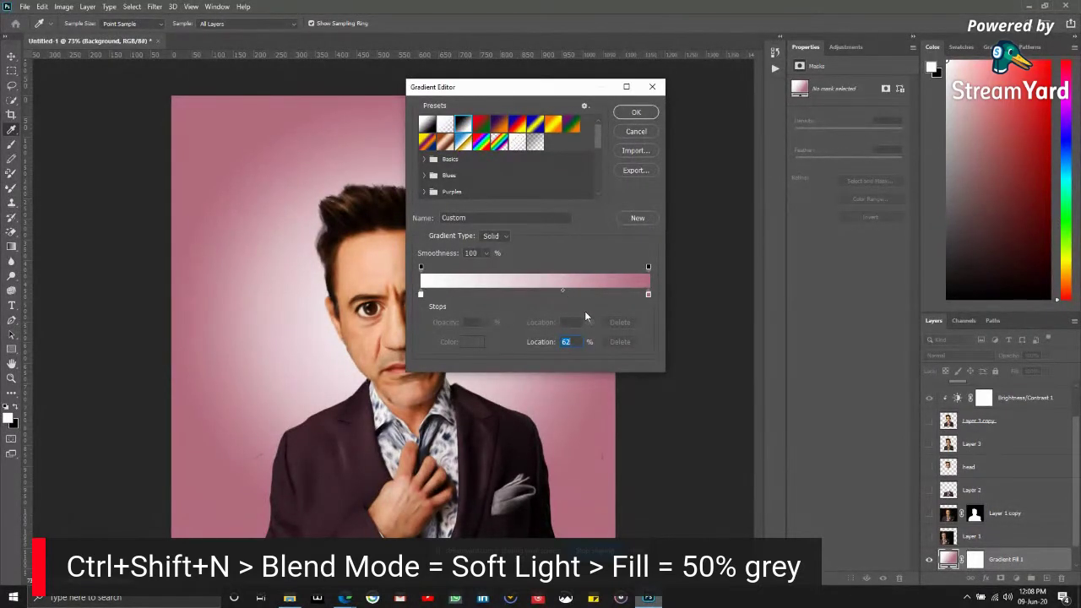
click(647, 269)
click(486, 322)
mouse_move(494, 338)
mouse_down()
mouse_move(478, 335)
mouse_move(500, 338)
mouse_up()
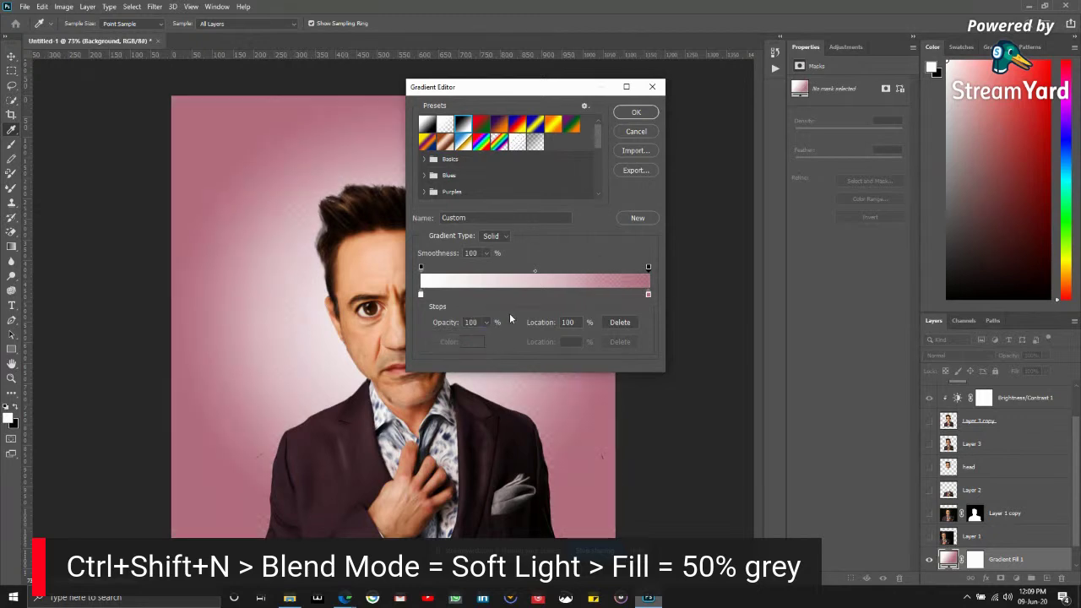
click(636, 113)
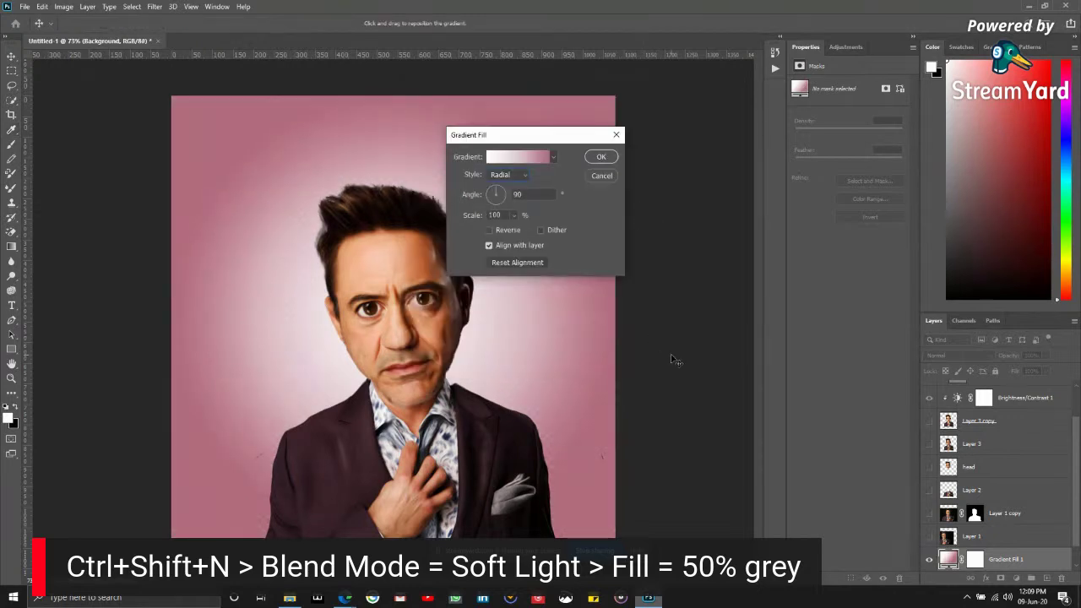
click(600, 157)
- Scale the merged caricature on Layer 5 up to about 110% (988 × 1076 px) and reposition it on the gradient
key(ctrl+alt+shift+e)
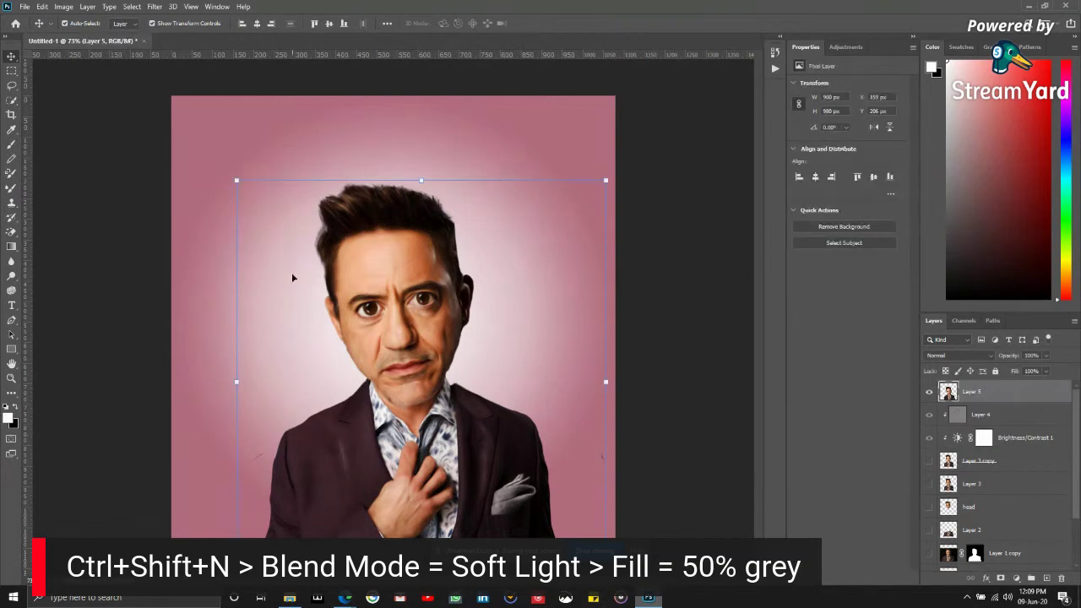
drag(234, 180, 200, 141)
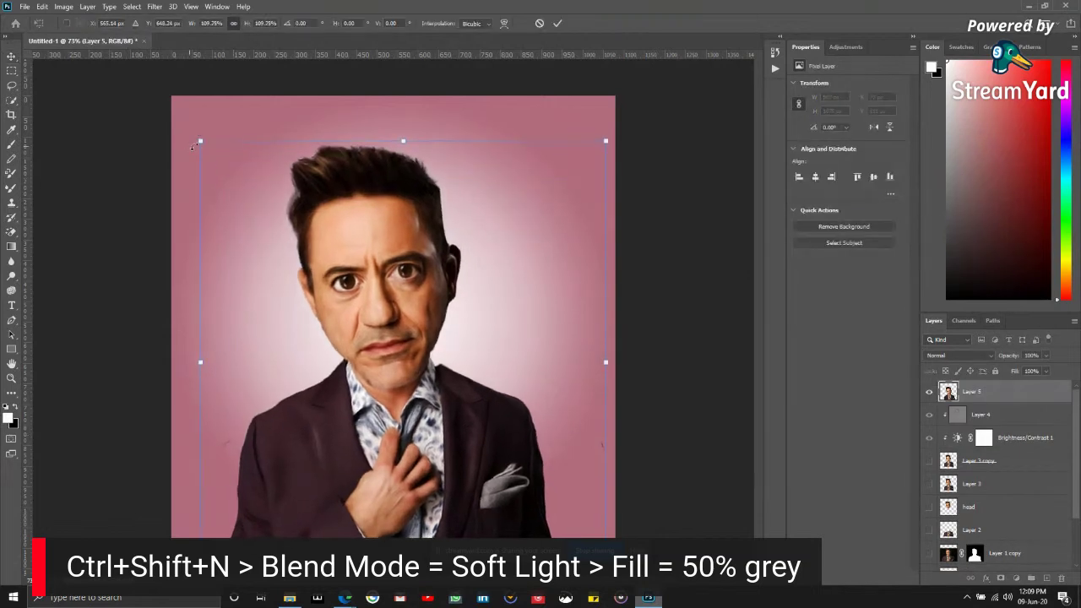
click(558, 24)
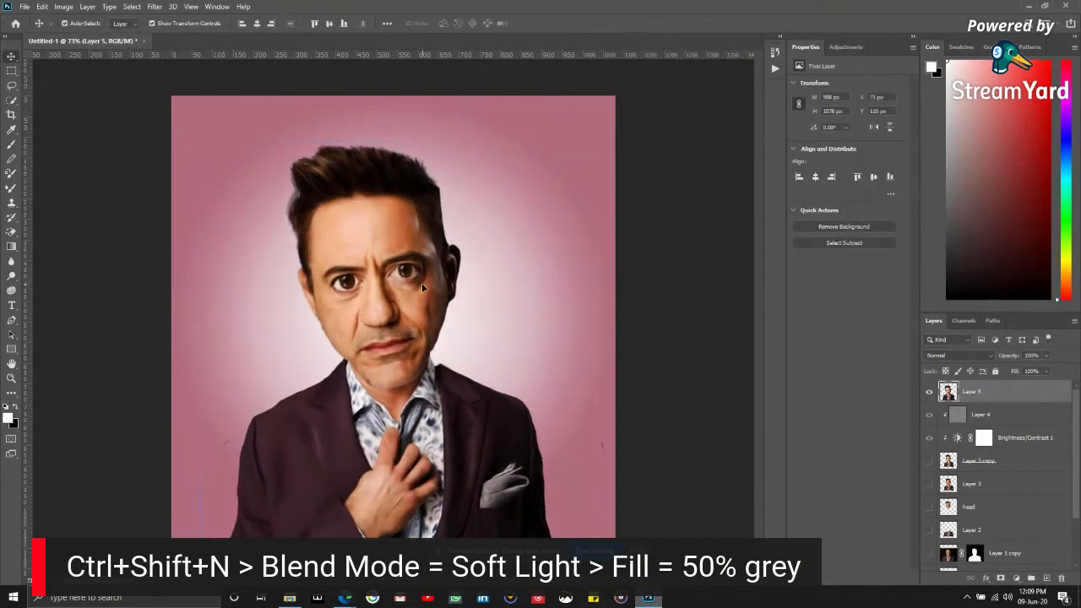
click(256, 22)
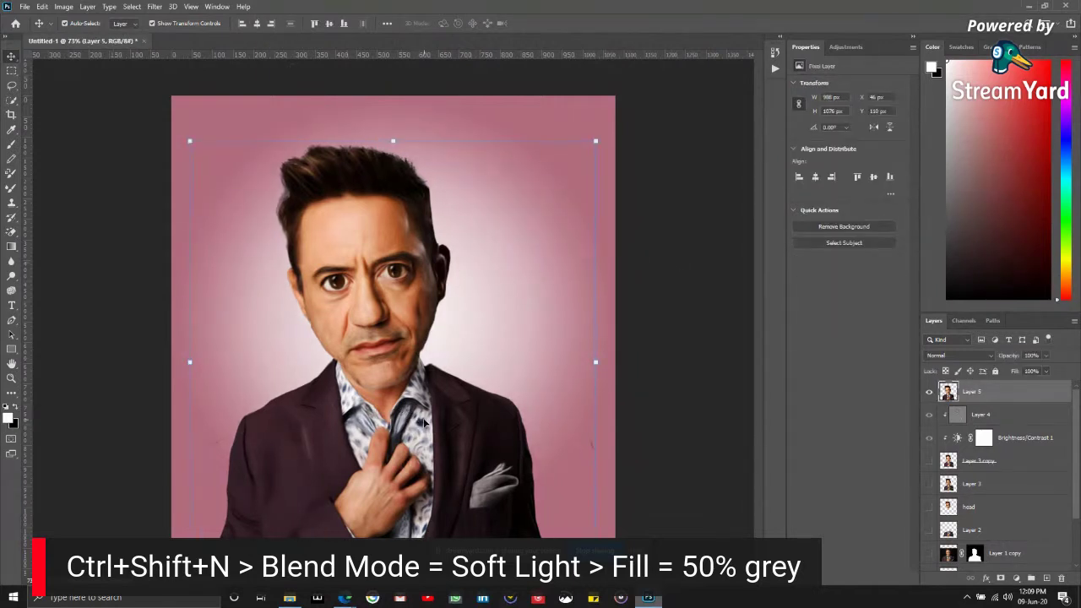
drag(424, 423, 440, 420)
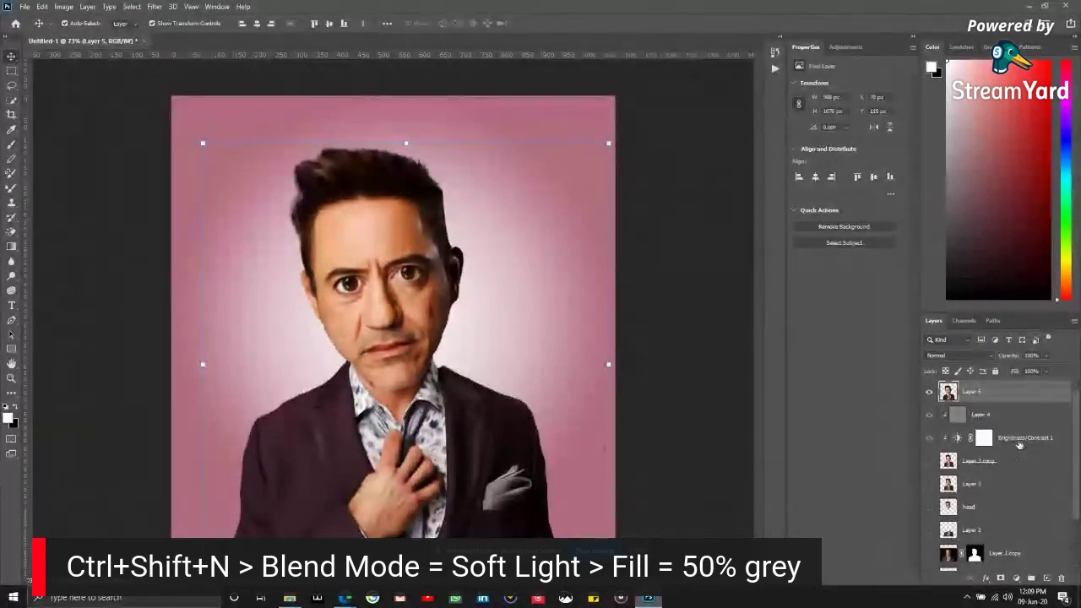
- Add a black drop shadow to Layer 5 with 100% opacity, 3 px distance, about 27% spread and 18 px size
key(space)
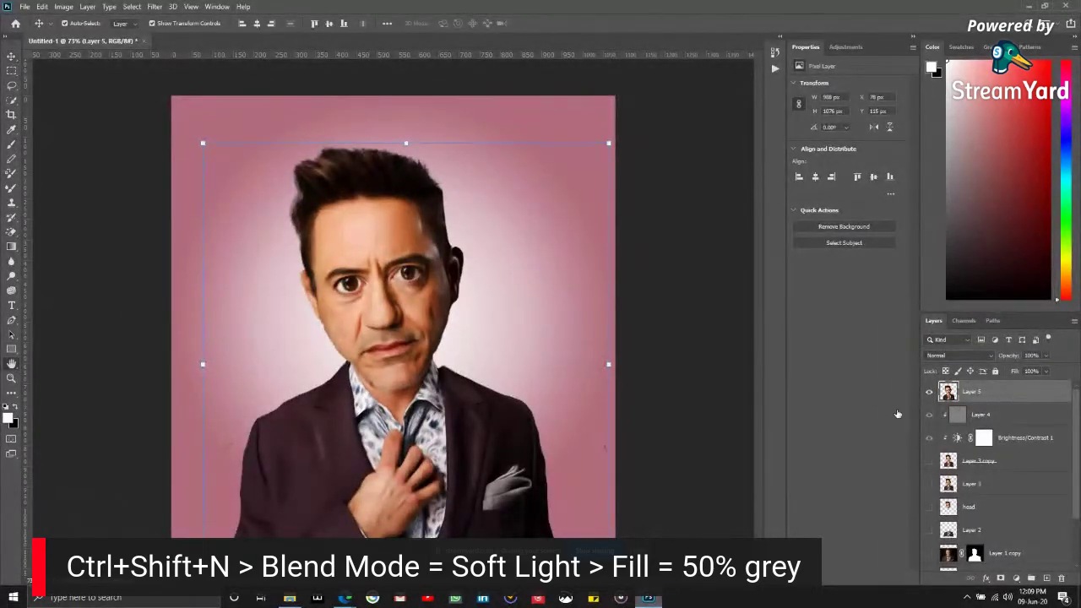
click(664, 437)
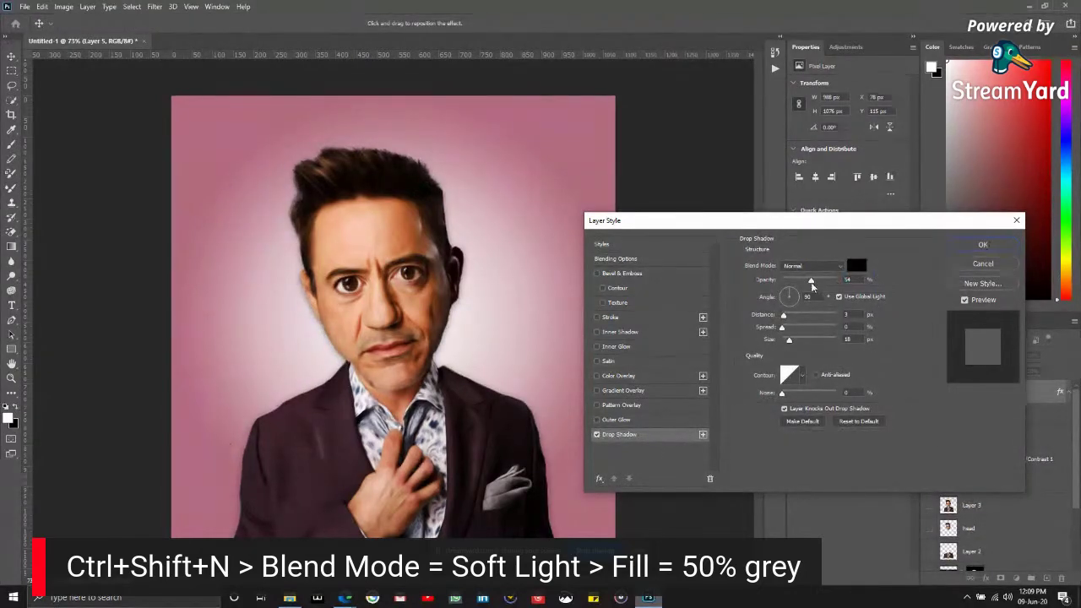
drag(811, 281, 838, 281)
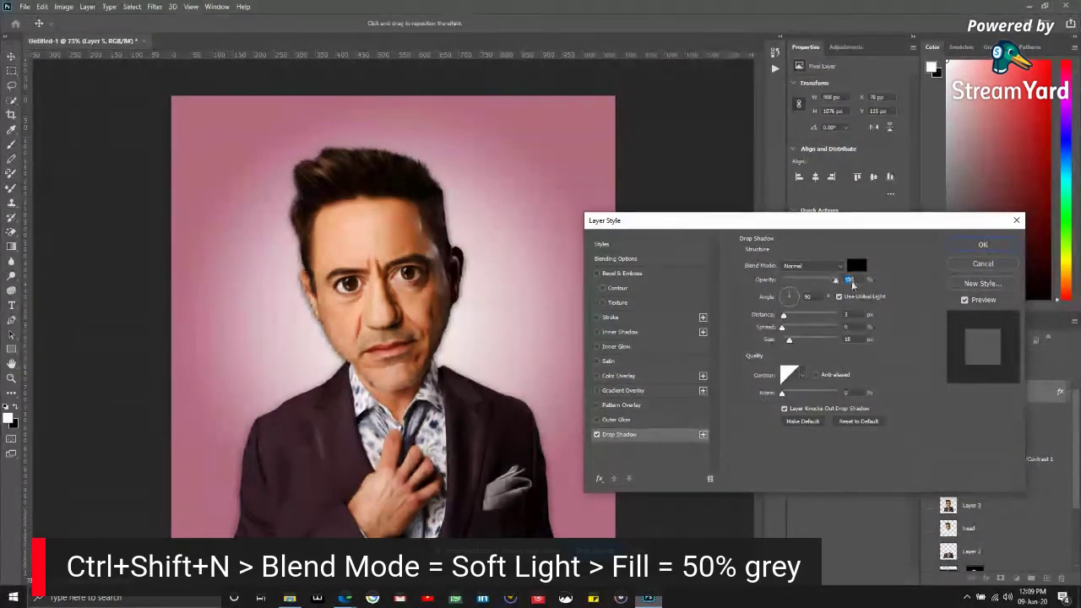
double_click(849, 280)
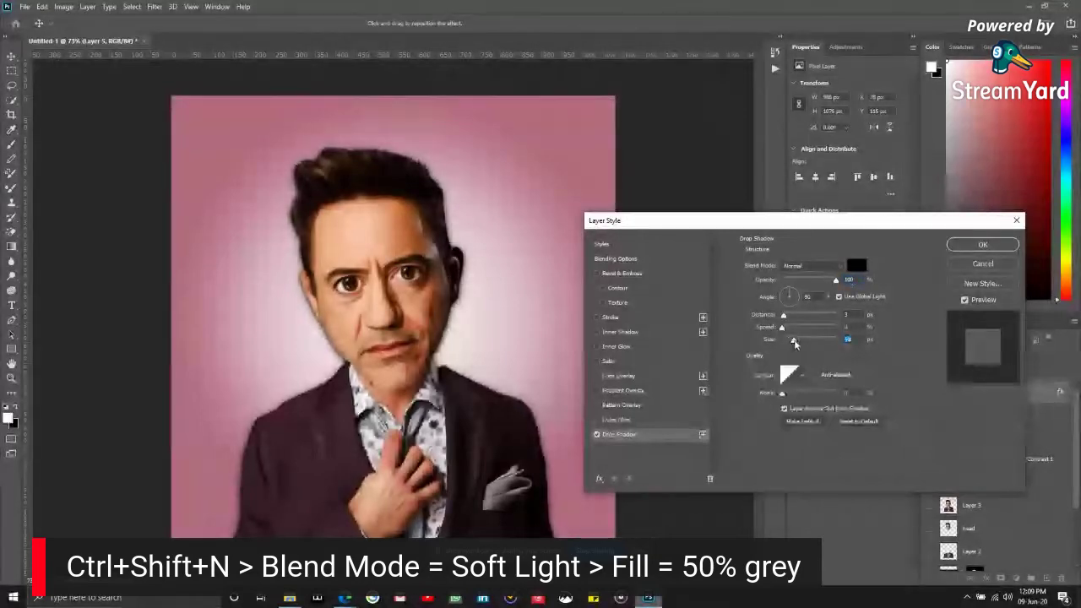
drag(790, 340, 796, 342)
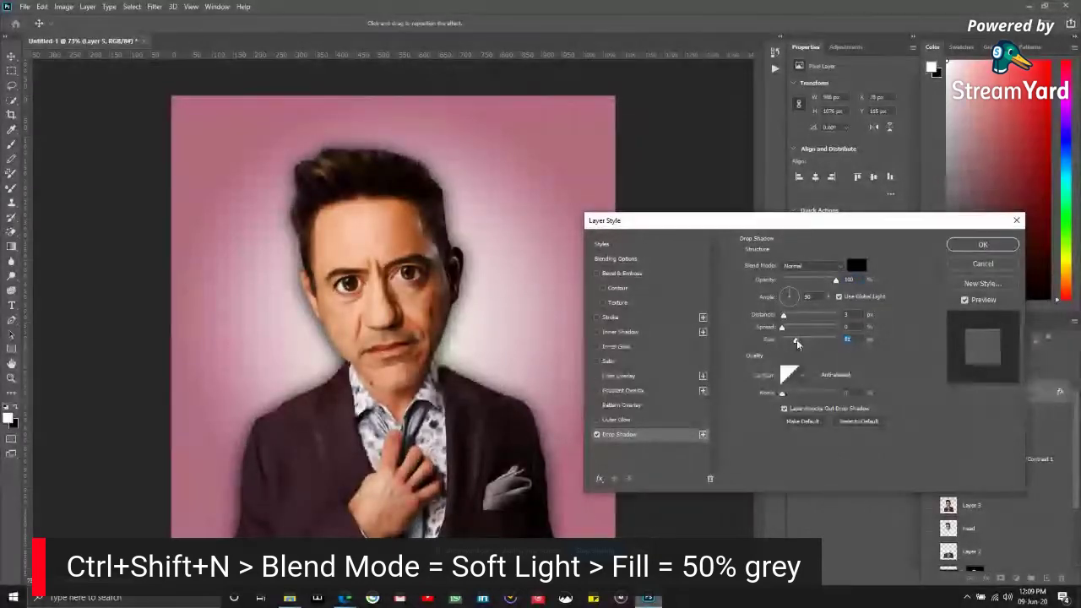
drag(796, 341, 791, 342)
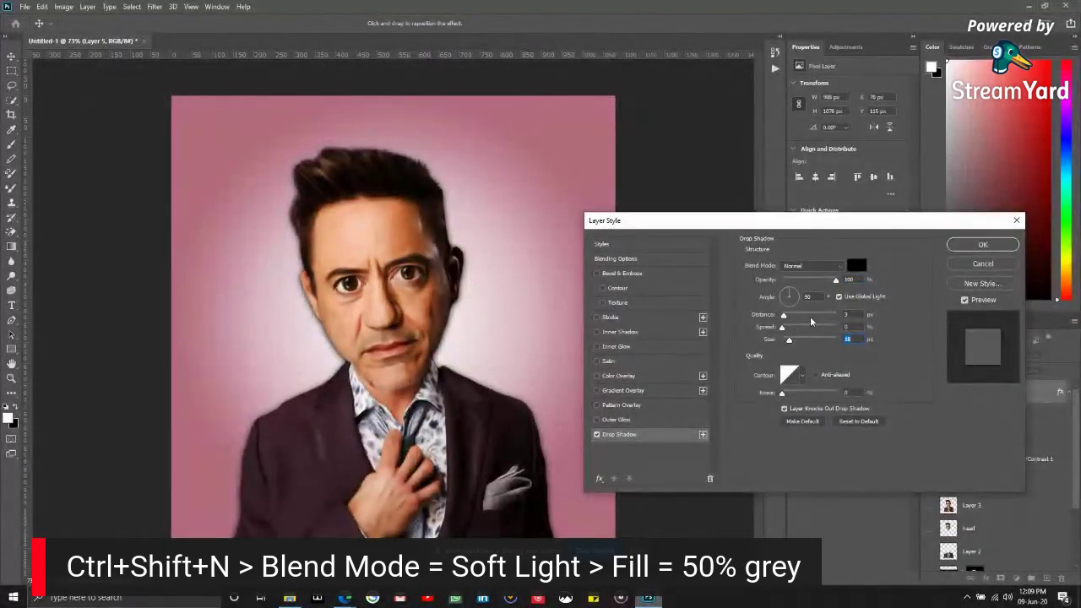
drag(784, 330, 796, 328)
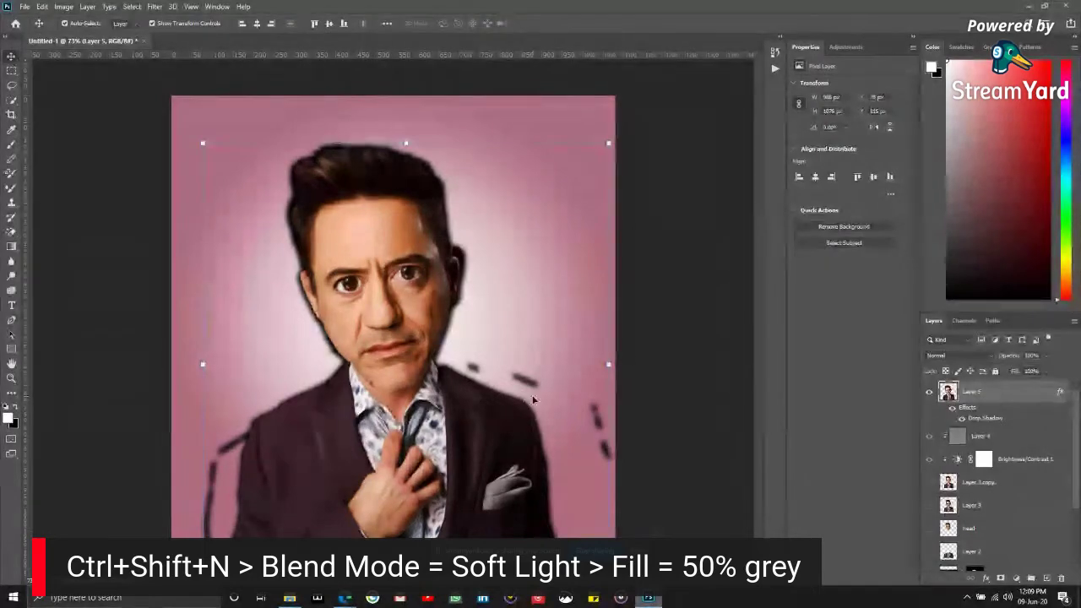
- Move the caricature up on the canvas and scale it down to about 91% (902 × 982 px)
drag(448, 441, 427, 391)
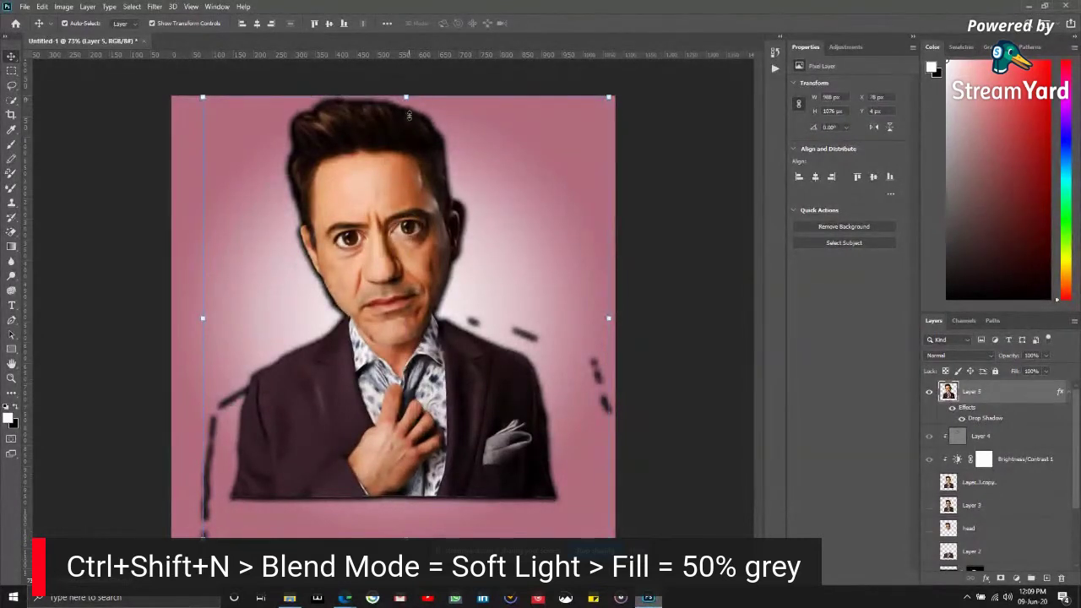
key(ctrl+t)
drag(406, 98, 406, 115)
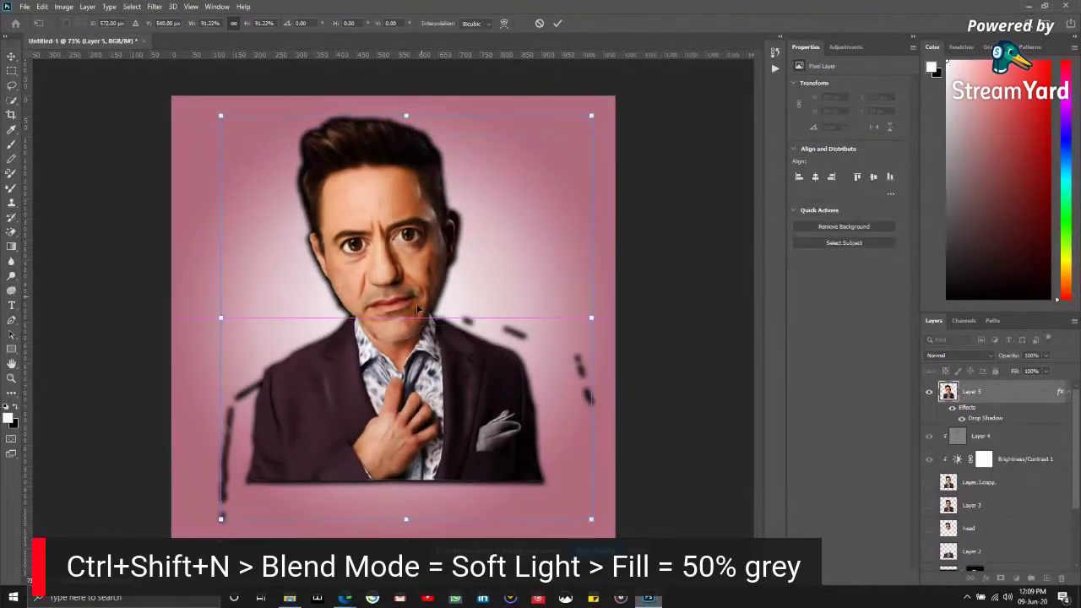
click(558, 22)
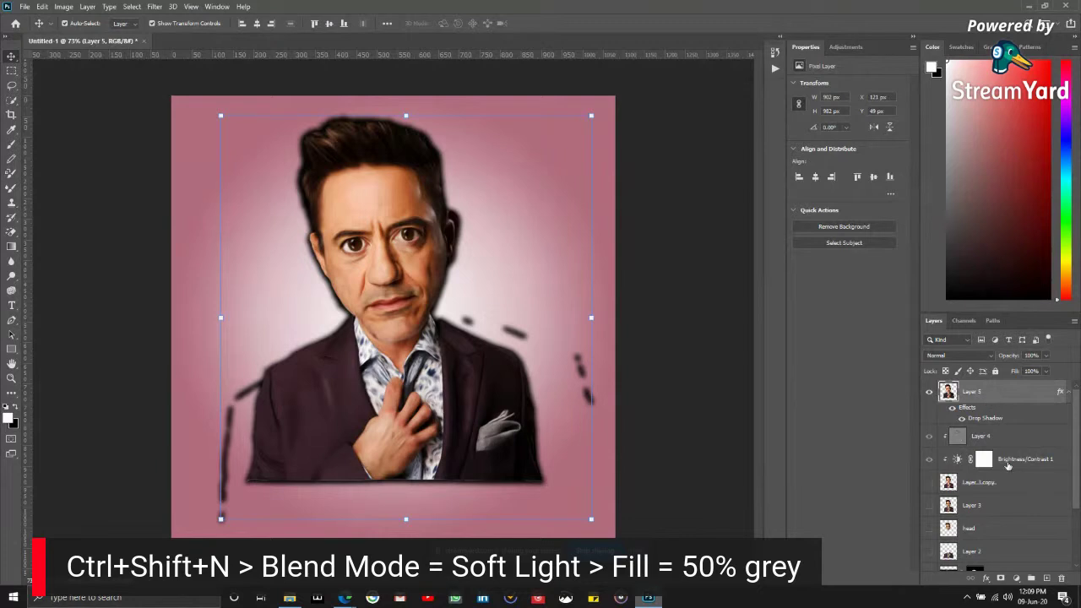
- Add a layer mask to Layer 5 and paint out in black the stray marks beside the shoulder with the pocket square
click(1001, 578)
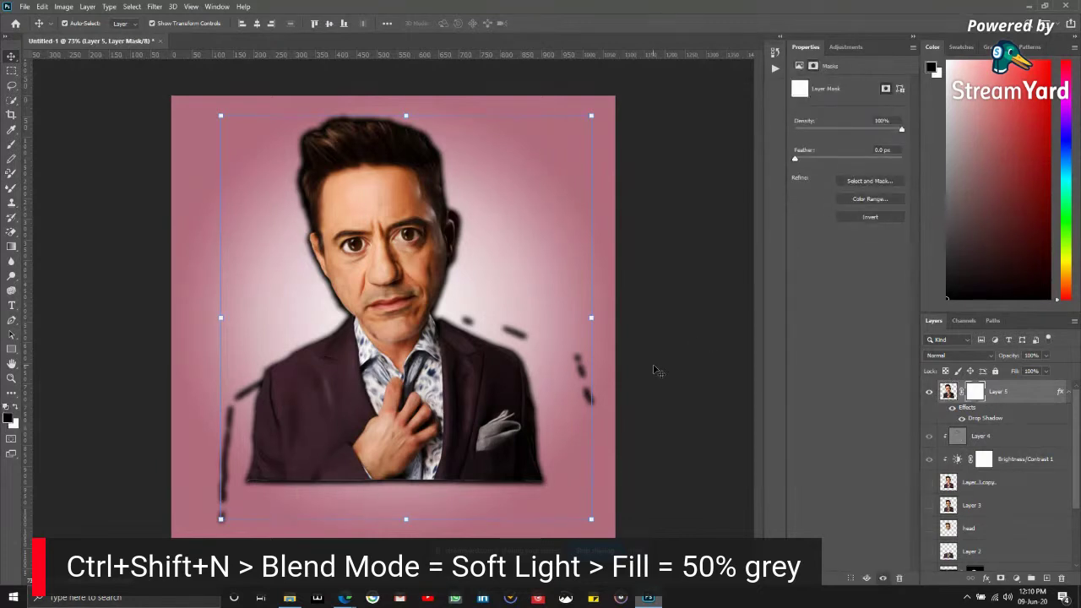
key(b)
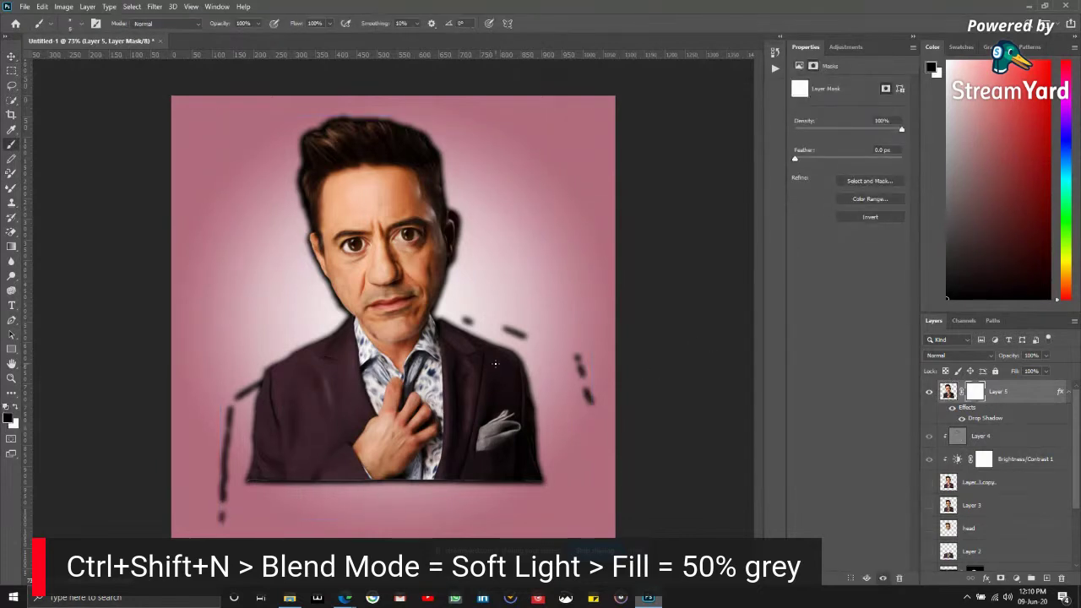
key(bracketright)
key(bracketright)
drag(574, 360, 594, 404)
scroll(568, 361, up, 3)
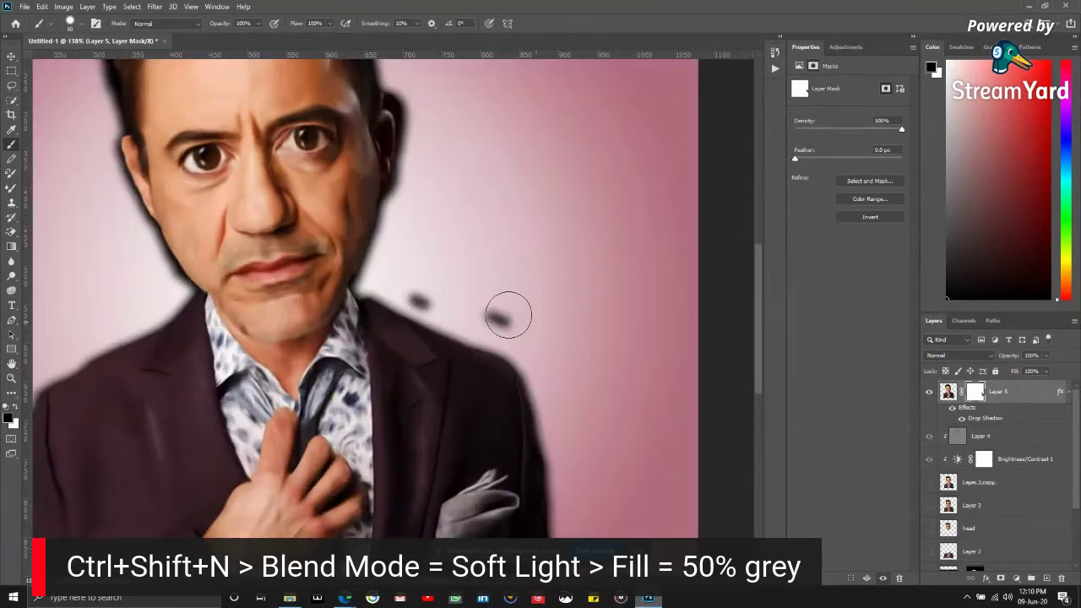
click(507, 311)
click(432, 289)
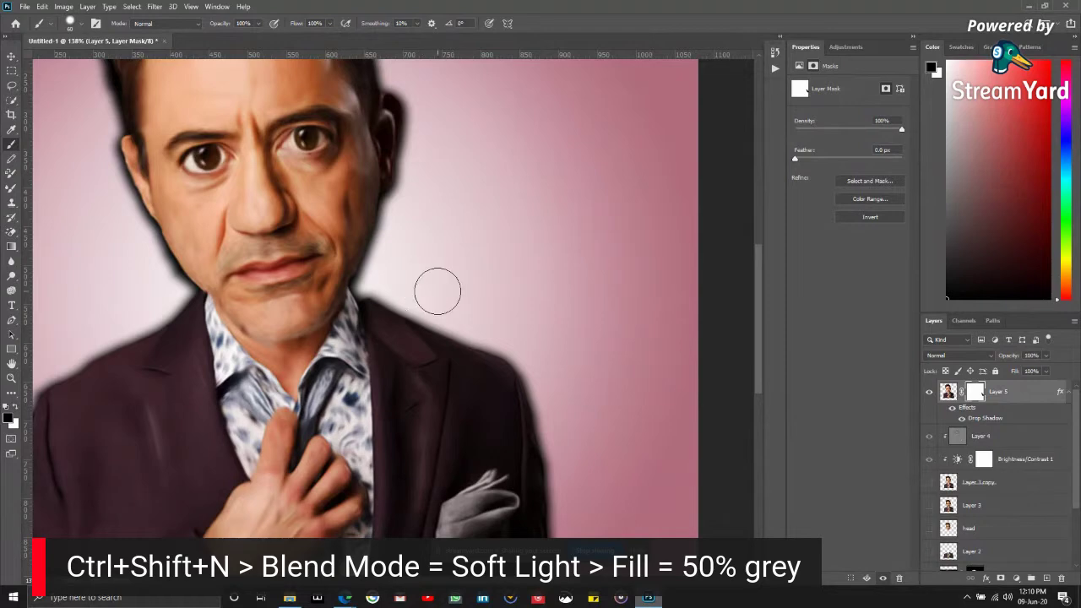
- Mask out the remaining stray marks beside the opposite shoulder and sleeve, including the one touching the jacket edge
scroll(500, 293, down, 3)
mouse_move(221, 494)
mouse_down()
mouse_move(224, 511)
mouse_move(241, 393)
mouse_up()
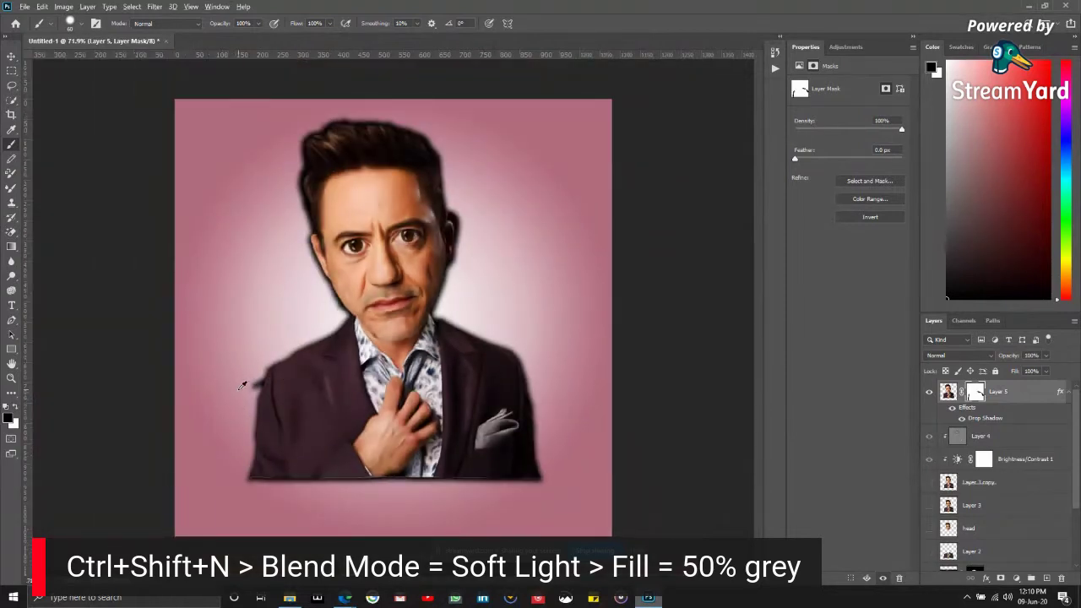
scroll(241, 393, up, 6)
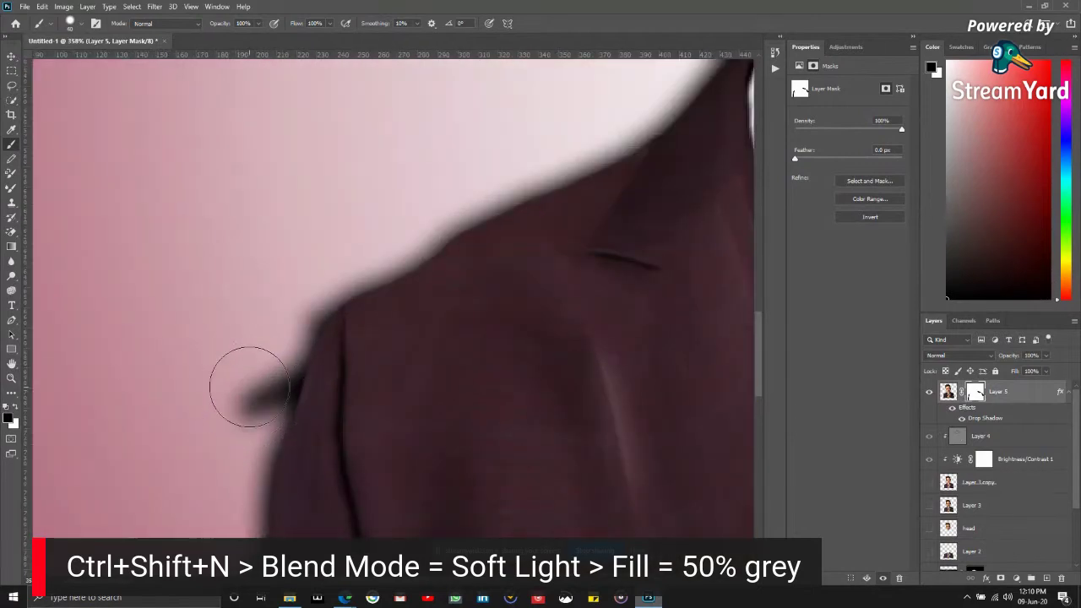
mouse_move(248, 379)
mouse_down()
mouse_move(268, 346)
mouse_move(257, 385)
mouse_move(301, 278)
mouse_up()
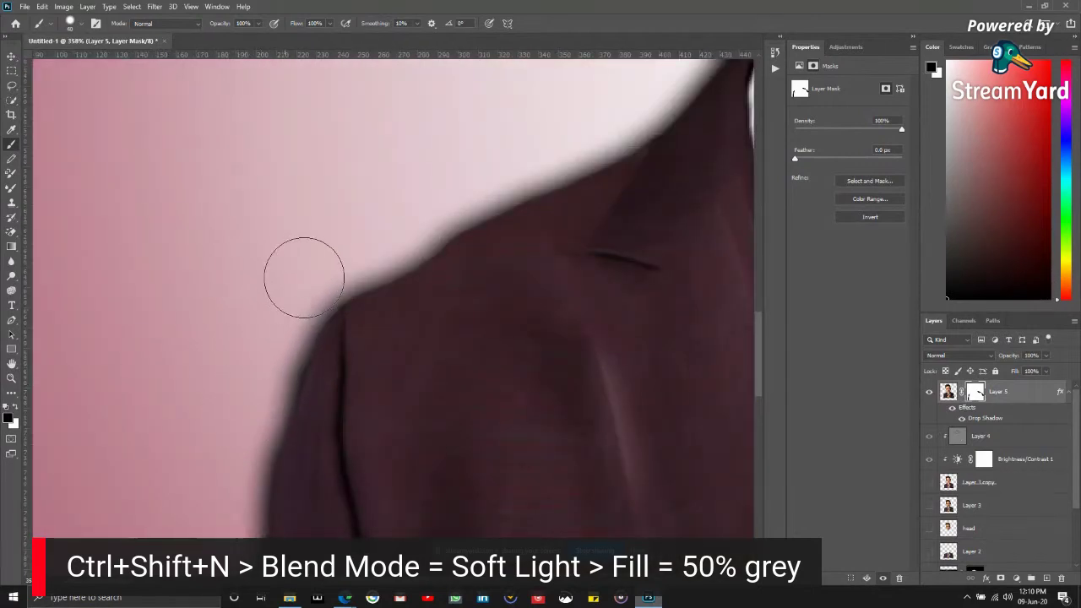
scroll(253, 384, down, 6)
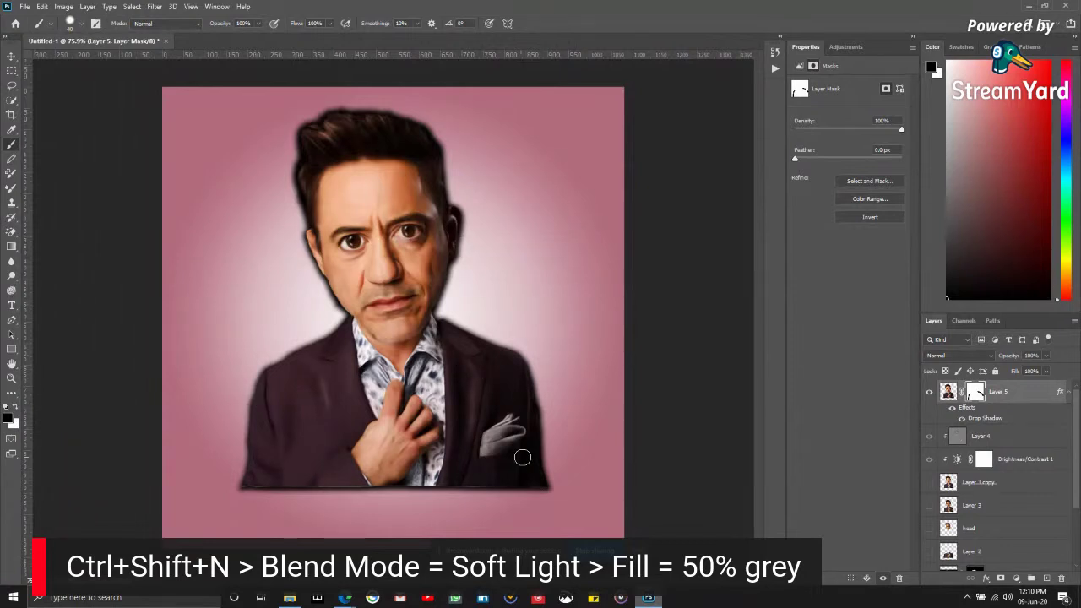
- Apply the layer mask permanently to Layer 5 and move the trimmed caricature slightly down to the canvas centre
click(11, 56)
click(735, 310)
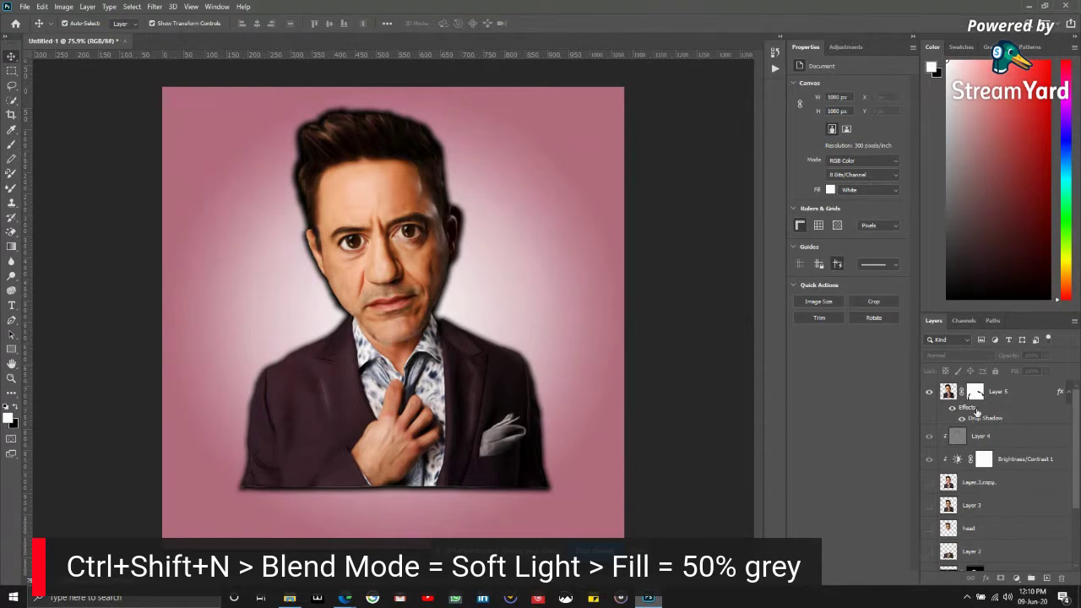
click(977, 393)
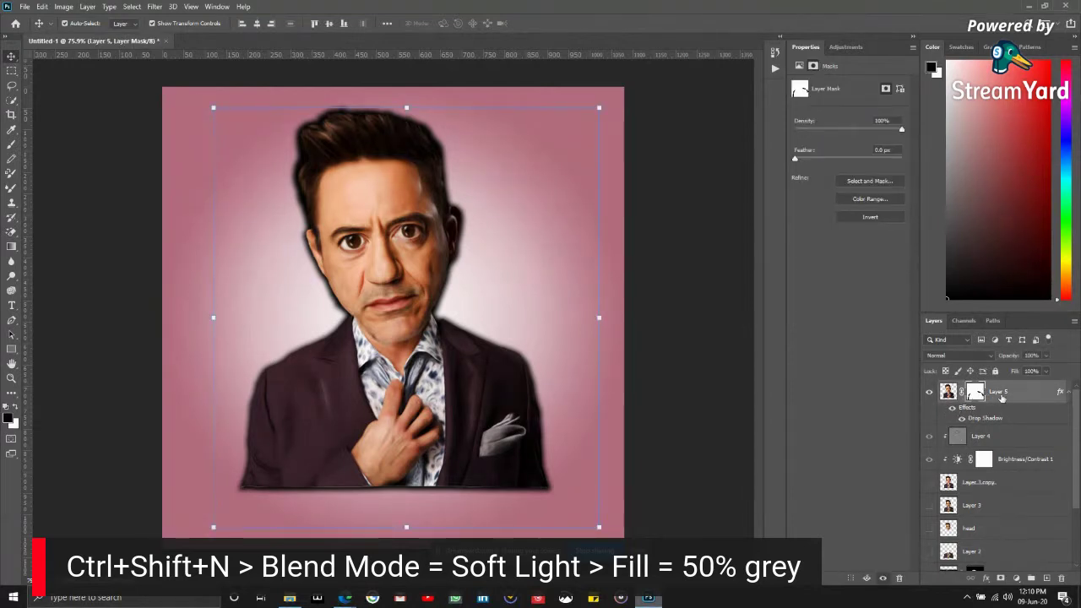
right_click(980, 398)
click(990, 414)
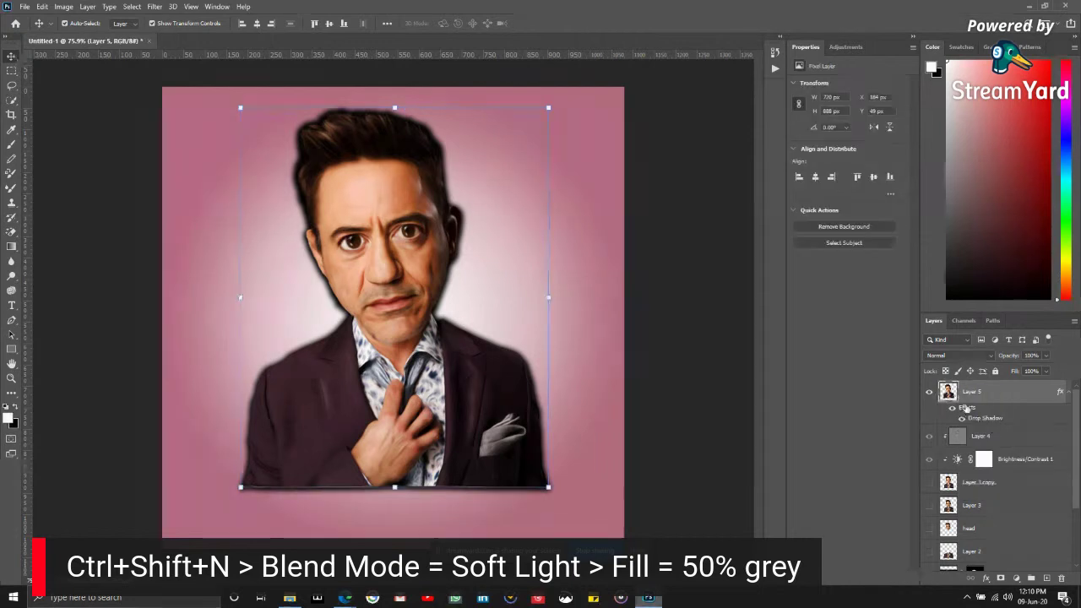
drag(454, 382, 460, 402)
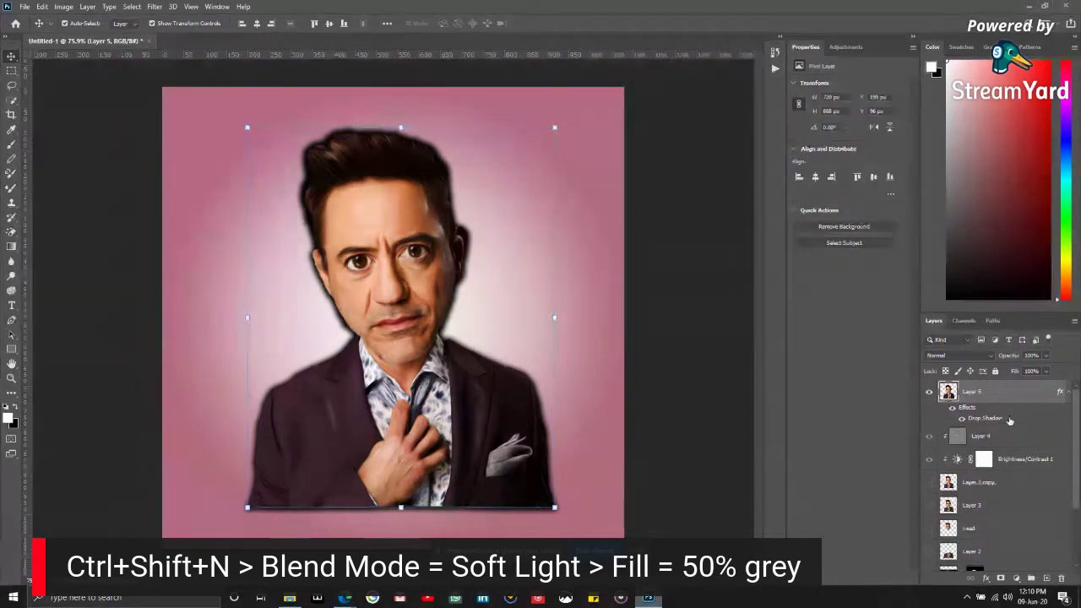
- Soften Layer 5's drop shadow by setting spread to 7% and opacity to 46% and slightly reducing its size
double_click(1004, 418)
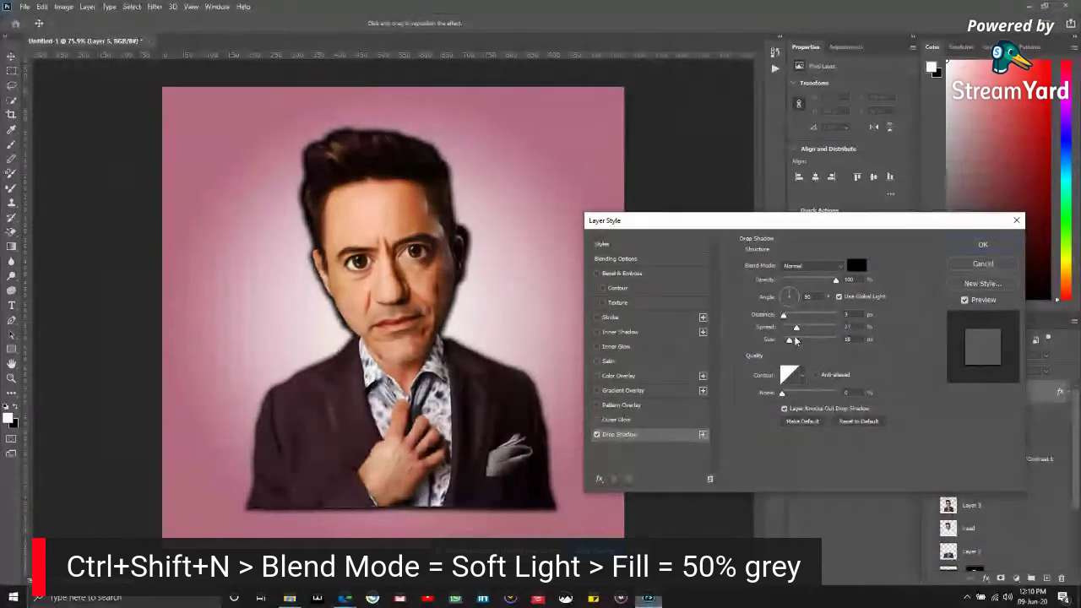
drag(797, 334, 786, 333)
drag(835, 287, 808, 287)
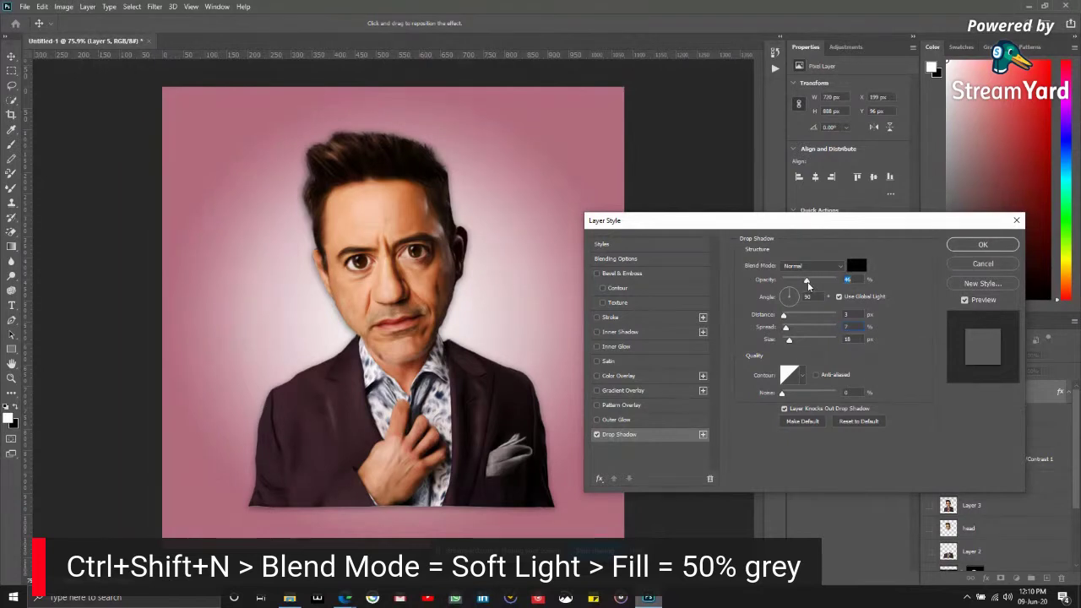
drag(792, 340, 789, 344)
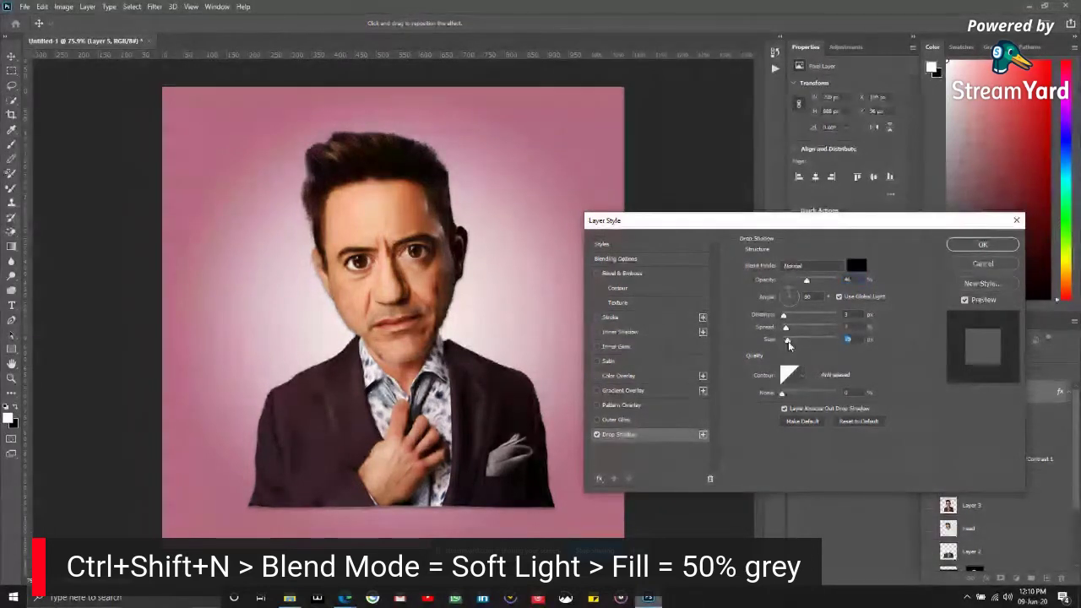
click(982, 244)
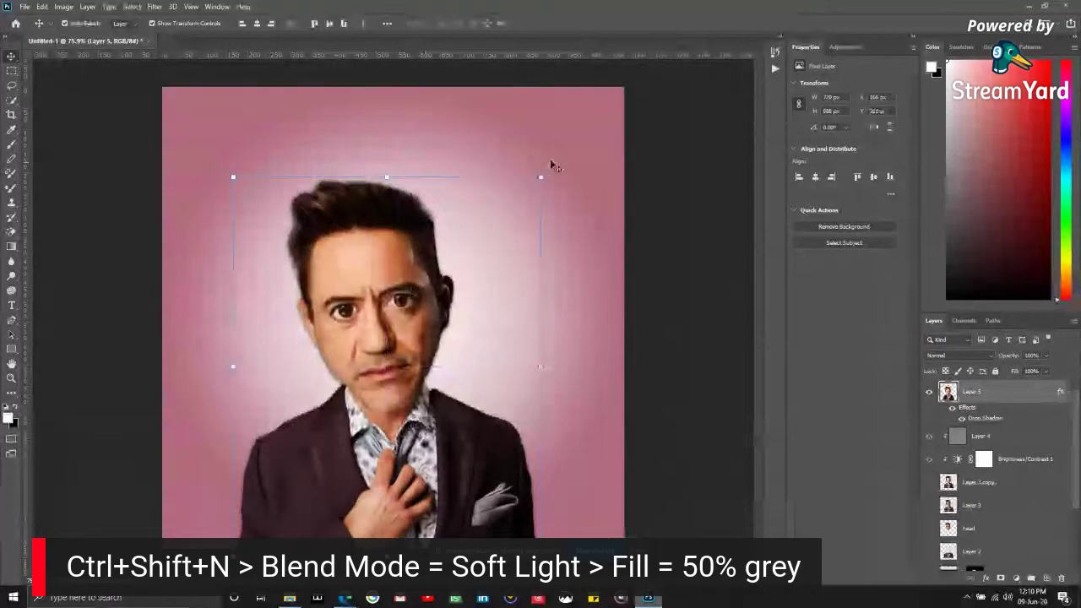
- Enlarge the caricature to 848 × 1046 px and centre it horizontally, comparing it with the previous size
drag(541, 176, 595, 110)
drag(456, 304, 434, 306)
key(Return)
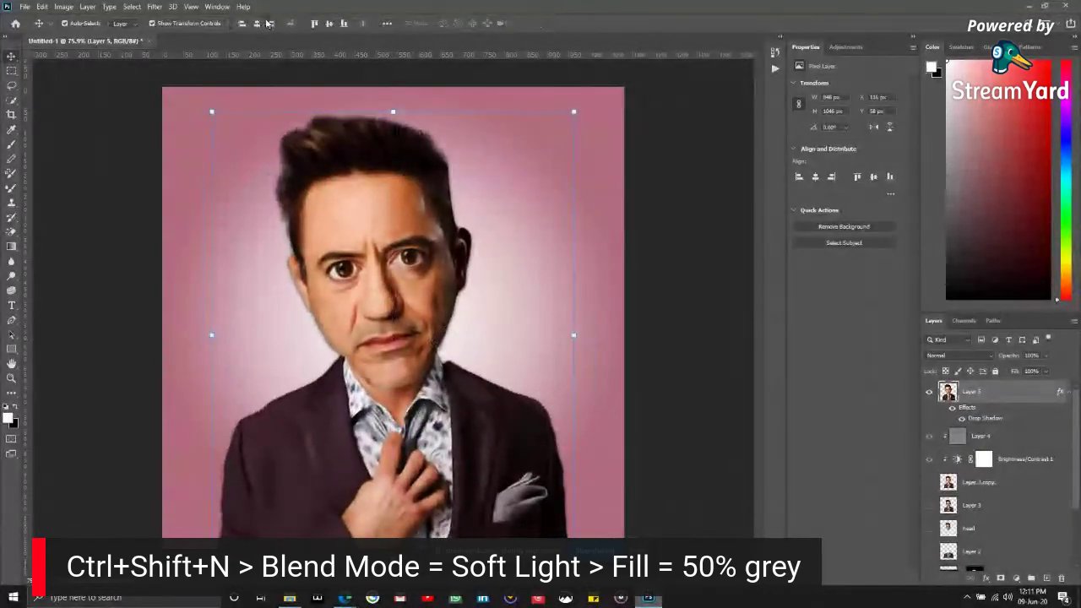
key(ctrl+z)
key(ctrl+shift+z)
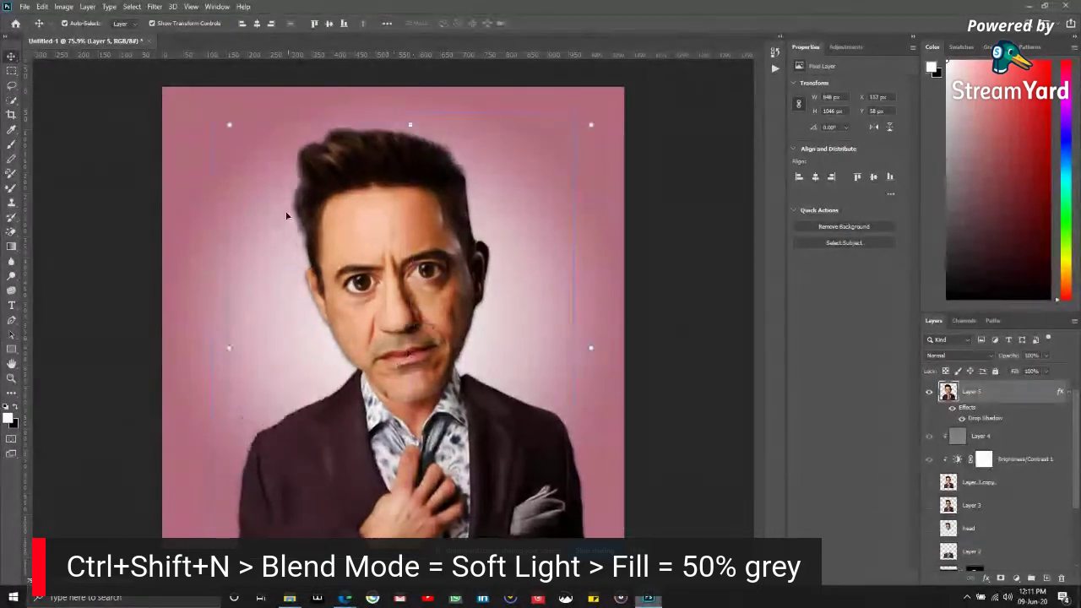
- Scale the caricature down to about 76% (647 × 799 px) and place it slightly right of the canvas centre
drag(212, 111, 316, 233)
drag(456, 439, 436, 344)
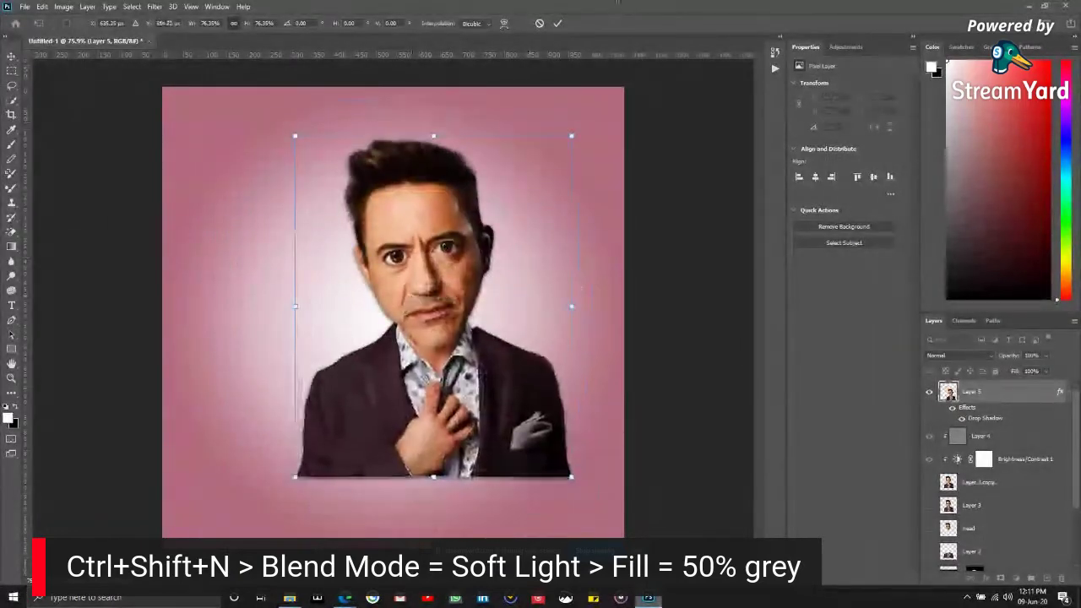
click(558, 22)
click(476, 387)
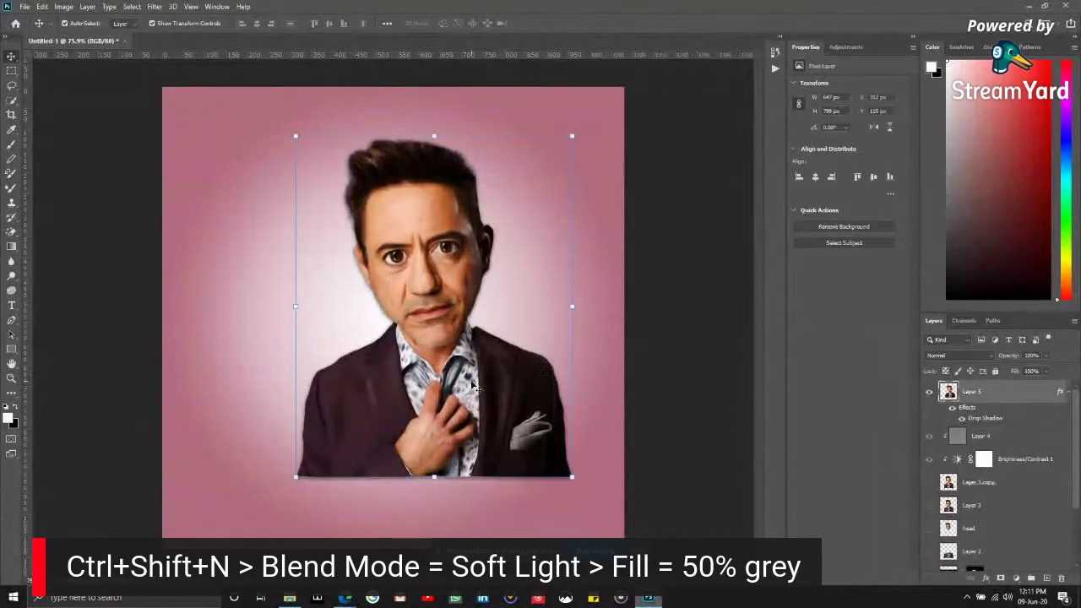
double_click(1014, 400)
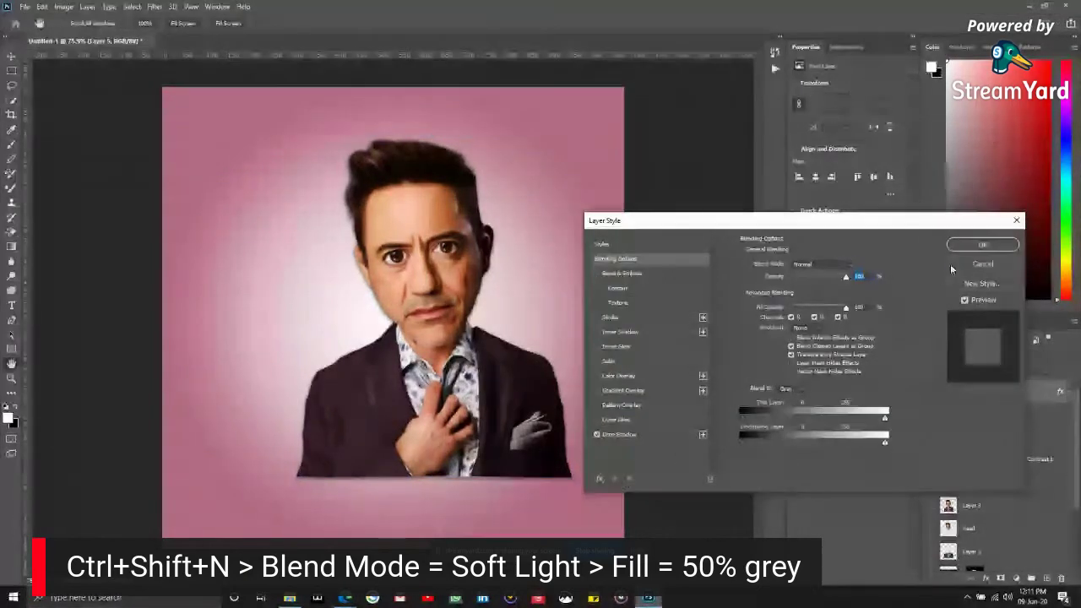
click(982, 244)
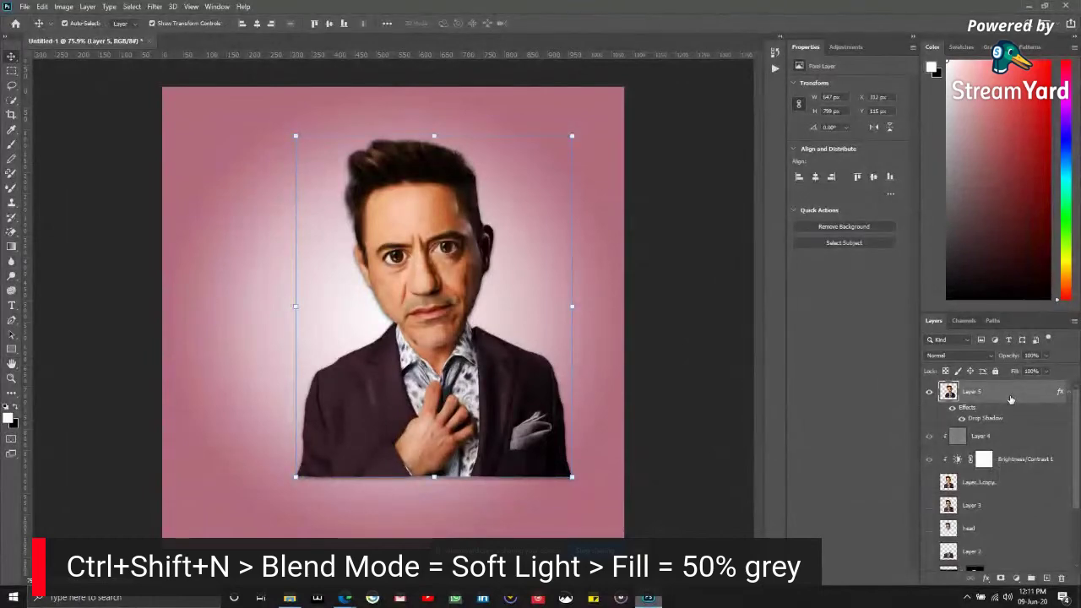
right_click(1011, 399)
click(1028, 394)
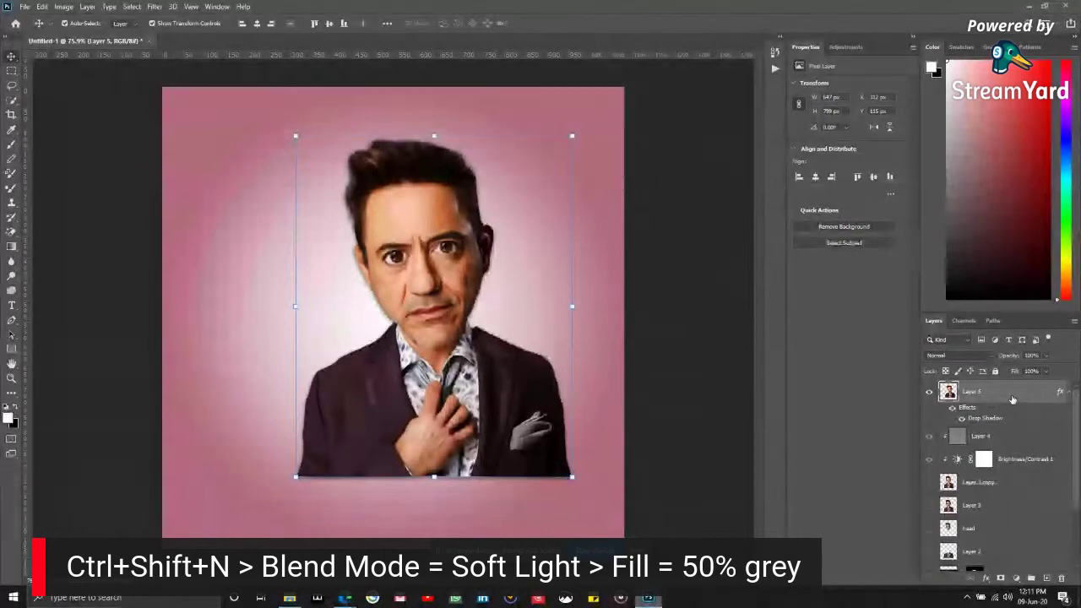
- Add a second drop shadow to Layer 5 with 47 px distance, 100% spread and 0 px size
double_click(1011, 395)
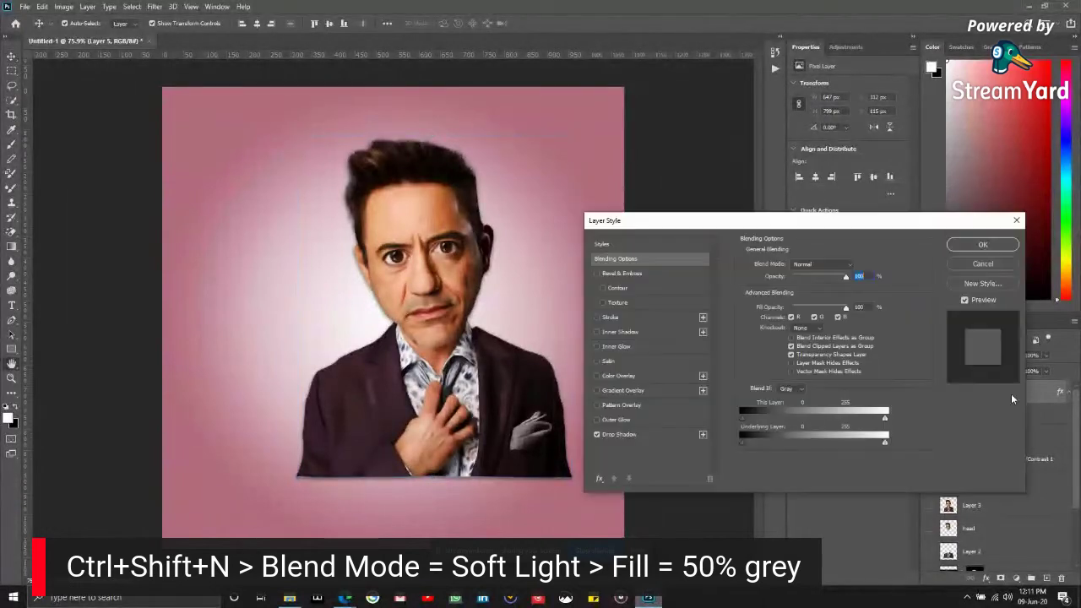
click(670, 437)
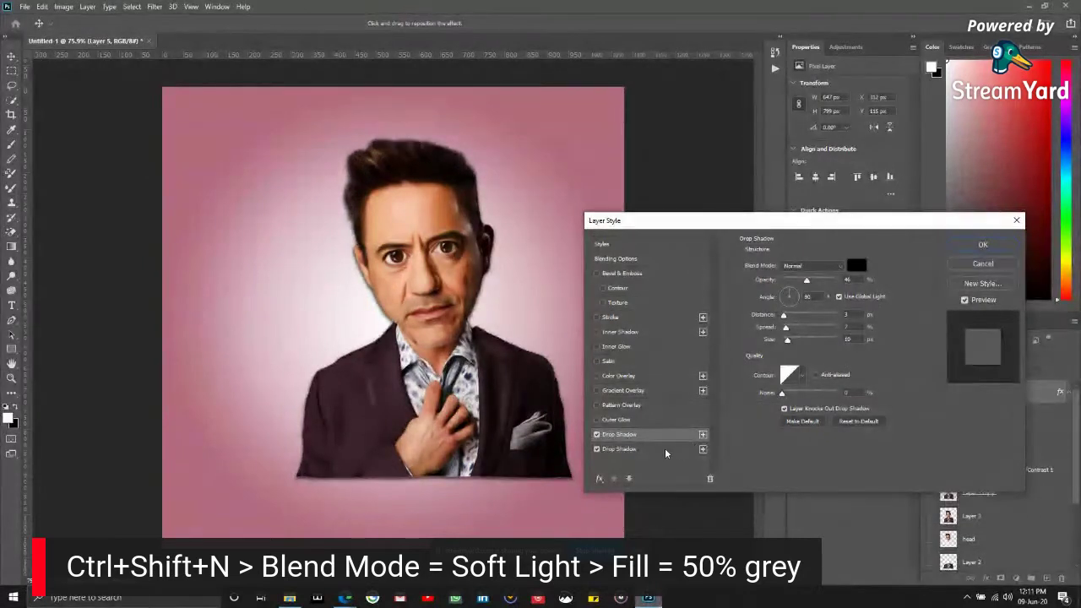
click(703, 436)
drag(783, 315, 783, 344)
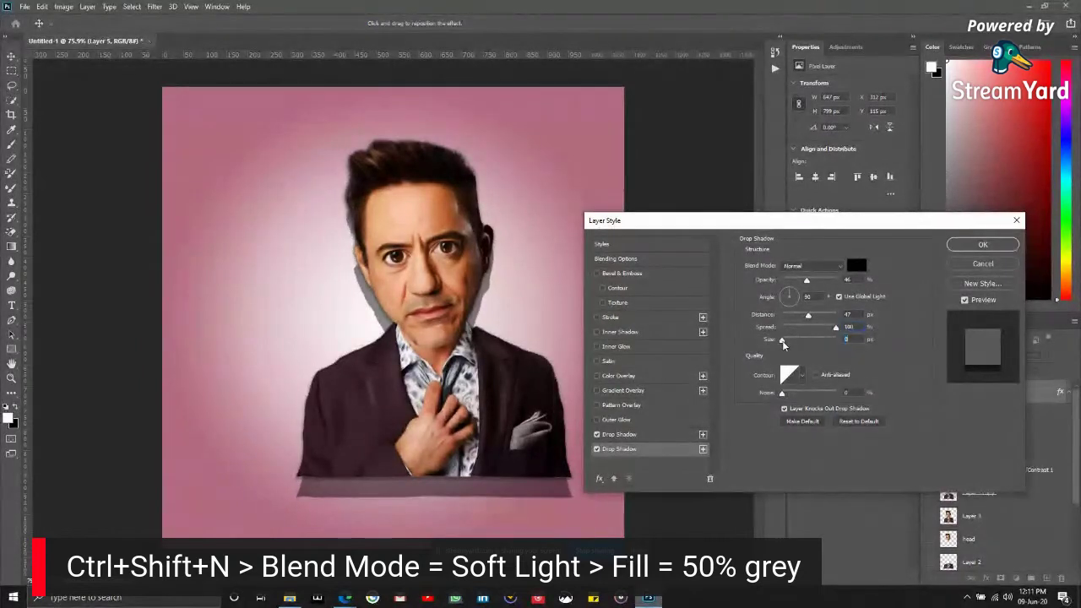
- Turn off global light for the second drop shadow and angle it so it falls to the left of the figure
click(792, 295)
drag(793, 295, 799, 295)
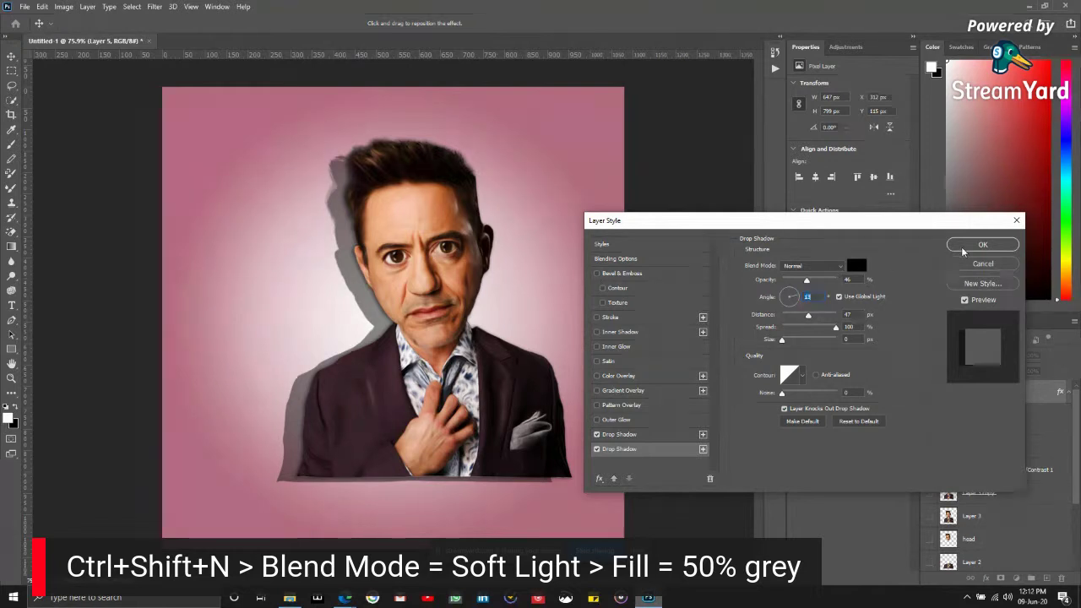
click(861, 291)
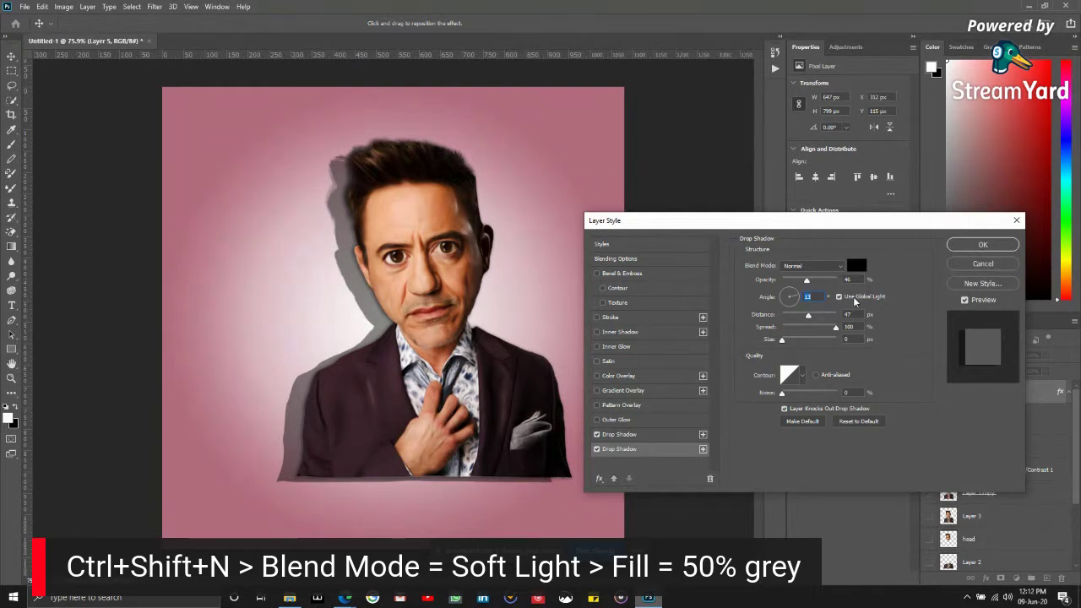
drag(794, 292, 798, 296)
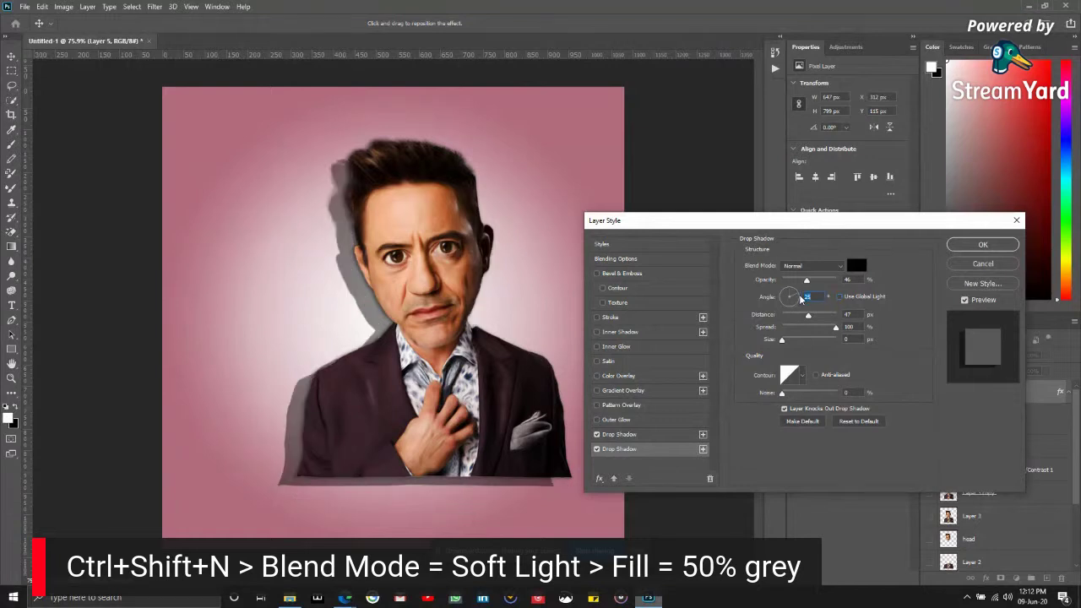
click(963, 245)
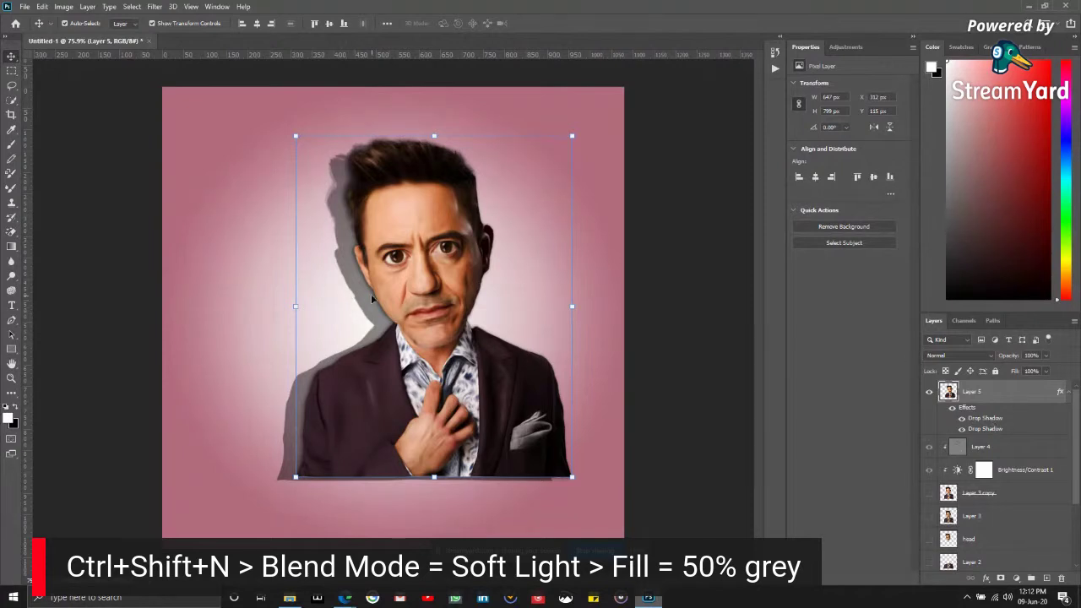
- Convert Layer 5's drop shadow effects into separate layers
right_click(1006, 420)
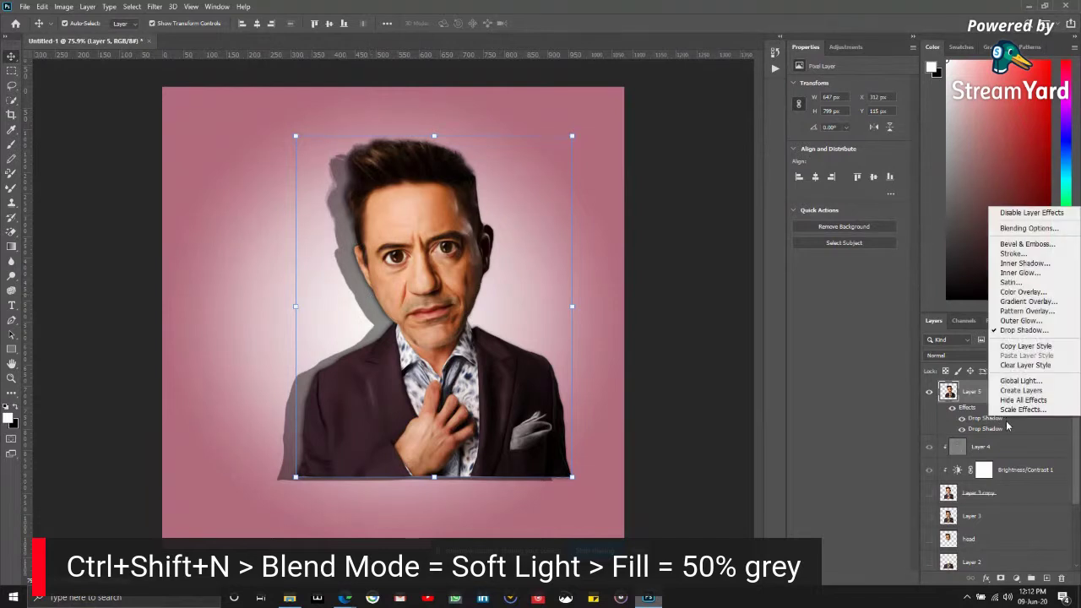
right_click(1006, 422)
right_click(1007, 425)
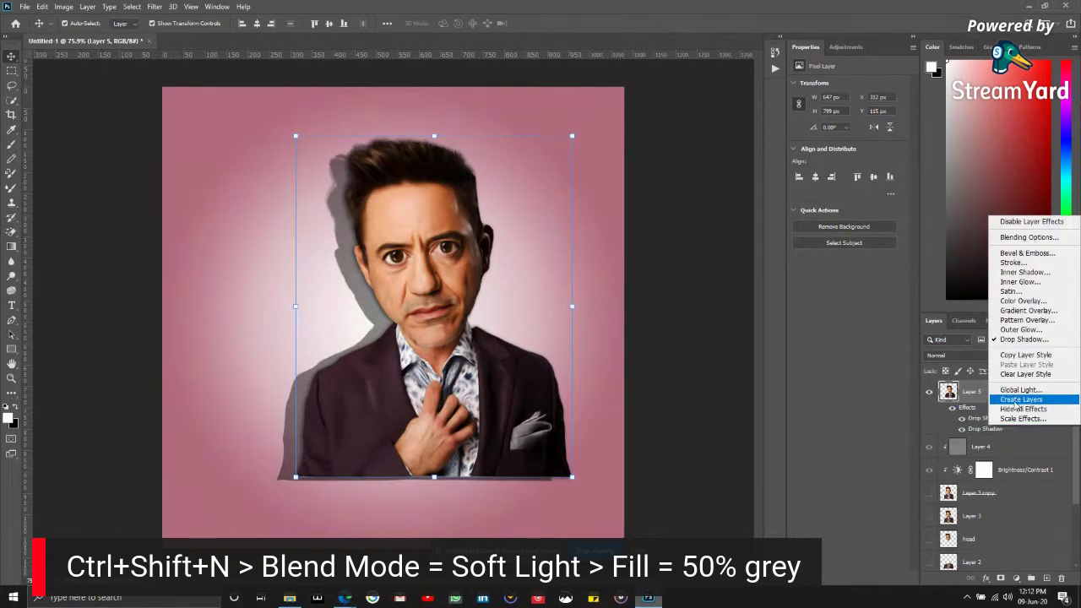
click(1021, 399)
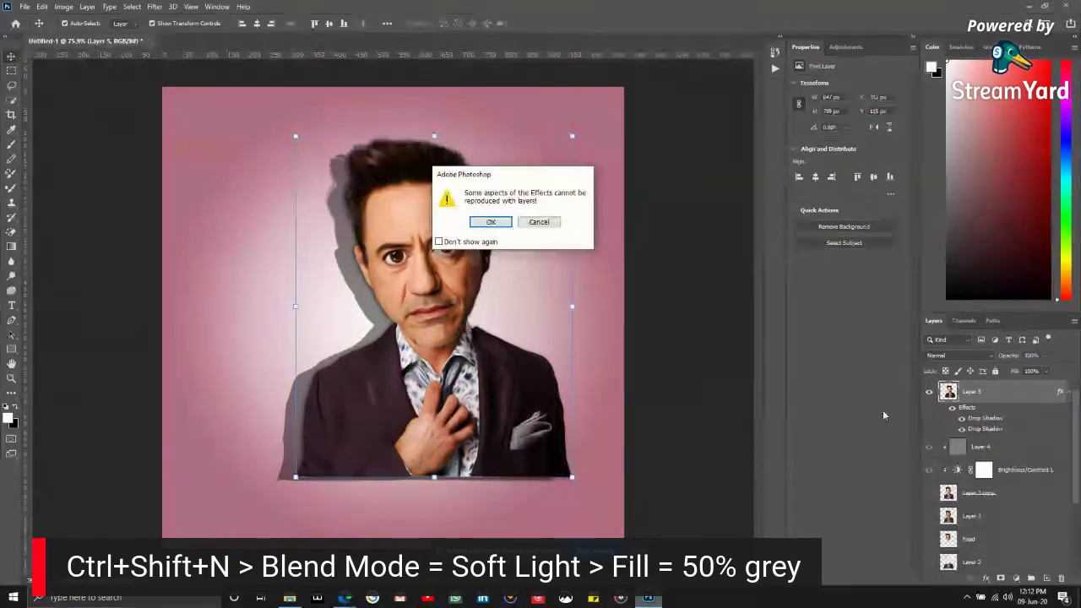
click(493, 224)
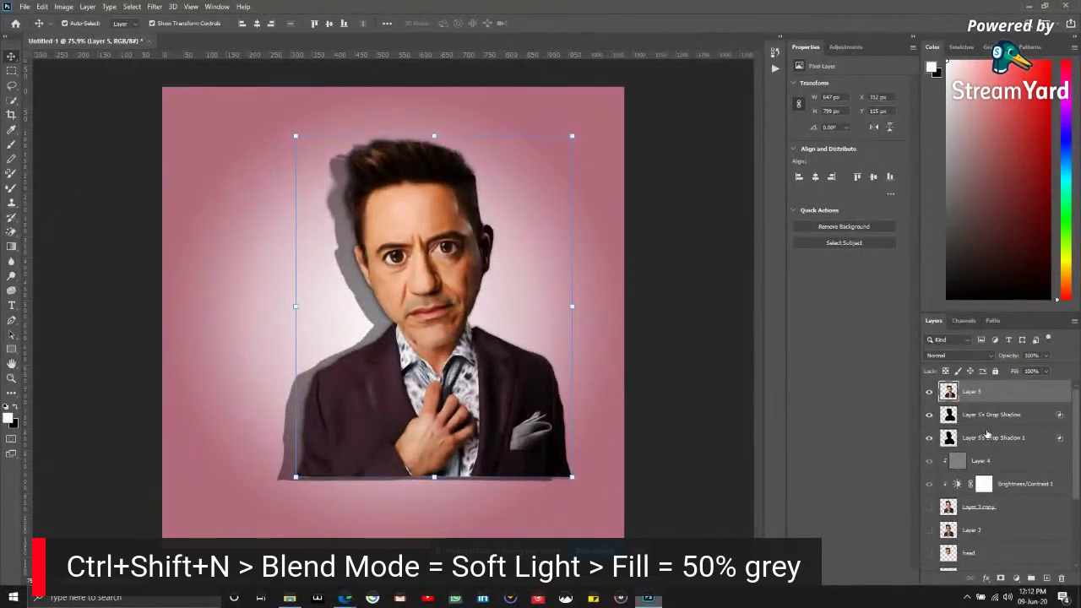
- Delete the Layer 5's Drop Shadow layer and keep only Layer 5's Drop Shadow 1 visible
click(930, 438)
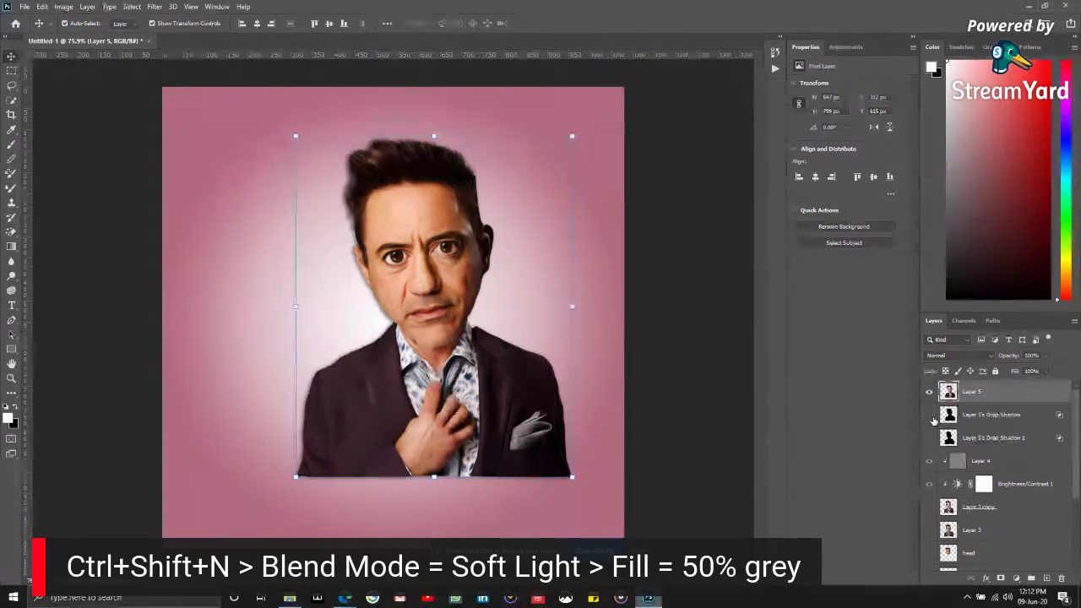
click(936, 418)
key(Delete)
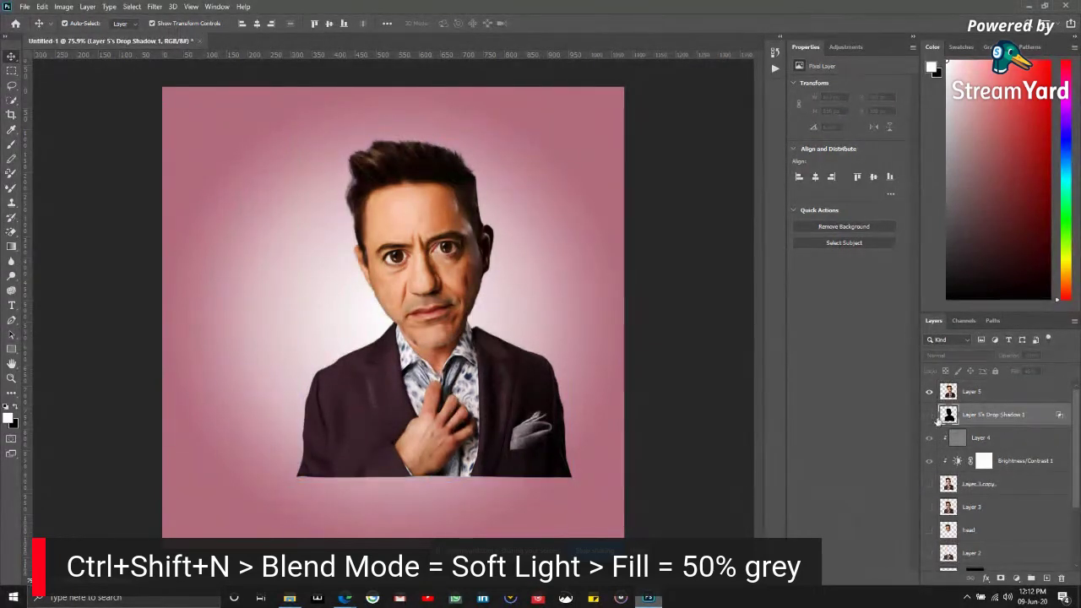
click(930, 415)
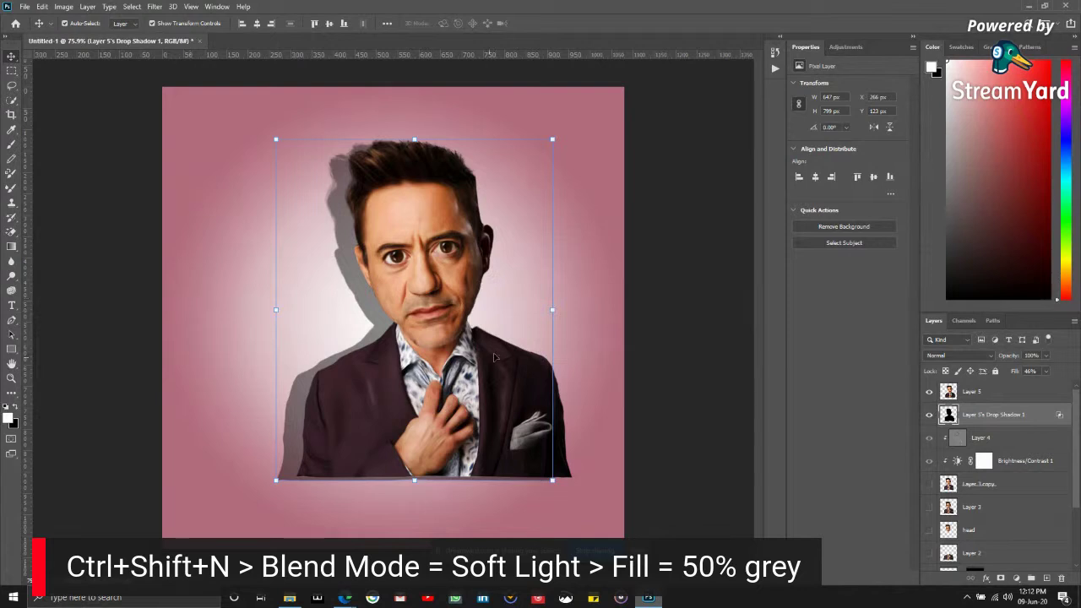
- Move the shadow layer left to X 177 px, Y 115 px and distort its upper corners into a lower, left-leaning shape
drag(355, 276, 315, 270)
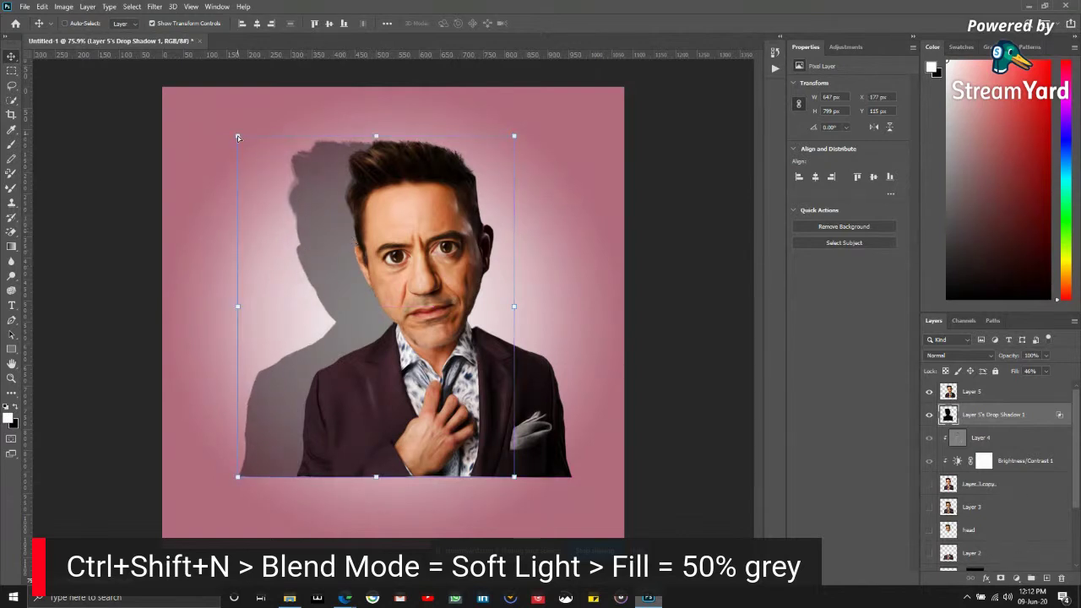
drag(237, 137, 179, 136)
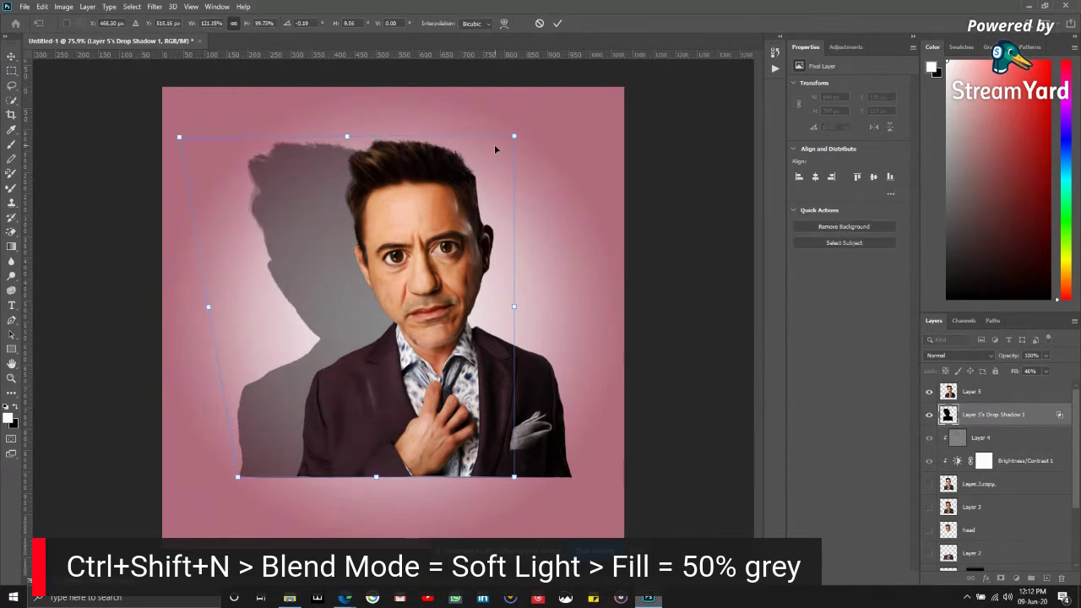
drag(513, 138, 359, 153)
drag(179, 141, 181, 232)
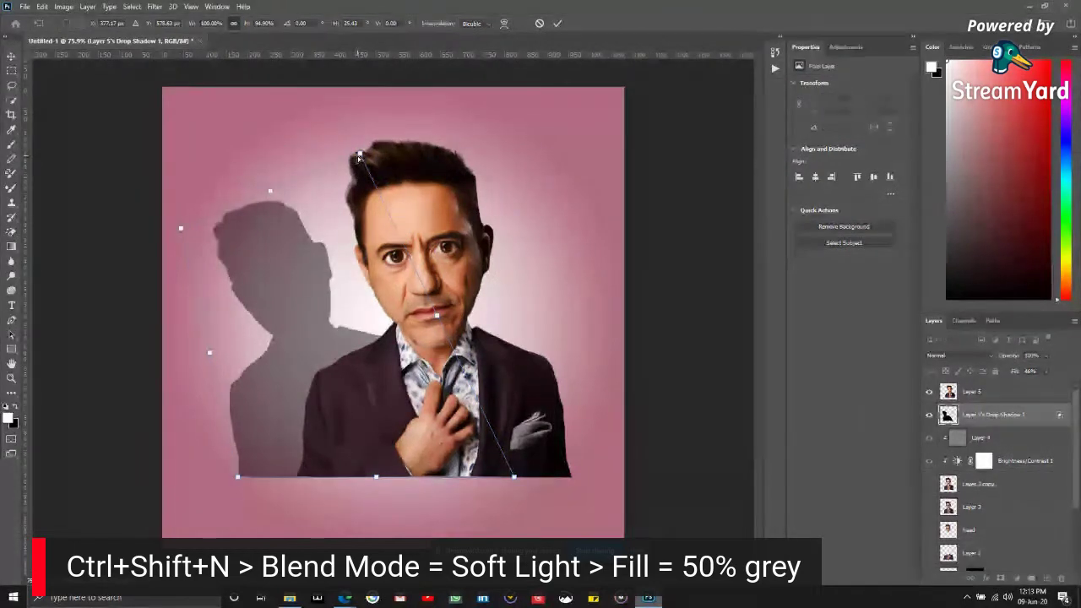
drag(358, 159, 321, 245)
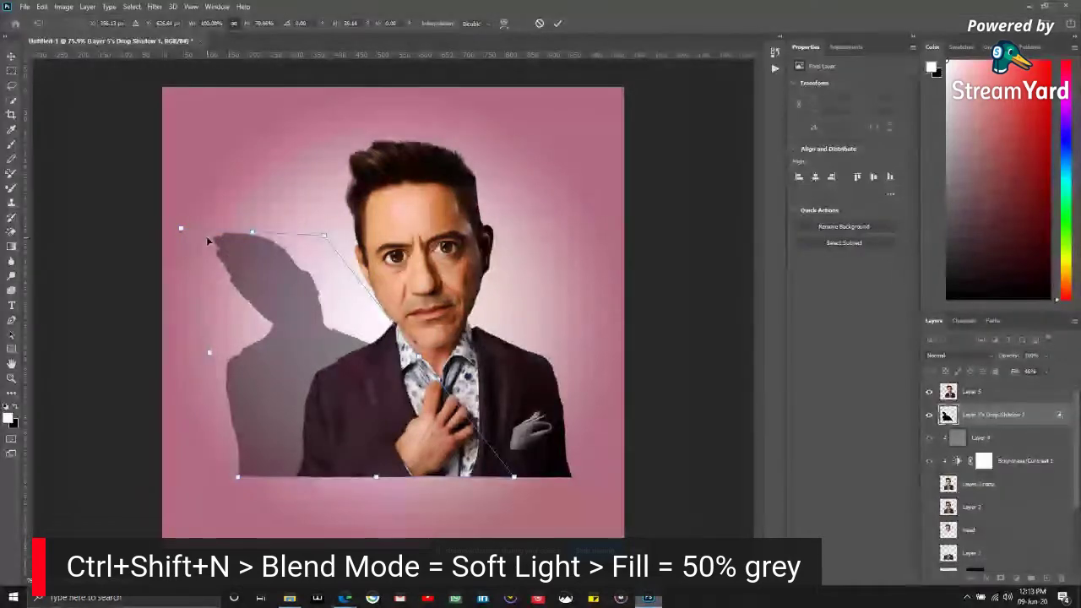
drag(181, 228, 176, 306)
drag(325, 235, 293, 319)
drag(297, 314, 274, 268)
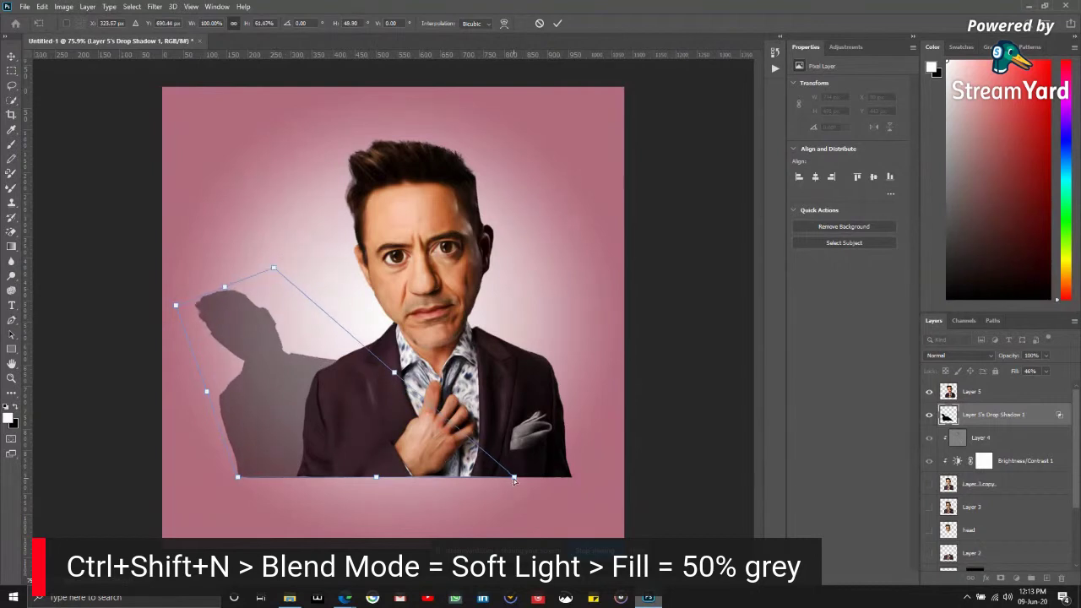
- Distort the shadow so its base meets the jacket's lower edge and its head leans left, making it about 676 × 455 px
drag(513, 479, 441, 433)
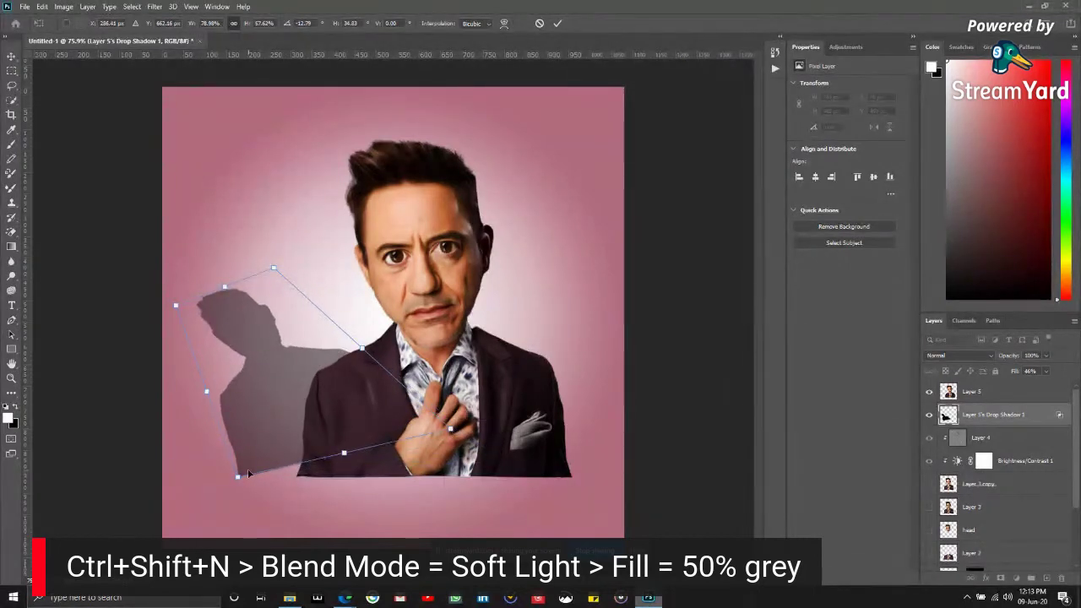
drag(240, 477, 297, 476)
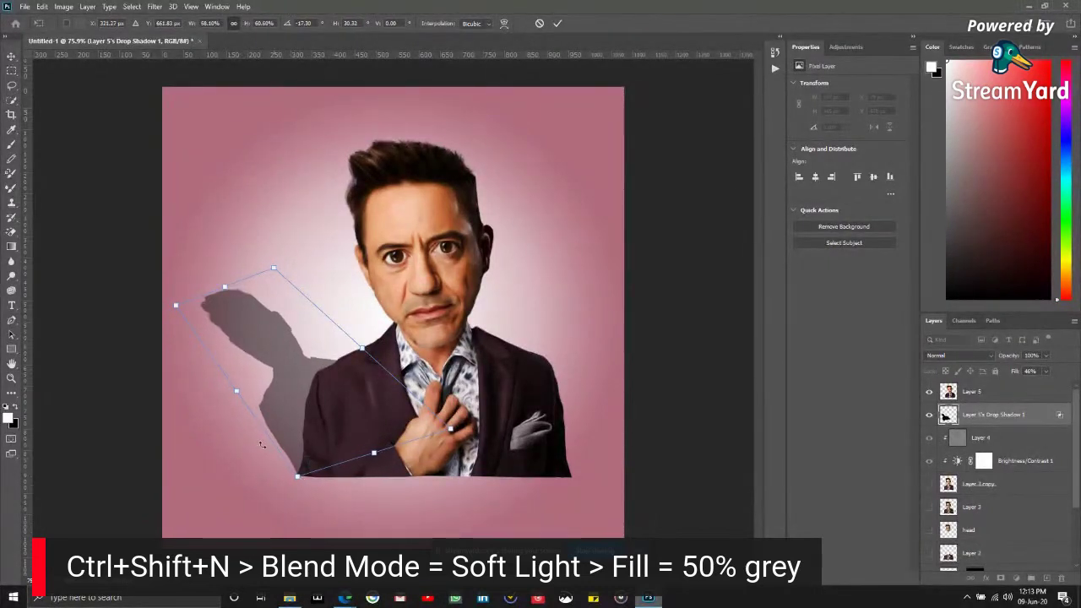
drag(273, 270, 311, 285)
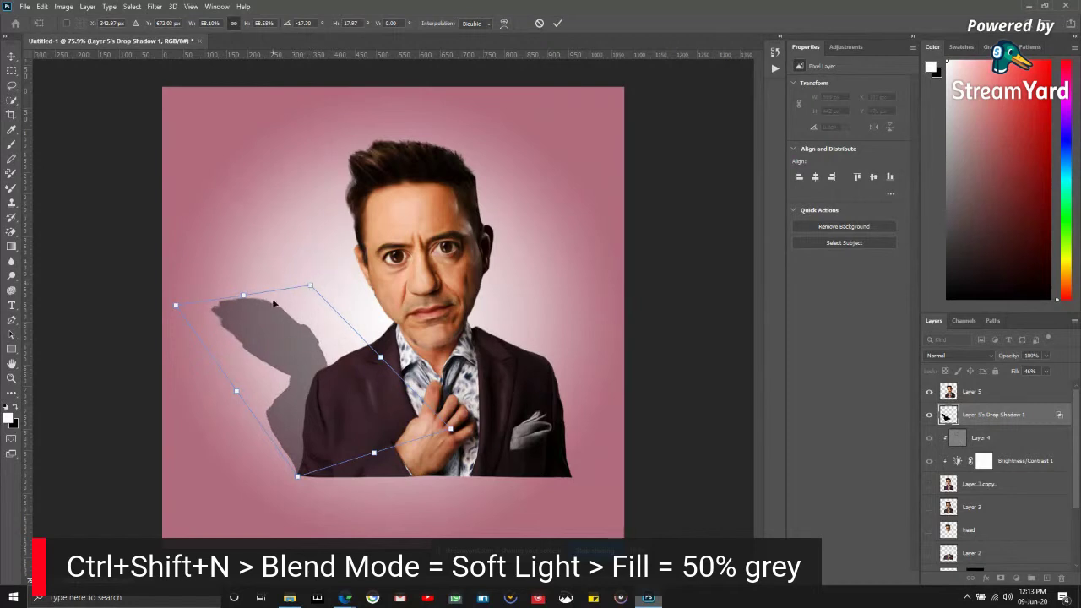
drag(178, 307, 172, 286)
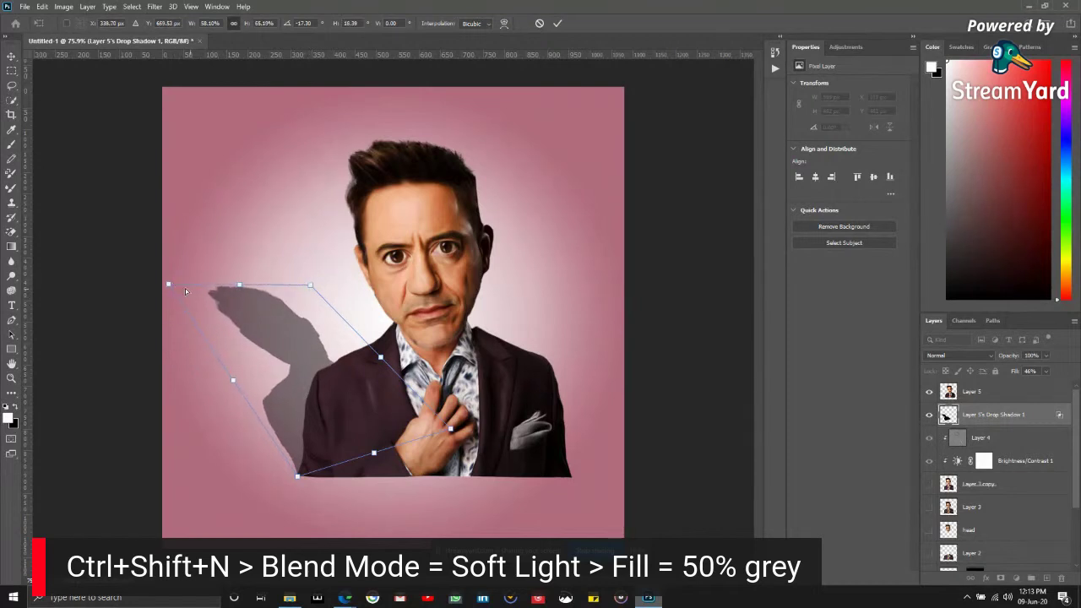
drag(312, 288, 314, 283)
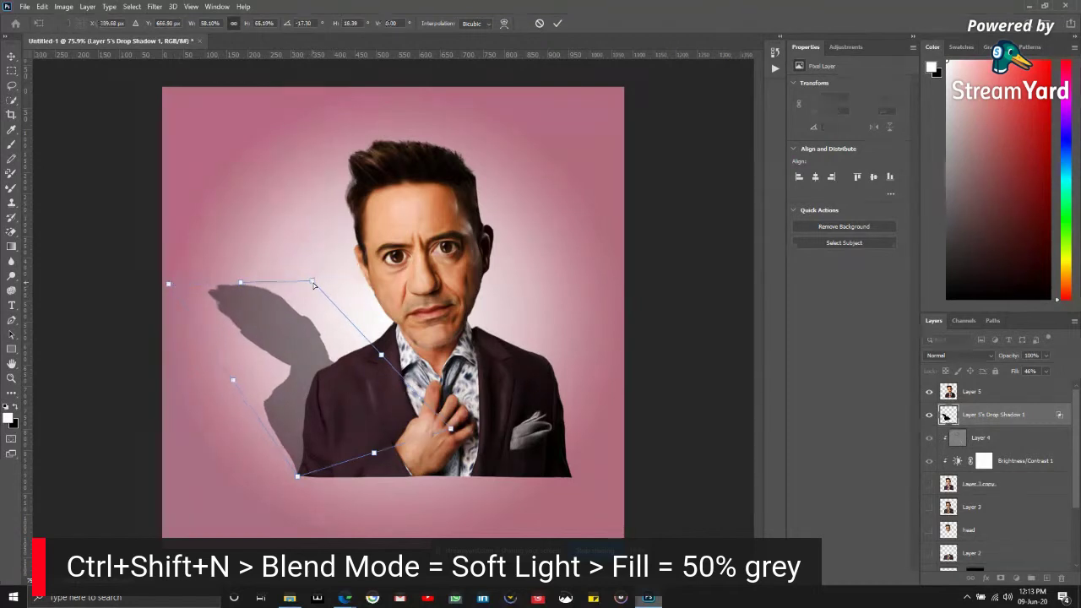
drag(450, 430, 490, 476)
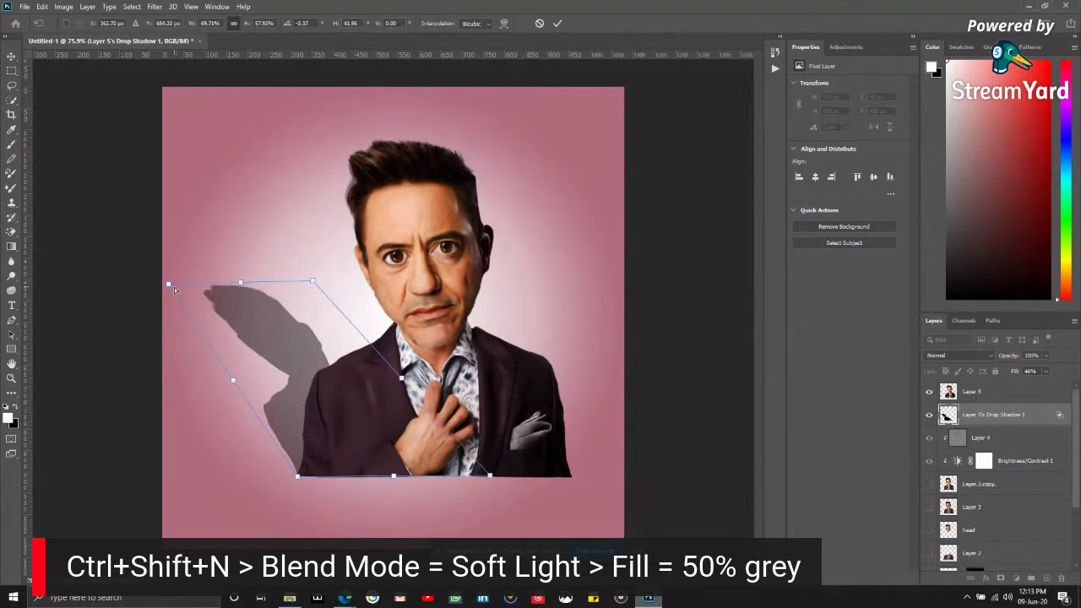
click(557, 23)
- Distort Layer 5's Drop Shadow 1 again, stretching it lower to the canvas's left edge at about 764 × 337 px
click(282, 372)
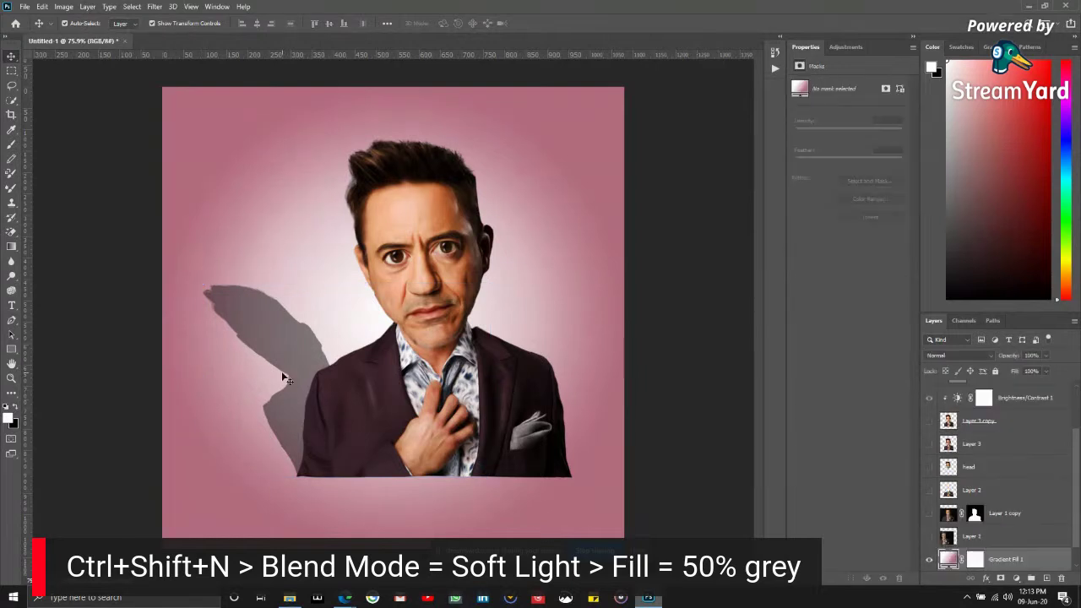
scroll(1005, 463, up, 3)
scroll(1005, 463, up, 2)
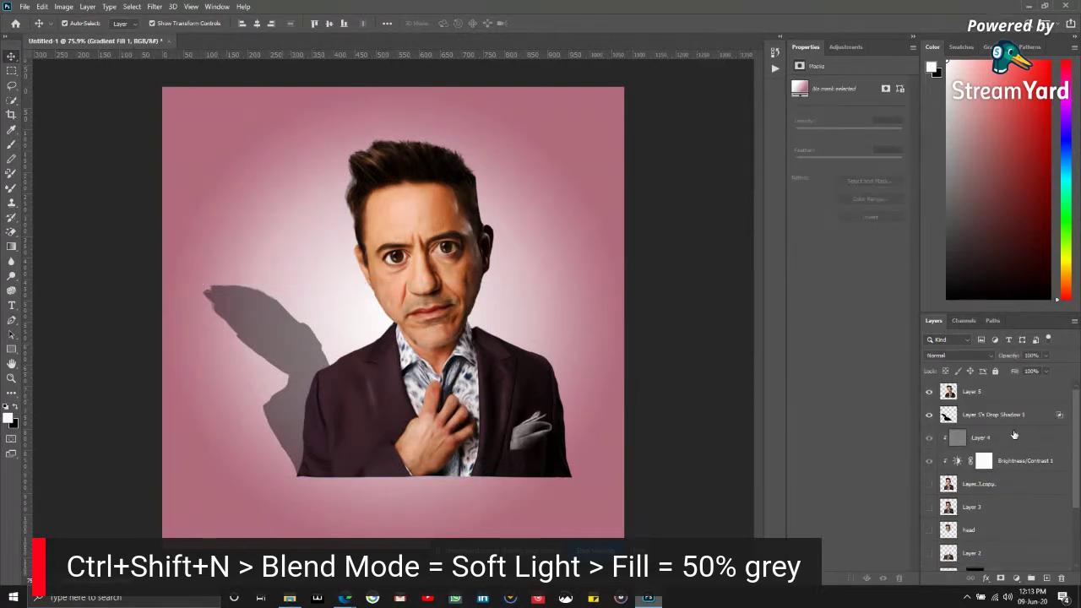
click(1020, 417)
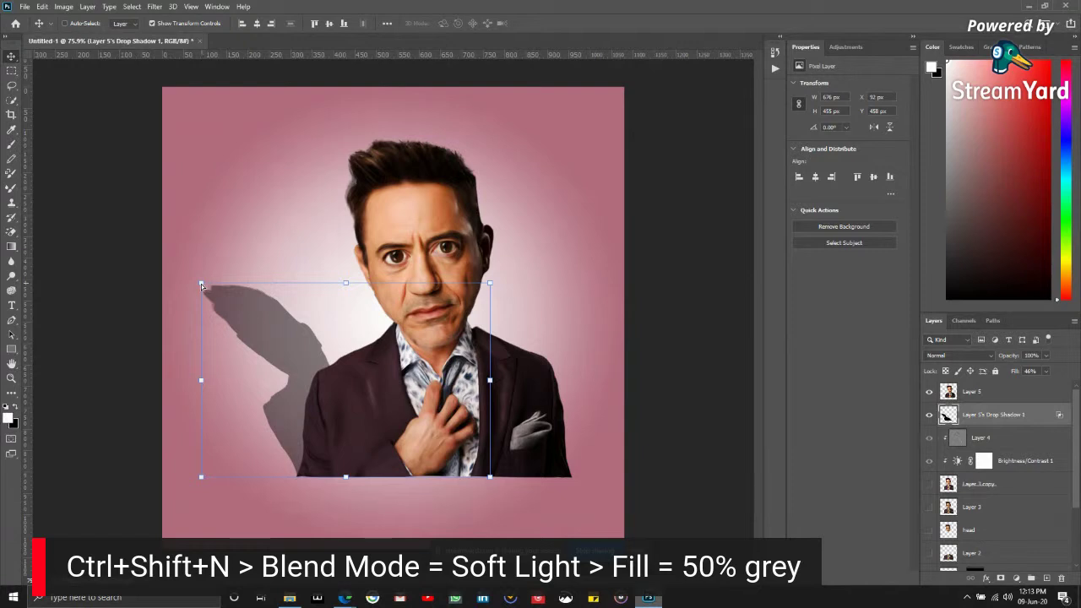
drag(203, 288, 160, 336)
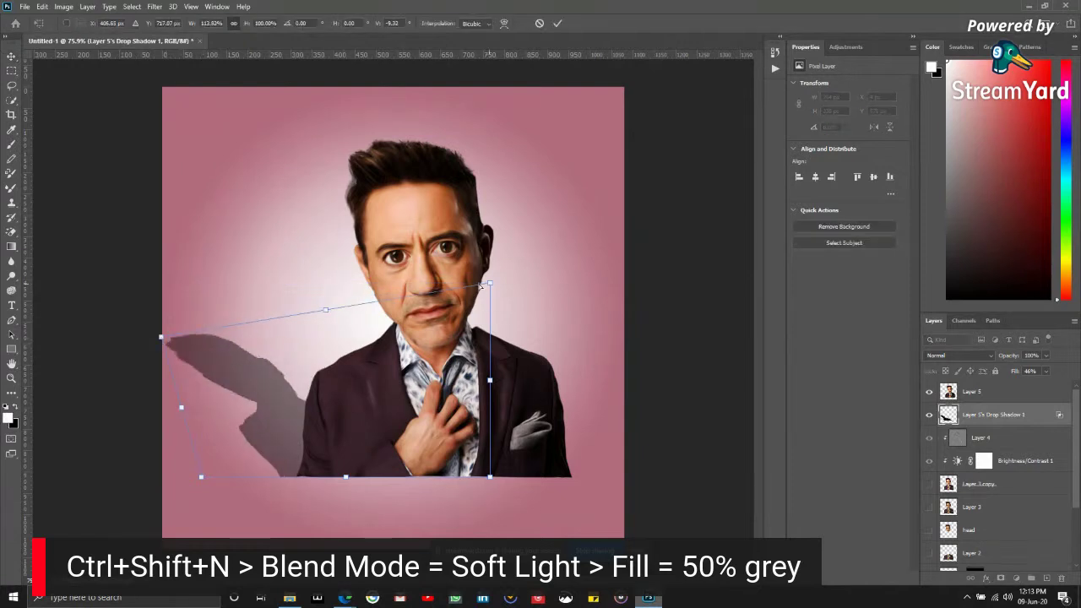
drag(488, 284, 311, 298)
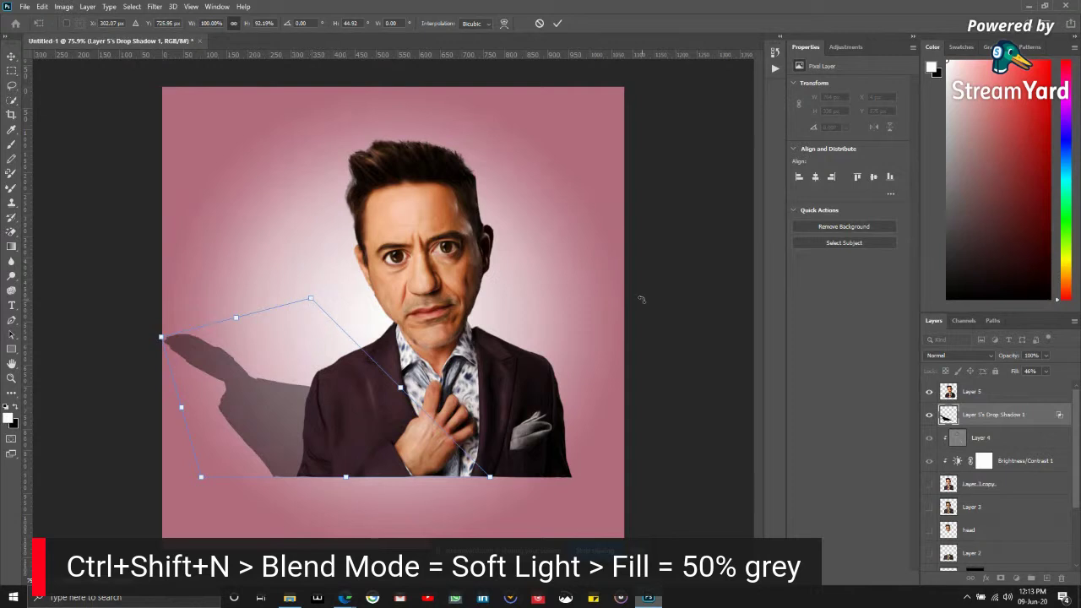
click(558, 23)
click(633, 301)
- Apply a Gaussian Blur with a radius of 8.4 px to Layer 5's Drop Shadow 1 and lower its opacity to about 76%
click(263, 429)
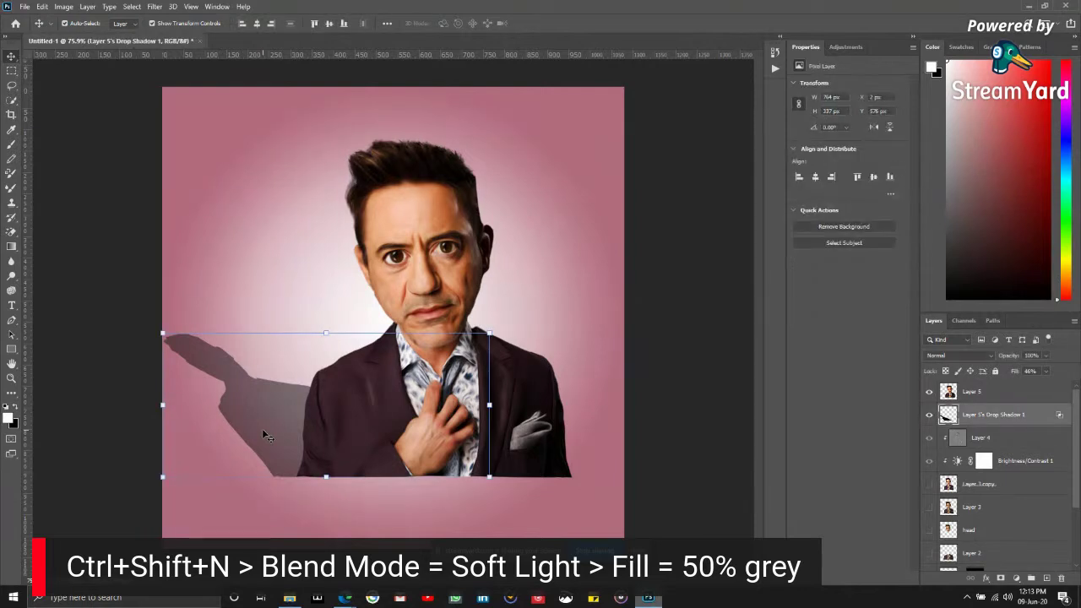
click(156, 8)
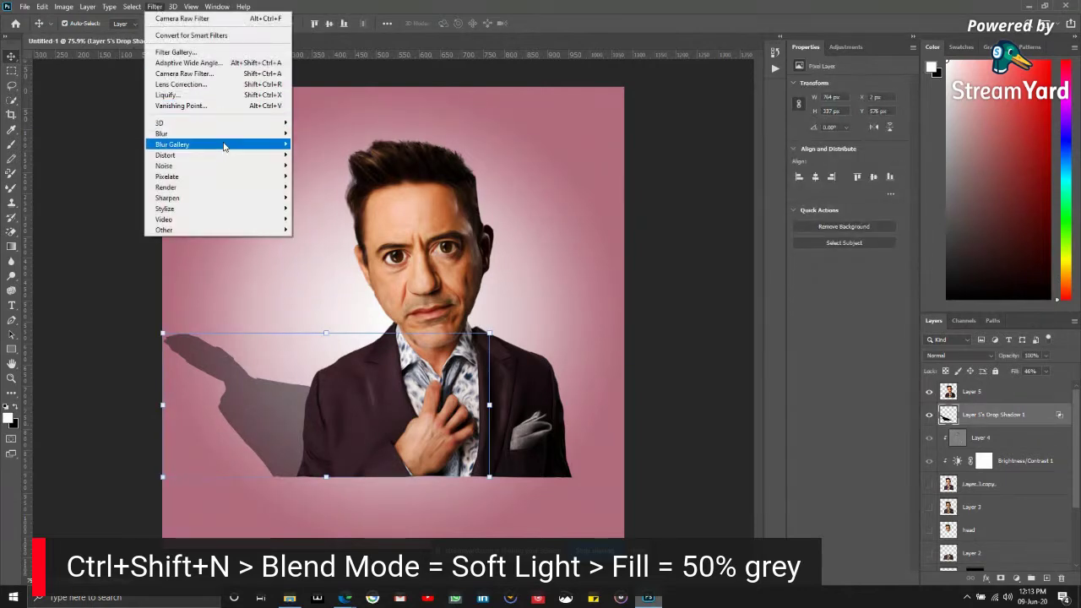
mouse_move(227, 138)
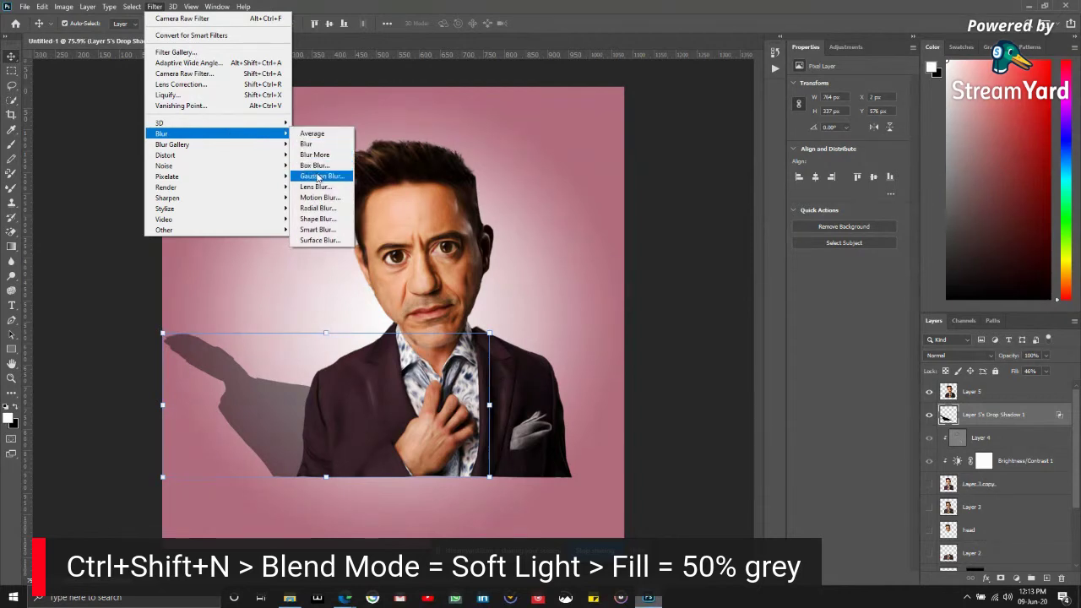
click(320, 176)
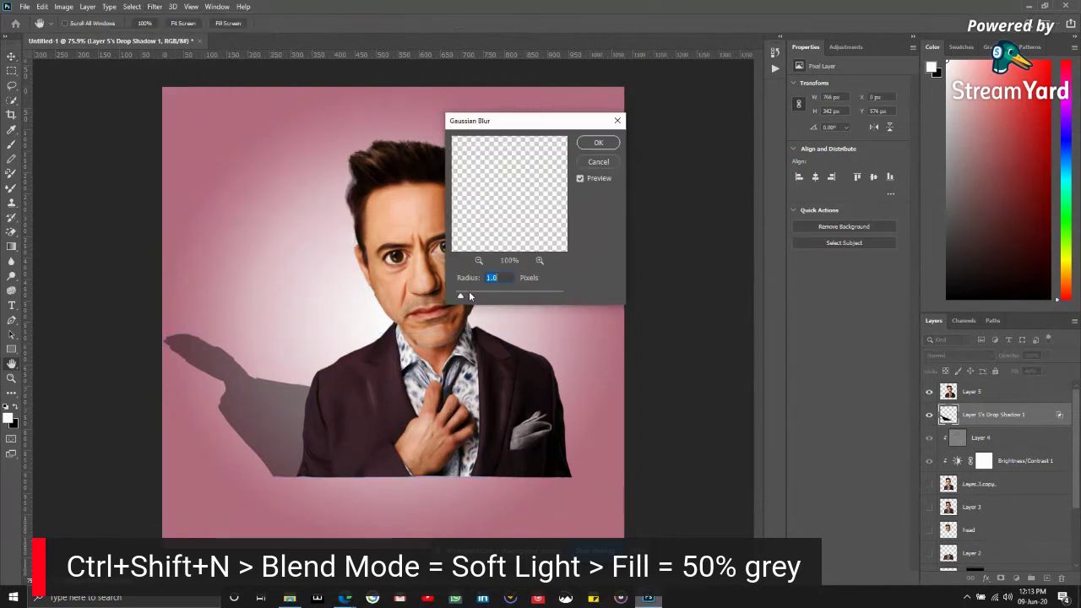
drag(474, 294, 225, 372)
drag(460, 297, 495, 300)
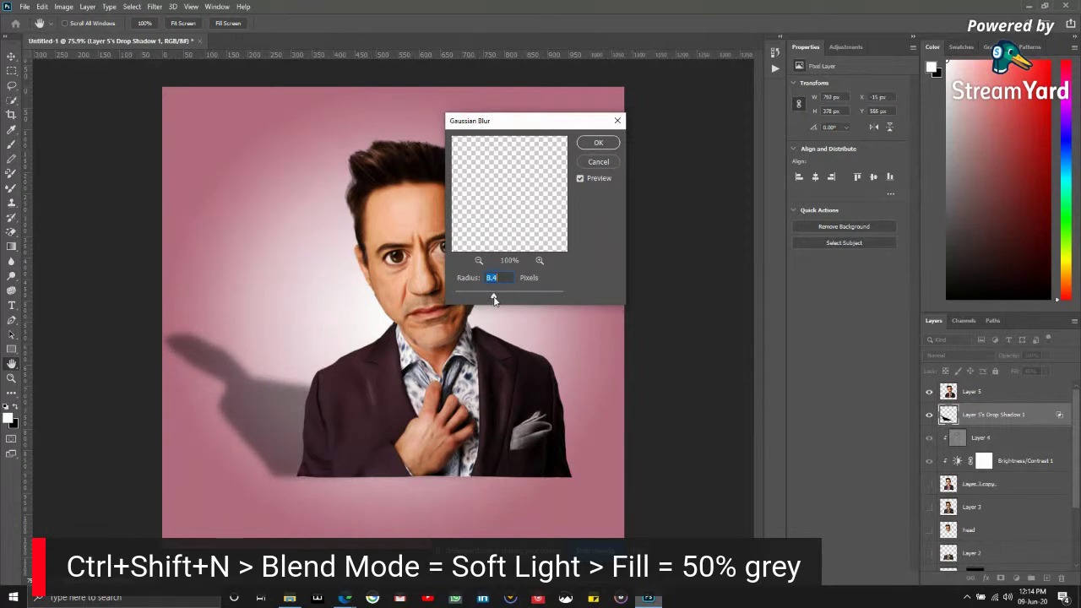
click(596, 143)
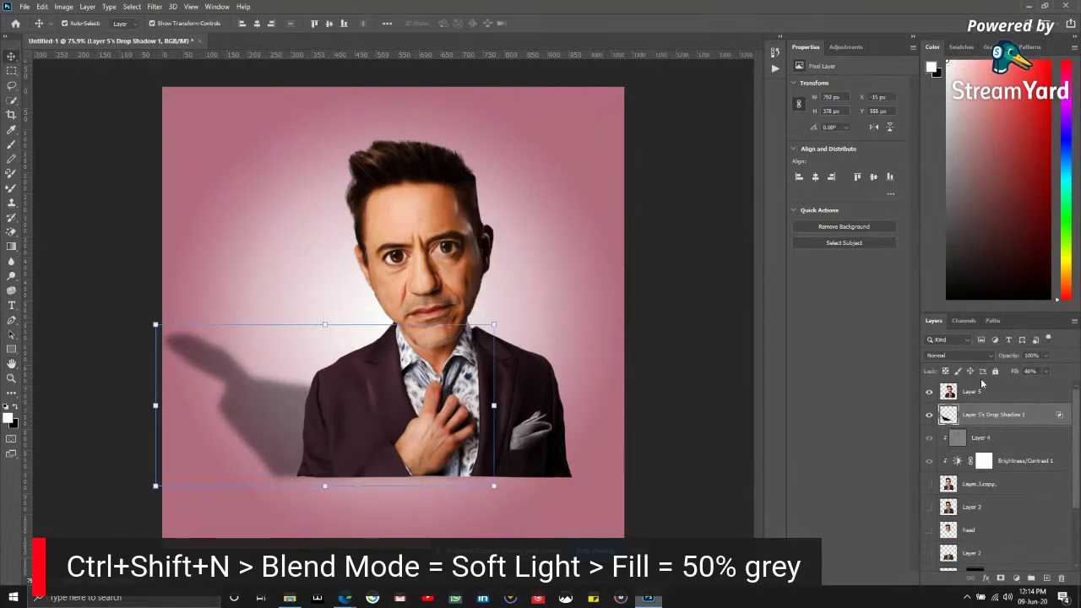
drag(1028, 368, 1039, 371)
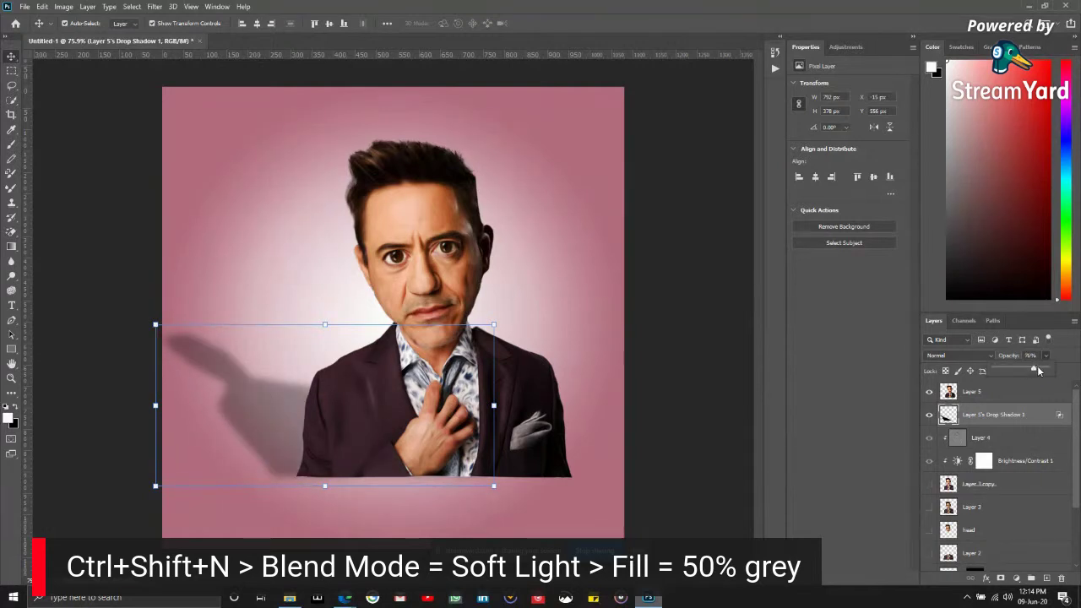
click(208, 401)
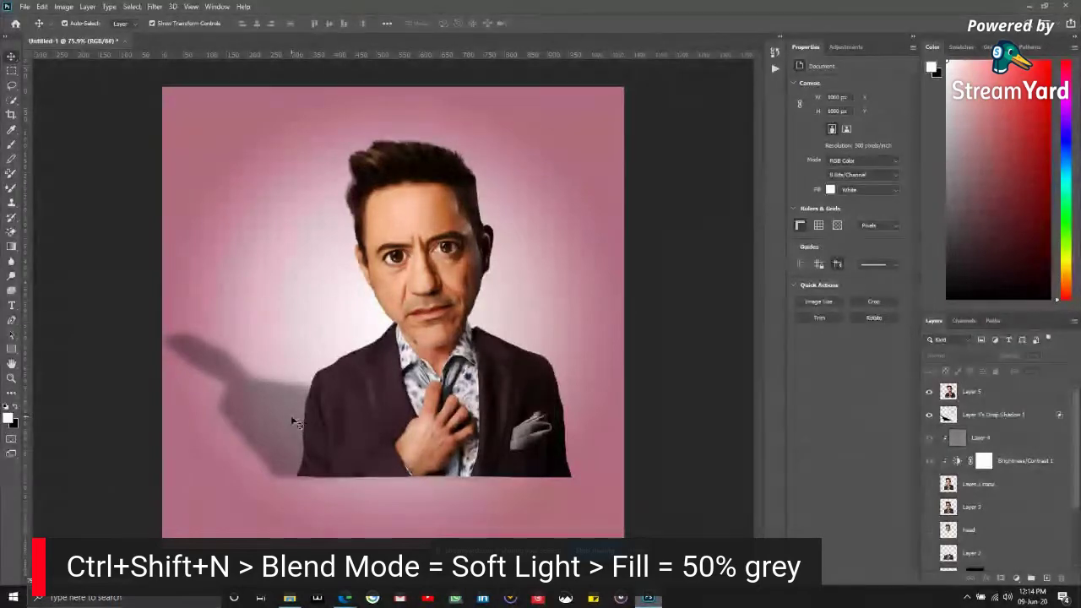
- Delete the Layer 5's Drop Shadow 1 layer and give Layer 5 a single soft Drop Shadow effect at about 25% opacity
click(1021, 419)
key(Delete)
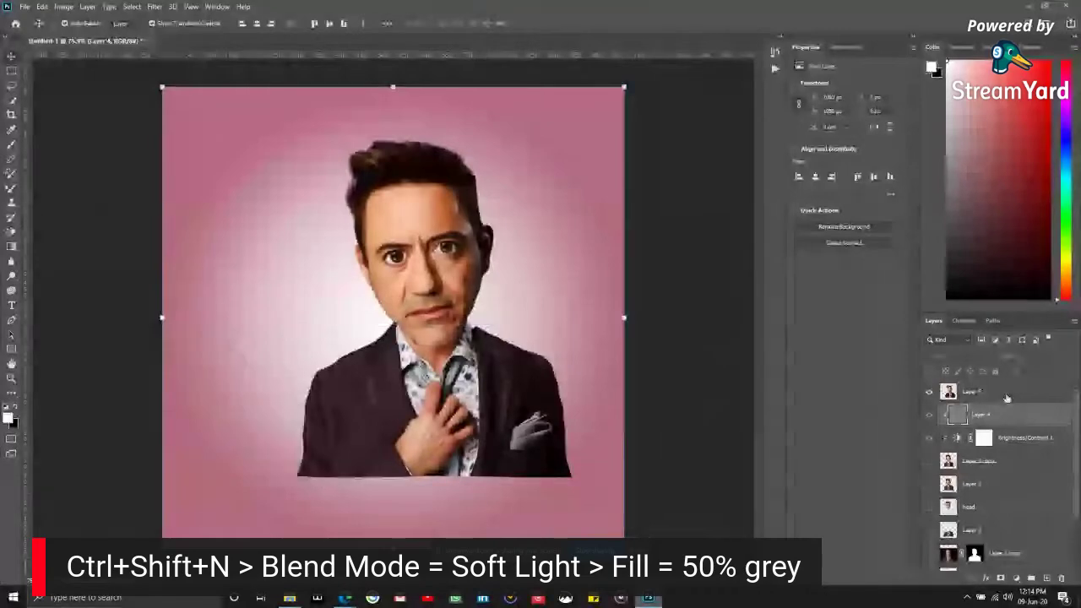
click(1007, 393)
double_click(1007, 394)
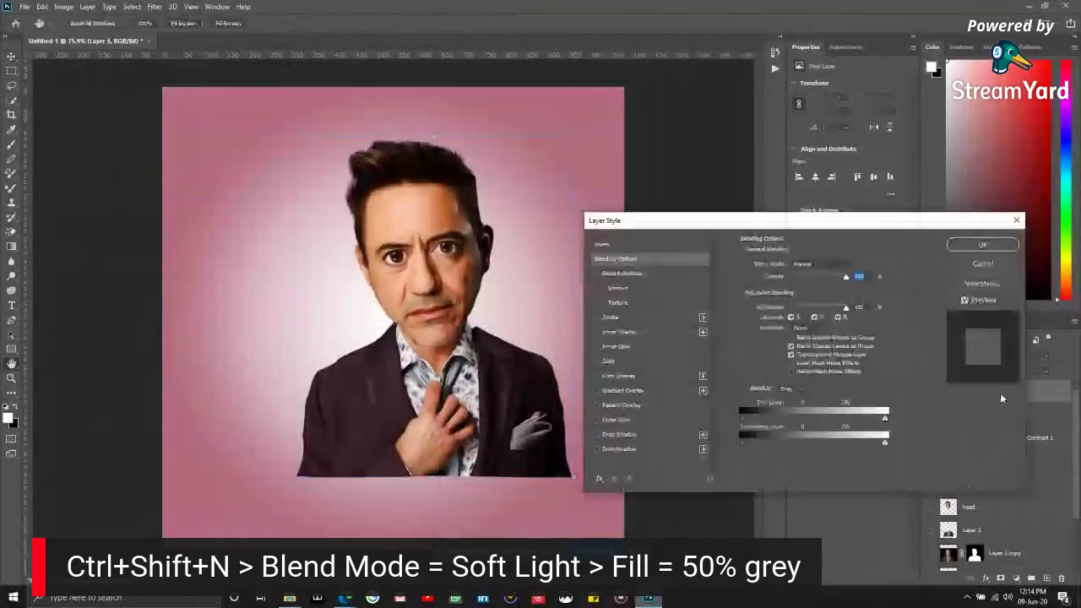
click(632, 450)
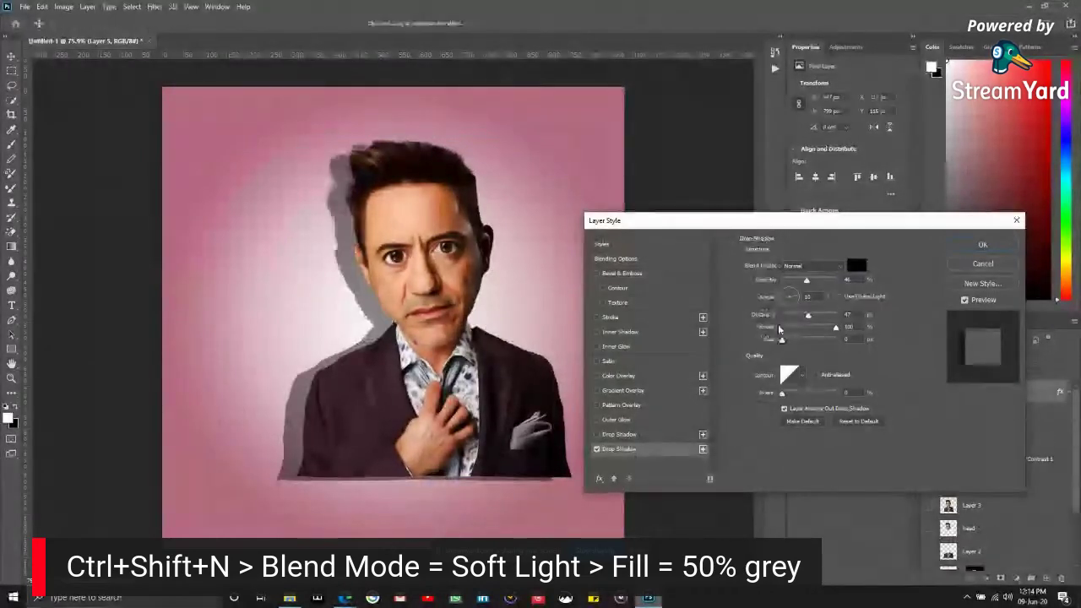
click(596, 448)
click(596, 434)
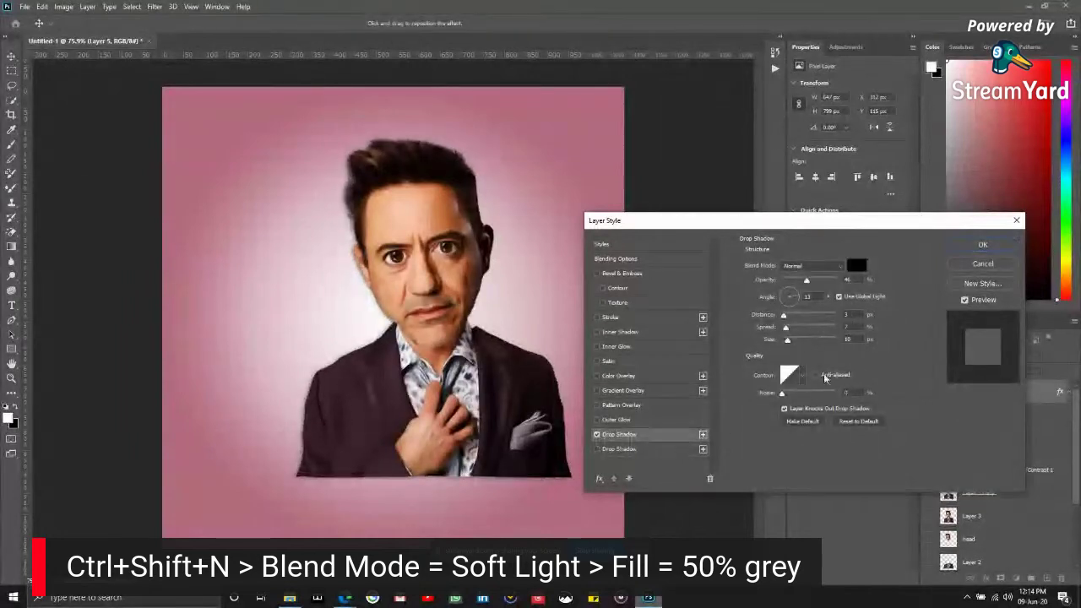
drag(807, 280, 794, 284)
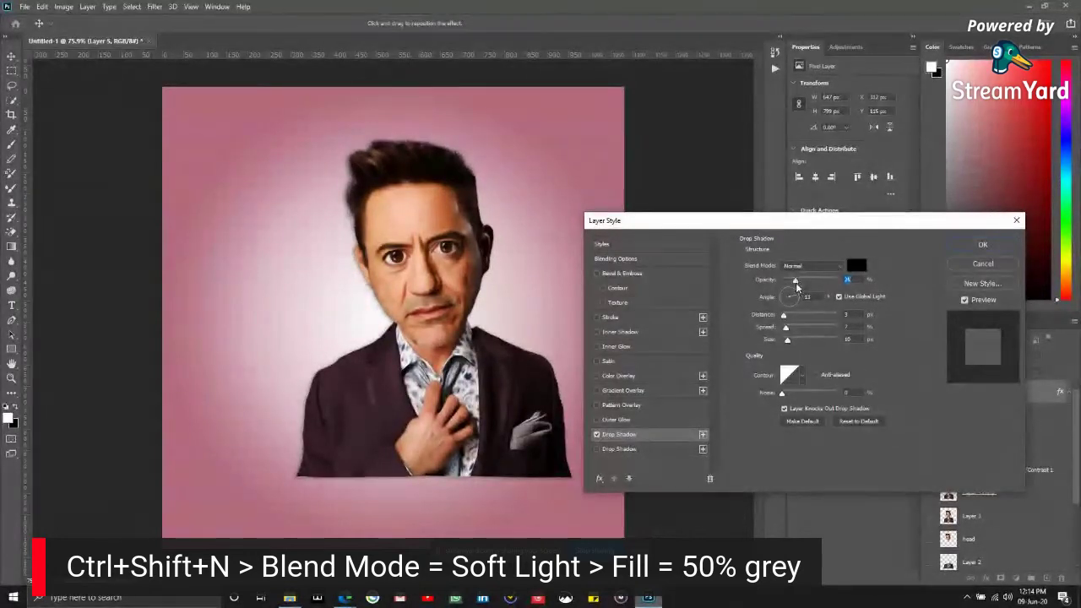
click(997, 252)
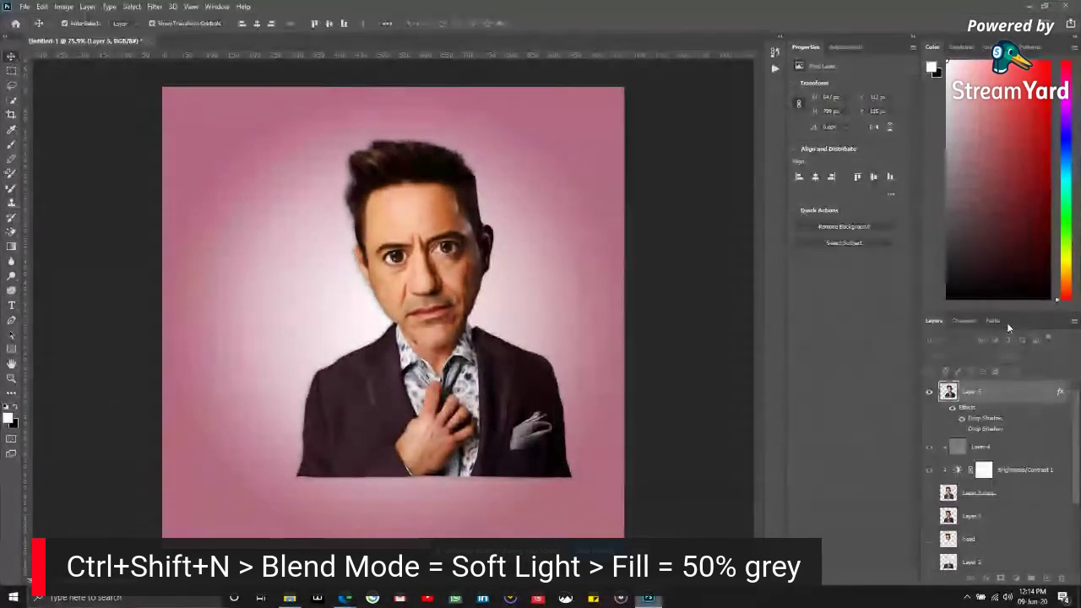
right_click(1013, 421)
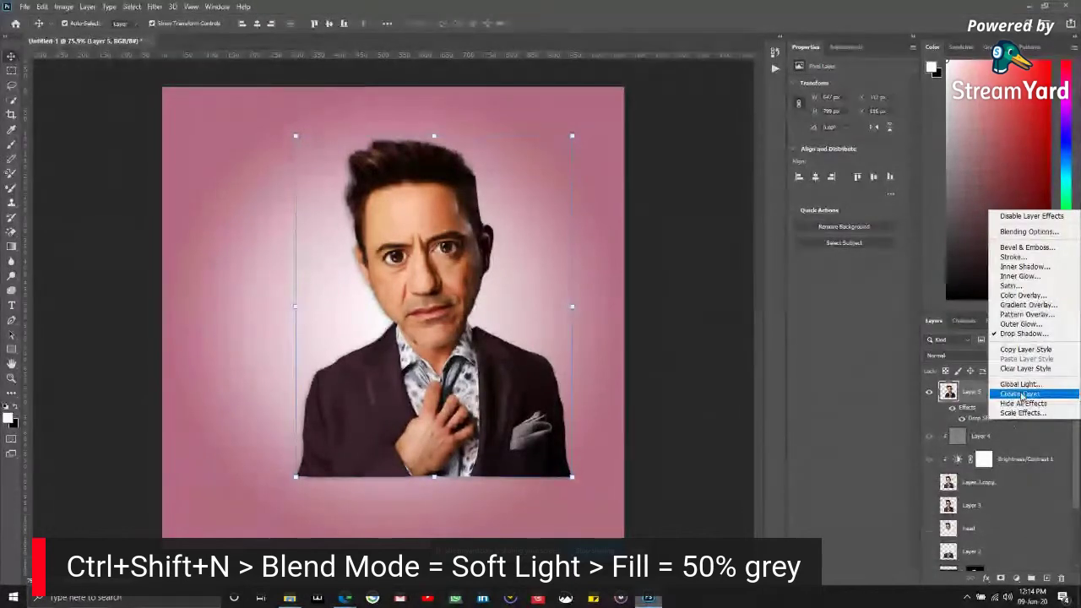
click(856, 411)
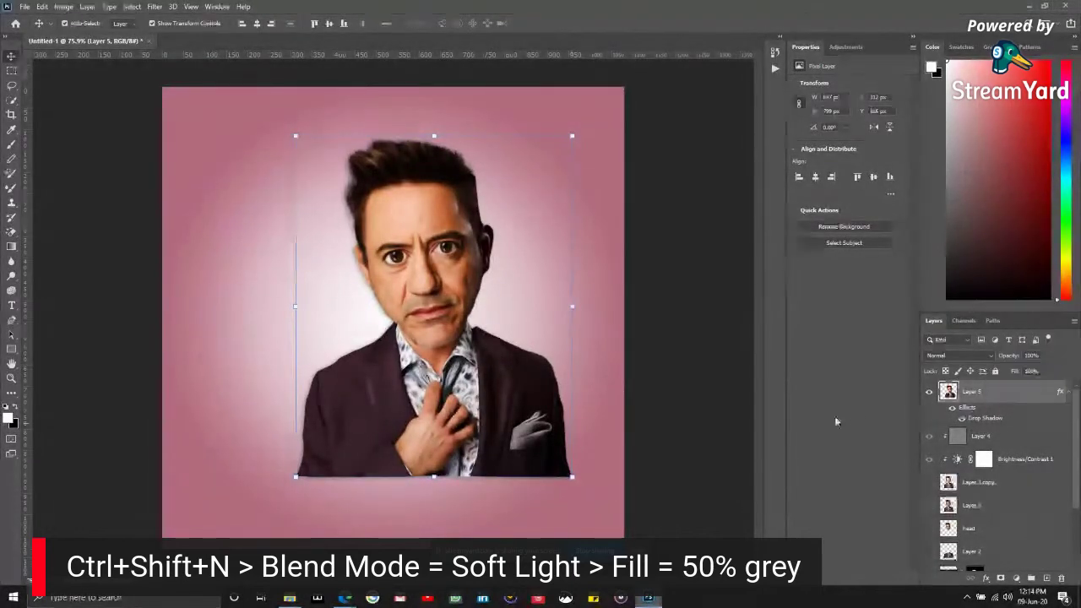
- Move Layer 5 down, enlarge it proportionally to about 825 × 1019 px and centre it horizontally on the canvas
drag(450, 370, 398, 450)
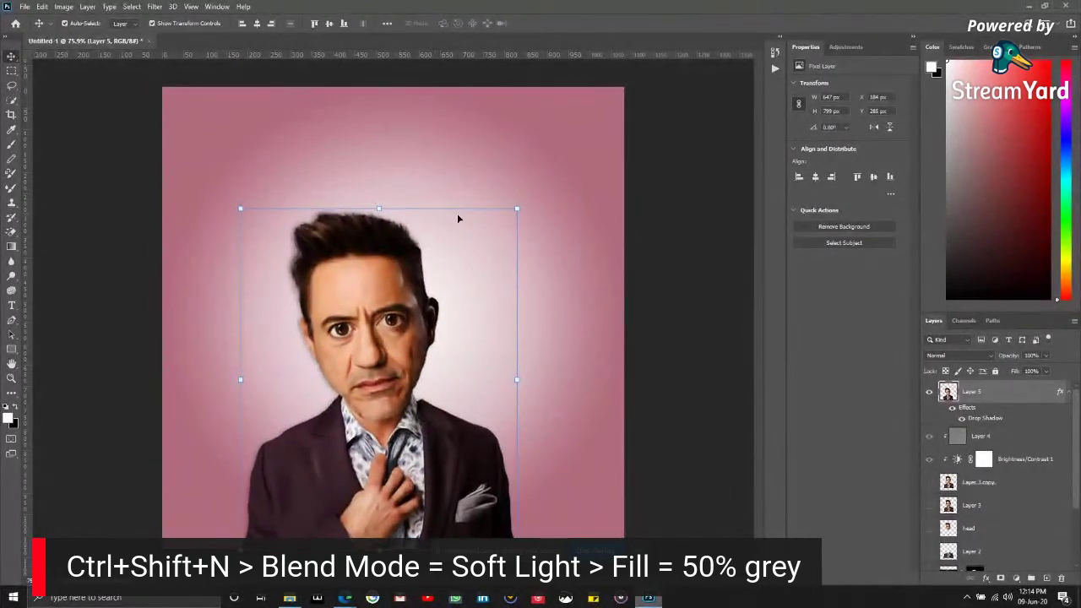
drag(516, 205, 594, 114)
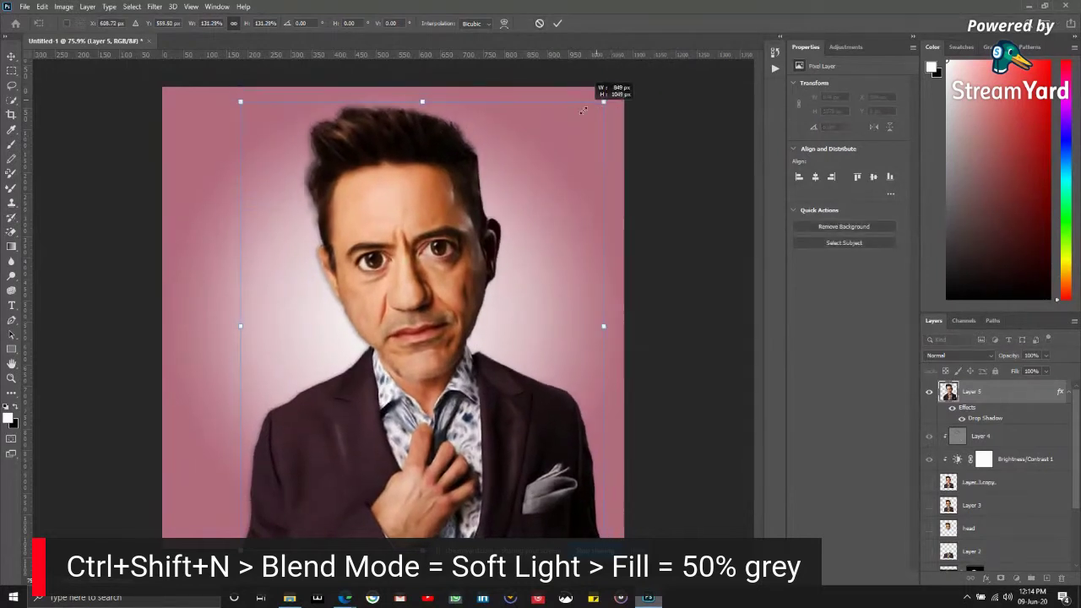
click(557, 22)
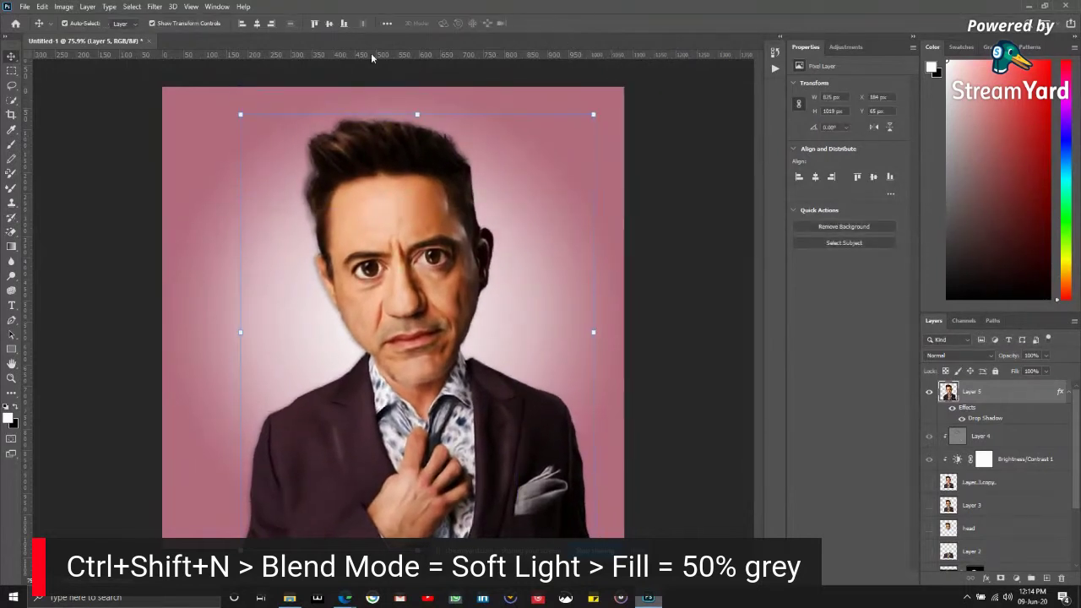
click(257, 23)
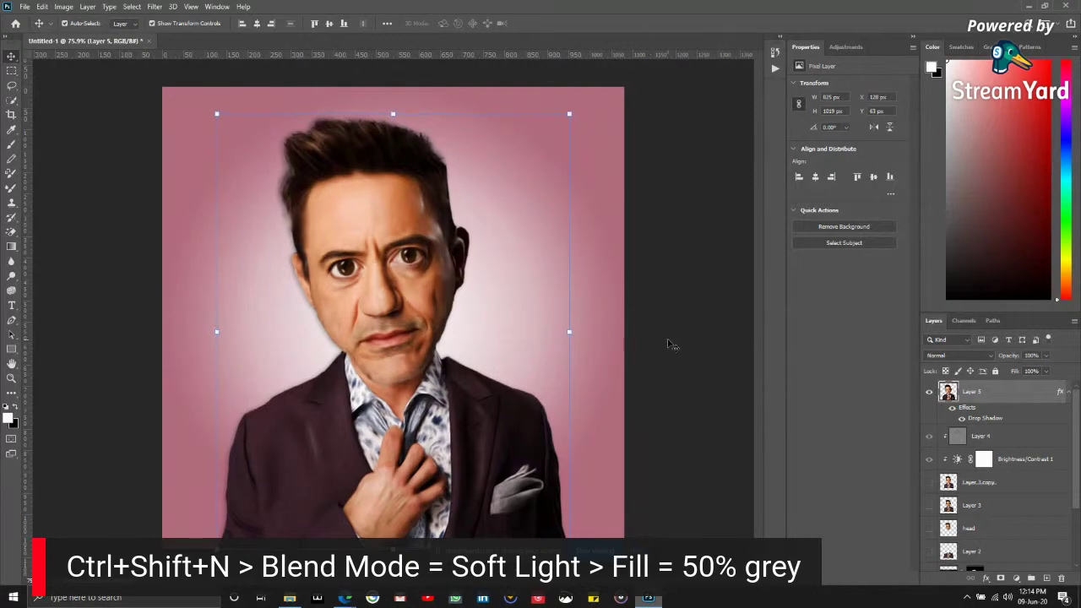
key(ctrl+shift+n)
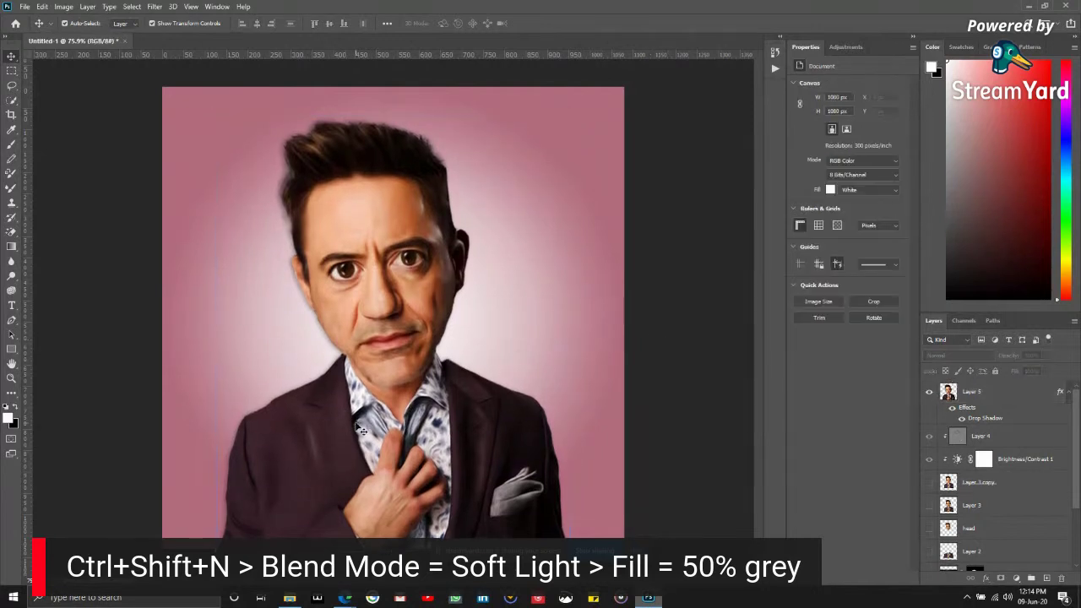
key(Escape)
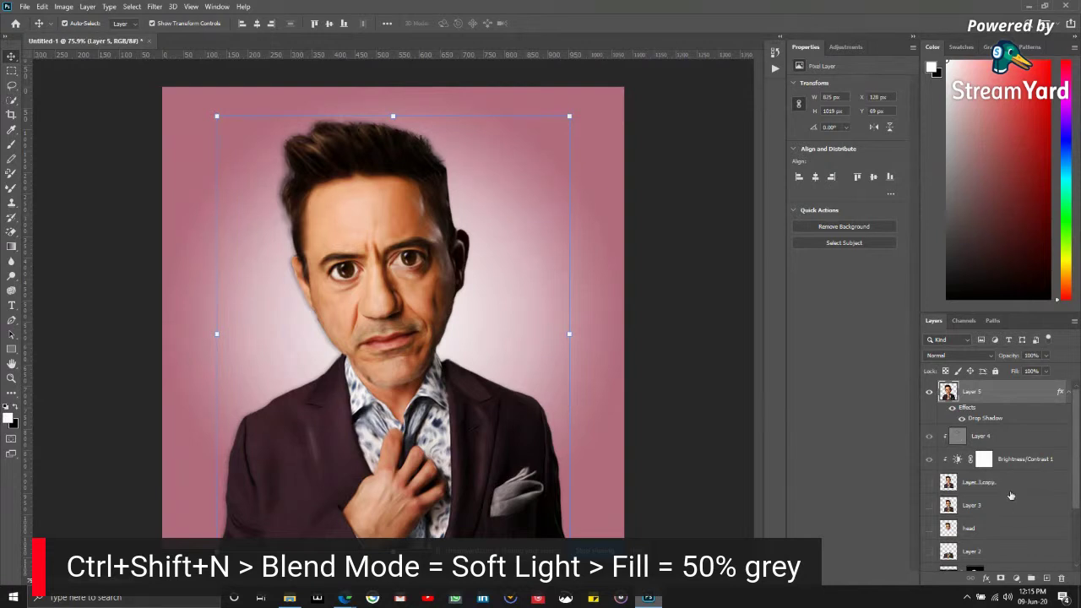
- Draw a white circle about 716 px in diameter directly above Gradient Fill 1 and place it behind the portrait's head and shoulders
scroll(1023, 540, down, 3)
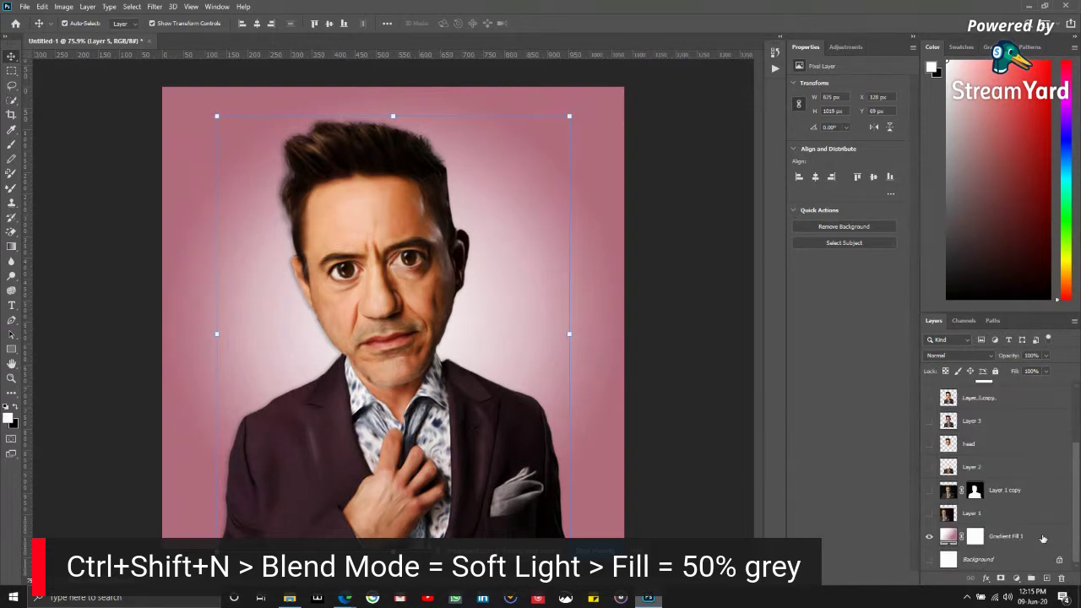
click(1009, 541)
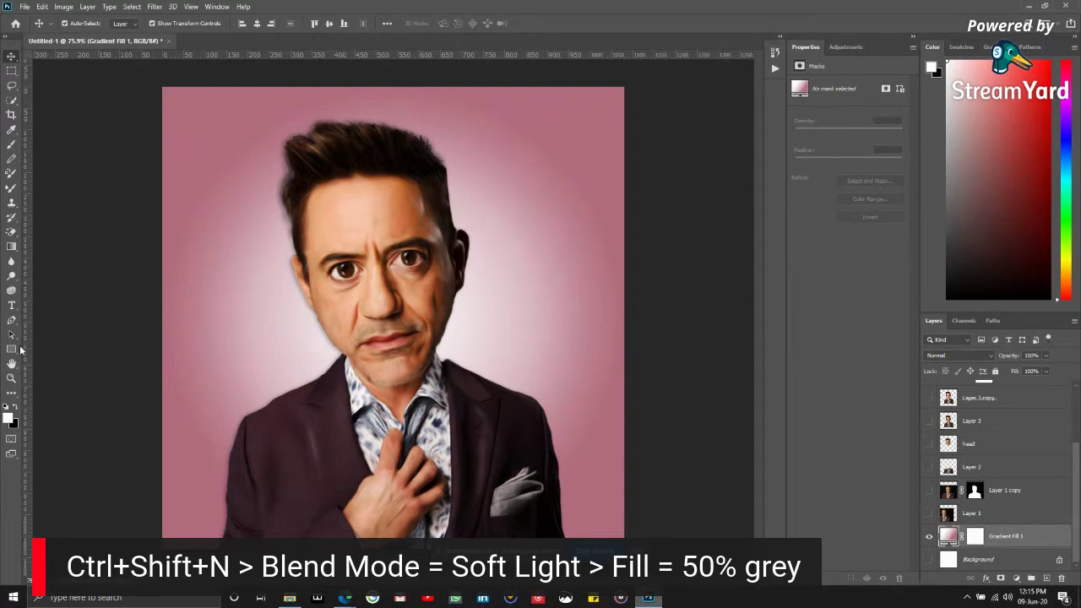
click(20, 348)
right_click(12, 355)
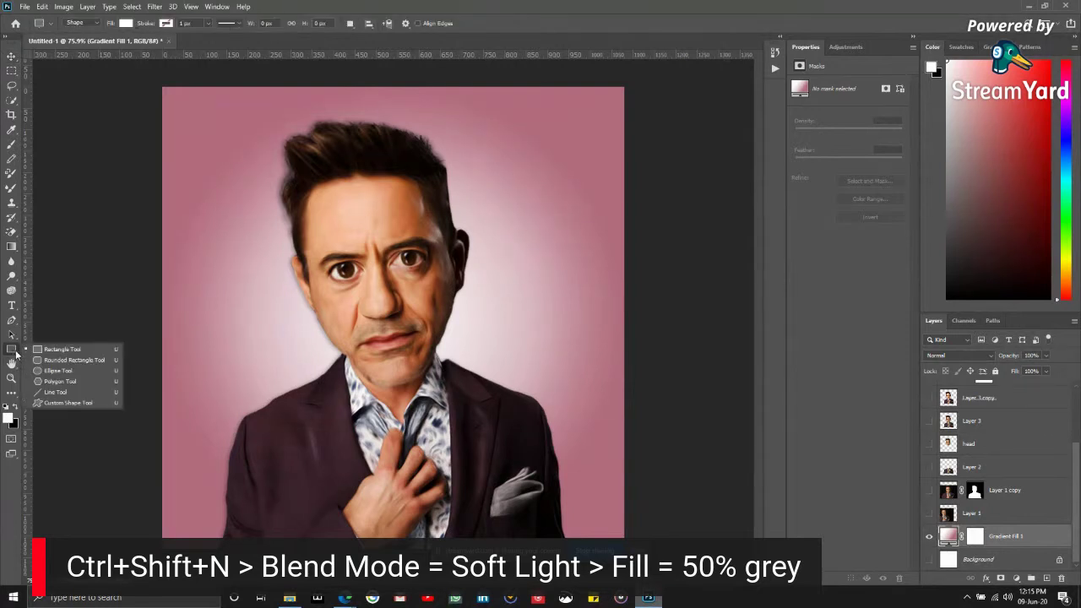
click(59, 369)
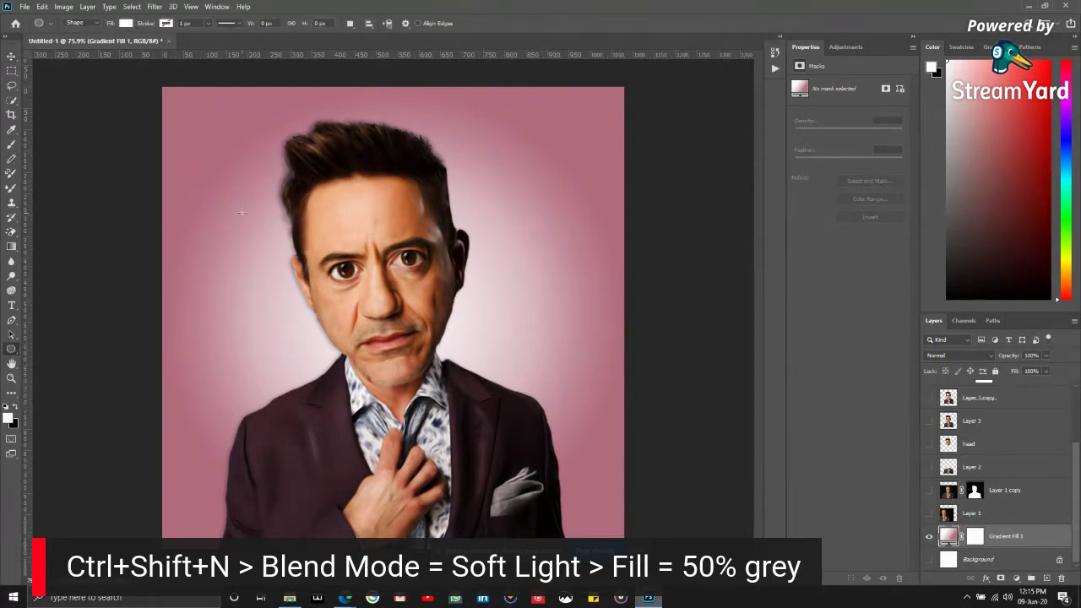
drag(241, 209, 417, 363)
key(v)
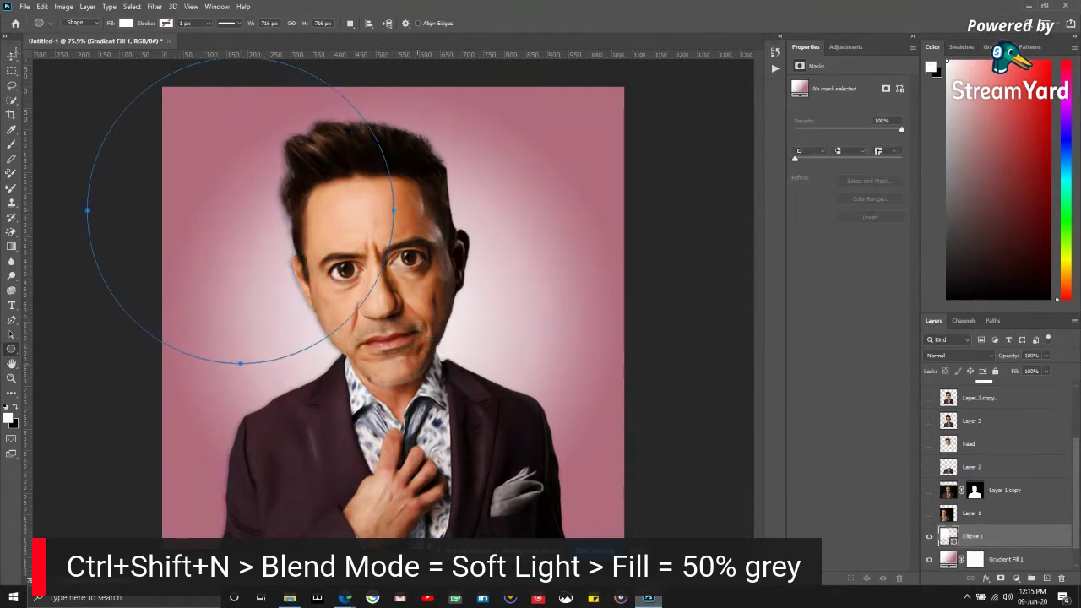
drag(235, 241, 382, 349)
- Try a cyan-blue hue of about 190° for the circle's fill and settle on white
click(797, 138)
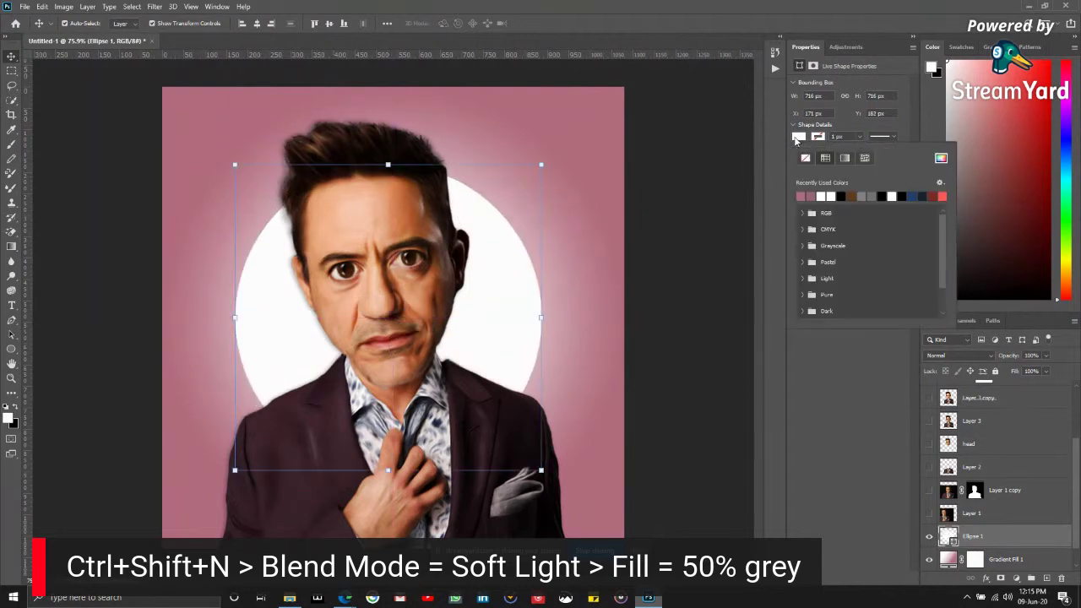
click(941, 159)
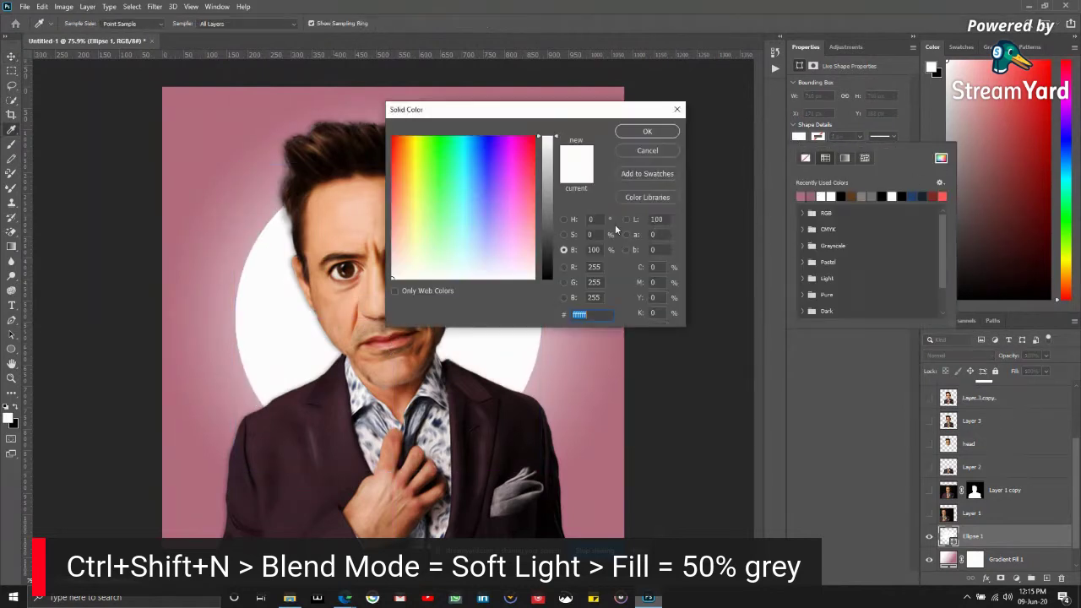
click(565, 219)
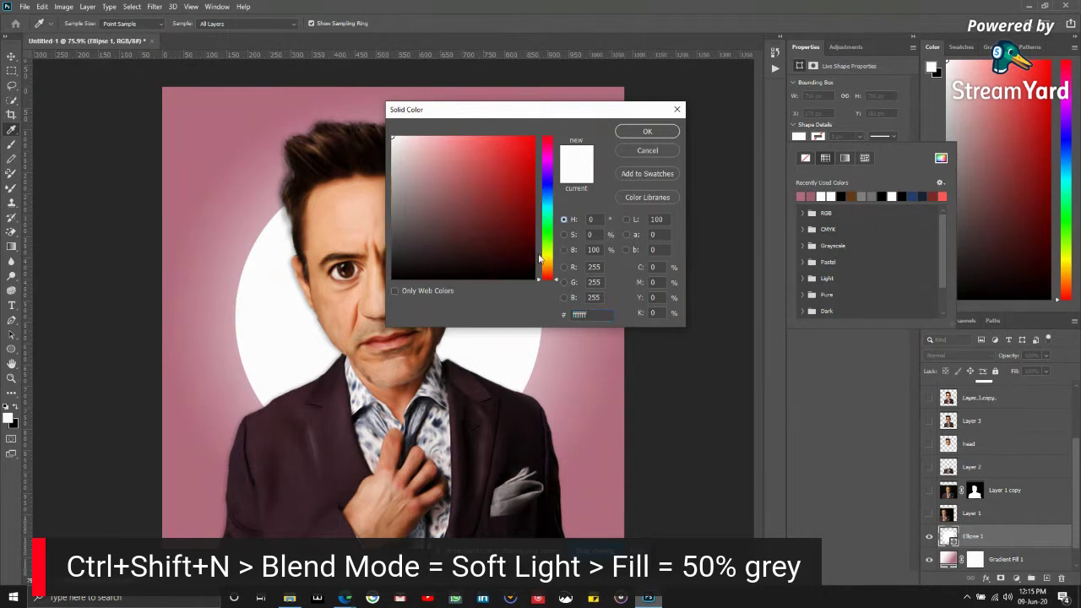
drag(541, 261, 547, 205)
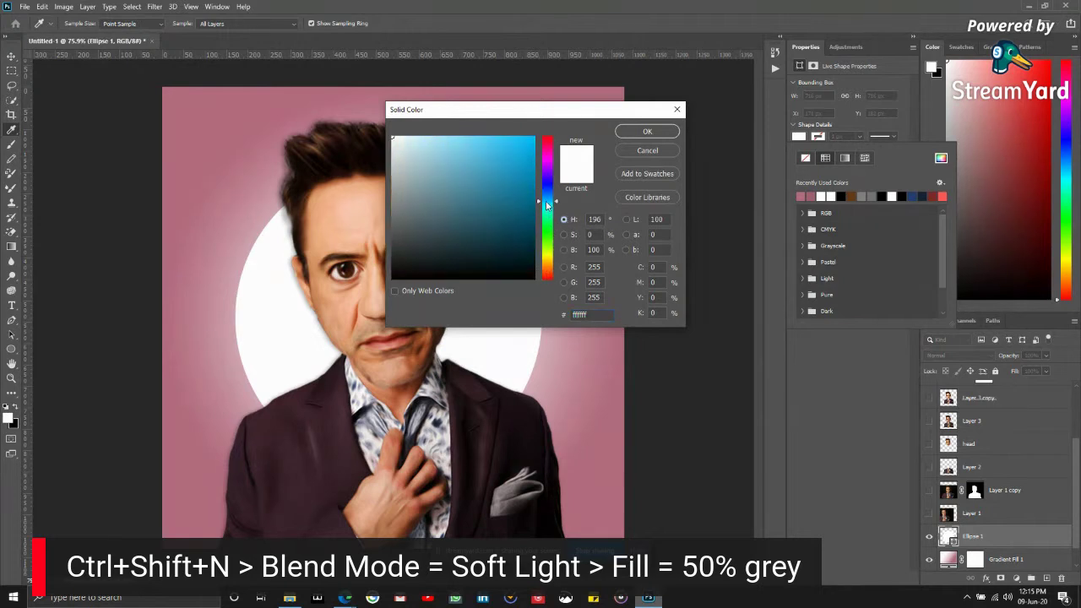
mouse_move(490, 165)
mouse_down()
mouse_move(443, 140)
mouse_move(468, 143)
mouse_move(375, 139)
mouse_move(357, 117)
mouse_up()
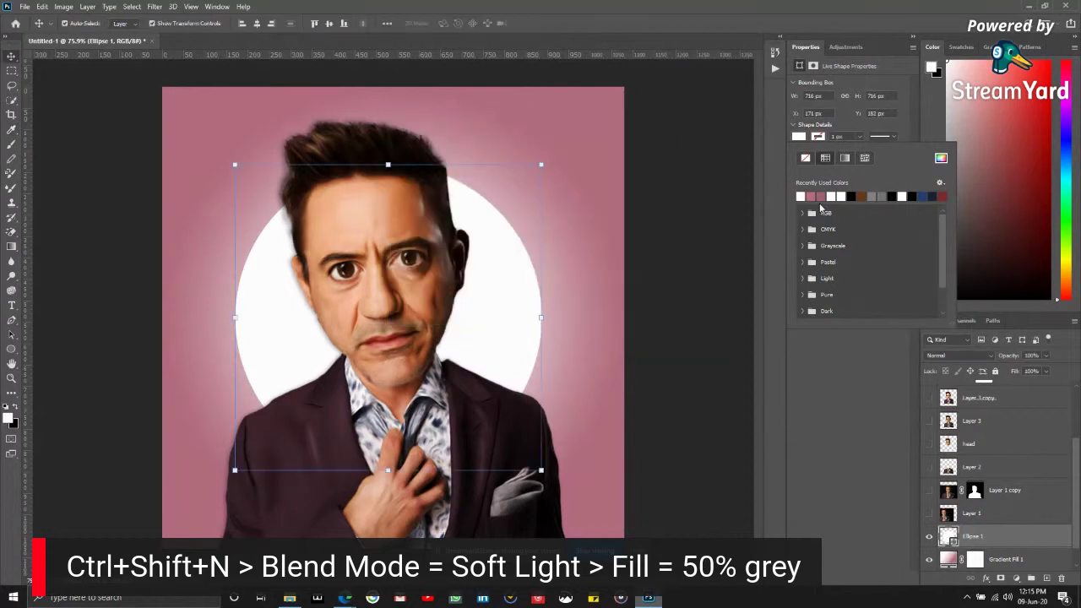
- Move the Layer 5 portrait up to about X 150 px, Y -24 px and select the Ellipse 1 layer
click(361, 442)
key(ctrl+z)
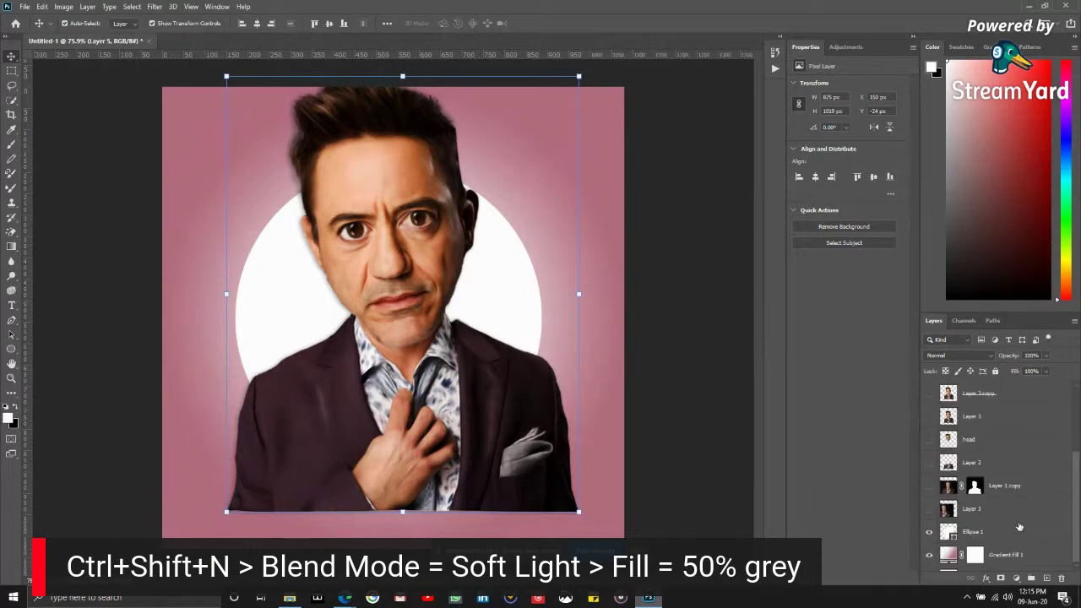
scroll(958, 486, down, 3)
click(1016, 517)
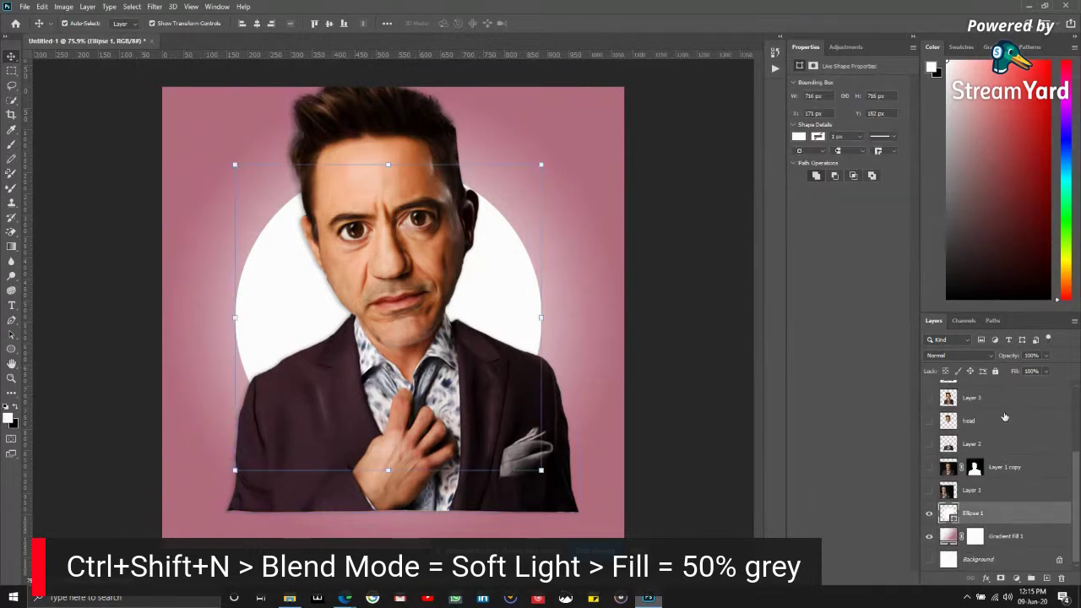
key(h)
double_click(1004, 418)
click(985, 263)
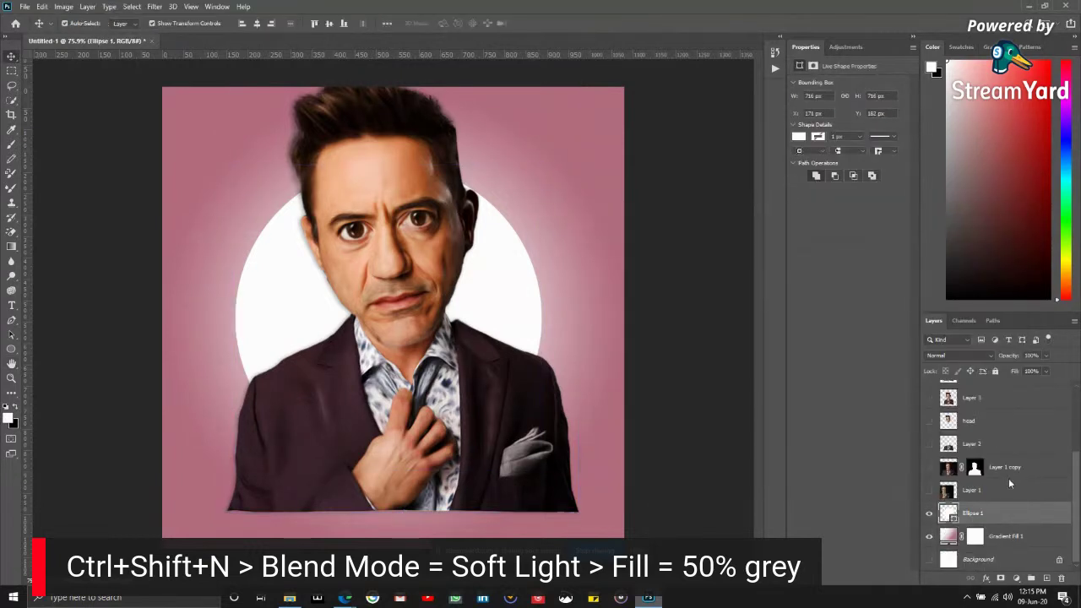
- Move the Layer 5 portrait down to about X 175 px, Y 31 px and select the Ellipse 1 layer
drag(1009, 478, 1007, 432)
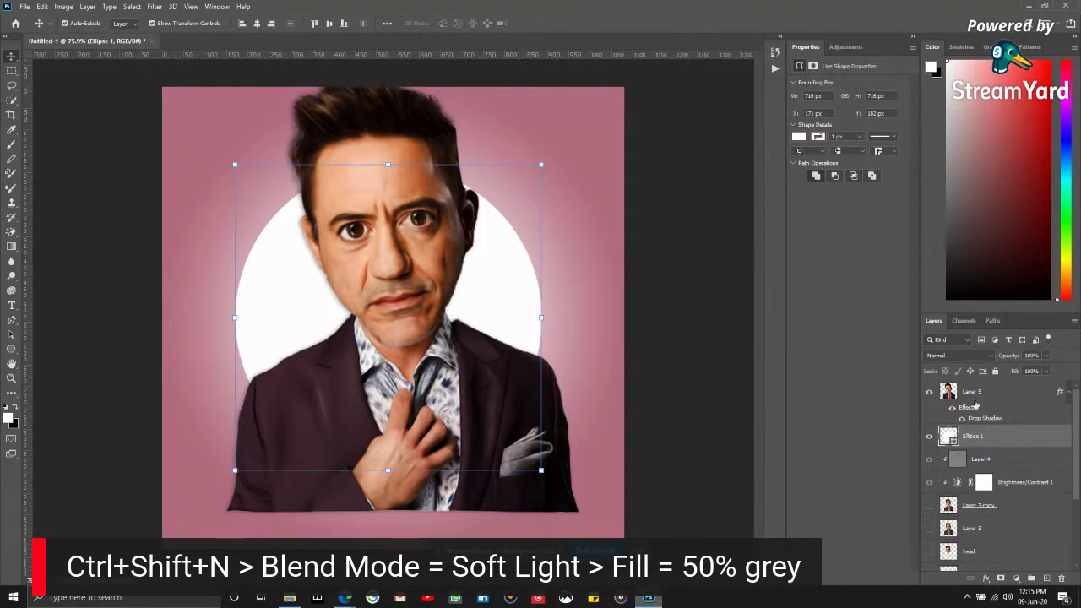
drag(418, 412, 446, 449)
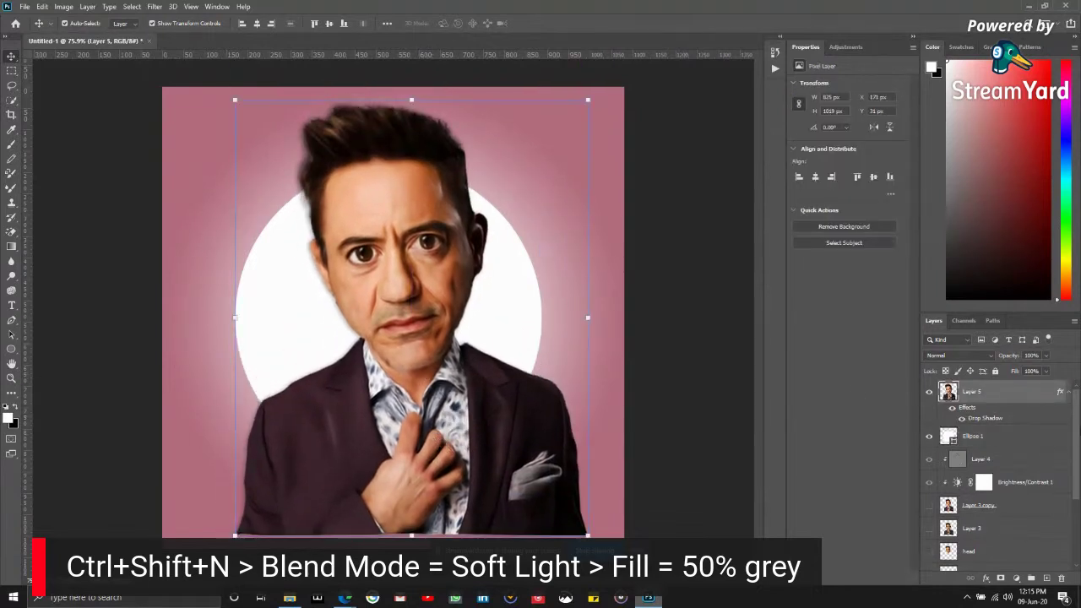
click(1034, 443)
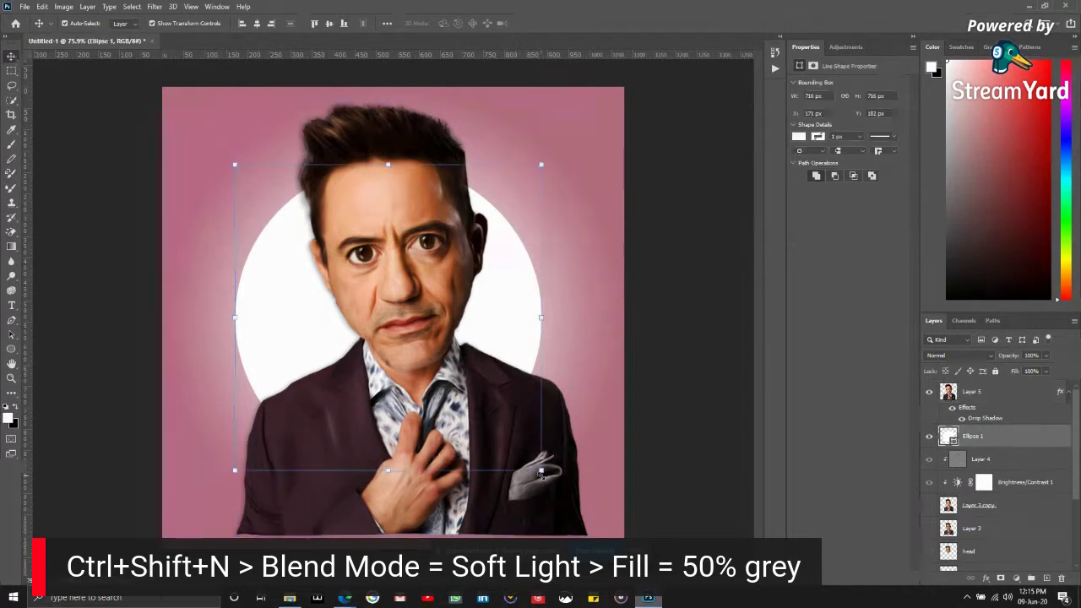
drag(541, 470, 577, 499)
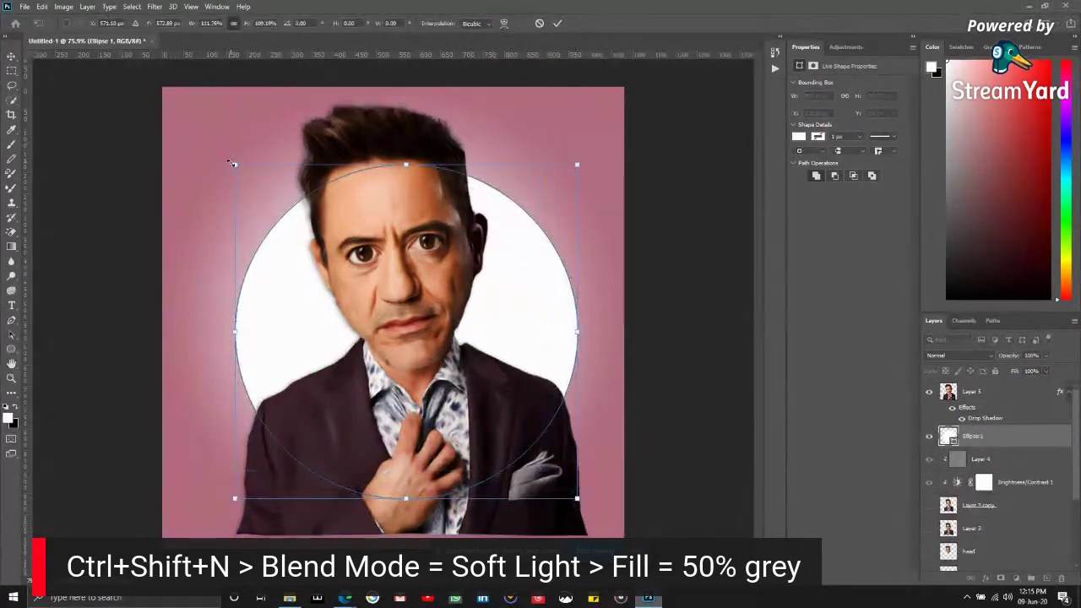
drag(232, 163, 187, 120)
click(537, 23)
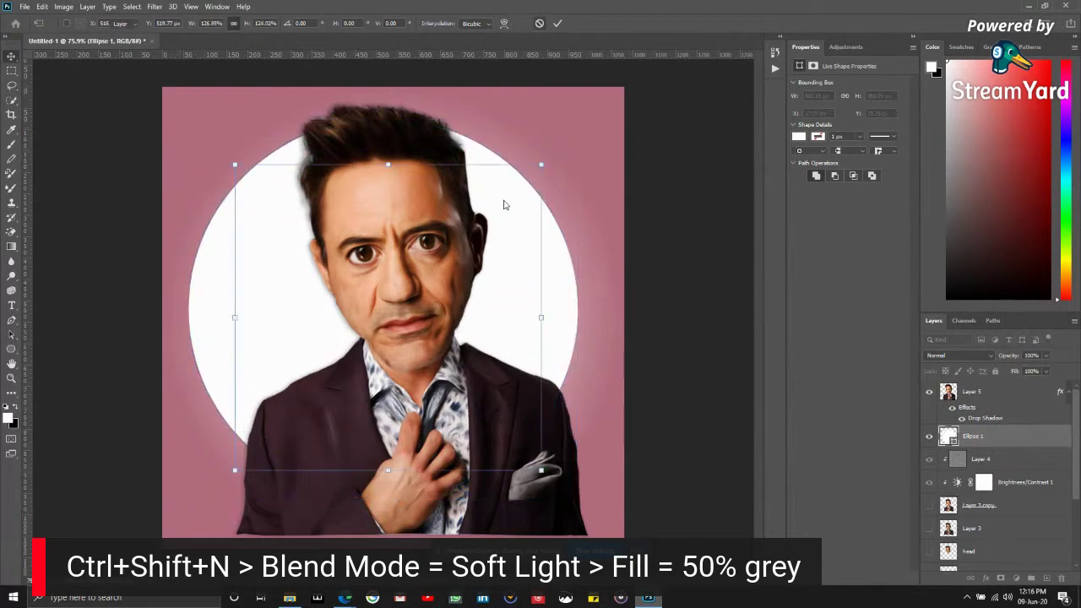
- Enlarge the white circle on Ellipse 1 proportionally to about 882 px in diameter
key(ctrl+t)
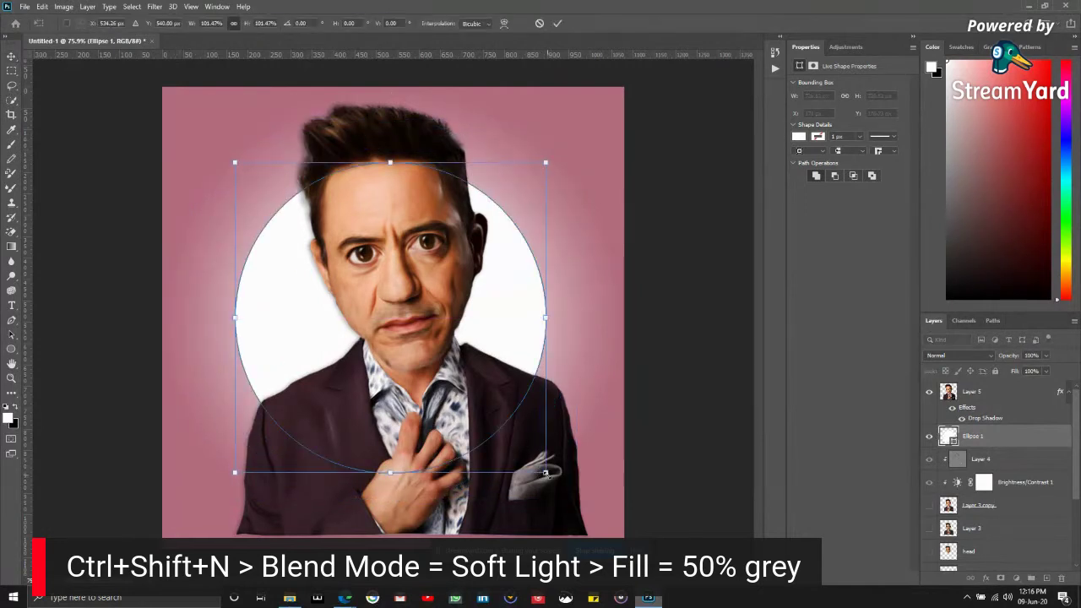
drag(541, 471, 573, 499)
drag(244, 167, 219, 139)
click(554, 24)
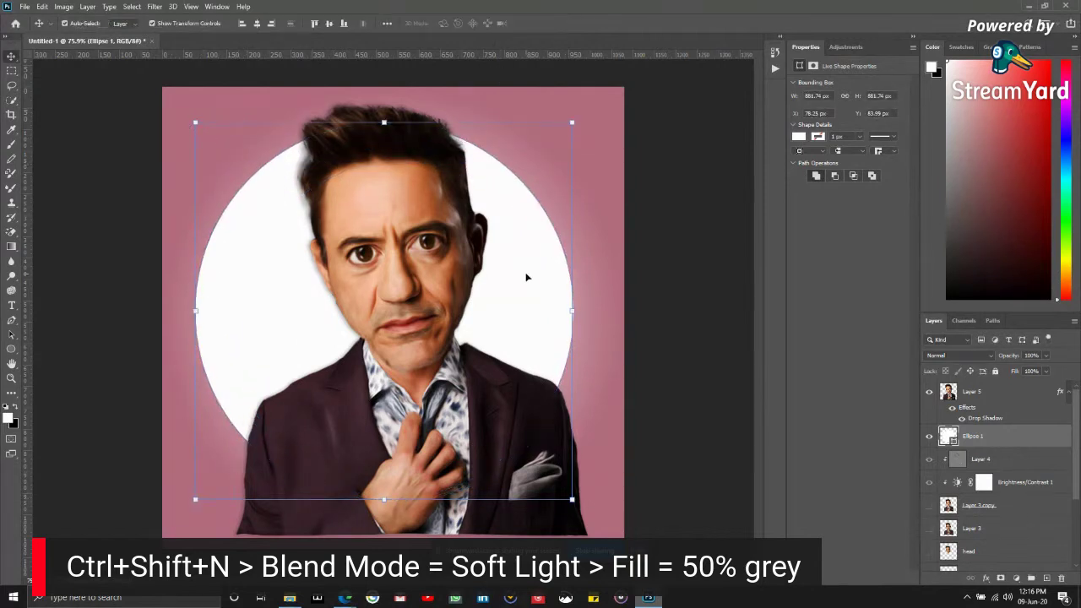
- Centre the circle horizontally on the canvas and move it down to about Y 168 px
drag(527, 274, 536, 280)
click(258, 24)
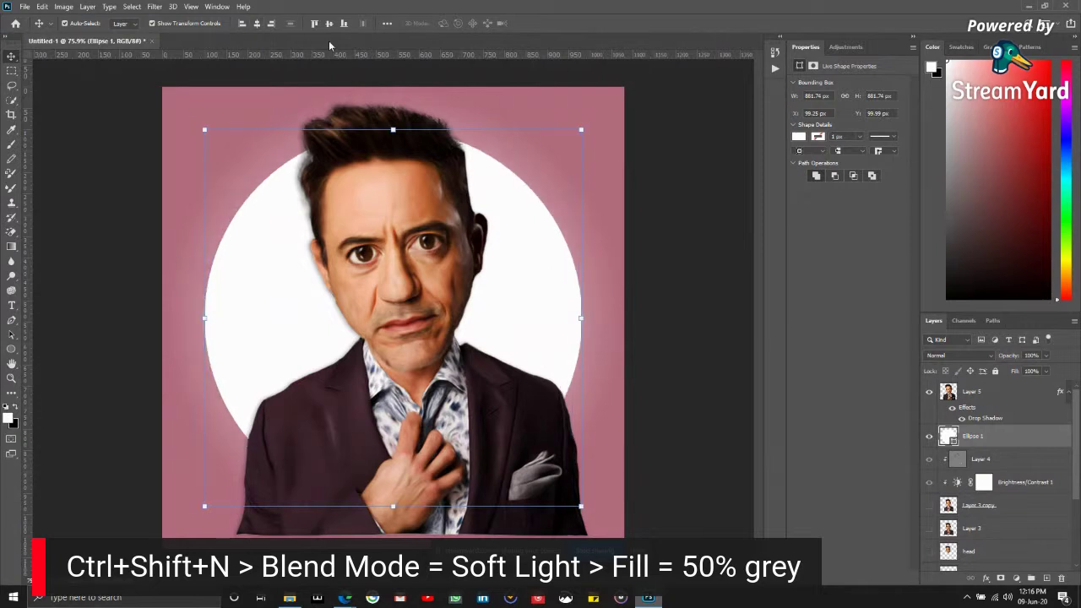
click(314, 24)
click(328, 24)
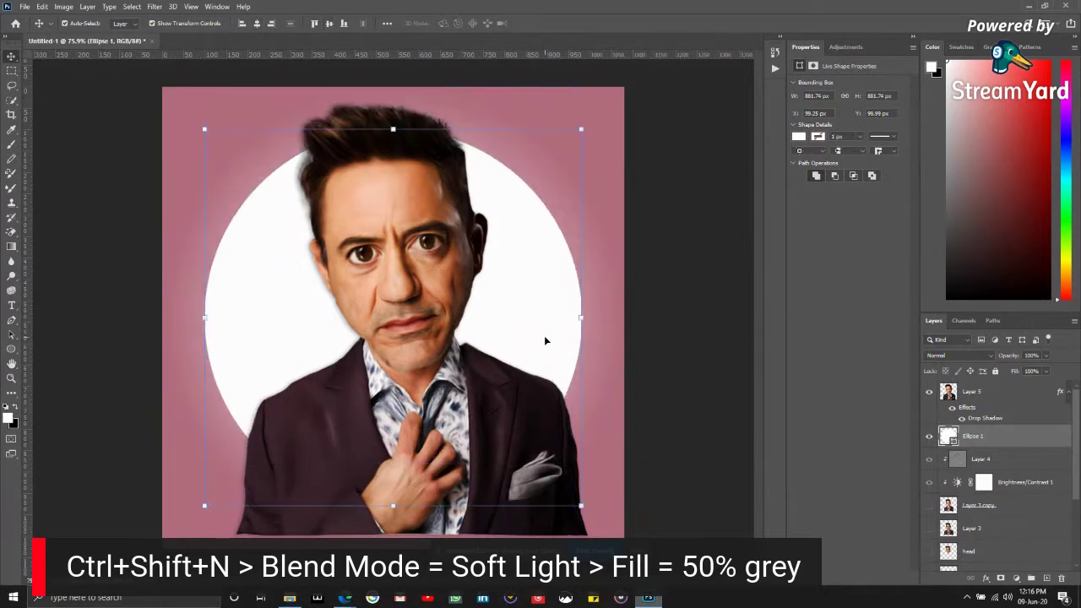
mouse_move(546, 340)
mouse_down()
mouse_move(550, 301)
mouse_move(550, 328)
mouse_up()
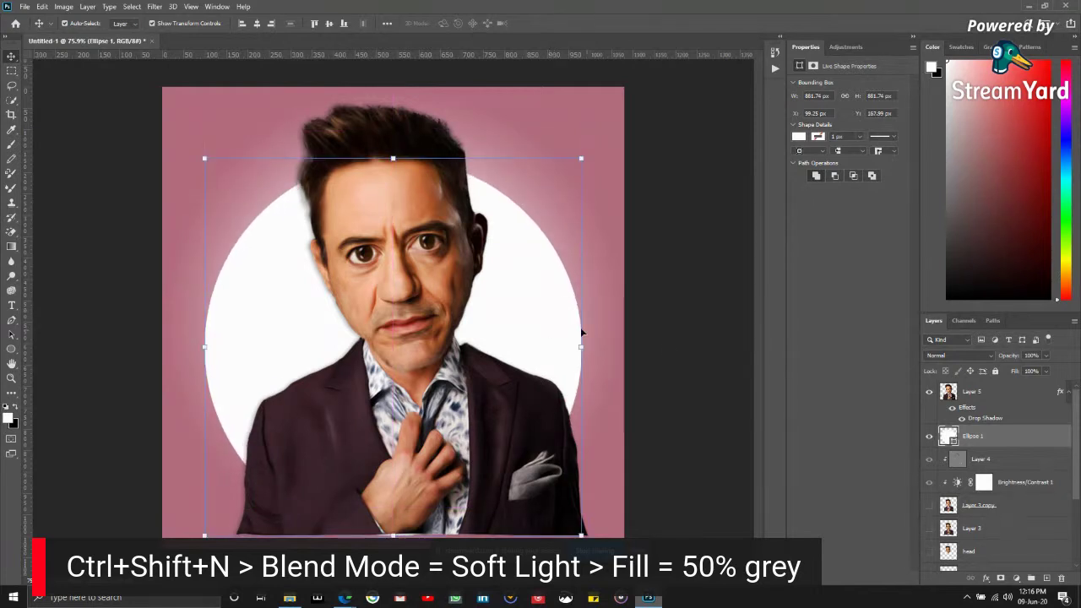
- Clip the Layer 5 portrait to the Ellipse 1 circle and move it to about X 156 px, Y 86 px
click(1016, 397)
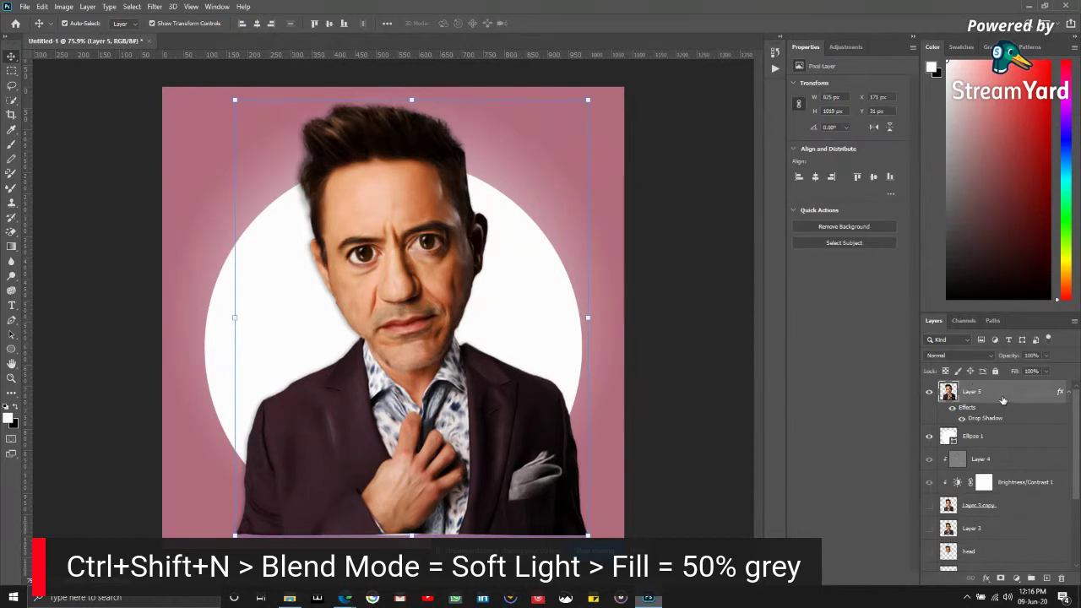
right_click(1005, 397)
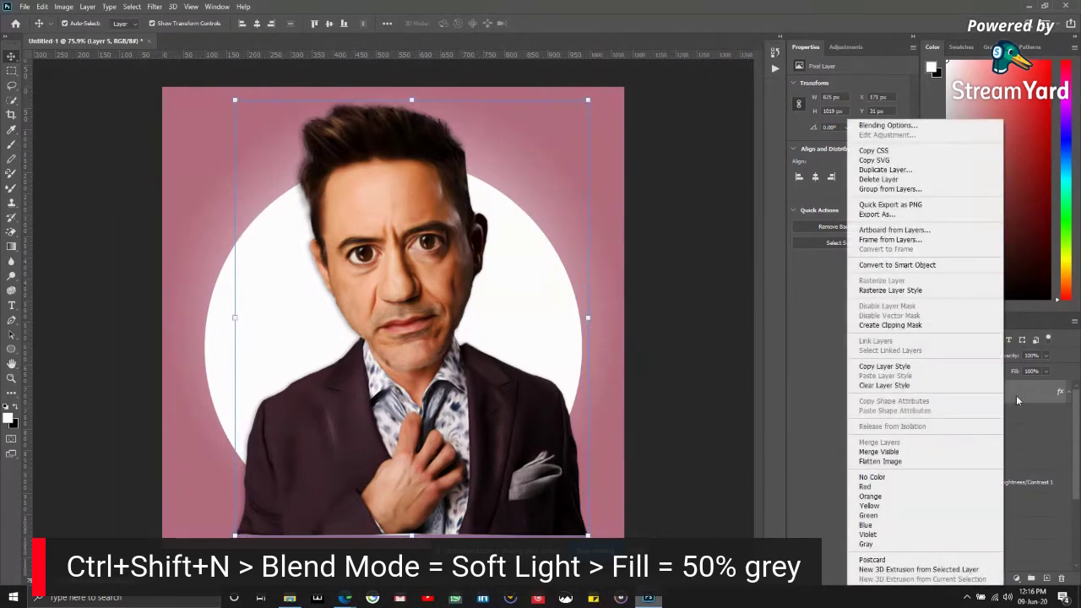
key(Escape)
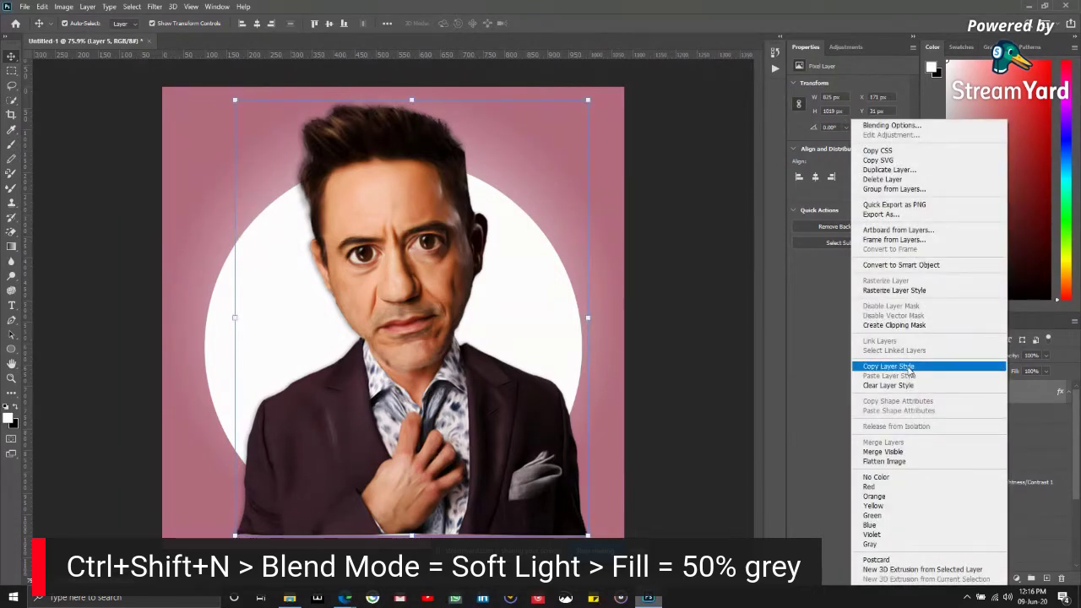
click(893, 325)
drag(459, 426, 451, 451)
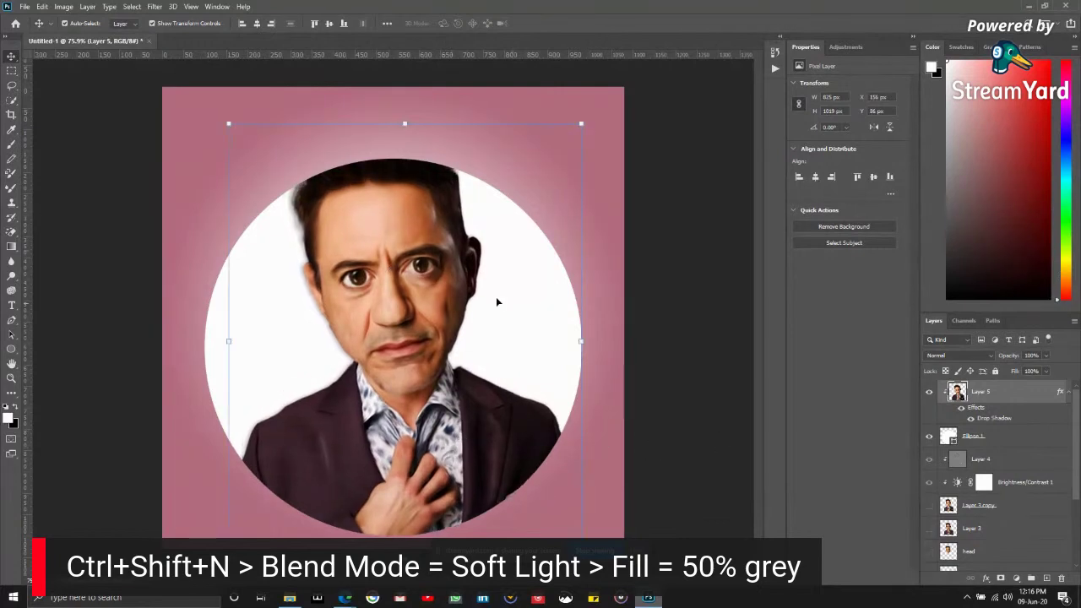
- Shrink the Ellipse 1 circle proportionally to about 807 px in diameter and centre it horizontally on the canvas
click(558, 205)
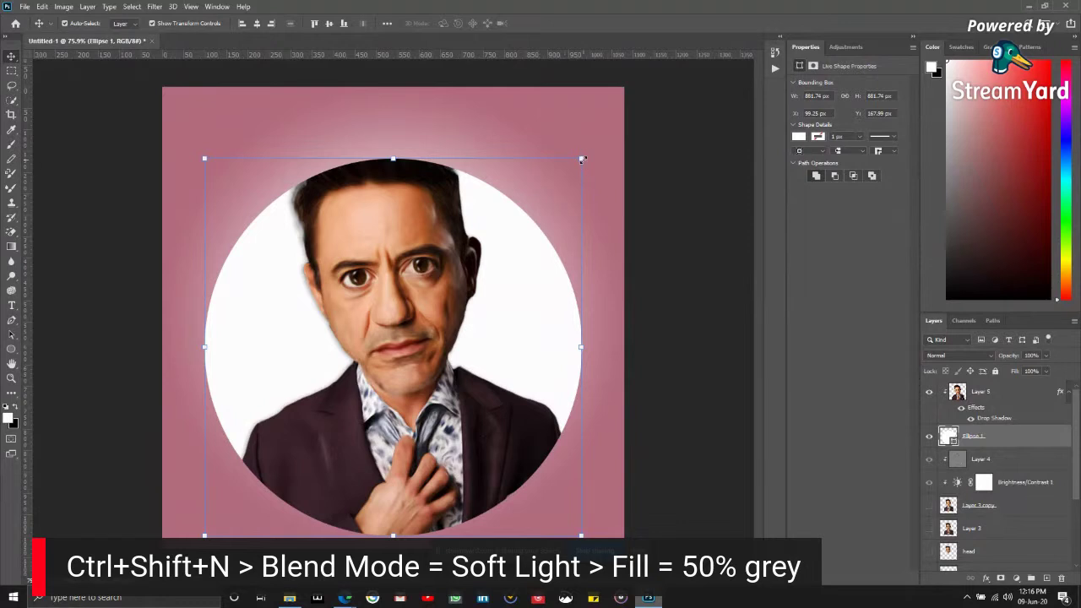
drag(582, 159, 550, 191)
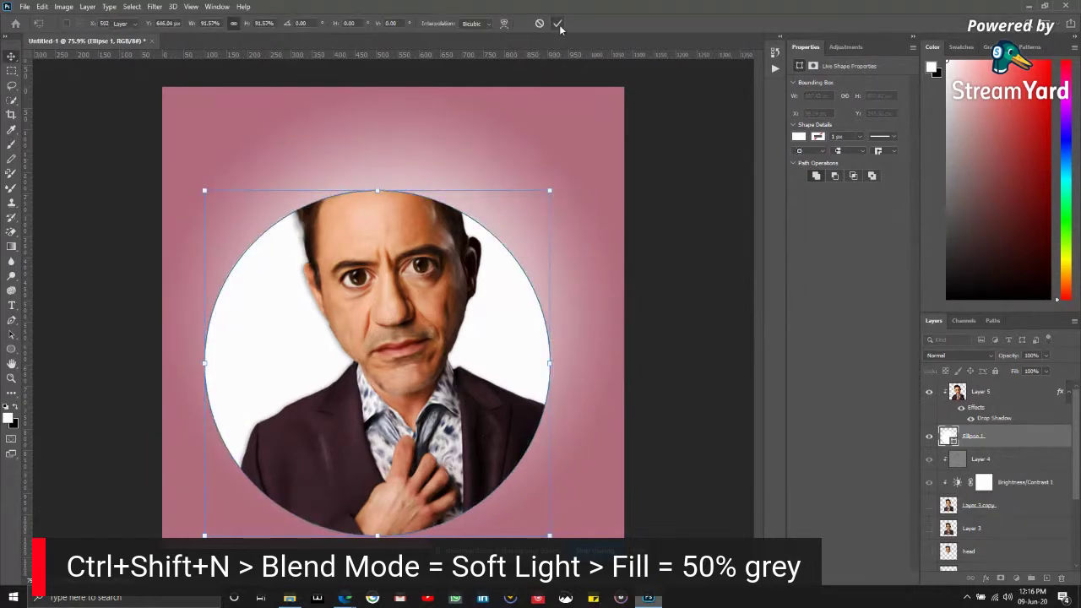
click(557, 22)
click(257, 23)
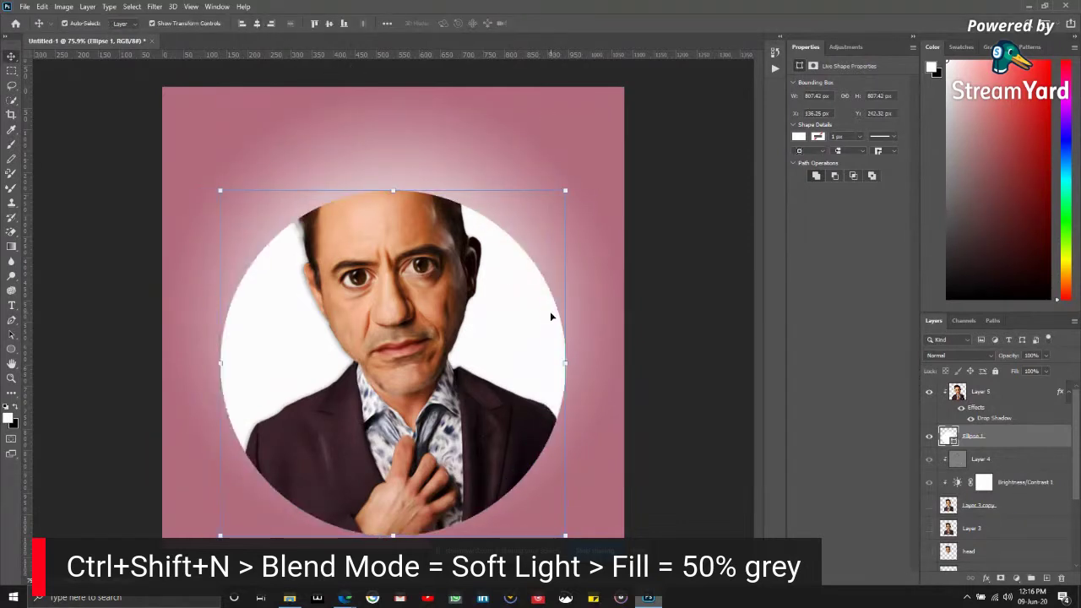
- Nudge the Ellipse 1 circle up 18 px to about Y 224 px
key(Up)
key(Up)
key(Up)
key(Up)
key(Up)
key(Up)
key(Up)
key(Up)
key(Up)
key(Up)
key(Up)
key(Up)
key(Up)
key(Up)
key(Up)
key(Up)
key(Up)
key(Up)
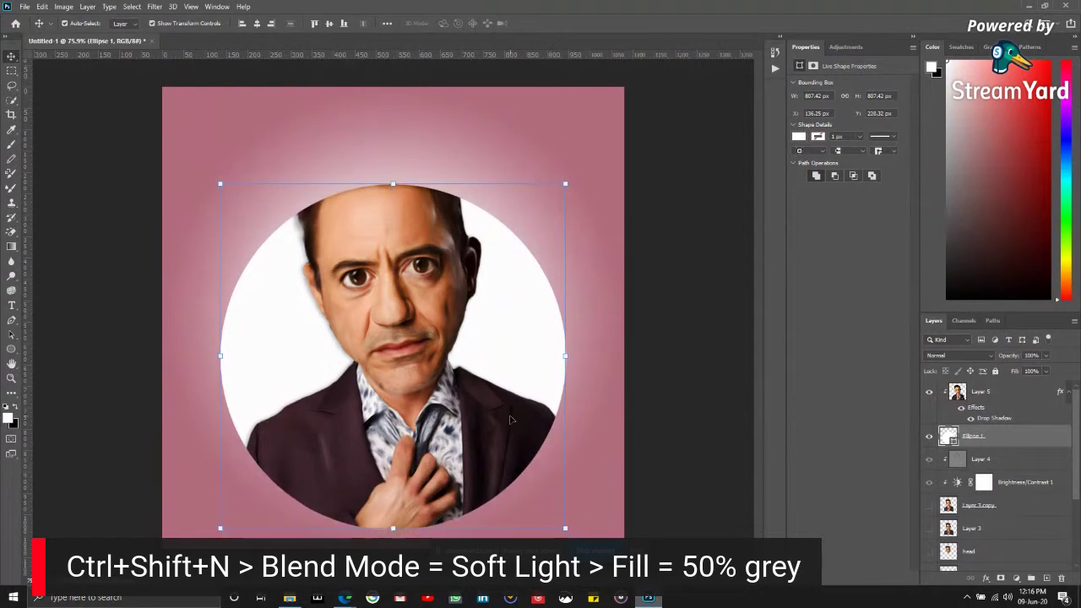
- Enlarge the Layer 5 portrait proportionally to about 878 × 1085 px, centre it horizontally on the canvas and deselect it
click(1021, 397)
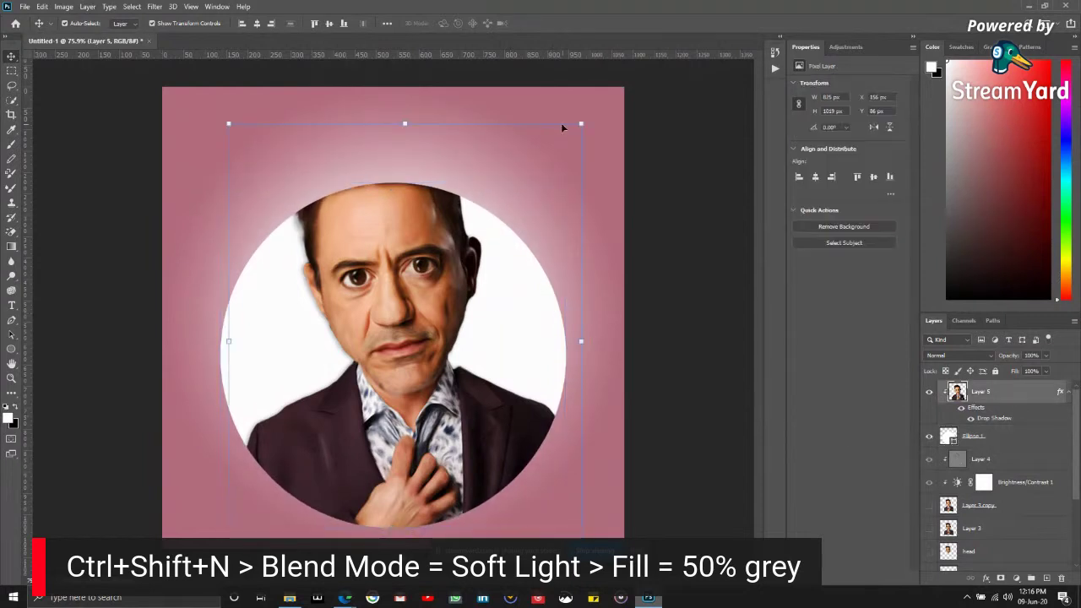
drag(581, 118, 605, 95)
click(556, 23)
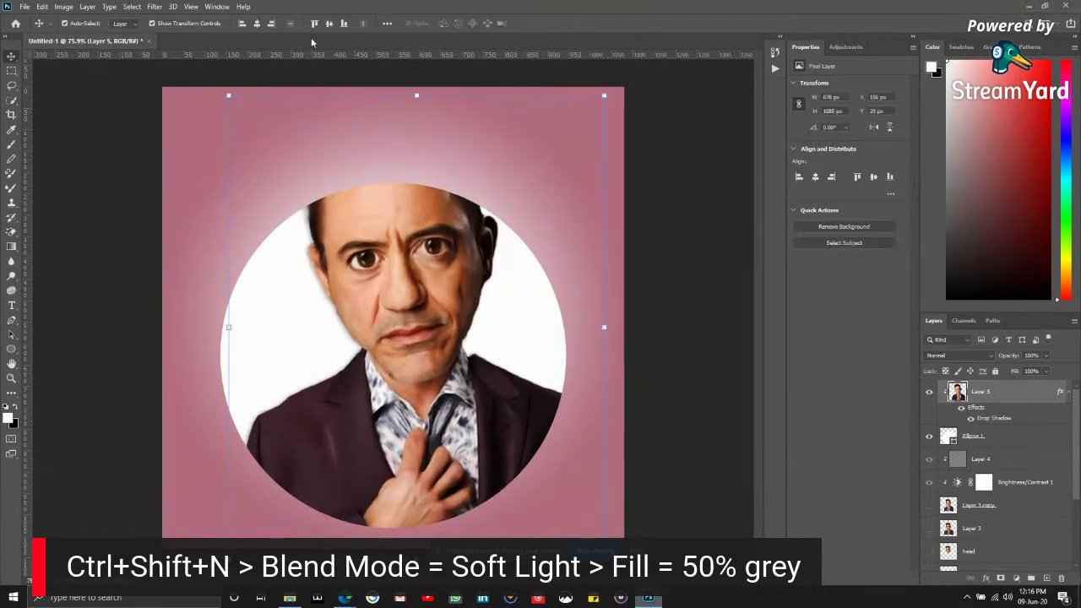
click(255, 24)
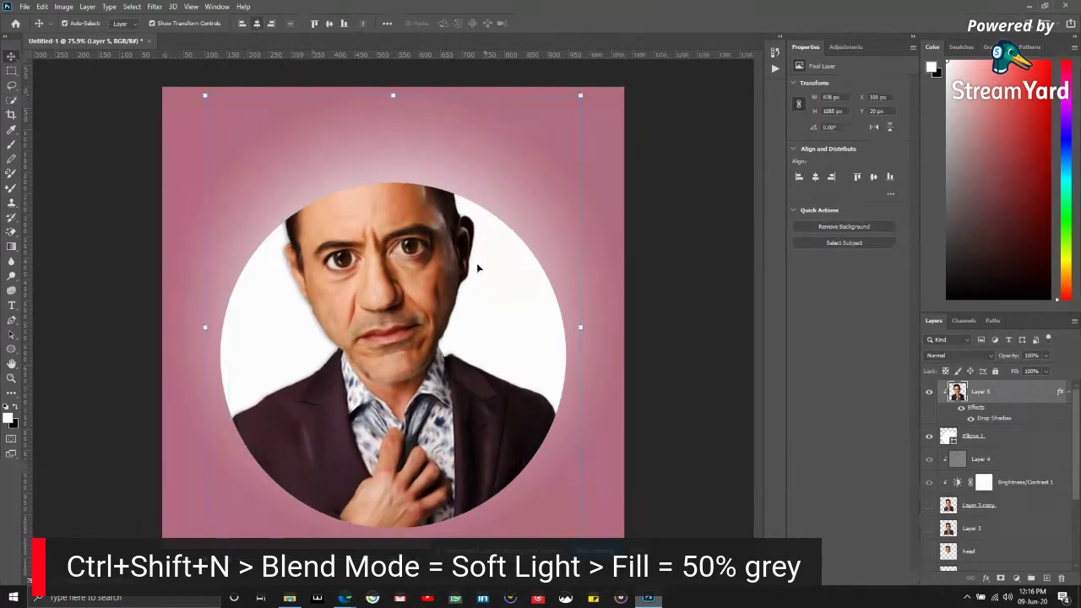
click(650, 327)
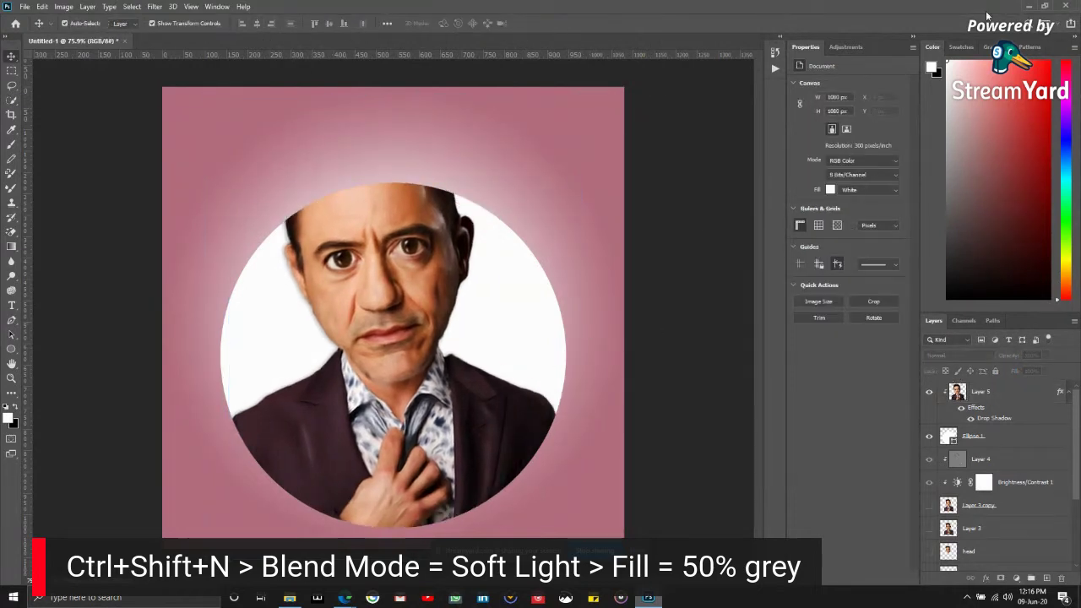
- Rasterize the Ellipse 1 shape layer and activate the Brush tool for painting on it
click(1009, 439)
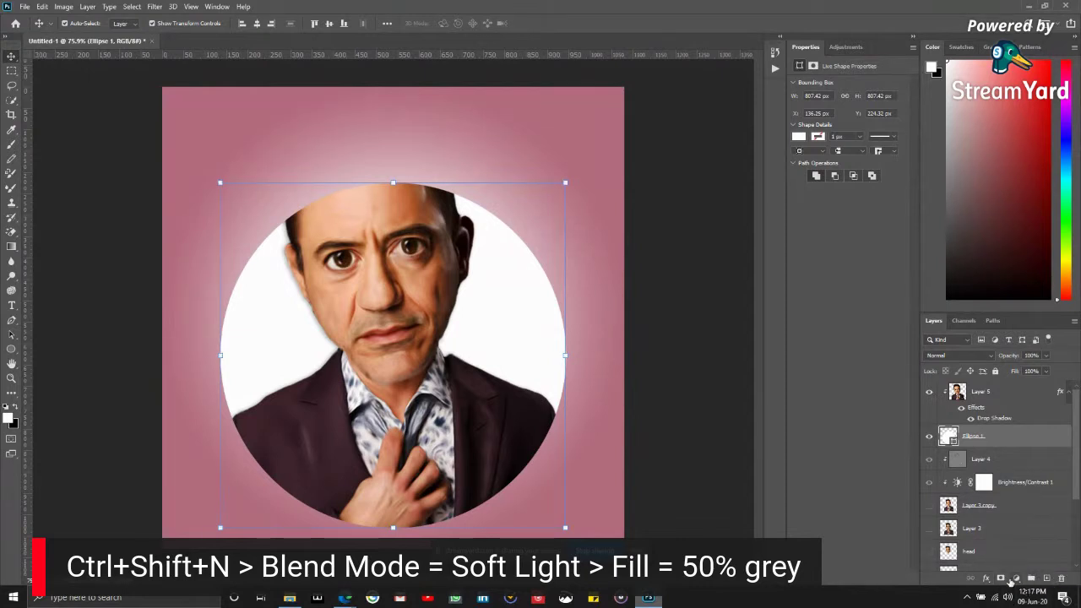
right_click(1018, 438)
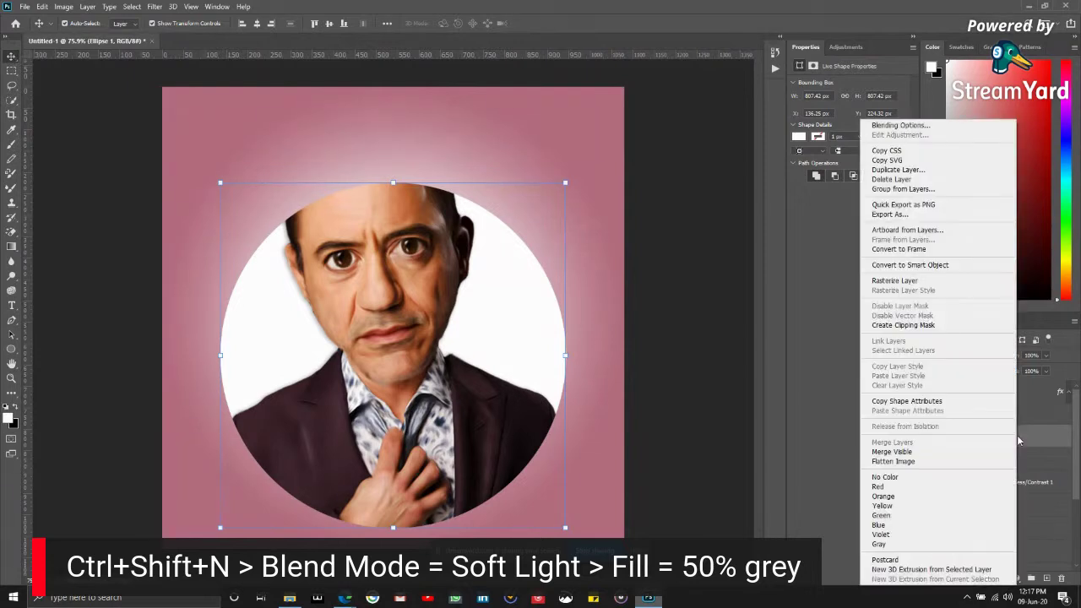
click(897, 281)
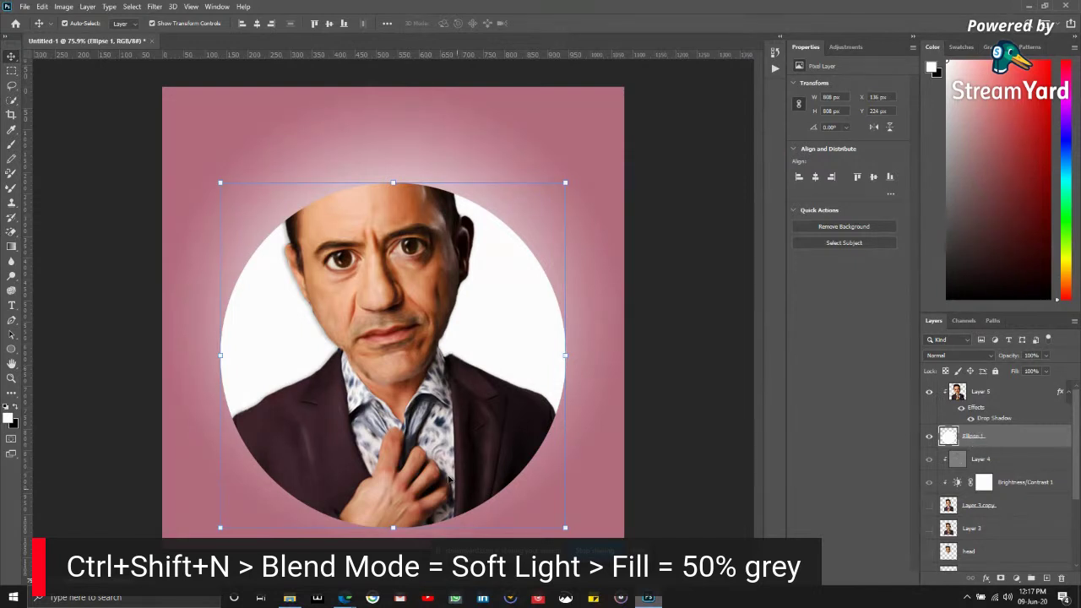
key(b)
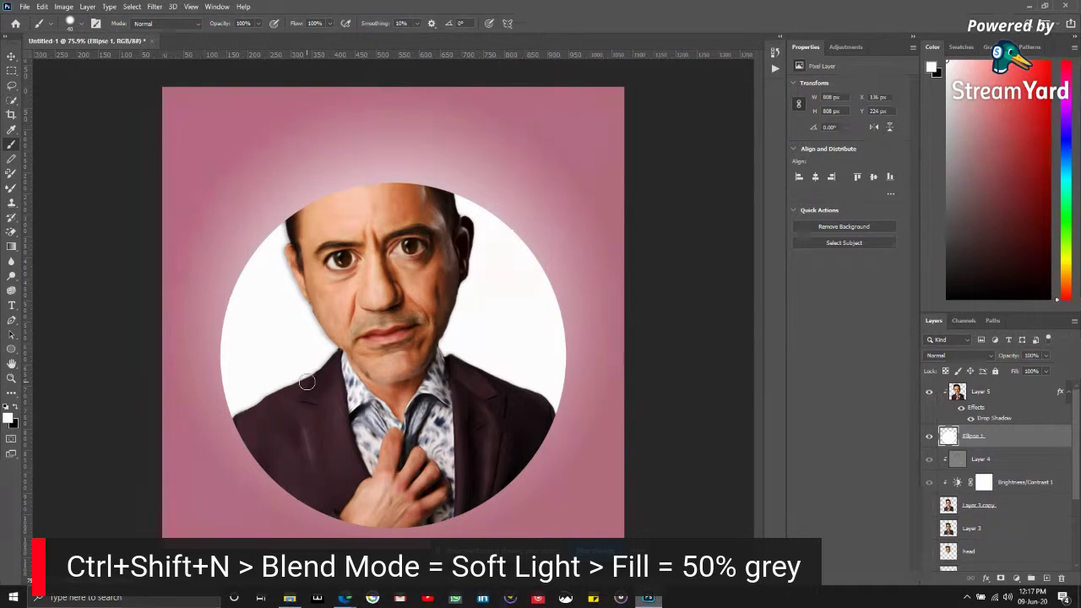
- Try painting white freehand around the hair on the Ellipse 1 layer, without a selection, and undo the stroke
scroll(335, 186, up, 2)
mouse_move(329, 250)
mouse_down()
mouse_move(350, 351)
mouse_move(341, 302)
mouse_move(313, 259)
mouse_move(299, 324)
mouse_move(269, 320)
mouse_move(257, 343)
mouse_move(240, 269)
mouse_move(254, 219)
mouse_move(322, 195)
mouse_move(311, 247)
mouse_move(272, 243)
mouse_move(273, 281)
mouse_move(310, 235)
mouse_move(289, 213)
mouse_move(353, 249)
mouse_move(358, 289)
mouse_move(382, 291)
mouse_move(379, 251)
mouse_move(397, 180)
mouse_move(405, 290)
mouse_move(428, 300)
mouse_move(432, 215)
mouse_move(479, 290)
mouse_move(442, 215)
mouse_move(459, 301)
mouse_move(492, 328)
mouse_move(472, 245)
mouse_move(447, 207)
mouse_move(270, 201)
mouse_move(330, 197)
mouse_move(315, 179)
mouse_move(258, 211)
mouse_move(260, 352)
mouse_move(242, 272)
mouse_move(373, 166)
mouse_move(473, 206)
mouse_up()
scroll(435, 382, down, 3)
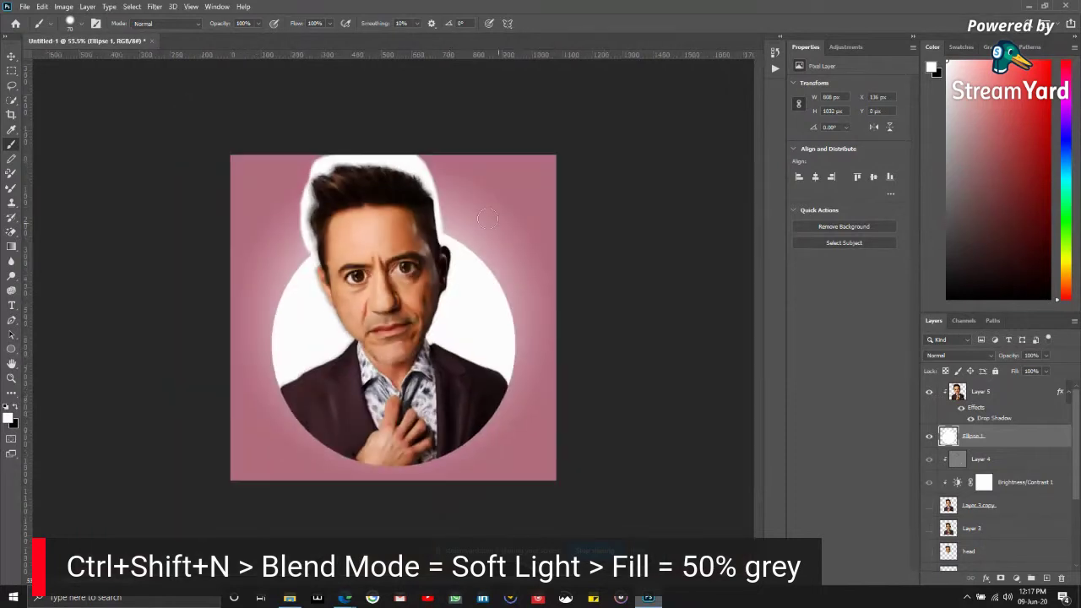
scroll(401, 373, down, 1)
key(ctrl+z)
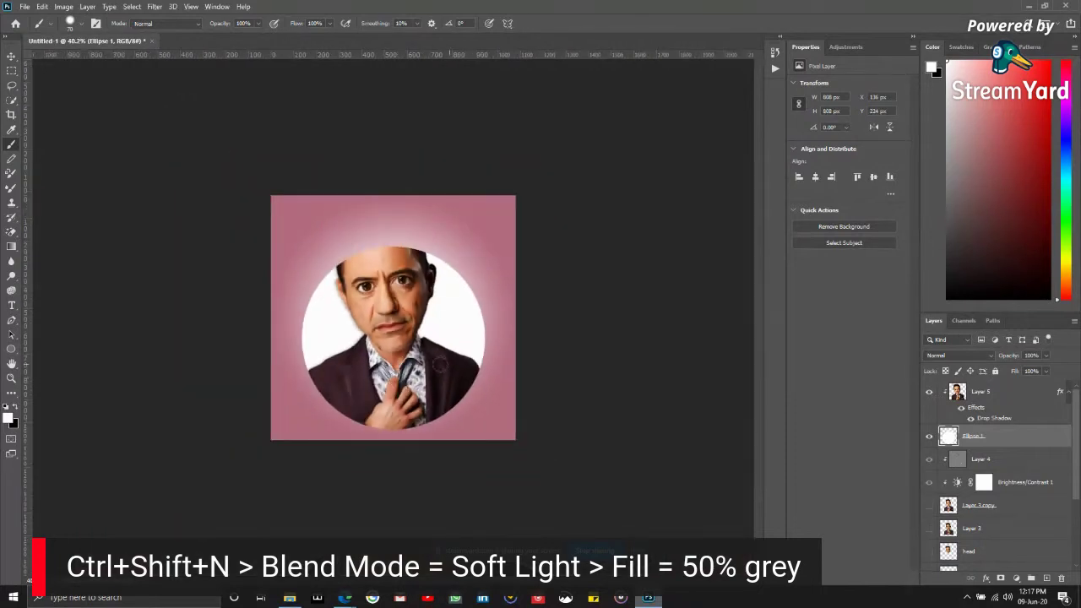
- Load the outline of the Layer 5 portrait as a selection and make Ellipse 1 the active layer
scroll(394, 255, up, 1)
scroll(374, 272, up, 1)
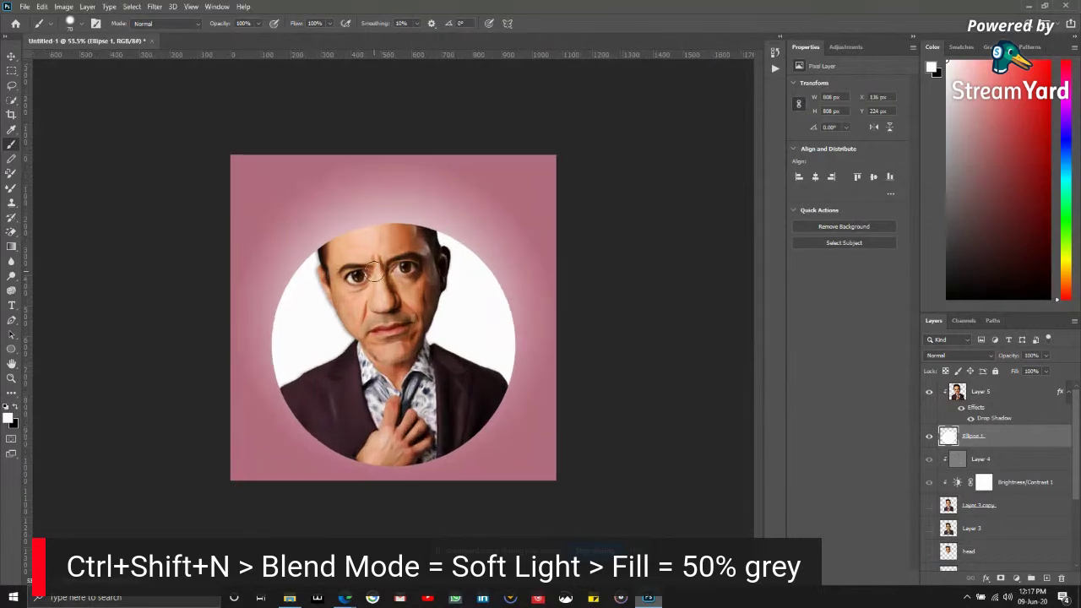
scroll(367, 270, up, 1)
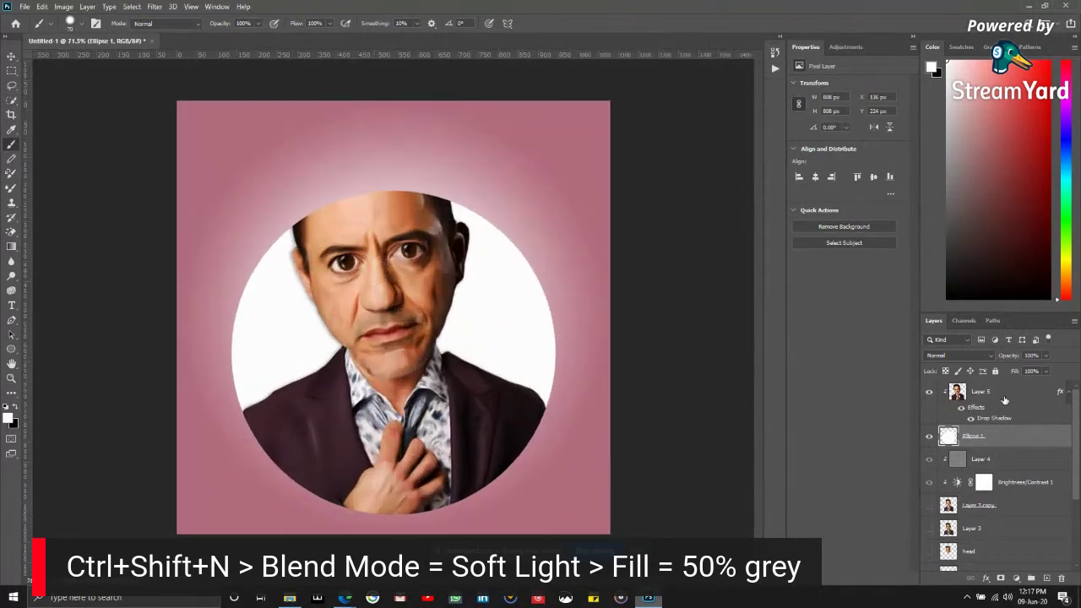
click(957, 391)
ctrl+click(957, 392)
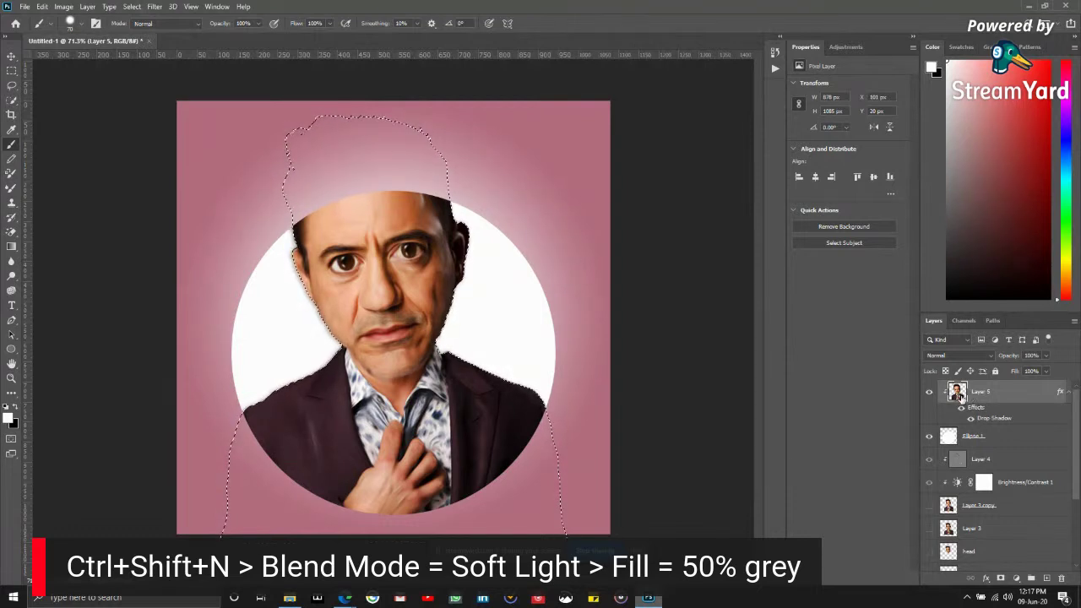
click(1005, 436)
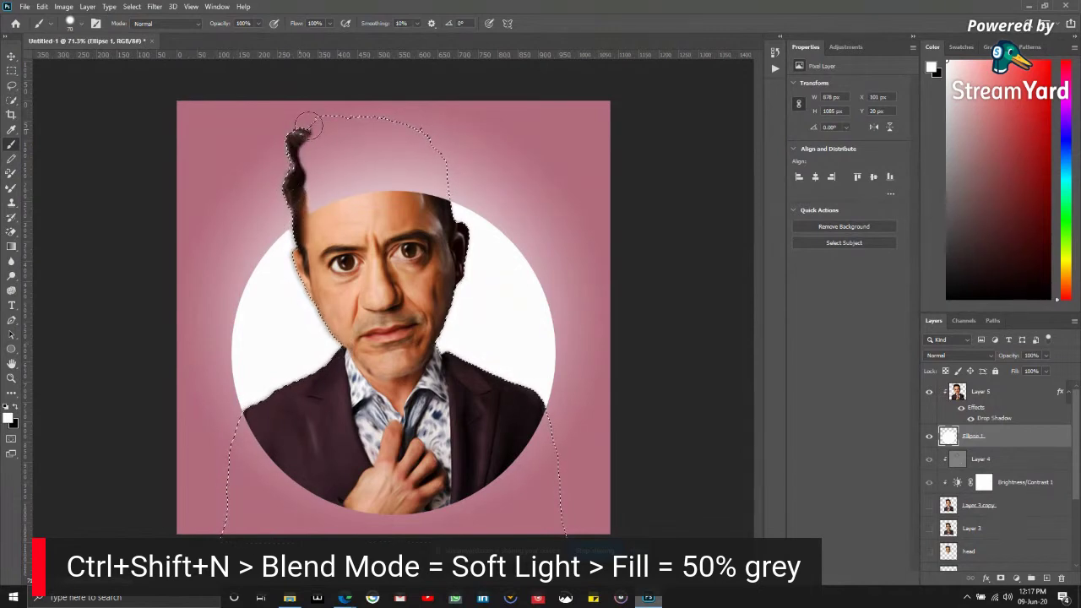
- Paint white on Ellipse 1 inside the selection above the circle to reveal the forehead and hair, keeping Ellipse 1 active
mouse_move(454, 204)
mouse_down()
mouse_move(359, 194)
mouse_move(314, 206)
mouse_move(307, 177)
mouse_up()
mouse_move(428, 168)
mouse_down()
mouse_move(316, 188)
mouse_move(382, 161)
mouse_up()
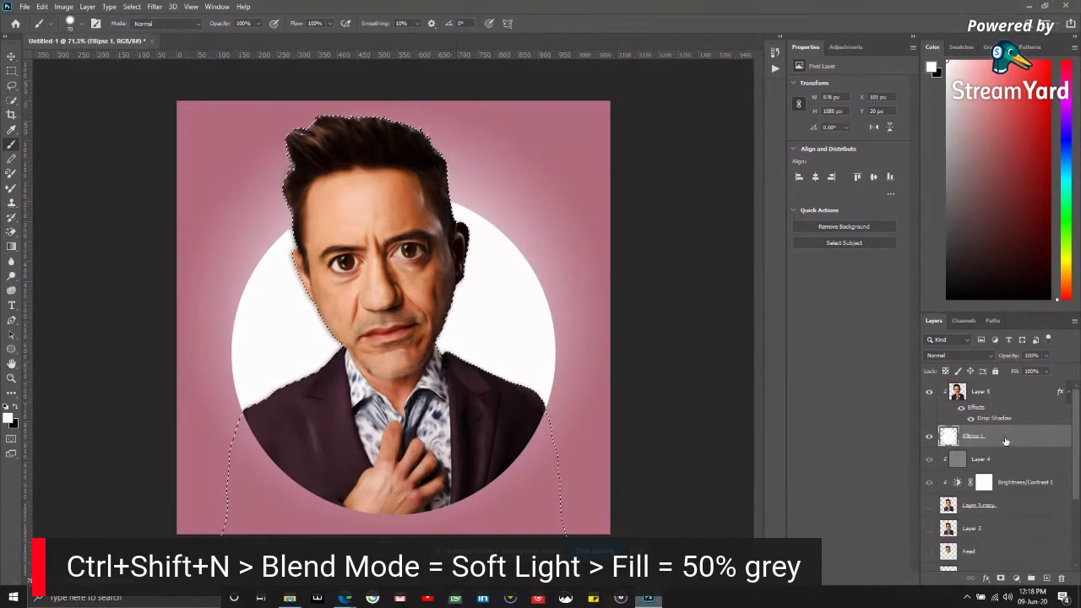
click(1009, 392)
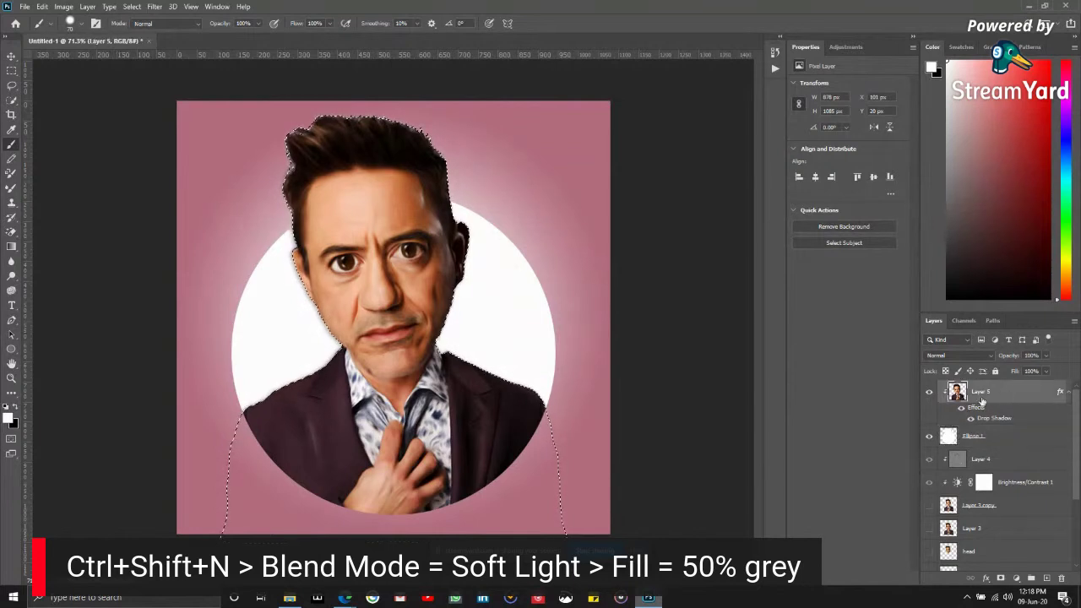
click(1005, 439)
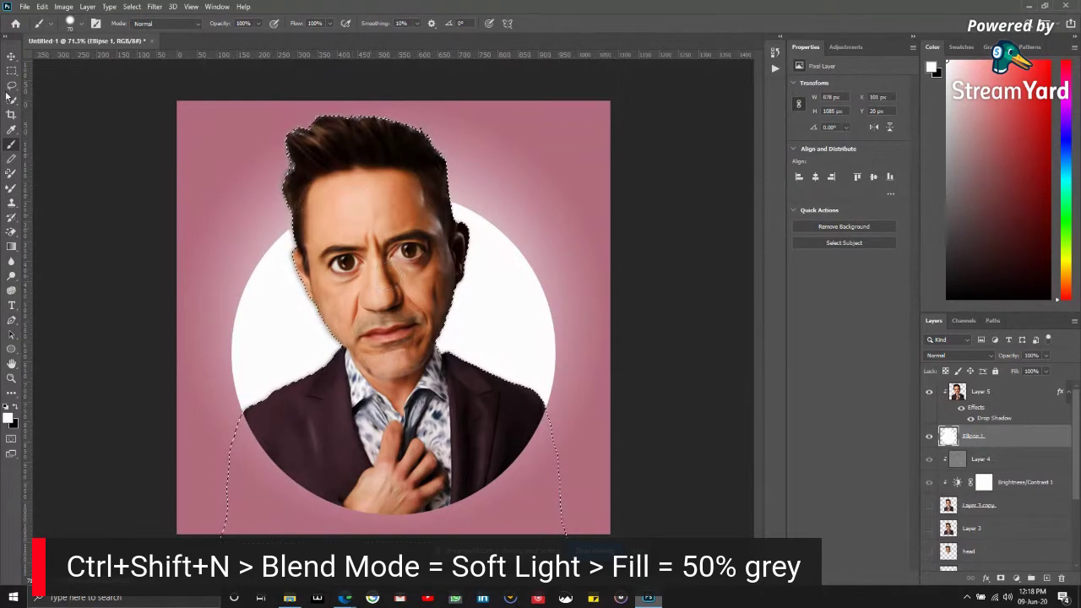
- Deselect the portrait outline and activate the Move tool
click(11, 56)
click(97, 228)
key(ctrl+d)
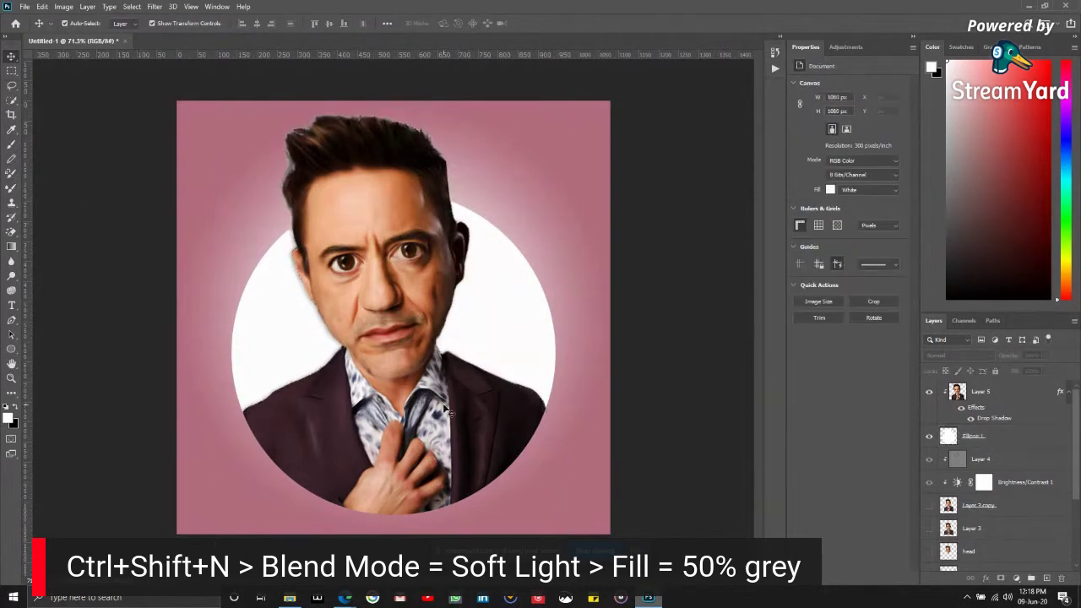
scroll(456, 414, down, 5)
scroll(412, 321, up, 2)
scroll(408, 295, up, 1)
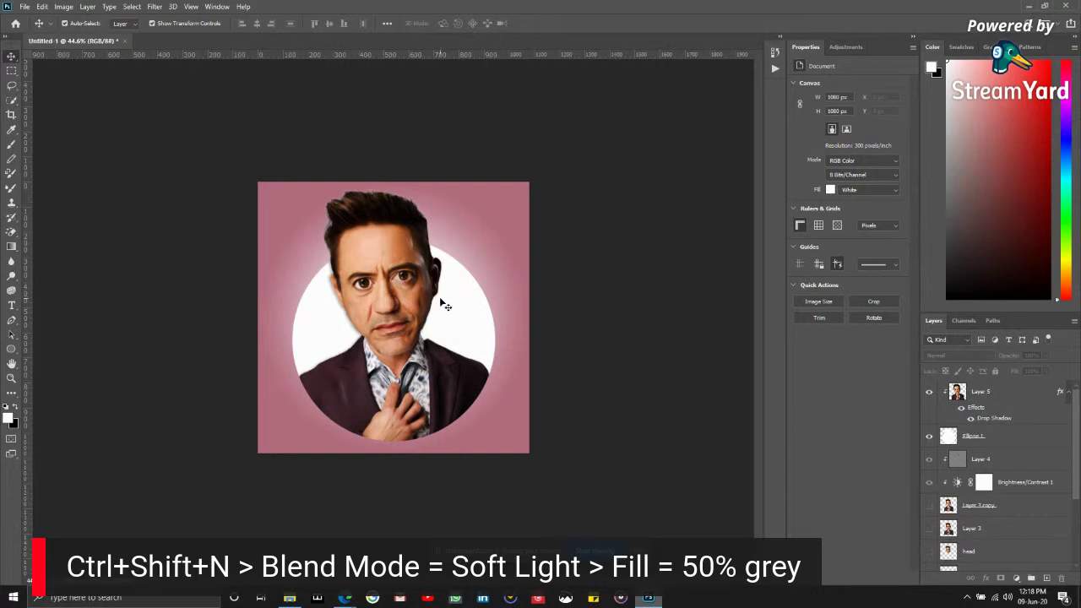
scroll(413, 331, up, 1)
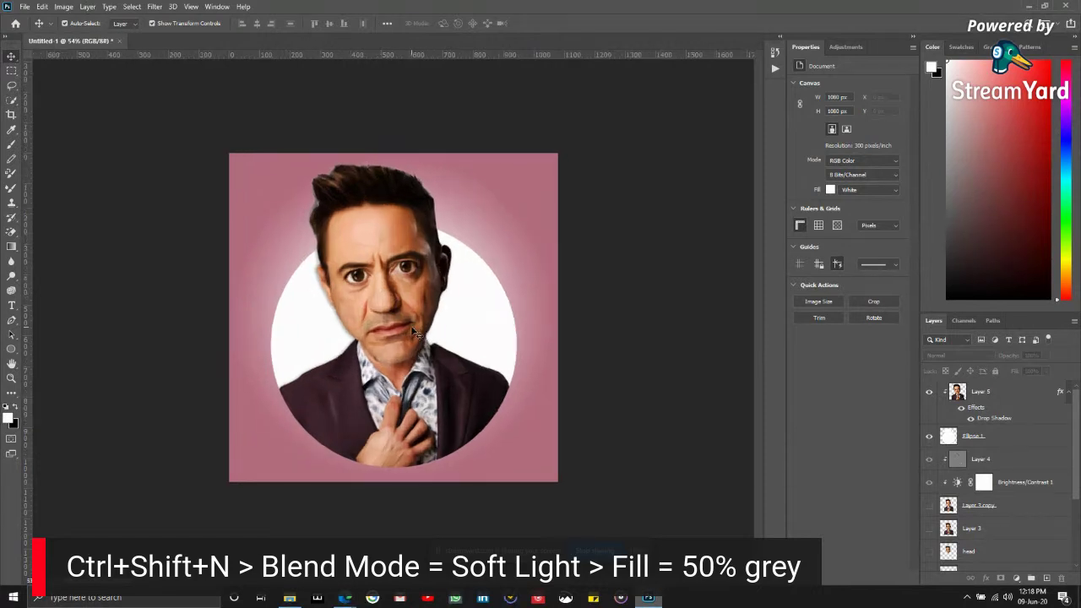
scroll(1075, 531, down, 3)
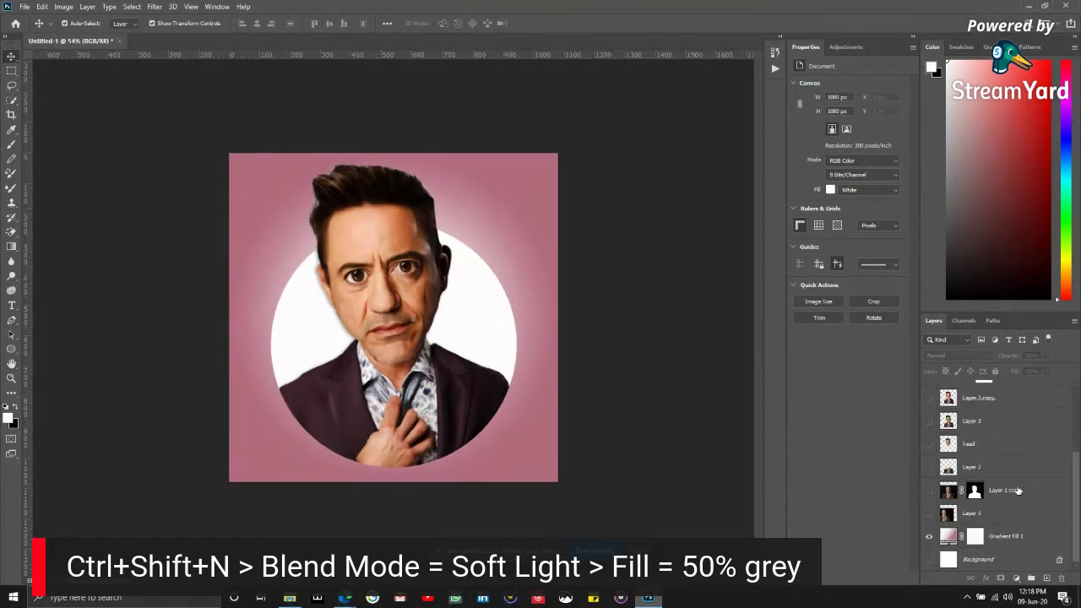
click(929, 513)
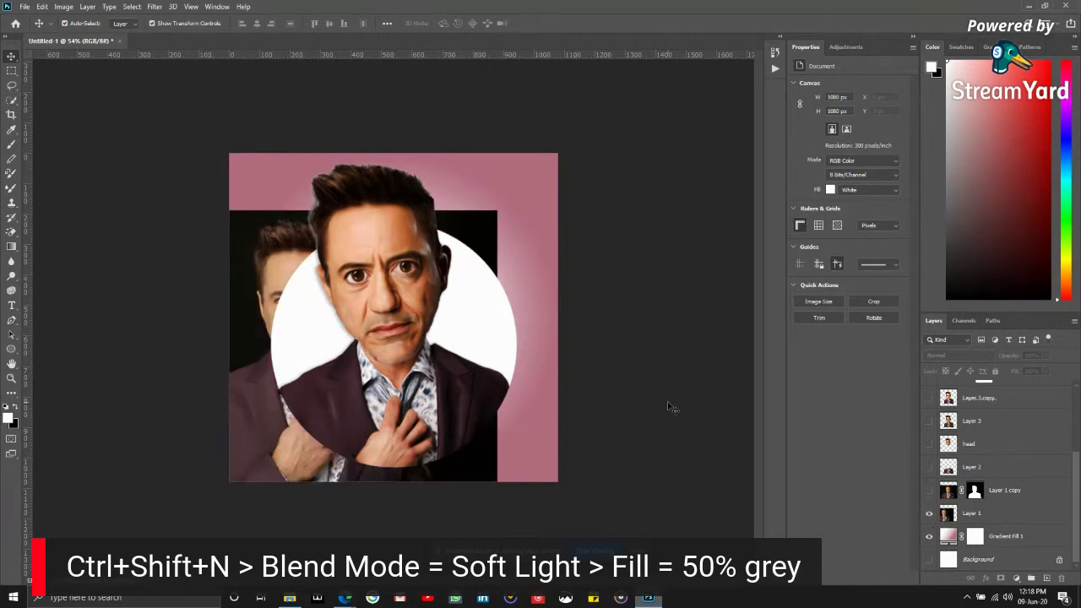
scroll(971, 473, up, 3)
scroll(945, 507, down, 3)
click(929, 513)
- Stamp all visible layers into a new merged layer above Layer 5
scroll(971, 473, up, 5)
click(1013, 399)
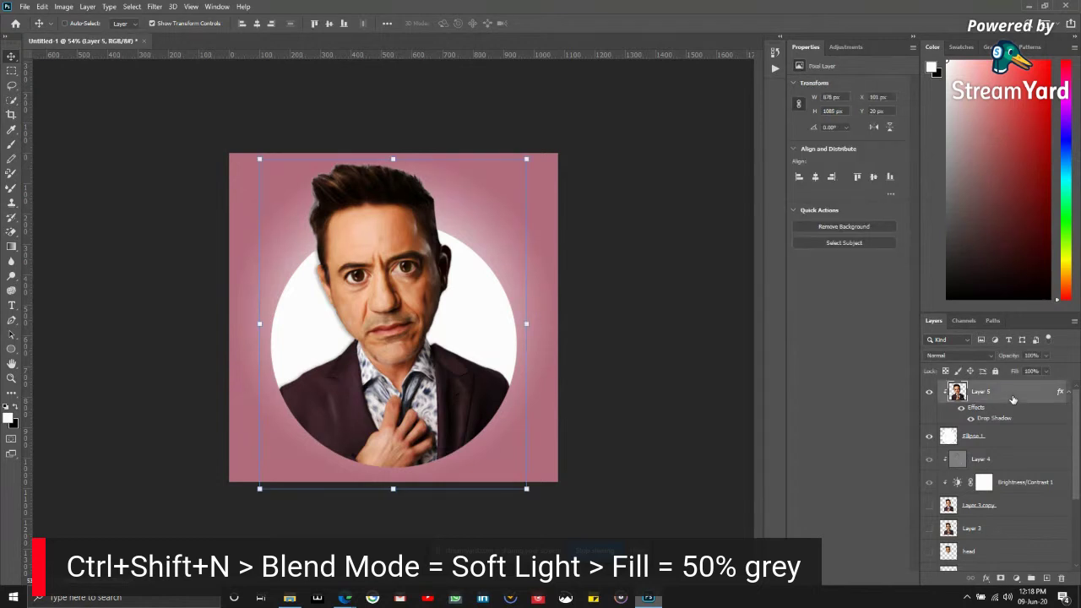
key(ctrl+shift+alt+e)
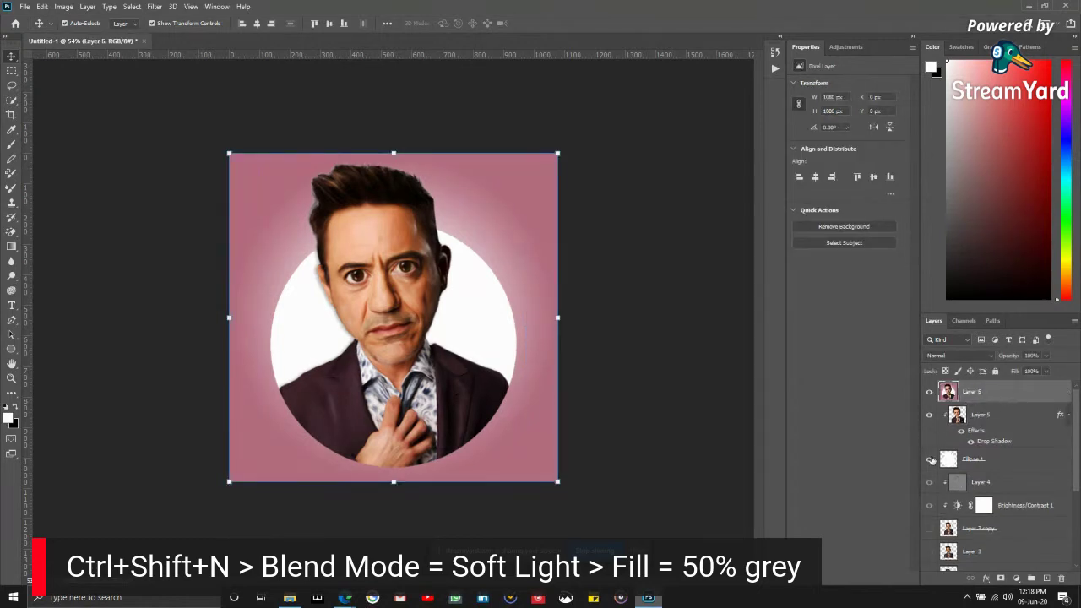
- Hide Ellipse 1, Gradient Fill 1 and the merged Layer 6, and show the original photo on Layer 1
click(929, 458)
scroll(946, 422, down, 5)
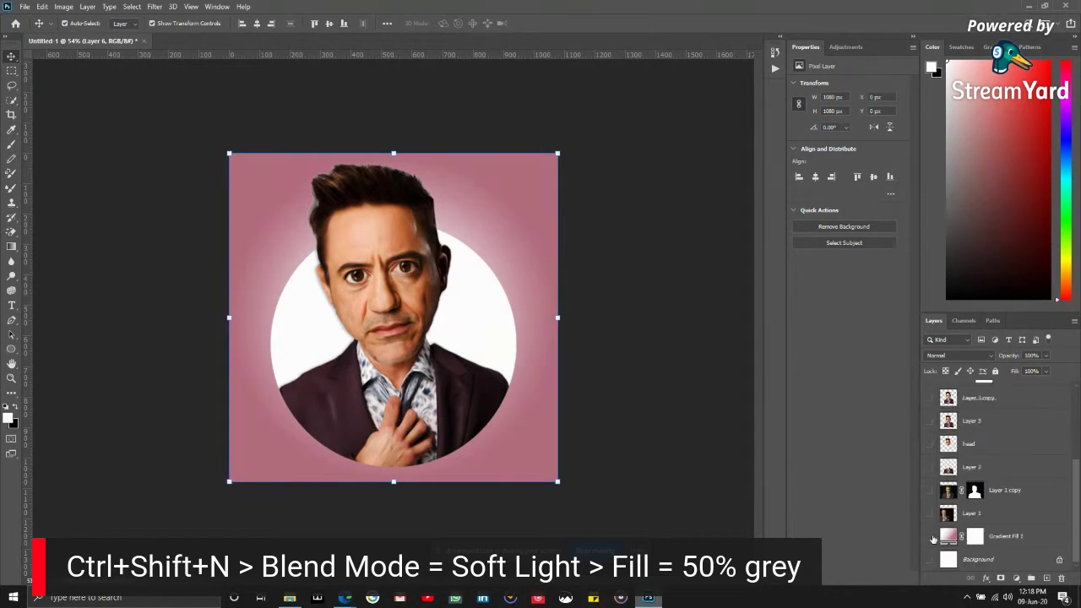
scroll(952, 494, up, 1)
scroll(953, 477, down, 1)
scroll(932, 515, up, 3)
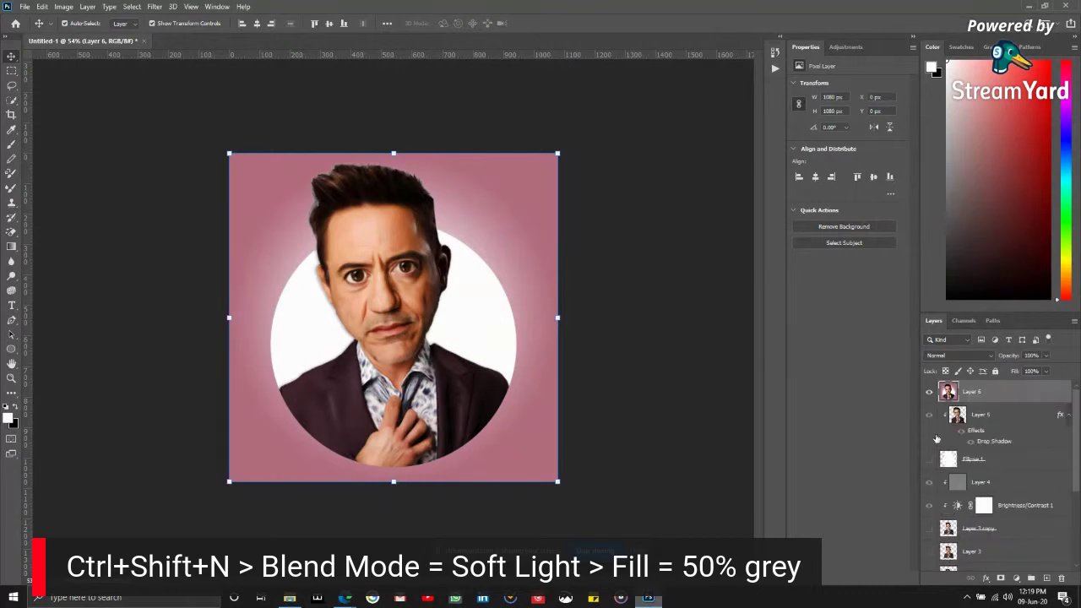
click(929, 393)
- Scale the original photo on Layer 1 to 1455 × 1080 px and center it to fill the canvas
drag(343, 355, 460, 329)
drag(392, 208, 393, 154)
click(556, 24)
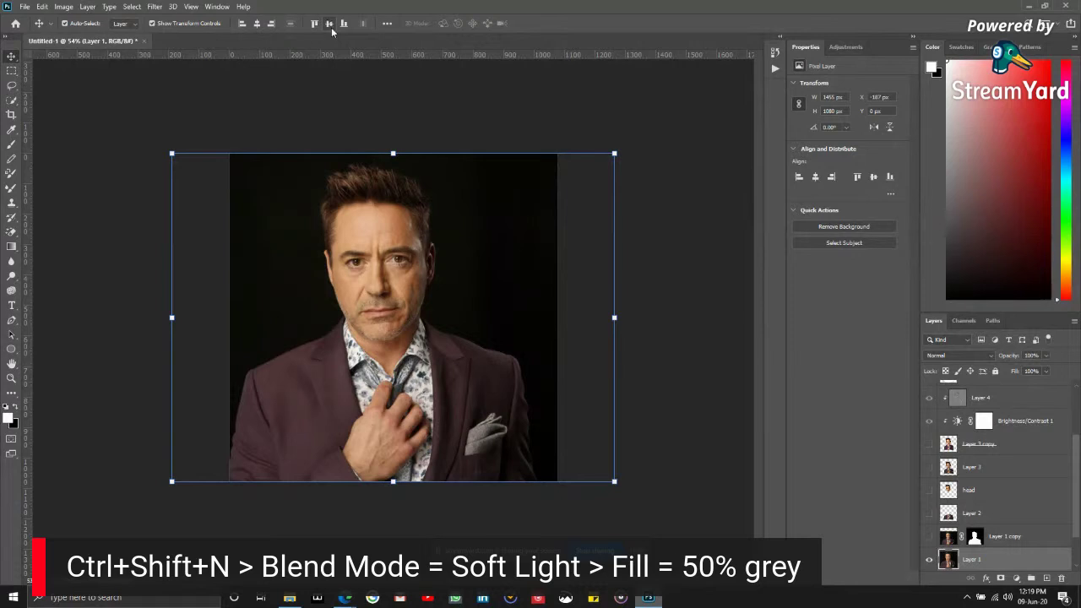
click(661, 307)
scroll(939, 415, up, 3)
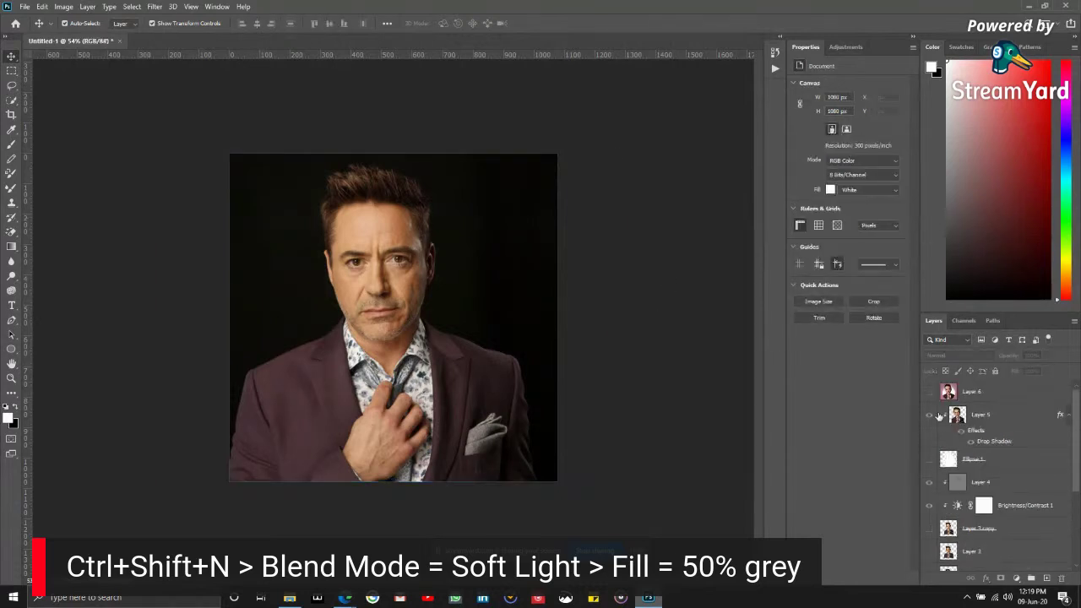
- Toggle the visibility of Layer 6 repeatedly to compare the caricature with the original photo, leaving Layer 6 shown
click(928, 392)
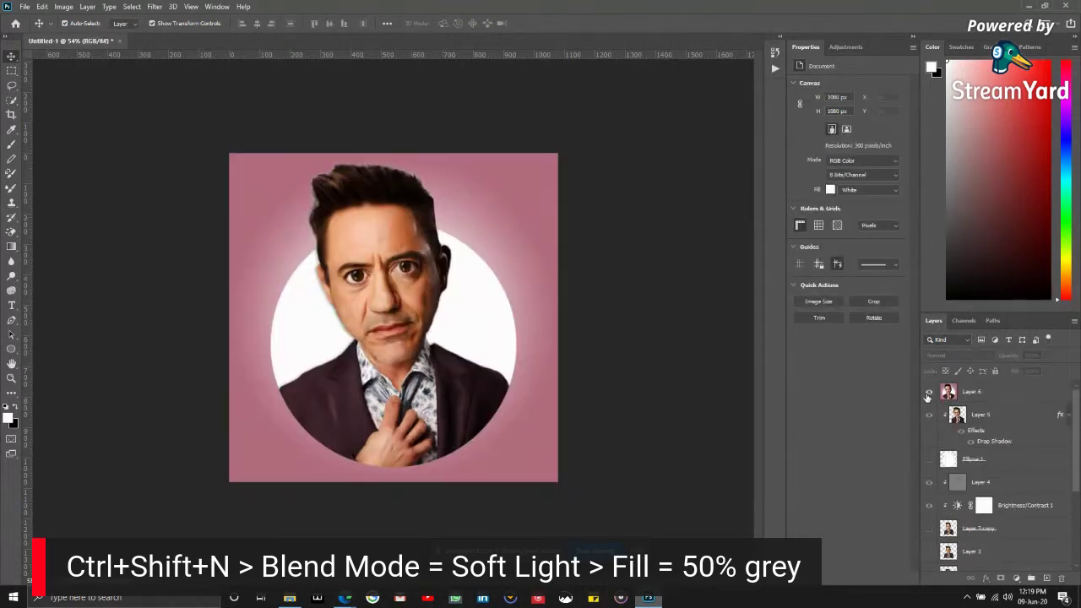
click(928, 394)
click(928, 393)
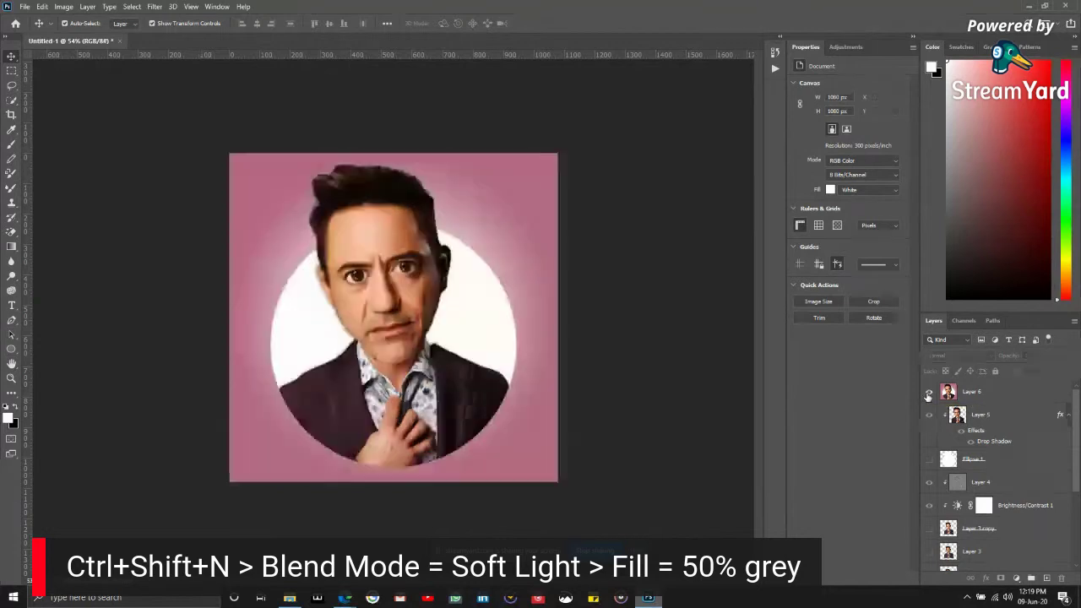
click(928, 393)
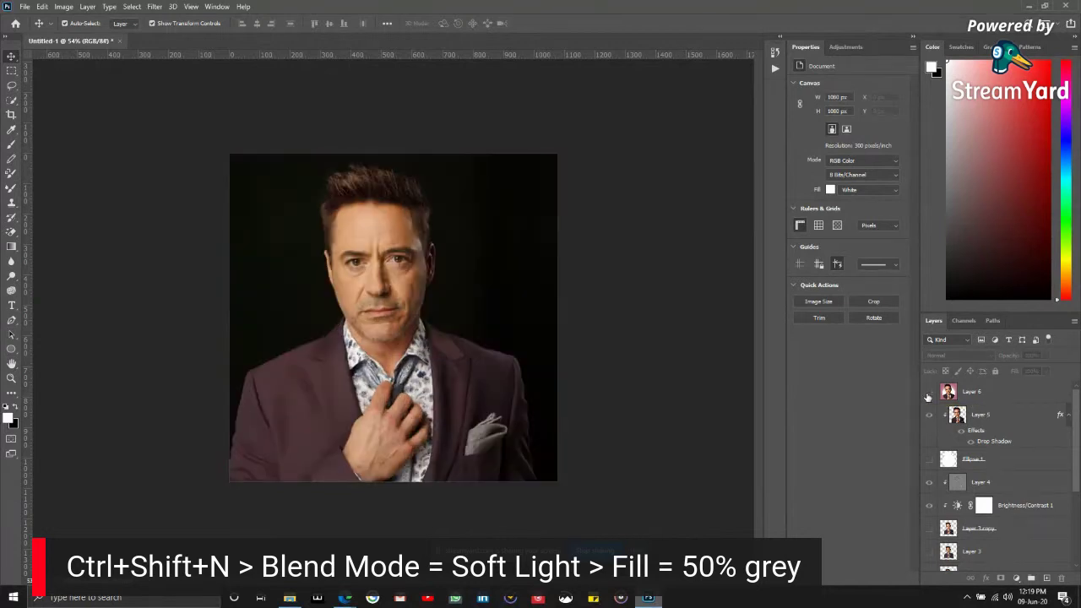
click(928, 393)
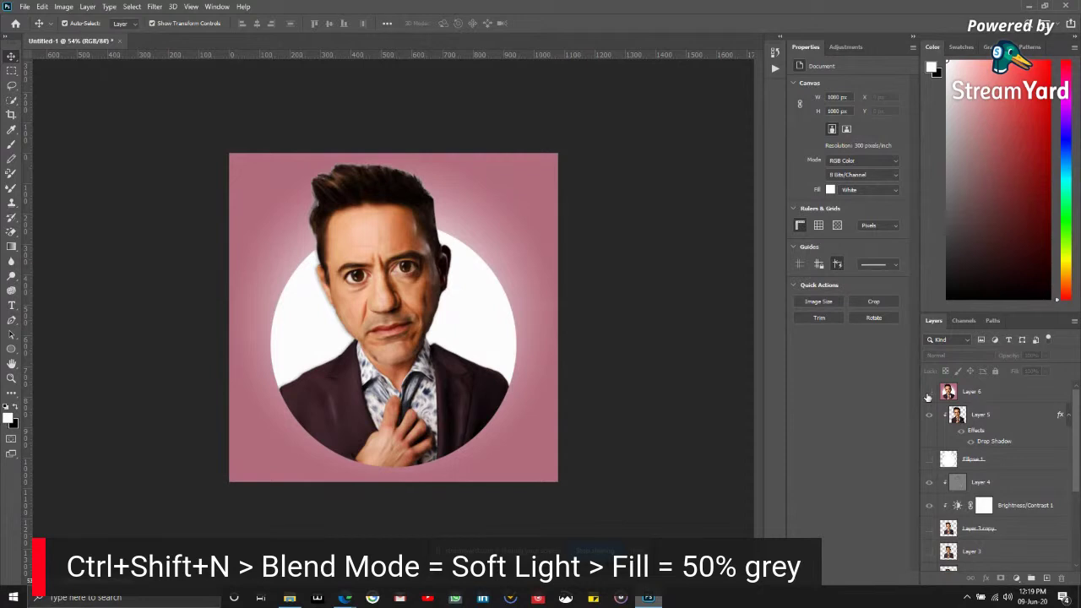
click(928, 394)
click(928, 393)
click(928, 394)
click(928, 393)
click(928, 394)
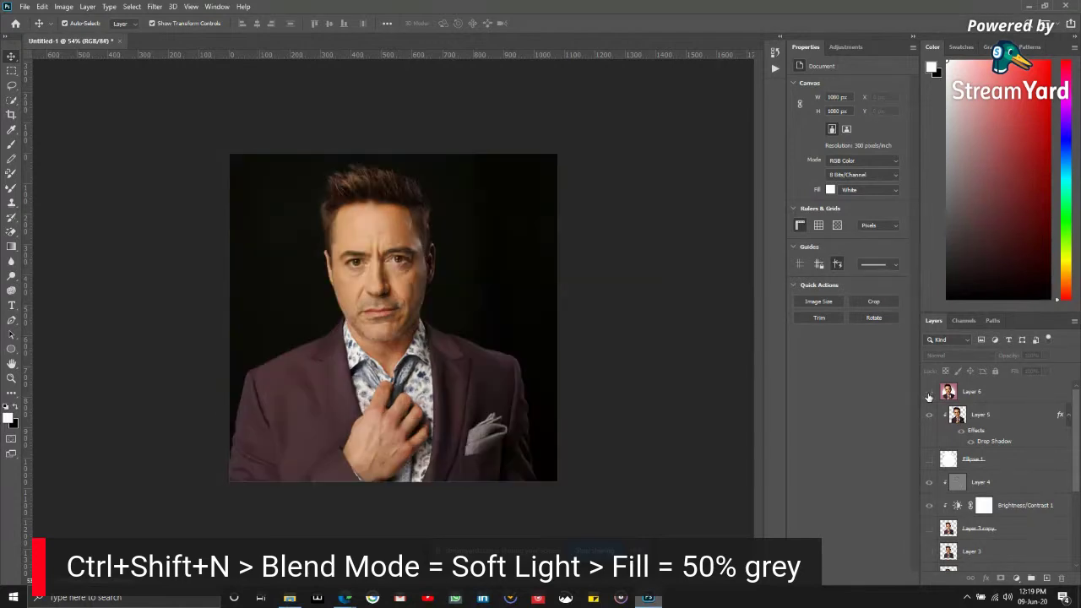
click(928, 393)
- Switch to the StreamYard broadcast window in the browser
mouse_move(344, 600)
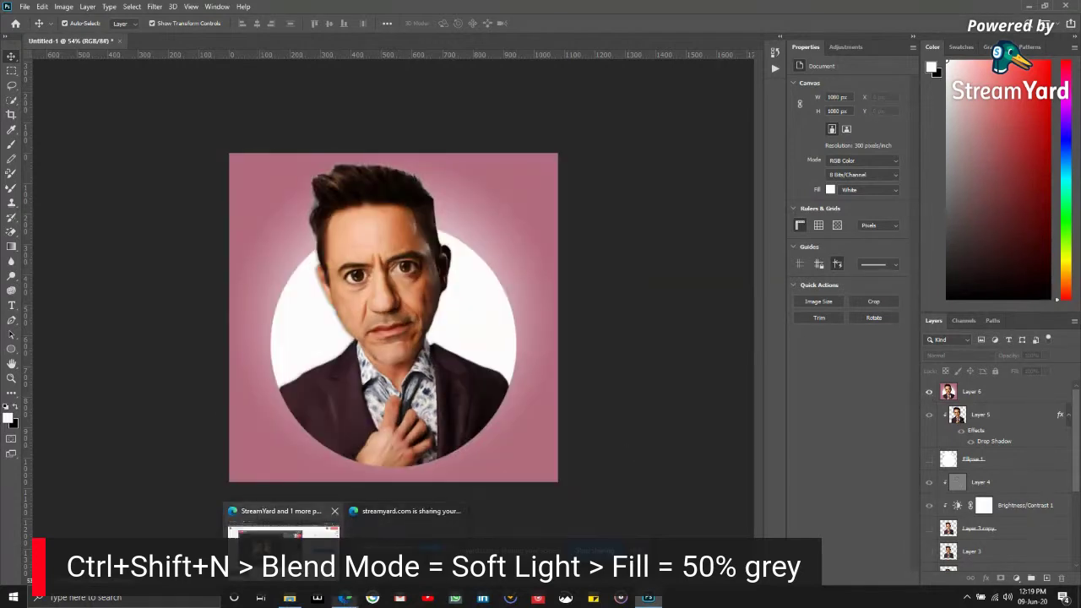
click(254, 521)
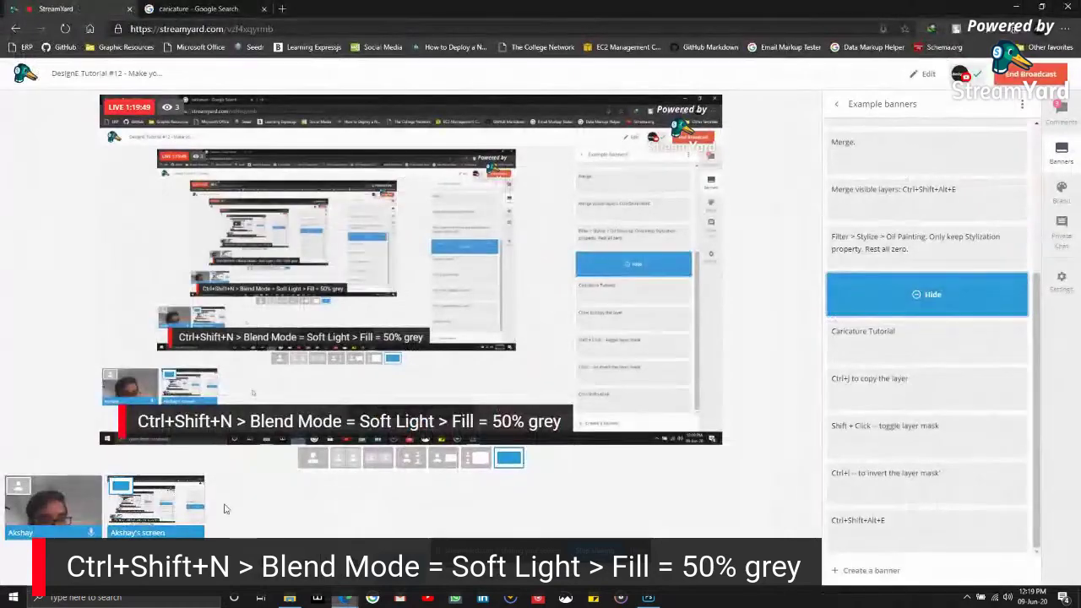
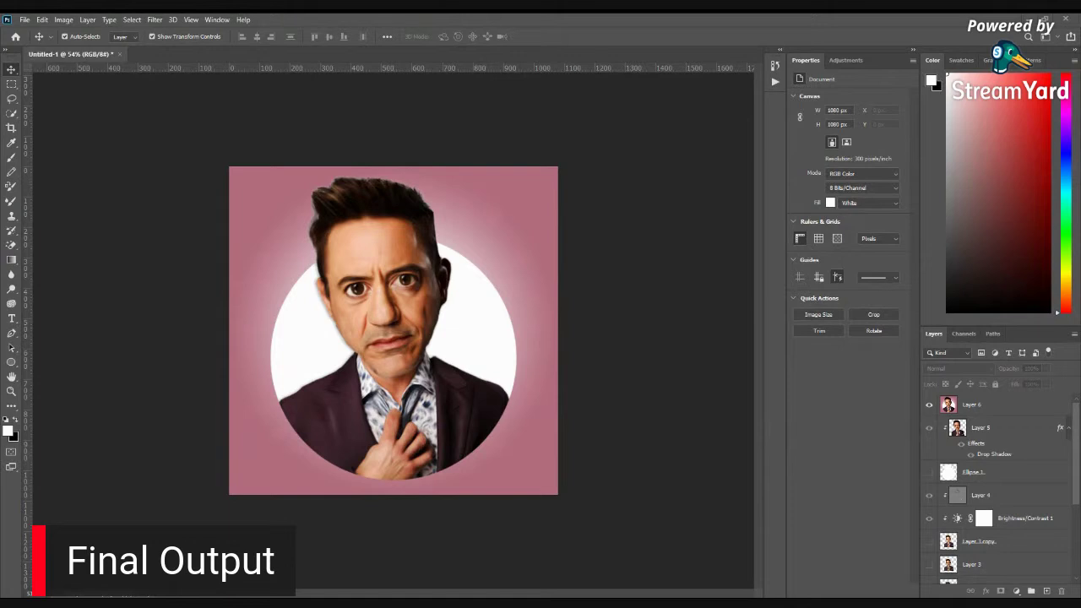
scroll(424, 321, up, 1)
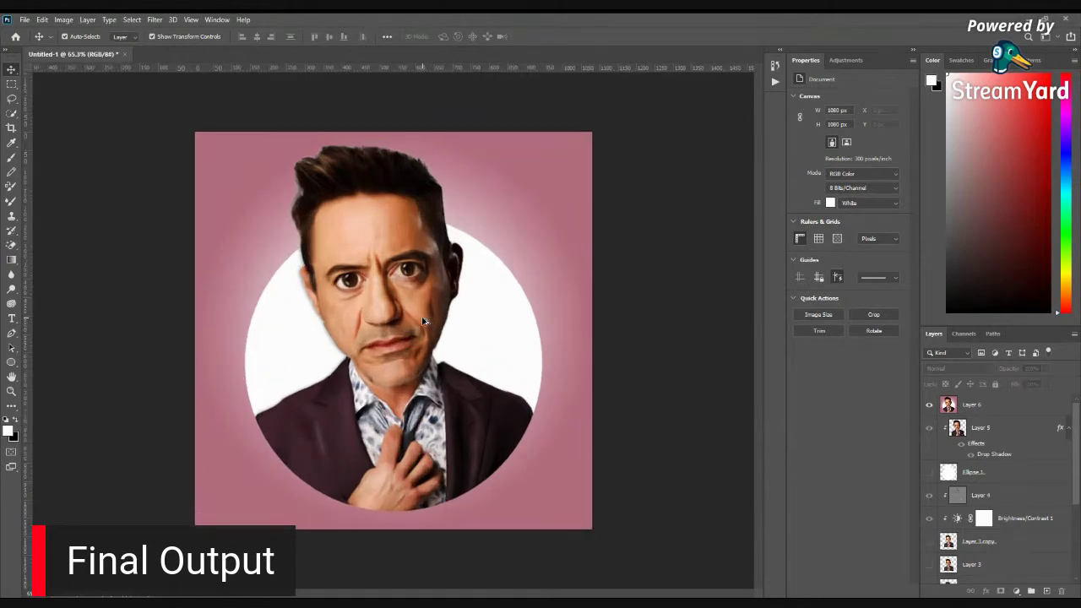
scroll(424, 320, up, 1)
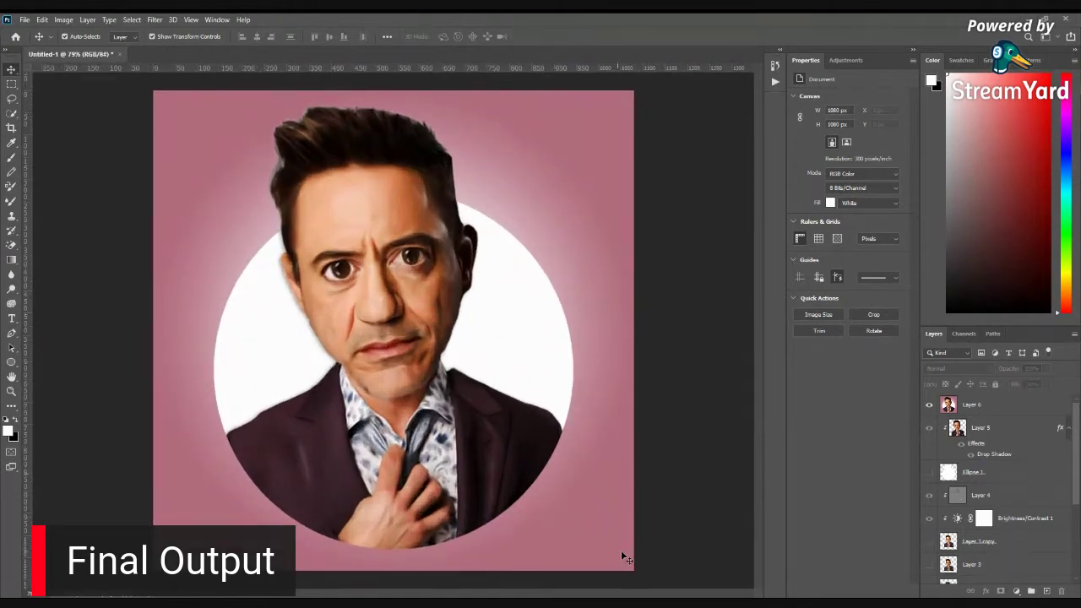